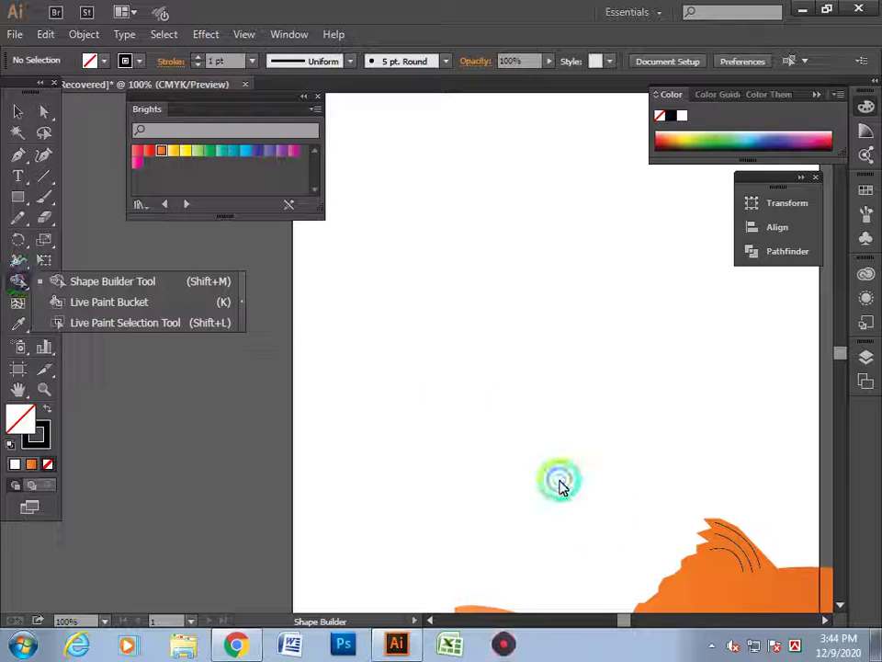
Bring up the two-point perspective grid with the Perspective Grid Tool and nudge it down.
left_click(712, 645)
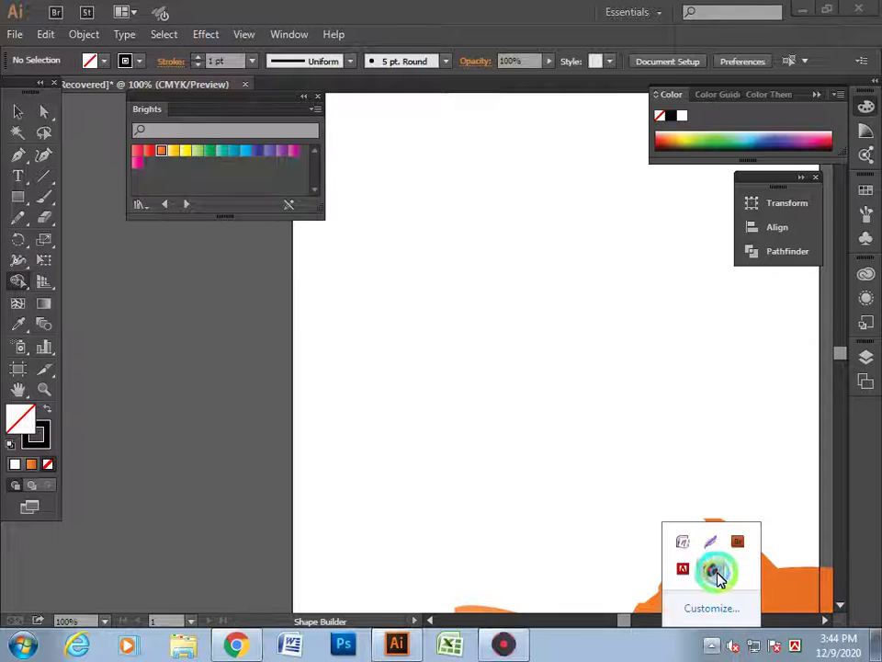
left_click(16, 303)
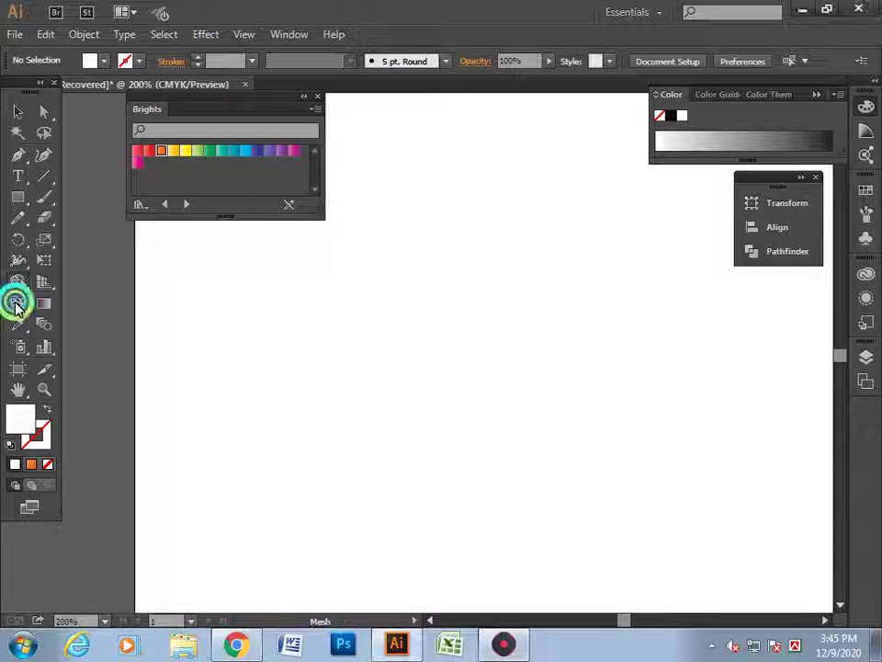
left_click_drag(40, 283, 153, 312)
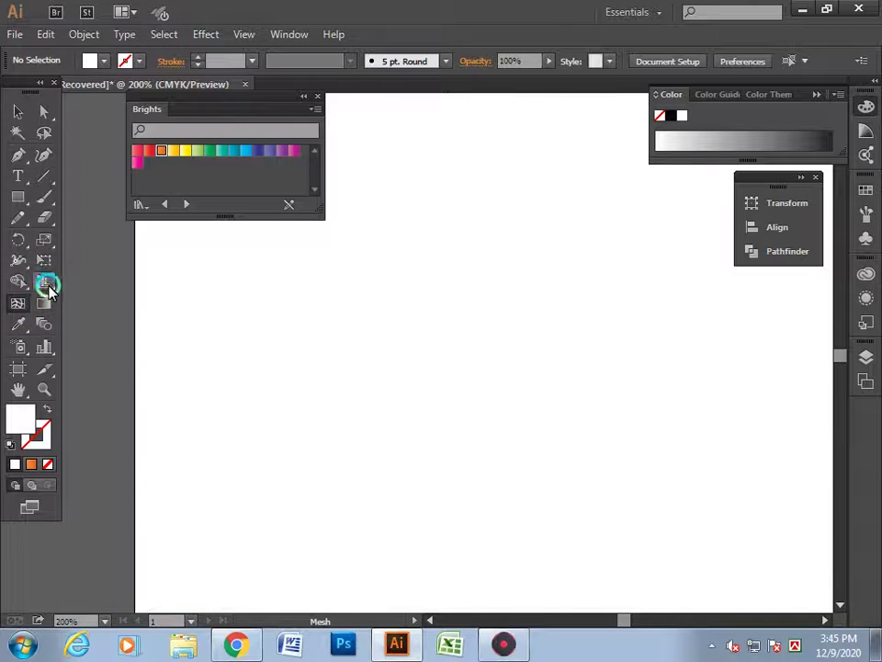
left_click_drag(567, 360, 536, 384)
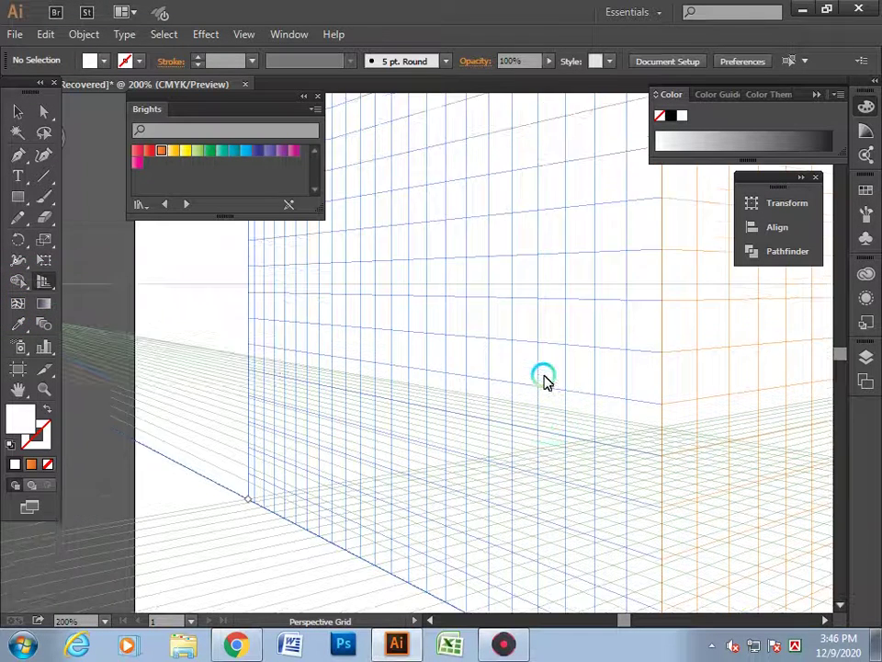
key("ctrl+1")
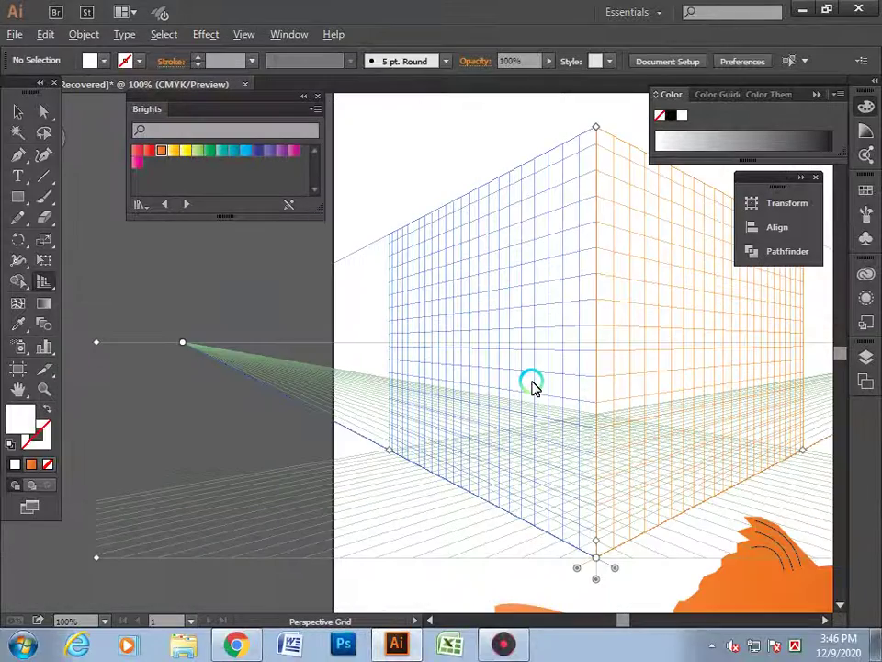
scroll(552, 405, "down", 2)
scroll(571, 360, "up", 2)
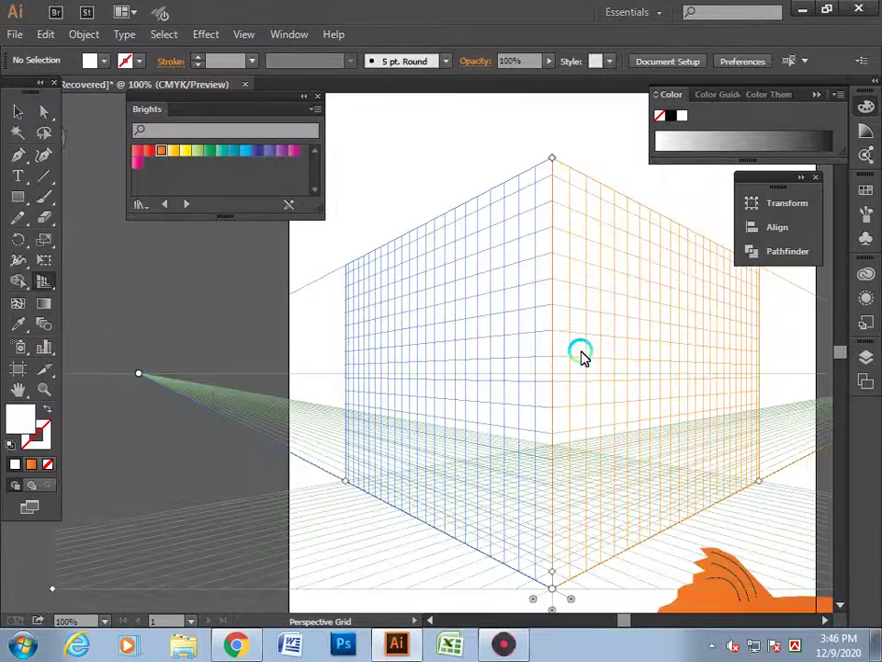
scroll(593, 328, "down", 1)
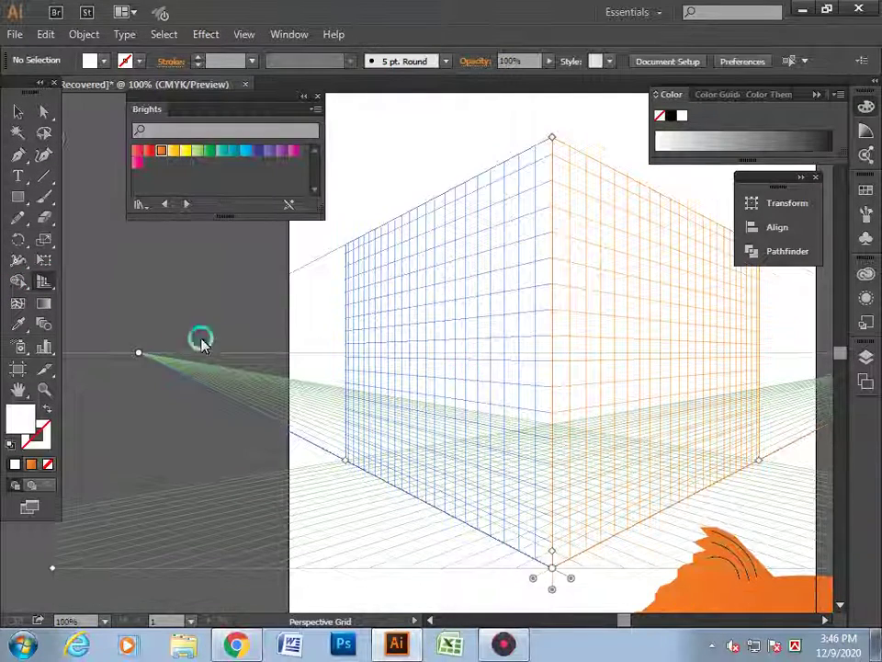
left_click(23, 204)
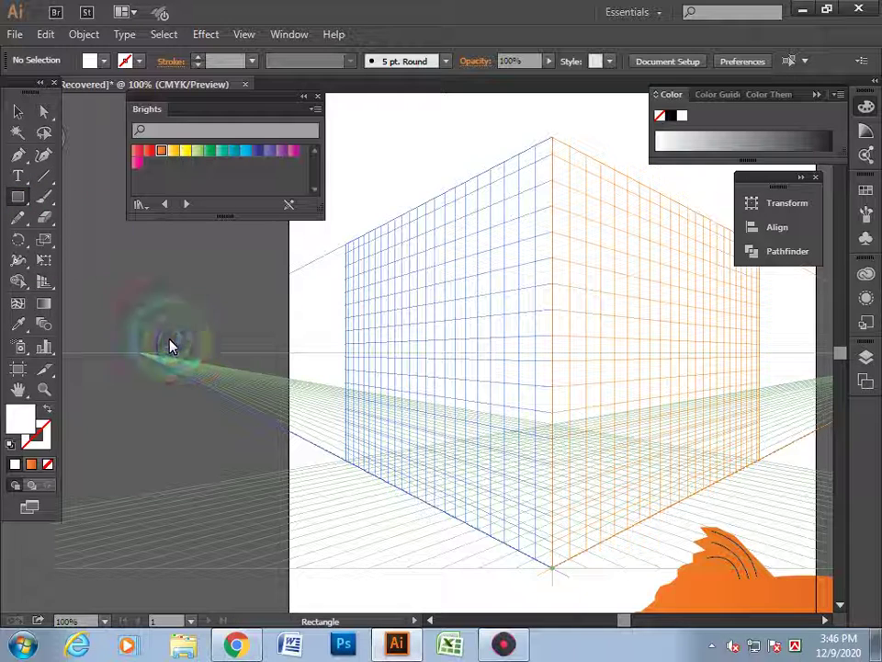
Draw a red-filled panel on the left grid plane plus a narrow bar beside it, then close Brights.
mouse_move(179, 344)
left_mouse_down()
mouse_move(513, 437)
mouse_move(543, 519)
mouse_move(550, 568)
left_mouse_up()
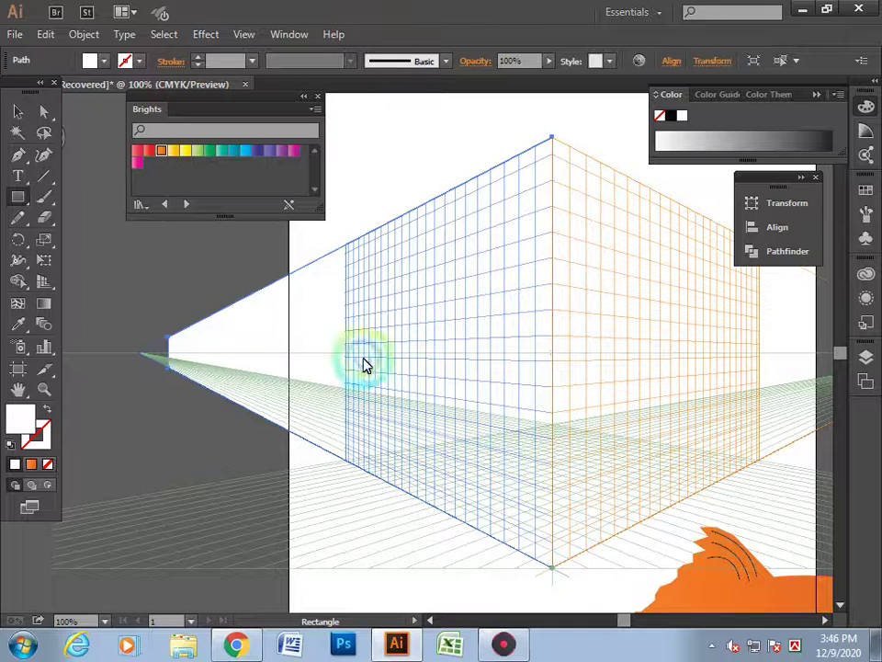
left_click(144, 149)
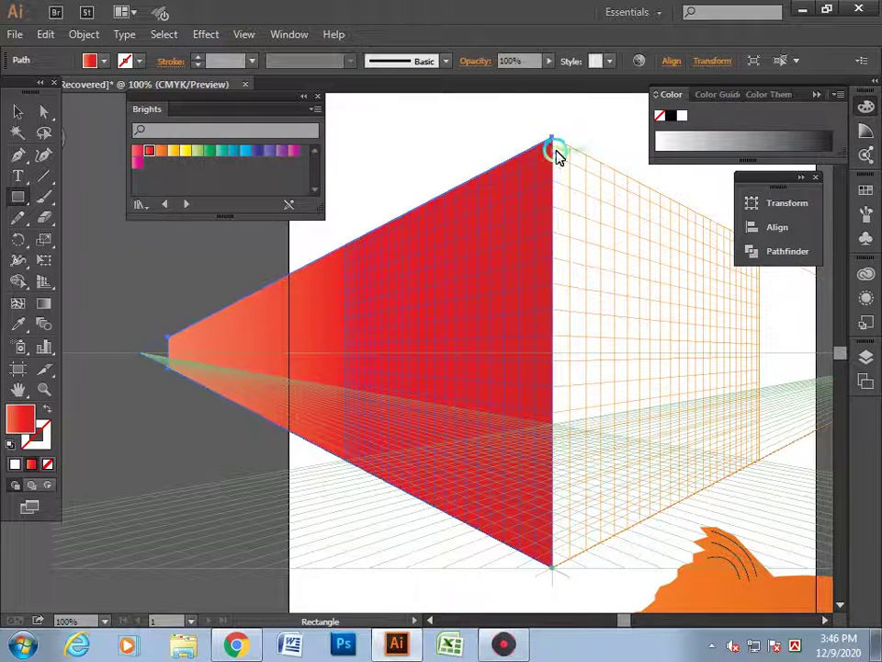
mouse_move(557, 142)
left_mouse_down()
mouse_move(504, 582)
mouse_move(181, 296)
mouse_move(597, 393)
left_mouse_up()
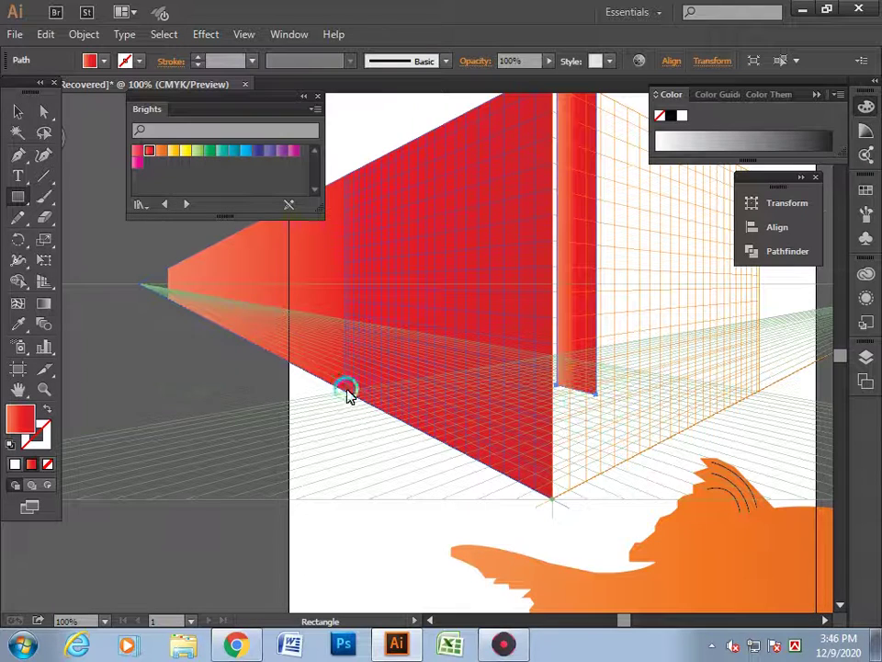
scroll(400, 332, "up", 2)
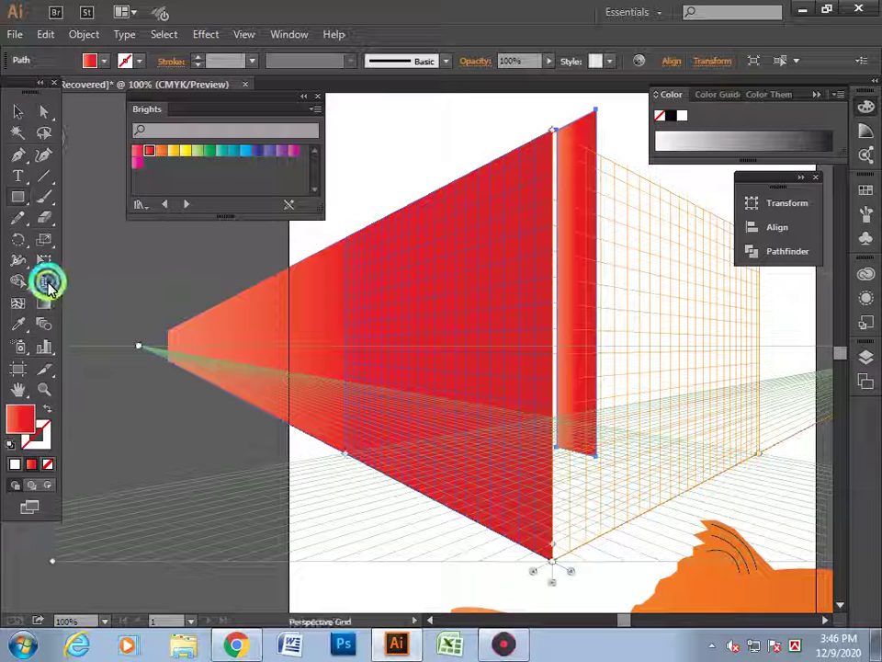
left_click_drag(47, 286, 102, 305)
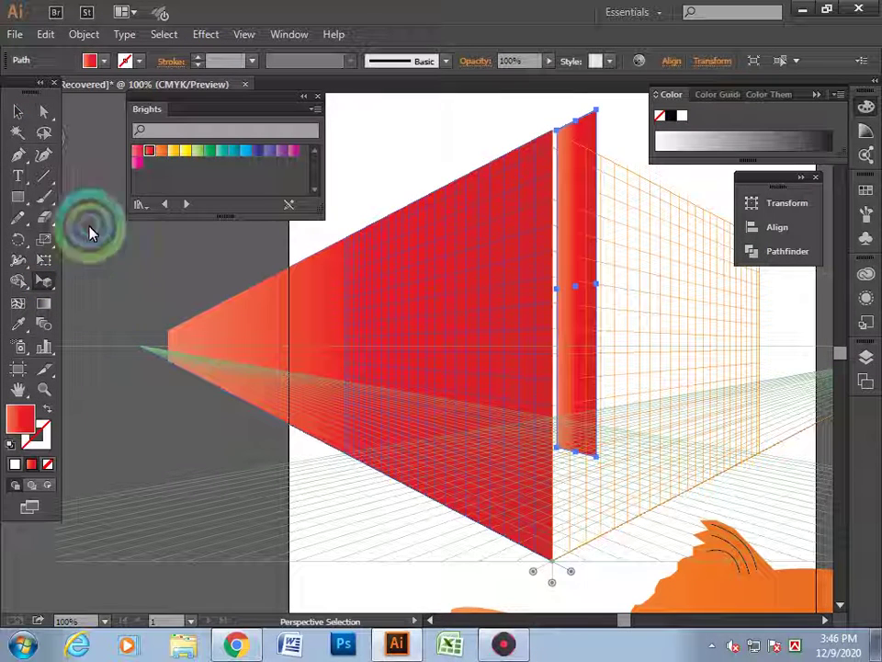
left_click(317, 96)
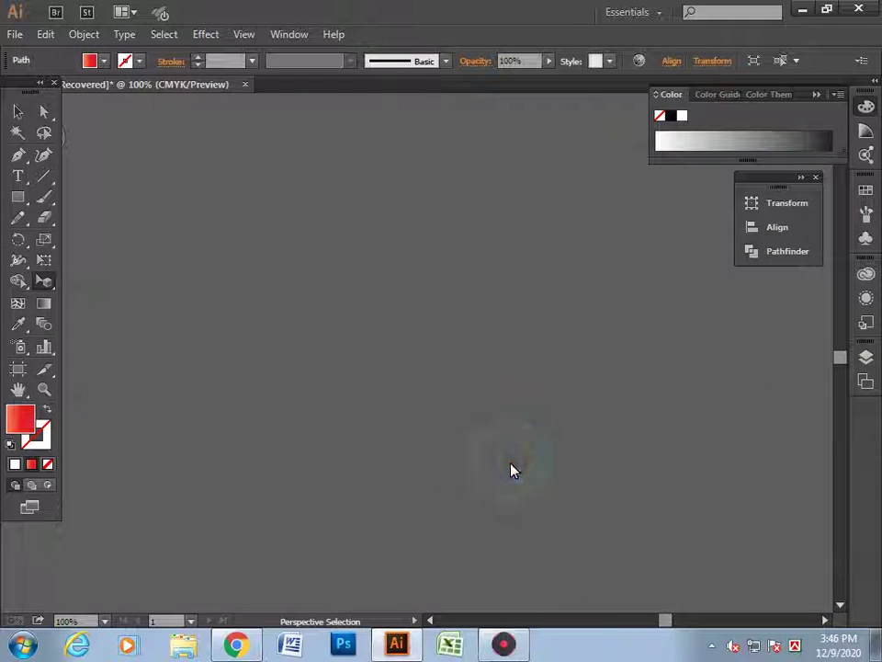
Float the Tools panel and hide the perspective grid.
key("super")
key("Escape")
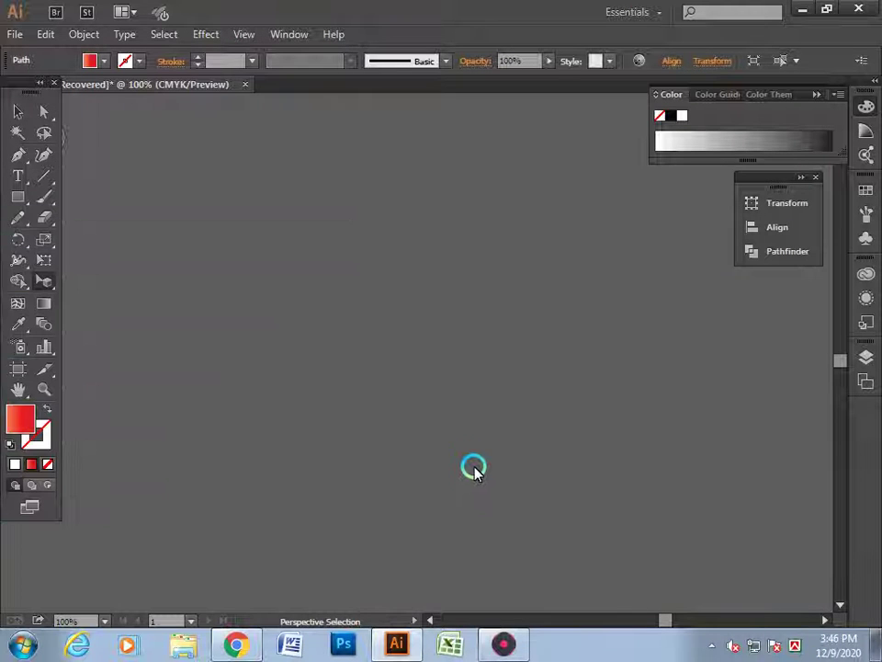
left_click_drag(24, 87, 107, 104)
left_click(29, 123)
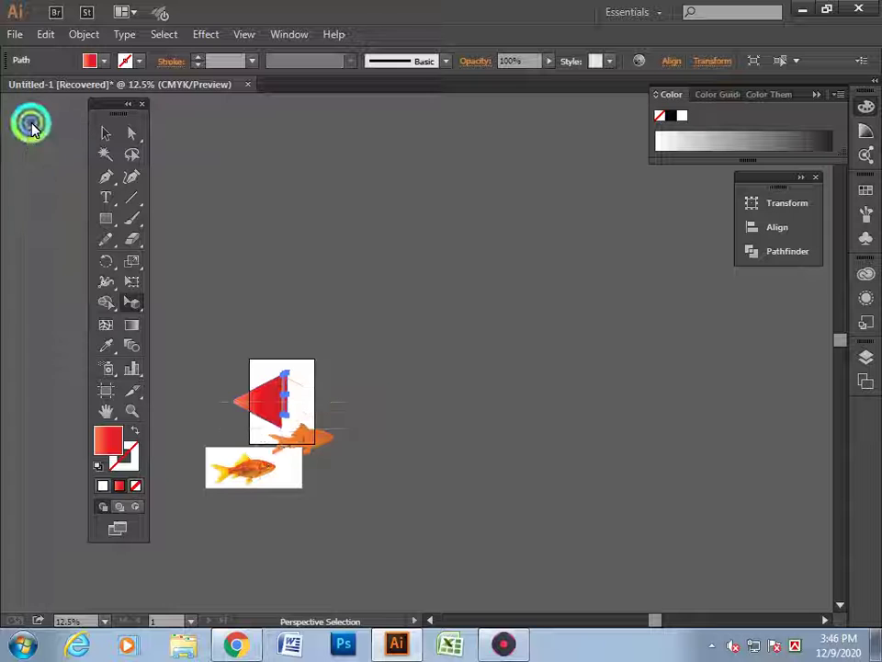
scroll(222, 390, "up", 1)
scroll(326, 419, "up", 2)
scroll(571, 394, "up", 2)
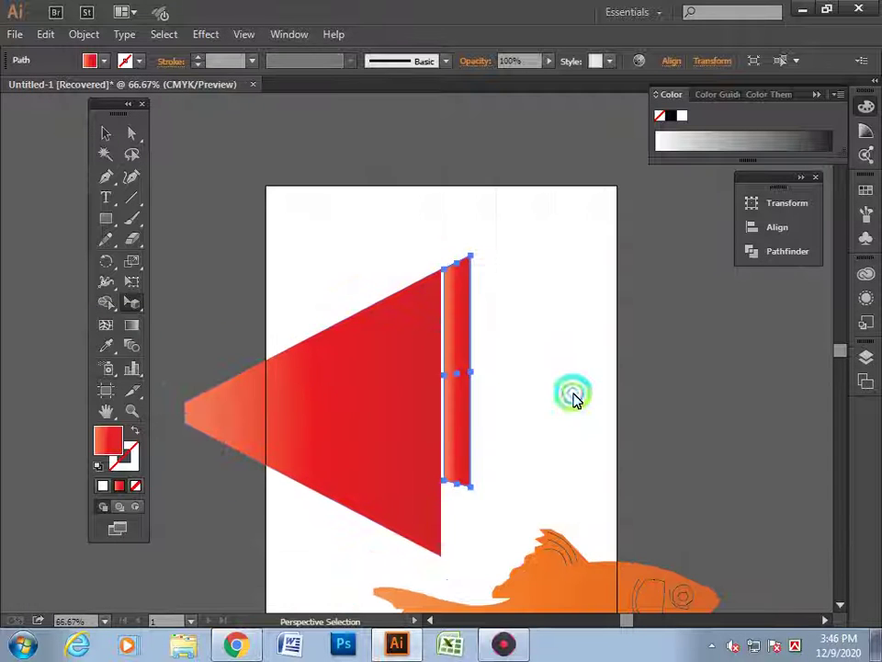
Delete the narrow red bar.
left_click(650, 377)
left_click_drag(467, 355, 589, 336)
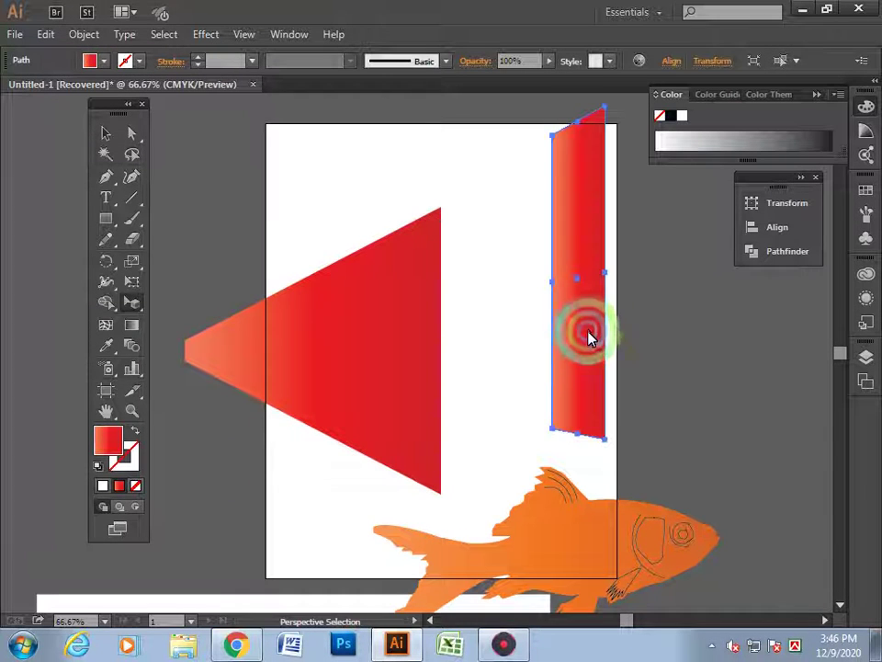
key("Delete")
Move and enlarge the red panel in perspective so it extends past the page.
mouse_move(376, 367)
left_mouse_down()
mouse_move(418, 340)
mouse_move(465, 350)
left_mouse_up()
left_click_drag(583, 465, 669, 520)
scroll(476, 377, "up", 2)
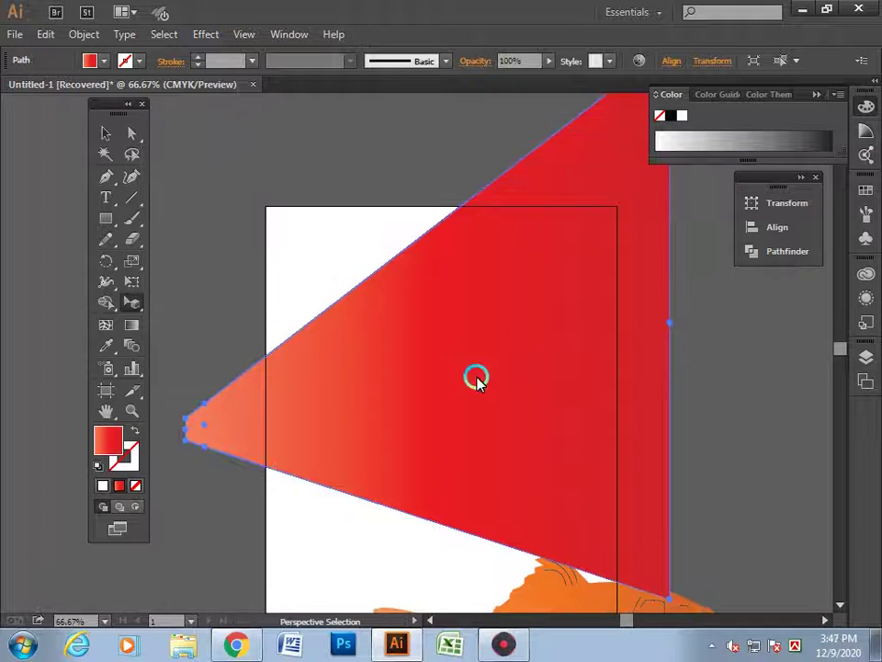
scroll(474, 380, "down", 1)
left_click(626, 465)
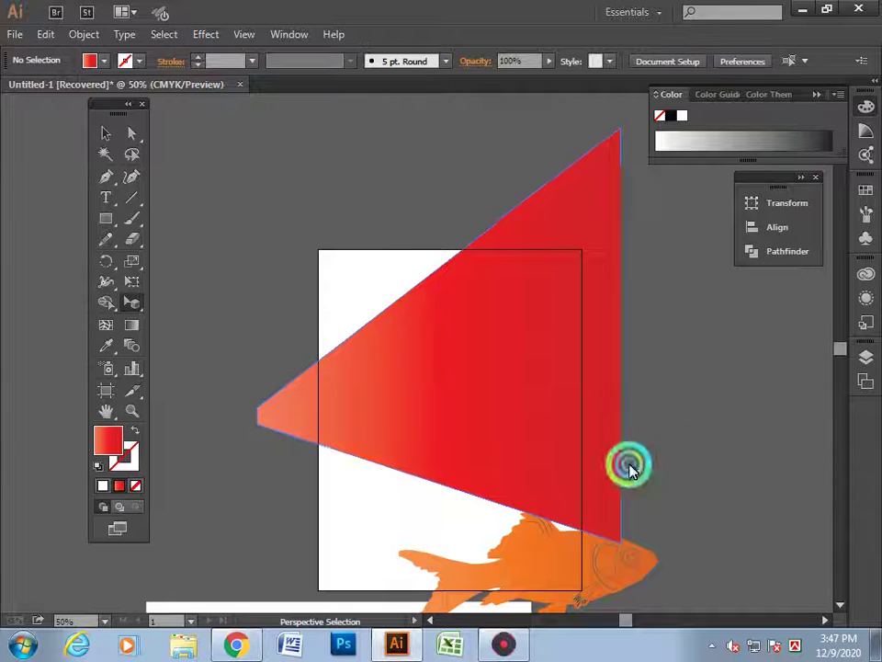
scroll(484, 382, "down", 1)
scroll(482, 382, "down", 1)
scroll(483, 382, "down", 1)
Place the fish in the middle of the page and send the red panel behind it.
scroll(482, 380, "up", 1)
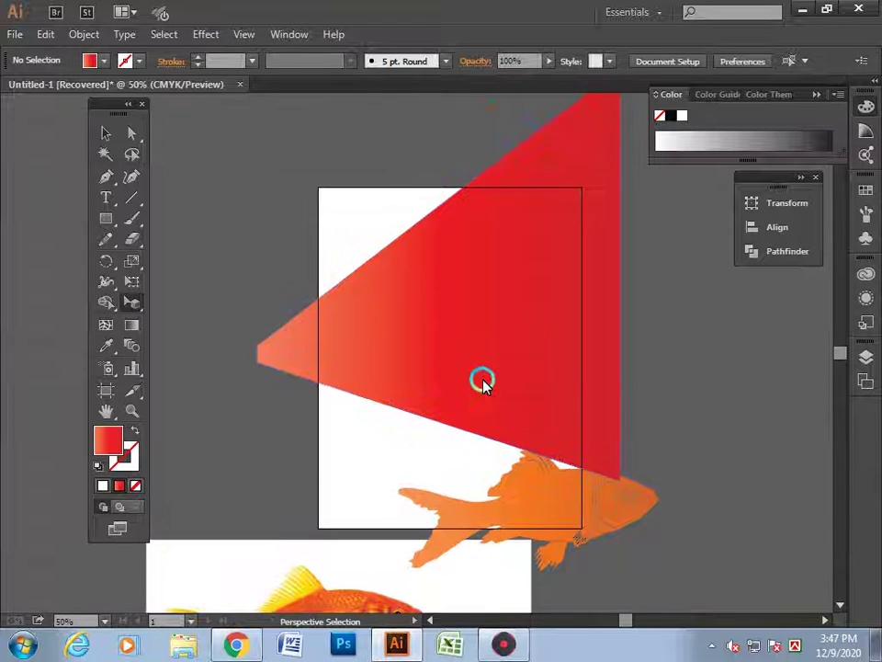
mouse_move(482, 378)
left_mouse_down()
mouse_move(478, 345)
mouse_move(527, 374)
mouse_move(417, 354)
mouse_move(452, 357)
left_mouse_up()
left_click(276, 467)
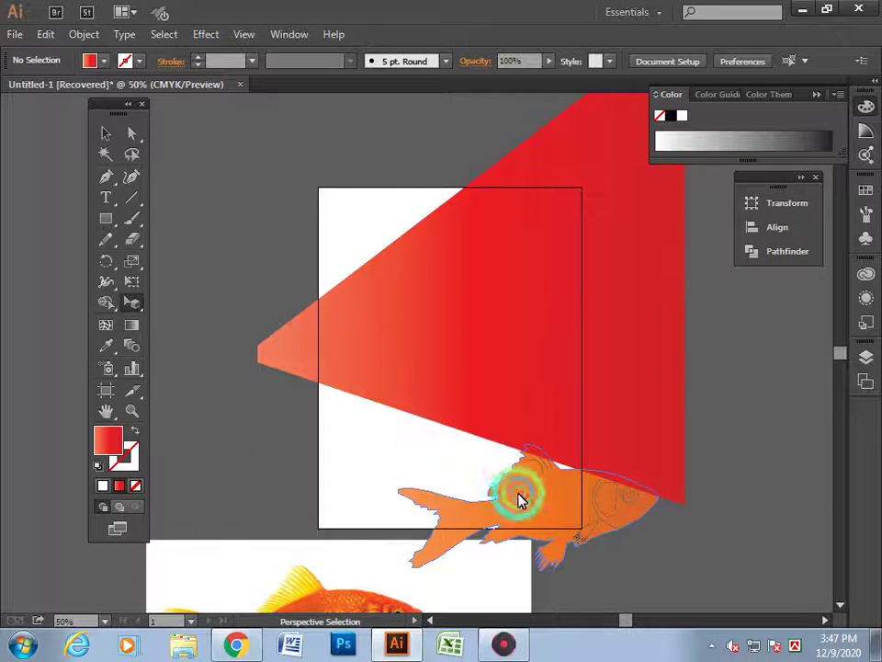
left_click(112, 143)
mouse_move(477, 486)
left_mouse_down()
mouse_move(439, 358)
mouse_move(442, 310)
mouse_move(463, 319)
left_mouse_up()
left_click_drag(463, 319, 447, 292)
right_click(465, 299)
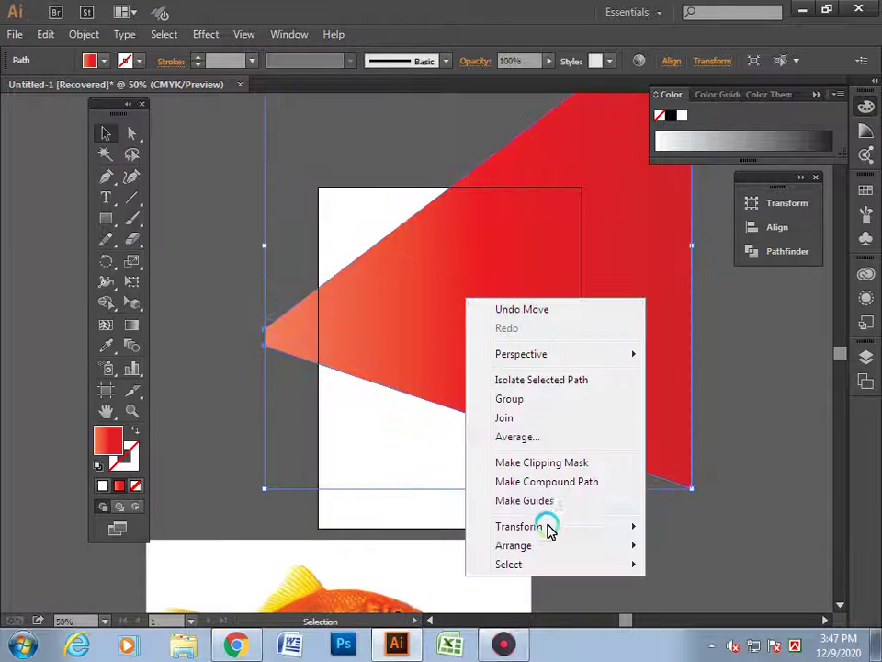
left_click(693, 602)
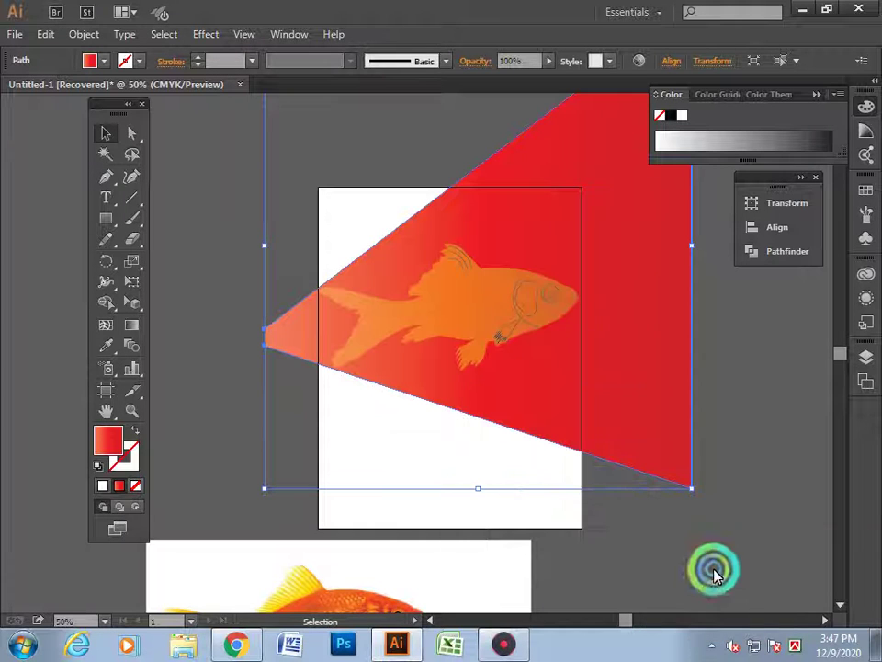
left_click(713, 570)
Shift the fish slightly right and give it a white fill.
left_click_drag(486, 309, 535, 302)
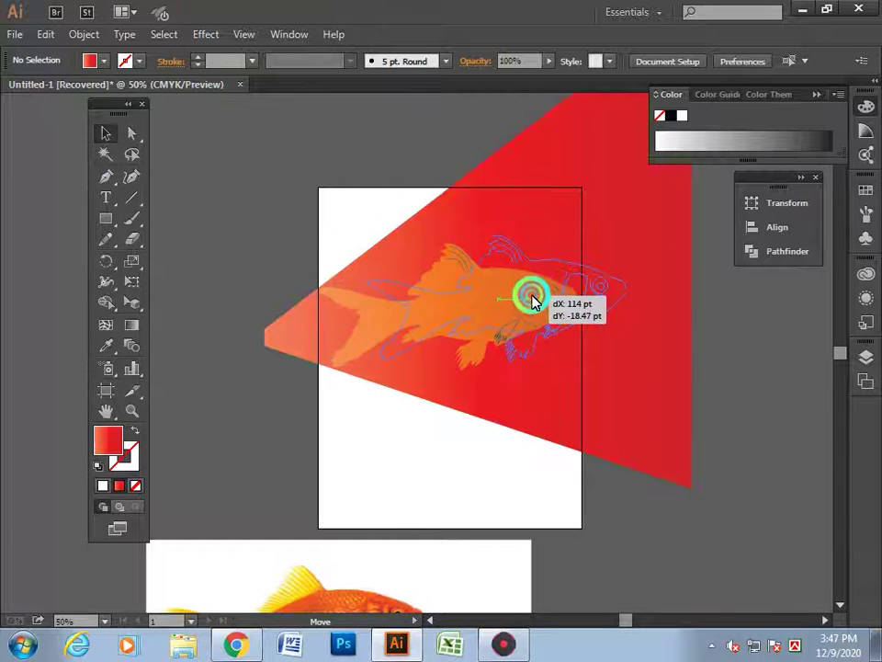
left_click(246, 416)
scroll(334, 409, "down", 1)
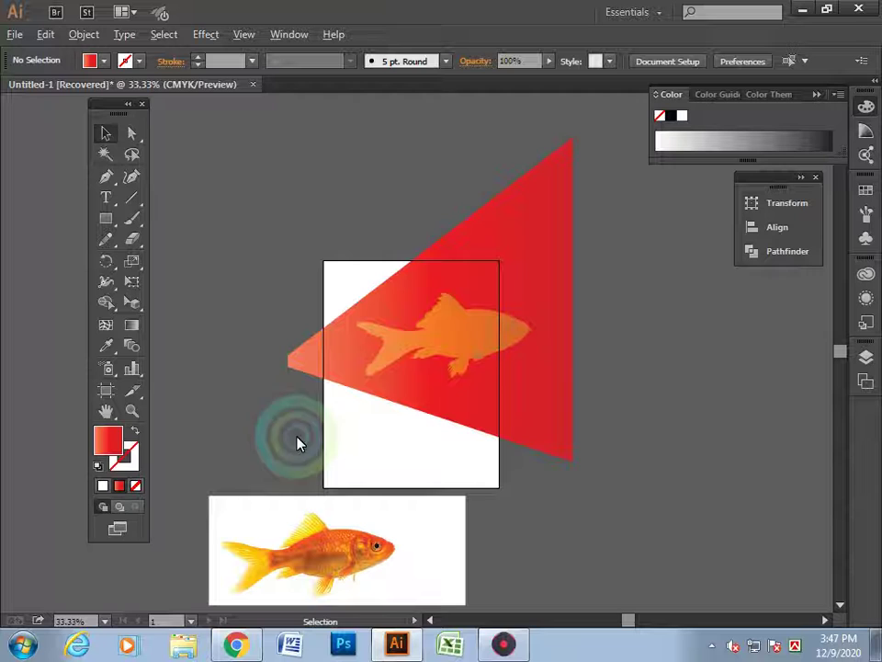
left_click(473, 345)
left_click(104, 60)
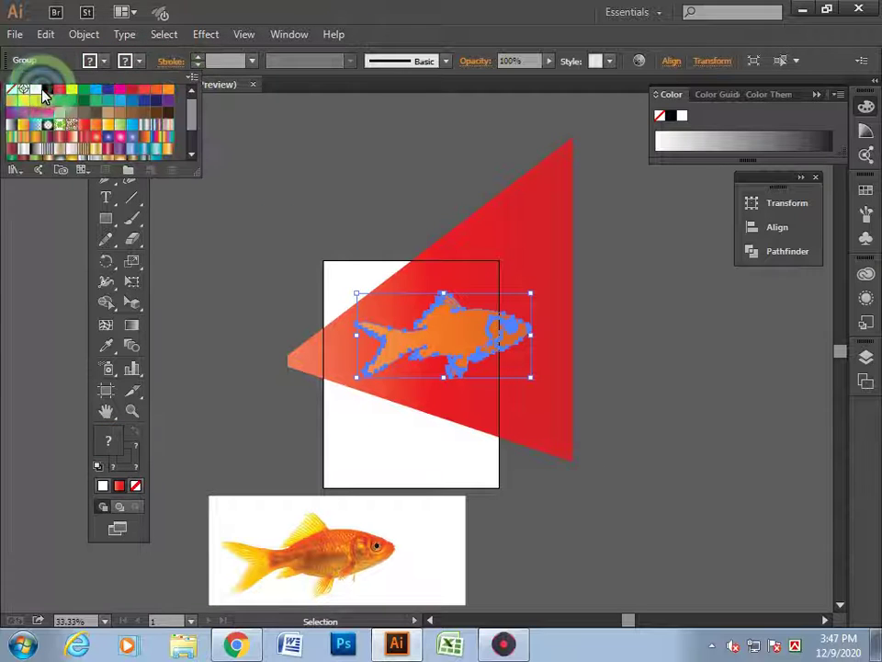
left_click(39, 91)
left_click(367, 191)
left_click(693, 553)
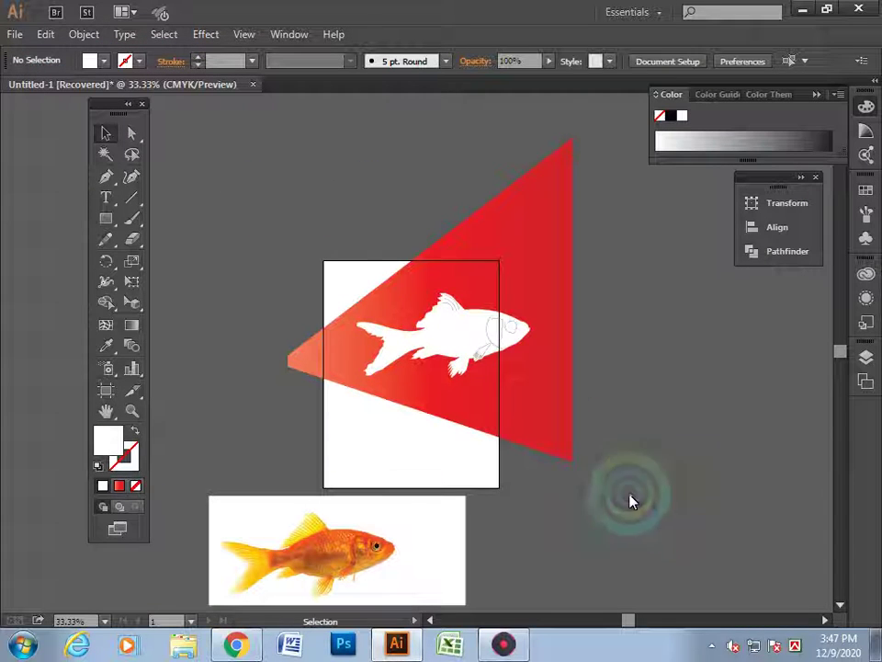
Drag the red triangle up-left and back toward the right with the Selection tool.
scroll(495, 202, "up", 2)
scroll(689, 418, "down", 1)
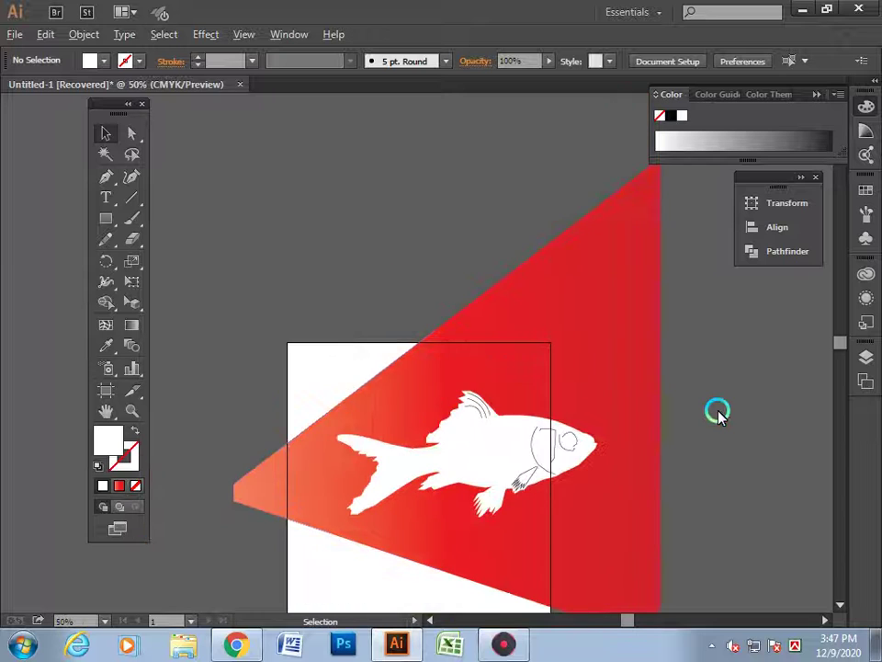
scroll(714, 410, "down", 1)
left_click_drag(632, 346, 497, 291)
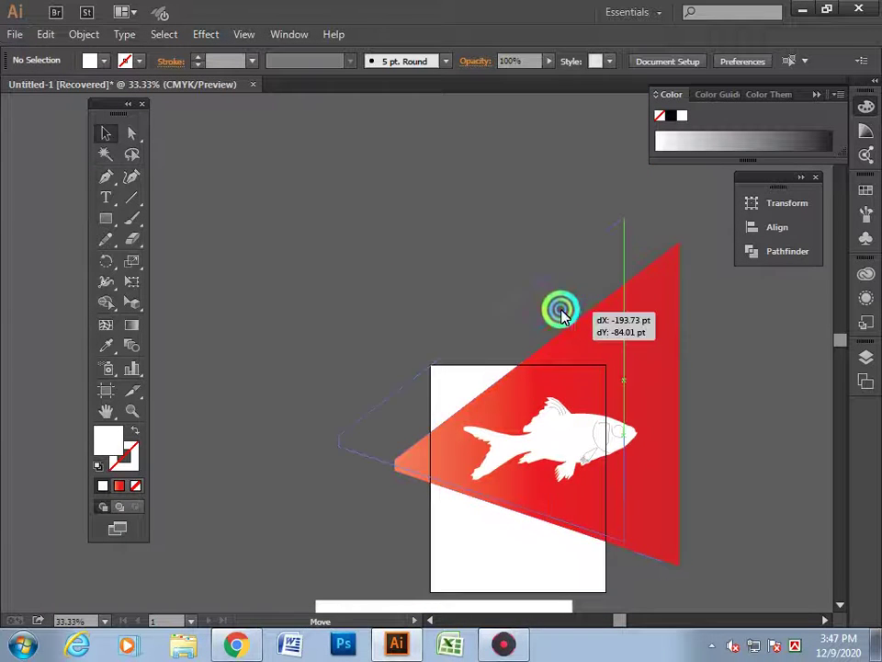
left_click_drag(472, 334, 599, 398)
Shift the red triangle along the perspective so its lower edge rises, then deselect.
left_click(136, 304)
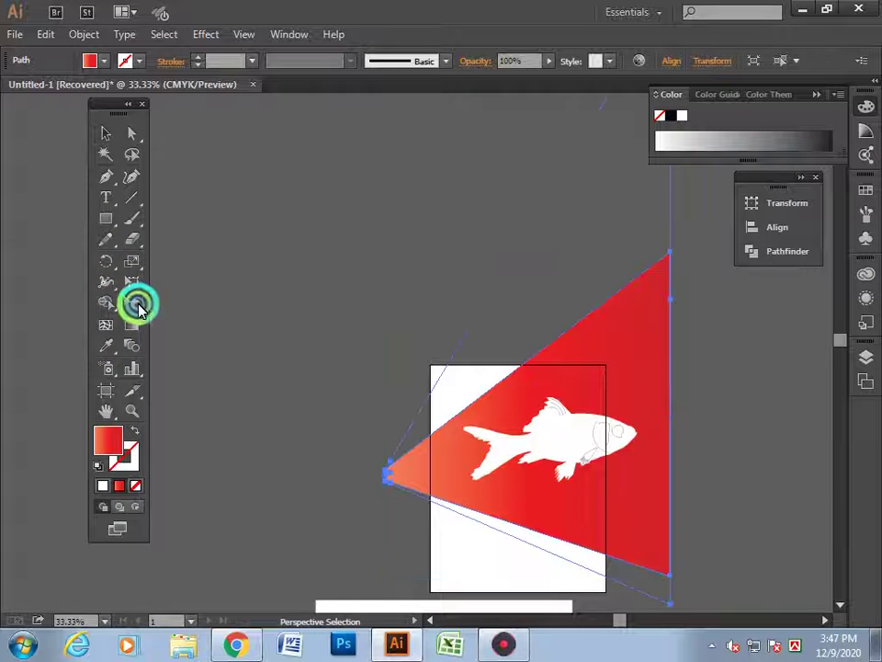
mouse_move(670, 531)
left_mouse_down()
mouse_move(723, 508)
mouse_move(669, 504)
mouse_move(693, 600)
mouse_move(639, 275)
mouse_move(689, 510)
mouse_move(689, 458)
left_mouse_up()
left_click(309, 422)
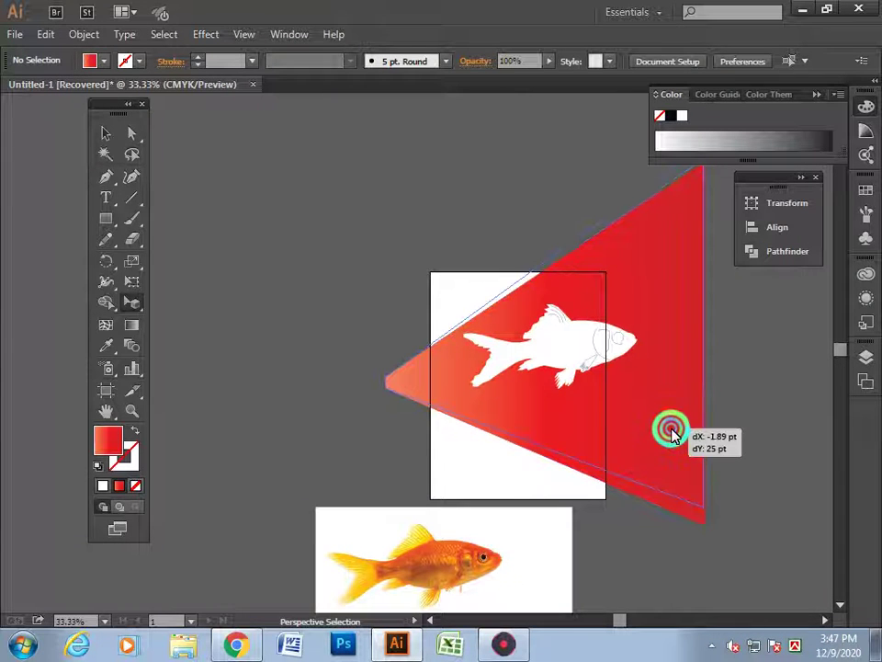
left_click_drag(672, 446, 670, 412)
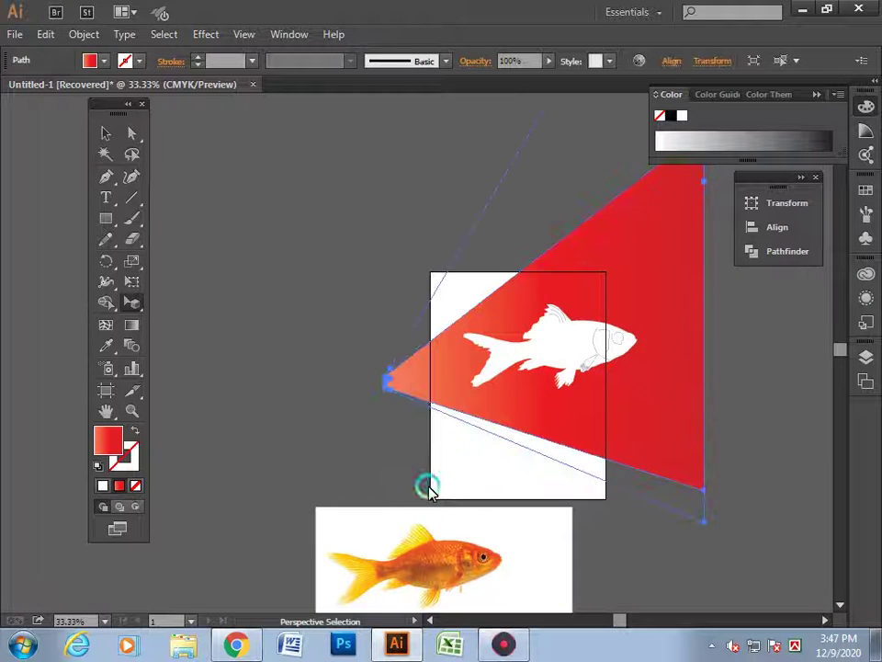
left_click(329, 470)
left_click(706, 417)
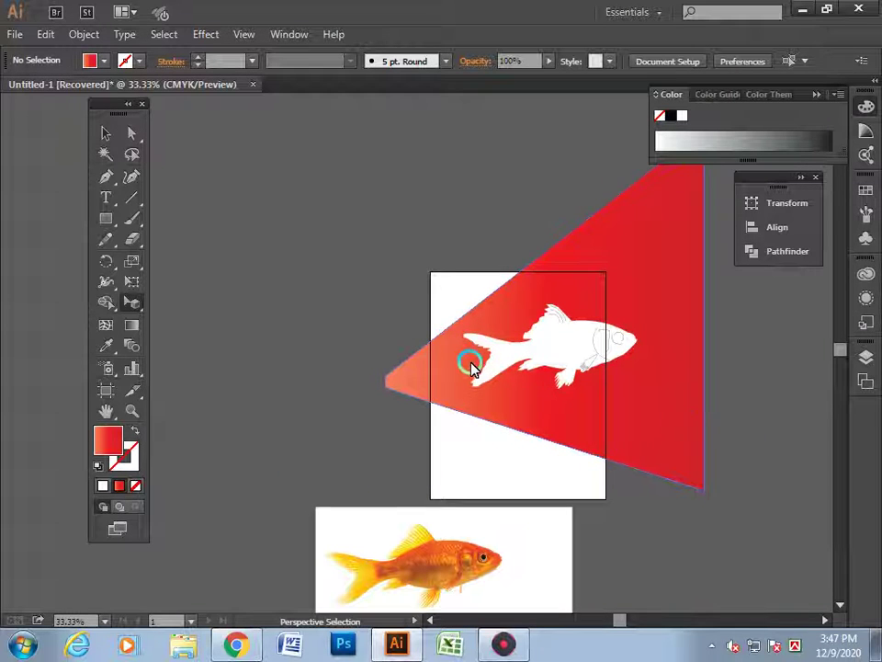
left_click(115, 165)
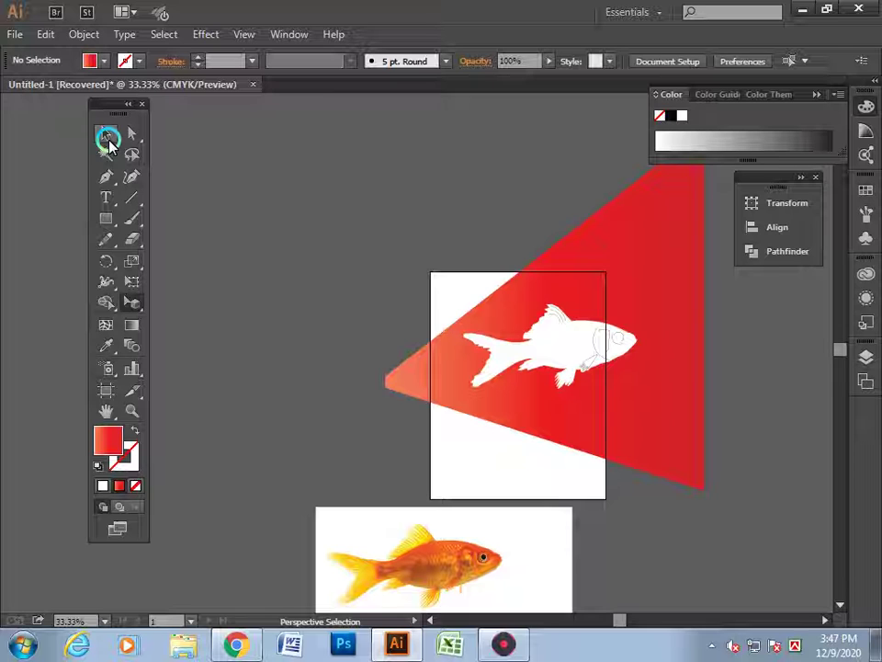
Move the red triangle left and the white fish below the page beside the photo.
left_click(107, 136)
left_click(620, 397)
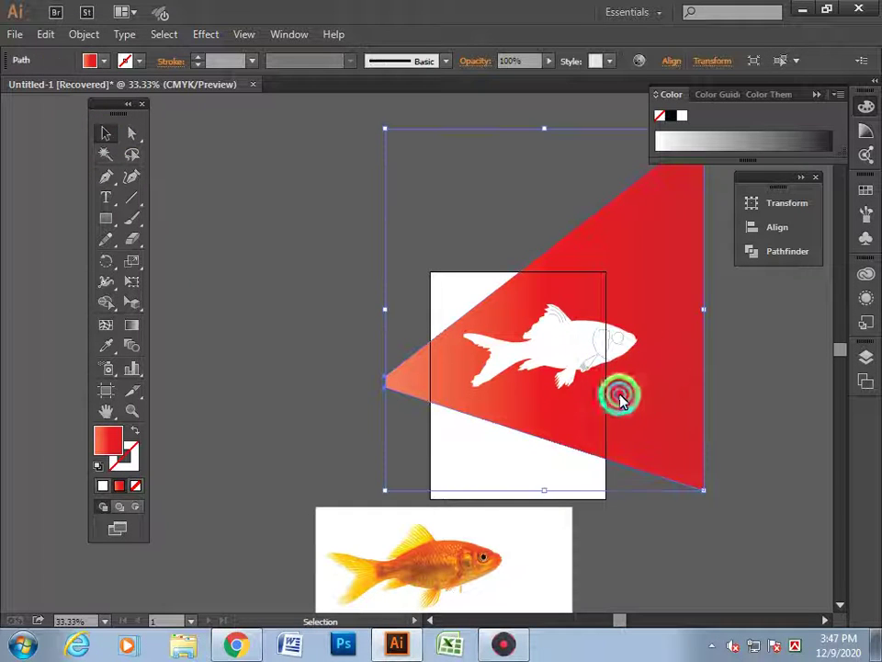
mouse_move(622, 395)
left_mouse_down()
mouse_move(355, 391)
mouse_move(590, 412)
mouse_move(472, 387)
left_mouse_up()
left_click_drag(537, 330, 675, 538)
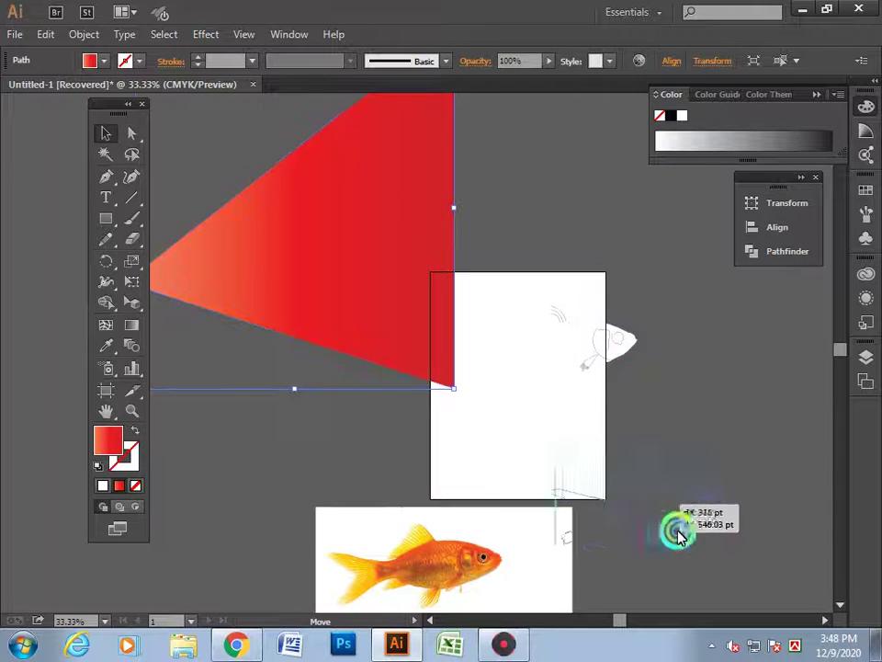
Select the red triangle and delete it.
left_click(329, 461)
left_click_drag(387, 278, 418, 306)
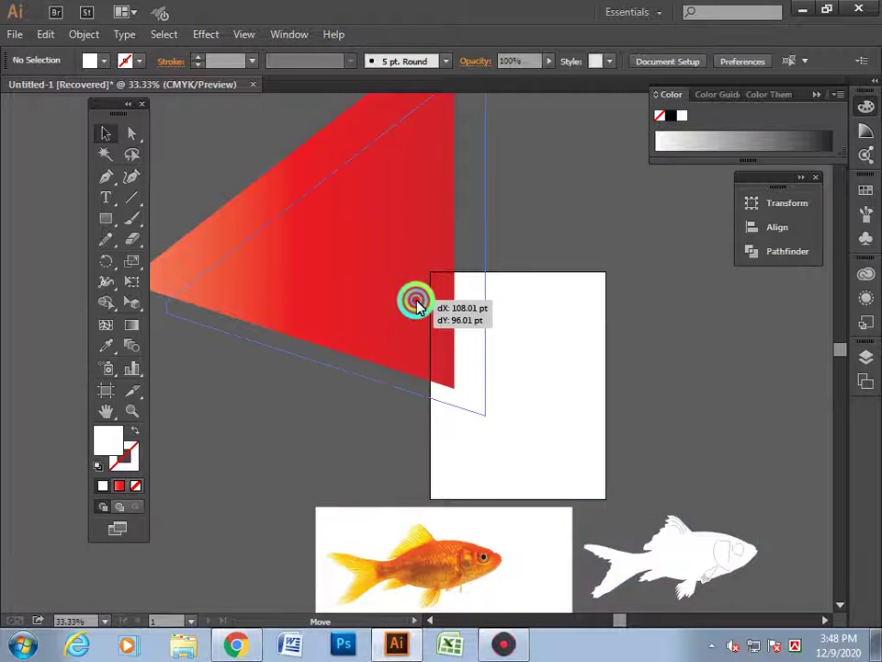
key("Delete")
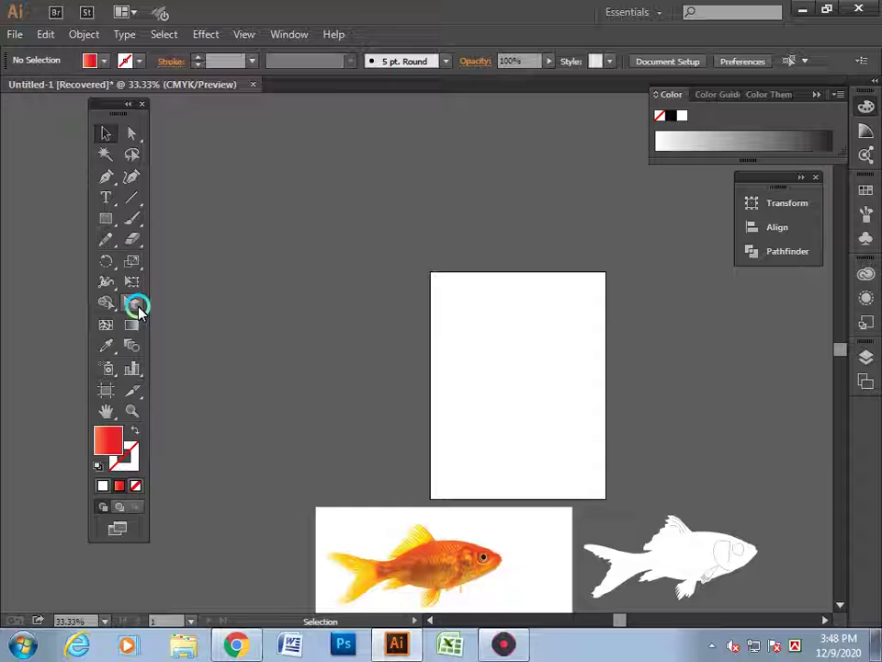
Show the perspective grid and draw a red rectangle on the left plane, undoing an extra one.
left_click_drag(136, 307, 173, 305)
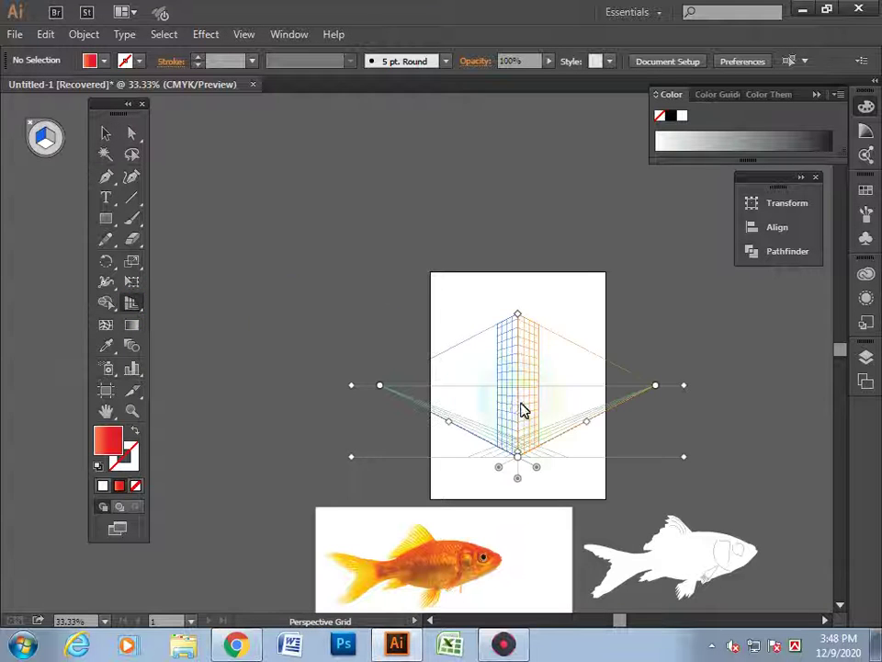
scroll(554, 372, "up", 2)
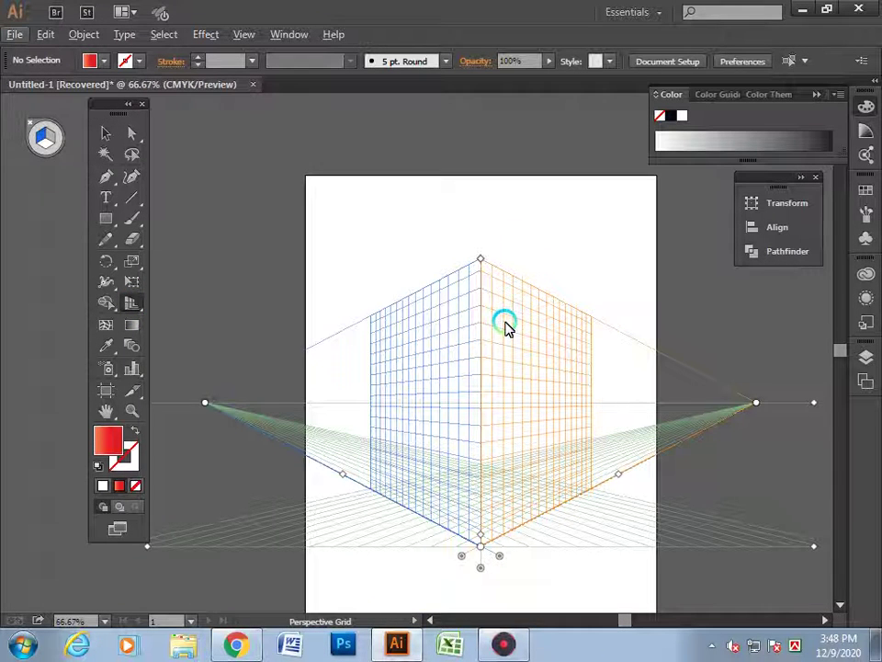
scroll(505, 328, "down", 1)
scroll(518, 335, "down", 2)
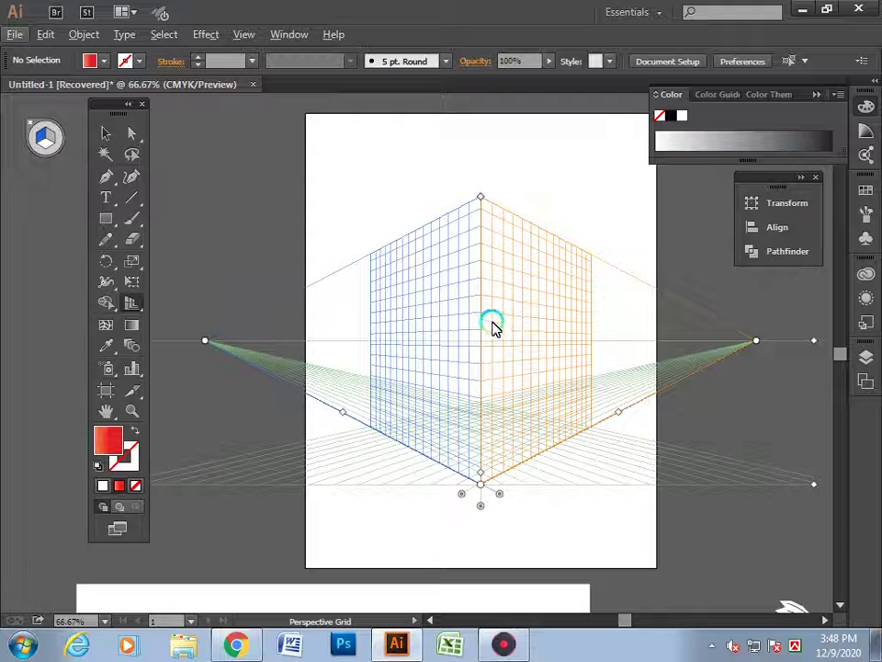
left_click(108, 221)
mouse_move(221, 334)
left_mouse_down()
mouse_move(360, 361)
mouse_move(479, 484)
left_mouse_up()
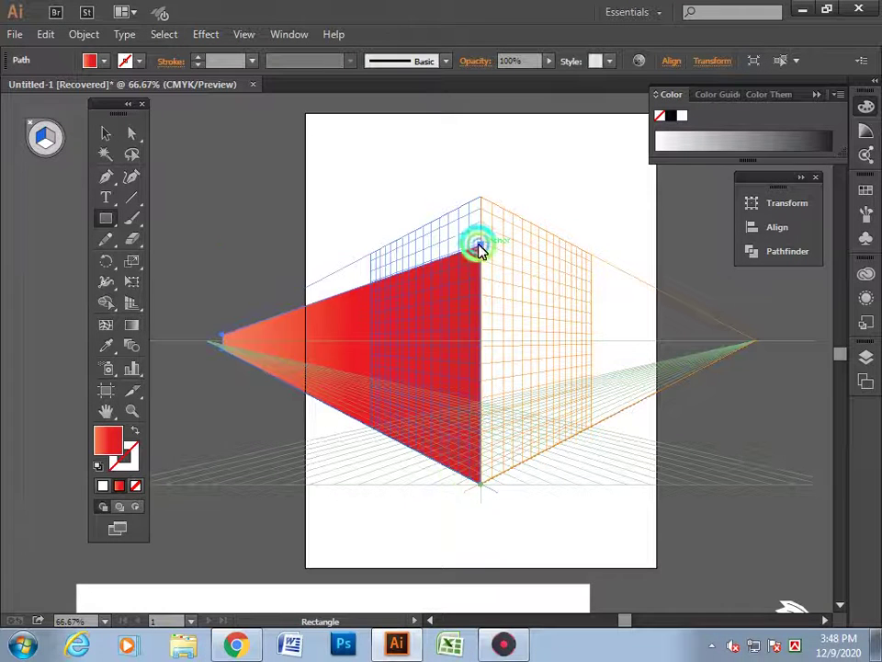
left_click_drag(479, 249, 245, 237)
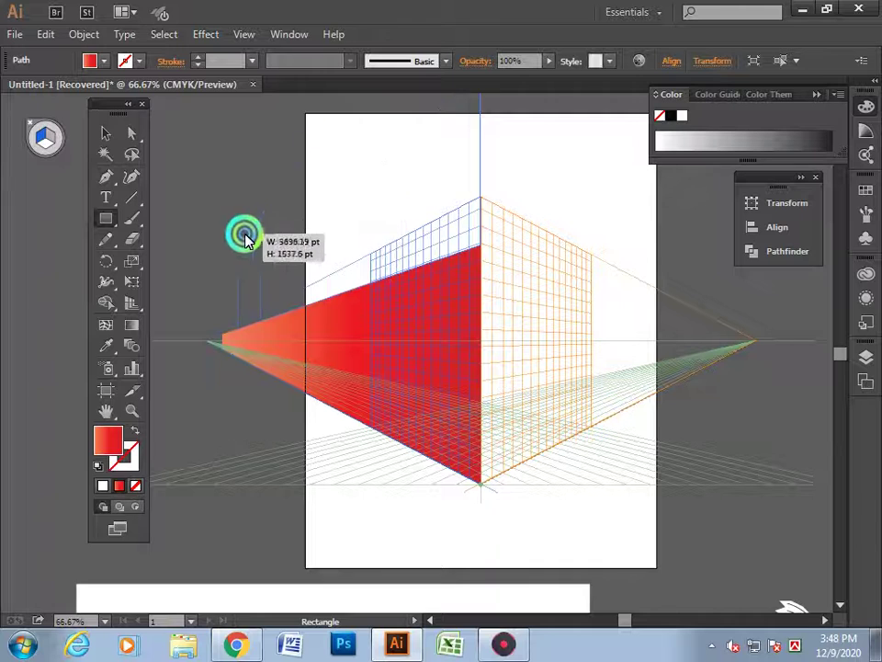
left_click_drag(245, 237, 353, 229)
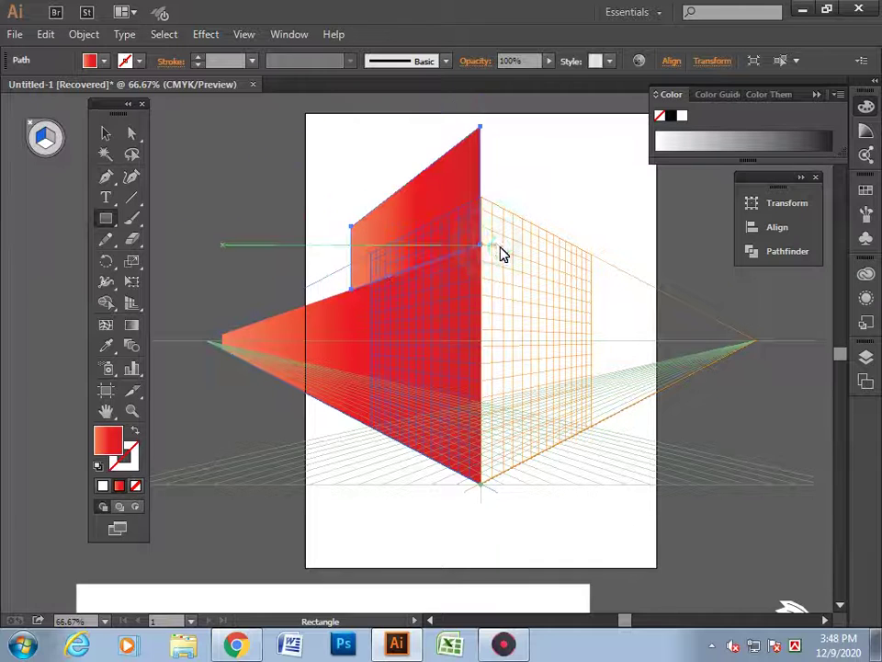
key("ctrl+z")
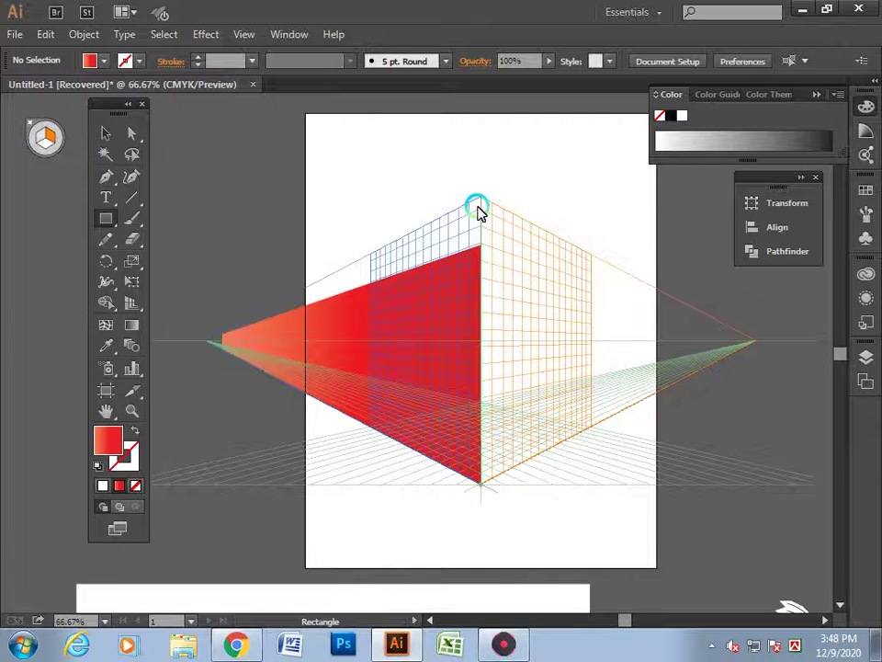
Draw red rectangles on the right grid plane and the floor plane.
mouse_move(485, 204)
left_mouse_down()
mouse_move(700, 372)
mouse_move(735, 360)
mouse_move(732, 347)
mouse_move(741, 343)
left_mouse_up()
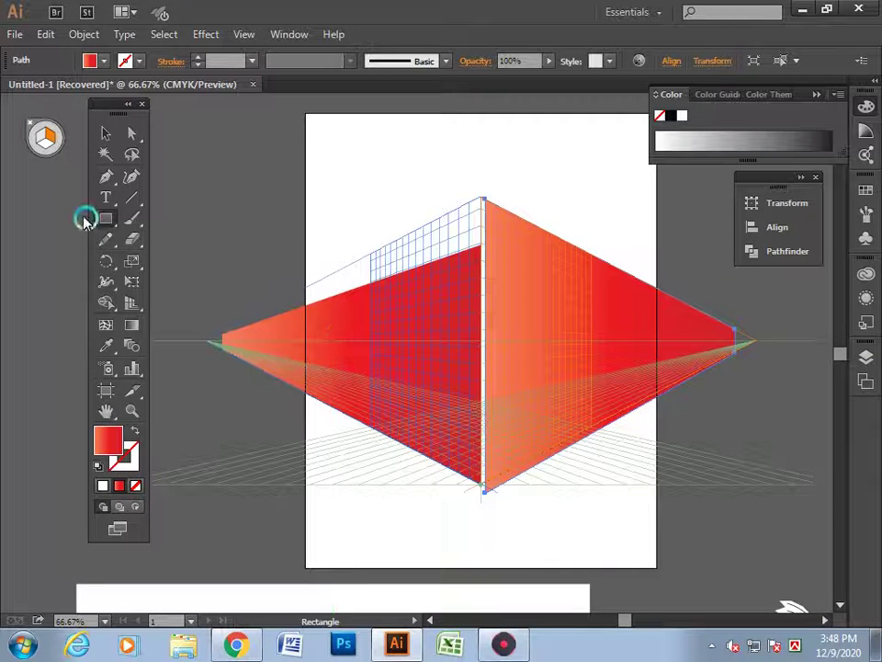
left_click(46, 145)
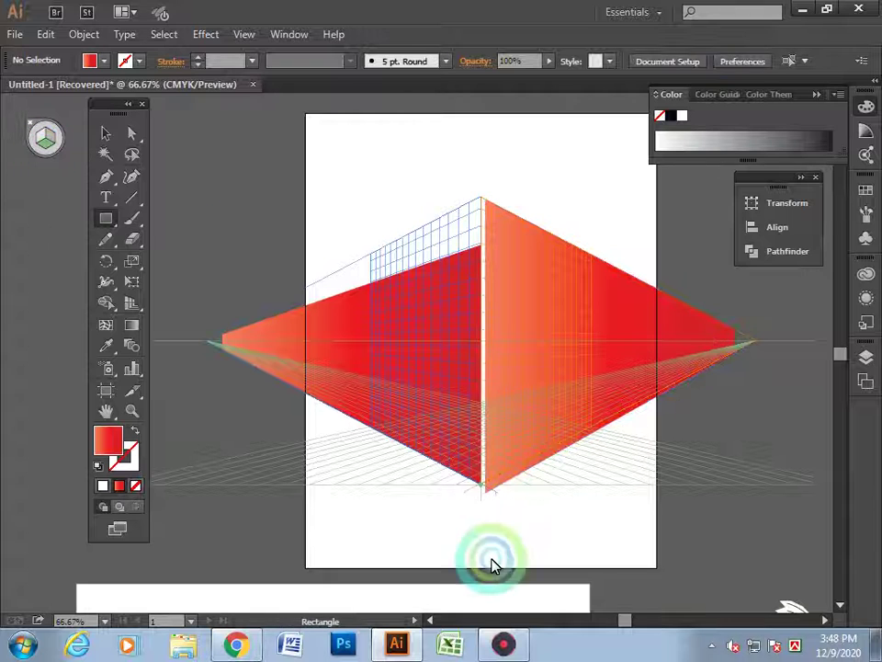
mouse_move(333, 428)
left_mouse_down()
mouse_move(565, 500)
mouse_move(744, 335)
left_mouse_up()
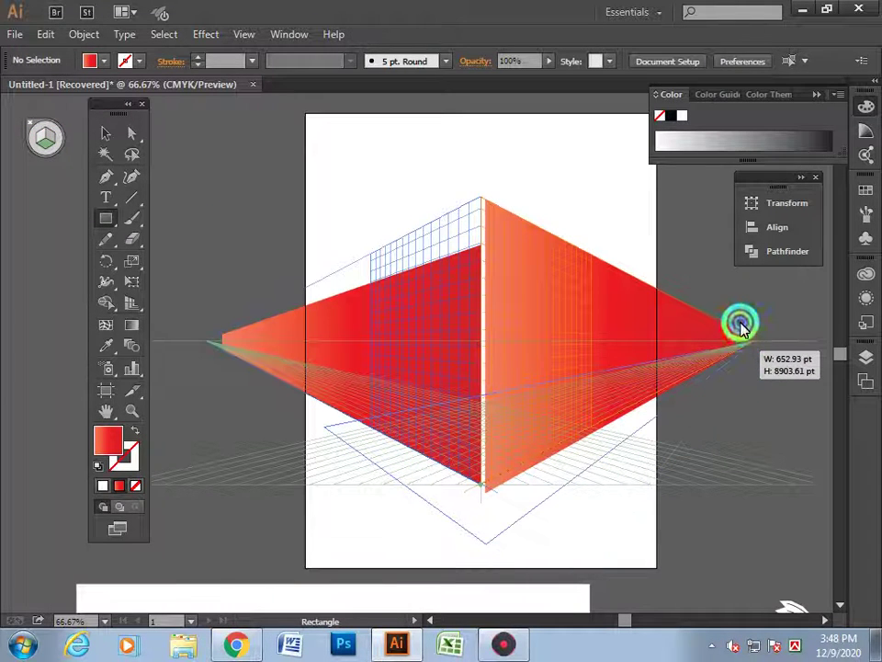
left_click_drag(660, 408, 662, 407)
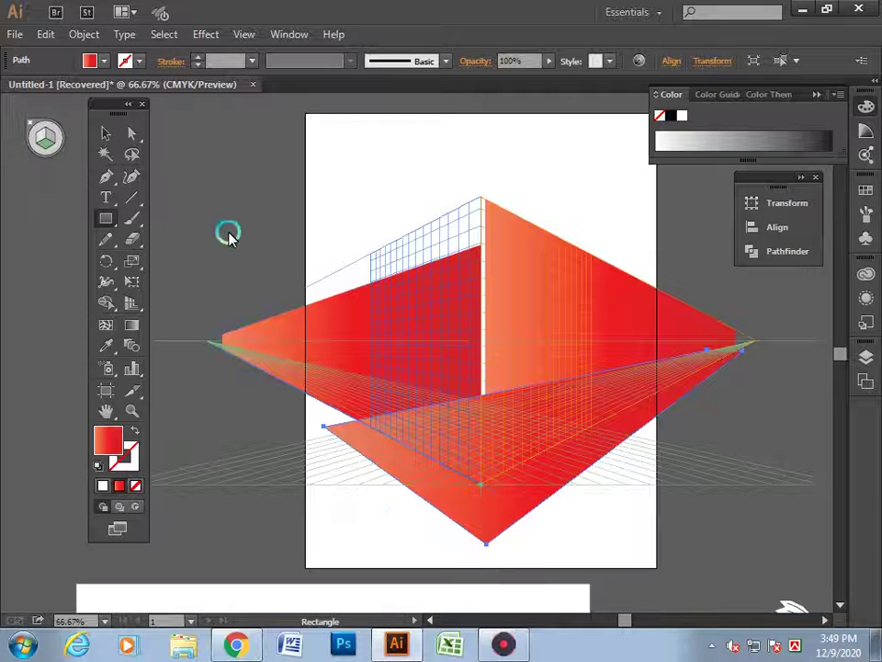
key("shift+v")
key("m")
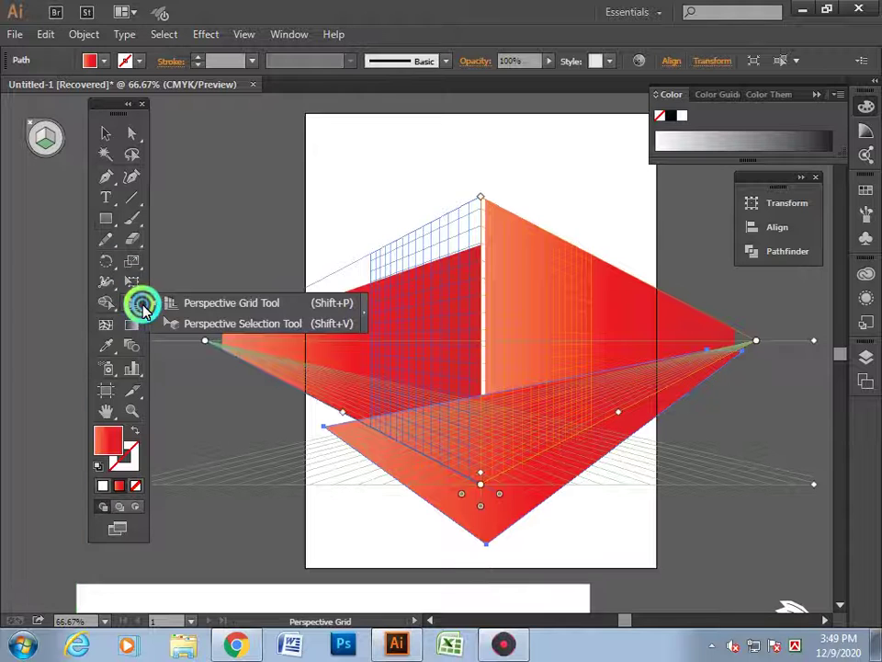
With Perspective Selection, drag the floor plane's left and bottom corners to meet the other planes.
left_click_drag(143, 308, 208, 326)
left_click(33, 125)
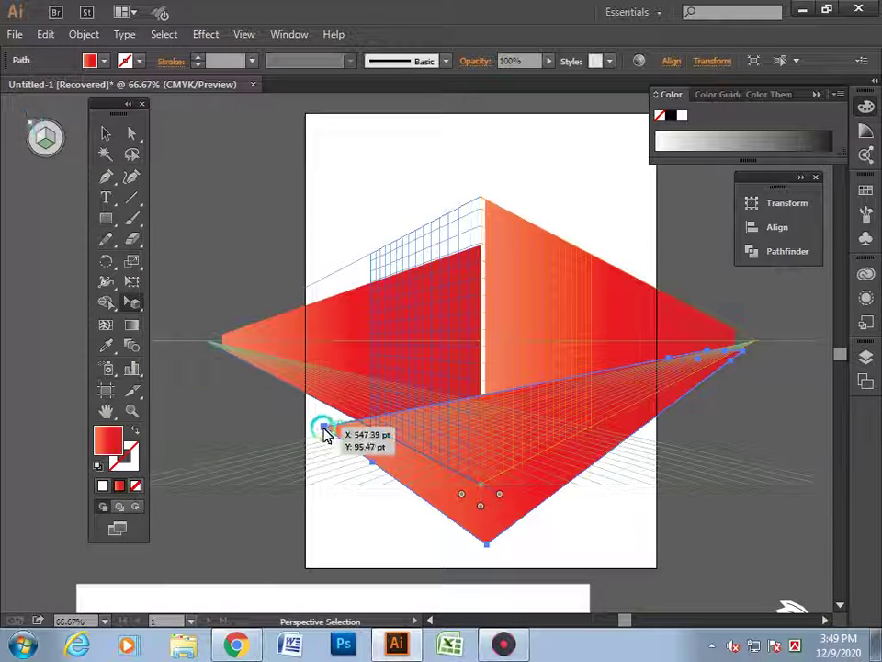
mouse_move(324, 432)
left_mouse_down()
mouse_move(218, 347)
mouse_move(221, 355)
left_mouse_up()
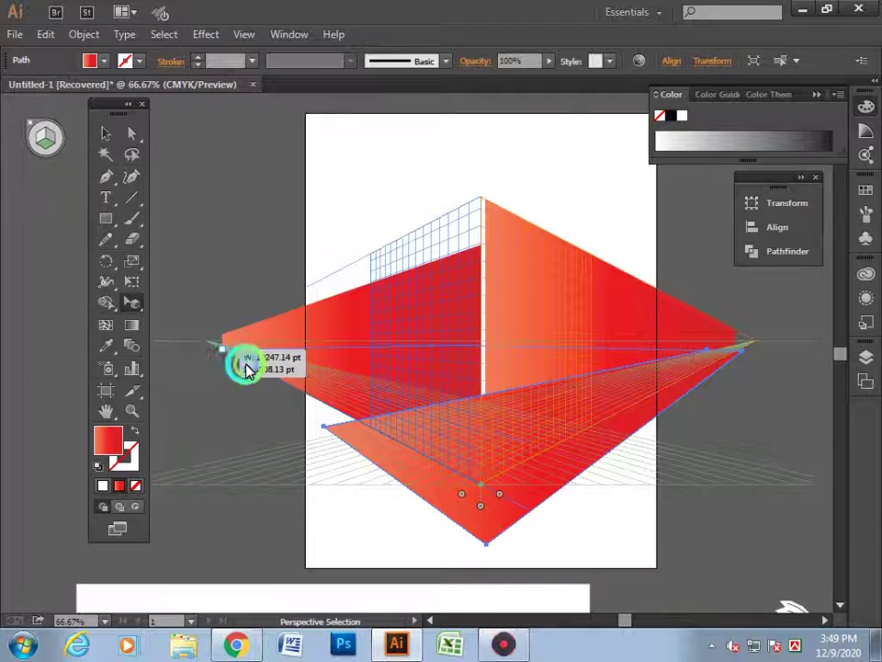
mouse_move(485, 542)
left_mouse_down()
mouse_move(480, 486)
mouse_move(335, 537)
left_mouse_up()
left_click(513, 342)
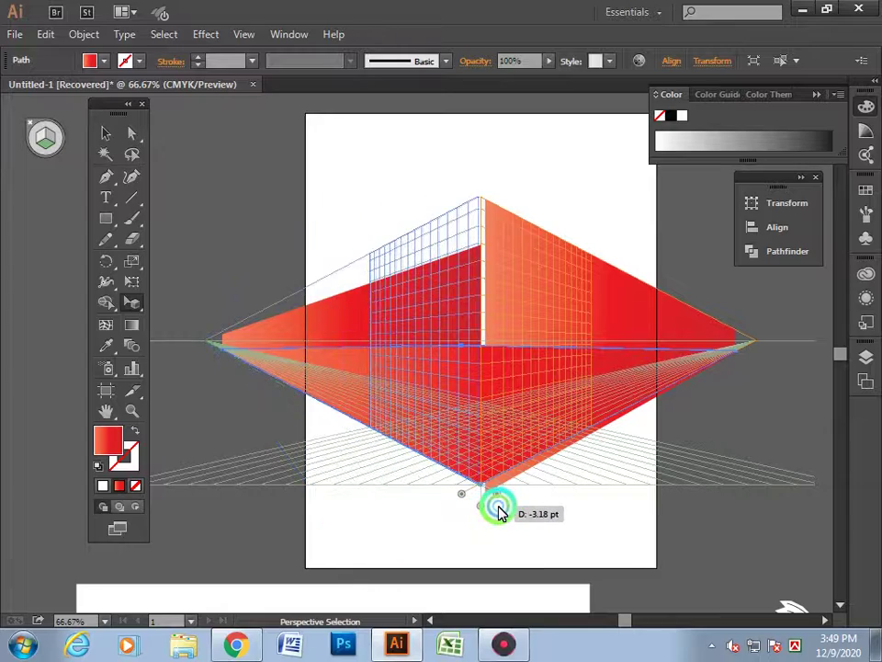
mouse_move(336, 537)
left_mouse_down()
mouse_move(487, 511)
mouse_move(490, 526)
mouse_move(466, 508)
left_mouse_up()
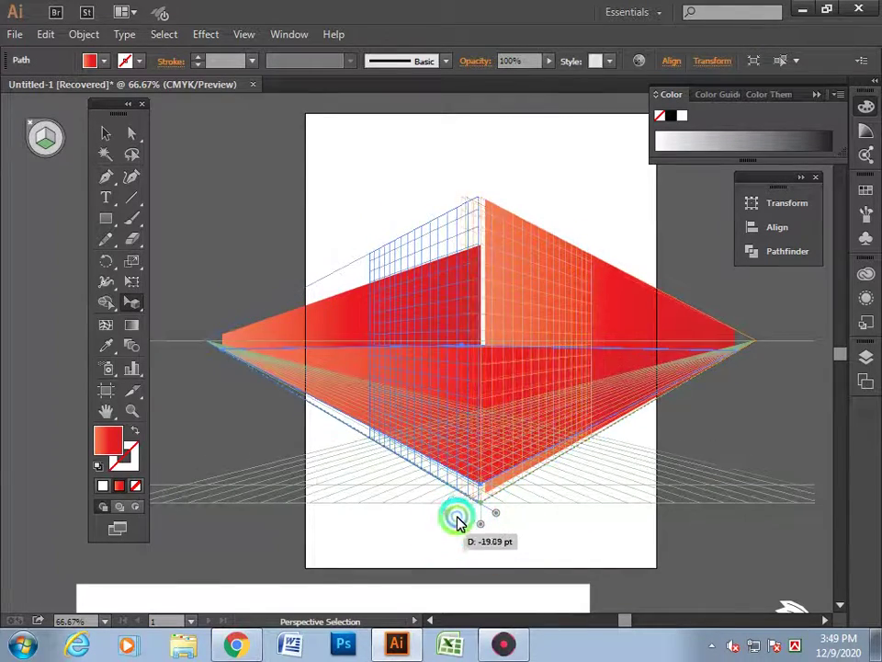
left_click_drag(465, 508, 461, 508)
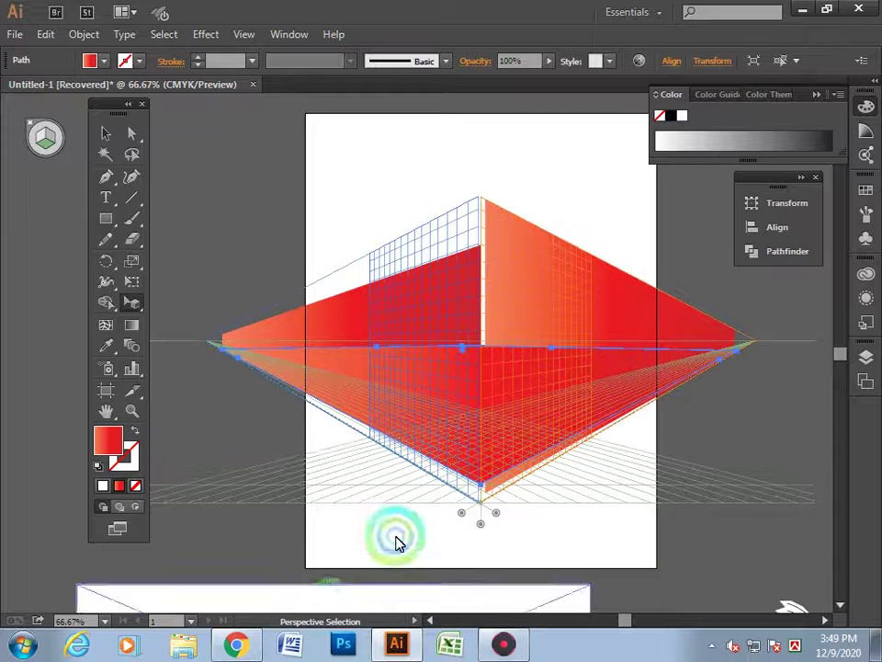
Hide the perspective grid and send the lower red shape behind the other.
left_click(33, 126)
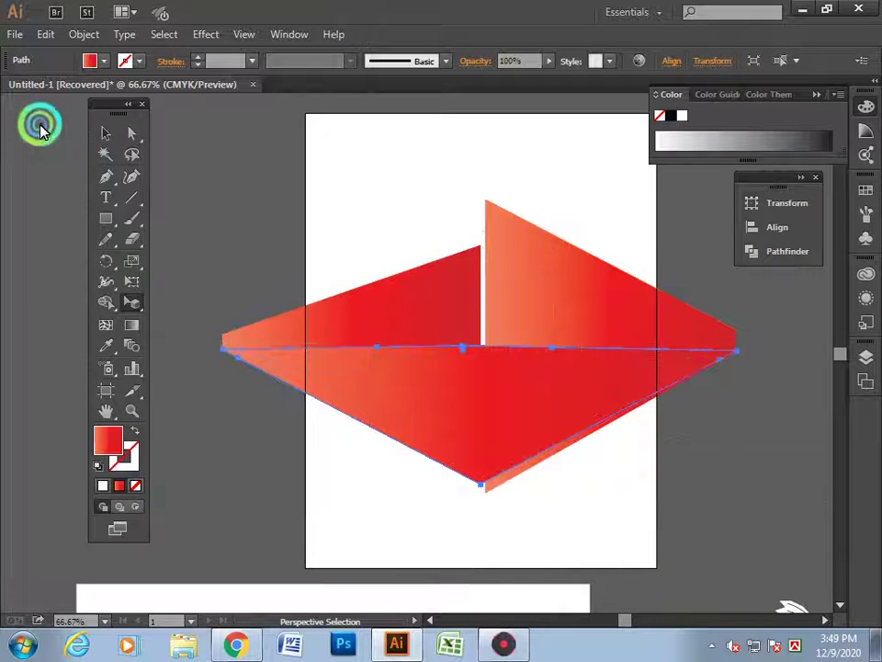
left_click(230, 177)
scroll(724, 528, "up", 1)
scroll(724, 529, "down", 1)
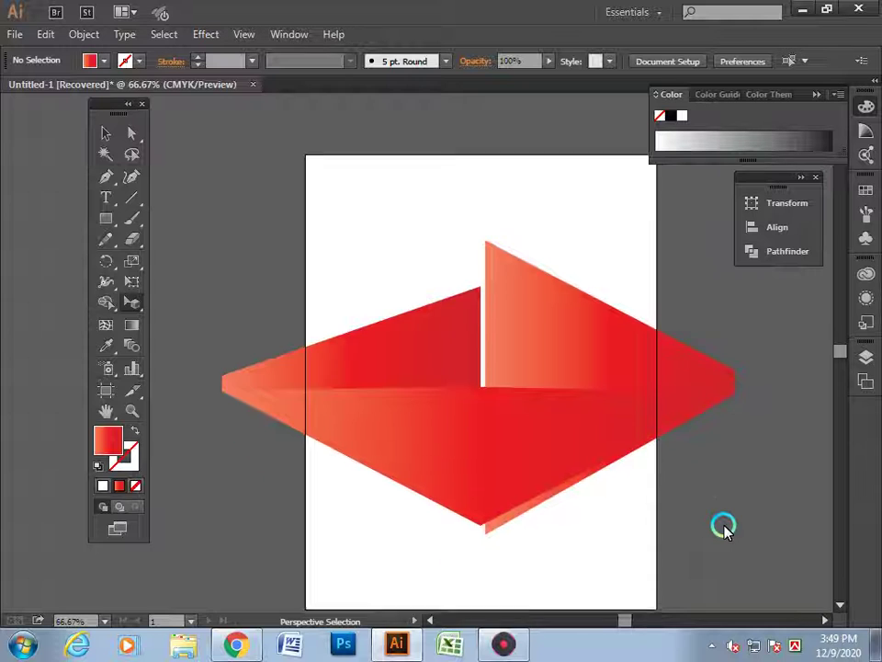
left_click(476, 435)
right_click(478, 431)
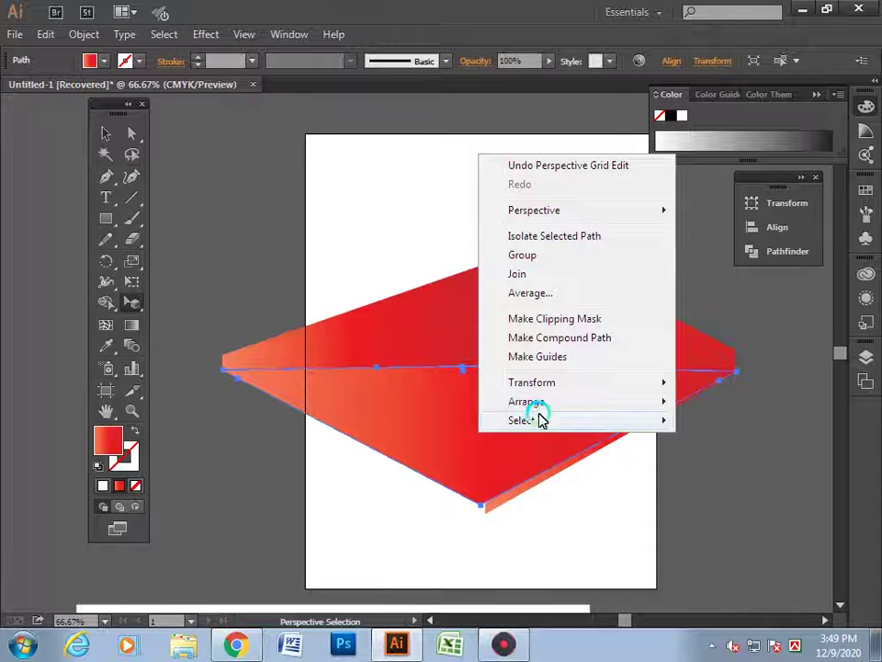
mouse_move(526, 401)
left_click(440, 464)
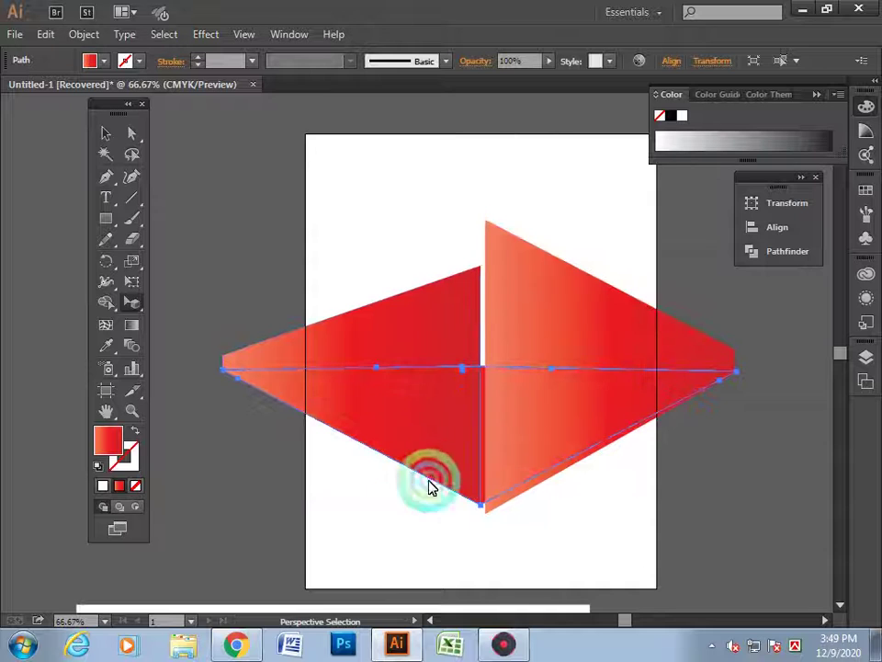
left_click(390, 565)
Nudge the two red triangles into alignment, then select all and delete both shapes.
left_click_drag(516, 507, 509, 488)
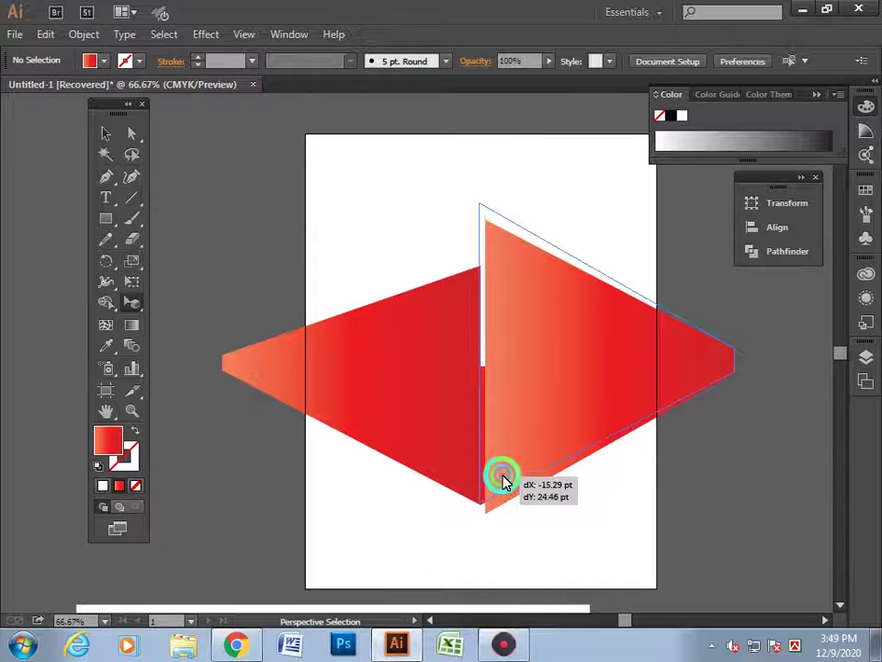
left_click(358, 549)
scroll(345, 545, "up", 1)
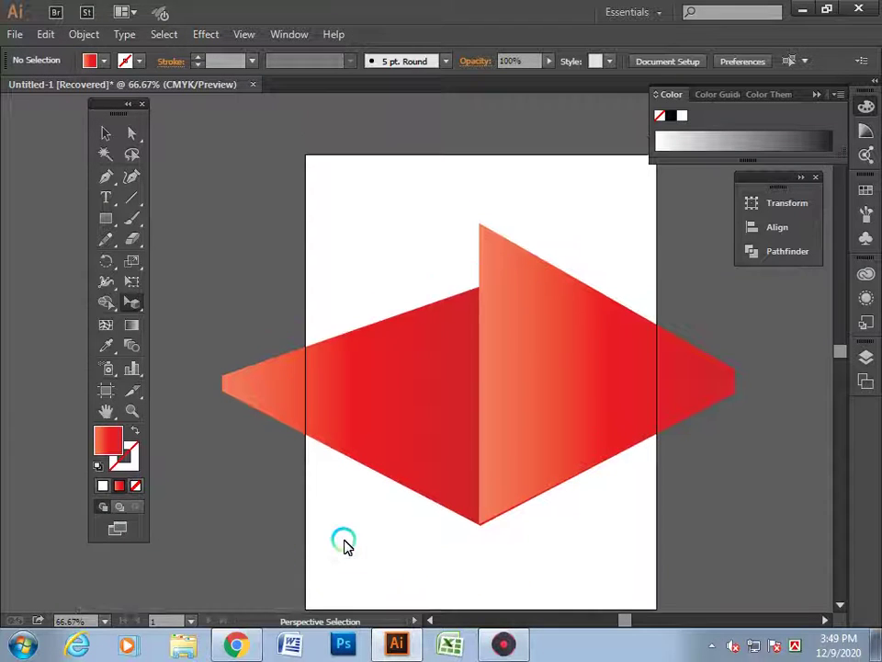
left_click_drag(445, 450, 502, 489)
left_click(362, 560)
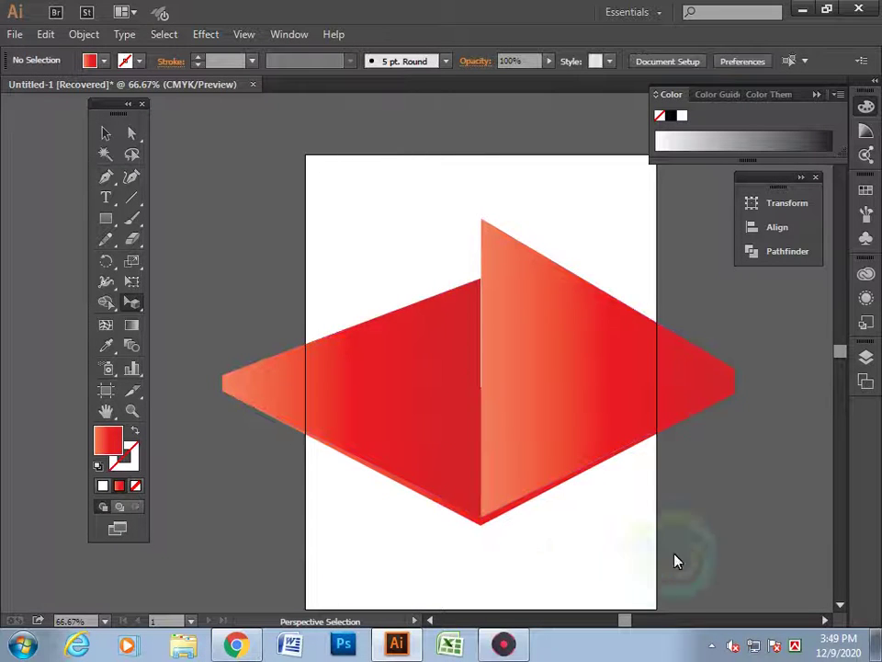
scroll(691, 508, "up", 3)
scroll(530, 548, "down", 2)
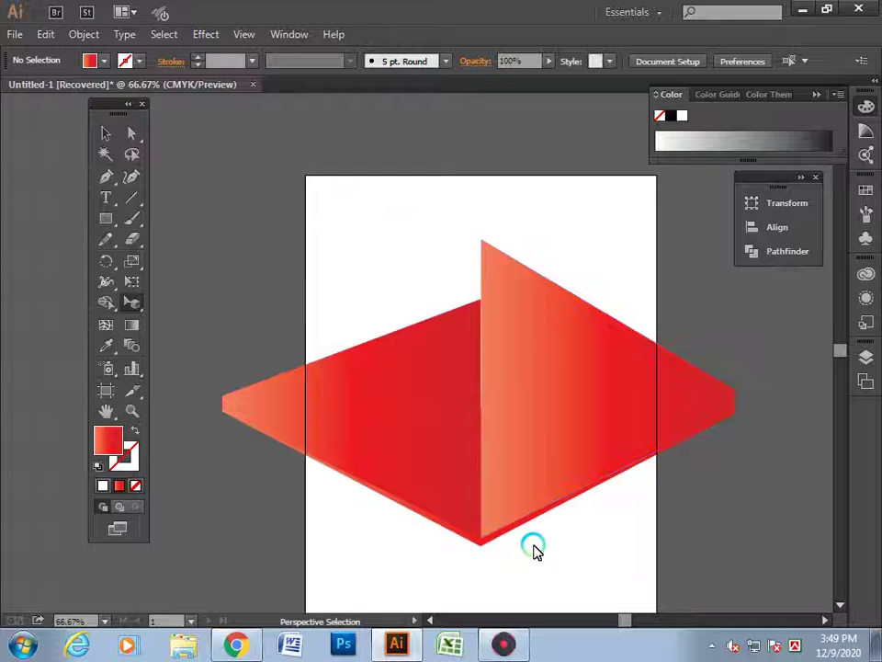
scroll(532, 550, "down", 1)
left_click(542, 456)
left_click_drag(542, 456, 516, 467)
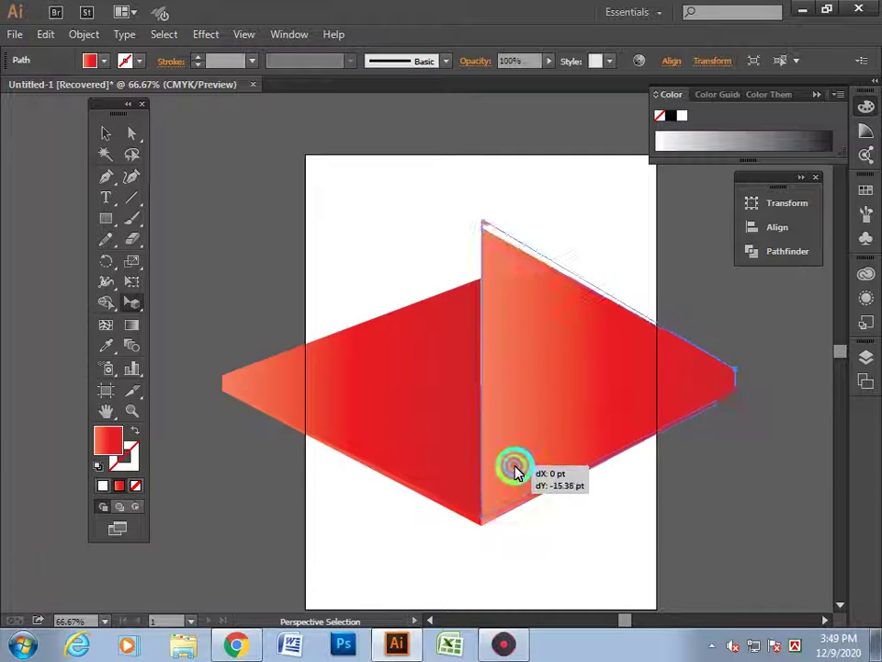
left_click_drag(453, 445, 454, 455)
left_click(398, 559)
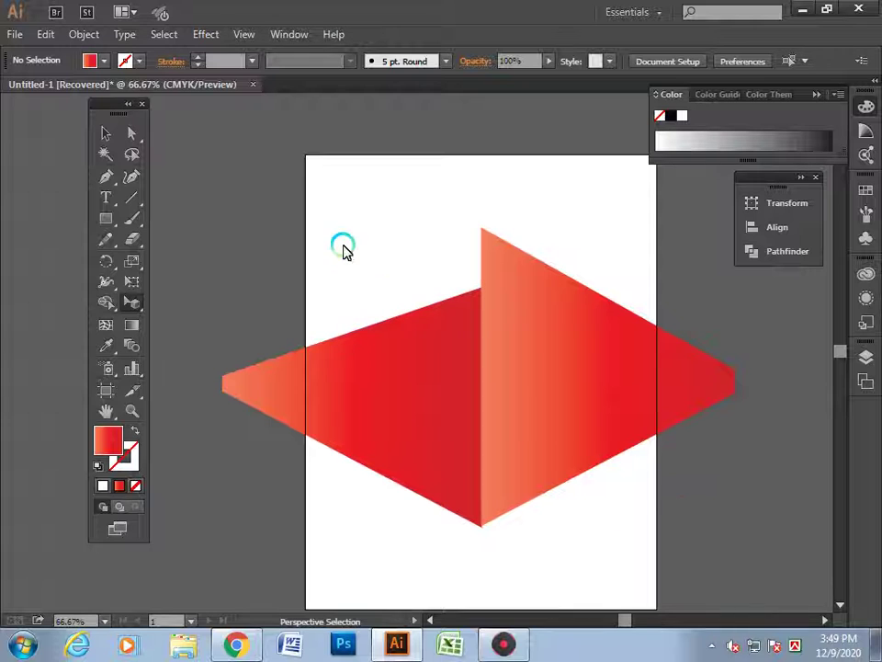
key("ctrl+a")
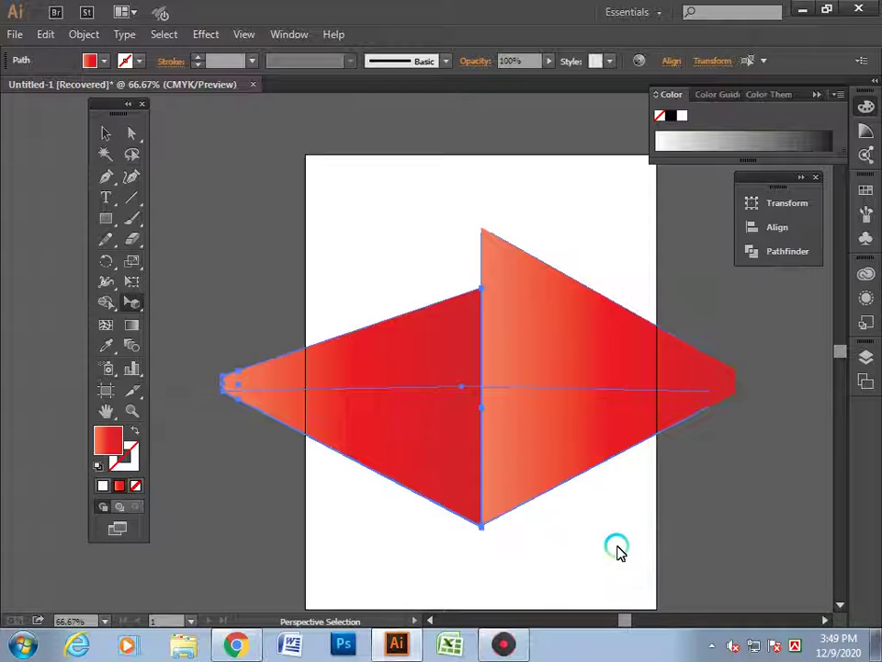
key("Delete")
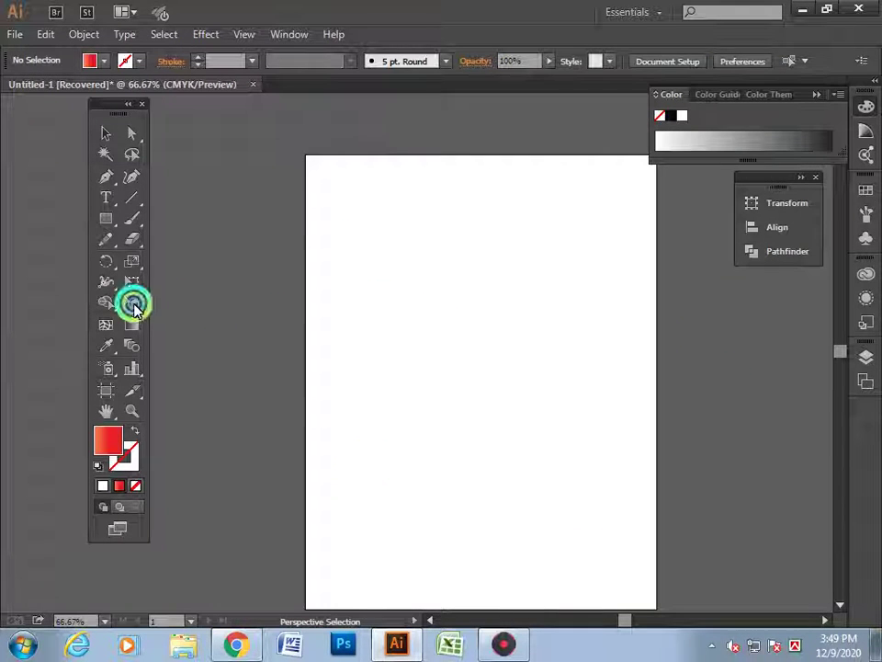
Draw a roughly 500.97 pt square on the artboard and bring up its gradient controls.
mouse_move(134, 307)
left_mouse_down()
mouse_move(155, 309)
mouse_move(132, 304)
left_mouse_up()
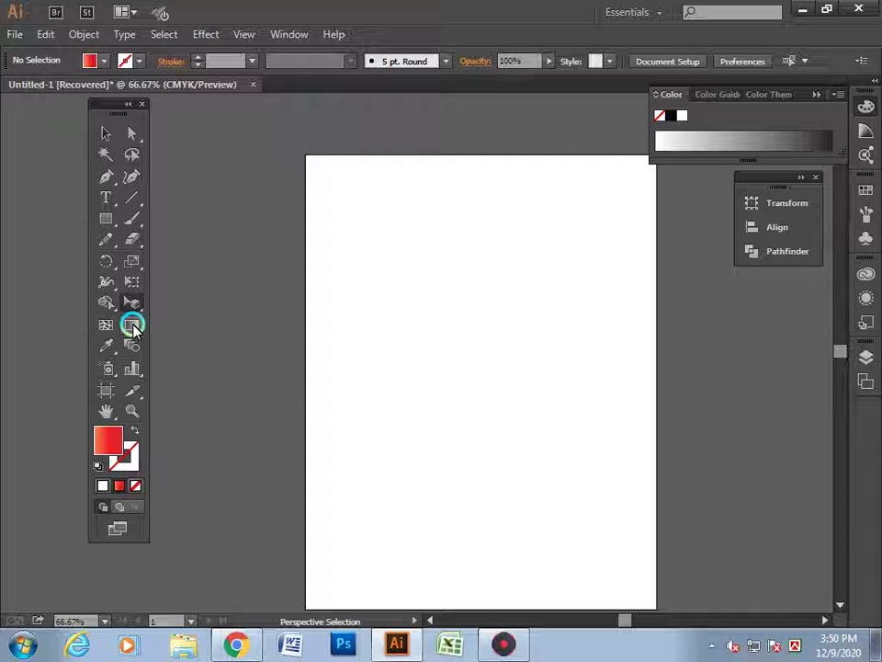
left_click(107, 217)
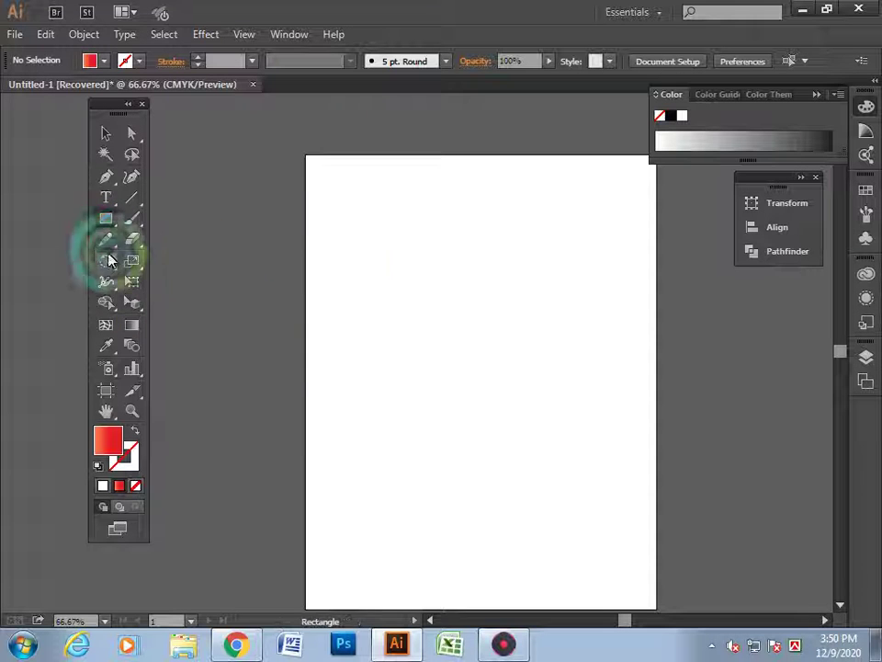
left_click_drag(342, 235, 630, 523)
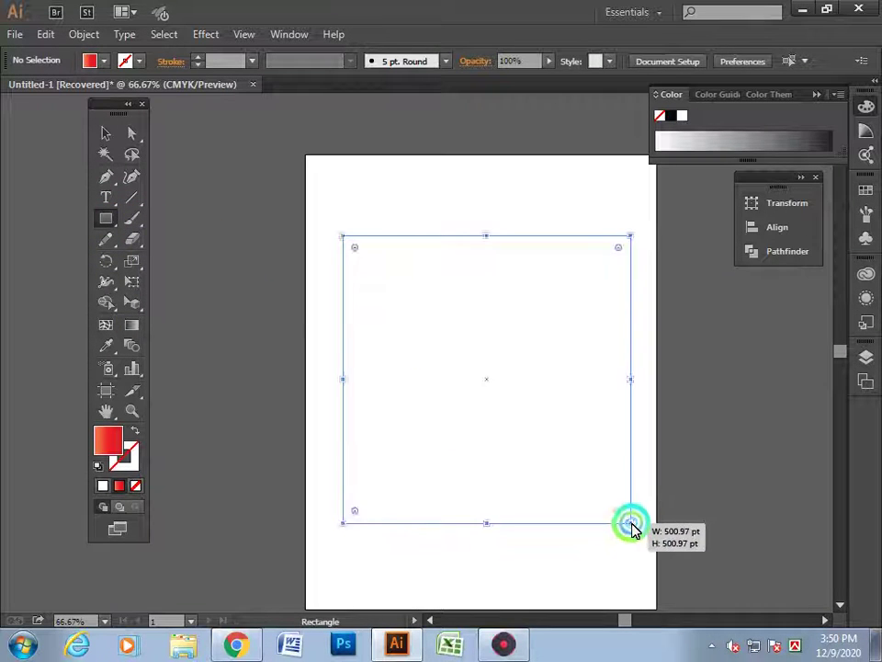
left_click(412, 346)
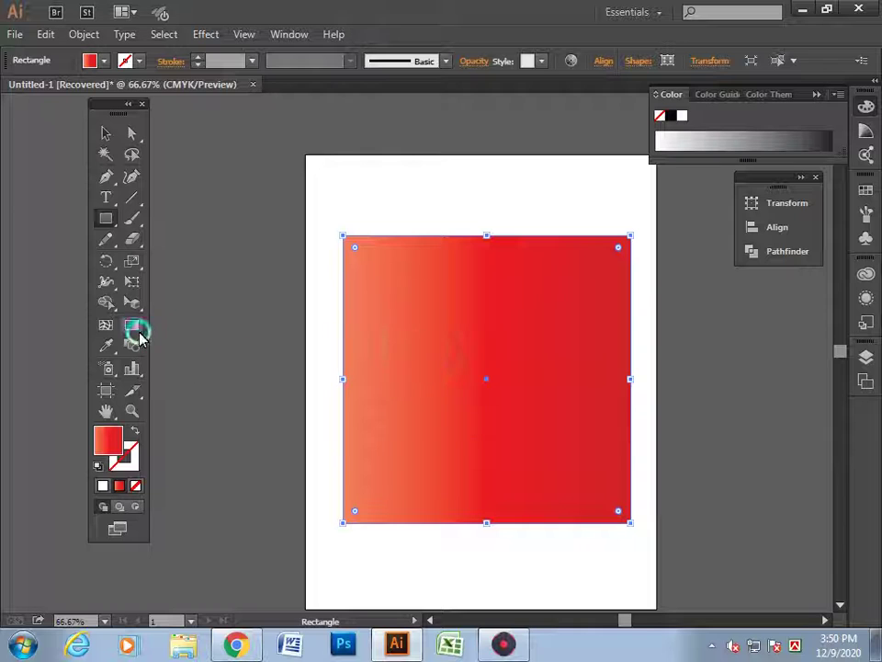
left_click(395, 316)
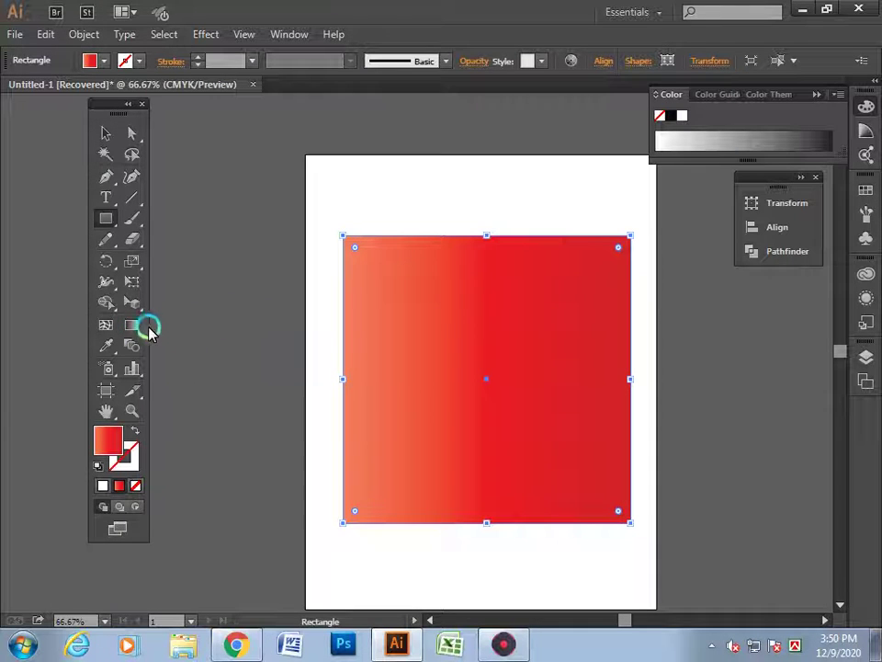
left_click(148, 327)
left_click(421, 346)
Try diagonal and vertical angles, settling on a horizontal gradient, orange left to red right.
left_click_drag(388, 246, 640, 535)
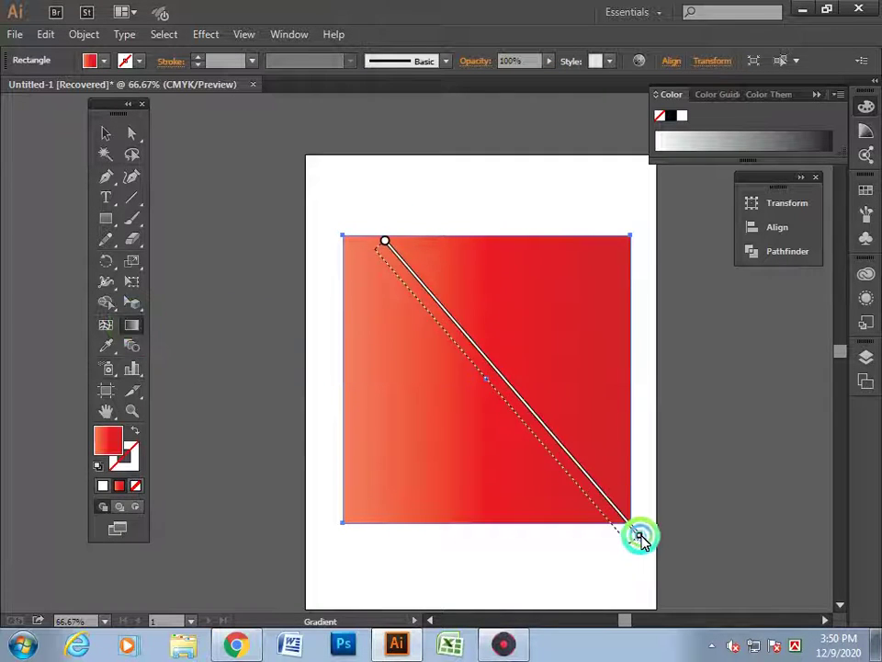
left_click_drag(571, 230, 380, 520)
left_click_drag(411, 265, 585, 528)
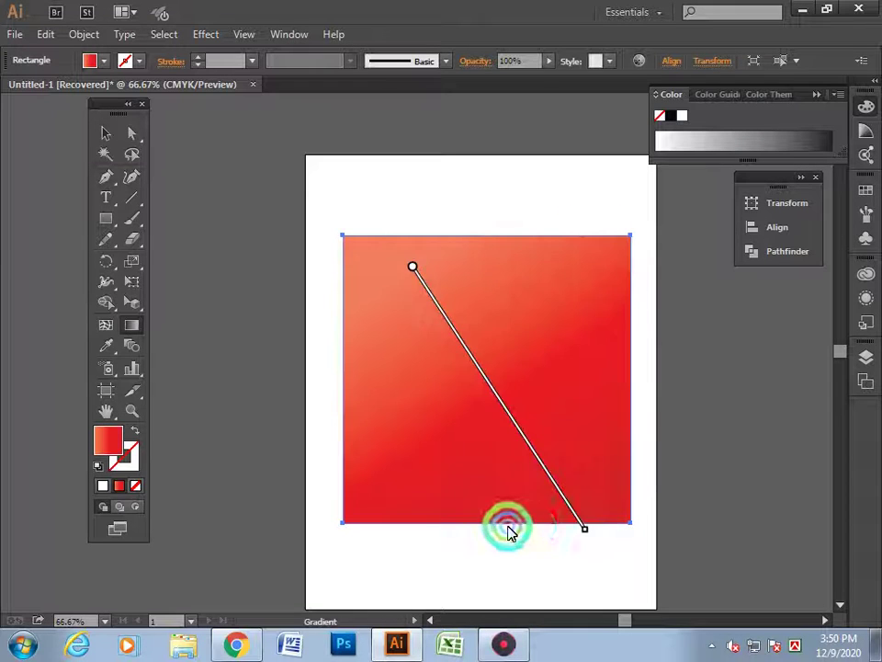
left_click_drag(508, 527, 511, 226)
left_click_drag(382, 367, 743, 378)
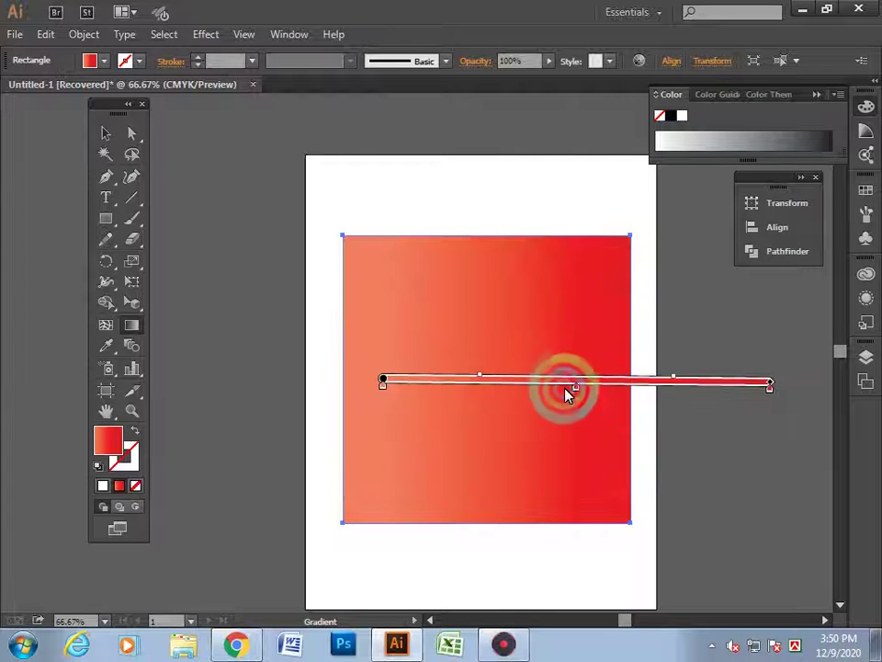
mouse_move(551, 379)
left_mouse_down()
mouse_move(485, 386)
mouse_move(409, 377)
mouse_move(533, 407)
mouse_move(434, 392)
mouse_move(585, 390)
mouse_move(482, 378)
mouse_move(513, 374)
mouse_move(549, 381)
mouse_move(505, 376)
mouse_move(368, 395)
mouse_move(356, 384)
mouse_move(440, 392)
mouse_move(381, 394)
mouse_move(361, 492)
left_mouse_up()
left_click(485, 390)
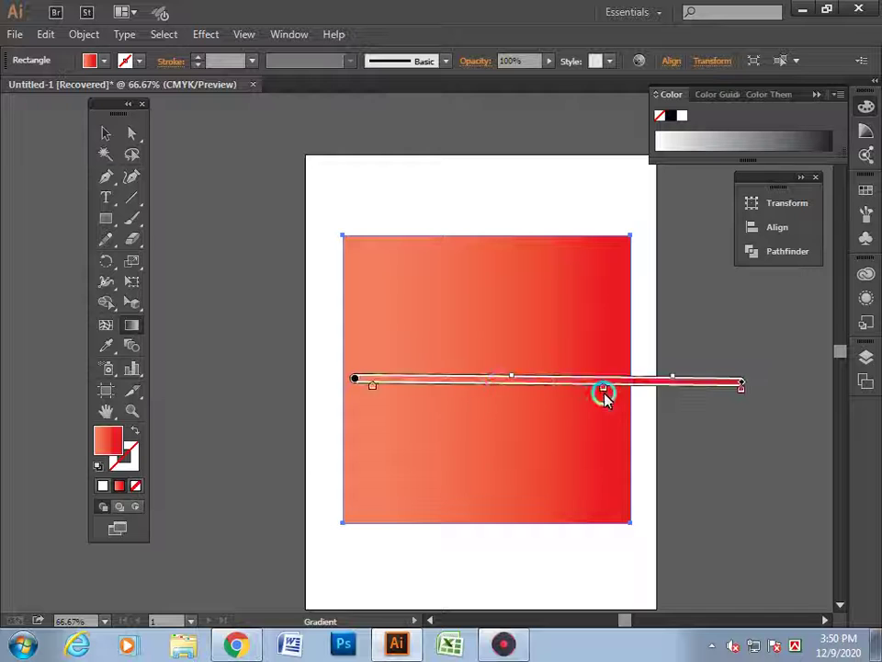
Recolour the gradient stops: magenta on the right stop, blue on the left.
double_click(602, 390)
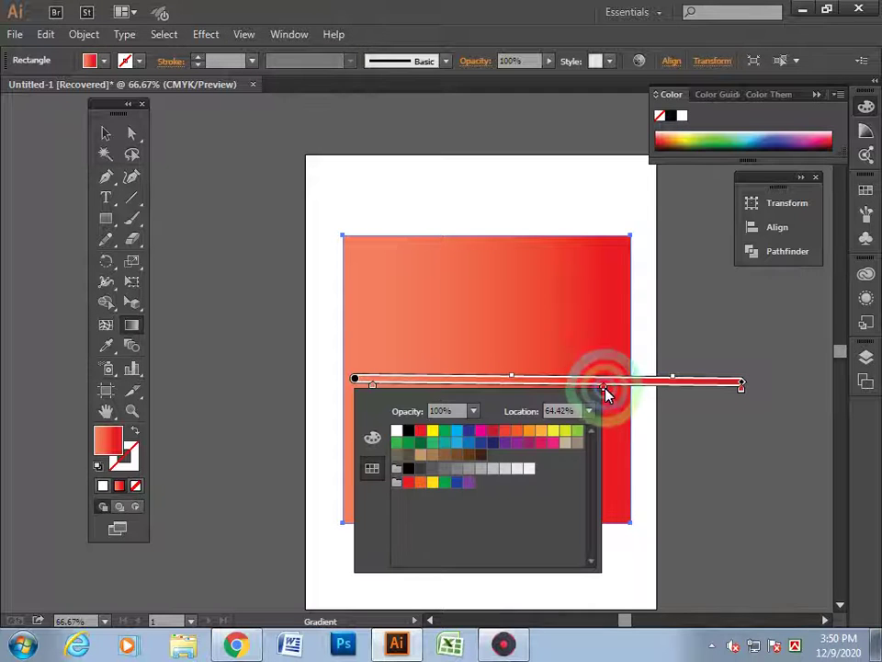
left_click(529, 430)
left_click(482, 437)
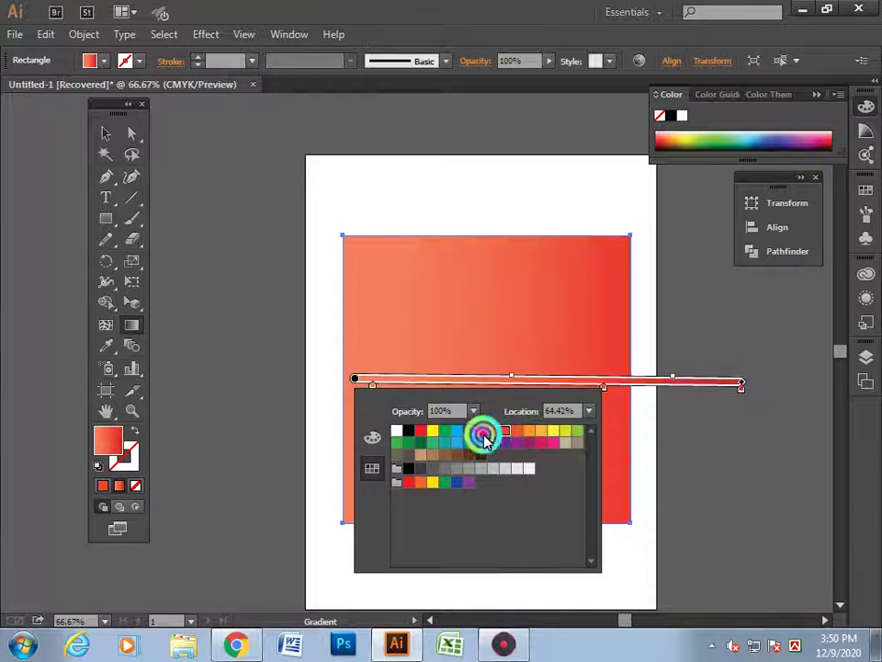
left_click(603, 390)
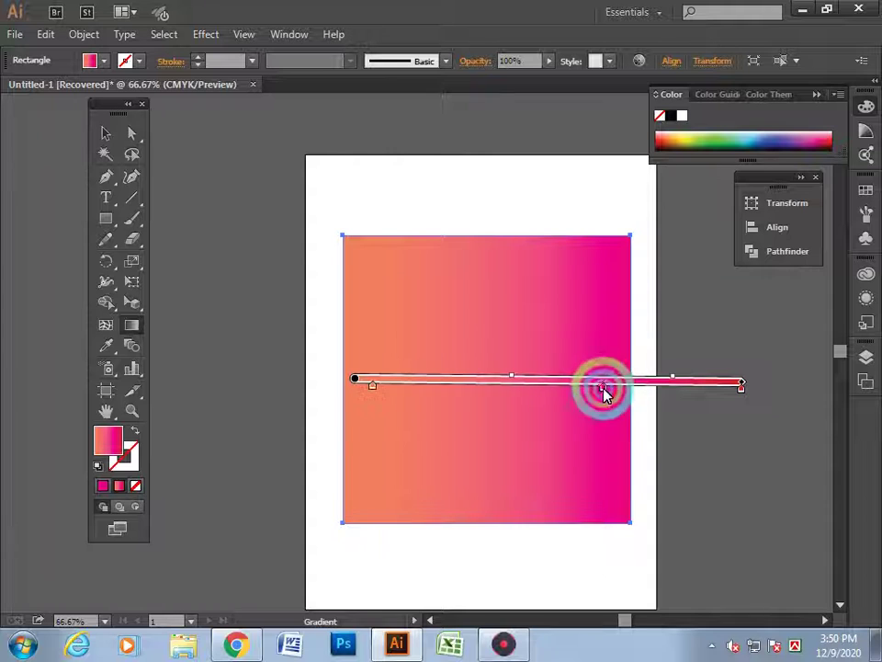
left_click(376, 385)
double_click(372, 388)
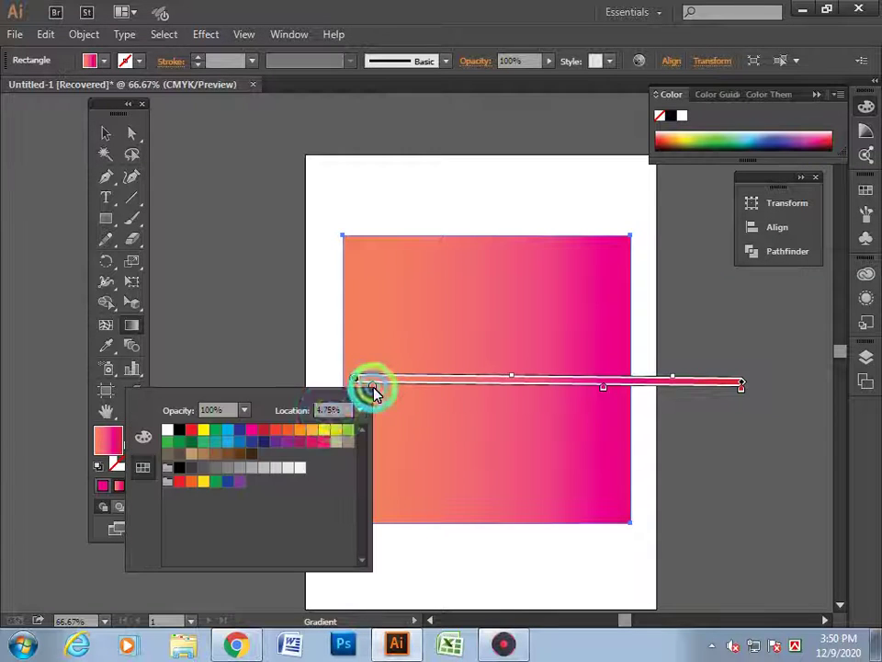
left_click(206, 432)
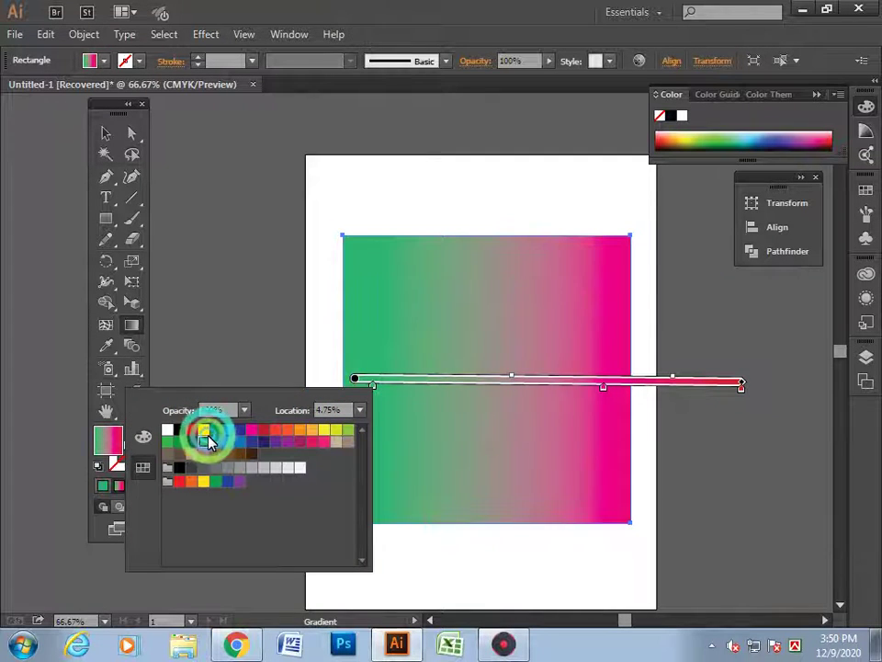
left_click(243, 432)
left_click(398, 410)
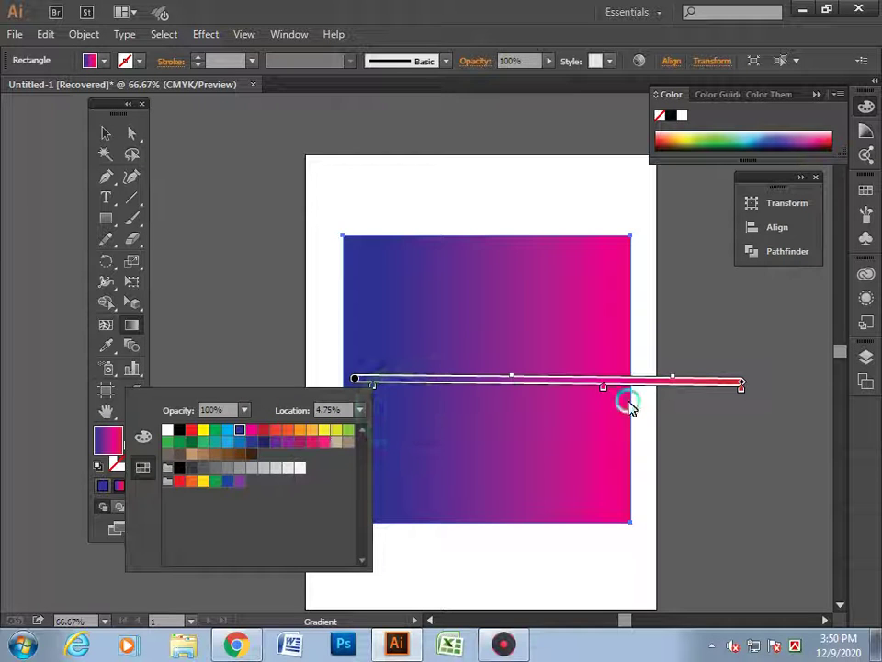
left_click(663, 384)
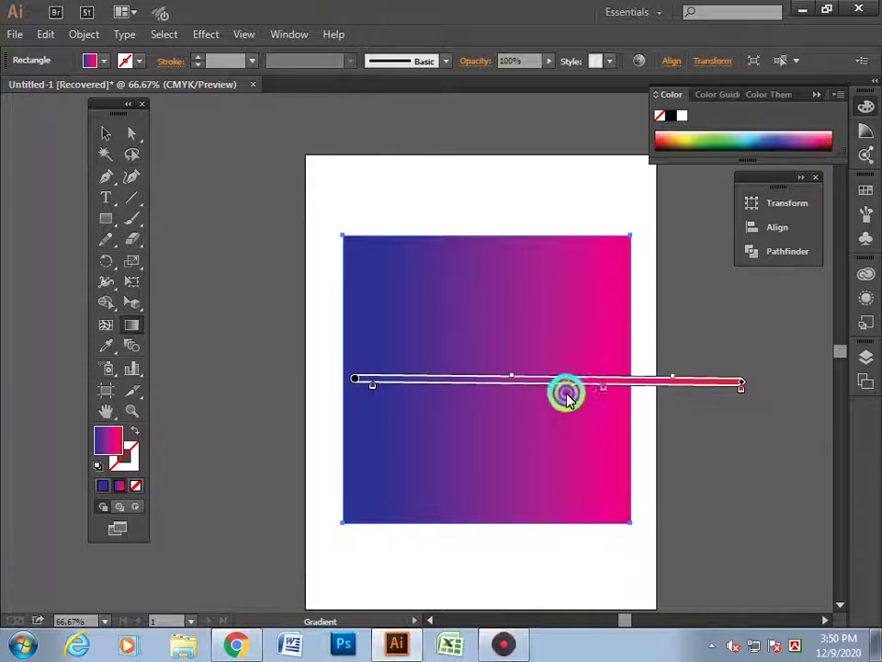
Redirect the gradient to run top to bottom, blue to red, and show the Gradient panel.
left_click_drag(421, 263, 595, 525)
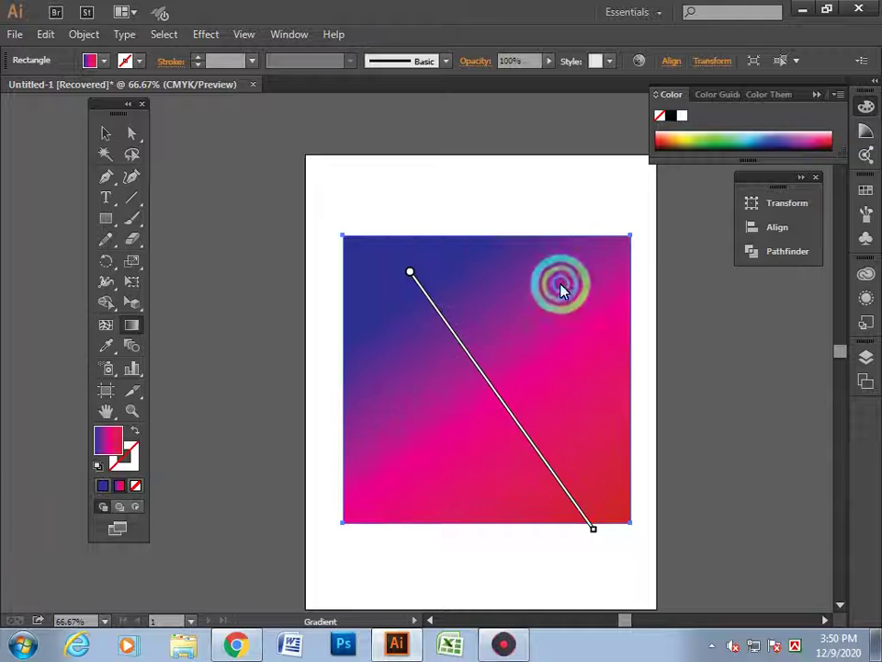
left_click_drag(548, 268, 394, 544)
left_click_drag(463, 244, 513, 554)
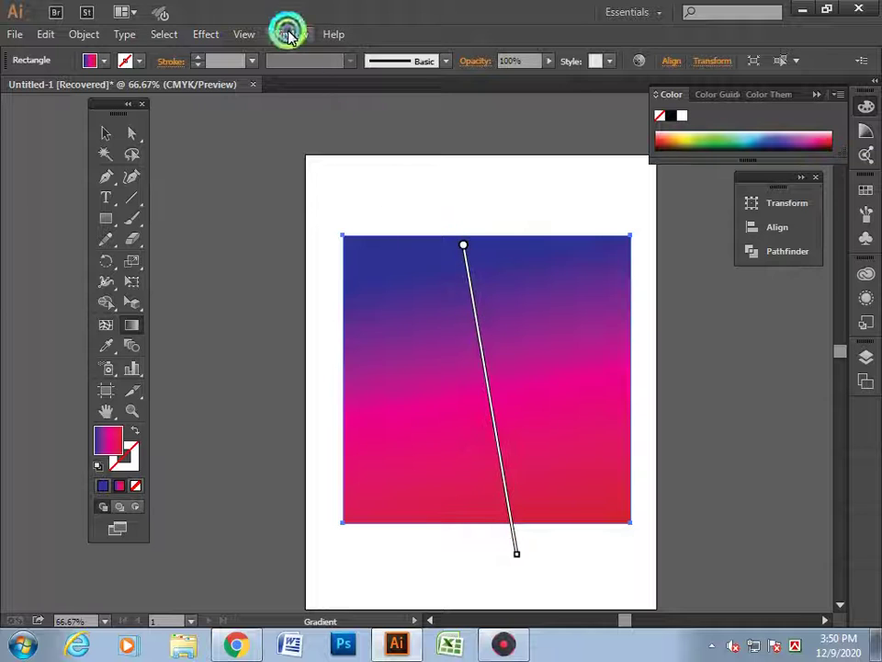
left_click(289, 35)
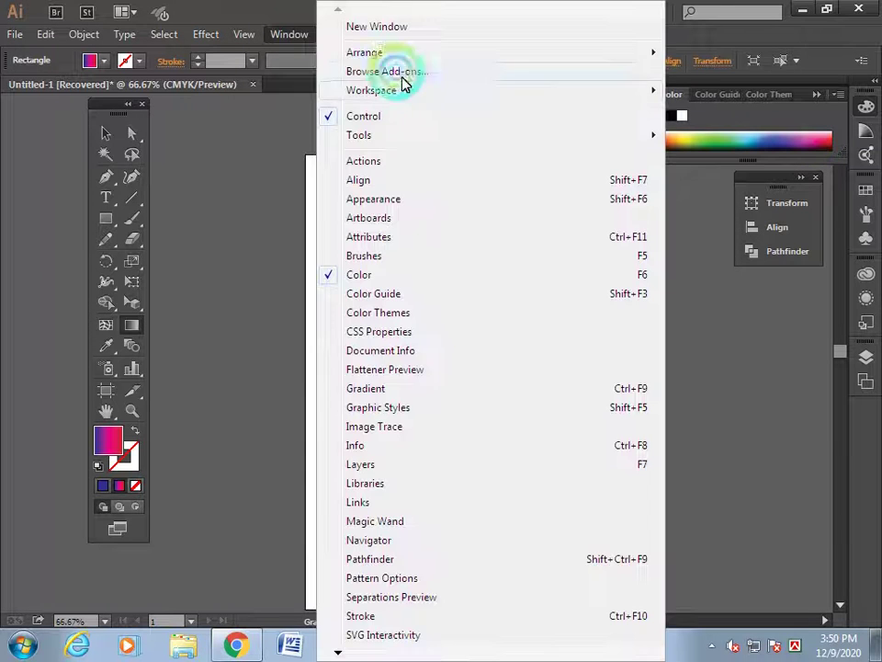
left_click(367, 388)
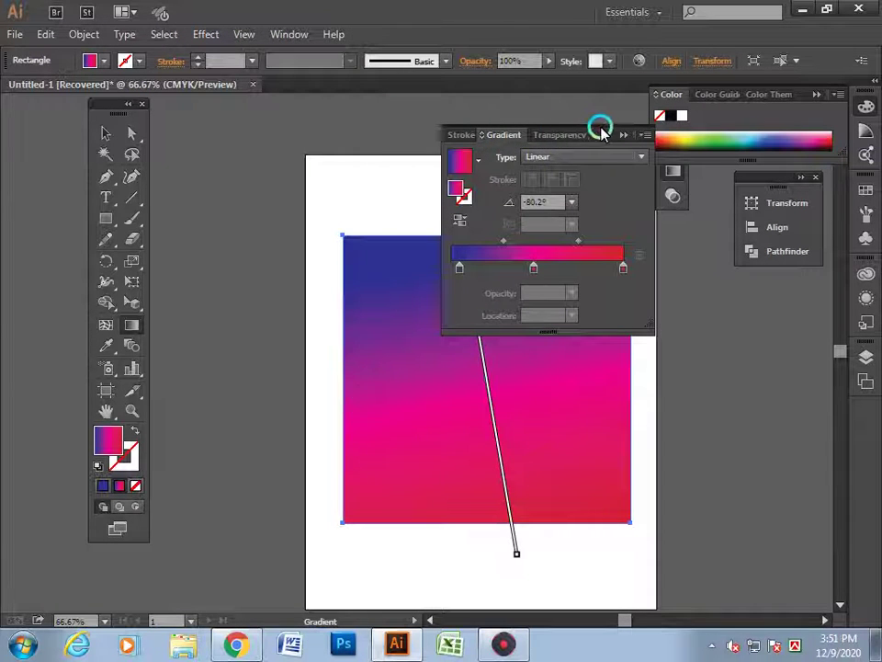
Shift the blue-pink midpoint left, extend the gradient below the rectangle, and deepen the red stop.
left_click(534, 270)
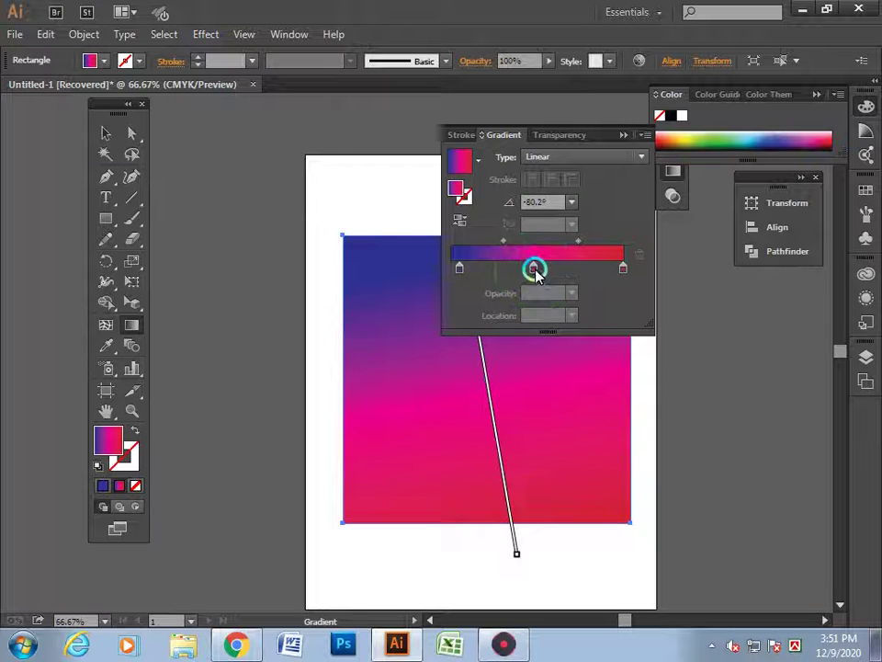
left_click(503, 255)
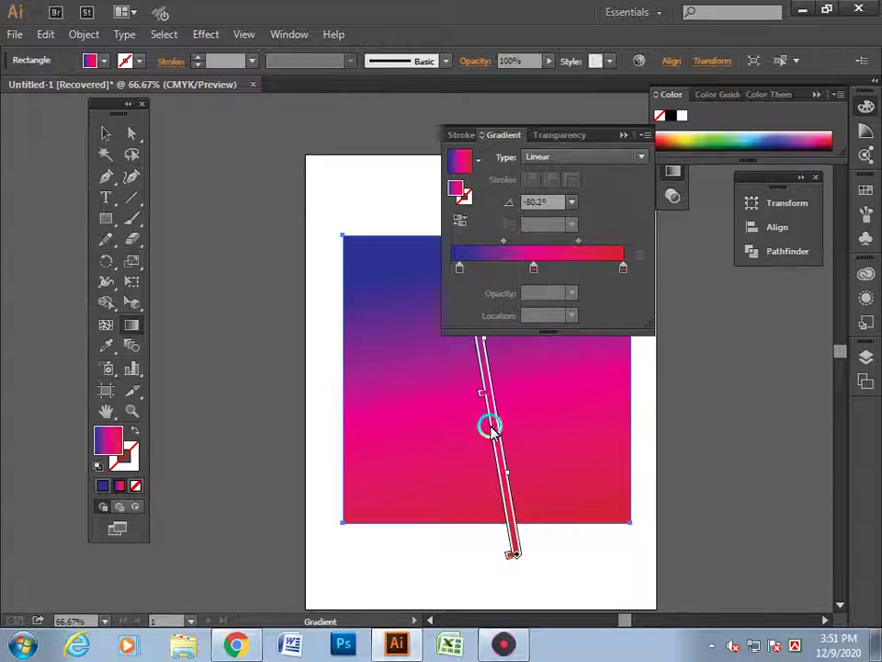
mouse_move(493, 415)
left_mouse_down()
mouse_move(407, 398)
mouse_move(492, 394)
left_mouse_up()
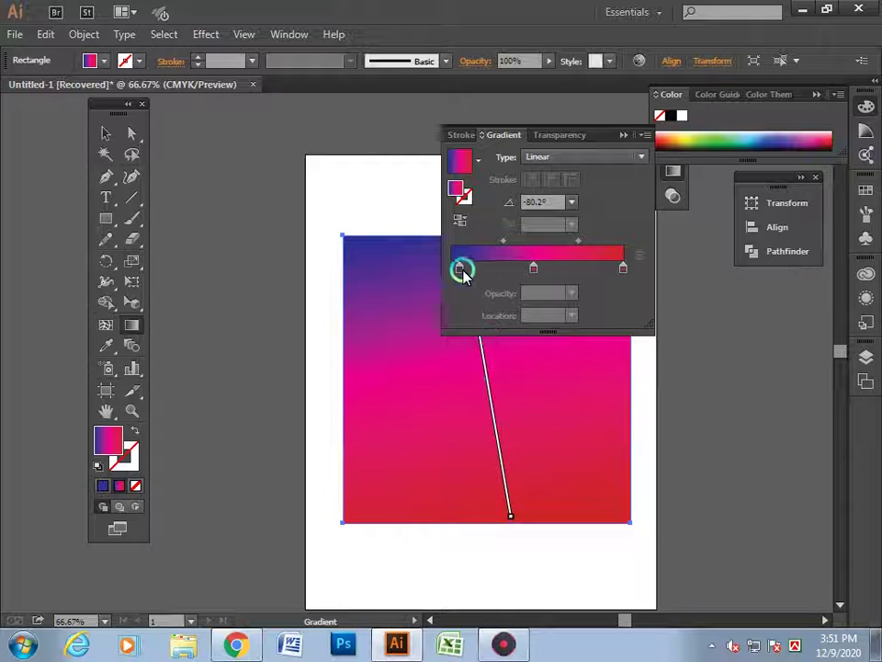
left_click_drag(496, 404, 493, 397)
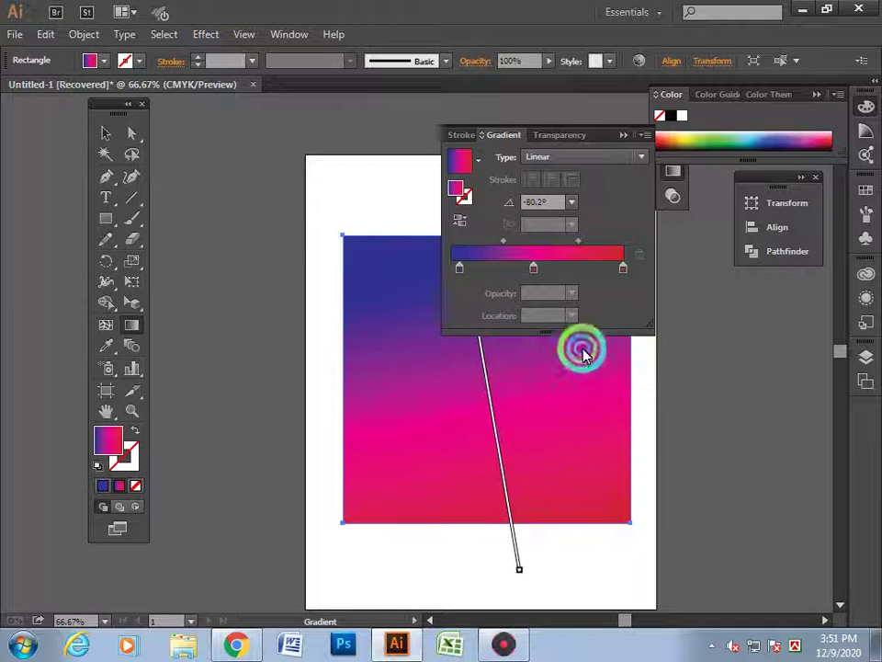
left_click(623, 268)
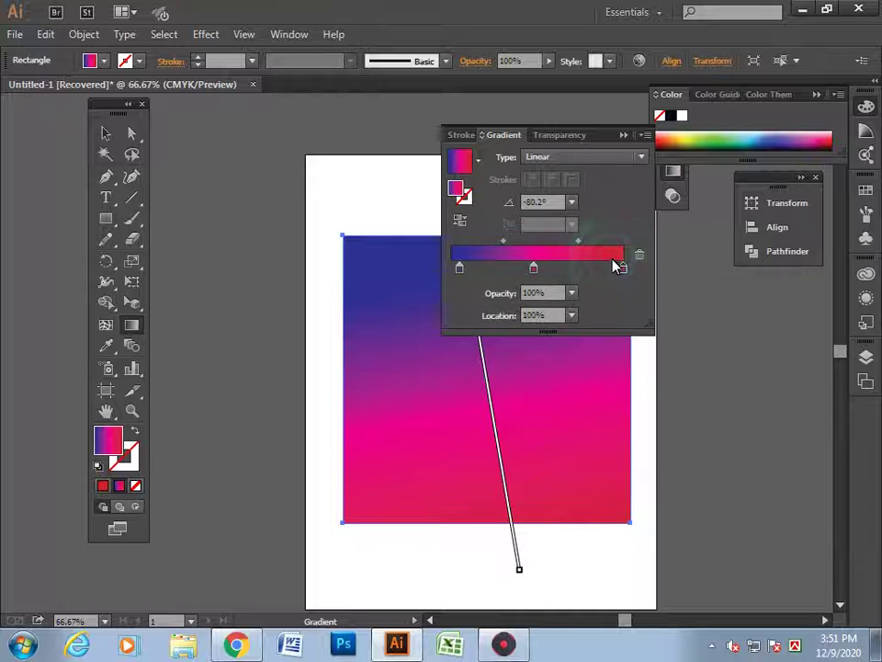
left_click(595, 232)
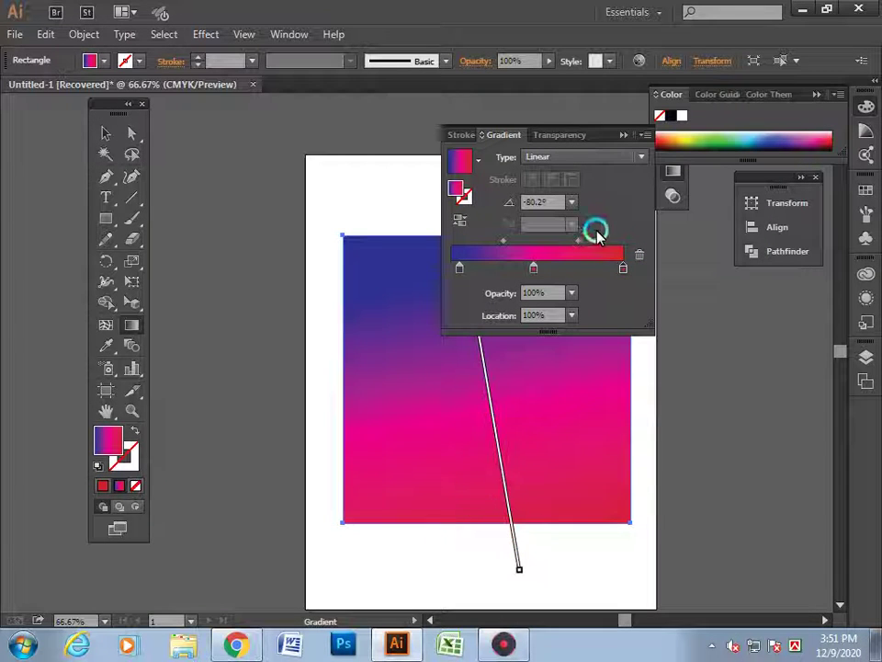
left_click_drag(614, 255, 616, 256)
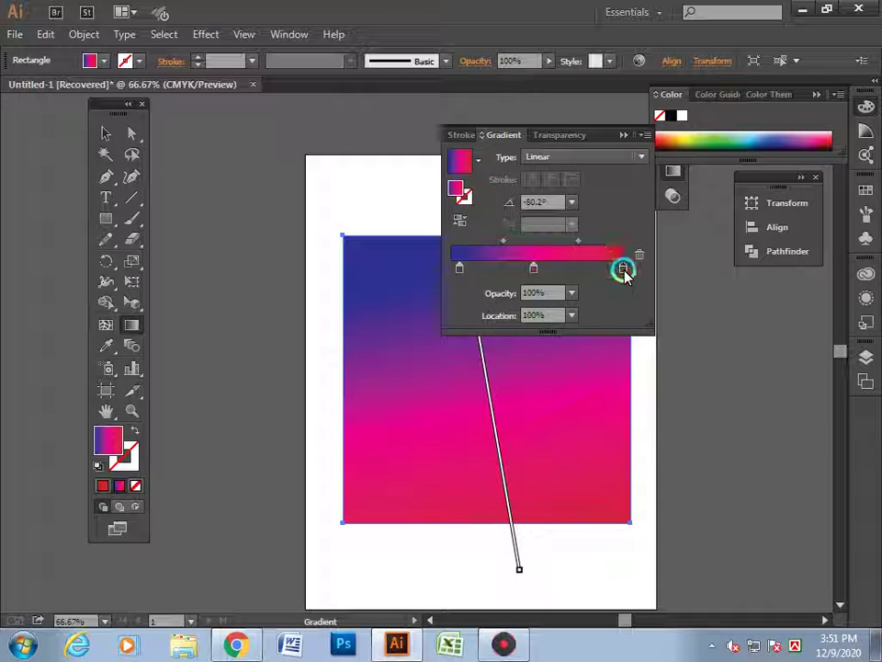
Try 10% opacity on the red stop, then restore it to 100%.
left_click(534, 293)
left_click(585, 297)
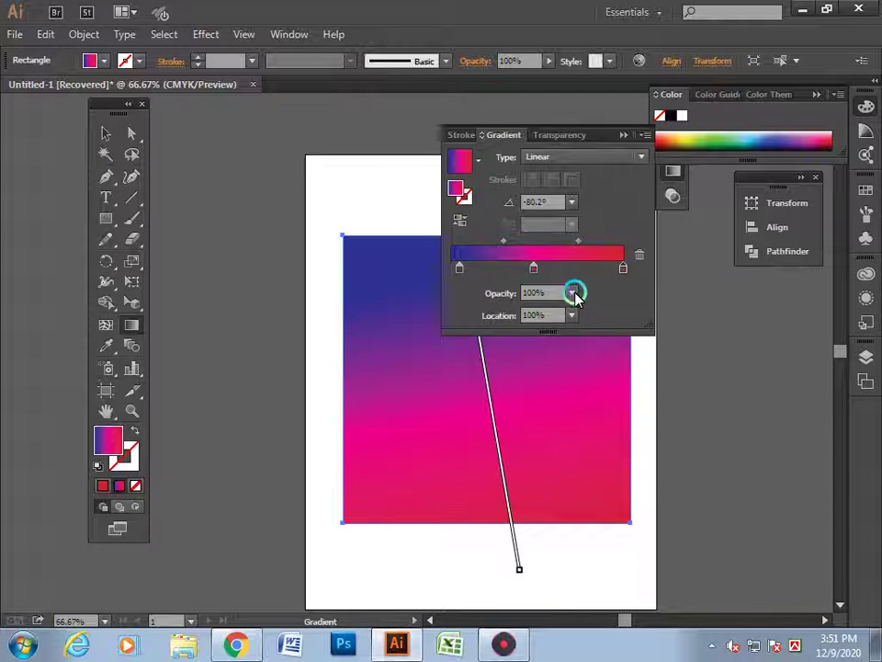
left_click(573, 293)
left_click(589, 334)
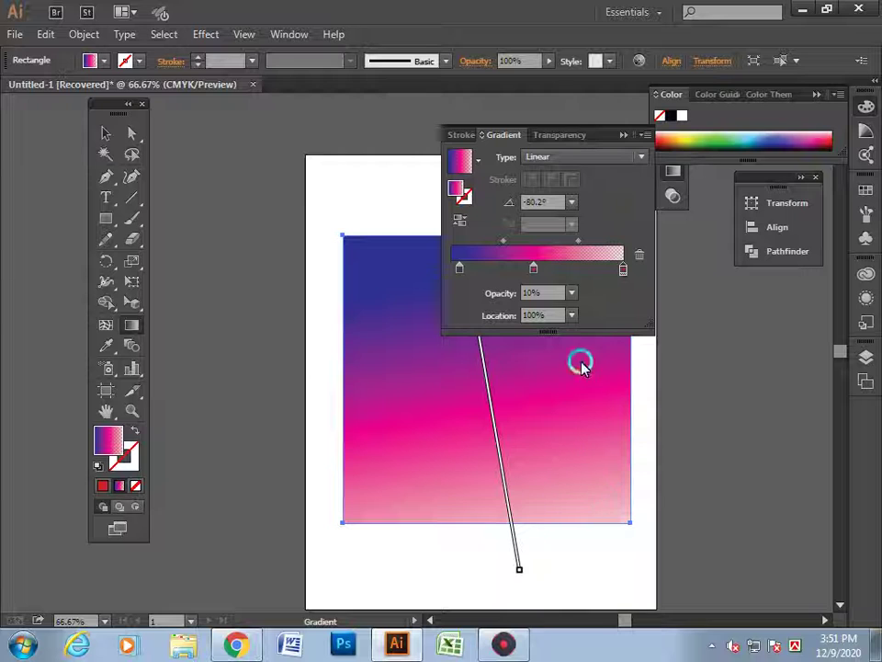
left_click(571, 293)
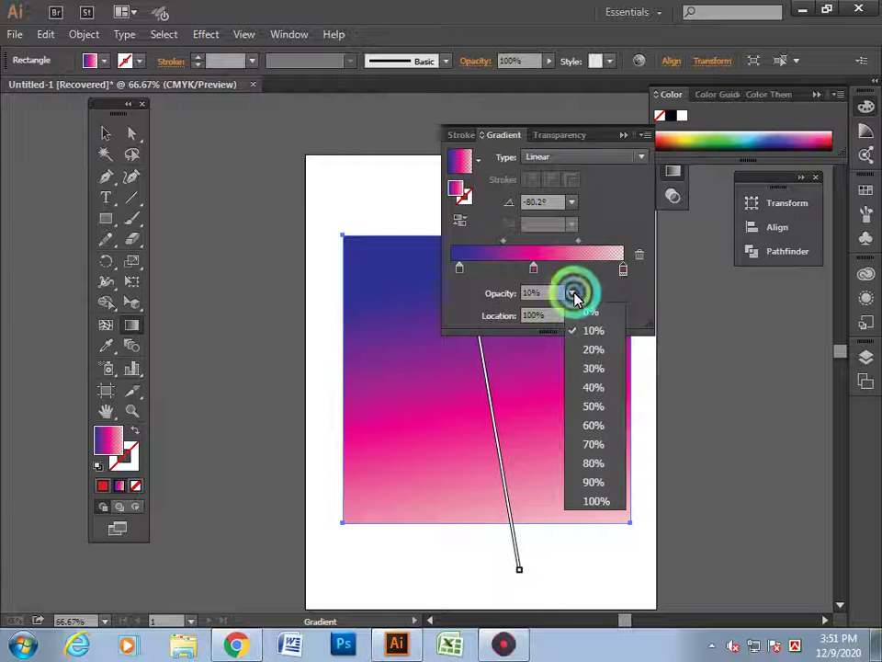
left_click(595, 497)
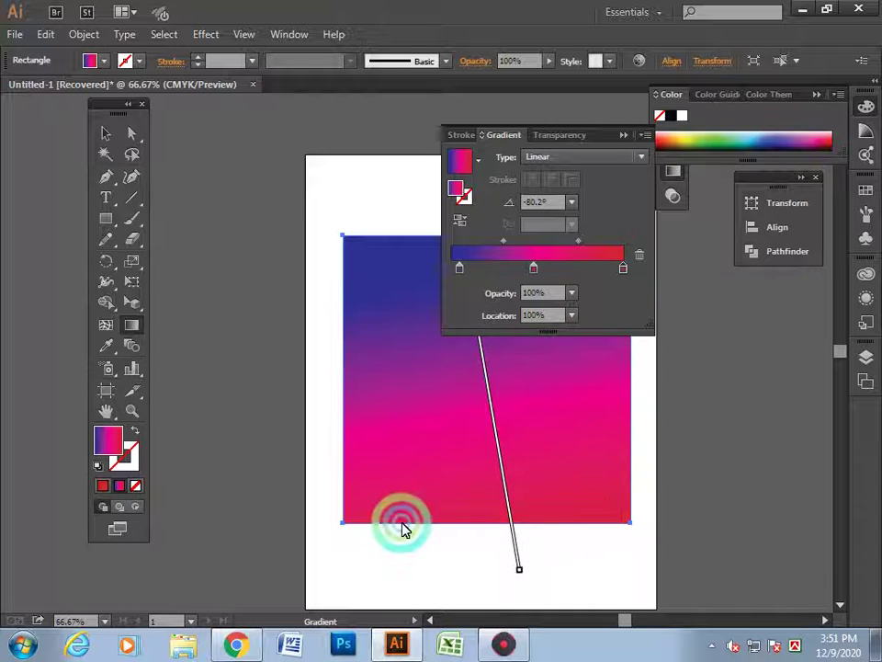
Try the red stop at 0% location, then return it to 100%.
left_click(571, 315)
left_click(595, 339)
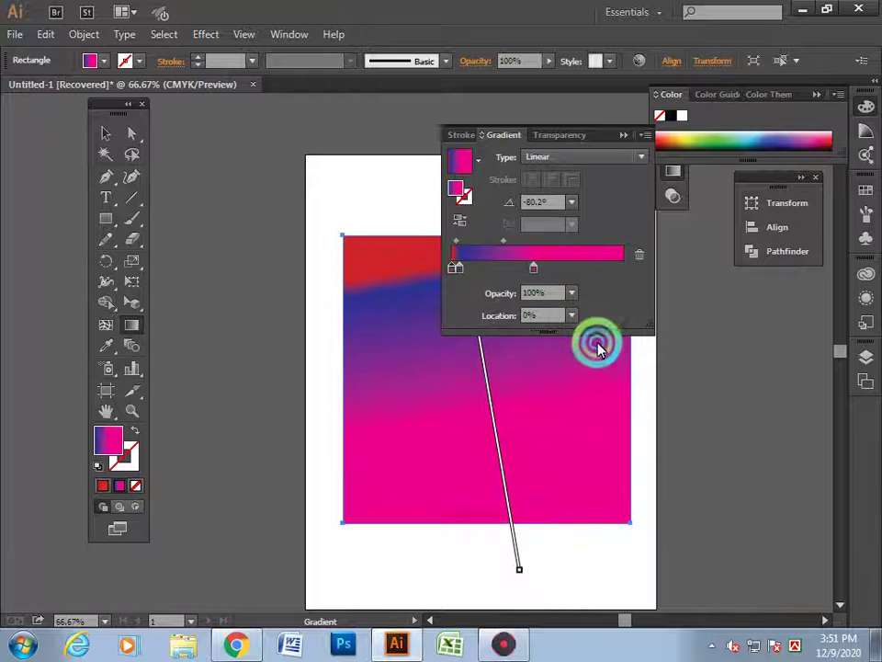
left_click(418, 304)
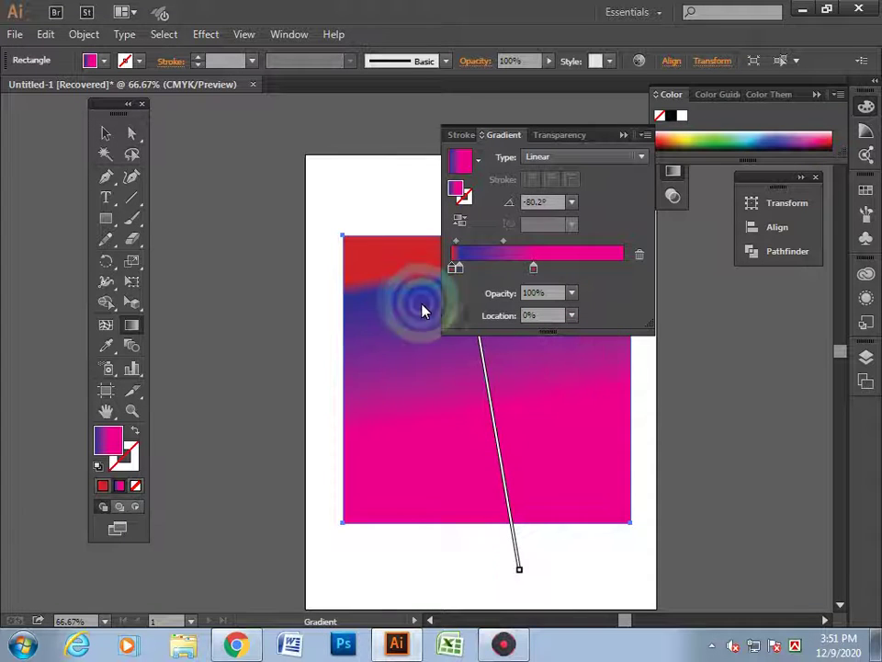
left_click(571, 315)
left_click(599, 520)
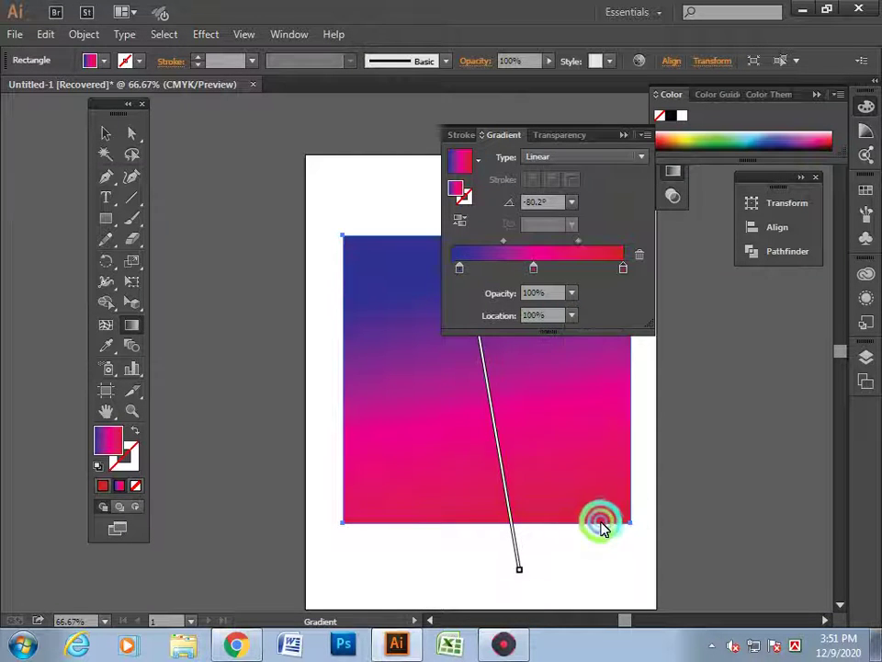
left_click(433, 294)
left_click(372, 236)
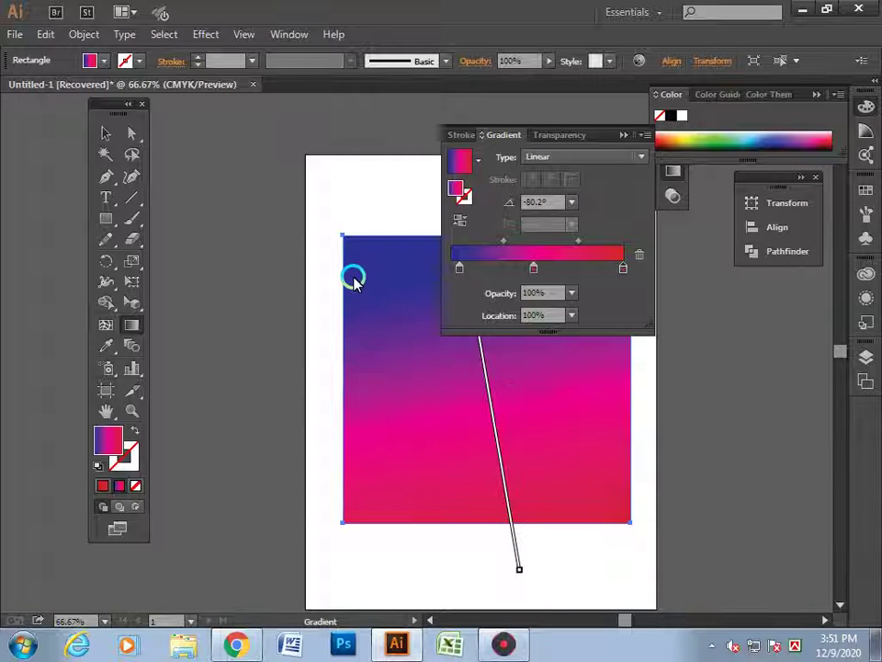
Run the gradient horizontally across the rectangle and toggle its type between Radial and Linear.
left_click_drag(377, 301, 670, 504)
left_click_drag(580, 374, 257, 388)
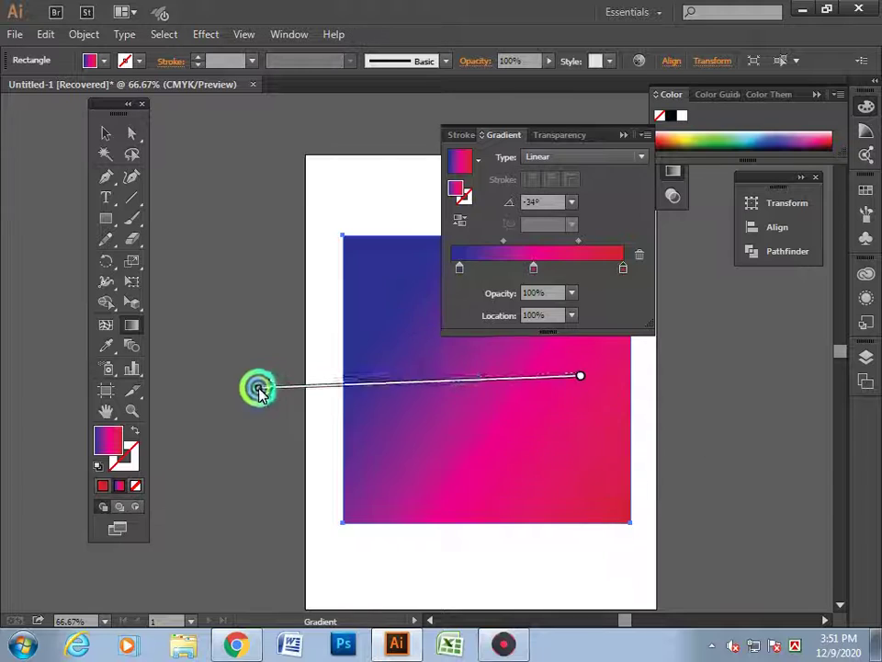
left_click(519, 197)
left_click(558, 157)
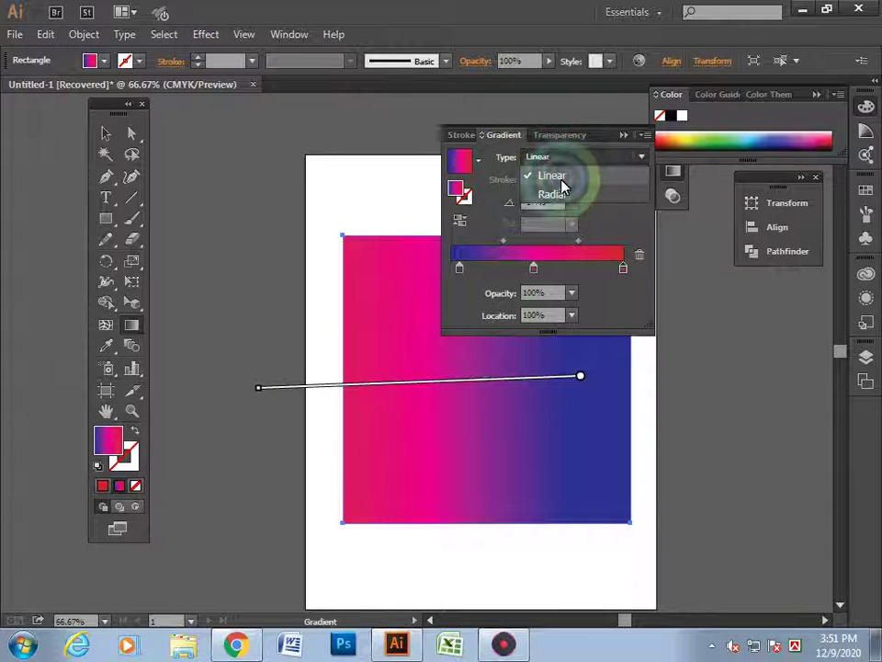
left_click(556, 193)
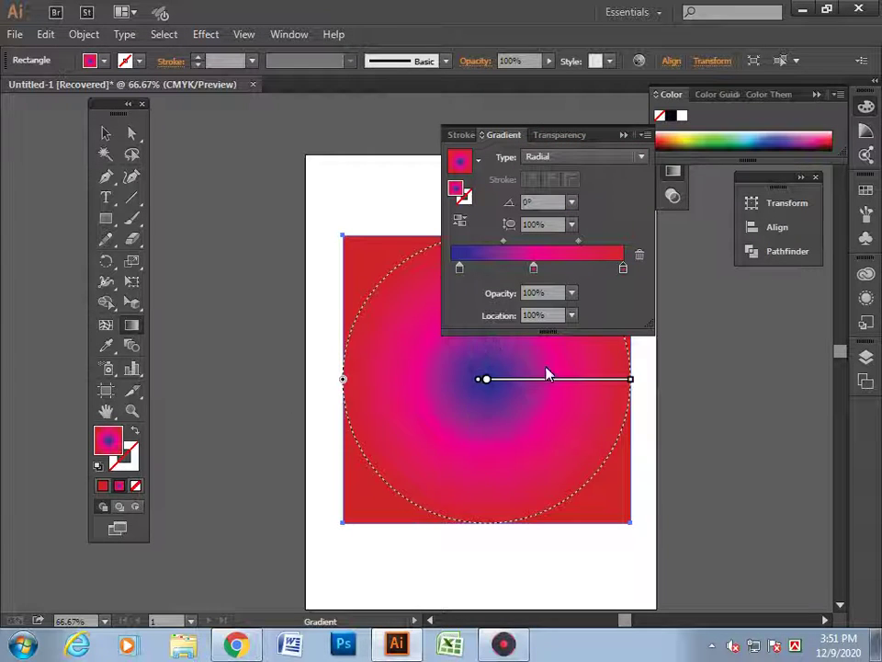
left_click(582, 158)
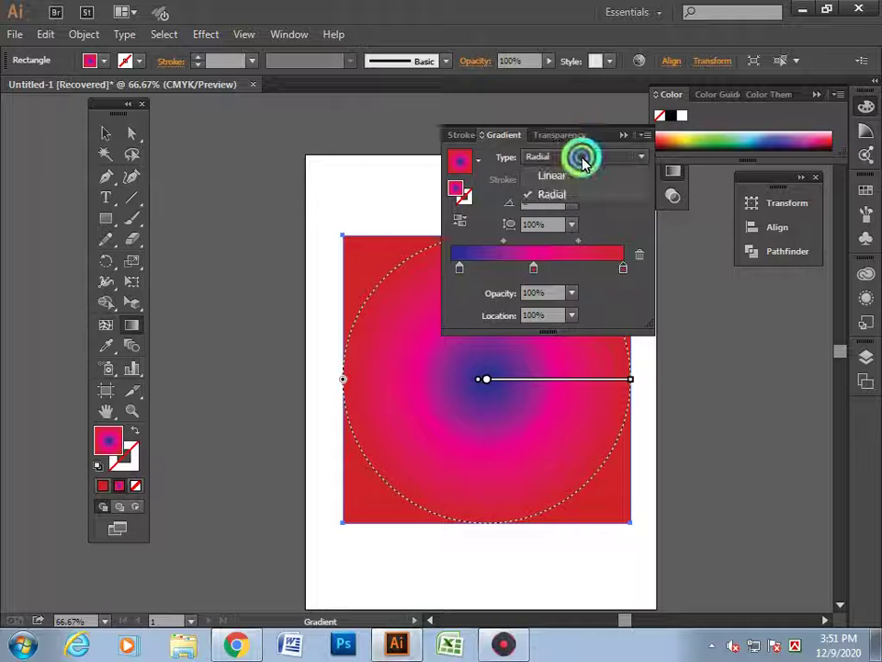
left_click(571, 174)
left_click(605, 162)
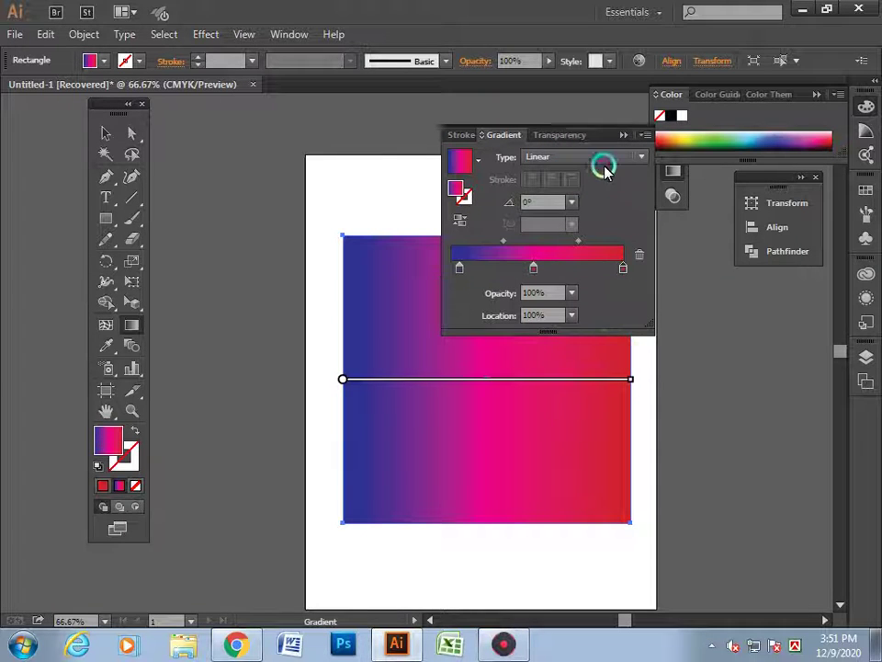
left_click(567, 191)
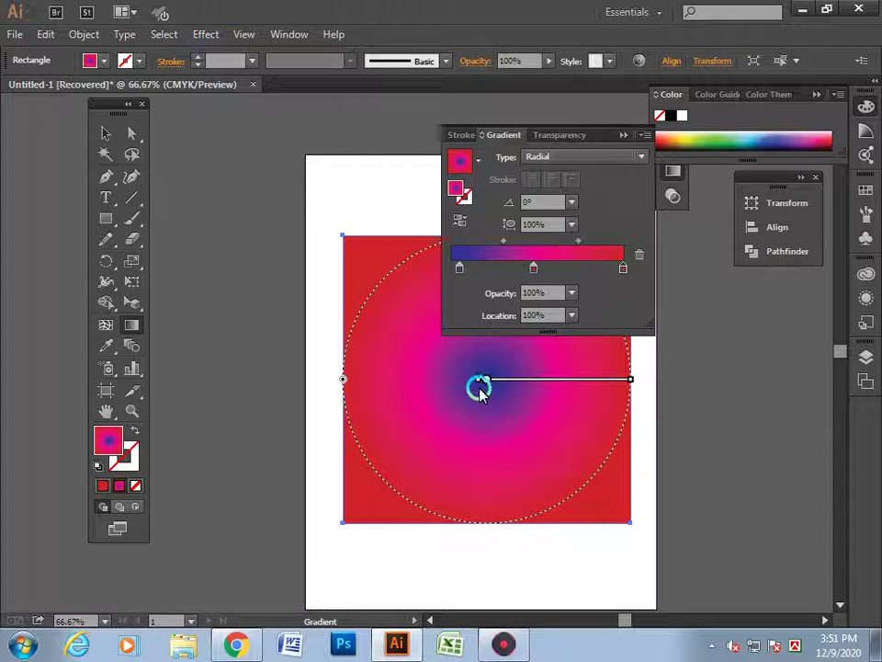
Reverse the radial gradient's colours repeatedly, ending with a blue centre.
left_click(333, 410)
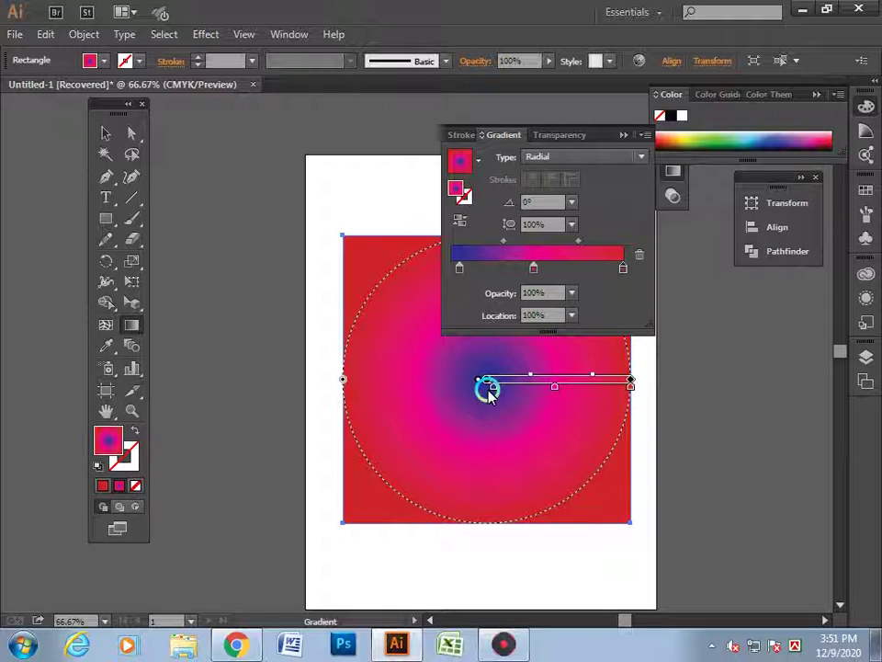
left_click(344, 418)
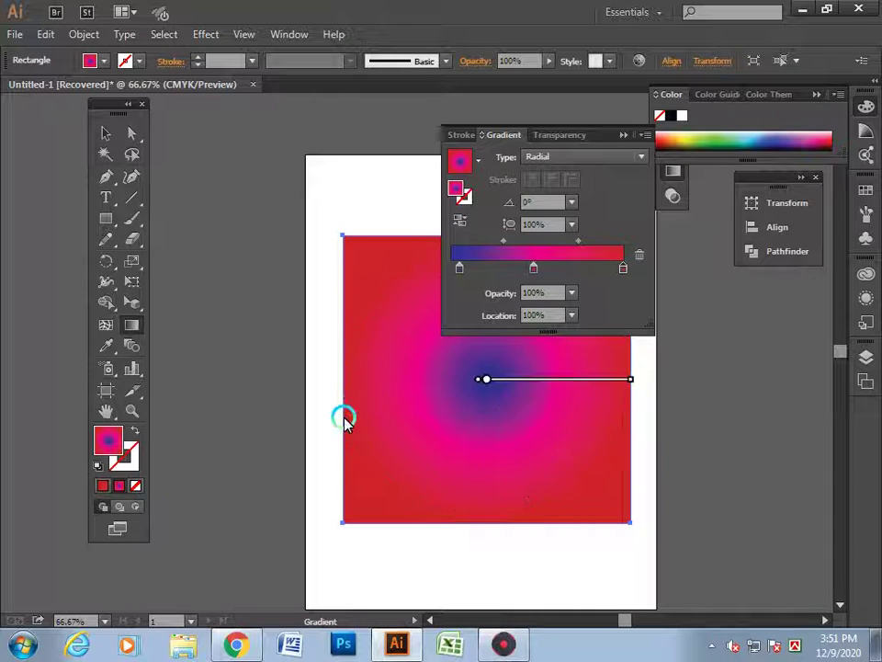
left_click(459, 224)
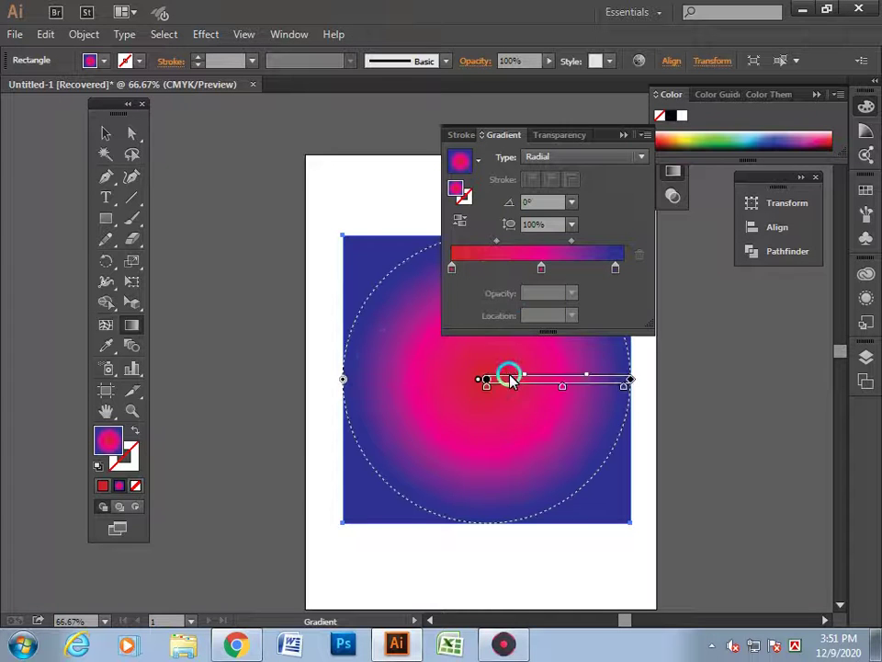
left_click(460, 223)
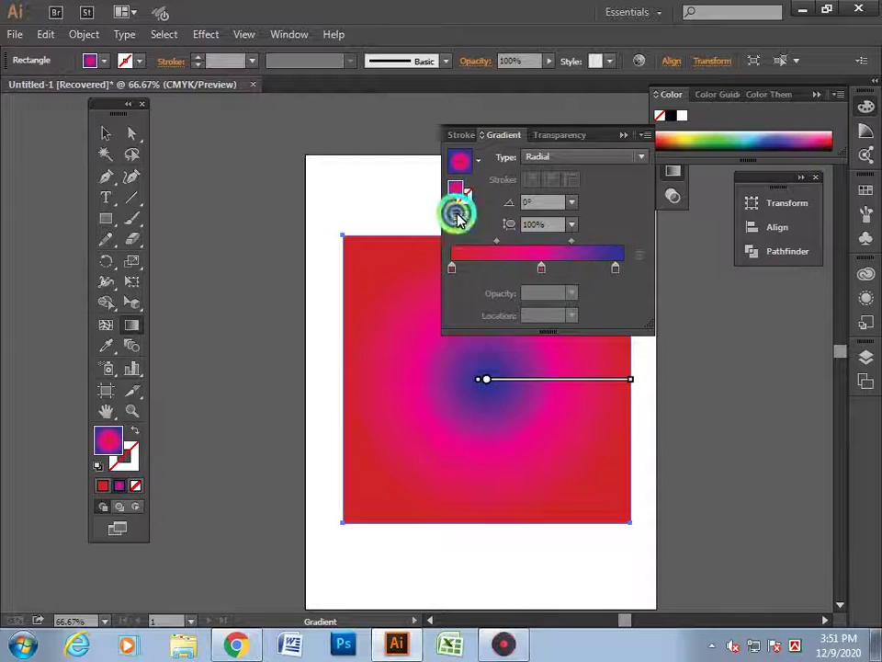
left_click(459, 223)
left_click(459, 224)
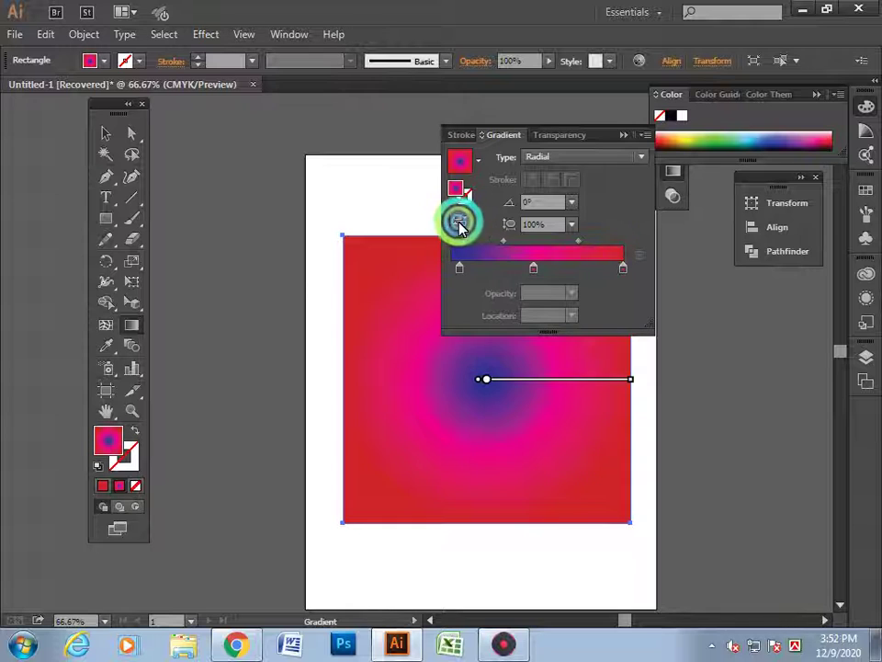
left_click(459, 223)
left_click(459, 224)
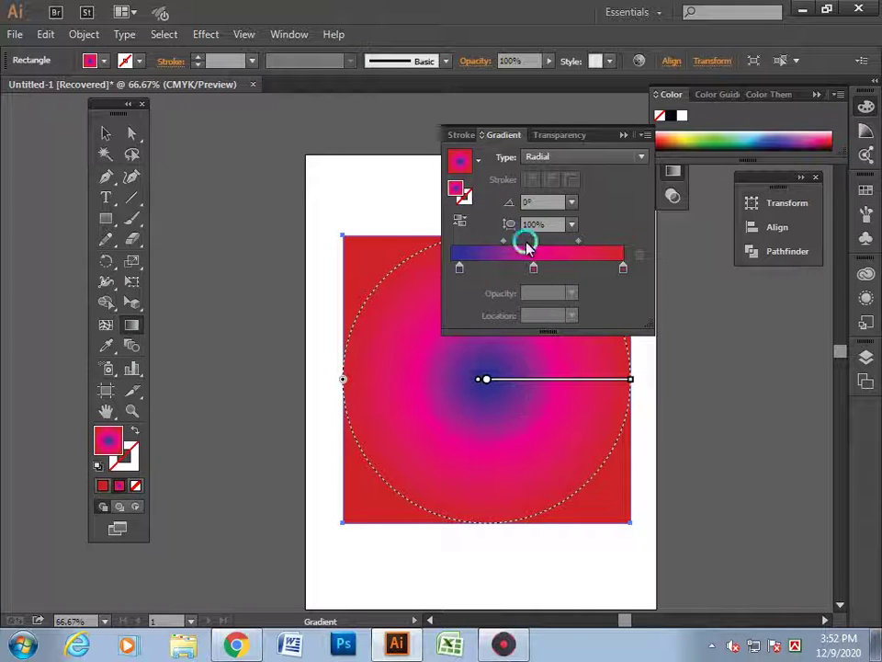
Set the gradient type back to Linear.
left_click(577, 154)
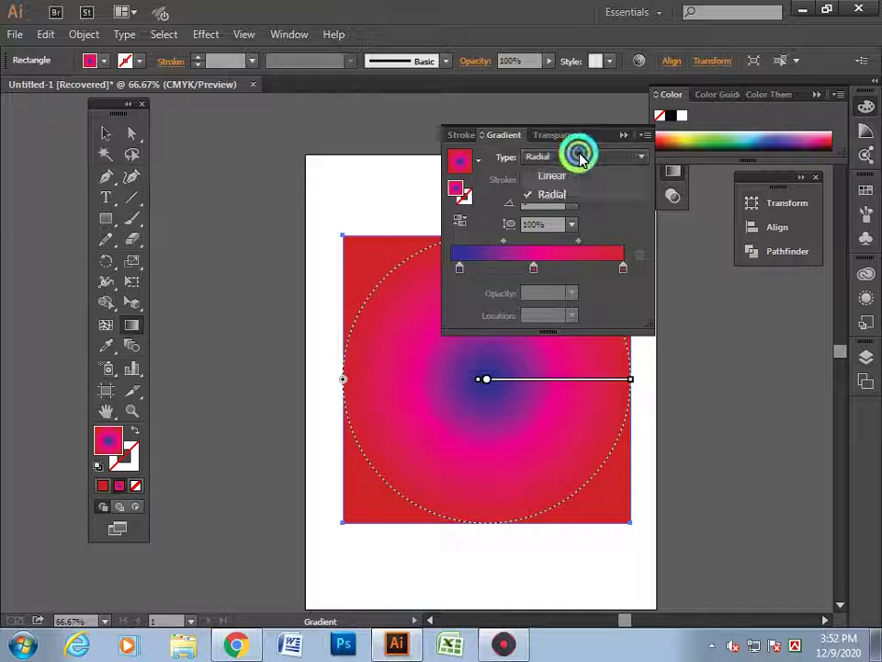
left_click(567, 174)
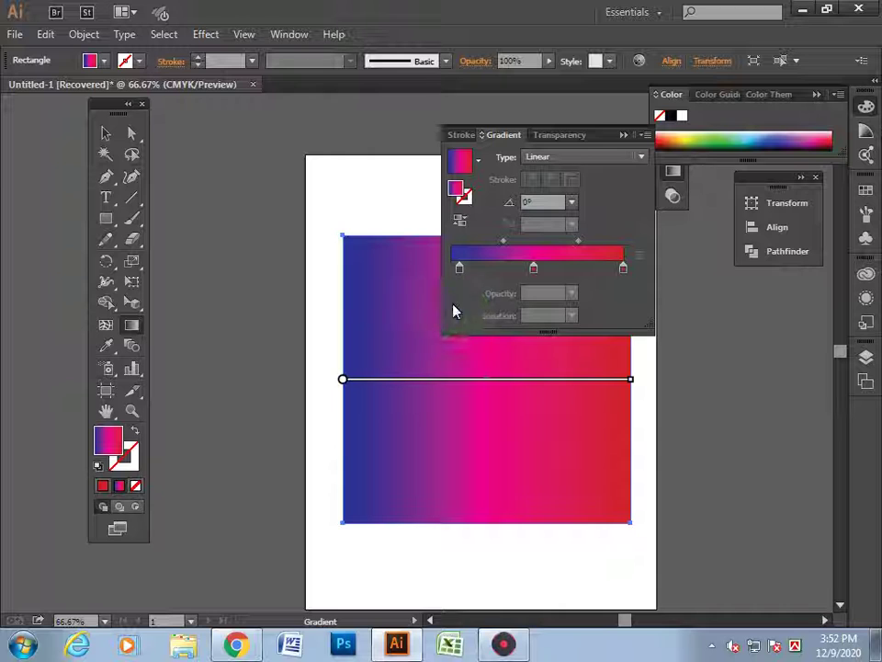
left_click(107, 135)
Move the gradient square aside, then delete it.
mouse_move(473, 379)
left_mouse_down()
mouse_move(450, 418)
mouse_move(682, 337)
left_mouse_up()
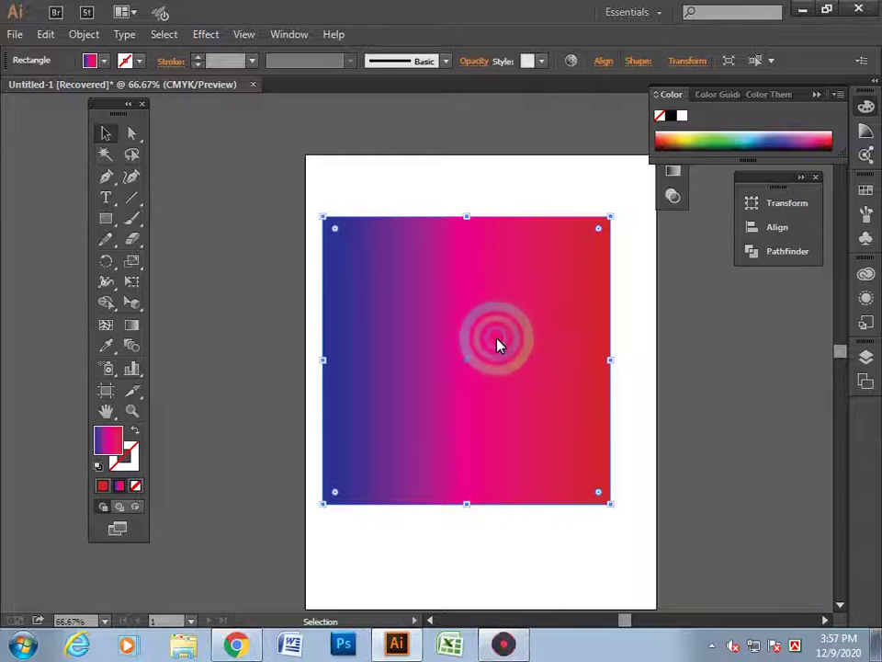
mouse_move(496, 344)
left_mouse_down()
mouse_move(410, 350)
mouse_move(464, 343)
left_mouse_up()
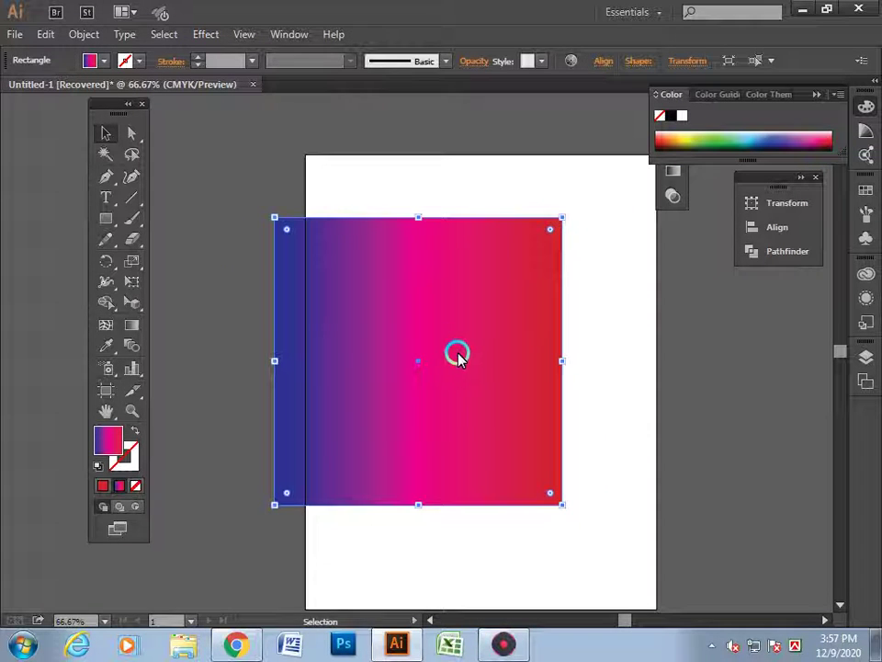
key("Delete")
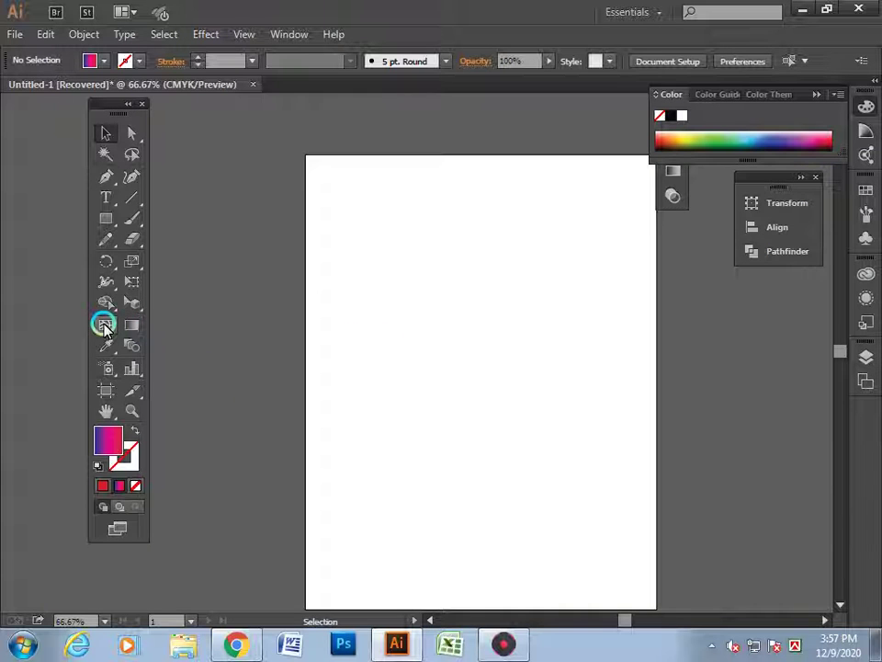
Pick a teal fill and a blue-violet stroke from the colour spectrum.
left_click(133, 325)
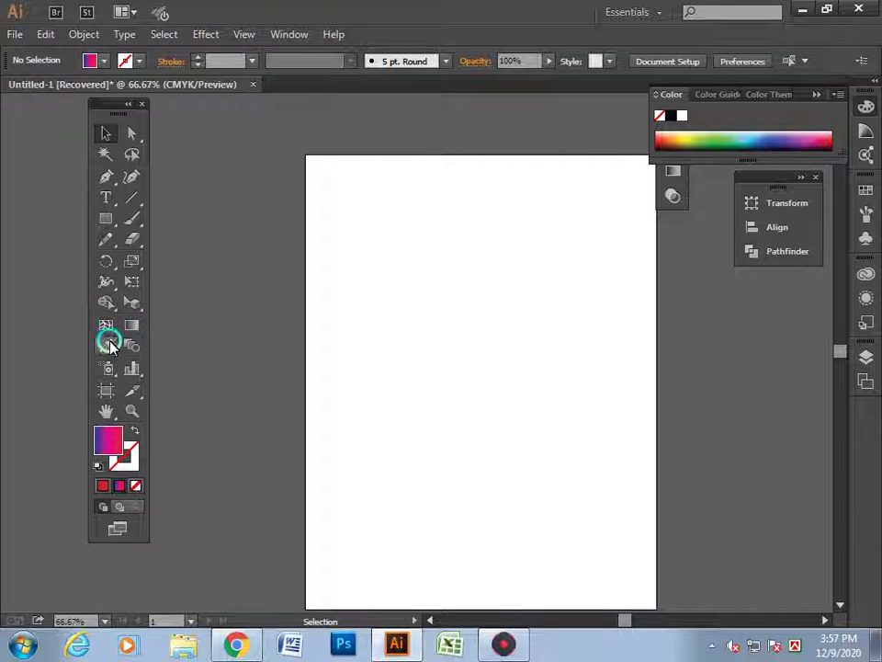
left_click(108, 345)
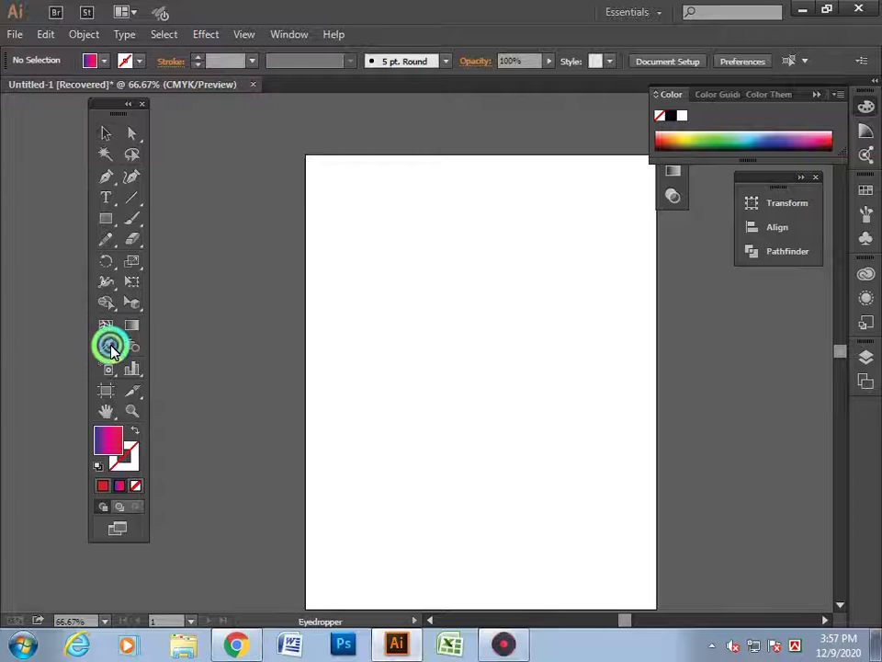
left_click_drag(112, 349, 183, 341)
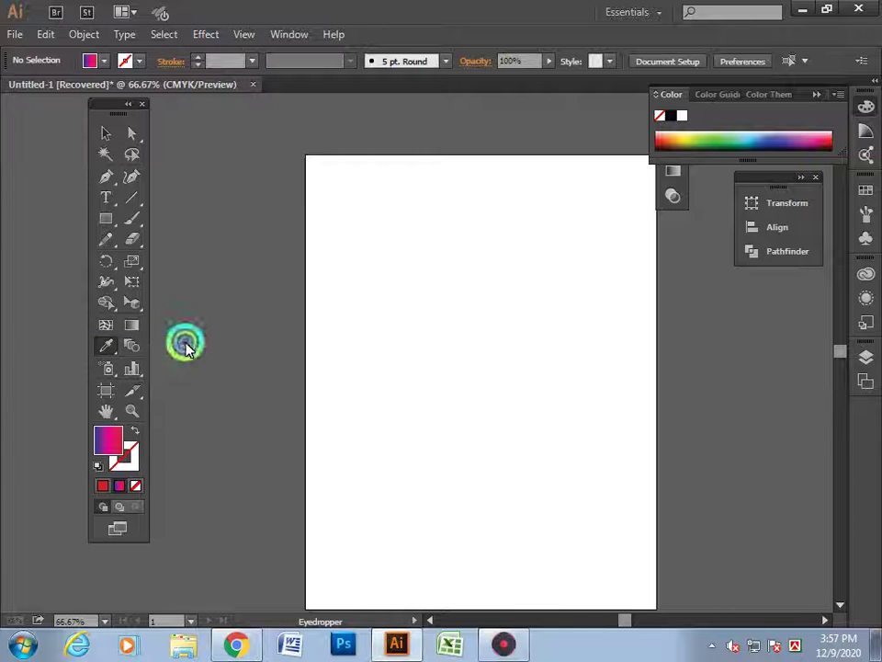
left_click(691, 142)
left_click_drag(666, 147, 738, 141)
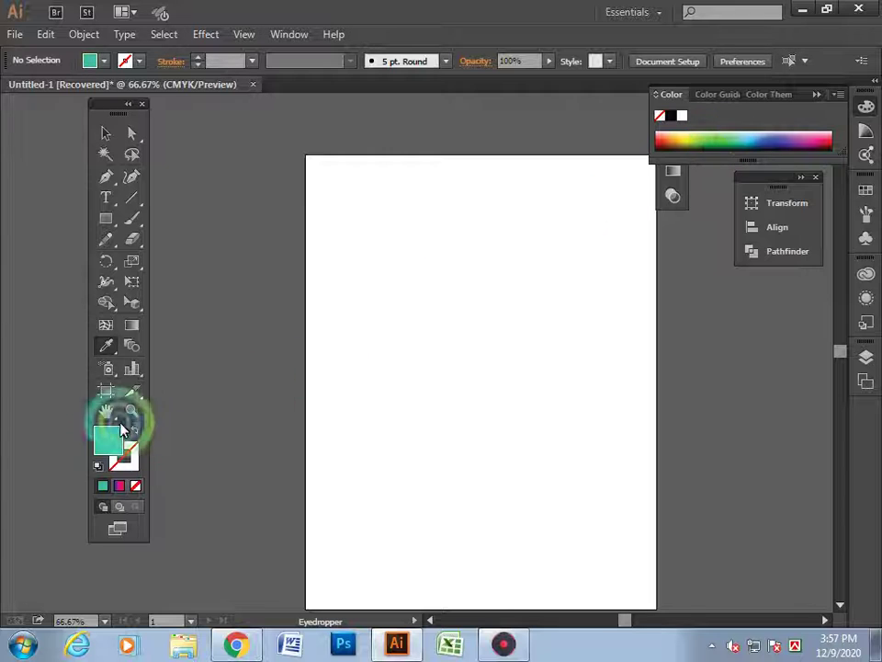
left_click(132, 447)
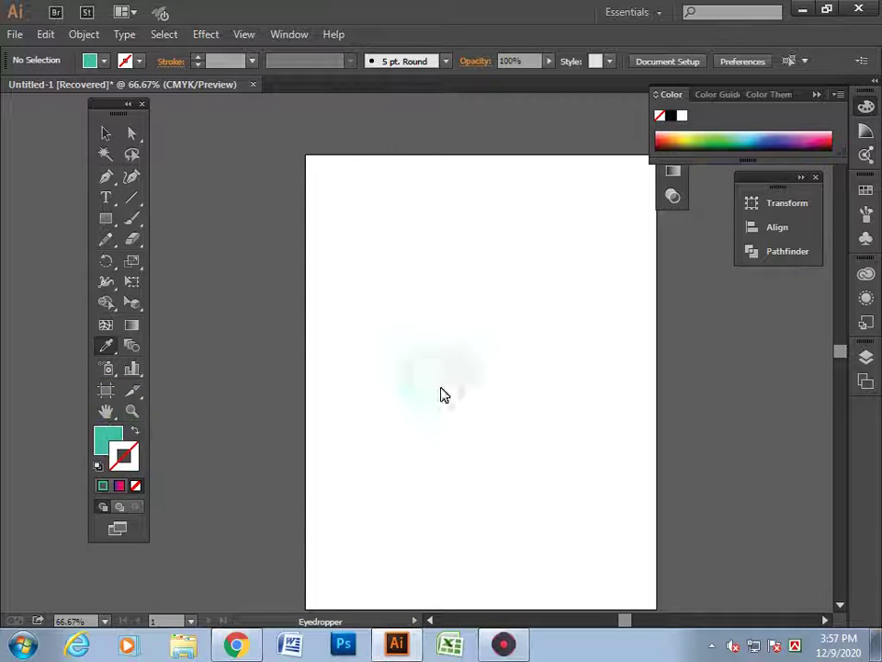
left_click(770, 144)
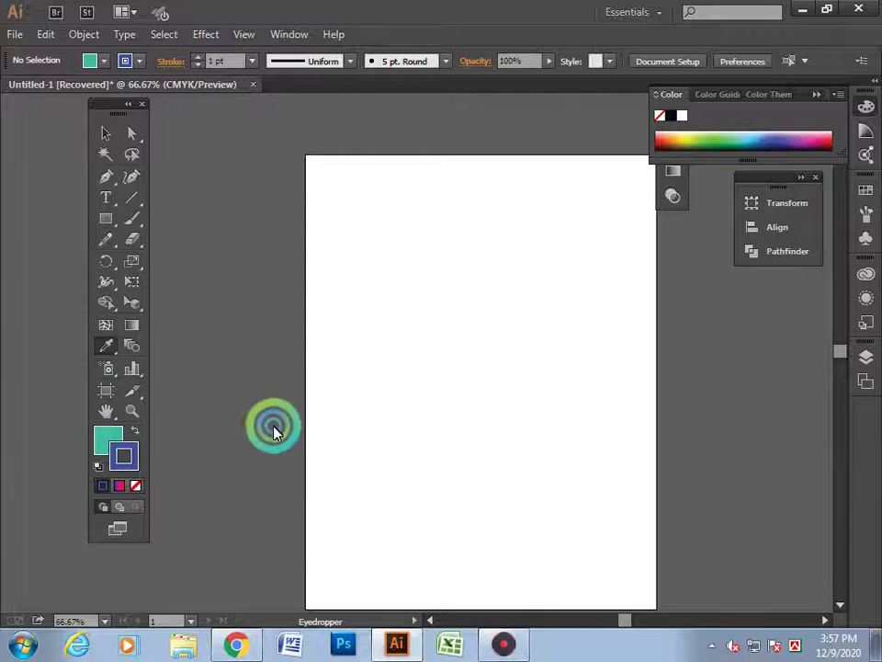
Draw a teal test rectangle near the page centre.
left_click(105, 439)
left_click(106, 349)
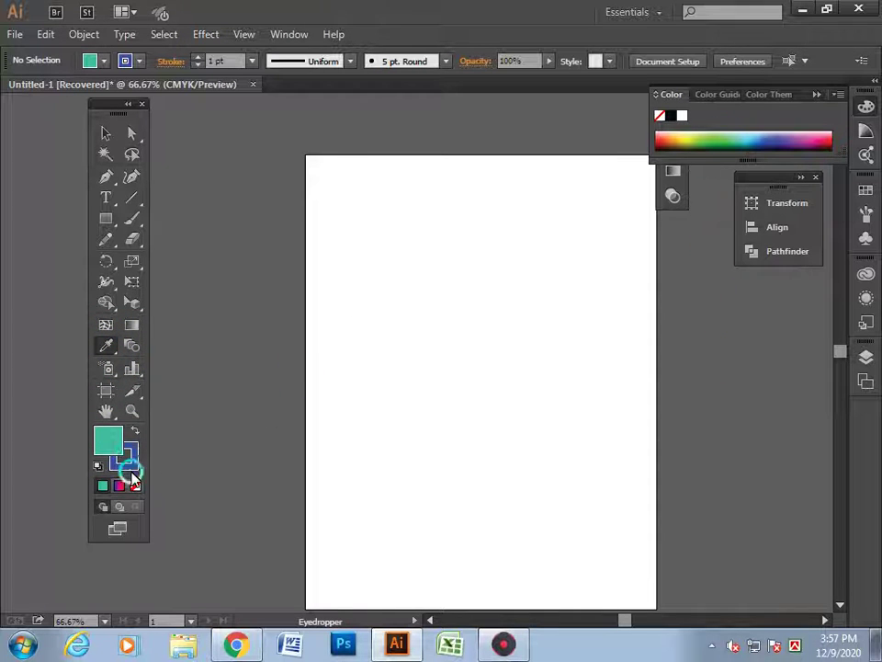
left_click(111, 442)
left_click(104, 432)
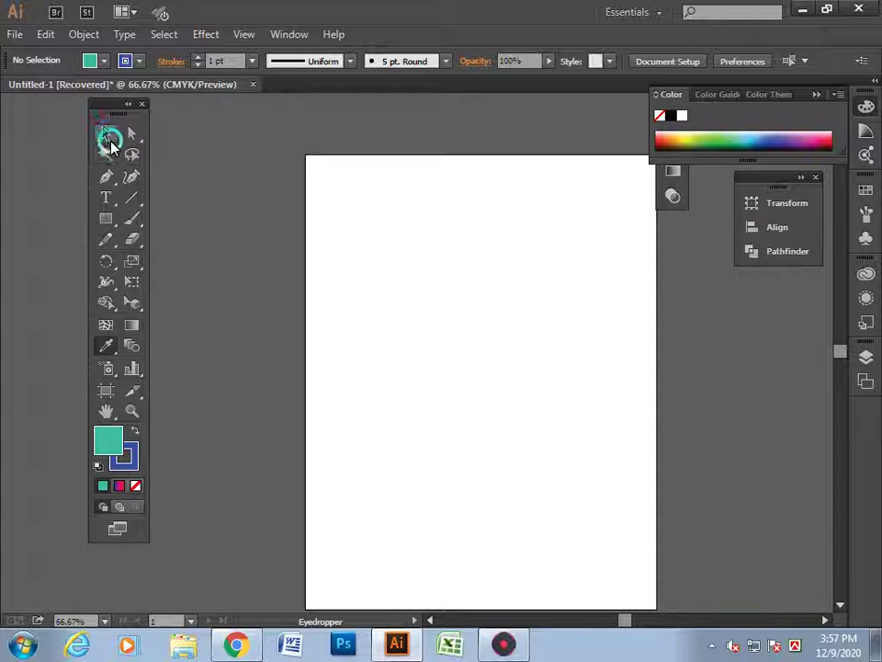
left_click(109, 138)
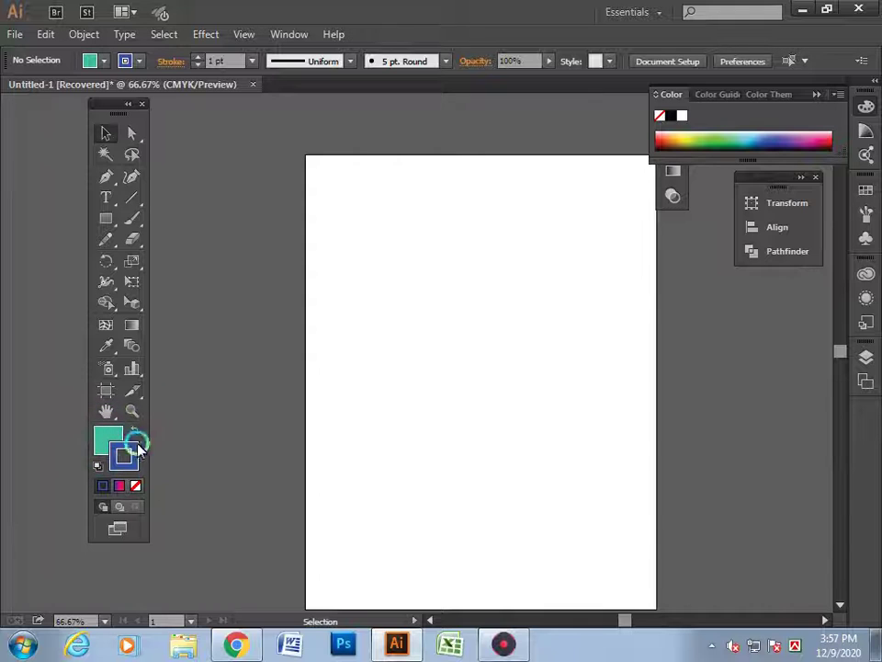
left_click(106, 218)
left_click_drag(406, 280, 612, 445)
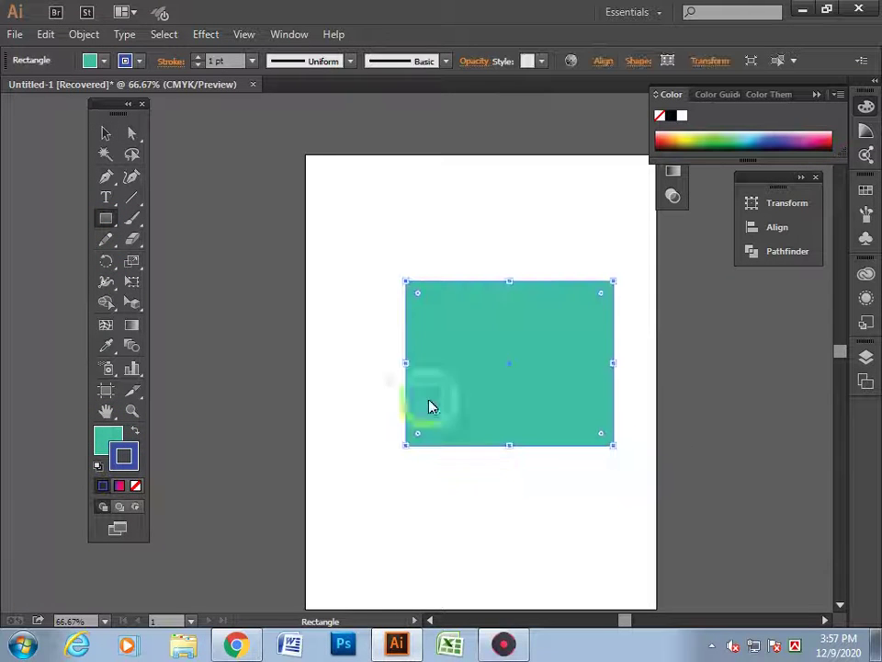
Set the rectangle's fill to None.
left_click(380, 315)
left_click(451, 350)
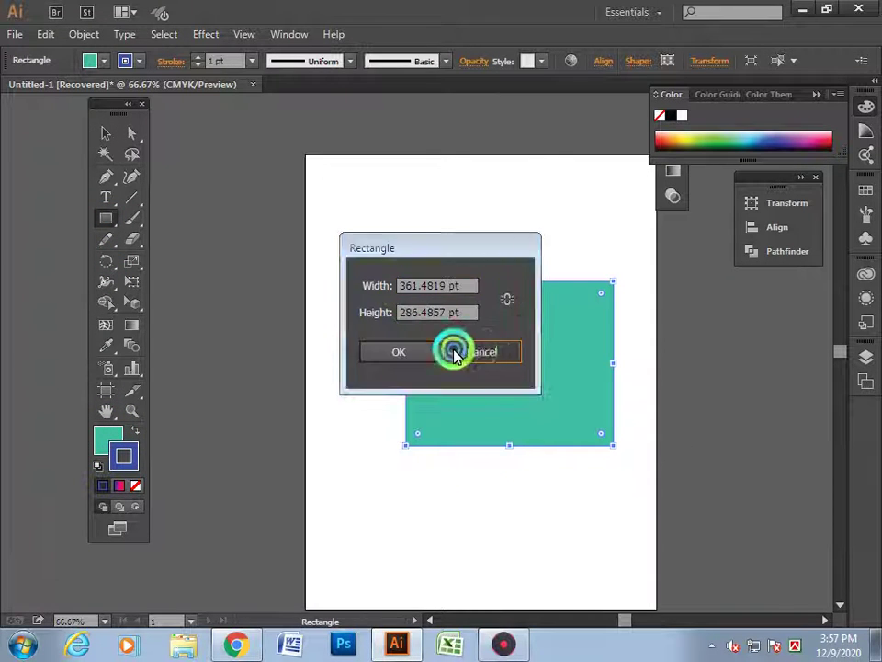
left_click(108, 435)
left_click(135, 484)
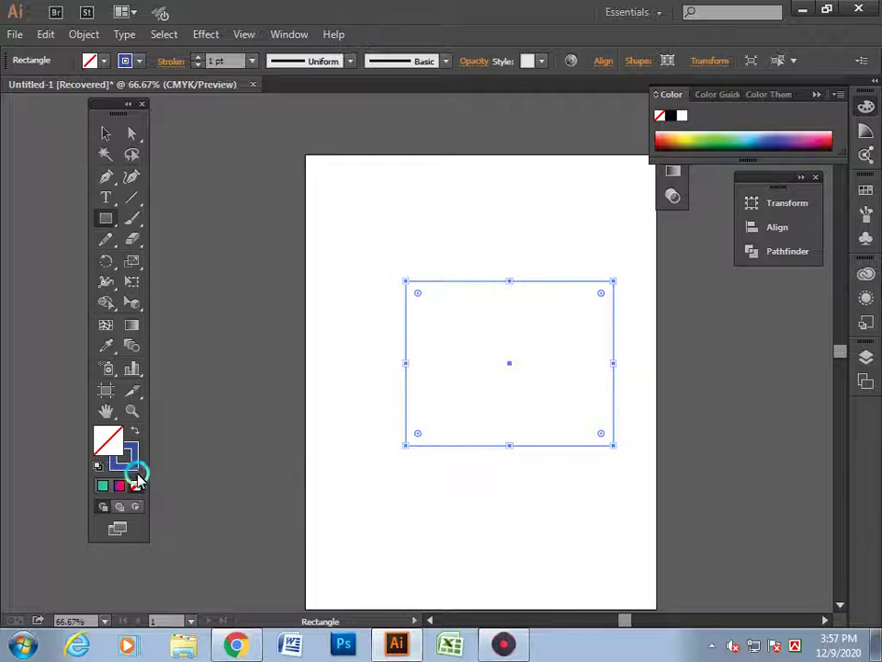
left_click(105, 134)
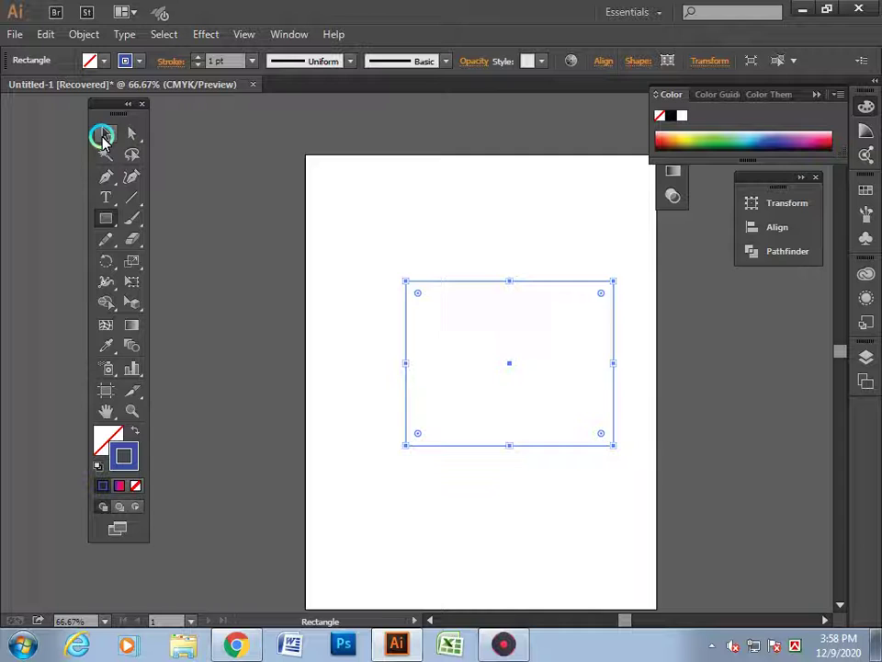
left_click(267, 206)
Give the empty rectangle a light cyan stroke.
left_click(122, 451)
left_click(551, 380)
left_click(702, 147)
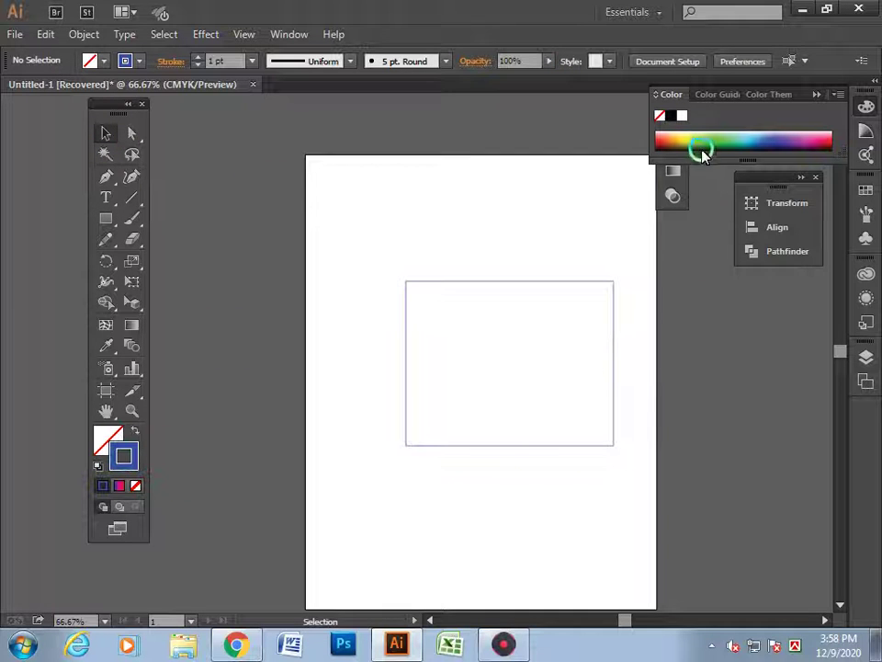
left_click(612, 282)
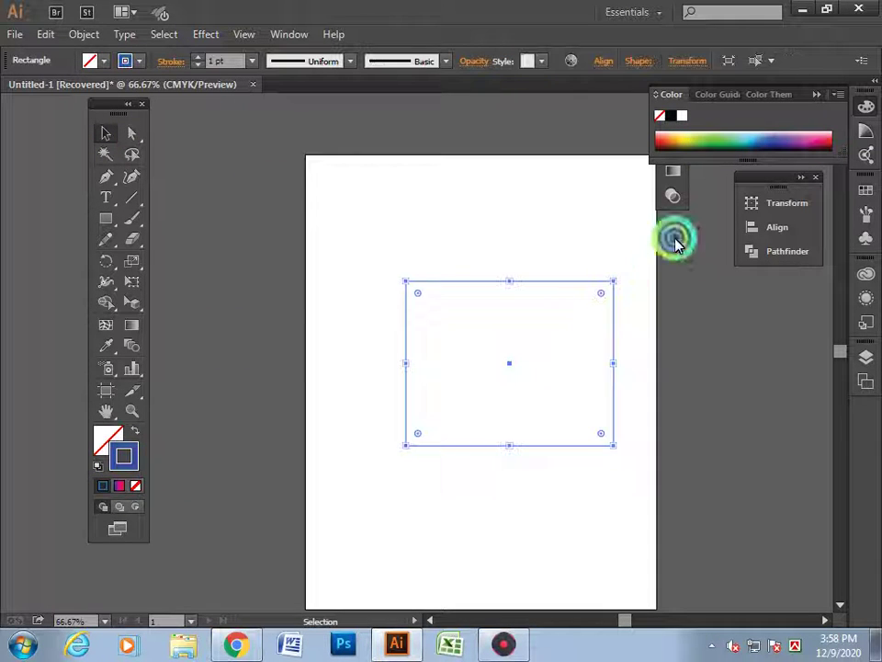
left_click(728, 143)
left_click(749, 139)
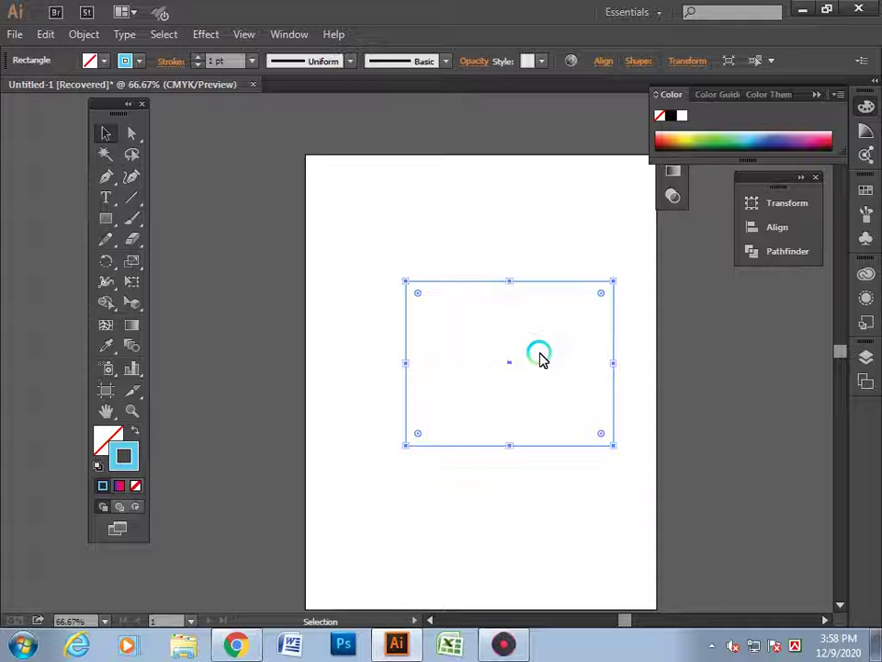
Delete the test rectangle, leaving the artboard empty.
left_click(103, 438)
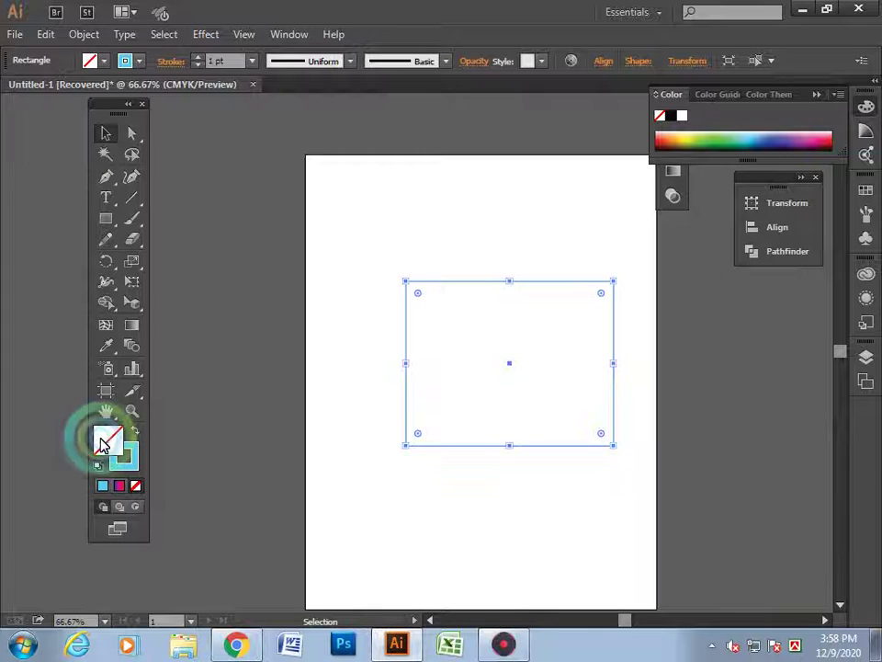
left_click(116, 434)
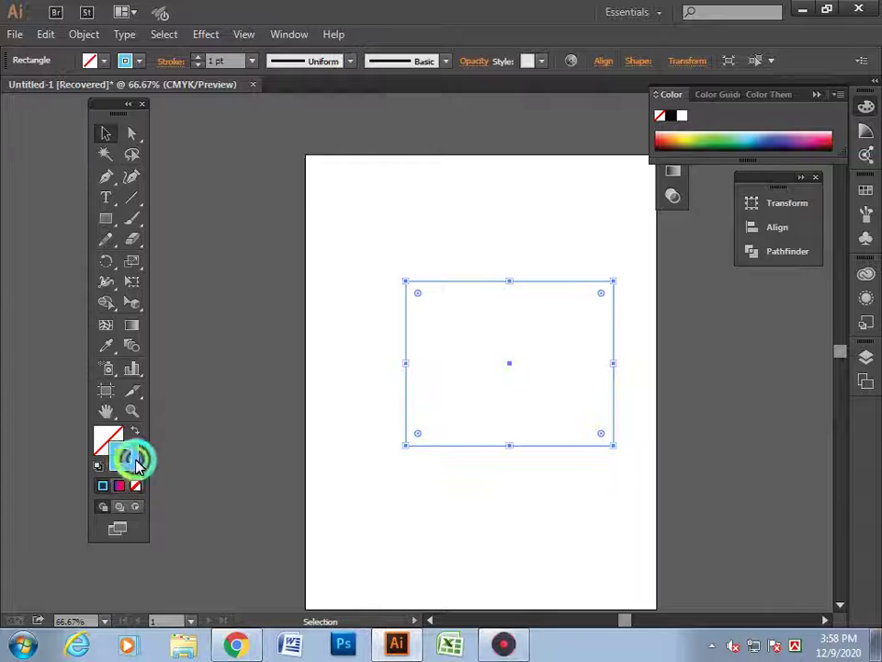
left_click(110, 443)
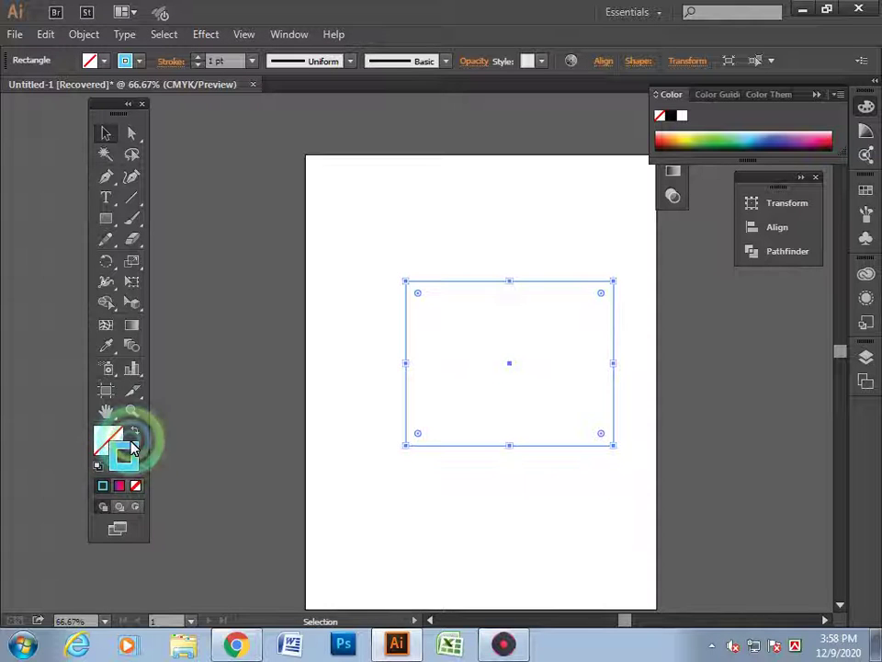
left_click(413, 347)
left_click(470, 290)
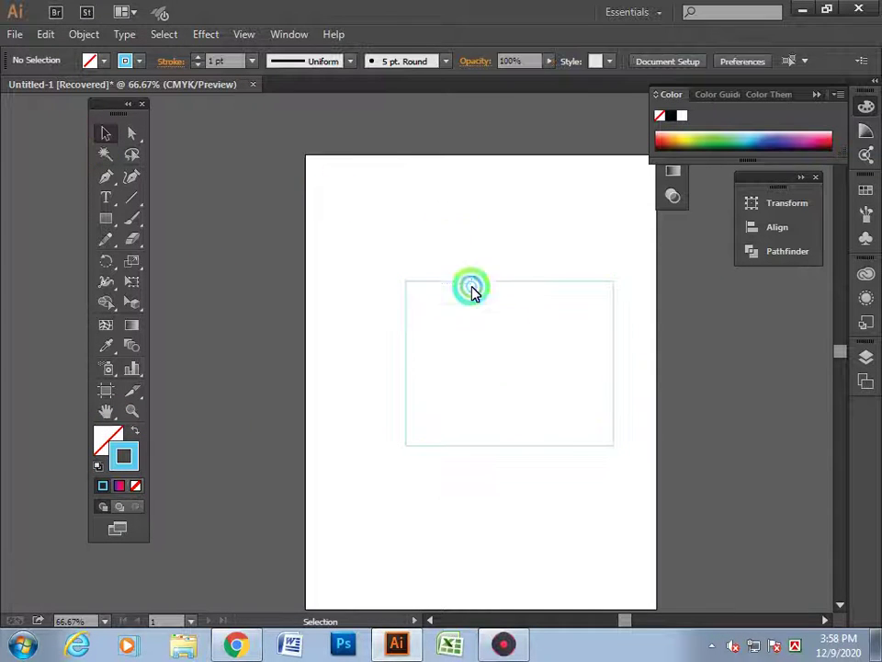
left_click(564, 450)
key("Delete")
left_click(308, 440)
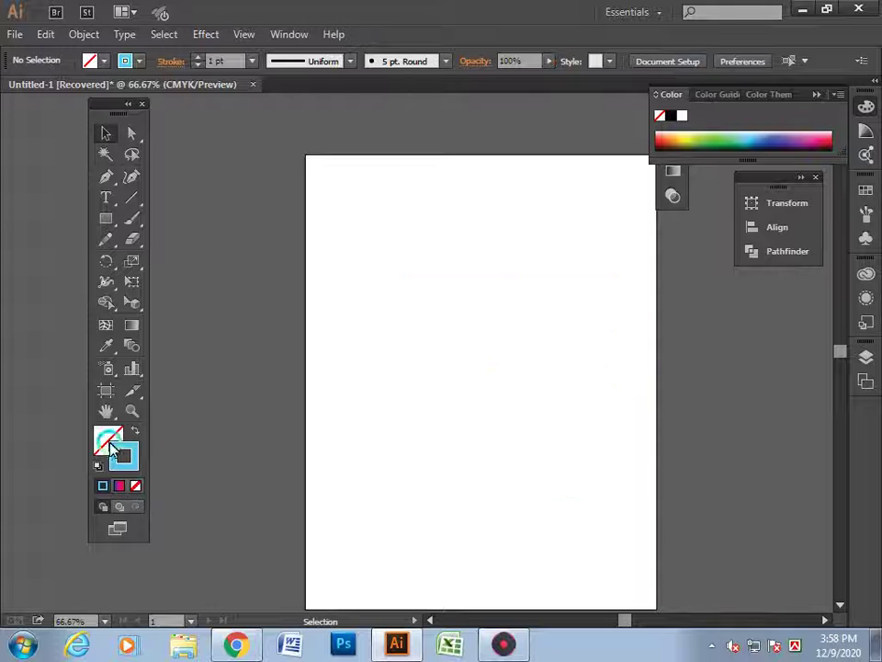
left_click(134, 449)
Choose the Ellipse tool from the shape flyout and draw a small tall oval left of the artboard.
left_click(110, 438)
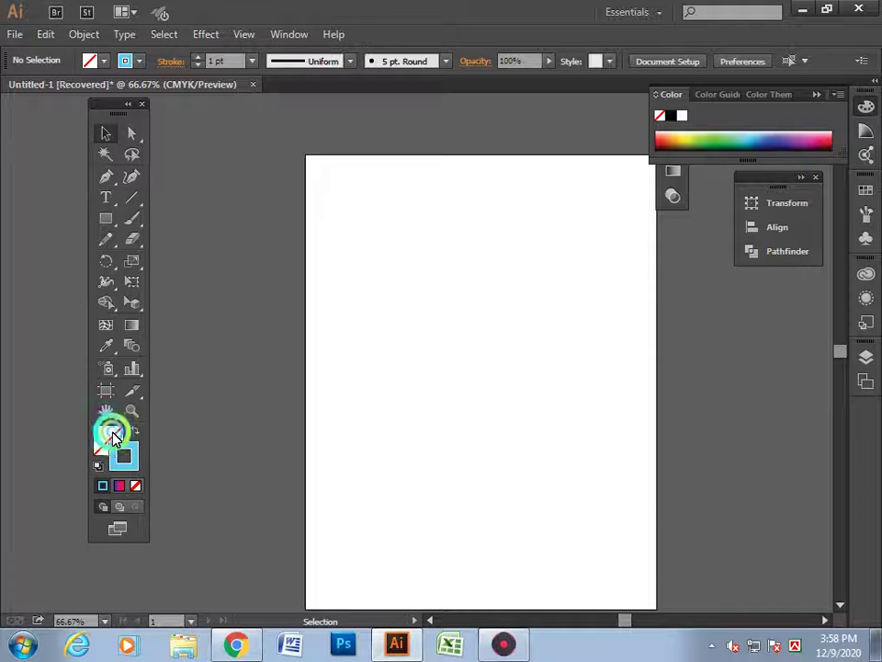
left_click(107, 219)
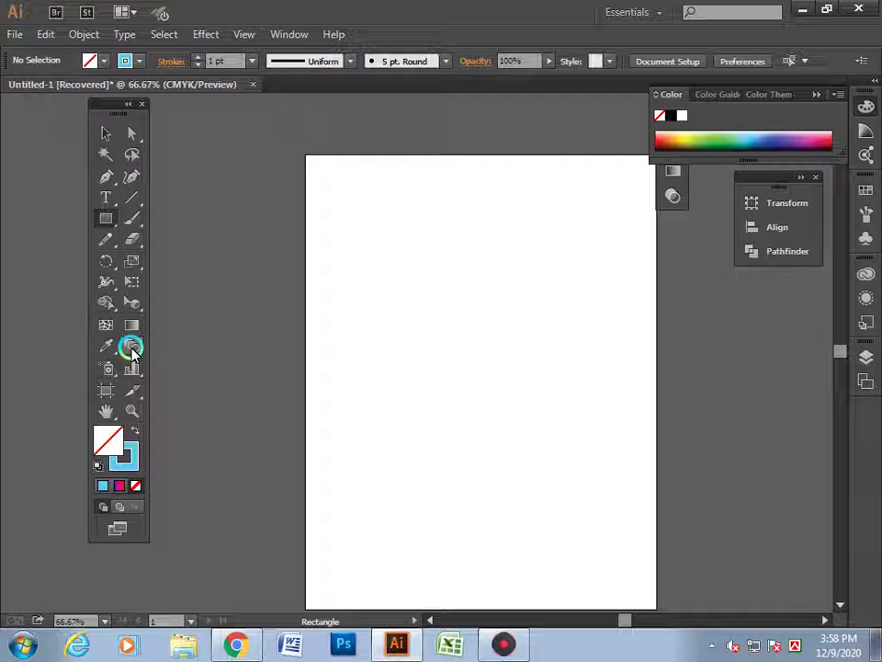
left_click(132, 349)
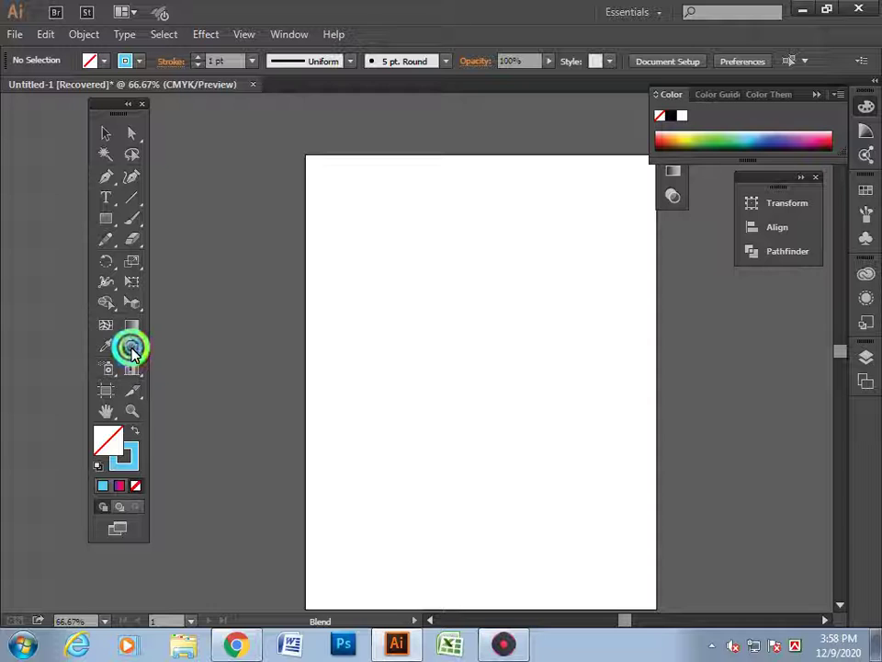
left_click(115, 240)
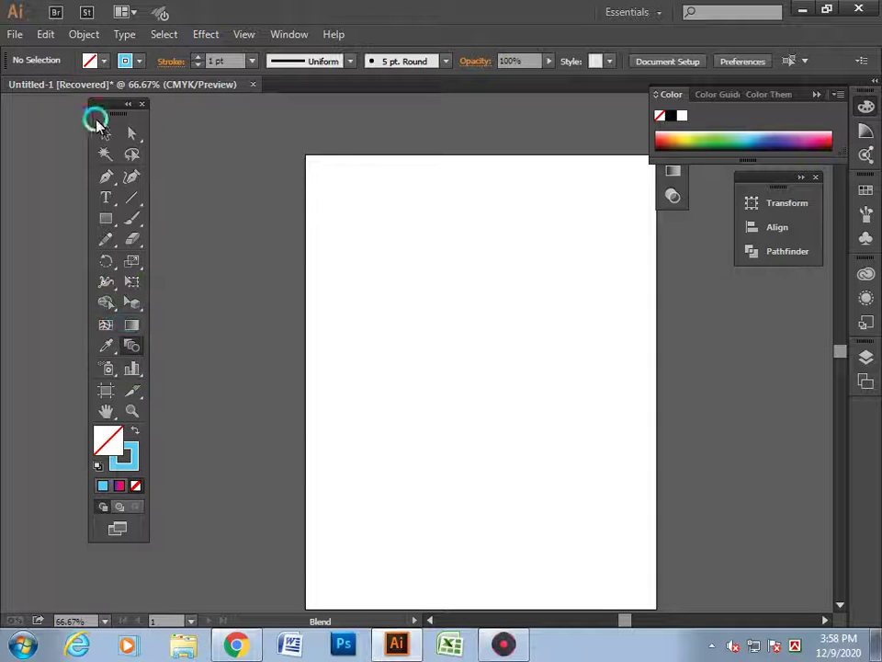
left_click(105, 133)
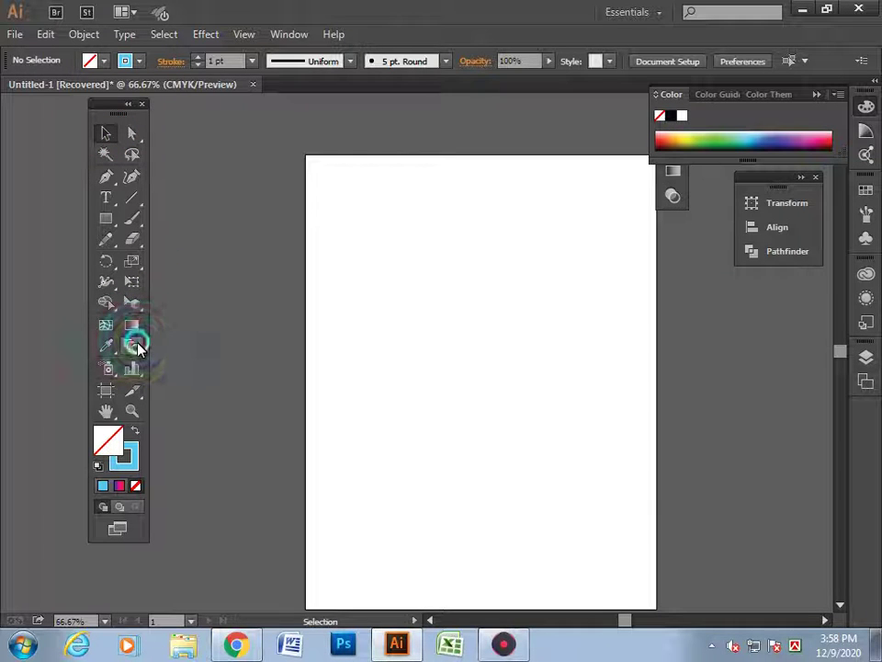
left_click(133, 199)
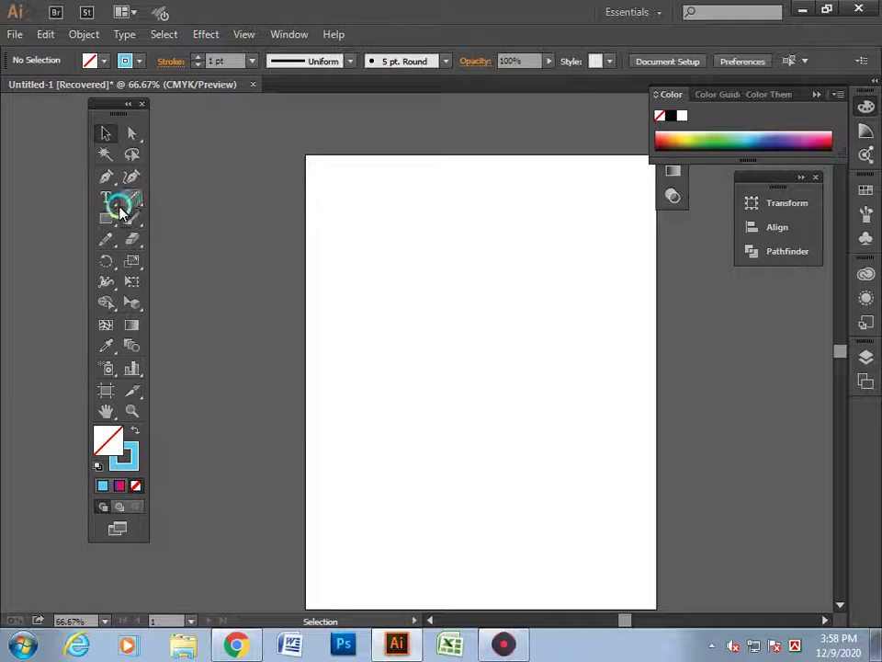
left_click_drag(106, 218, 167, 262)
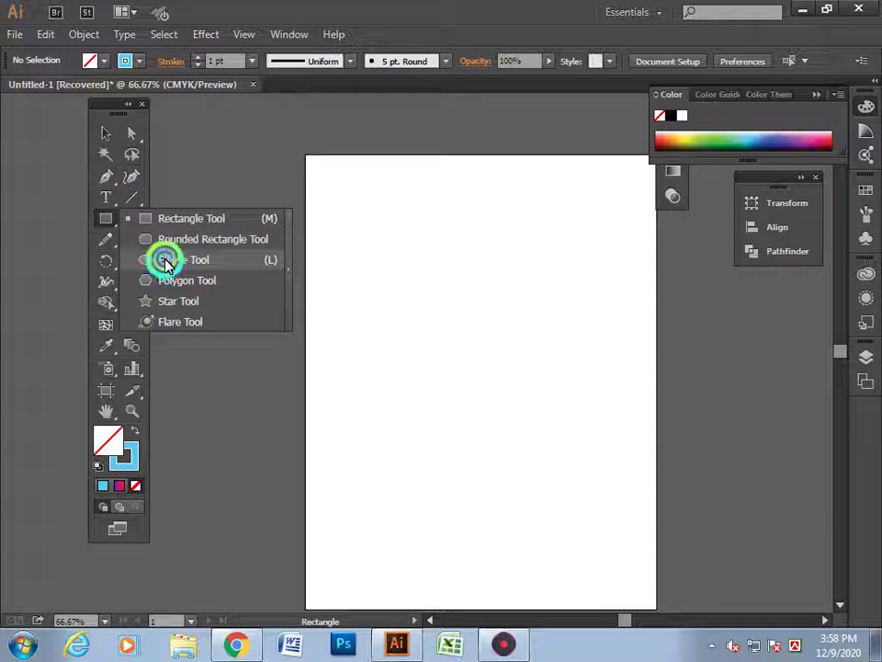
mouse_move(244, 284)
left_mouse_down()
mouse_move(268, 341)
mouse_move(279, 336)
left_mouse_up()
Swap the ellipse's fill and stroke colours and move it left of the artboard.
left_click(105, 136)
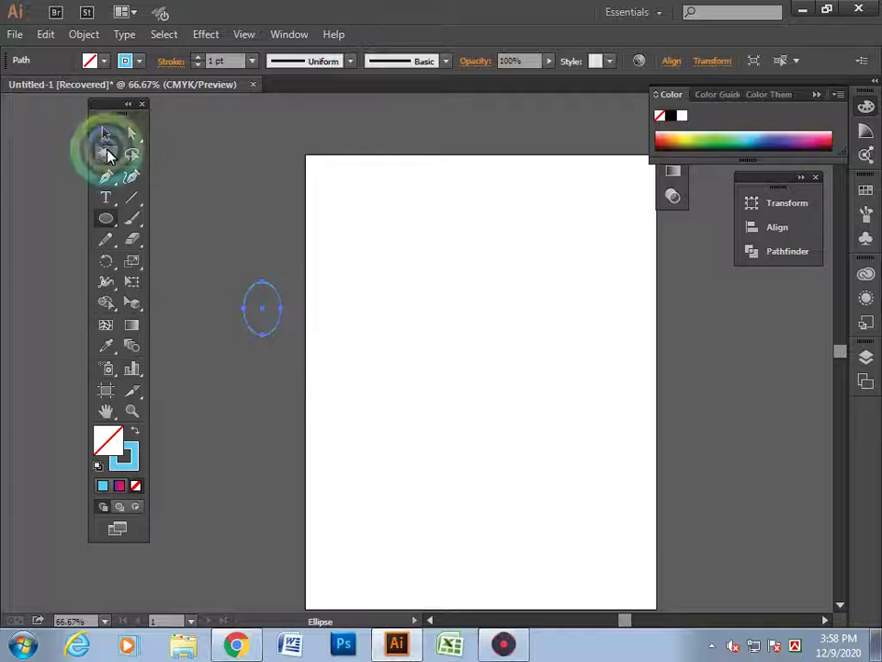
left_click(217, 146)
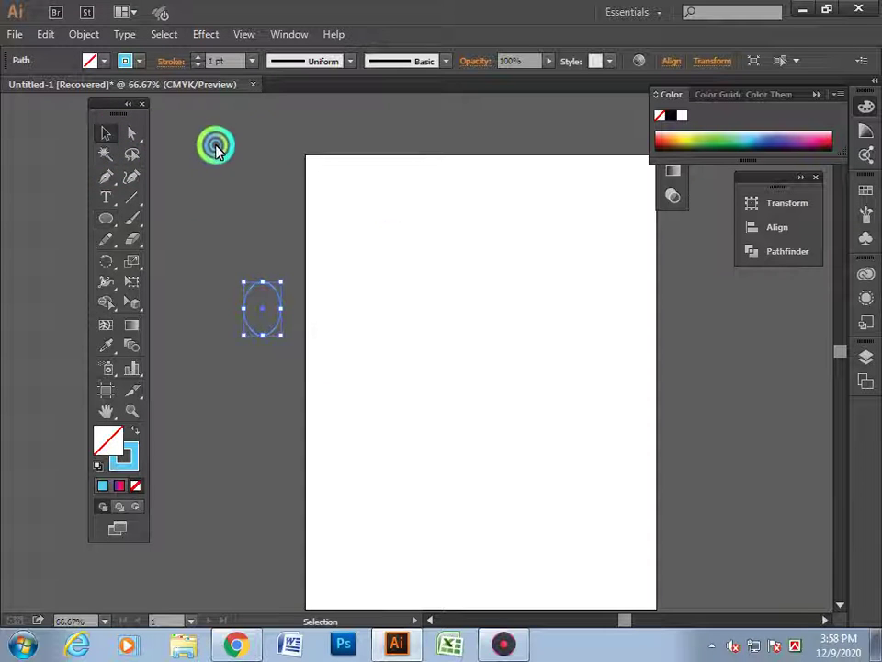
left_click_drag(270, 332, 384, 344)
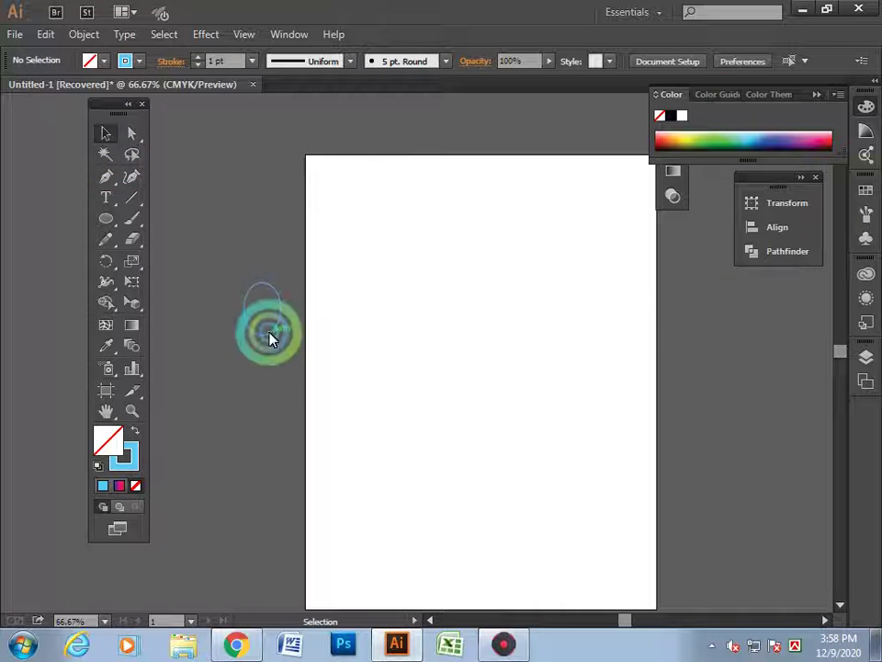
left_click(110, 61)
left_click(135, 432)
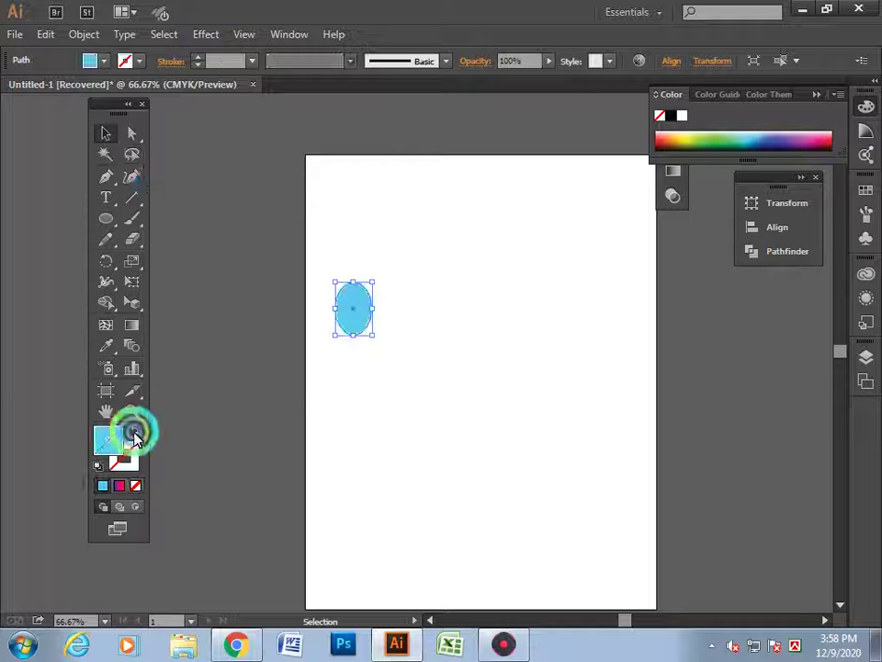
left_click(239, 356)
left_click_drag(346, 331, 231, 335)
Fill the ellipse black and place a copy at the artboard's upper right edge.
left_click(104, 61)
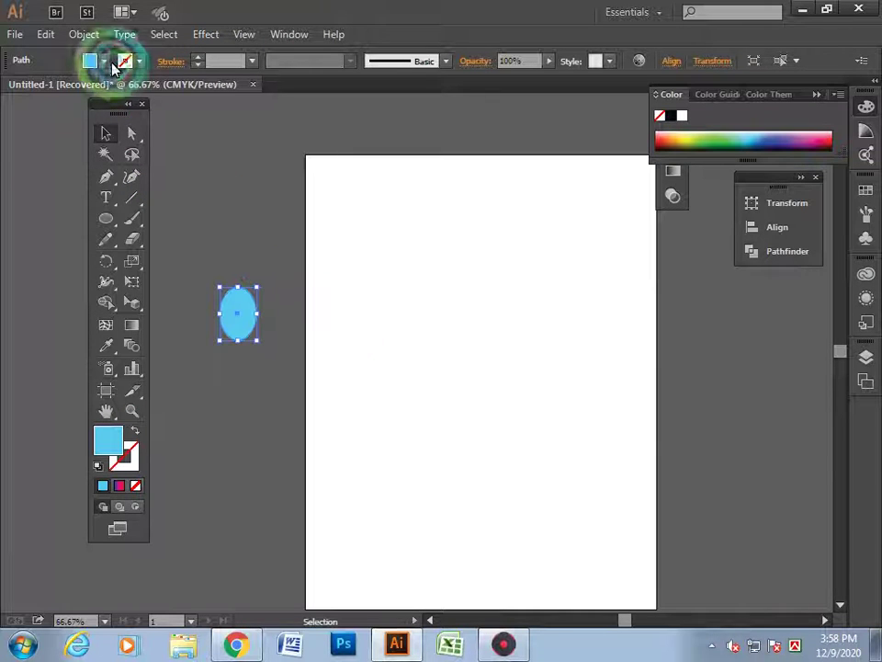
left_click(50, 89)
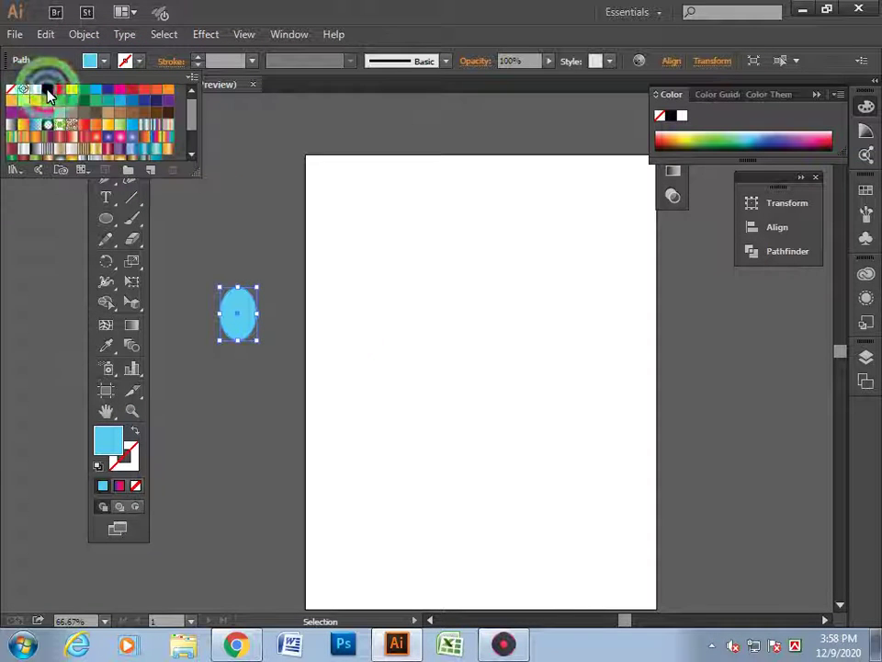
left_click(220, 208)
mouse_move(250, 331)
left_mouse_down()
mouse_move(210, 263)
mouse_move(647, 246)
left_mouse_up()
left_click(496, 320)
left_click_drag(180, 180, 638, 309)
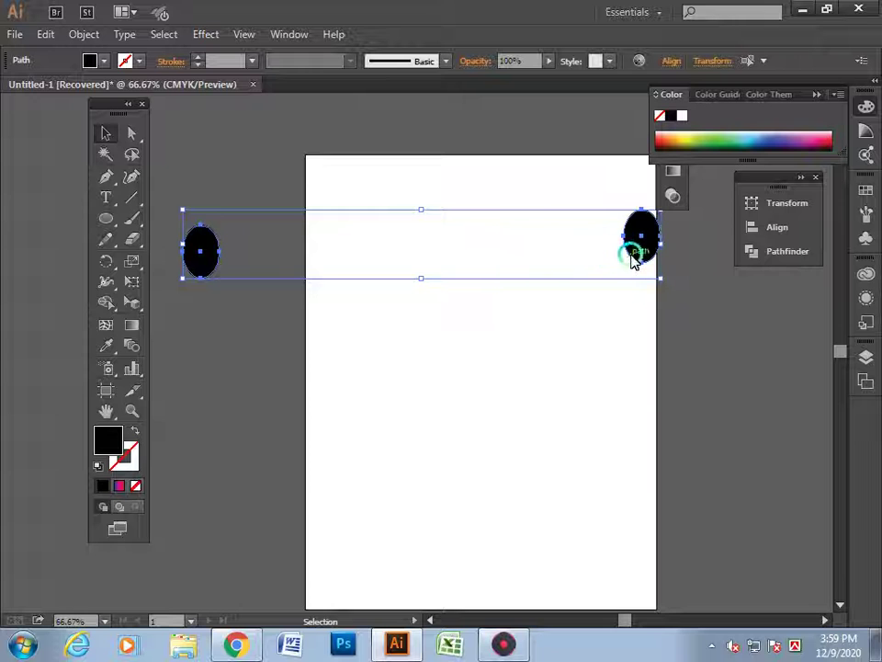
left_click(622, 407)
left_click_drag(634, 258, 634, 266)
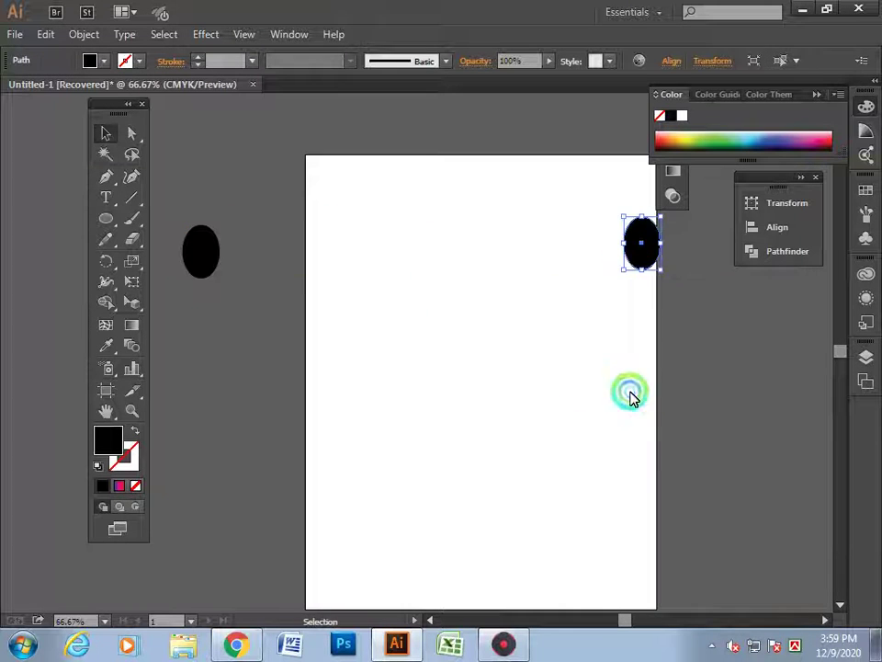
left_click(630, 395)
left_click(202, 268)
left_click(642, 247)
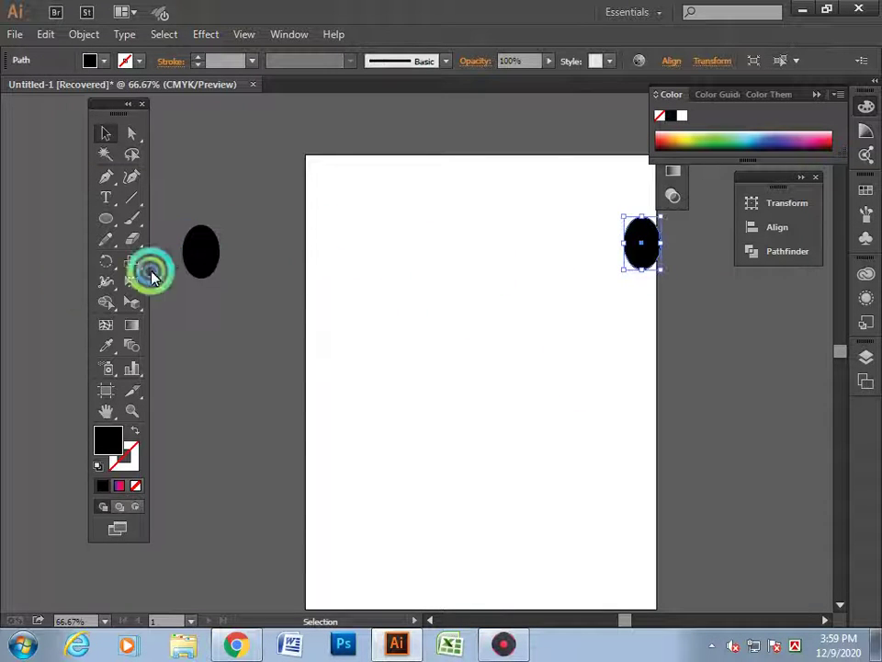
left_click(237, 318)
mouse_move(199, 265)
left_mouse_down()
mouse_move(228, 263)
mouse_move(202, 271)
mouse_move(244, 277)
left_mouse_up()
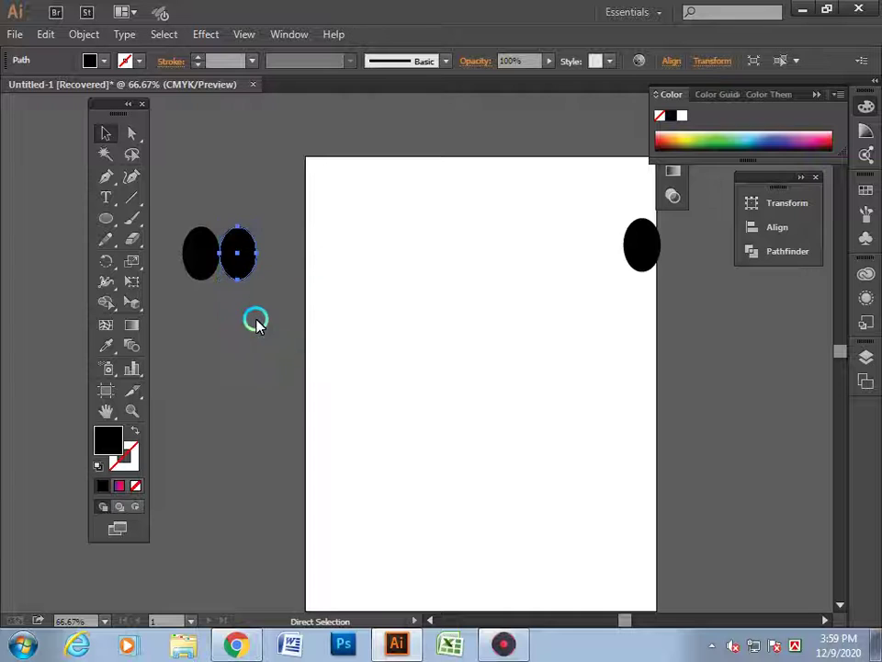
key("ctrl+d")
key("ctrl+d")
key("ctrl+d")
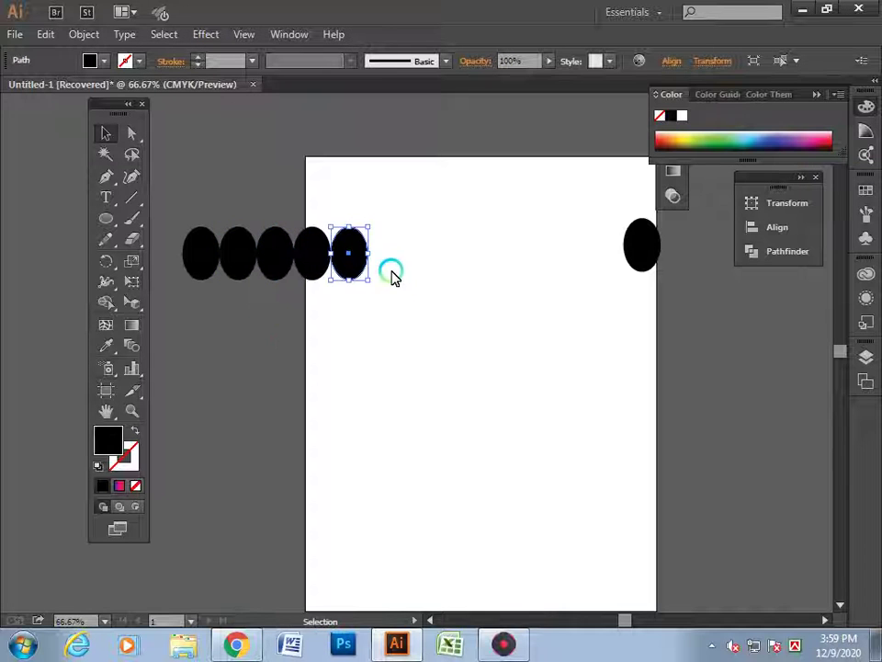
left_click_drag(392, 278, 228, 244)
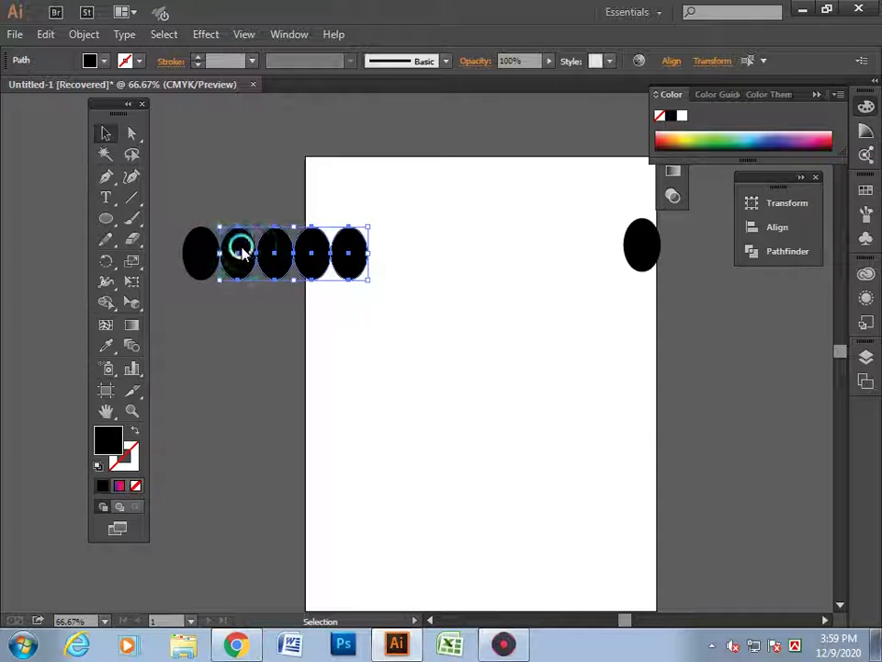
key("Delete")
left_click_drag(165, 191, 656, 334)
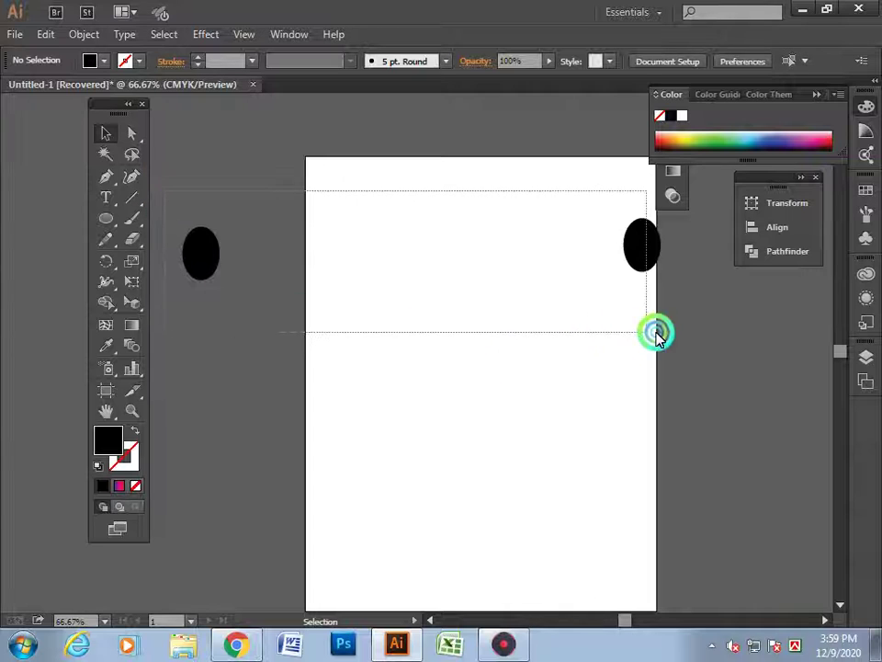
left_click(315, 258)
mouse_move(192, 195)
left_mouse_down()
mouse_move(588, 333)
mouse_move(652, 338)
left_mouse_up()
Make a blend between the two black ovals, forming a row of thirteen ovals.
left_click(86, 34)
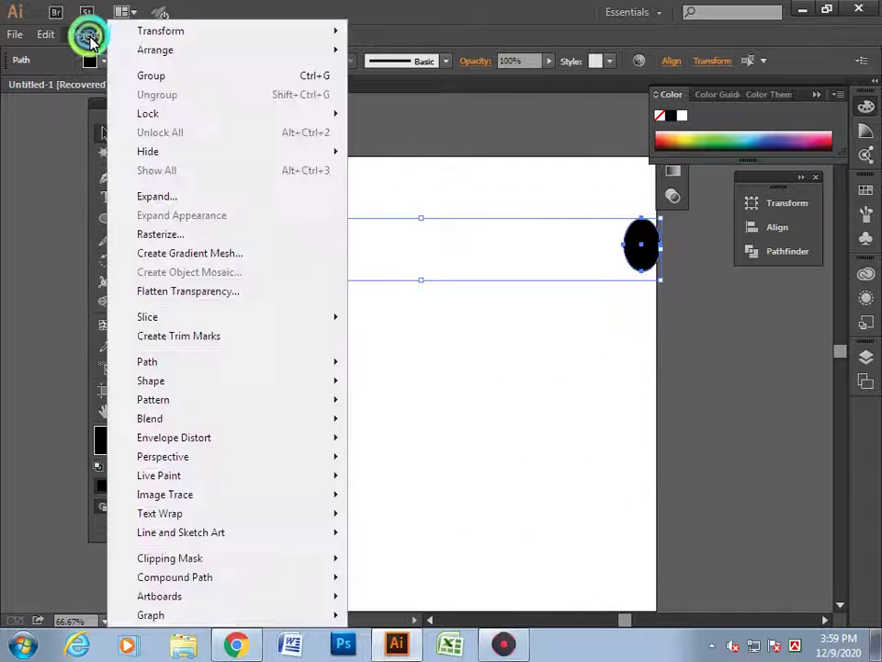
mouse_move(149, 418)
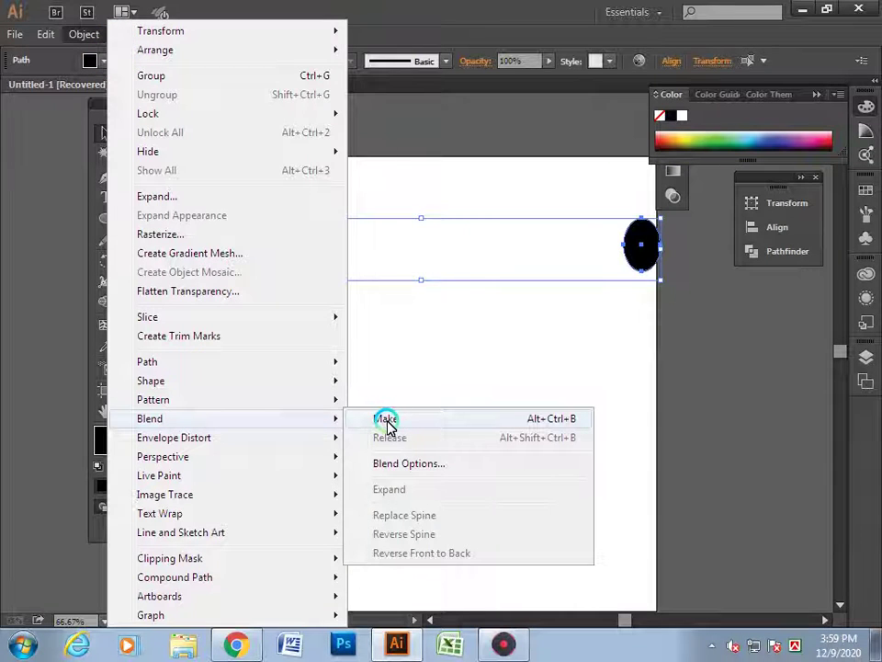
left_click(386, 422)
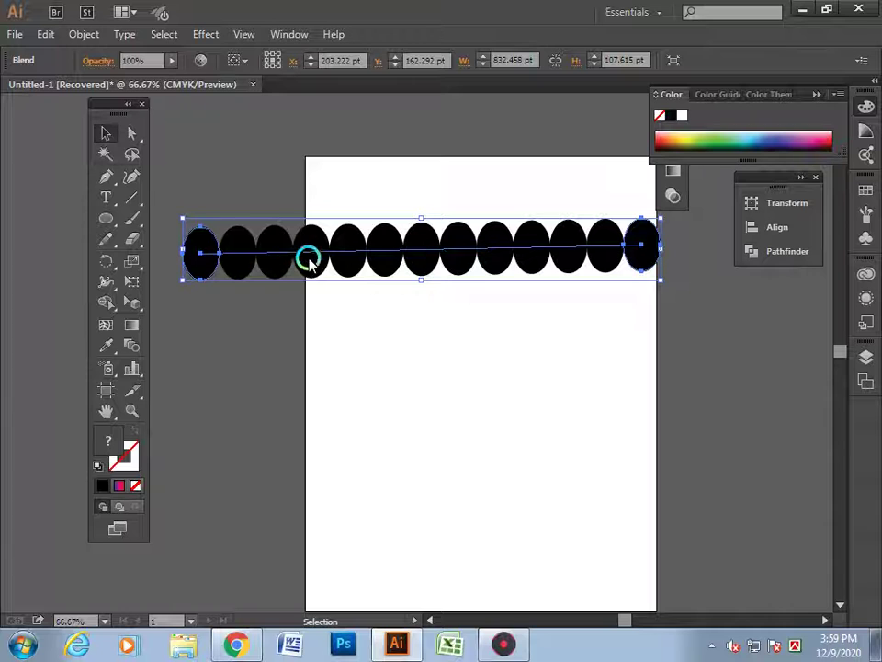
In Blend Options, turn on Preview and set Spacing to Specified Steps.
double_click(134, 349)
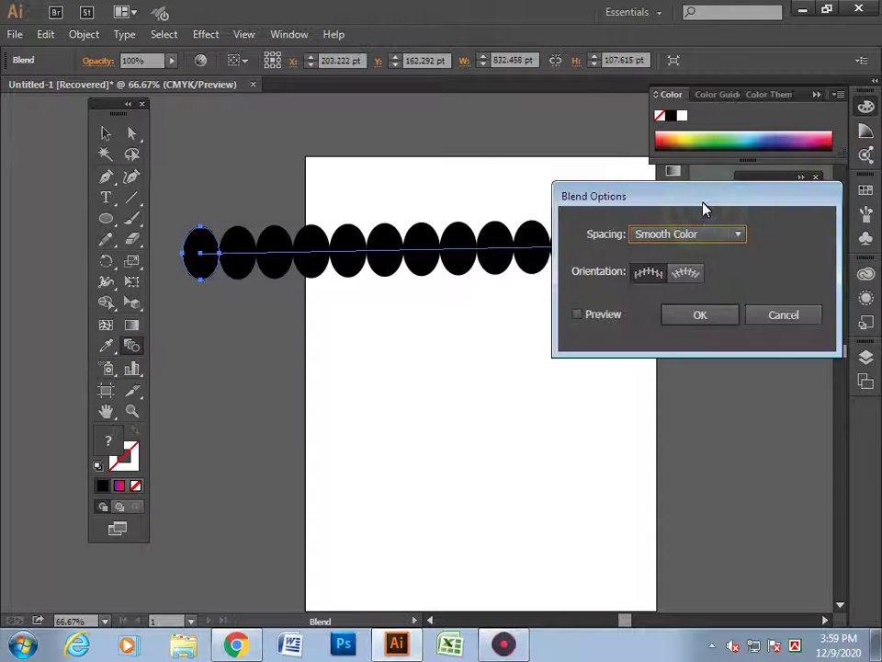
mouse_move(703, 208)
left_mouse_down()
mouse_move(380, 351)
mouse_move(366, 323)
left_mouse_up()
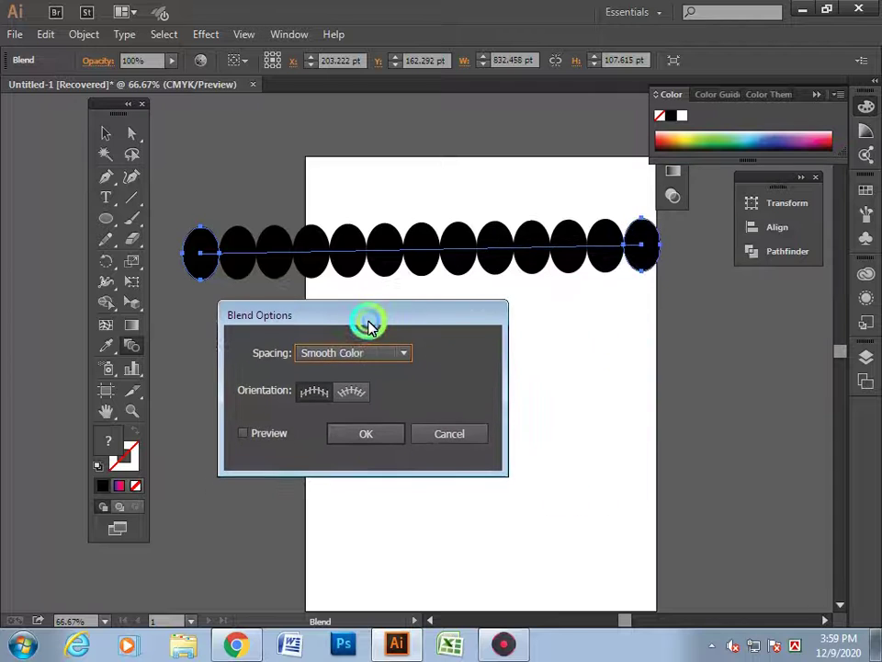
left_click(243, 433)
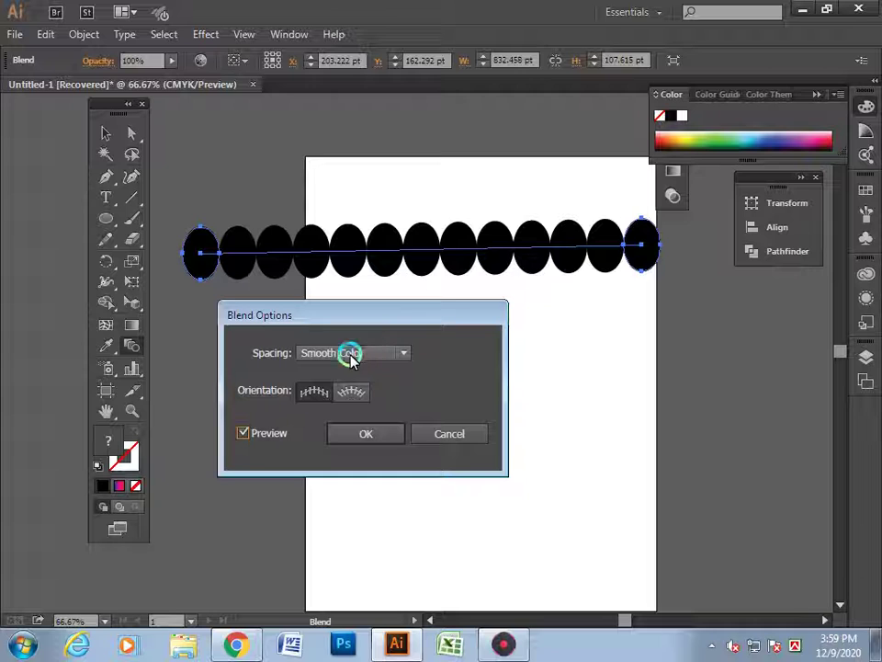
left_click(368, 356)
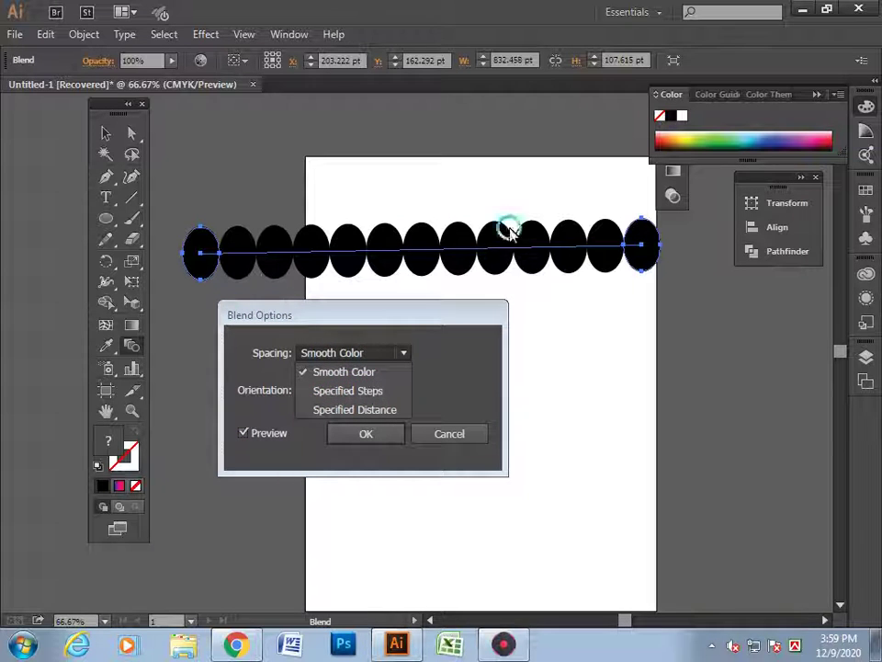
left_click(354, 391)
left_click_drag(449, 315, 416, 382)
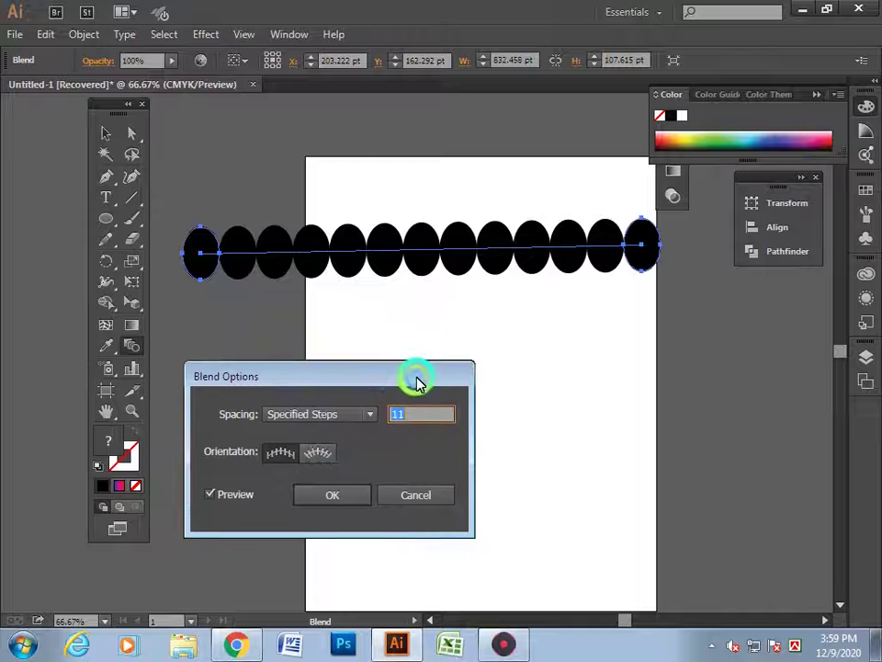
Tune the step count to about 18–19 so the ovals overlap, and apply.
left_click(414, 414)
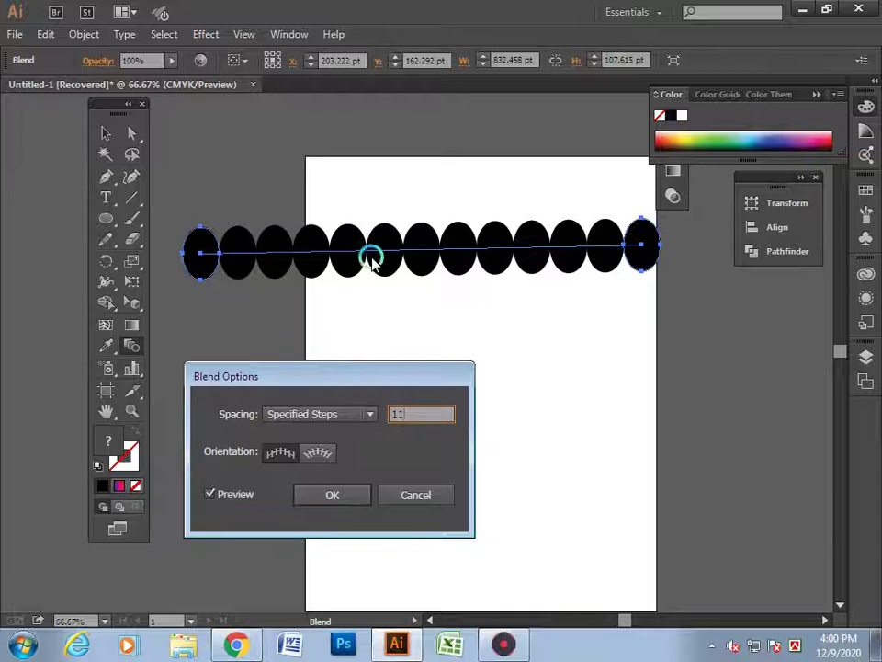
double_click(449, 406)
key("Up")
key("Up")
key("Up")
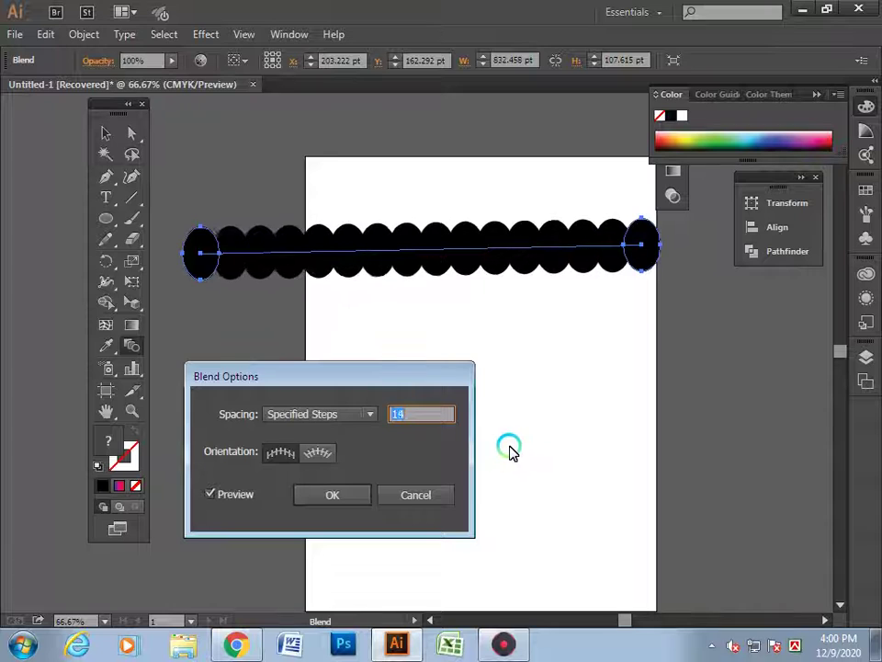
key("Up")
key("Up")
key("Up")
key("Up")
key("Up")
key("Down")
key("Down")
key("Down")
key("Down")
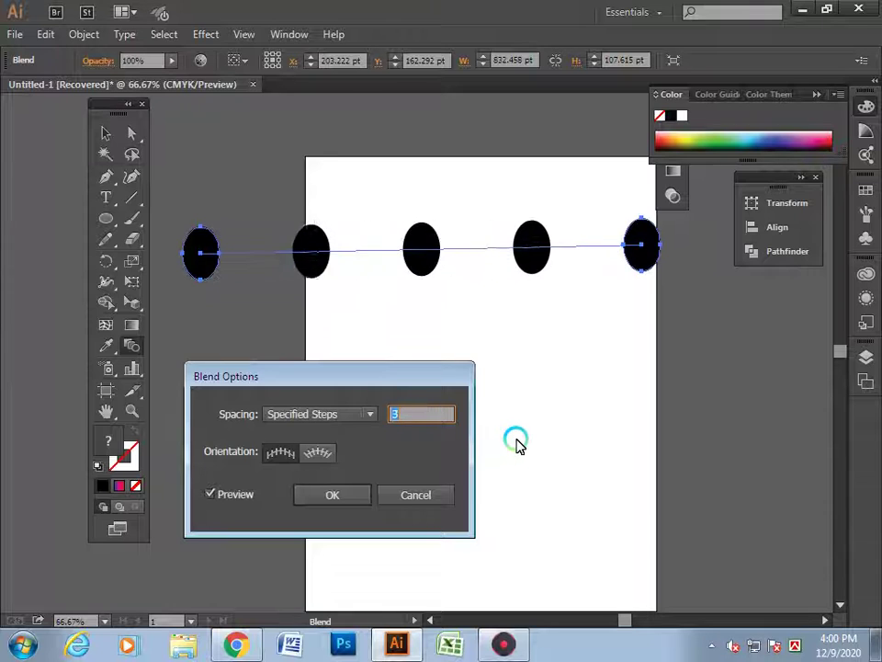
key("Down")
key("Down")
key("Up")
key("Up")
key("Up")
key("Up")
key("Up")
key("Up")
key("Up")
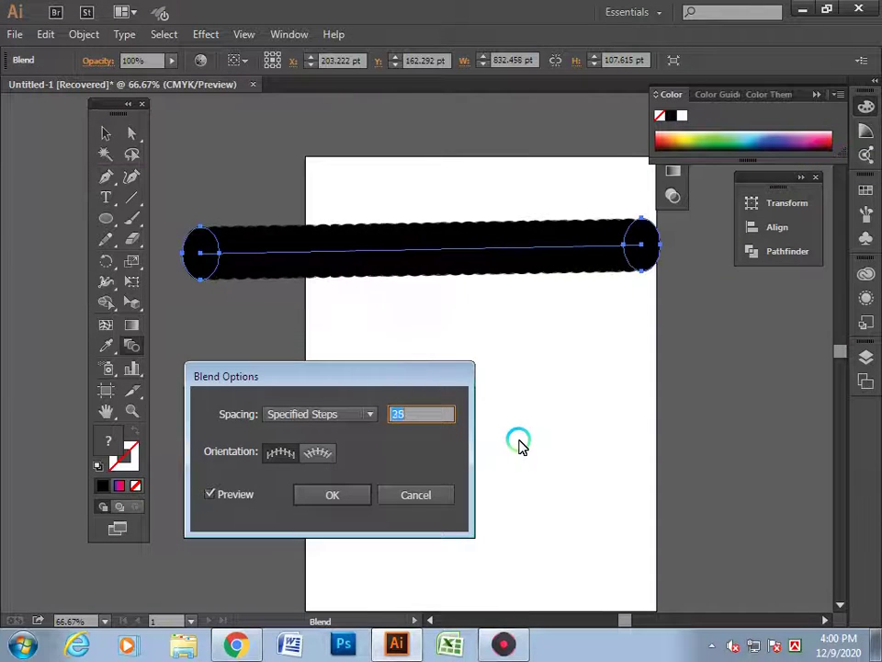
key("Down")
key("Down")
key("Down")
key("Down")
key("Down")
key("Down")
key("Up")
key("Up")
key("Up")
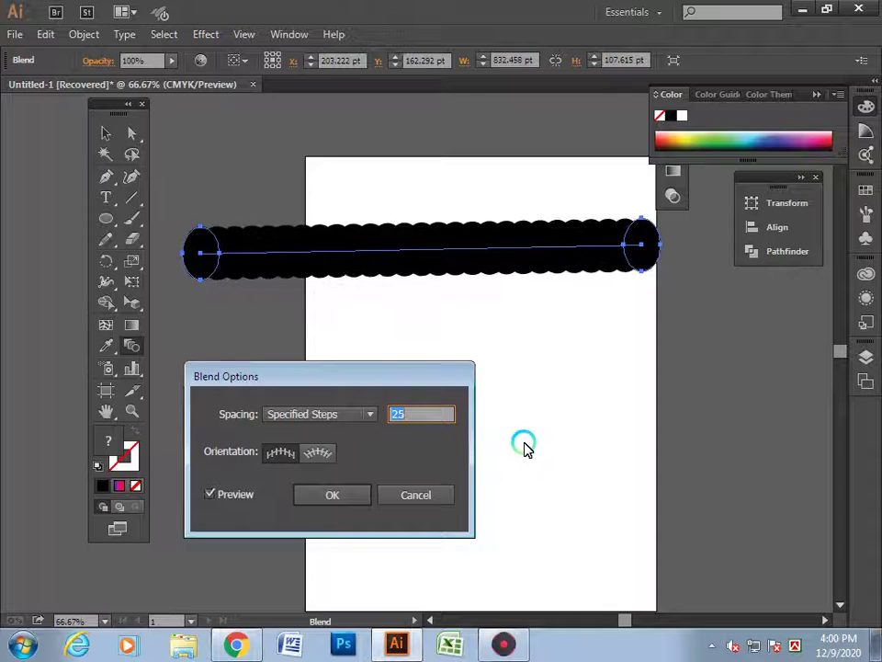
key("Up")
key("Up")
key("Up")
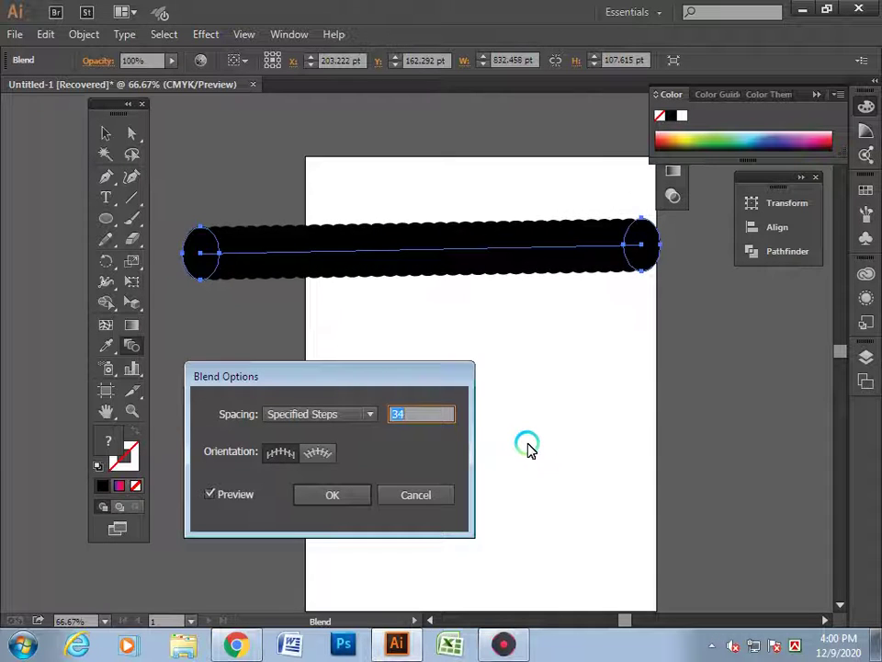
key("Down")
key("Down")
key("Down")
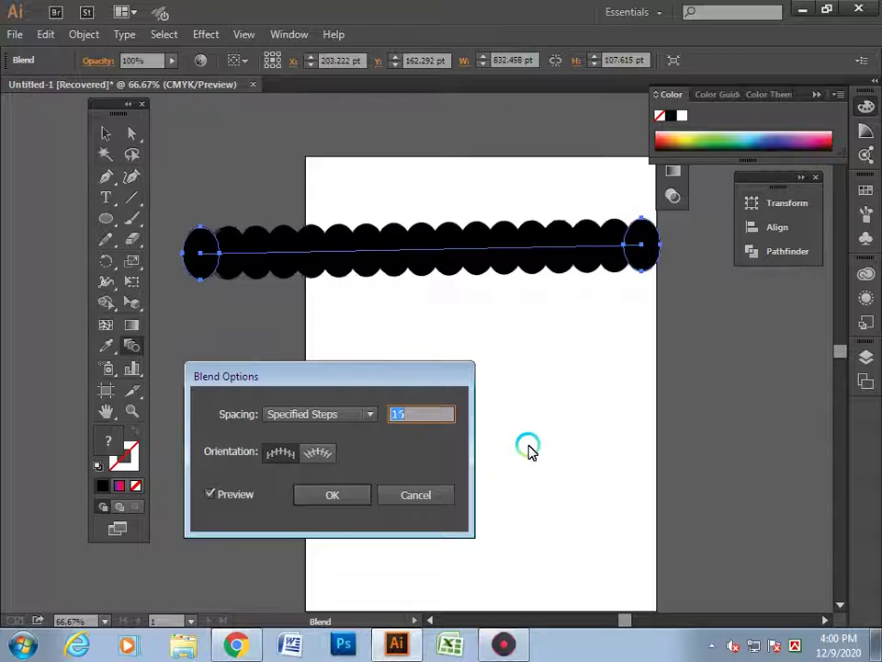
key("Down")
key("Down")
key("Down")
key("Up")
key("Up")
key("Up")
key("Up")
key("Up")
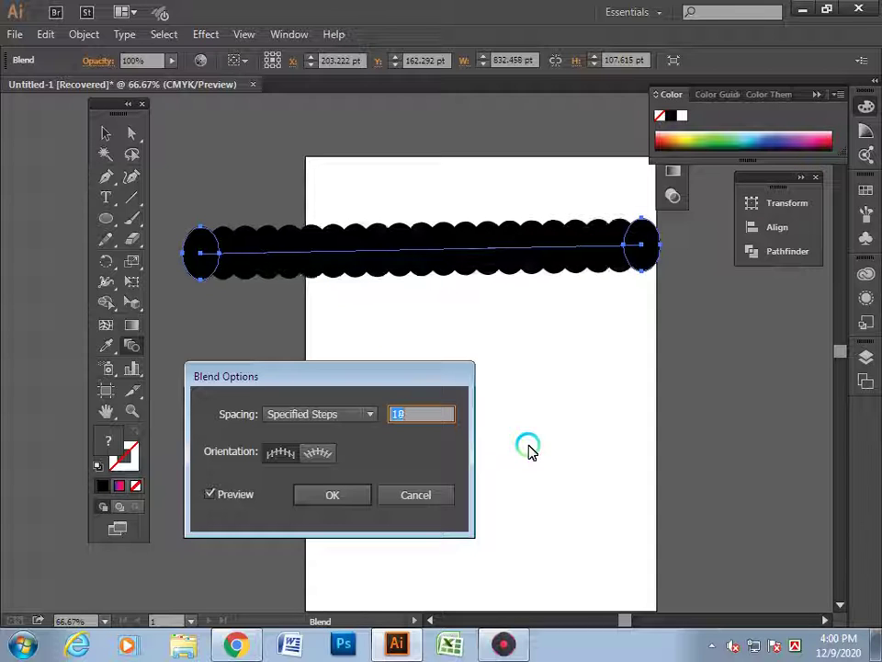
key("Up")
left_click(357, 497)
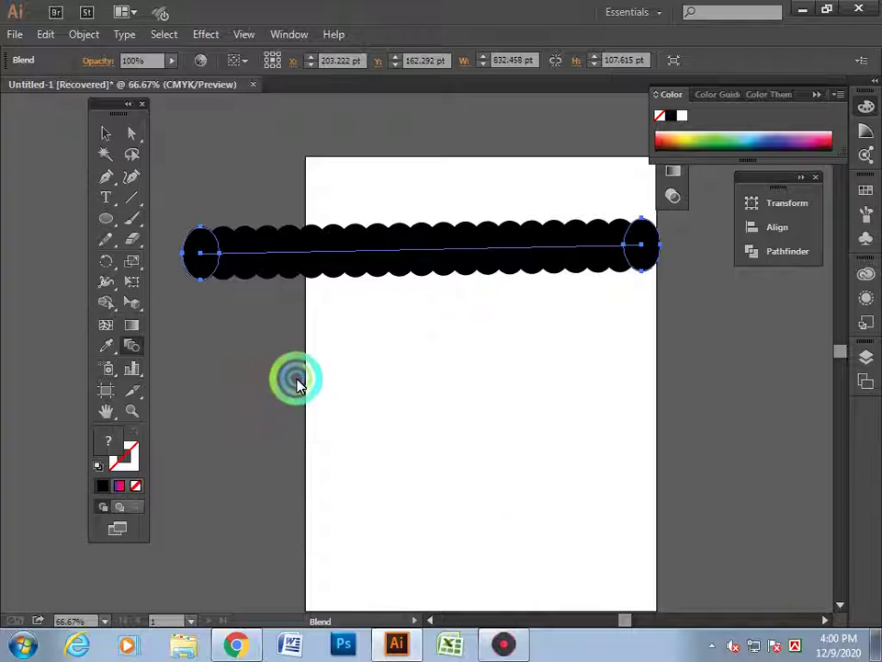
Reposition the ellipse blend slightly lower on the artboard.
left_click(107, 132)
left_click(231, 372)
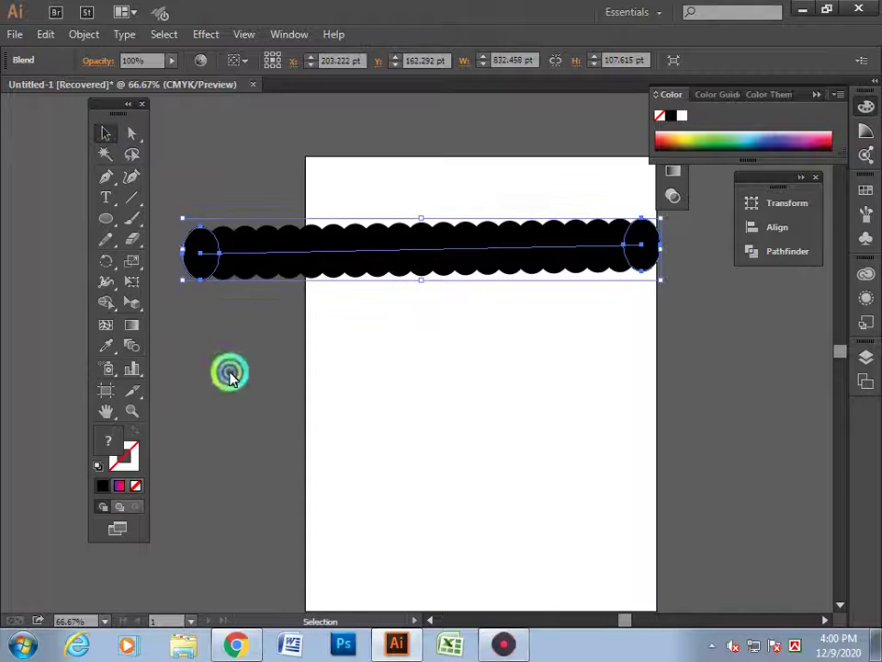
left_click_drag(374, 250, 370, 322)
left_click(247, 494)
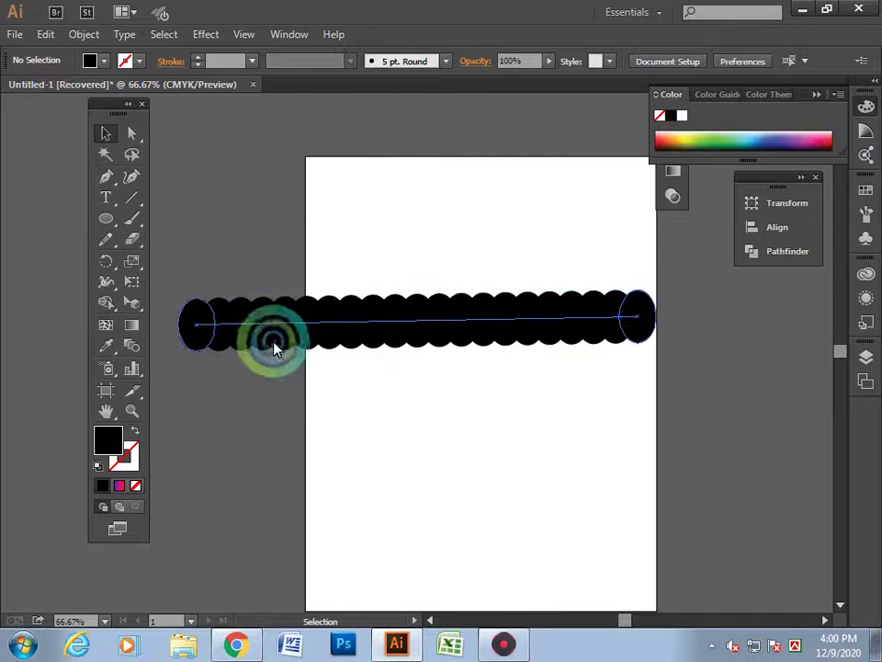
left_click_drag(272, 340, 289, 309)
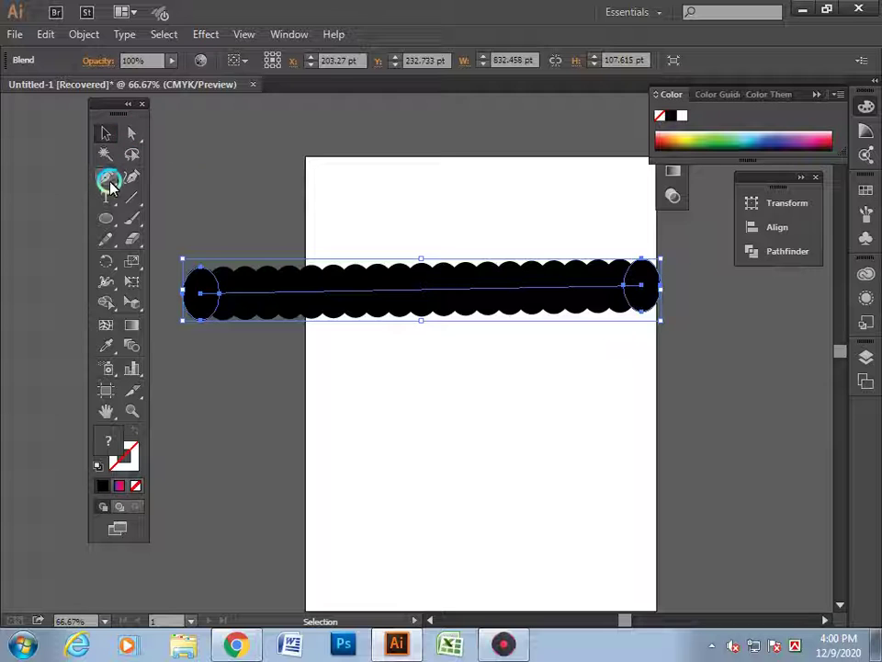
Add anchor points on the left and right parts of the blend's spine, dismissing the error.
left_click(110, 181)
left_click(191, 199)
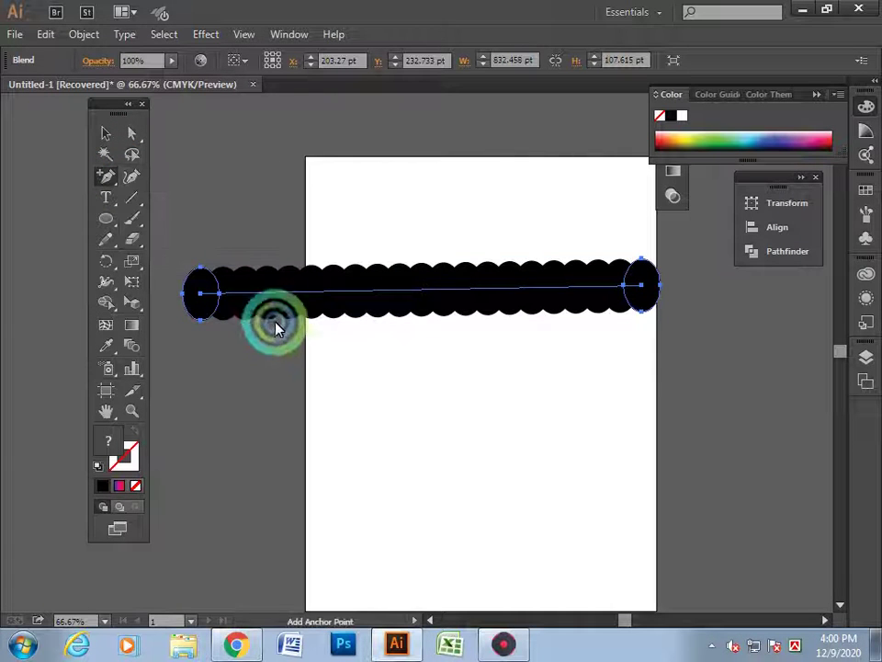
left_click(303, 292)
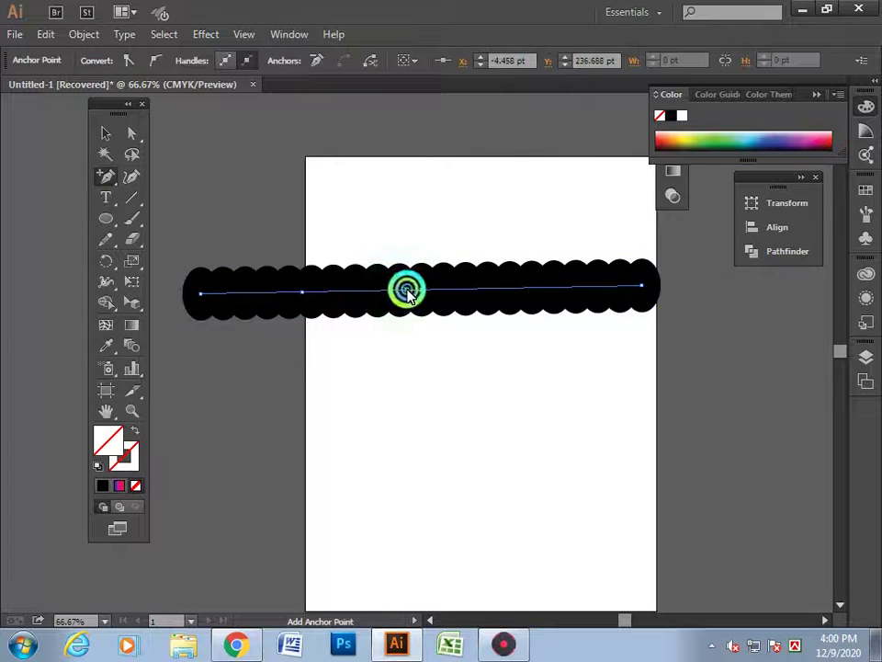
left_click(522, 287)
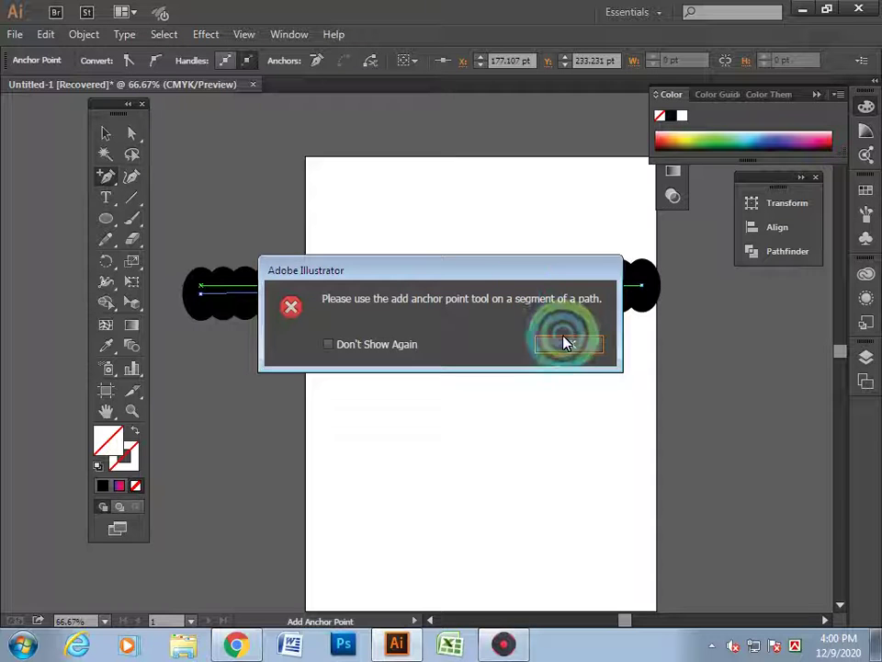
left_click(566, 344)
left_click(539, 288)
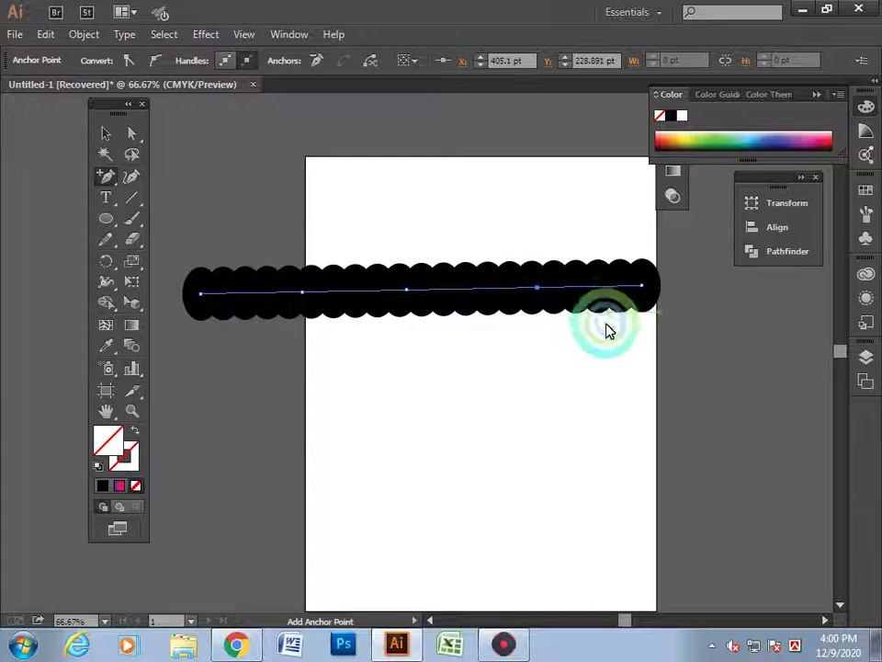
left_click(129, 135)
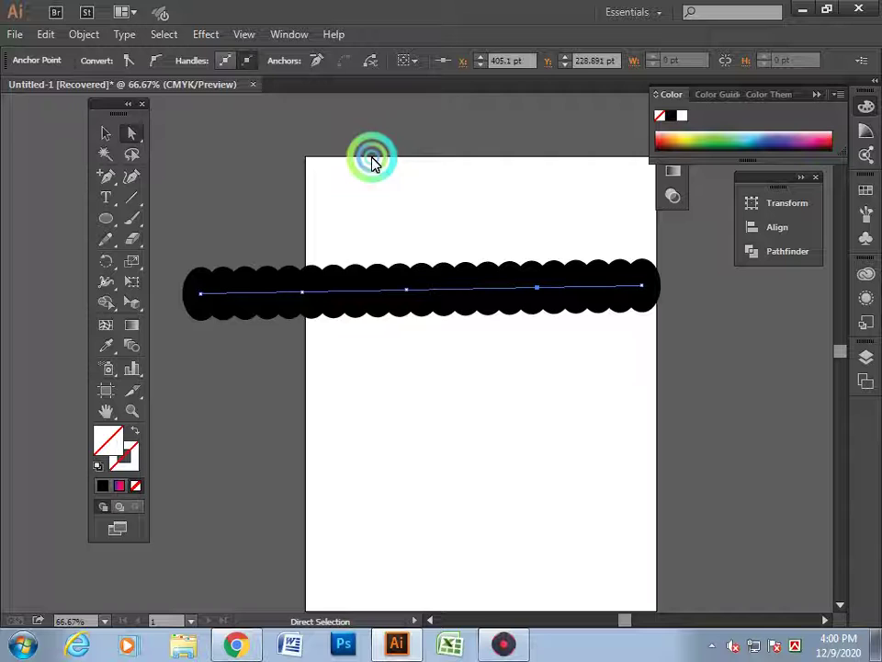
Pull the left and right spine anchors down to form the W's two valleys.
left_click(303, 292)
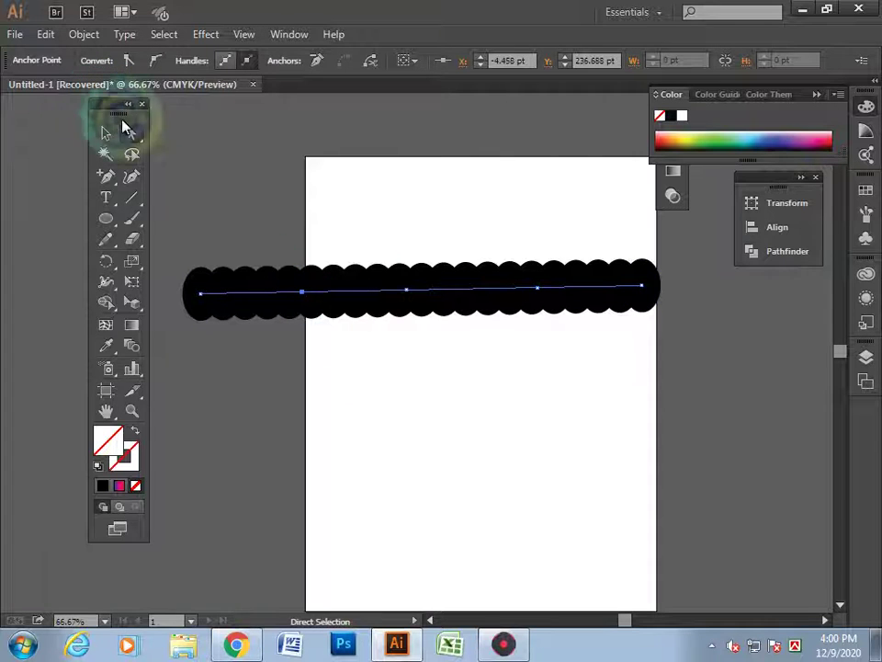
left_click(130, 138)
left_click(184, 134)
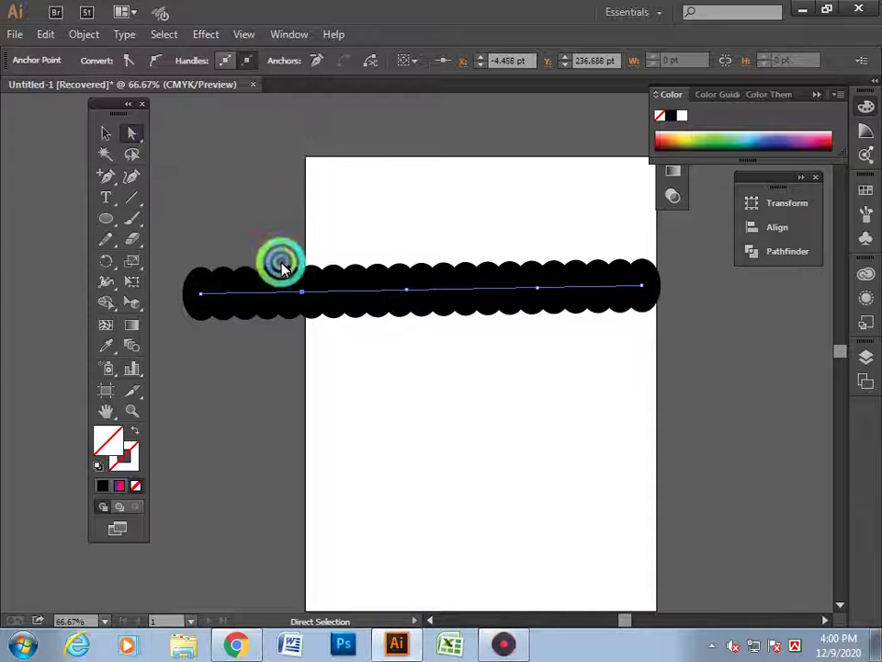
left_click_drag(303, 292, 304, 475)
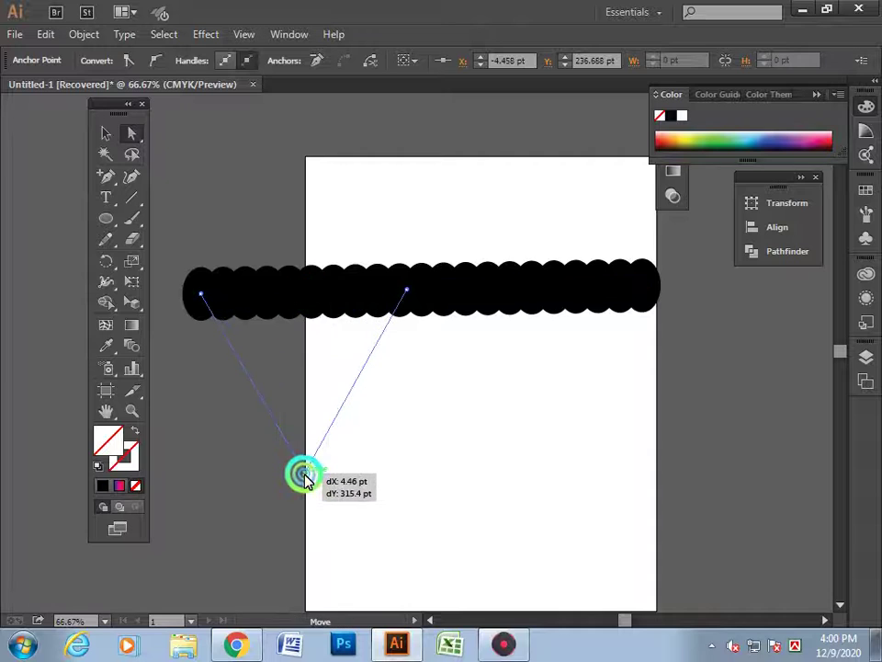
left_click(441, 296)
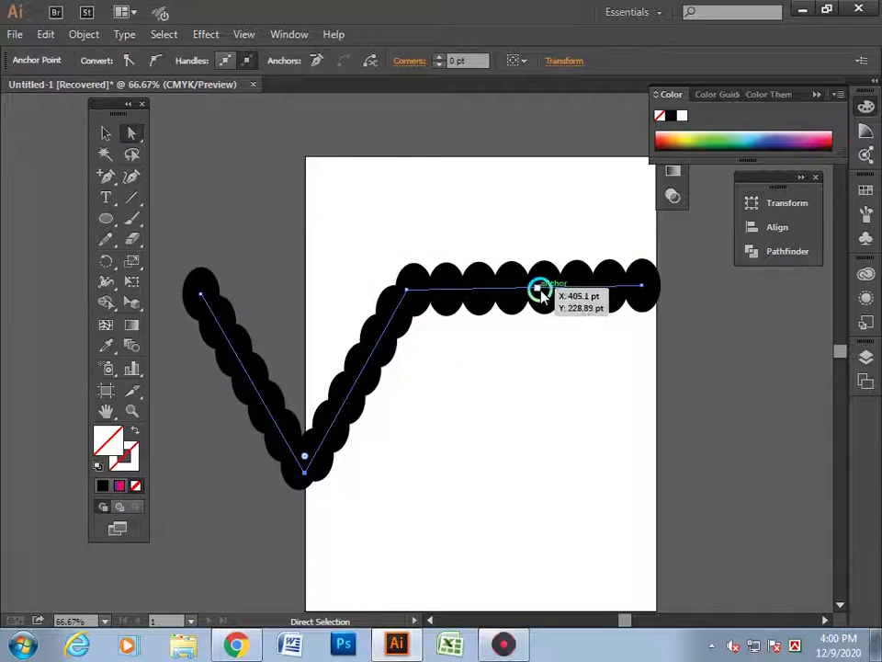
left_click_drag(538, 288, 537, 455)
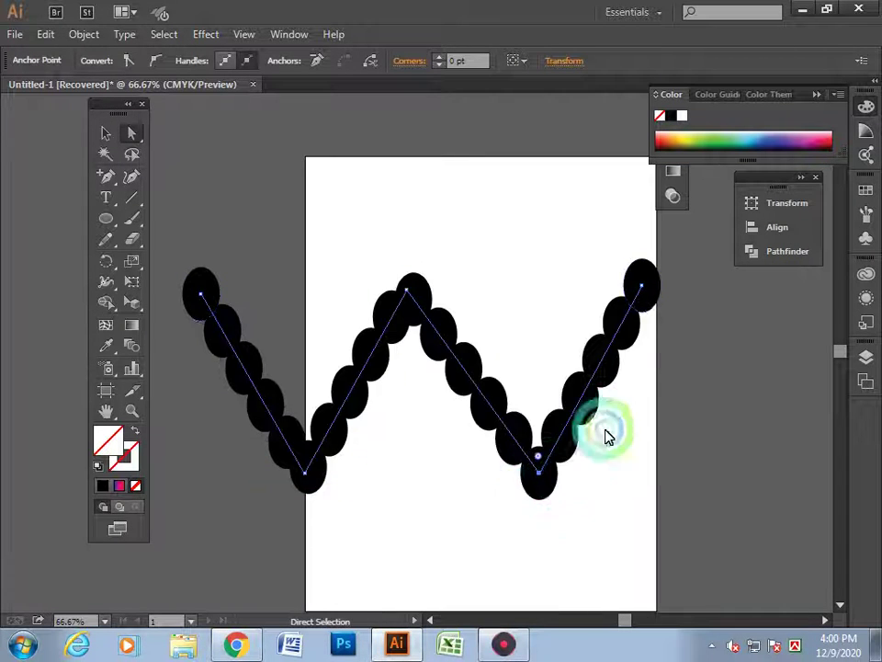
Raise both ends and the middle peak, then reselect the whole W blend.
left_click_drag(642, 286, 623, 162)
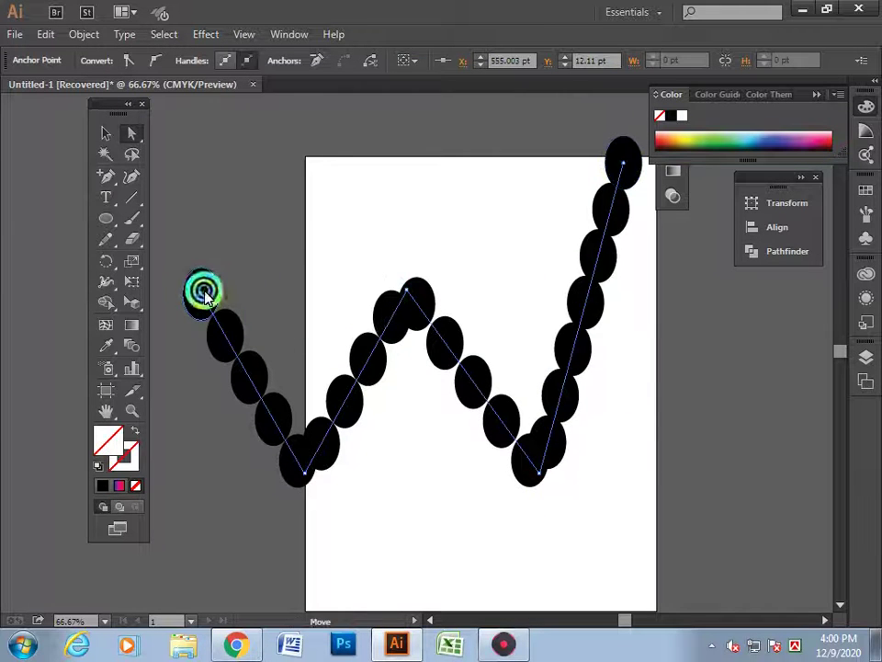
left_click_drag(203, 292, 199, 189)
mouse_move(404, 295)
left_mouse_down()
mouse_move(410, 471)
mouse_move(411, 175)
left_mouse_up()
left_click_drag(417, 457, 483, 457)
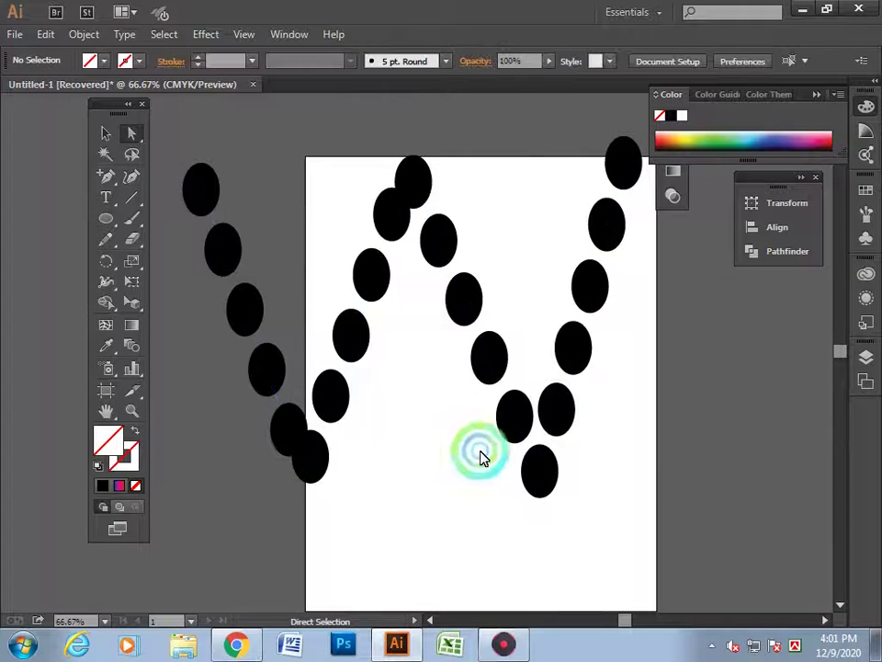
left_click(230, 181)
left_click(208, 194)
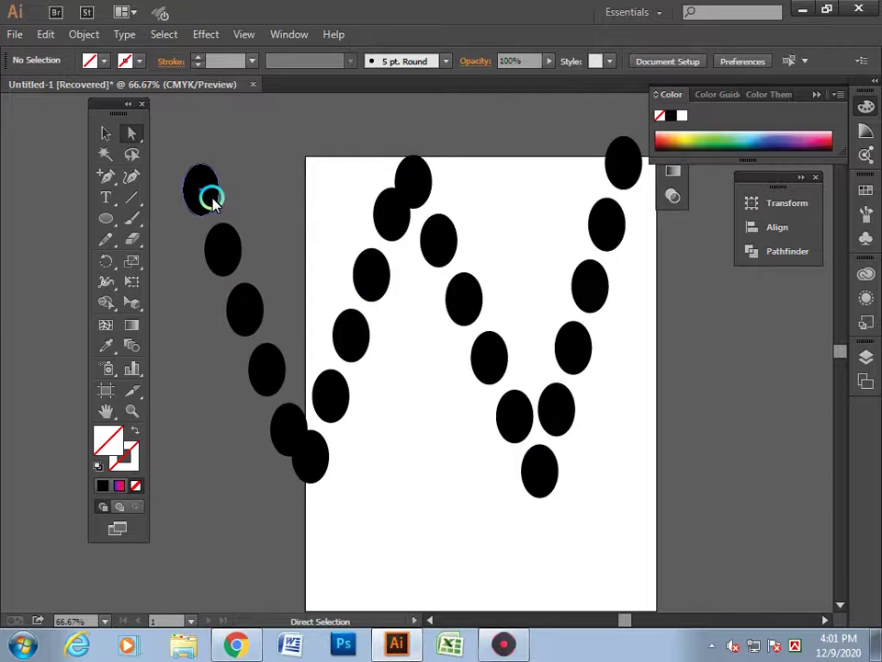
left_click(193, 150)
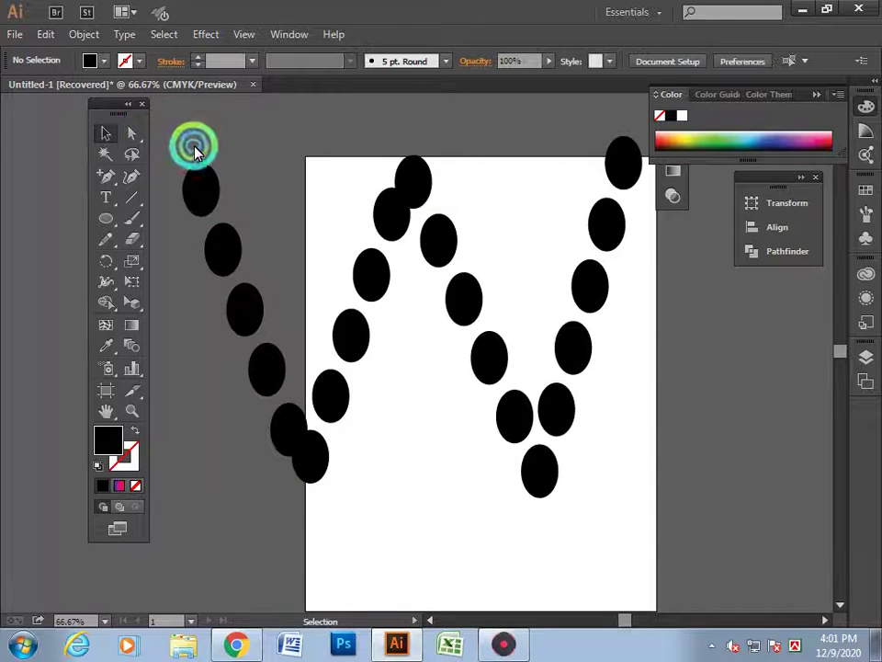
key("ctrl+a")
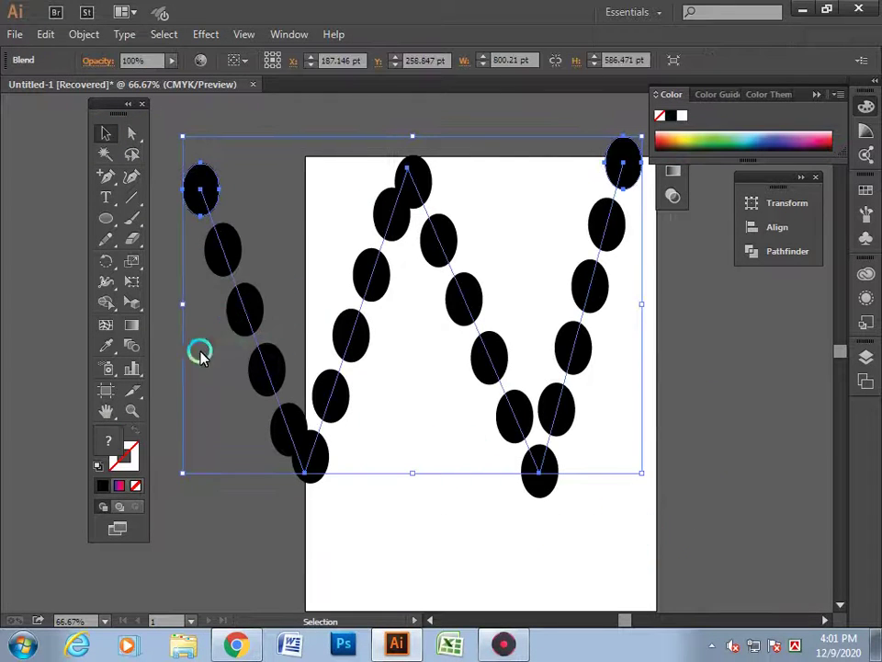
Set the W blend to 33 specified steps with preview on, so the ovals merge.
double_click(128, 351)
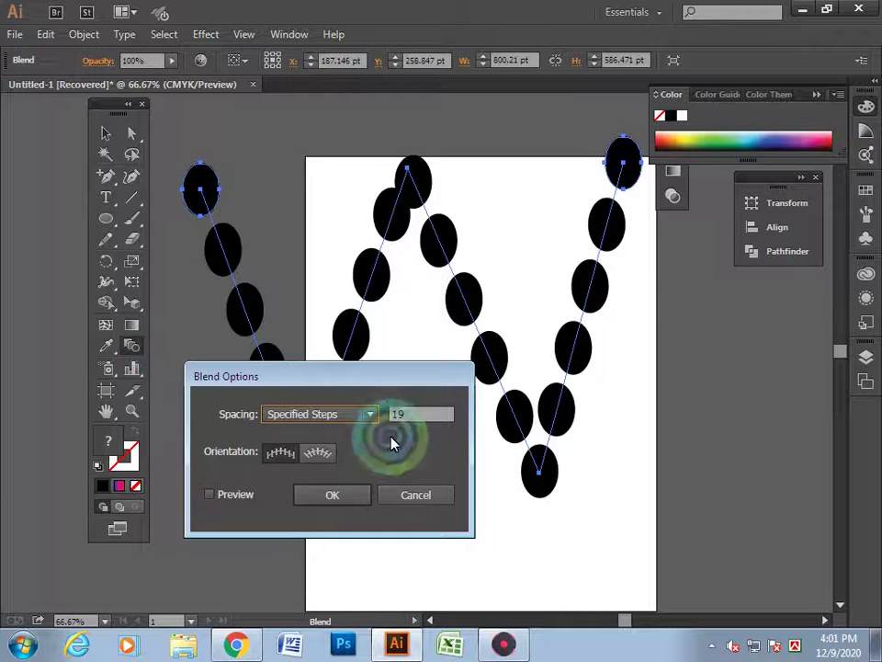
left_click(244, 497)
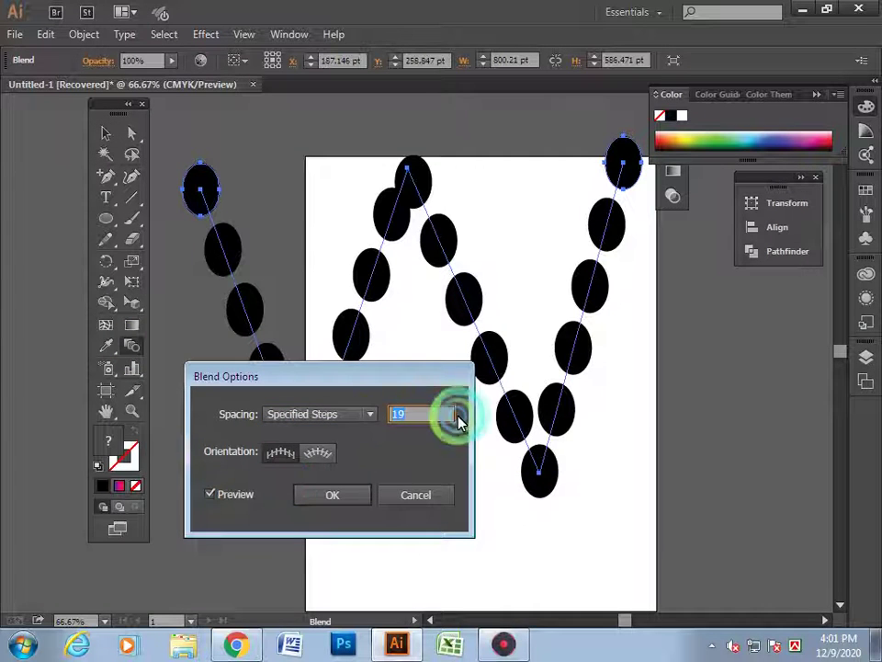
type("30")
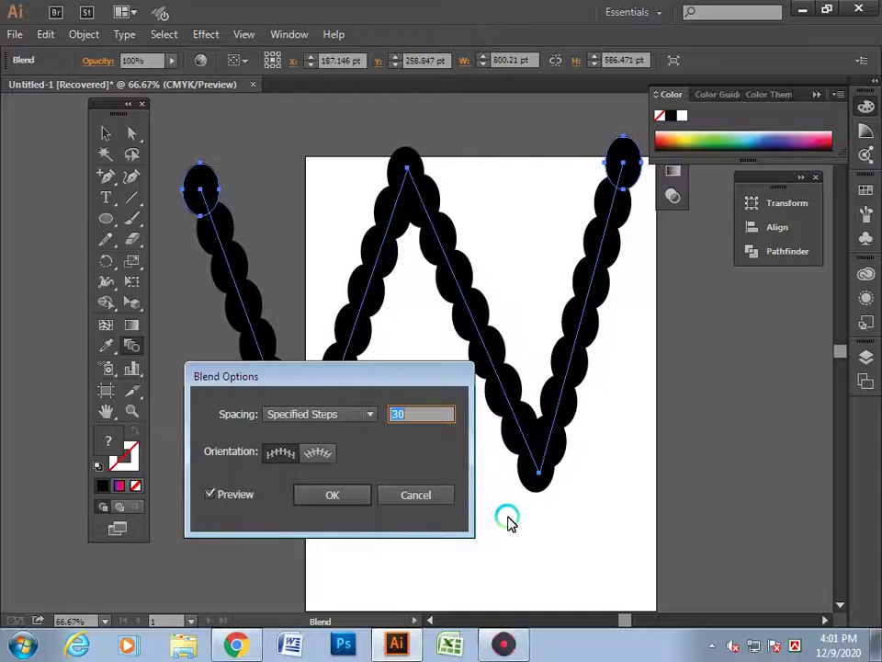
key("Down")
key("Down")
key("Down")
key("Down")
key("Down")
key("Down")
key("Down")
key("Down")
key("Down")
key("Down")
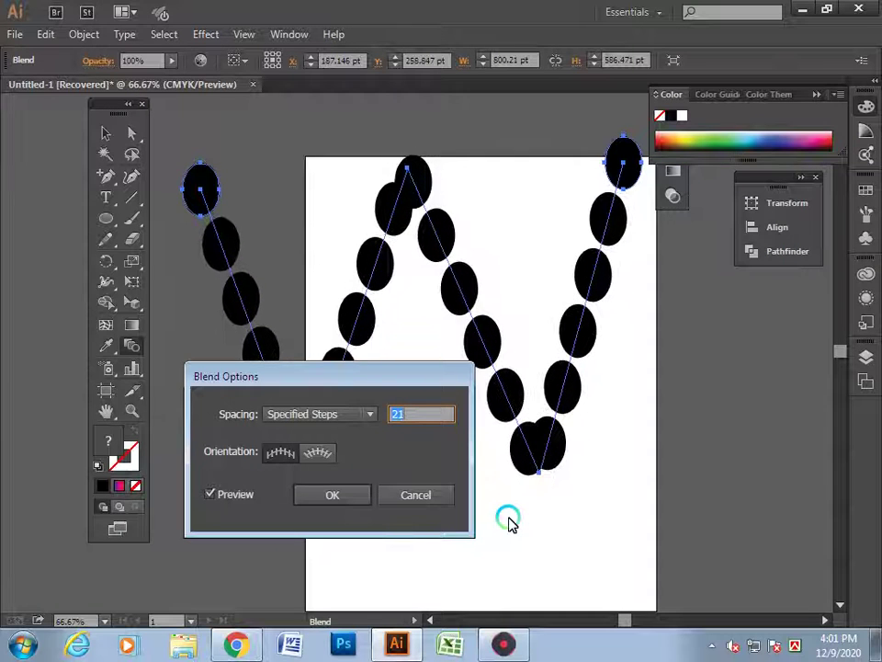
key("Down")
key("Down")
key("Down")
key("Down")
key("Down")
key("Down")
key("Down")
key("Down")
key("Down")
key("Up")
key("Up")
key("Up")
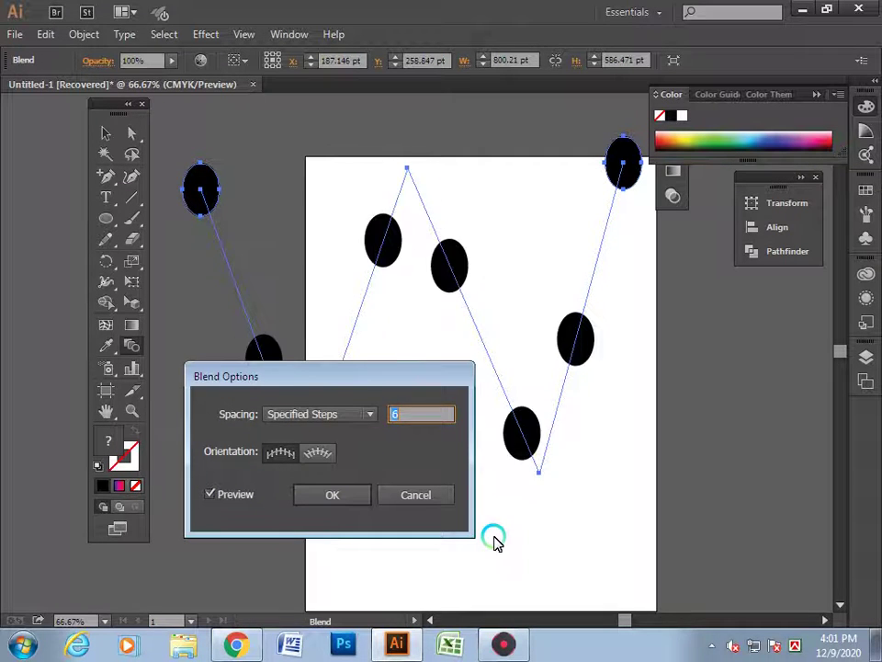
key("Up")
key("Up")
key("Up")
key("Up")
key("Up")
key("Up")
key("Up")
key("Up")
key("Up")
key("Up")
key("Up")
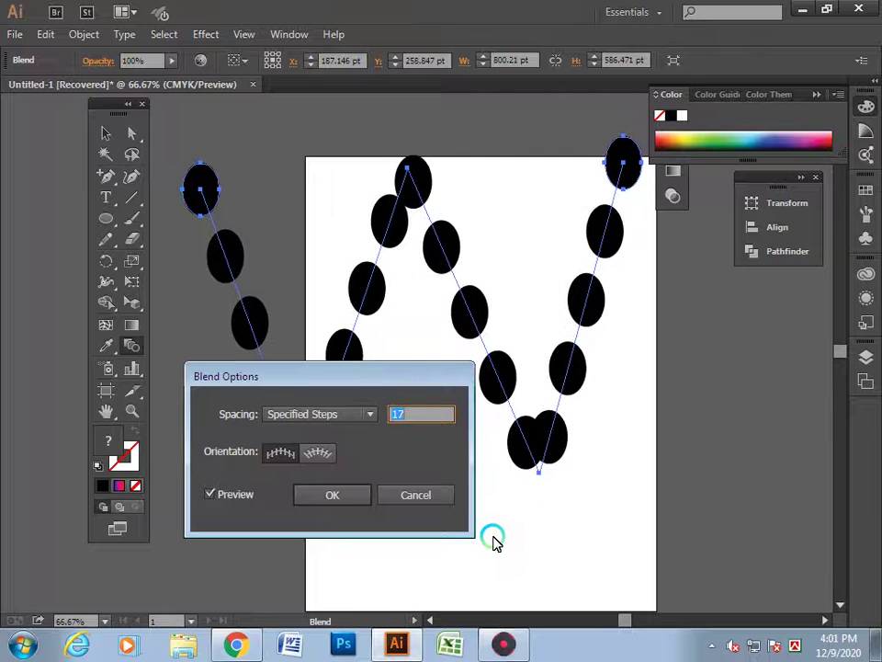
key("Up")
key("Up")
key("Up")
key("Up")
key("Up")
key("Up")
key("Up")
key("Up")
key("Up")
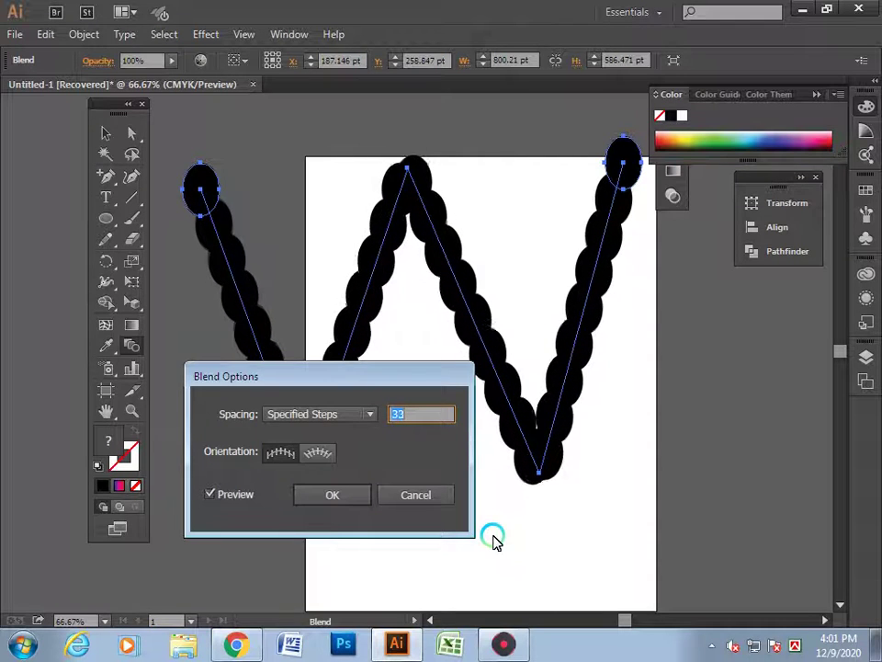
key("Up")
key("Up")
left_click(356, 500)
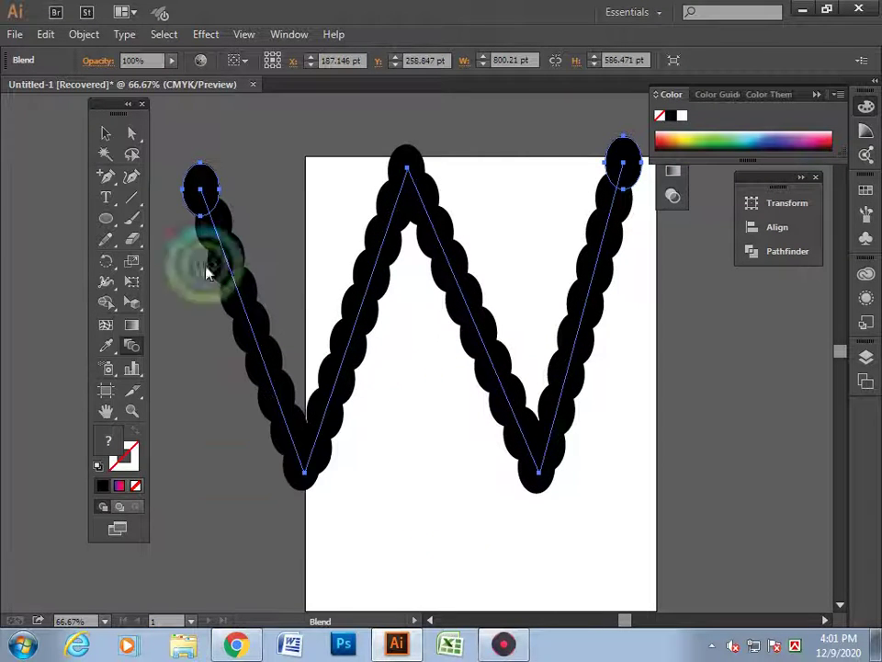
Nudge the W blend down and back into place with the Selection tool.
left_click(101, 133)
left_click(152, 348)
left_click_drag(314, 441, 327, 497)
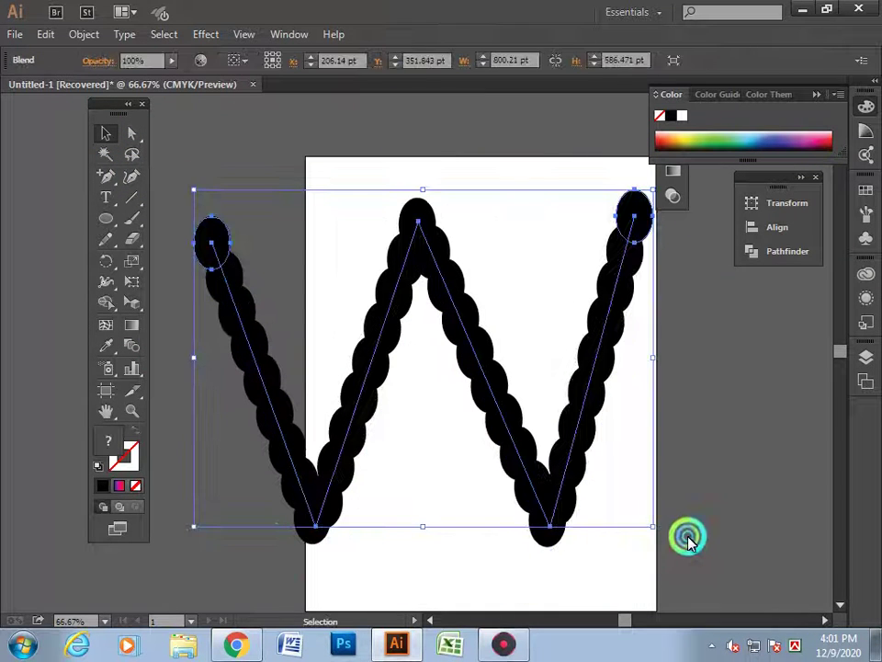
left_click(687, 506)
left_click_drag(542, 493, 533, 470)
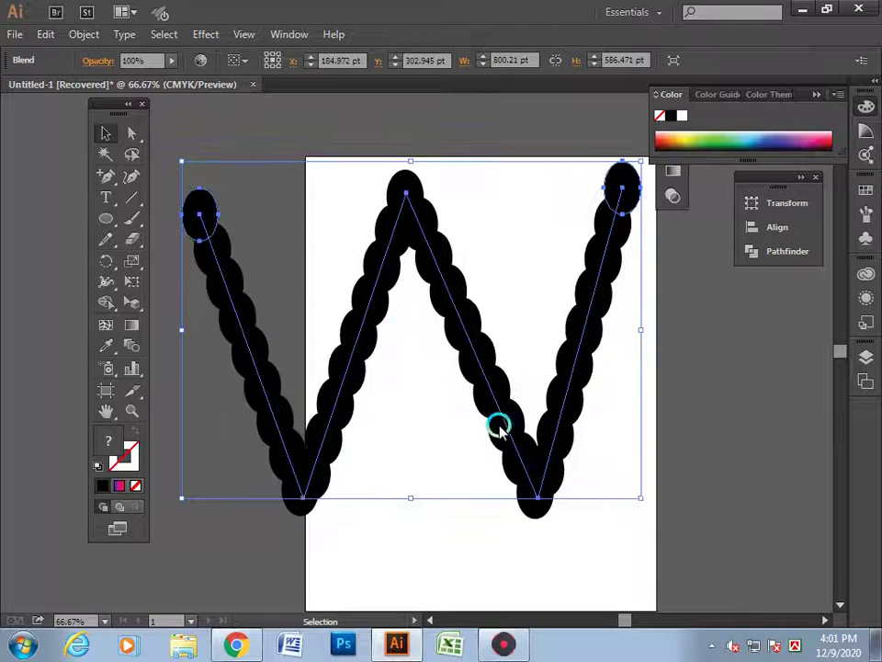
Delete the W blend and draw a tall vertical line left of the page.
key("Delete")
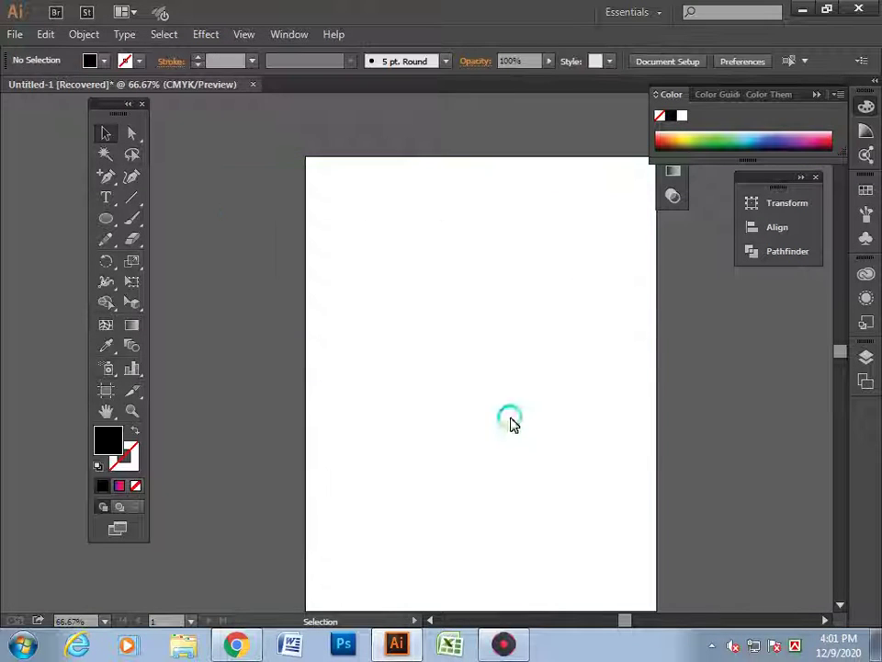
left_click(129, 203)
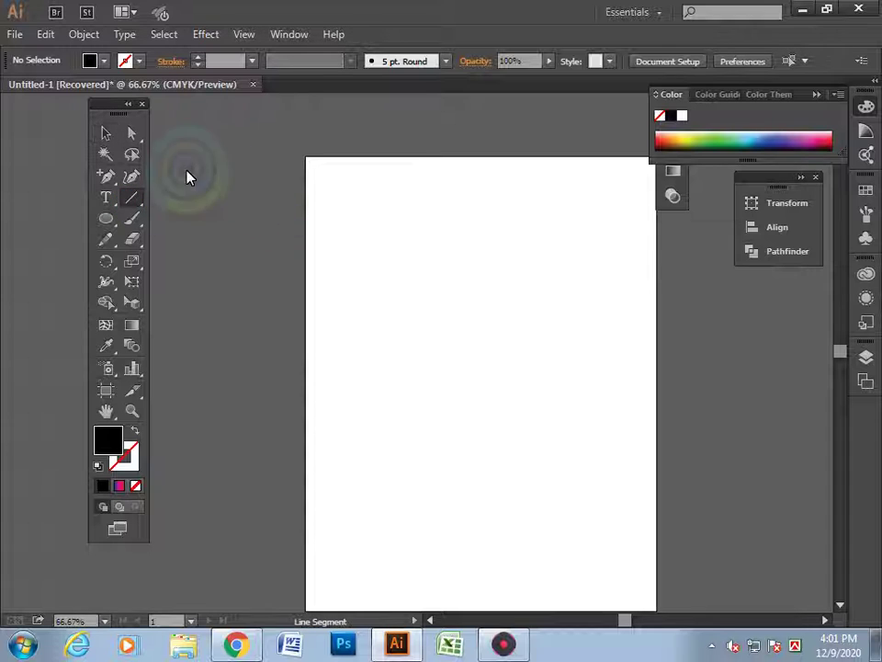
mouse_move(142, 201)
left_mouse_down()
mouse_move(181, 196)
mouse_move(208, 323)
mouse_move(204, 476)
left_mouse_up()
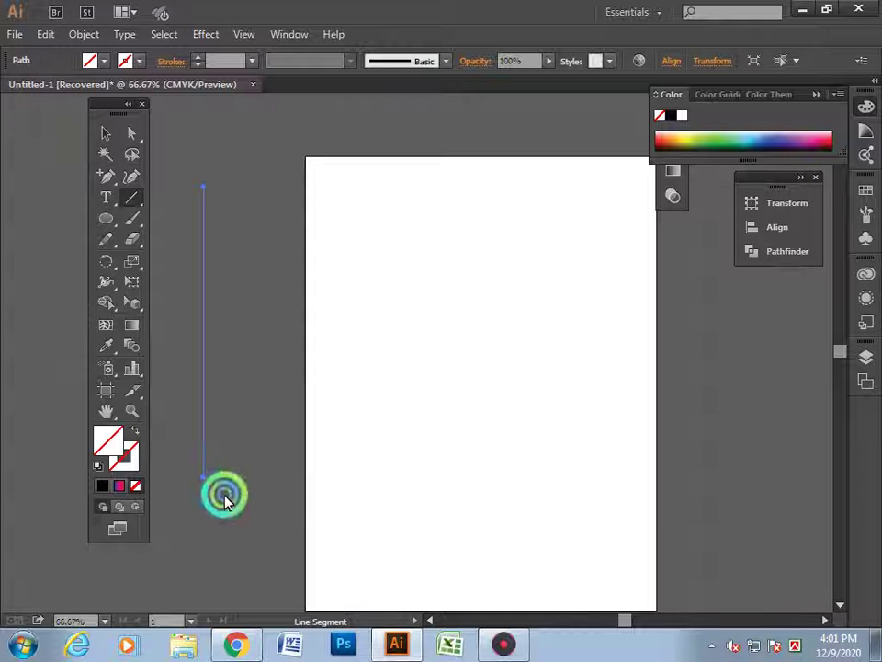
left_click(108, 133)
left_click(198, 301)
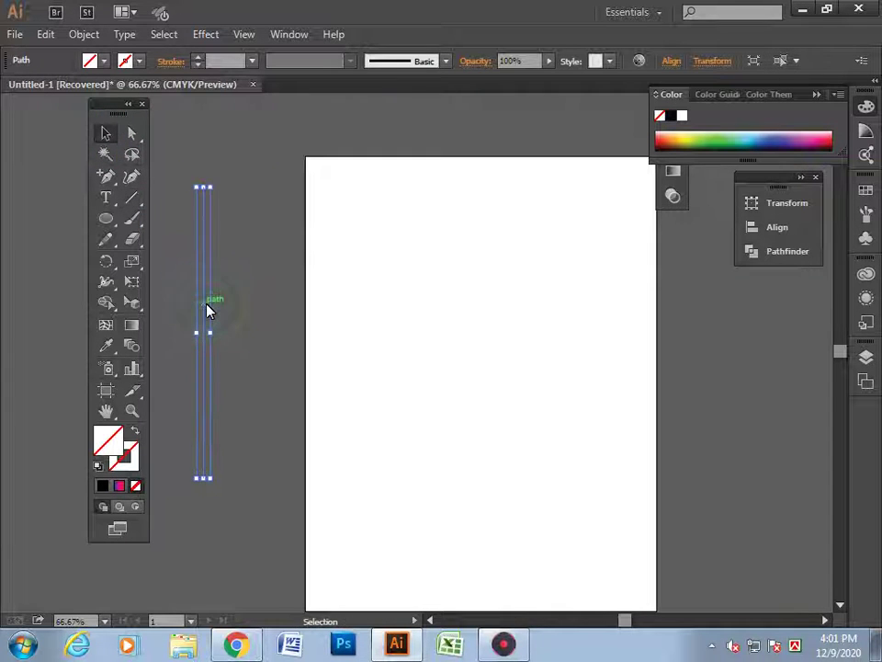
left_click(207, 305)
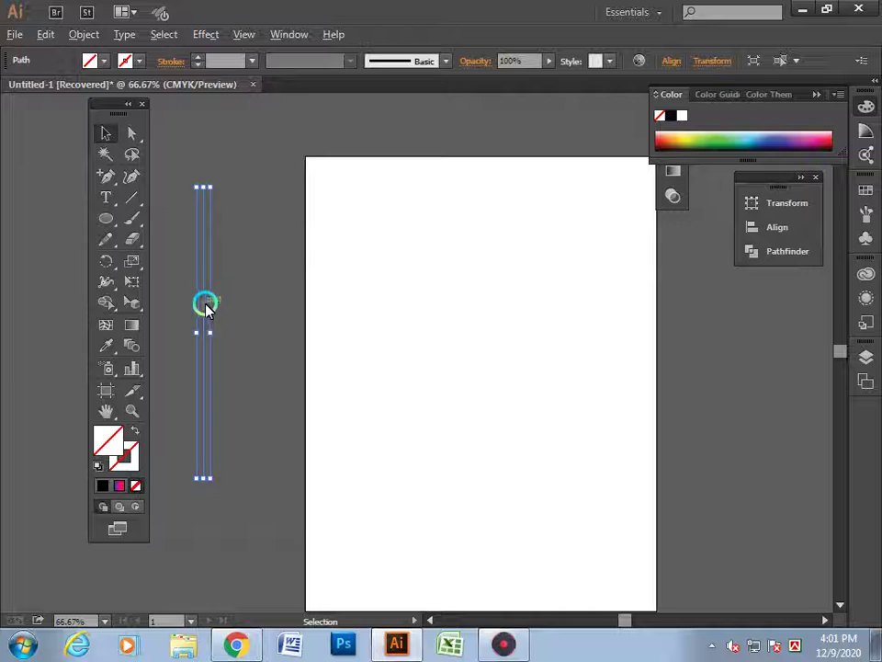
Copy the line to the artboard's right side and give both lines a black stroke.
mouse_move(207, 304)
left_mouse_down()
mouse_move(609, 319)
mouse_move(201, 332)
left_mouse_up()
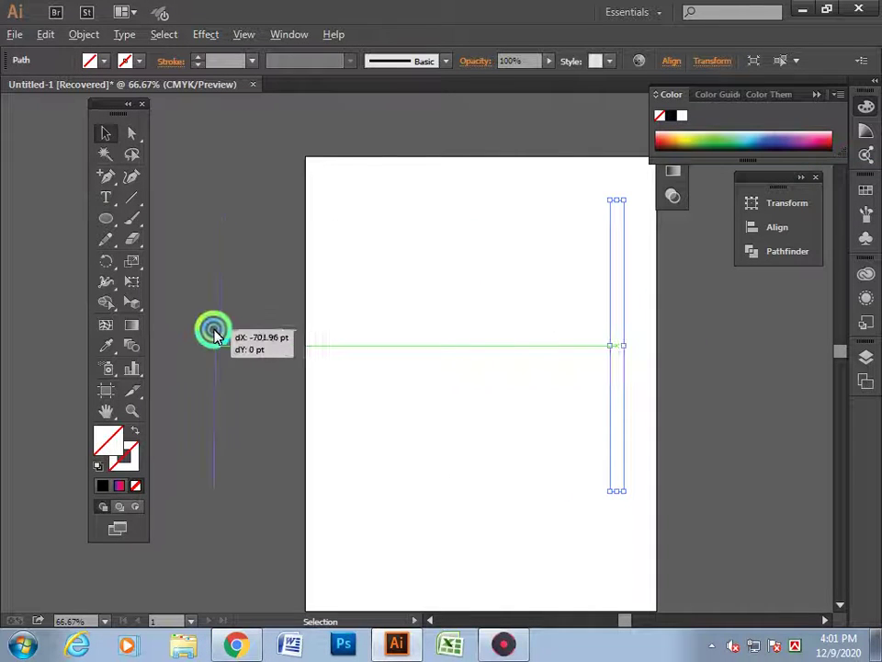
left_click(214, 310)
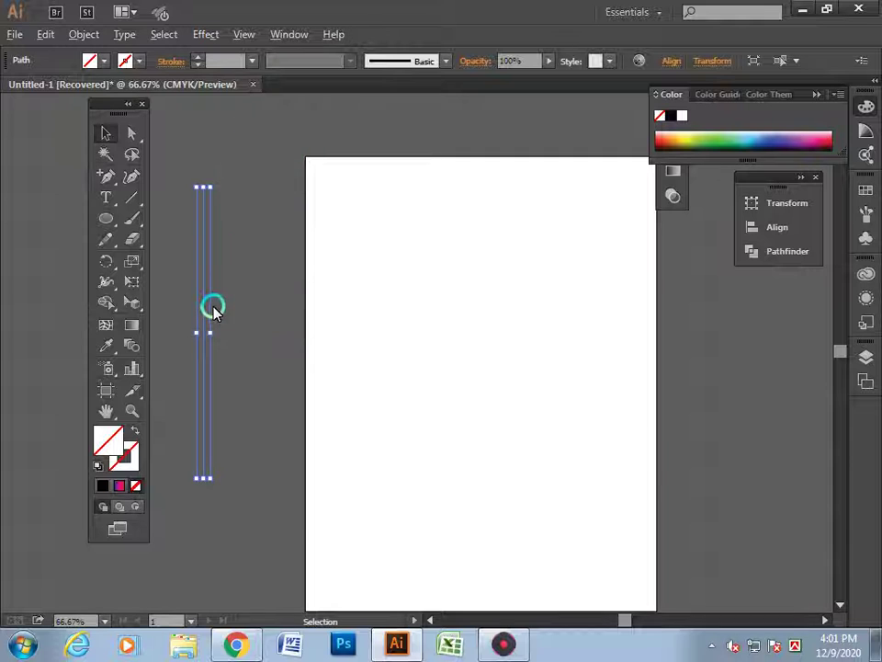
left_click_drag(355, 313, 608, 310)
left_click_drag(173, 184, 654, 475)
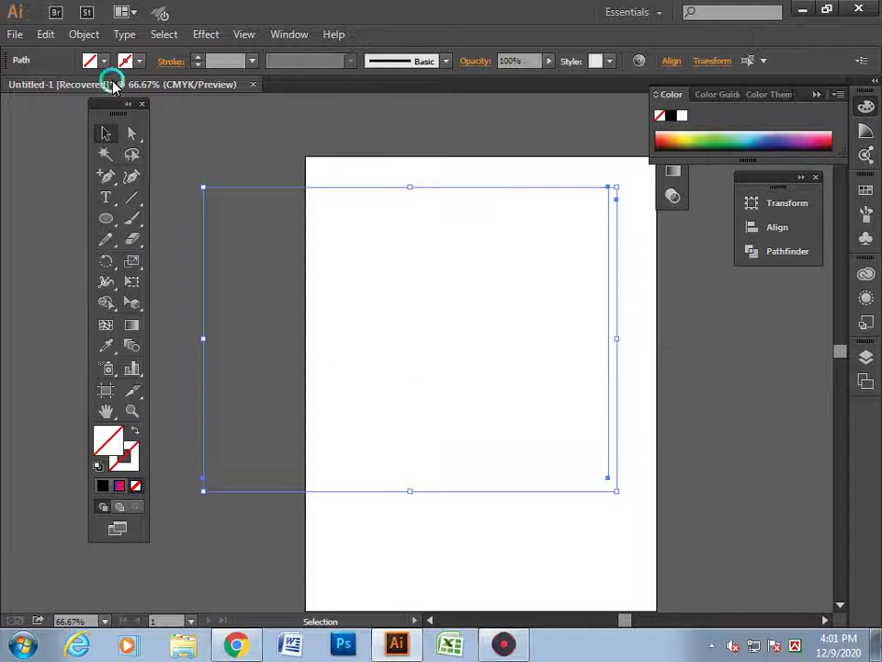
left_click(136, 62)
left_click(39, 88)
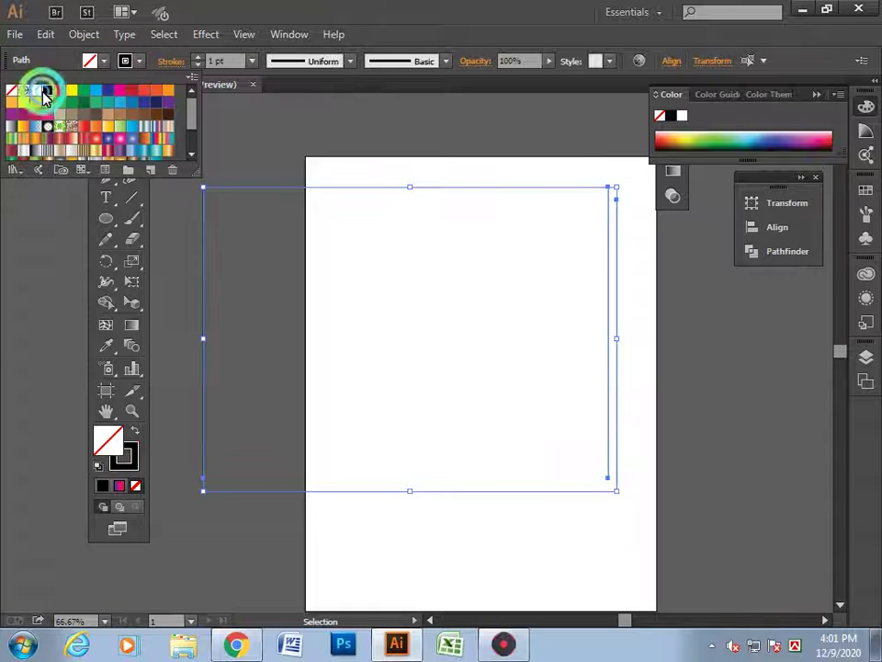
Check each line individually, then select both vertical lines together.
left_click(289, 131)
left_click(374, 409)
left_click(621, 381)
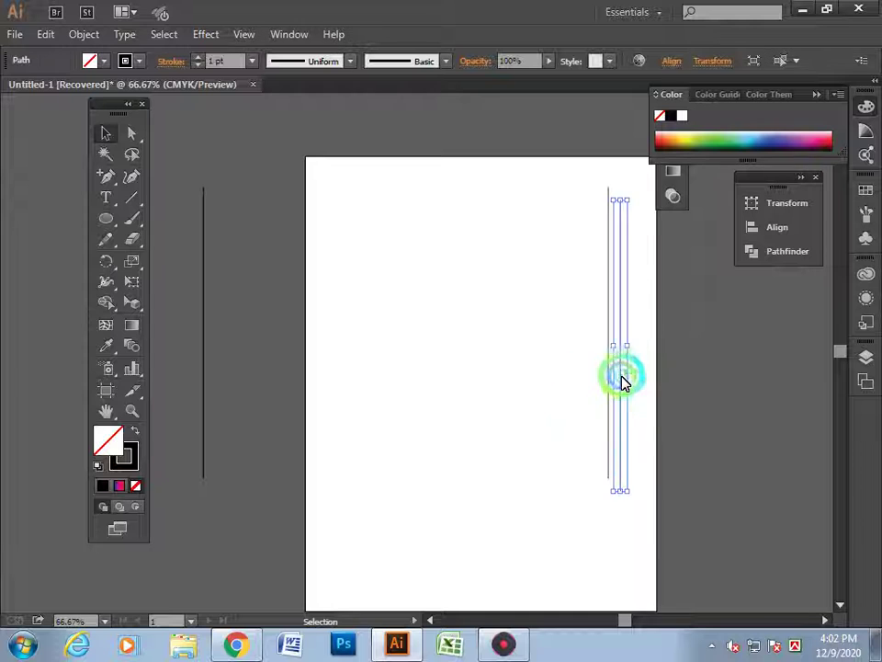
left_click(617, 390)
left_click(640, 445)
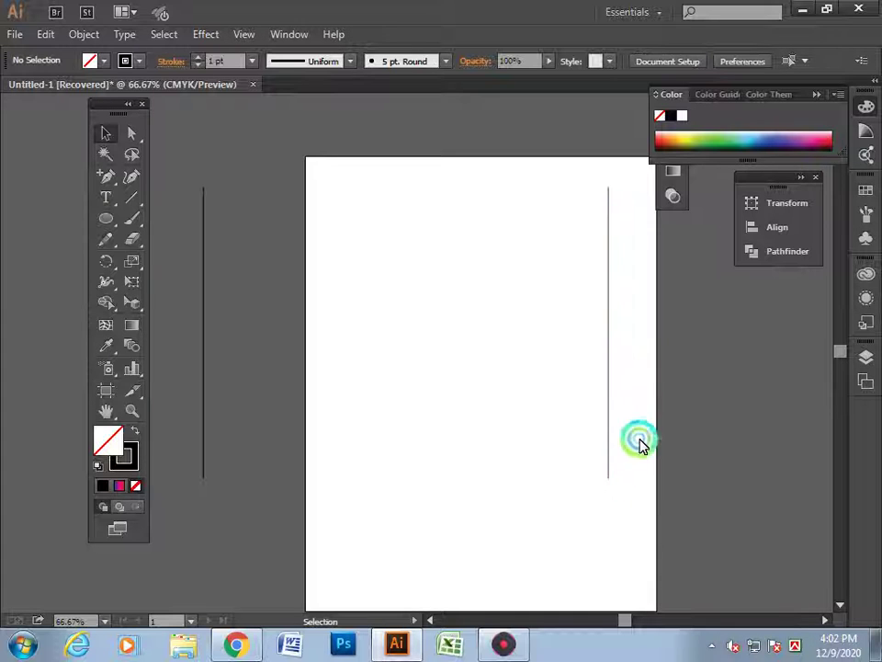
left_click(218, 307)
left_click(286, 327)
left_click(607, 331)
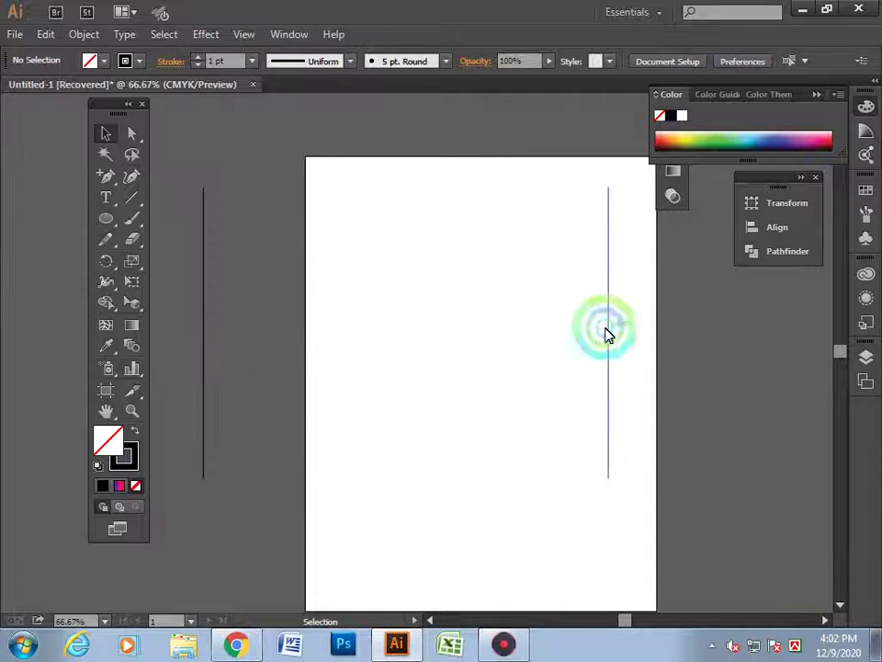
left_click(204, 331)
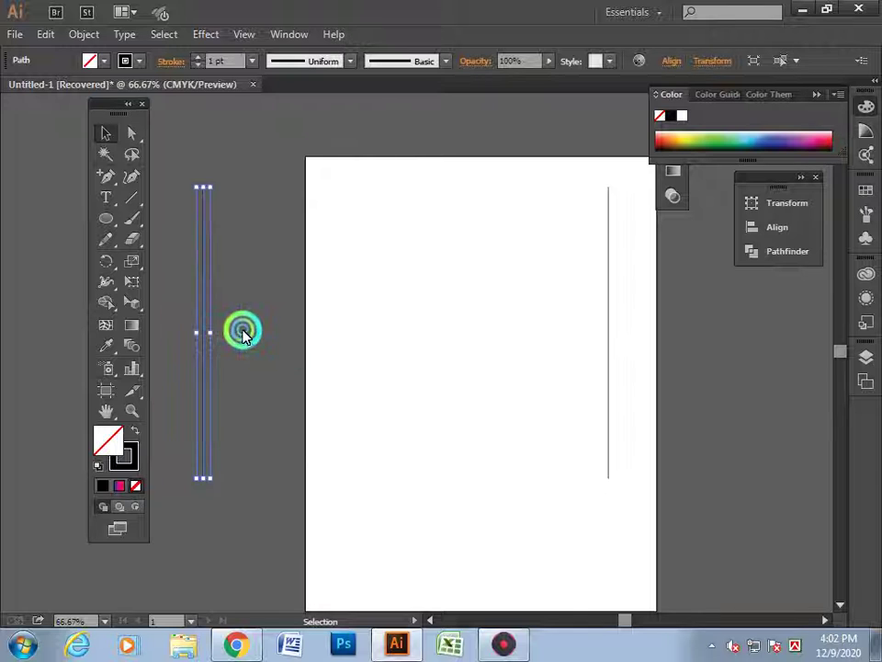
left_click(218, 202)
left_click_drag(624, 387, 617, 391)
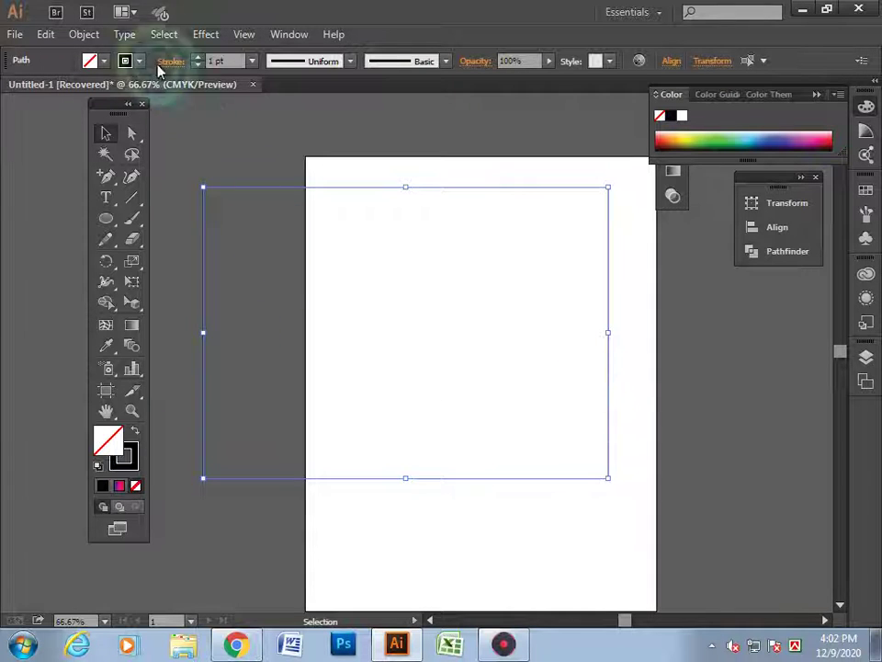
left_click(84, 34)
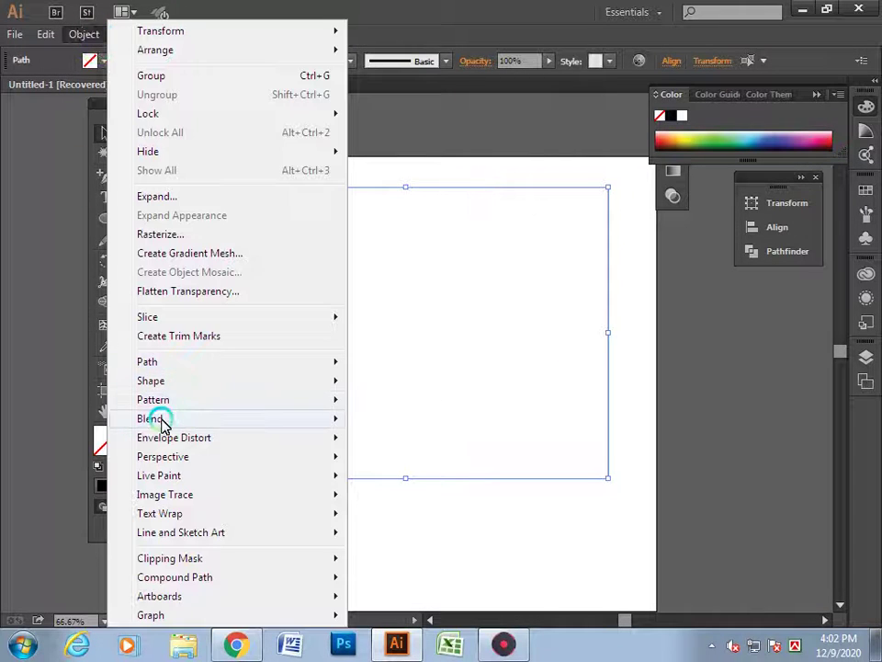
Blend the two black lines via Object > Blend > Make, then reselect the blend.
mouse_move(152, 418)
left_click(384, 418)
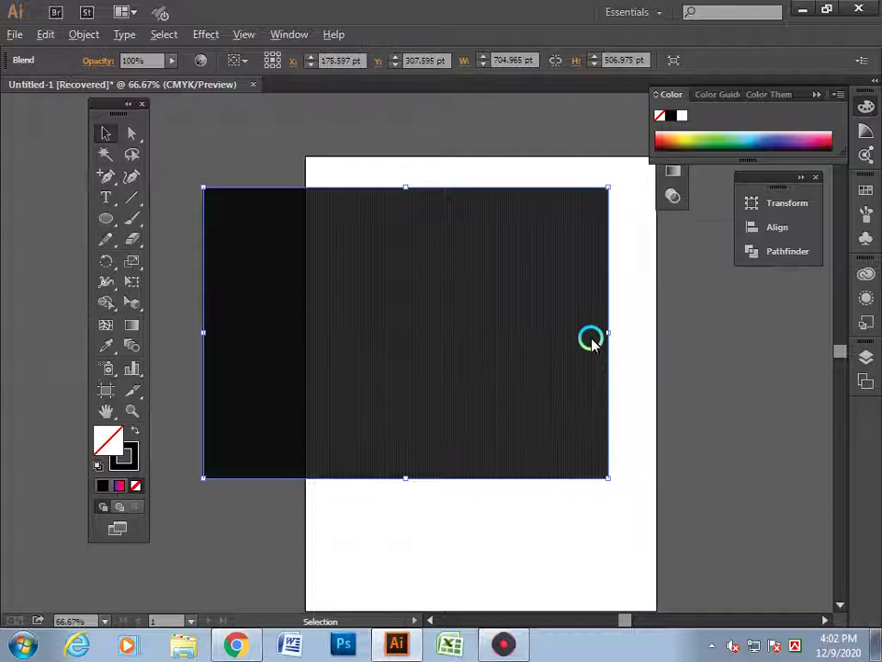
scroll(597, 339, "up", 5)
scroll(483, 419, "down", 3)
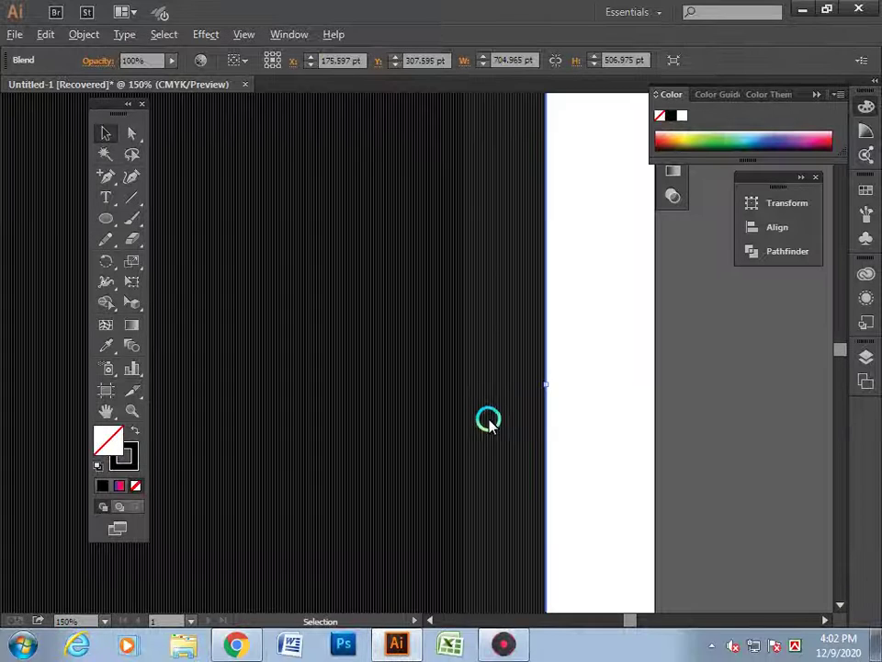
scroll(565, 402, "down", 2)
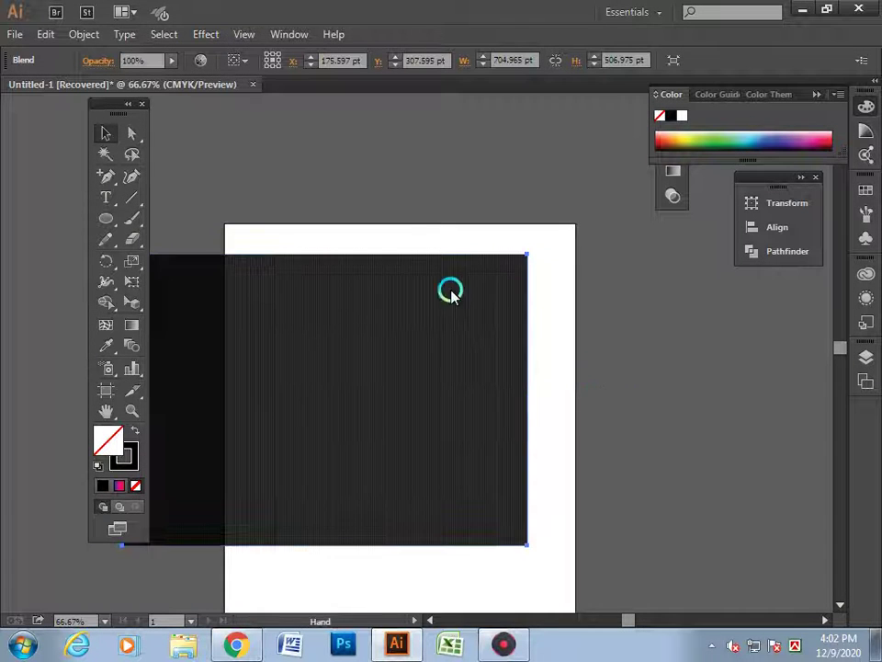
mouse_move(450, 292)
left_mouse_down()
mouse_move(492, 209)
mouse_move(462, 162)
left_mouse_up()
left_click(430, 137)
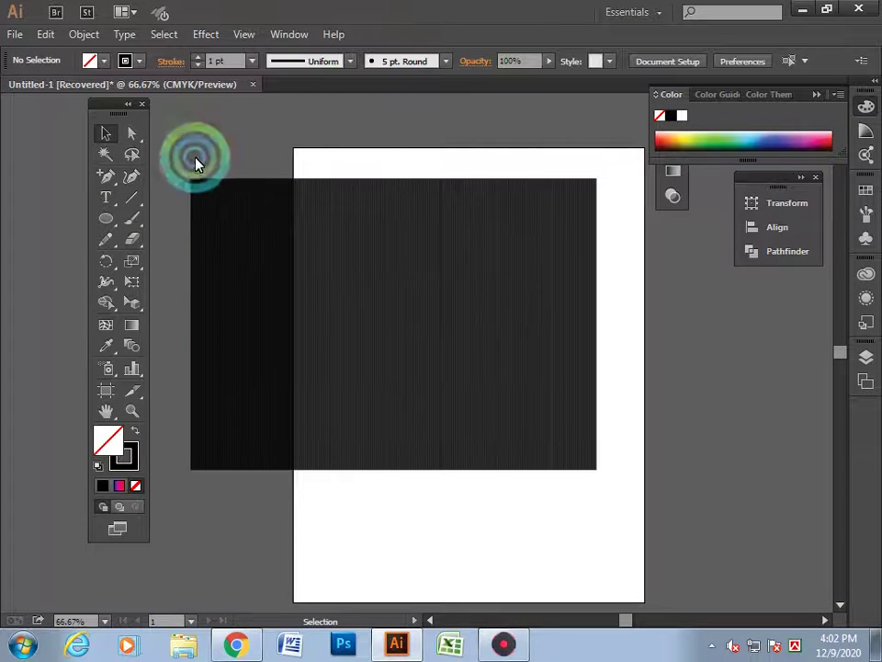
left_click_drag(196, 163, 604, 464)
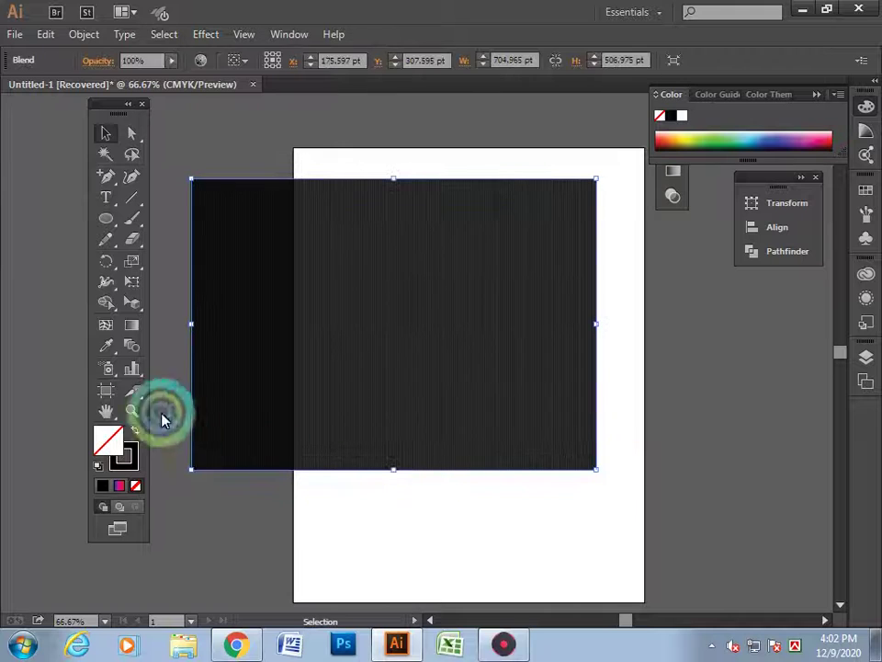
Set the line blend to 91 specified steps so thin separate stripes appear.
double_click(128, 347)
left_click(334, 451)
left_click(237, 493)
left_click(331, 467)
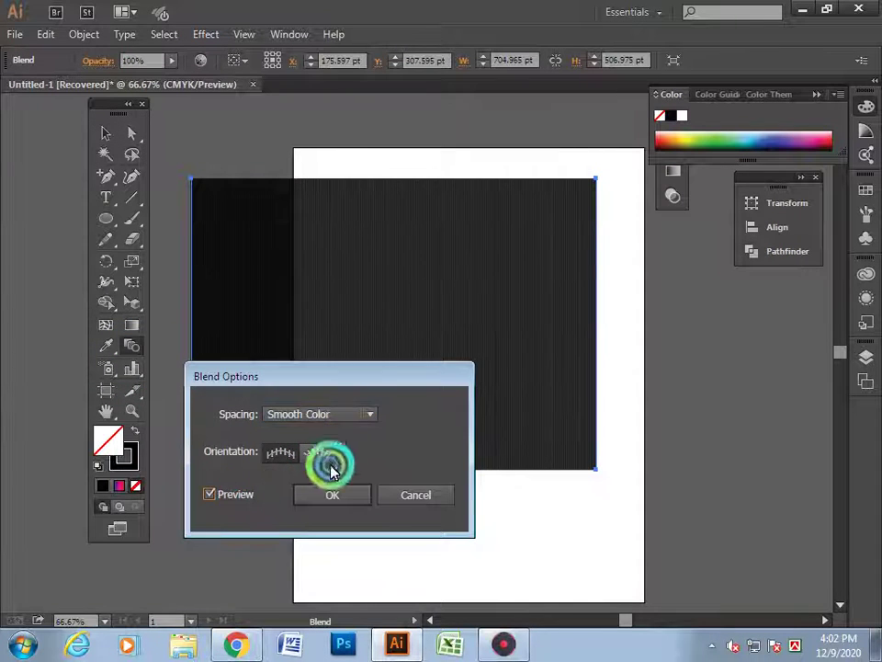
left_click(332, 413)
left_click(319, 451)
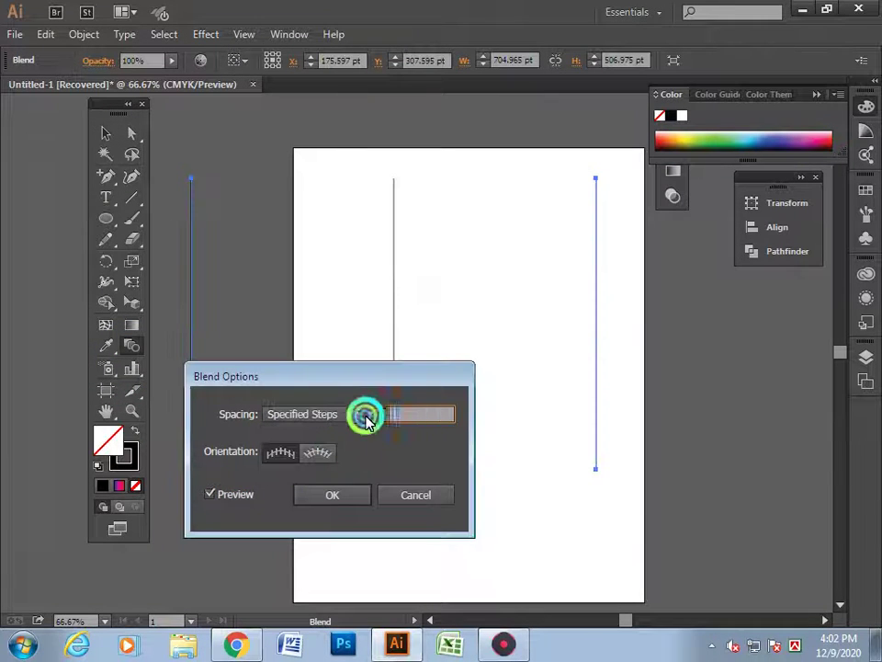
key("Up")
key("Up")
key("Up")
key("Up")
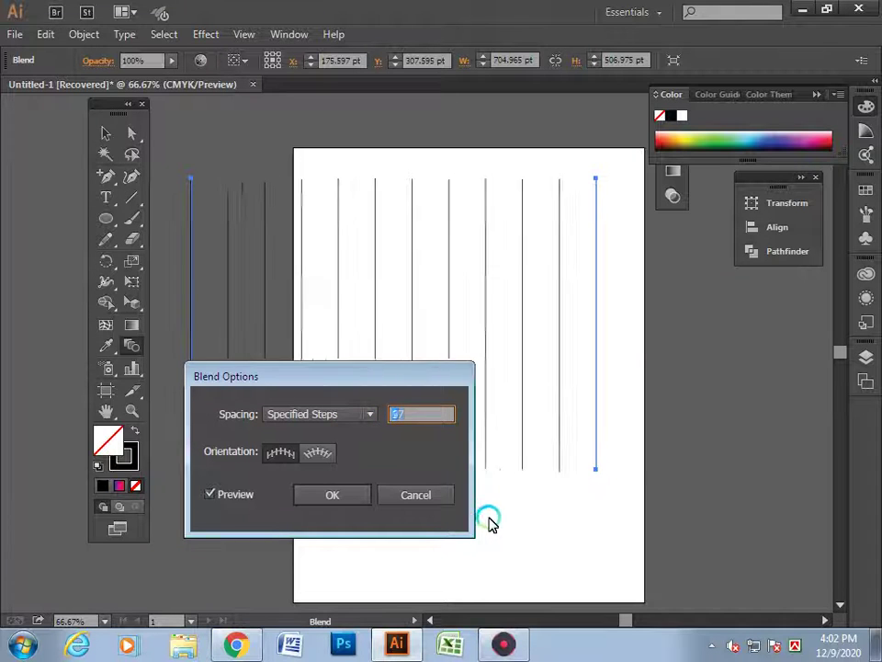
key("Up")
key("Up")
key("Up")
key("Up")
key("Up")
key("Up")
key("Up")
key("Up")
key("Up")
key("Up")
key("Up")
key("Up")
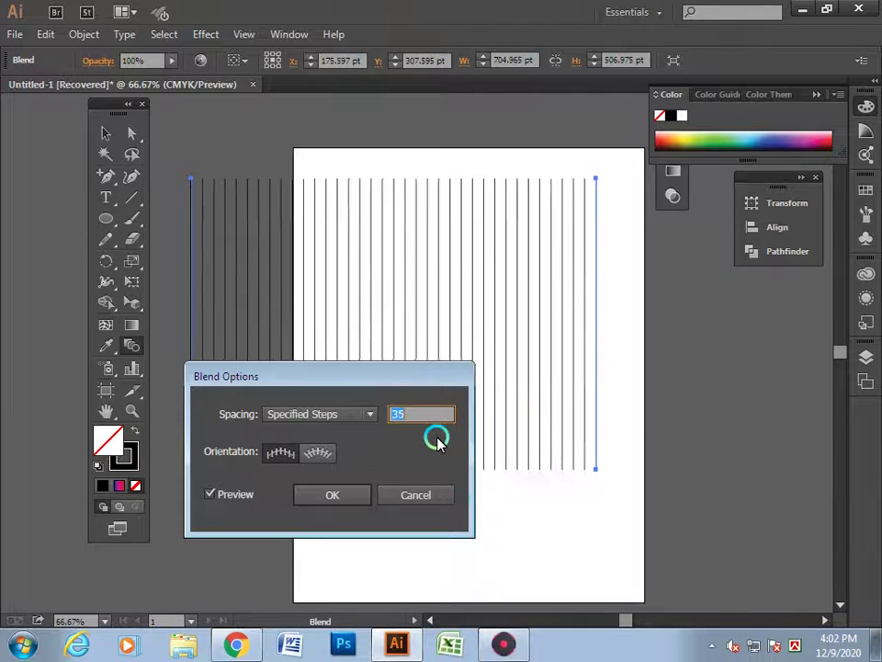
key("Up")
key("Up")
key("Up")
key("Up")
key("Up")
key("Up")
key("Up")
key("Up")
key("Up")
key("Up")
key("Up")
key("Up")
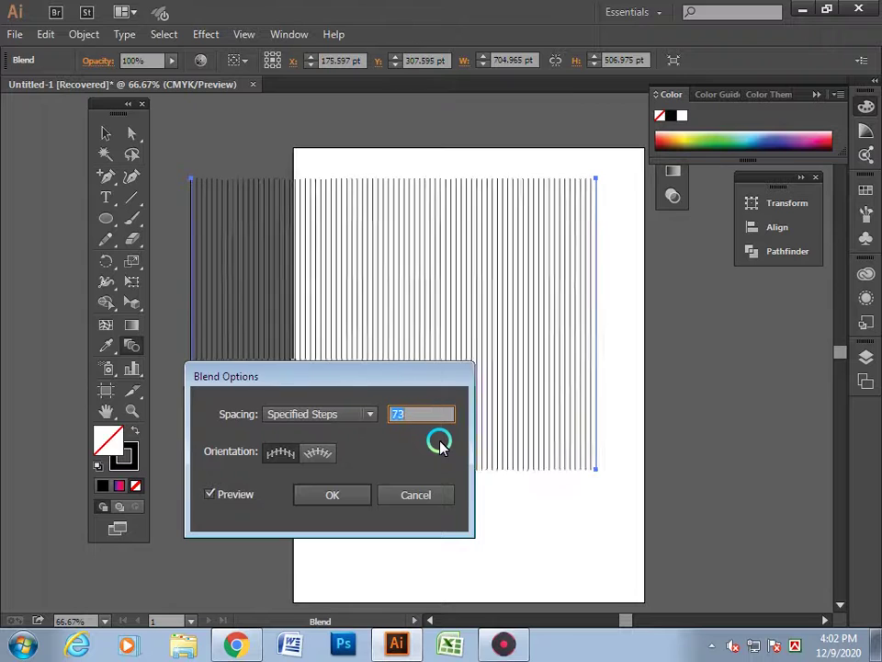
key("Up")
key("Up")
key("Up")
key("Up")
key("Up")
key("Up")
key("Up")
key("Up")
key("Up")
key("Up")
key("Up")
key("Up")
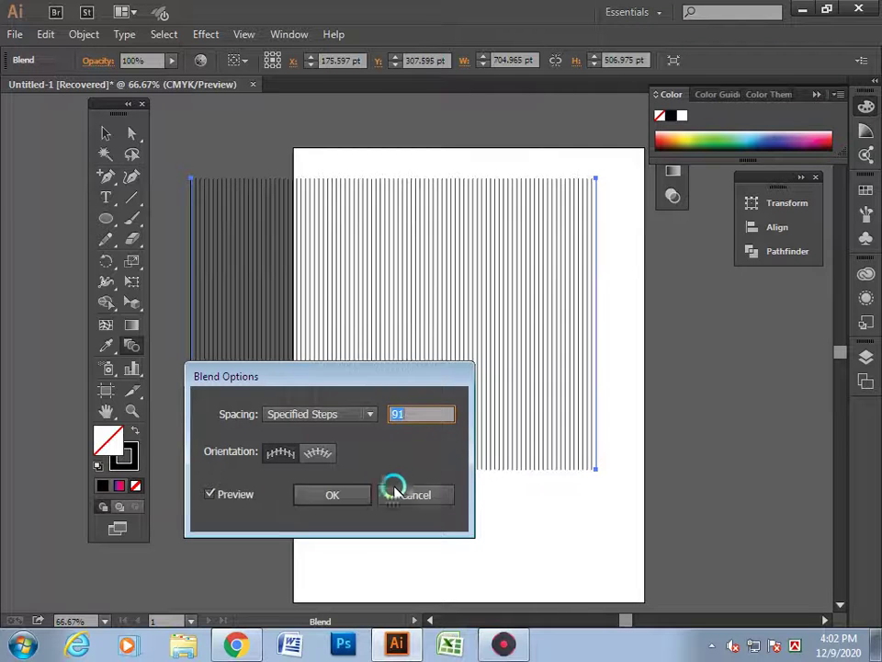
left_click(348, 494)
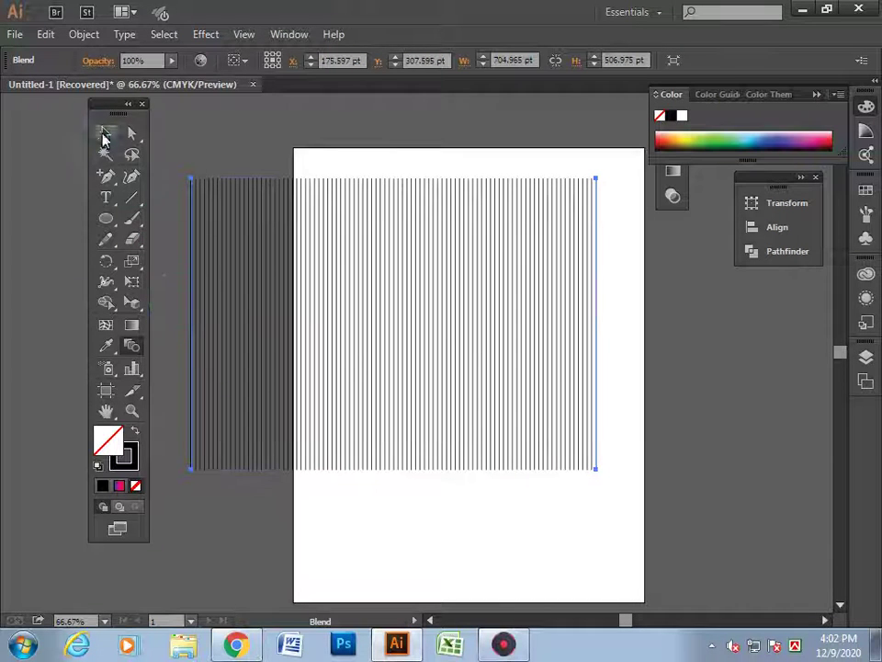
Move the line blend right onto the artboard.
left_click(163, 133)
left_click(429, 386)
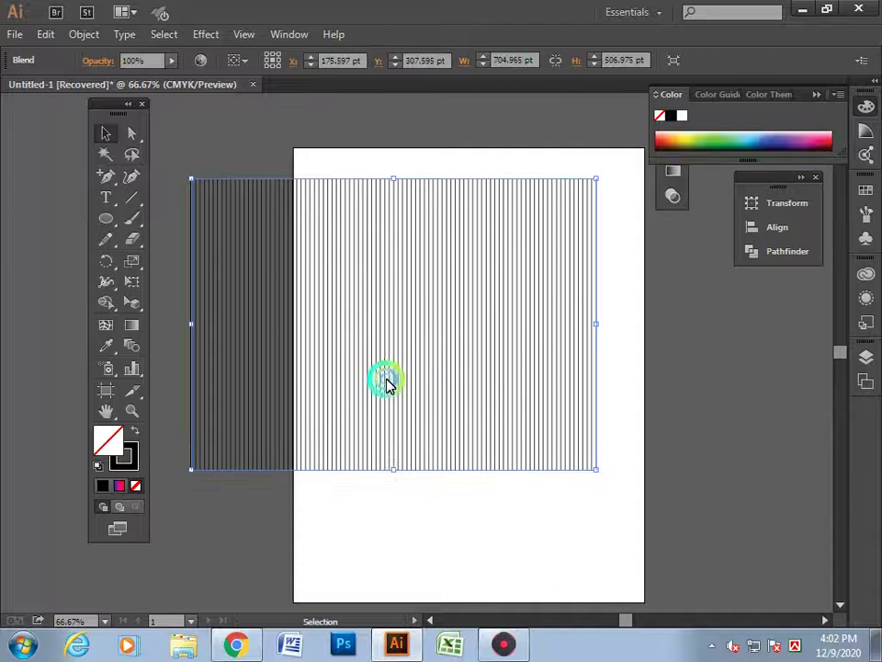
mouse_move(386, 381)
left_mouse_down()
mouse_move(465, 404)
mouse_move(399, 369)
mouse_move(403, 394)
mouse_move(255, 510)
left_mouse_up()
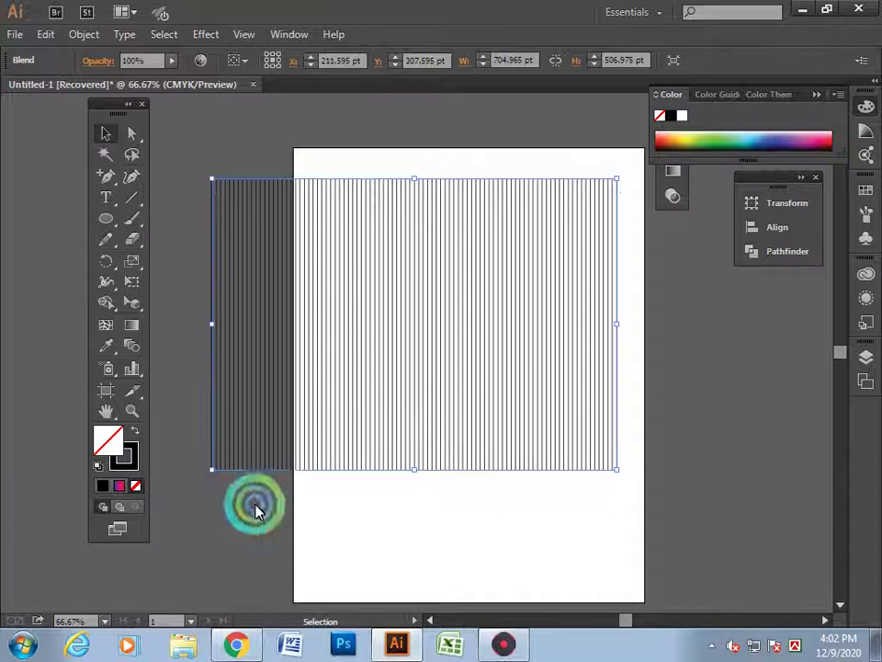
left_click(256, 509)
left_click_drag(257, 363, 293, 359)
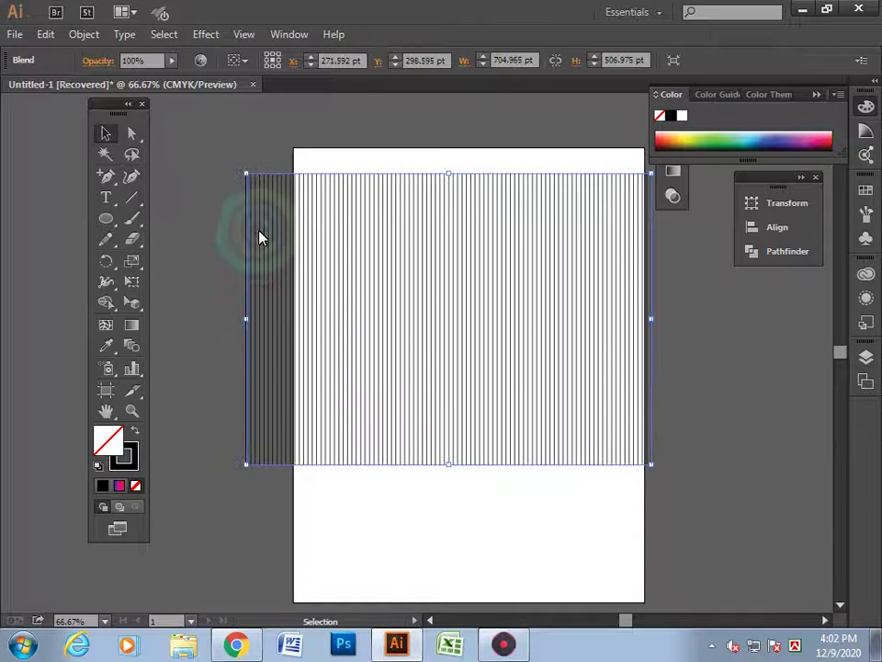
Drag the blend's bottom anchor down to fan the lines toward the lower centre.
left_click(132, 133)
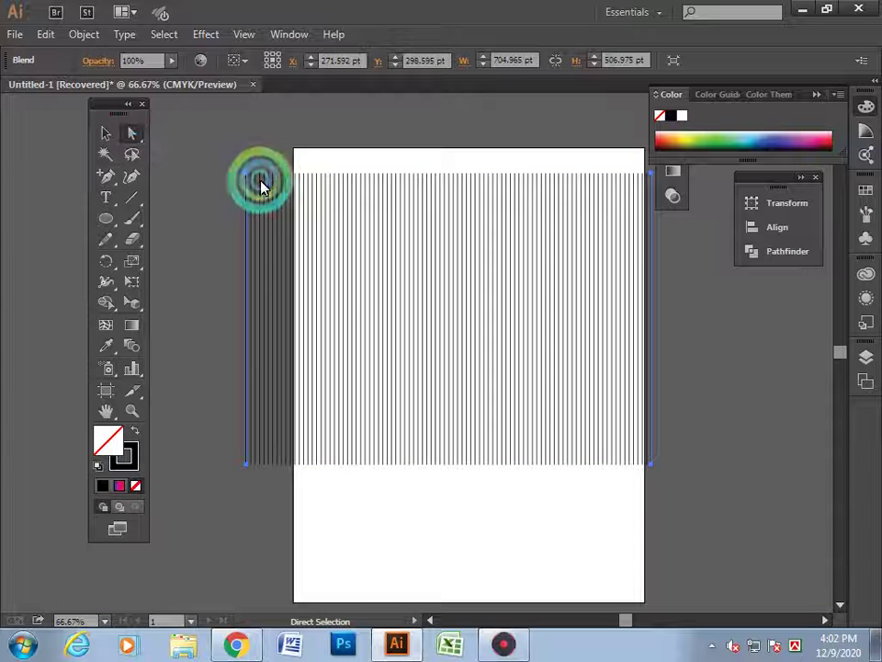
mouse_move(247, 174)
left_mouse_down()
mouse_move(279, 179)
mouse_move(207, 181)
mouse_move(313, 191)
mouse_move(452, 268)
mouse_move(447, 259)
mouse_move(463, 479)
left_mouse_up()
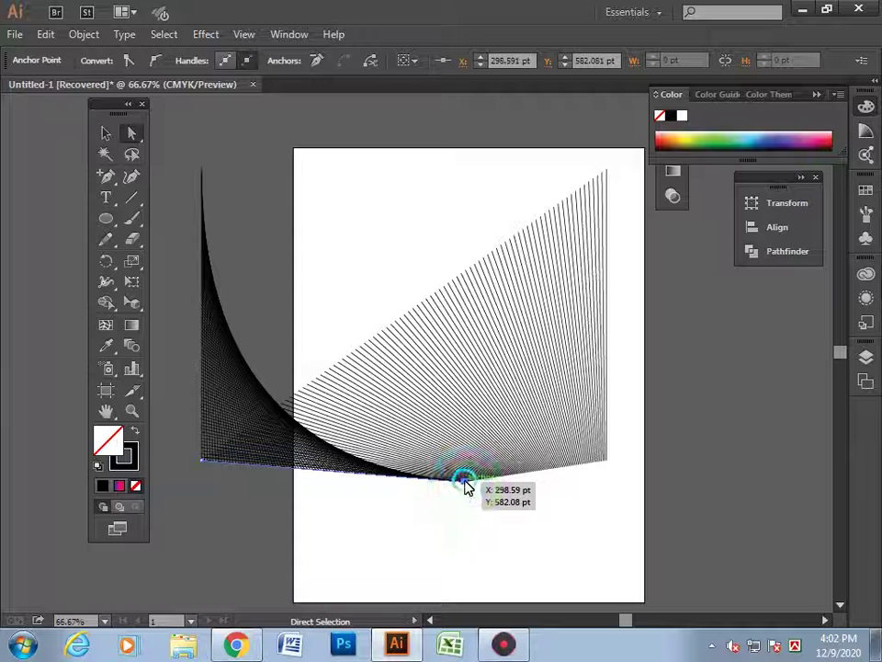
left_click_drag(464, 487, 465, 546)
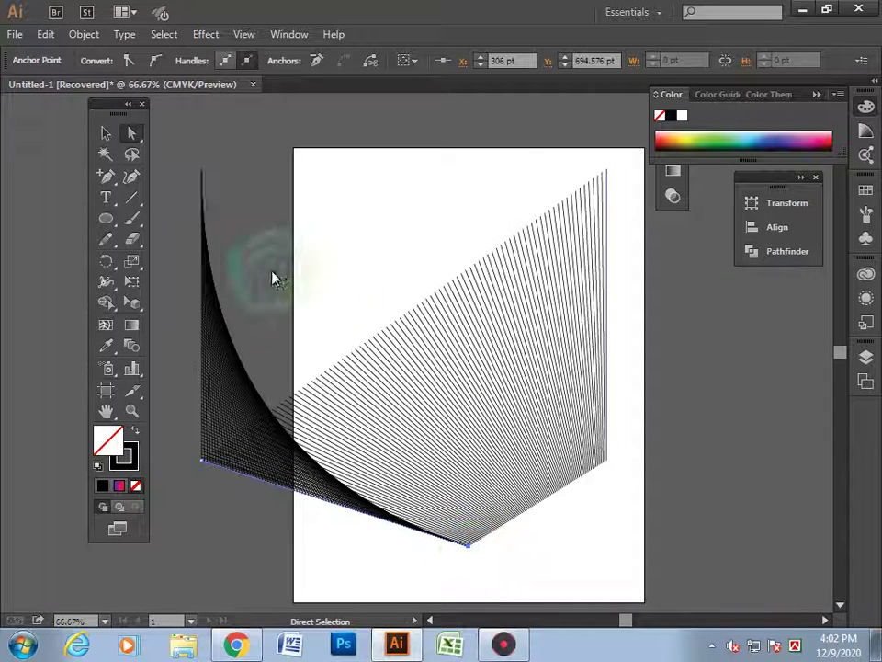
left_click(367, 215)
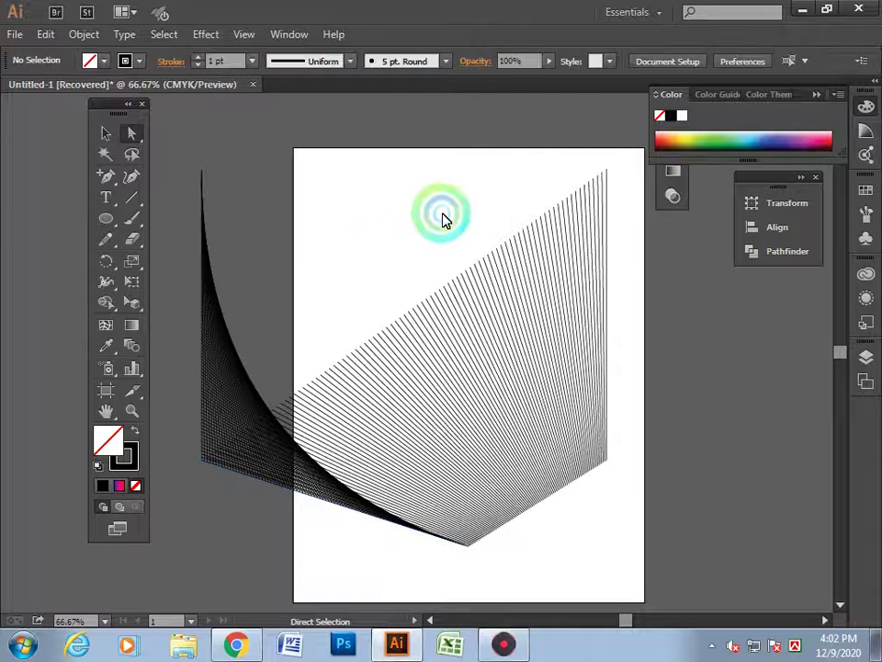
left_click(439, 306)
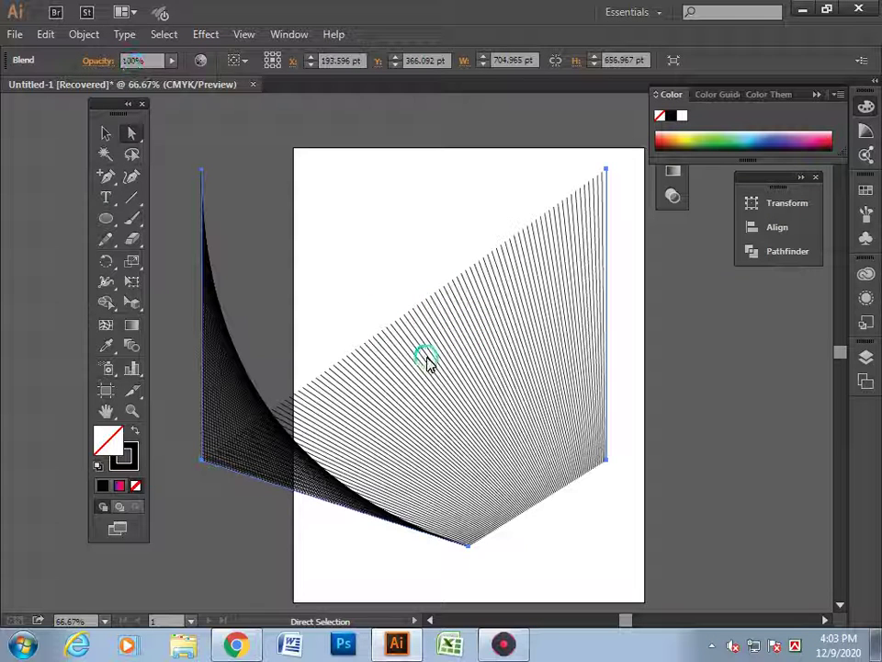
Apply the blue-pink-red gradient to the fan's stroke and set its fill to None.
left_click(115, 486)
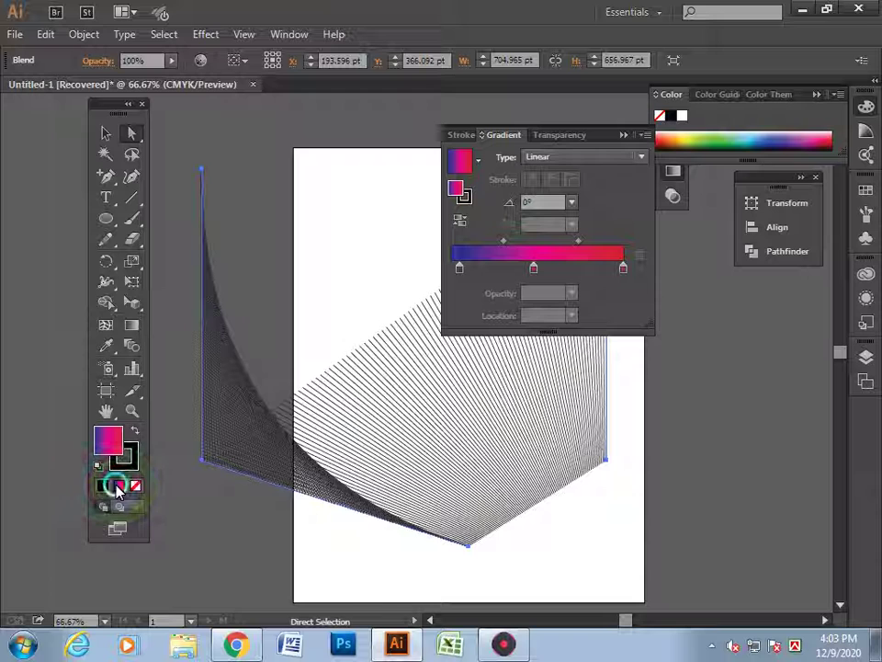
left_click(125, 454)
left_click(120, 485)
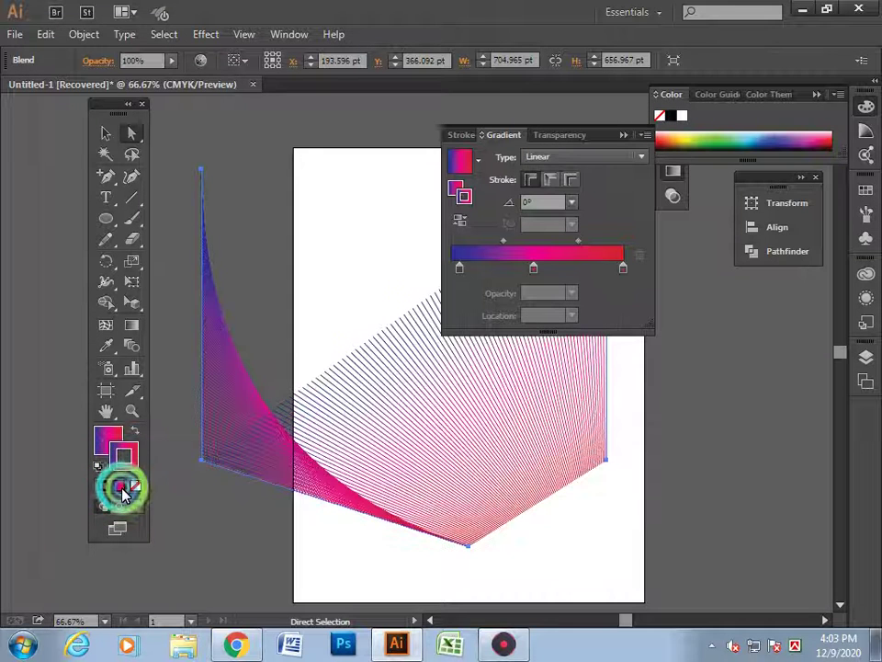
left_click(264, 505)
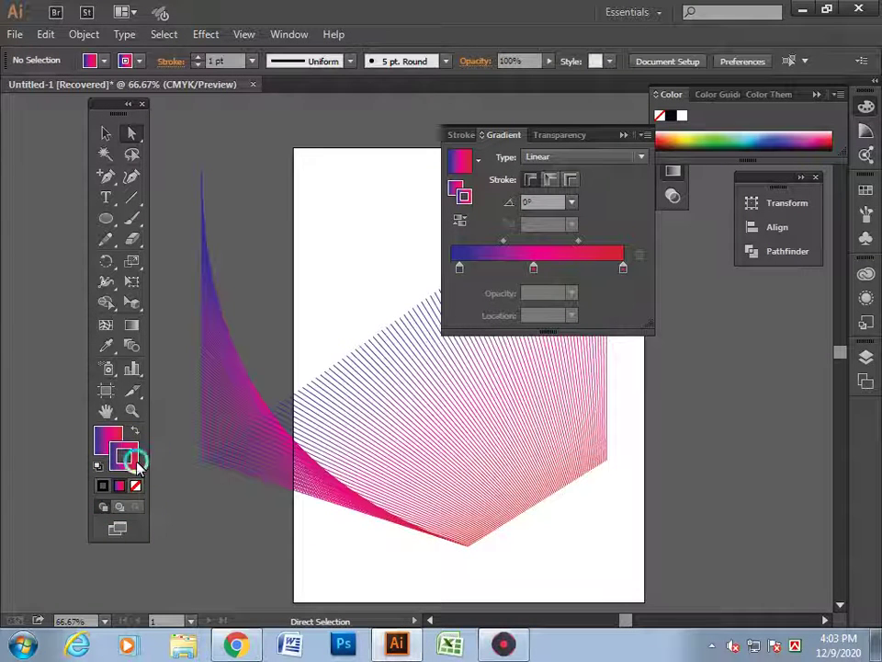
left_click(101, 440)
left_click(135, 485)
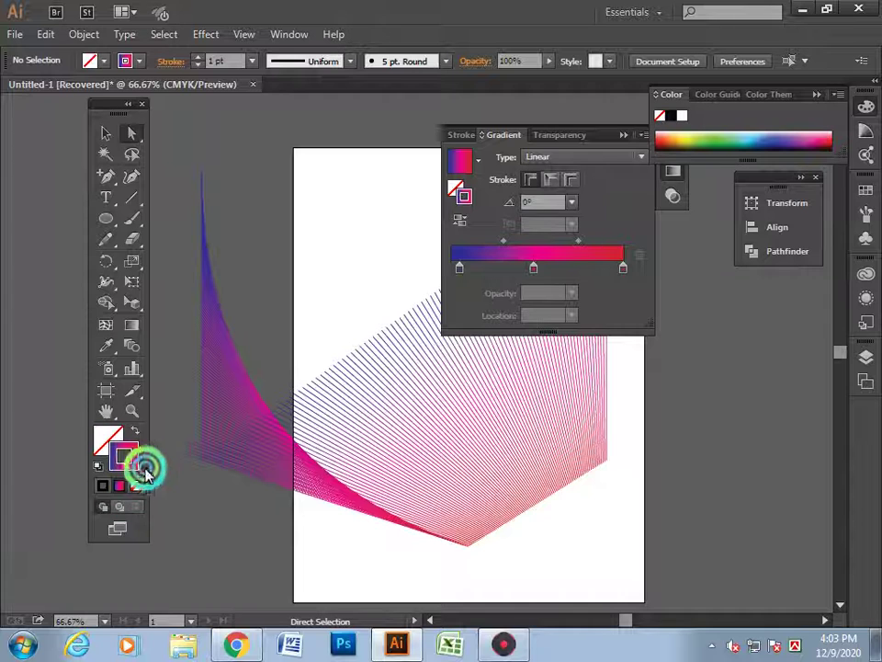
left_click(328, 484)
Pull the fan's bottom point lower and move the blend down the artboard.
left_click(464, 424)
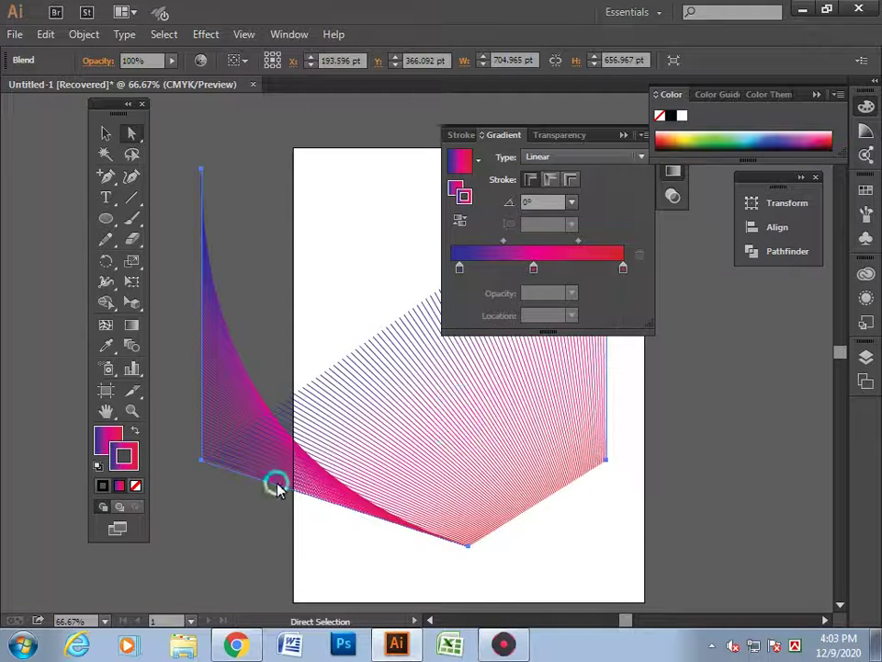
left_click(426, 294)
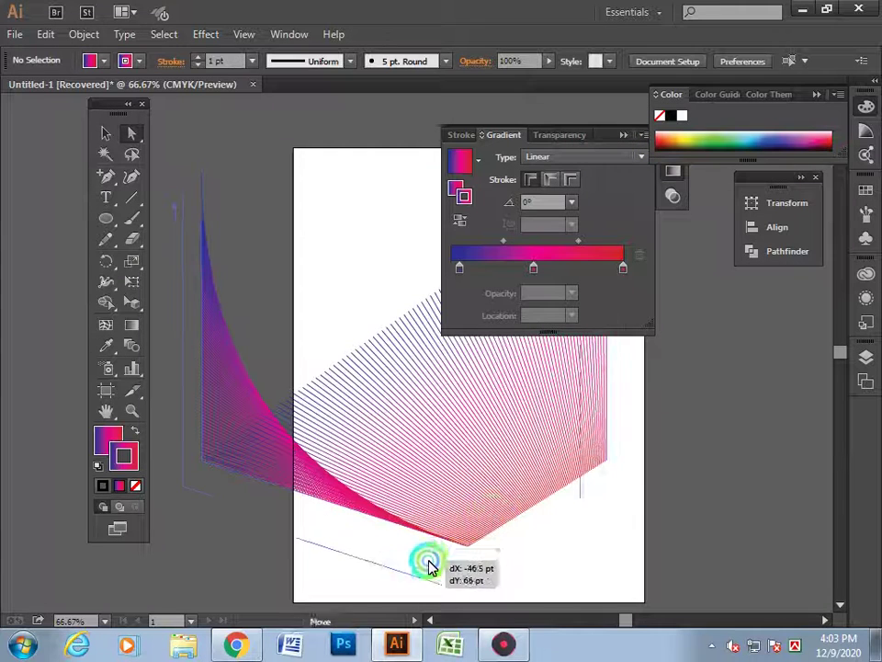
mouse_move(493, 524)
left_mouse_down()
mouse_move(445, 551)
mouse_move(487, 542)
mouse_move(478, 574)
left_mouse_up()
left_click(240, 579)
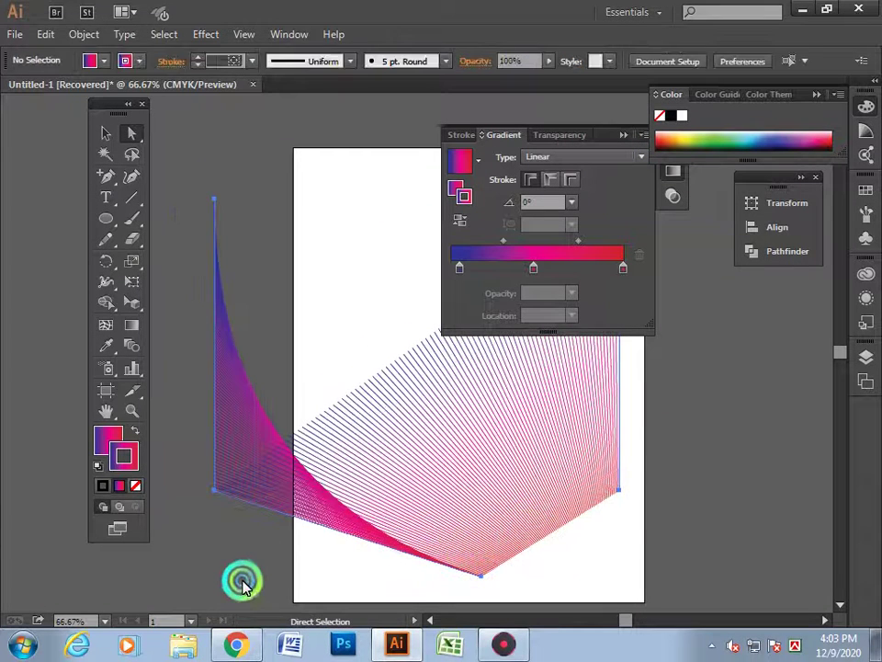
left_click(667, 312)
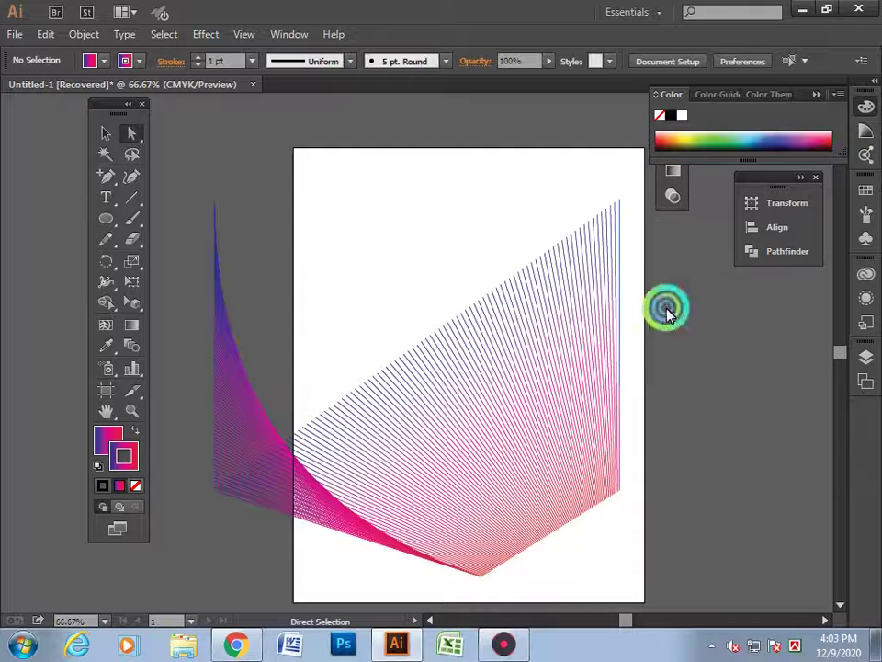
mouse_move(545, 417)
left_mouse_down()
mouse_move(546, 513)
mouse_move(527, 380)
mouse_move(511, 465)
left_mouse_up()
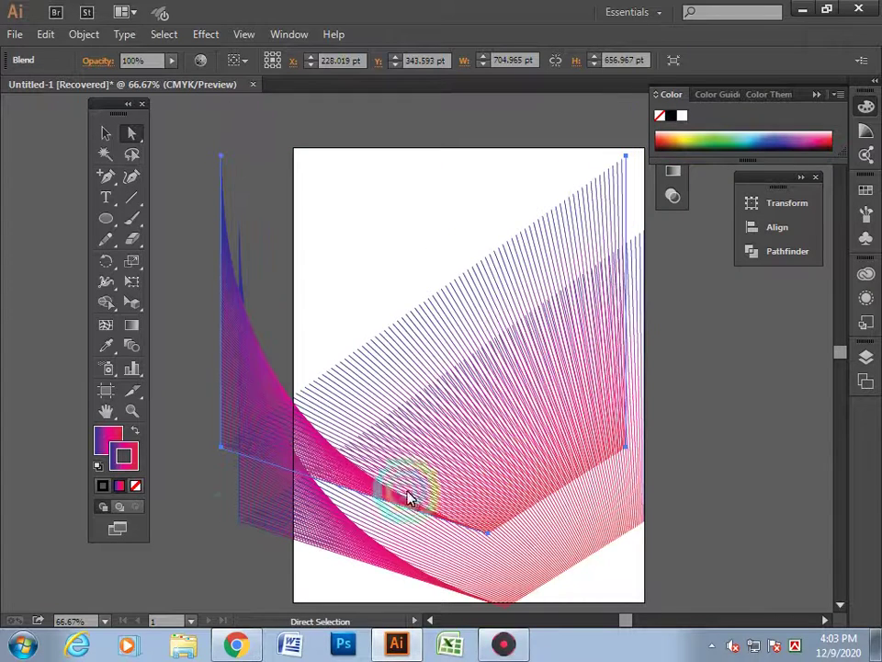
Drag a blend anchor left to reshape the fan, then move the blend up the artboard.
left_click(226, 534)
mouse_move(374, 497)
left_mouse_down()
mouse_move(266, 344)
mouse_move(294, 363)
left_mouse_up()
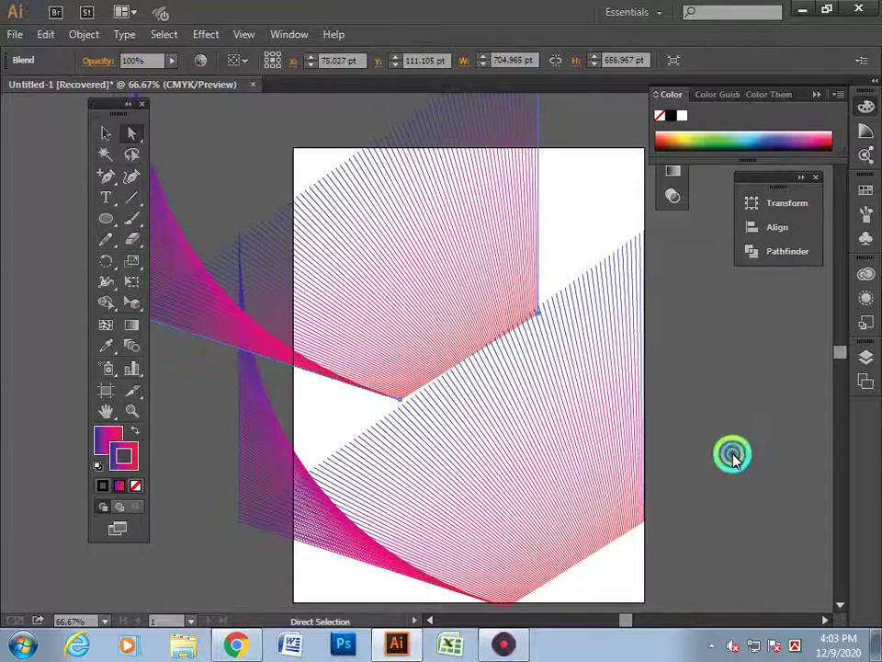
left_click(732, 455)
left_click(449, 349)
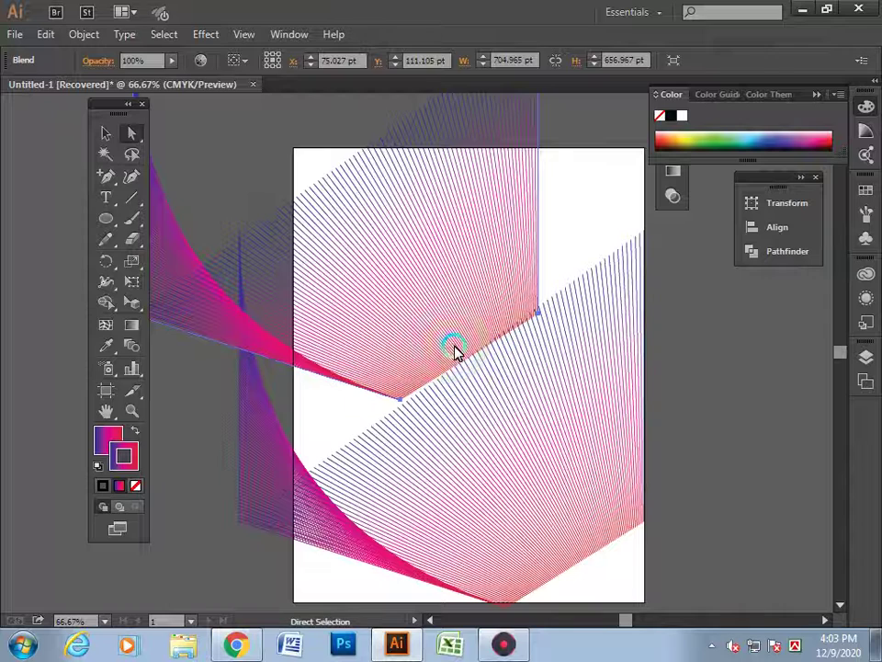
left_click_drag(558, 448, 552, 341)
left_click(698, 482)
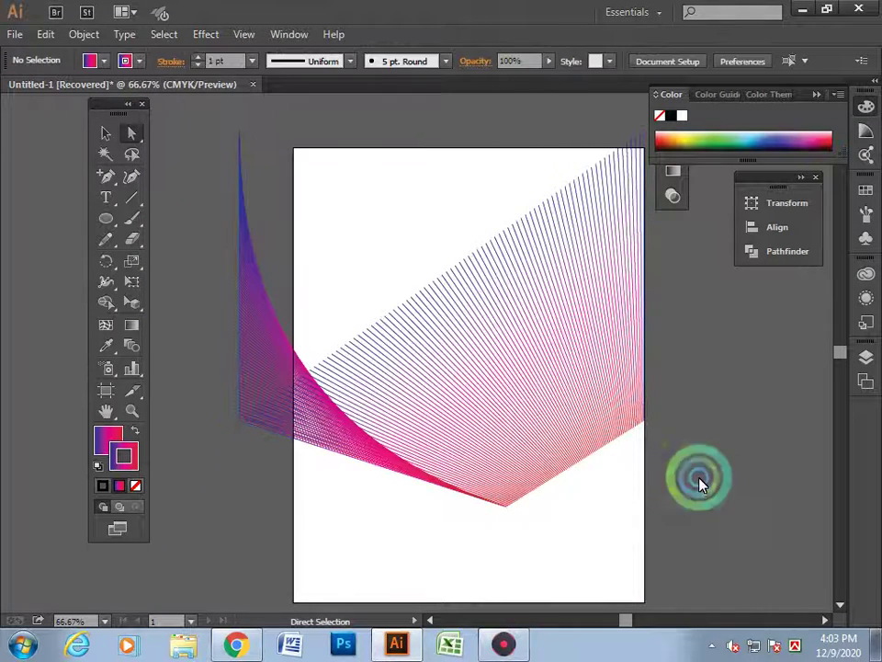
Move the fan blend up-left, then back down-right toward the lower middle.
scroll(629, 475, "down", 1)
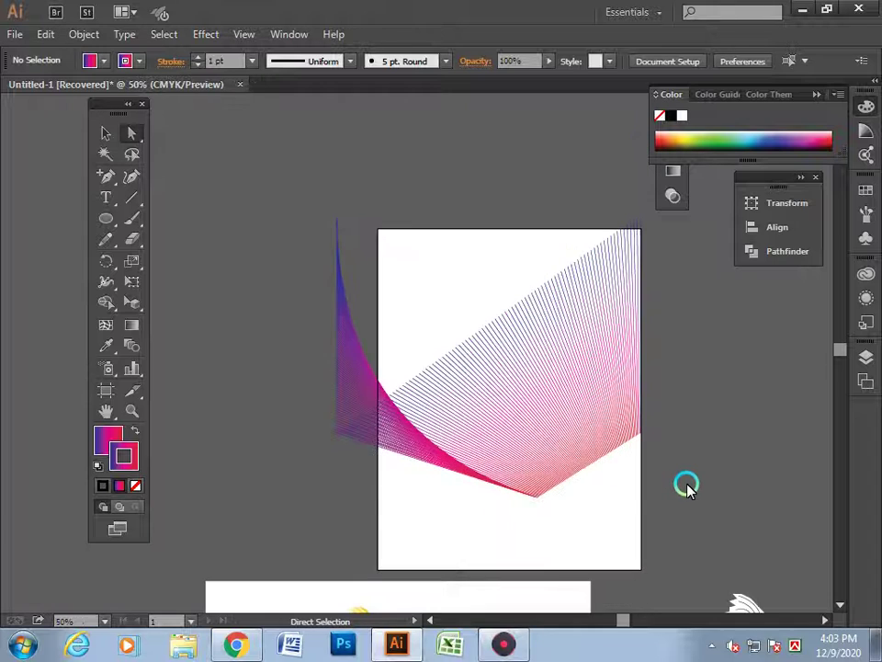
mouse_move(542, 466)
left_mouse_down()
mouse_move(415, 335)
mouse_move(433, 356)
left_mouse_up()
left_click(344, 443)
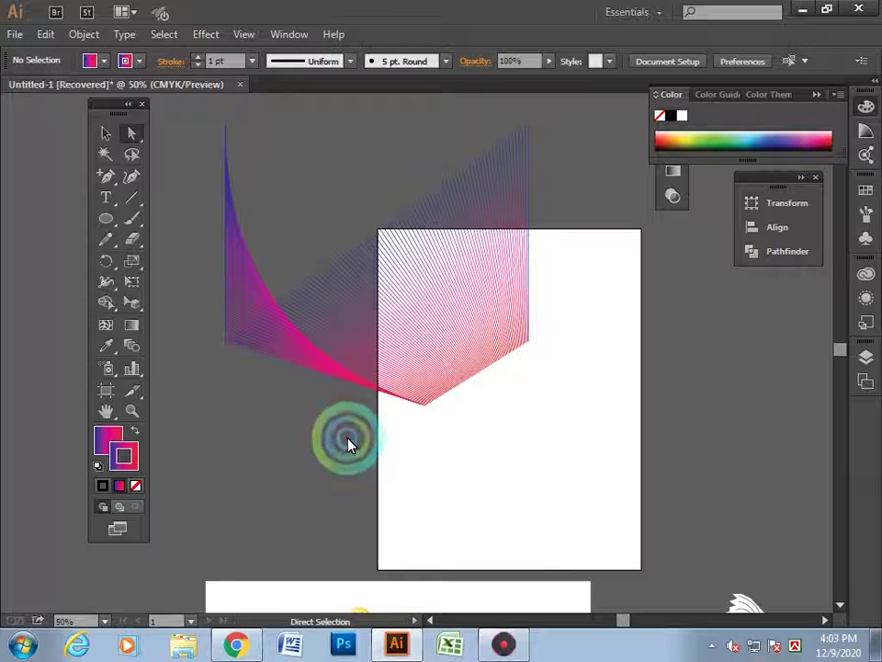
left_click_drag(346, 351, 395, 397)
left_click(719, 469)
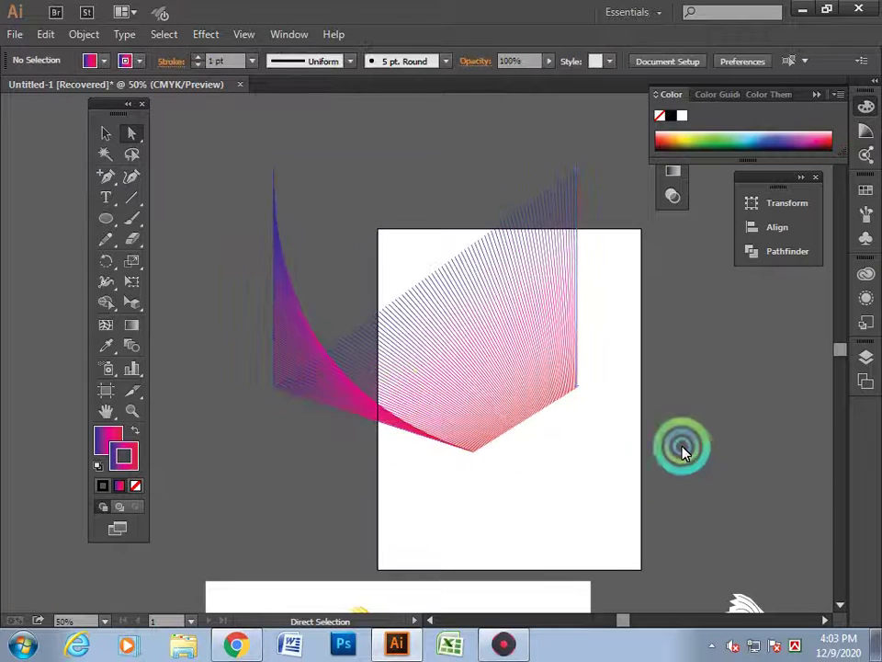
Check the placement with pan and zoom, shifting the blend slightly right to bottom-centre.
mouse_move(675, 426)
left_mouse_down()
mouse_move(621, 419)
mouse_move(634, 415)
left_mouse_up()
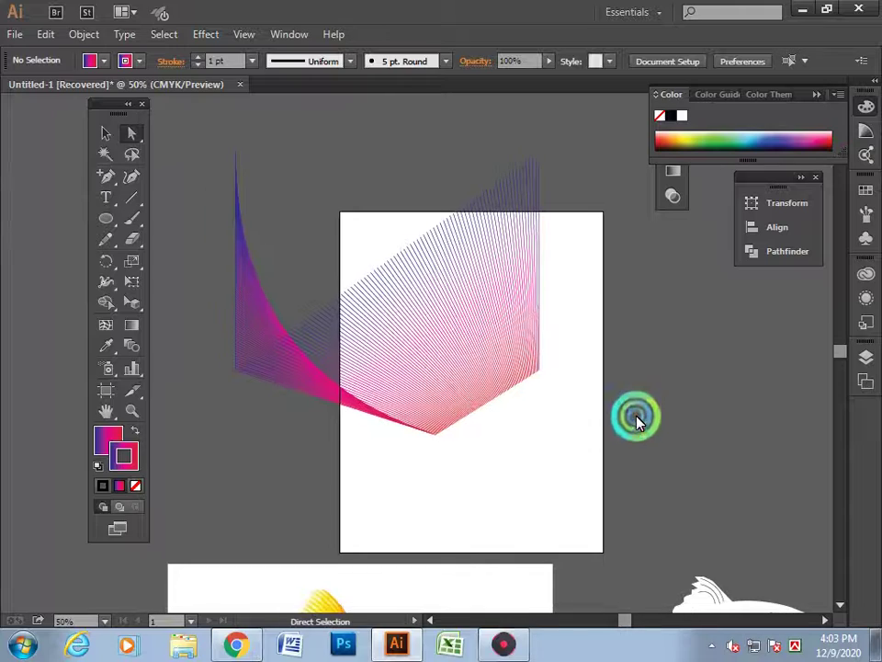
scroll(426, 378, "up", 2, "alt")
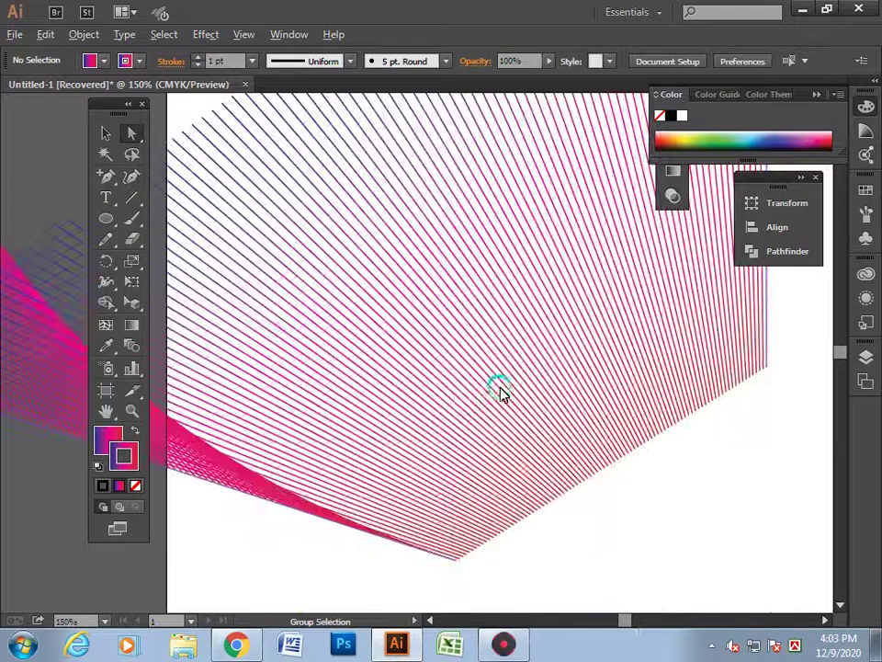
scroll(474, 425, "down", 2, "alt")
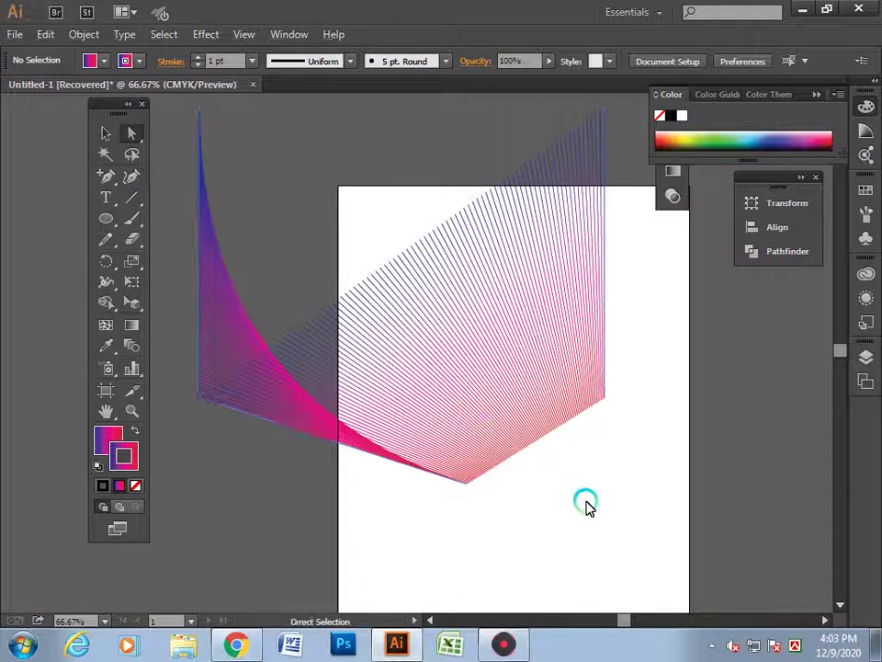
left_click_drag(438, 439, 491, 452)
scroll(676, 468, "up", 3)
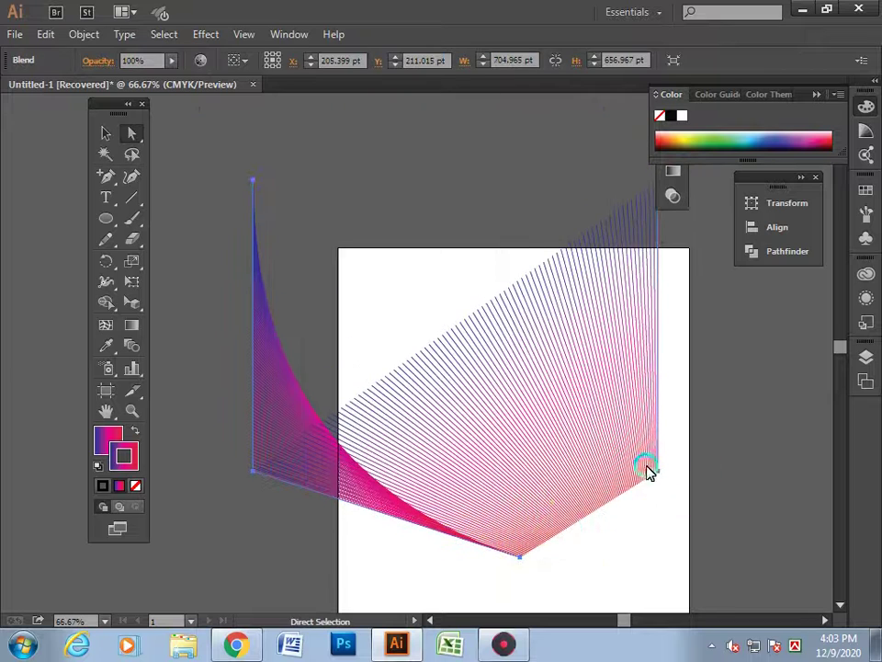
Undo back to the curved-wedge fan shape, deleting the blend and restoring it with Ctrl+Z.
key("ctrl+z")
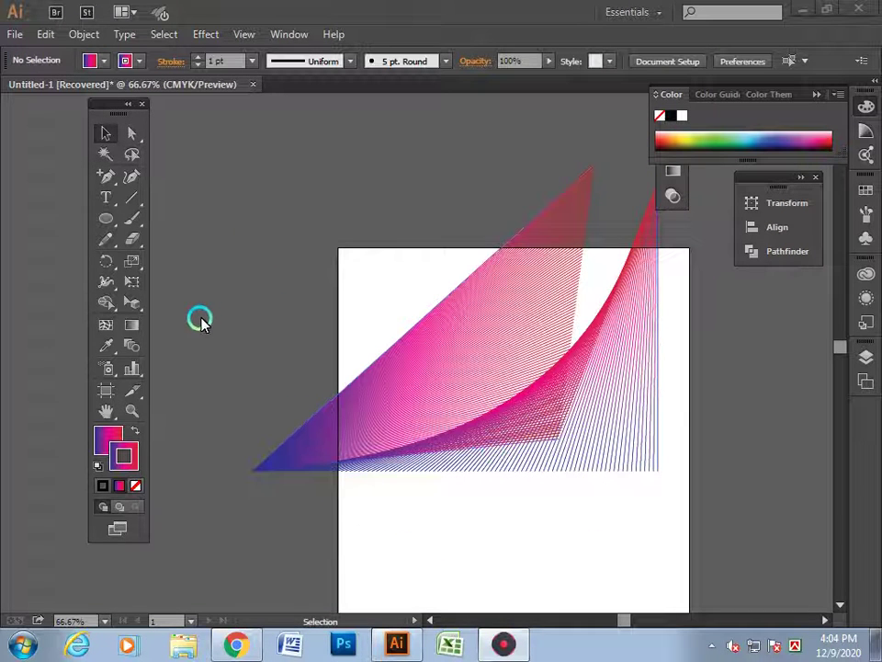
left_click(427, 444)
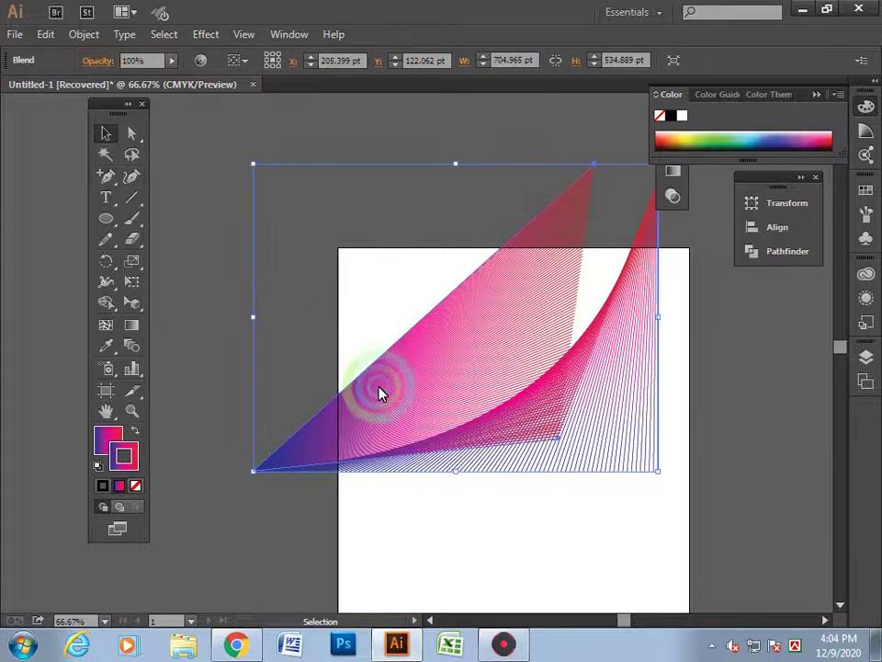
key("Delete")
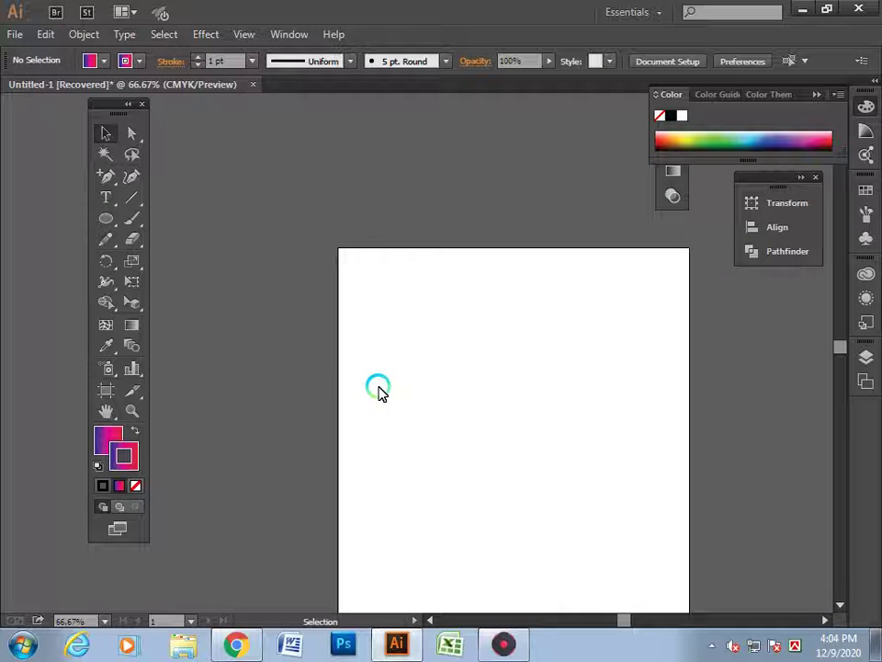
key("ctrl+z")
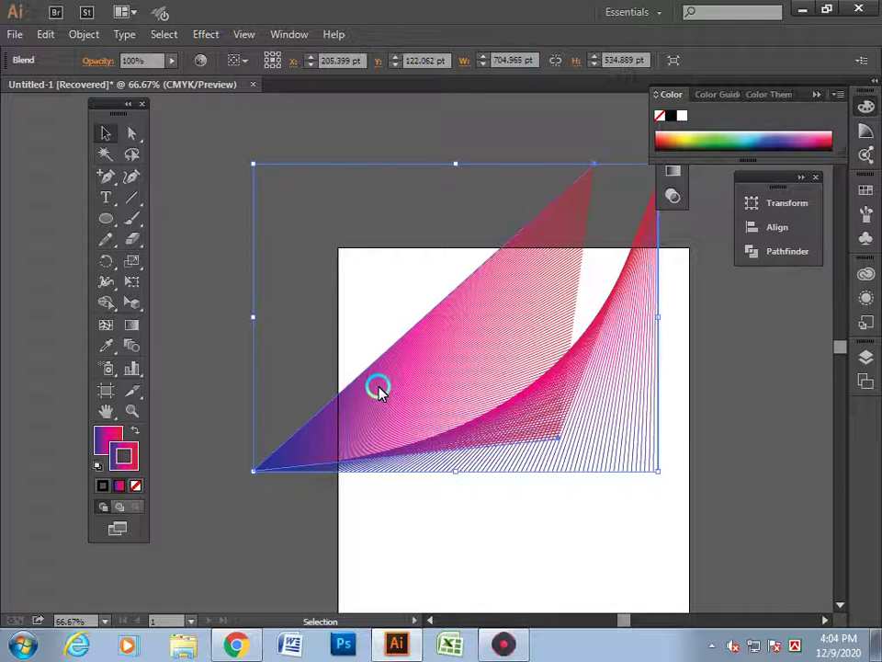
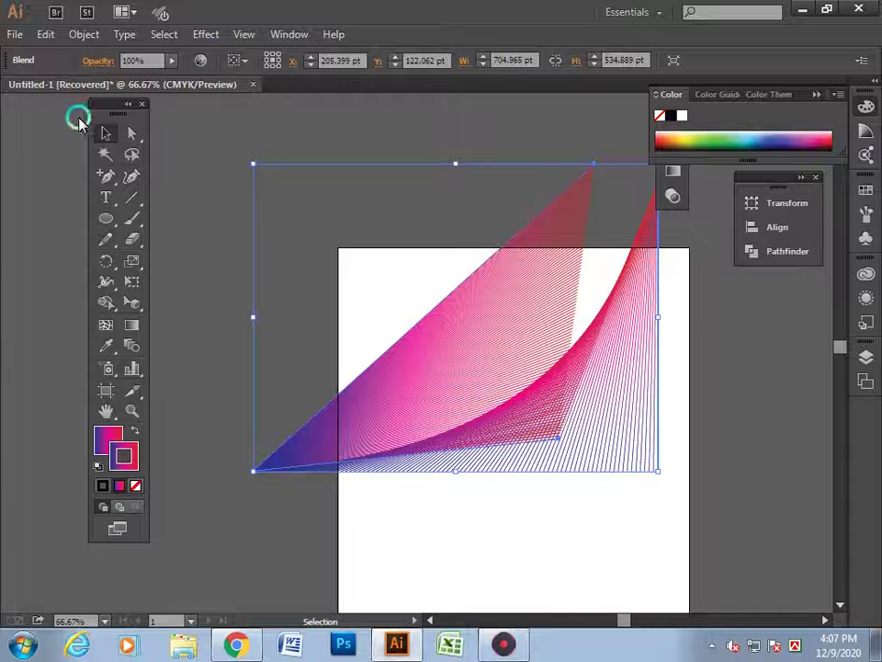
Reshape the pink-and-blue line blend by dragging its anchor points with Direct Selection.
left_click(131, 133)
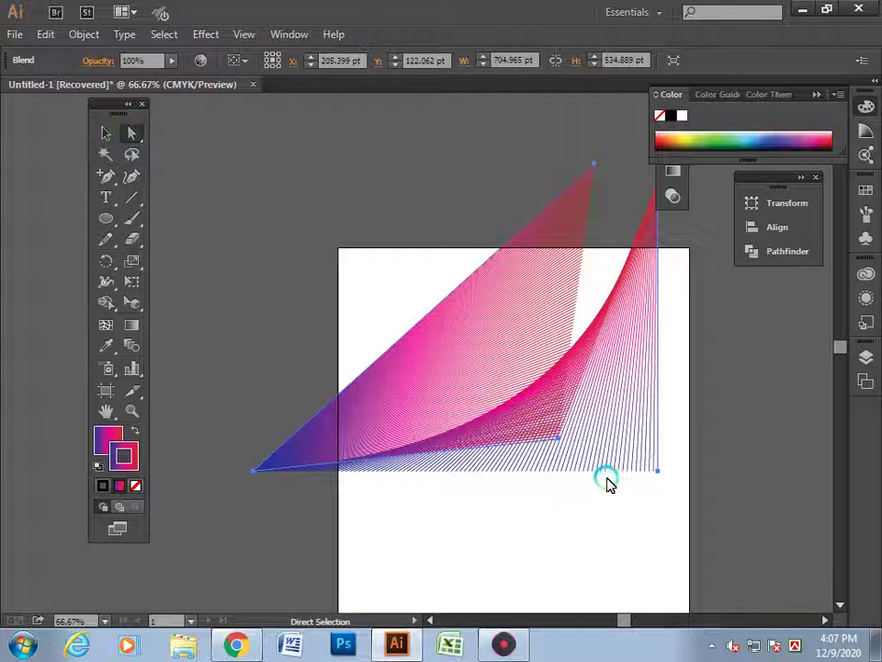
mouse_move(560, 445)
left_mouse_down()
mouse_move(517, 356)
mouse_move(525, 407)
mouse_move(402, 365)
mouse_move(527, 405)
left_mouse_up()
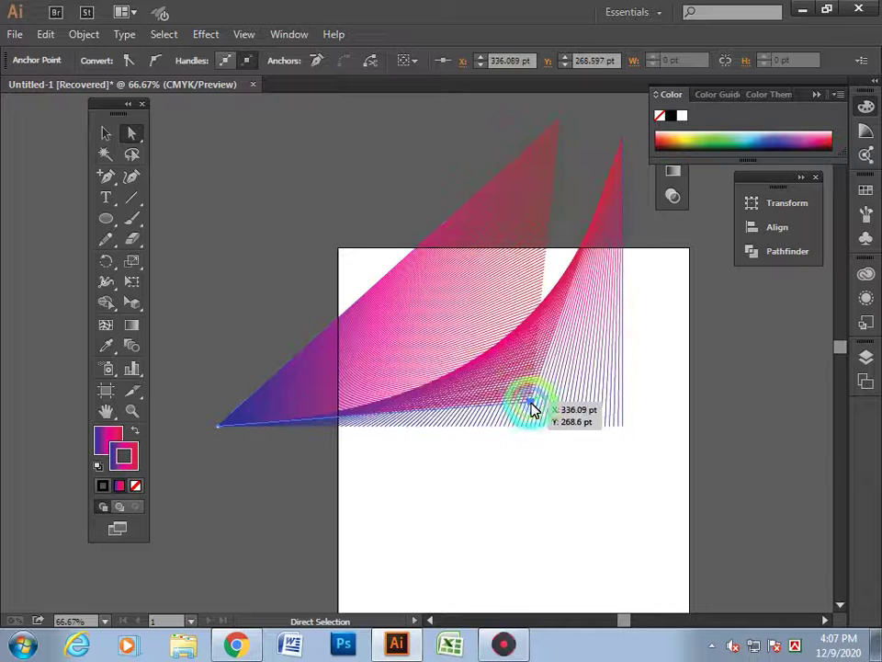
left_click(625, 430)
mouse_move(623, 427)
left_mouse_down()
mouse_move(712, 577)
mouse_move(604, 440)
left_mouse_up()
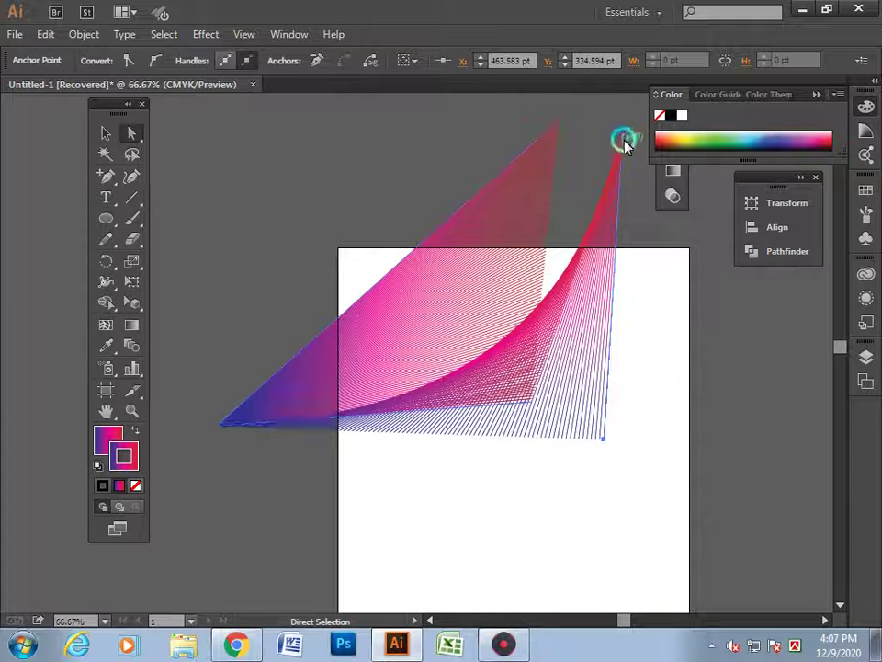
left_click_drag(625, 144, 643, 155)
left_click(675, 507)
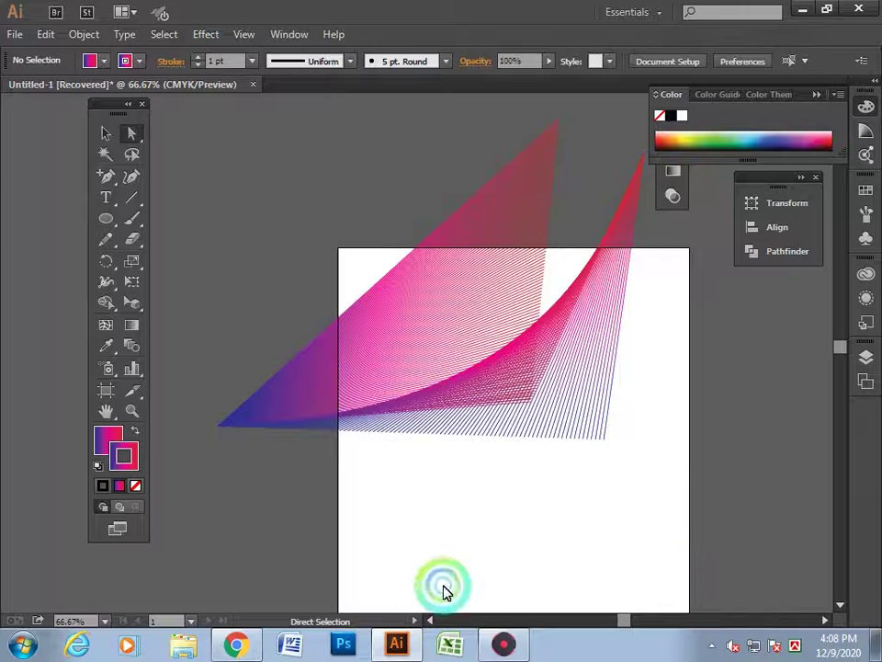
Select the whole line blend and move it down and right across the artboard.
left_click_drag(443, 591, 374, 246)
left_click_drag(557, 441, 608, 552)
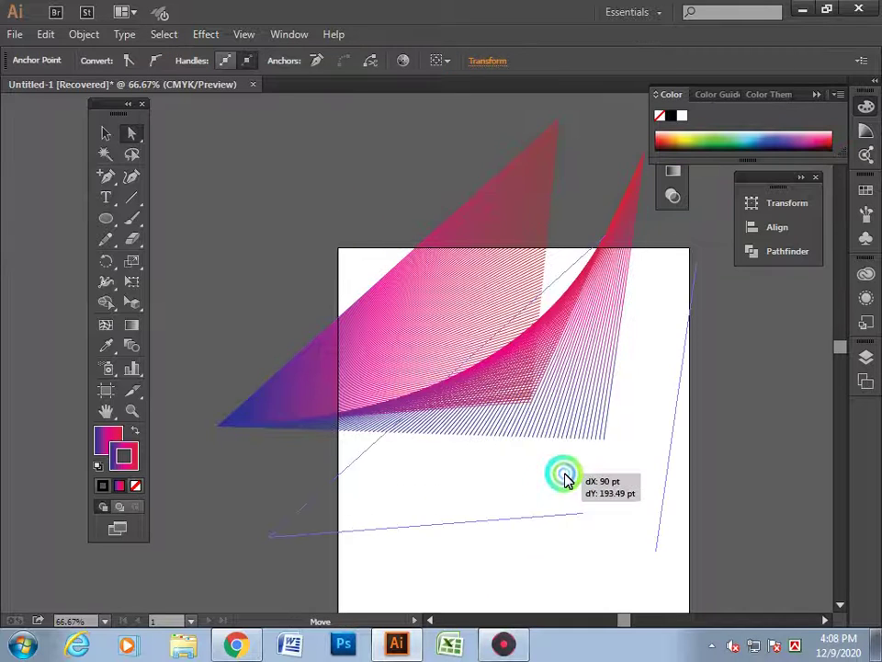
left_click(352, 299)
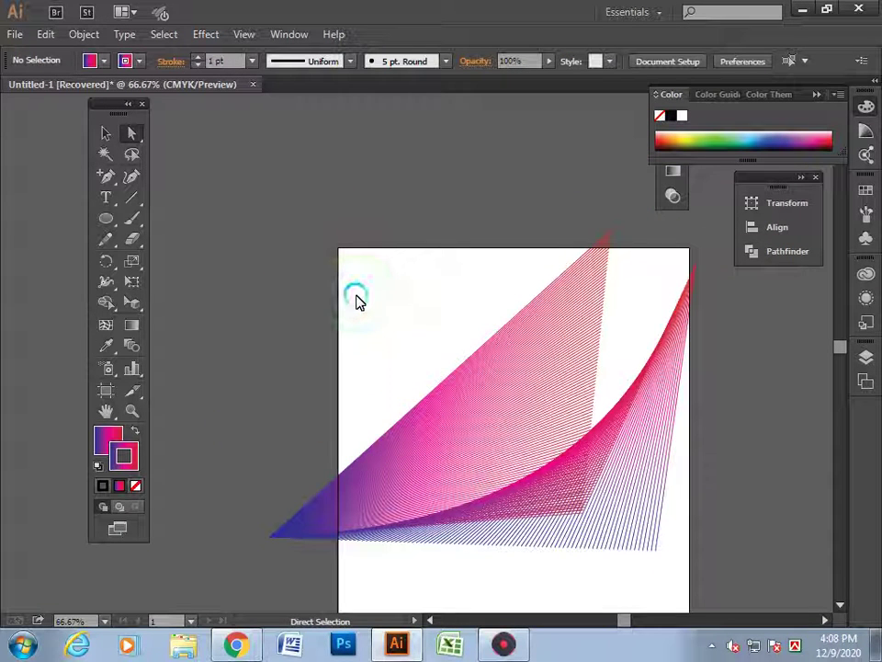
left_click_drag(457, 507, 389, 400)
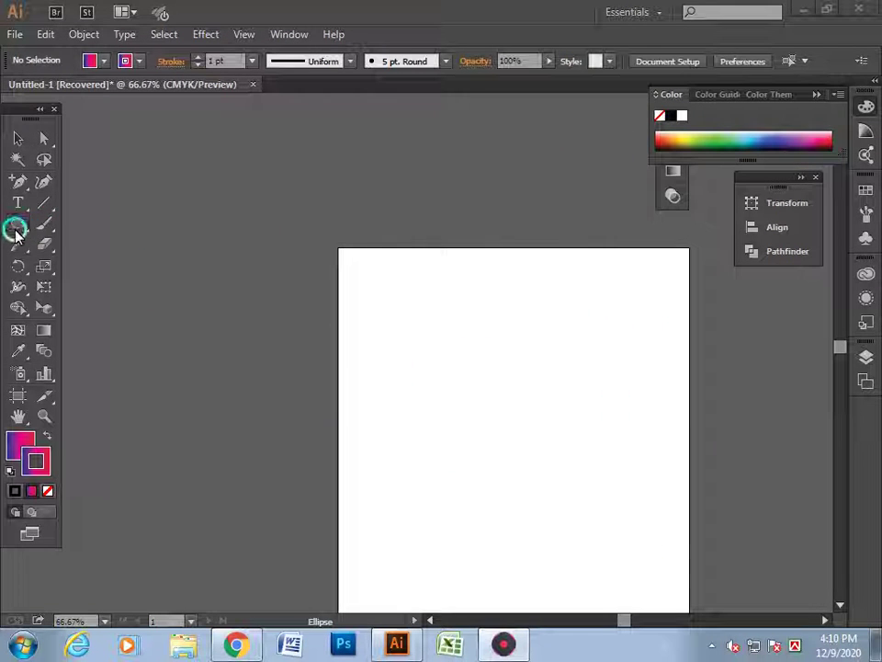
Draw a tiny gradient ellipse left of the artboard and slightly adjust its size.
left_click(175, 393)
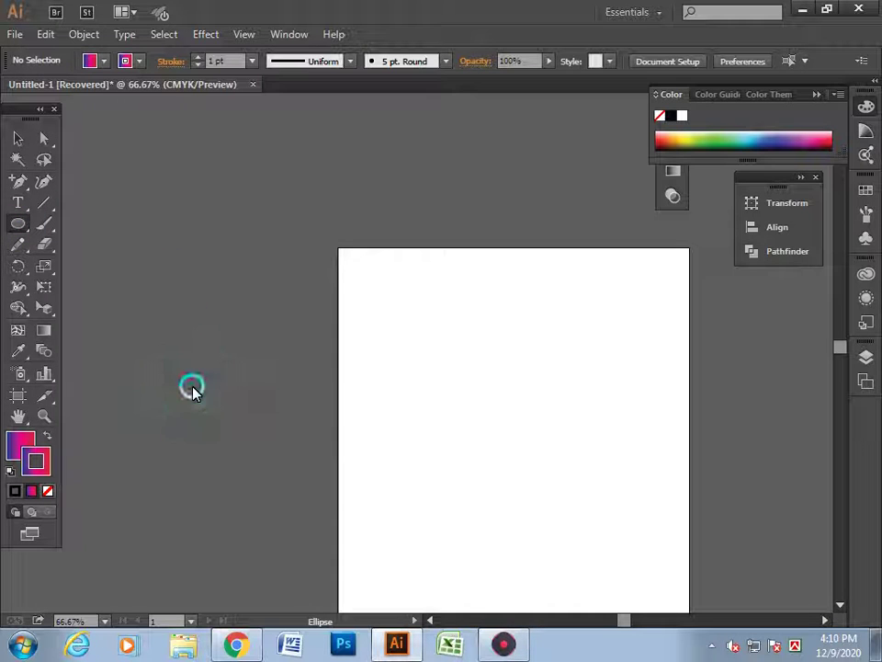
left_click_drag(162, 351, 166, 362)
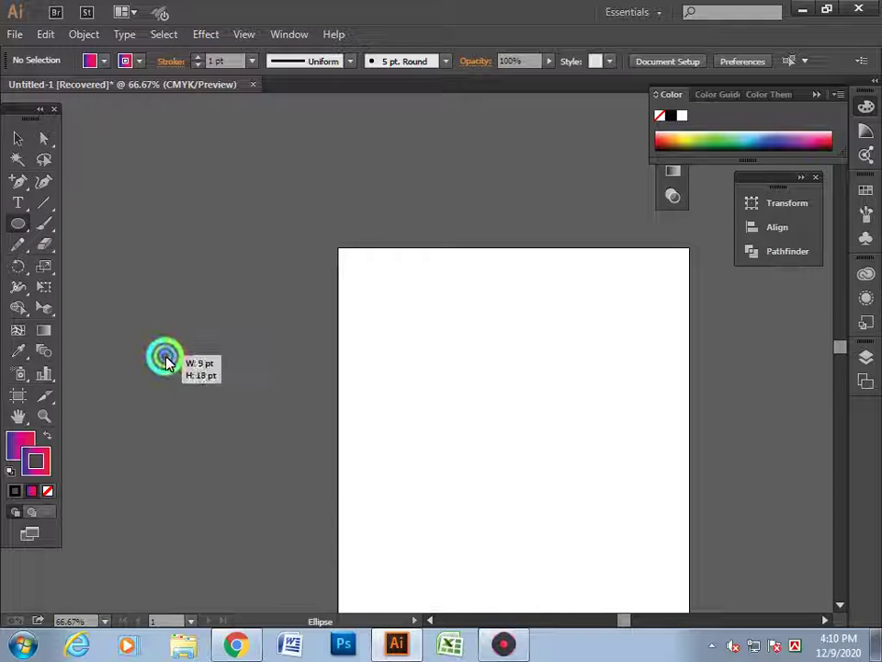
left_click(17, 138)
left_click(236, 386)
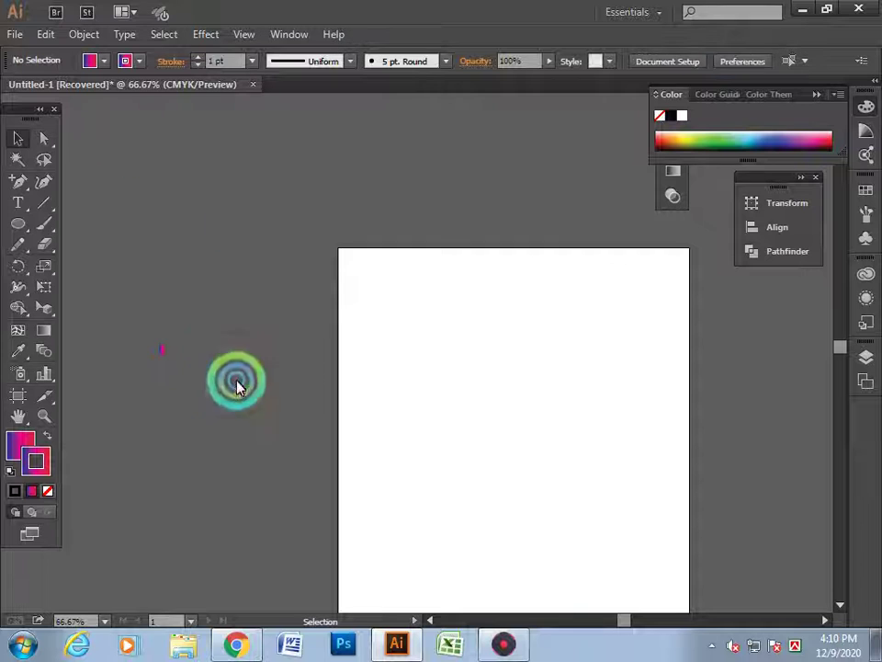
left_click(164, 361)
left_click_drag(167, 350, 176, 356)
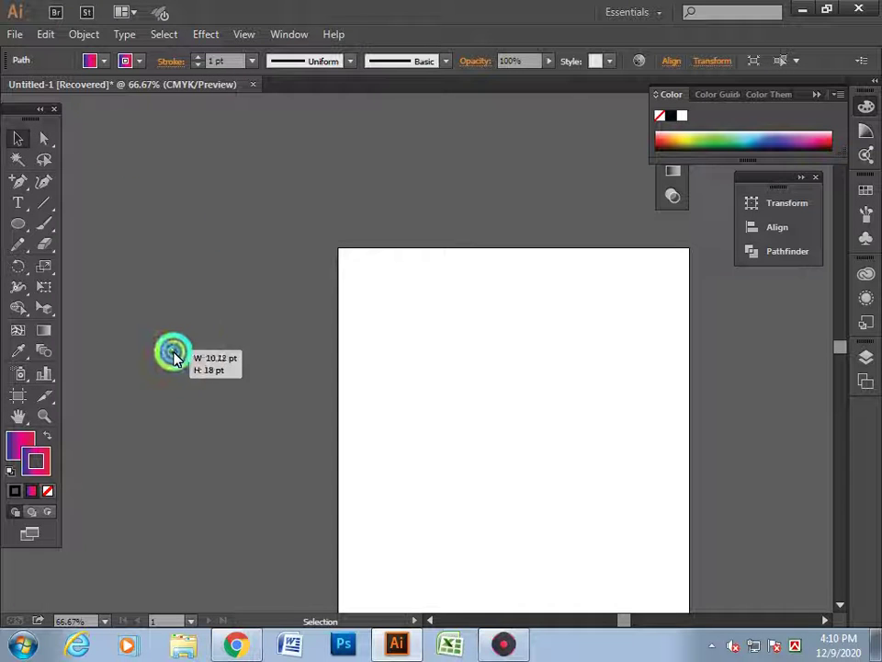
Copy the ellipse to the artboard's right side and marquee-select both ellipses.
left_click(193, 388)
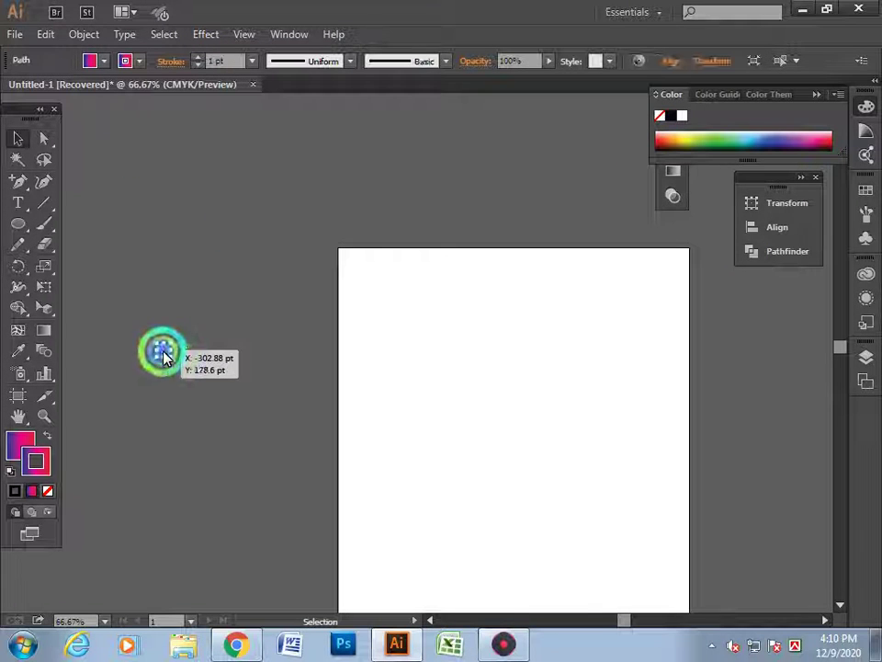
mouse_move(164, 357)
left_mouse_down()
mouse_move(615, 351)
mouse_move(655, 269)
left_mouse_up()
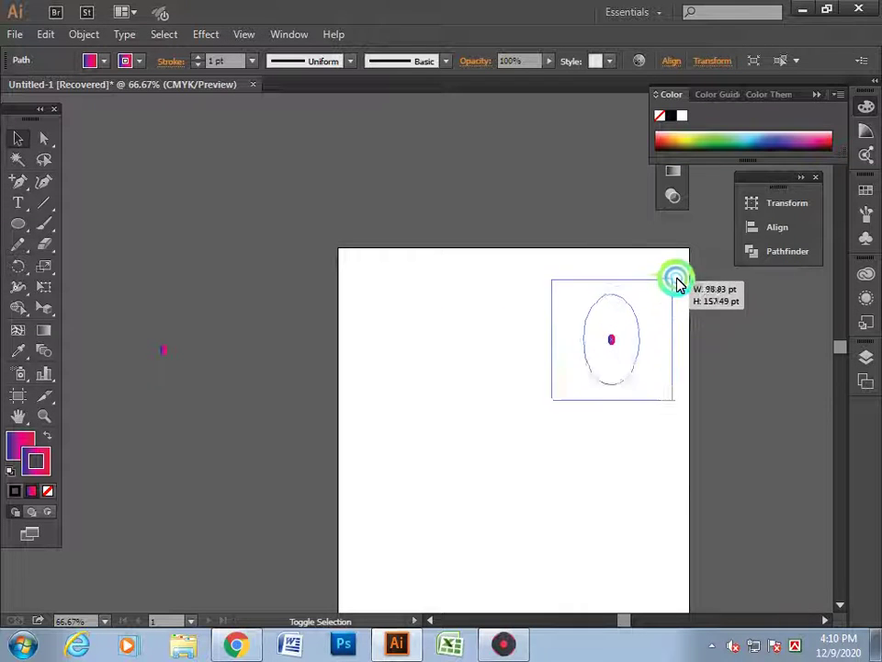
left_click(658, 484)
left_click_drag(114, 269, 589, 470)
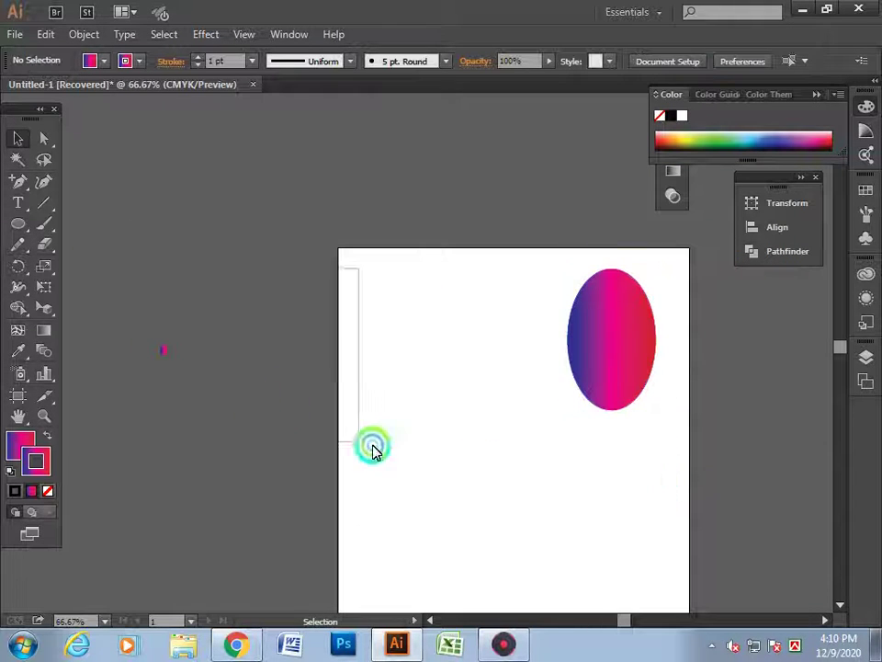
Make a blend between the small and large ellipses via Object > Blend > Make.
left_click(84, 34)
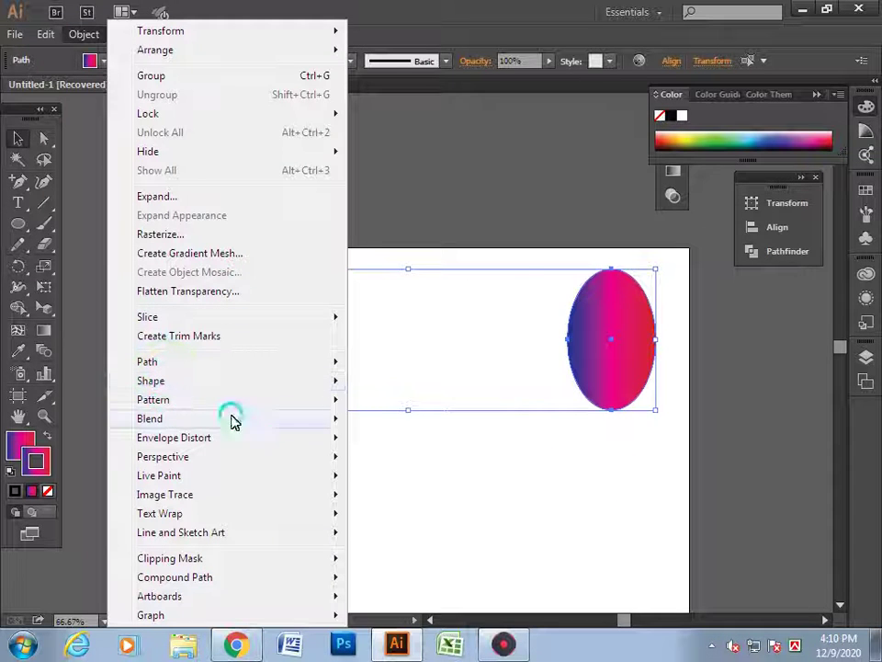
left_click(360, 420)
left_click(236, 484)
left_click(571, 404)
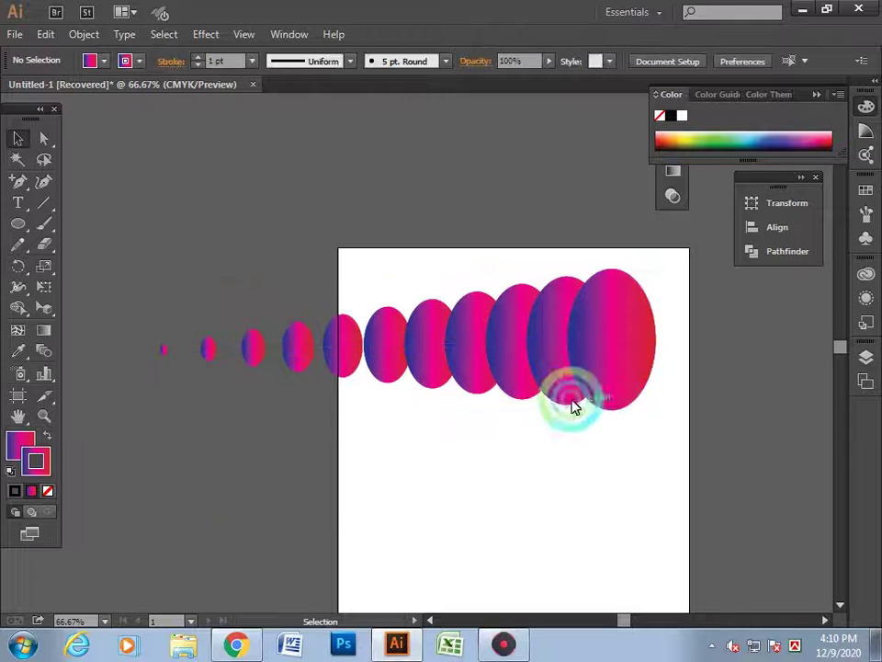
left_click(478, 382)
Set Blend Options spacing to Specified Steps with Preview on, raising the step count.
left_click(43, 358)
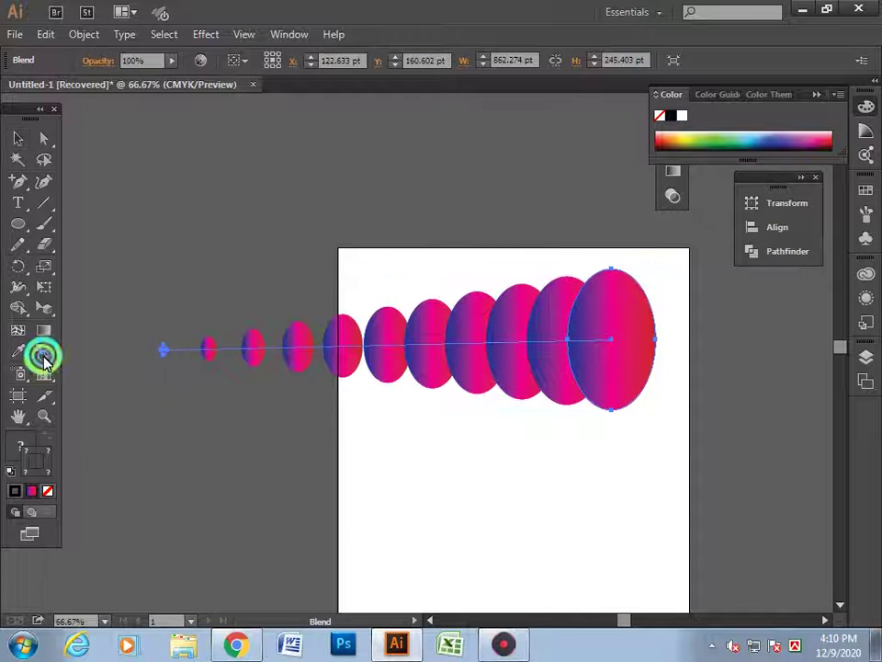
double_click(44, 358)
left_click_drag(372, 374, 358, 420)
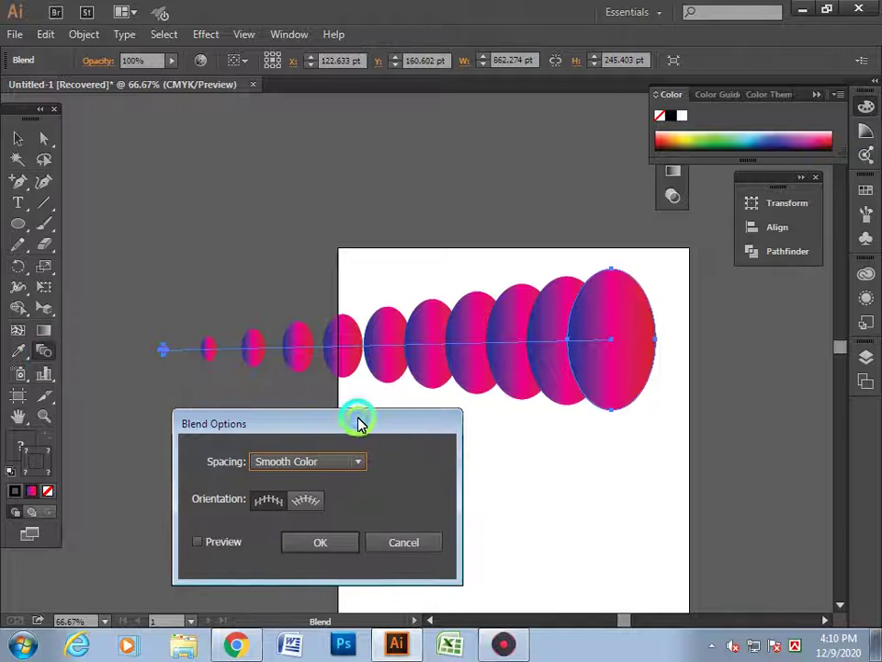
left_click(218, 552)
left_click(309, 466)
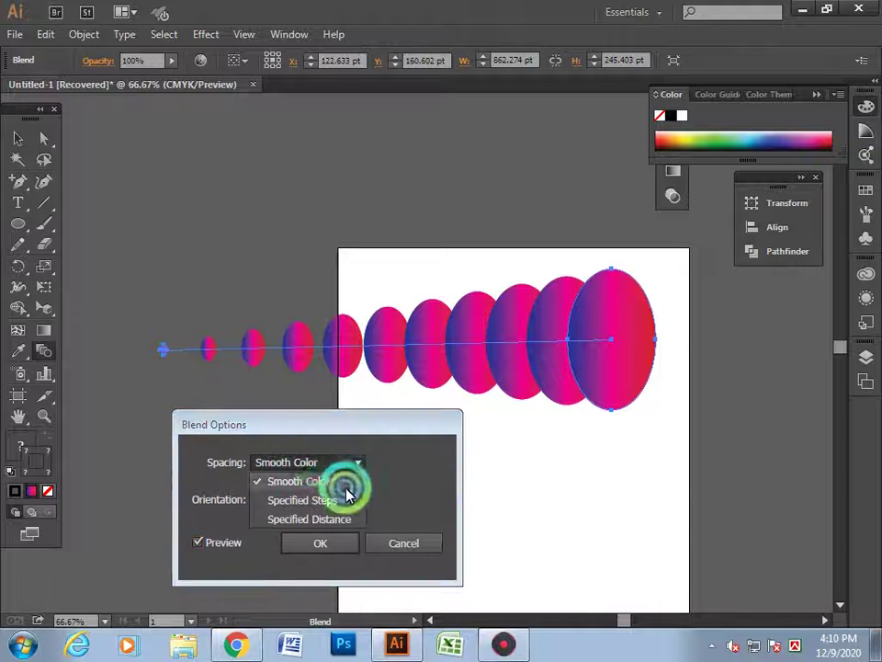
left_click(357, 501)
left_click(411, 464)
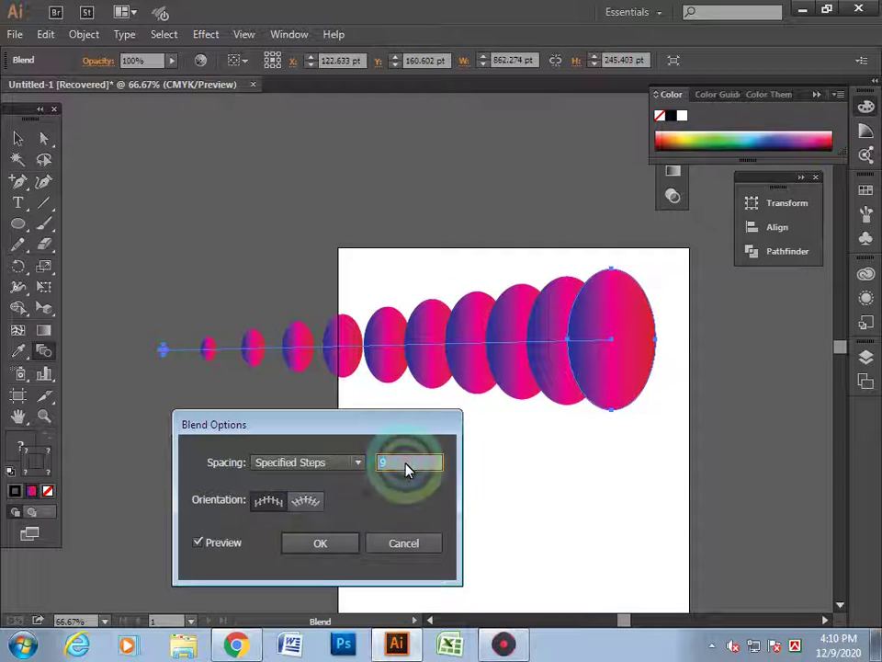
key("Up")
key("Up")
key("Up")
key("Up")
key("Up")
key("Up")
key("Up")
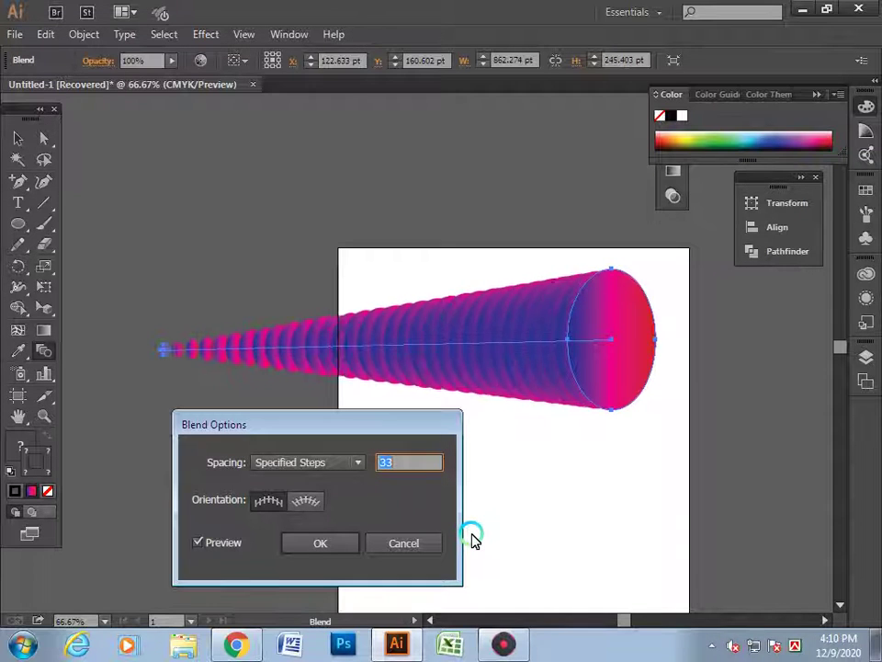
key("Up")
key("Up")
key("Up")
key("Up")
key("Up")
key("Up")
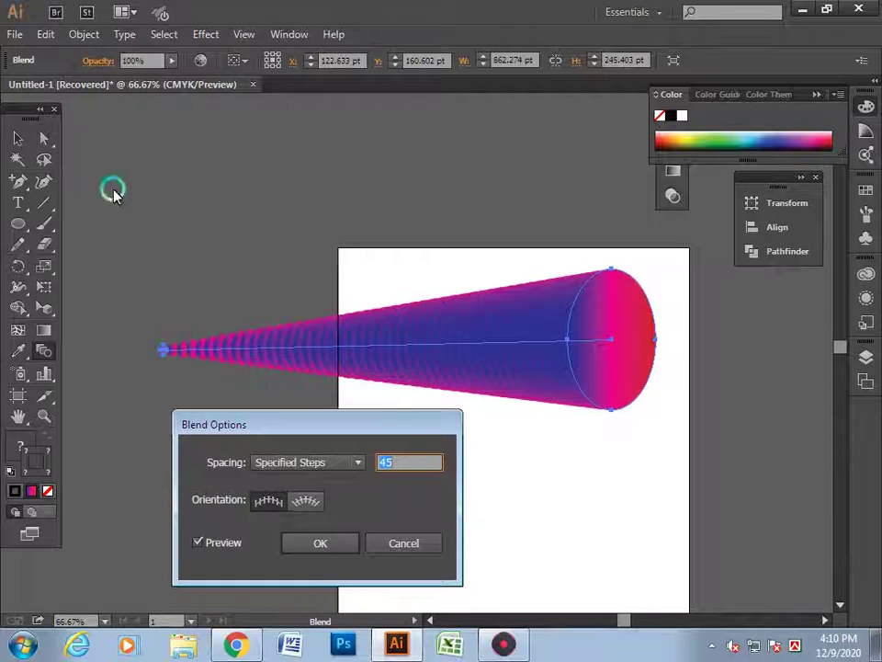
Confirm the blend options and move the cone blend up and left.
left_click(310, 545)
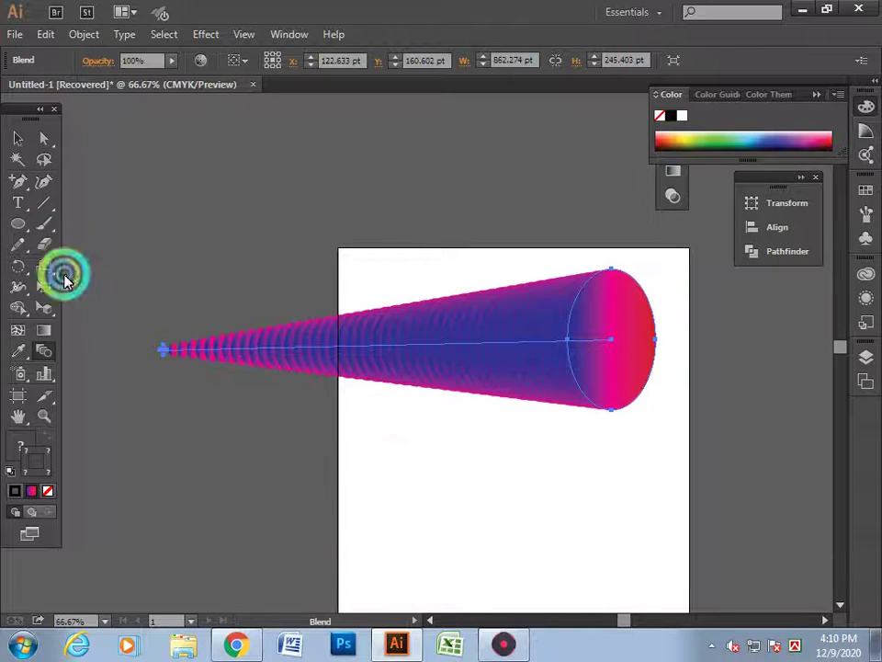
left_click(15, 138)
left_click(324, 315)
left_click(322, 370)
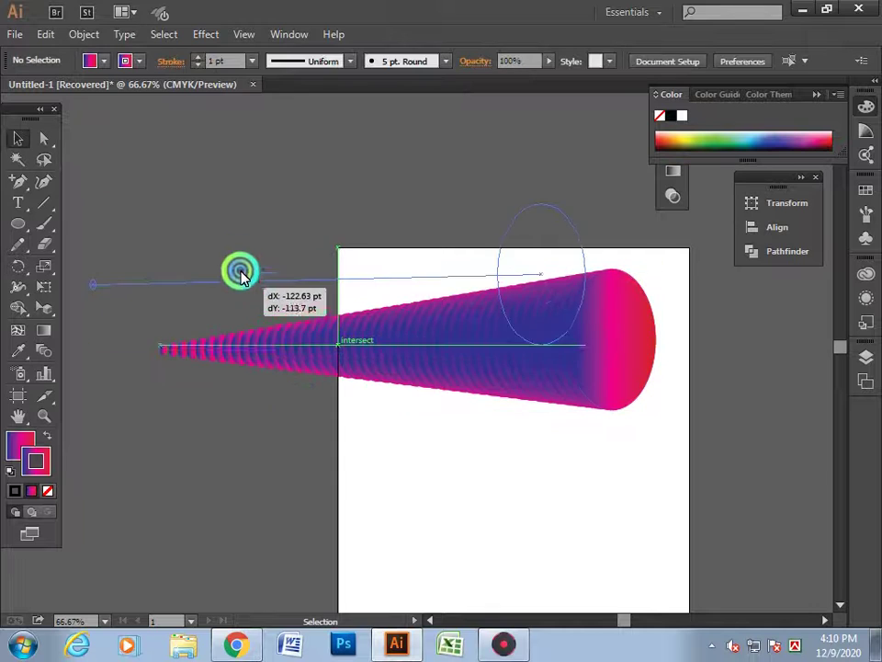
mouse_move(322, 370)
left_mouse_down()
mouse_move(244, 244)
mouse_move(294, 237)
left_mouse_up()
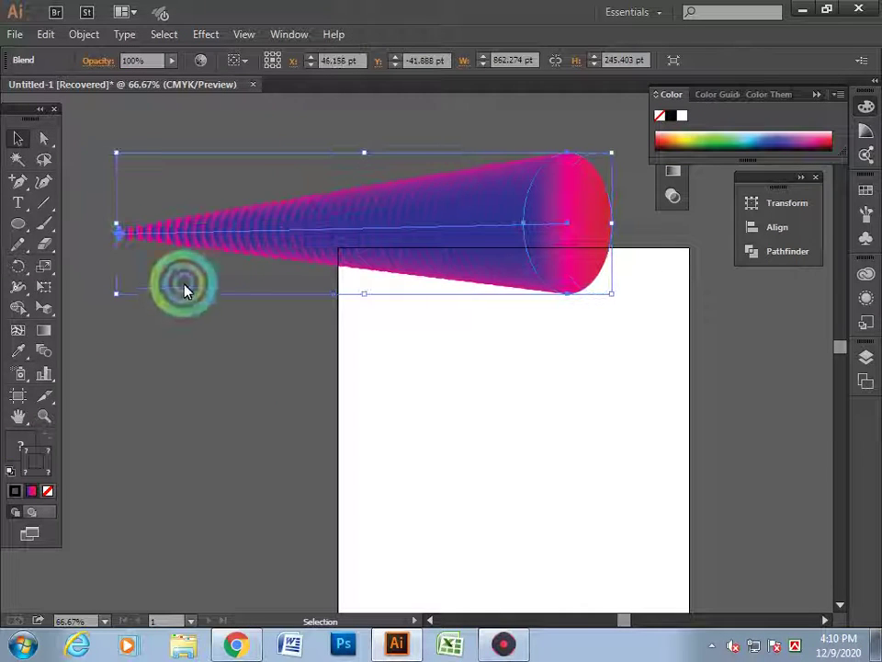
Reposition the cone's narrow tip and wide end with Direct Selection.
left_click(44, 147)
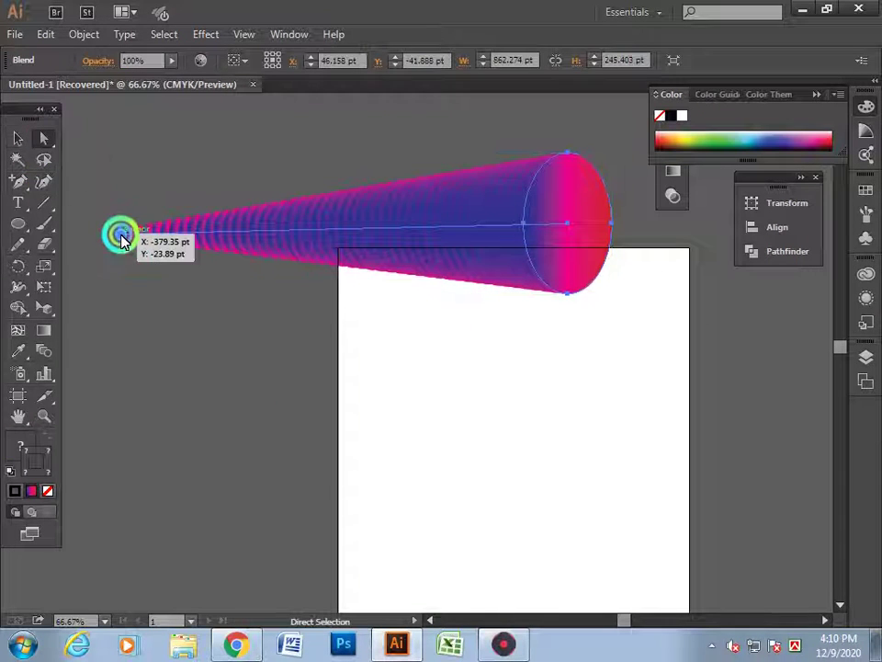
left_click_drag(122, 237, 142, 494)
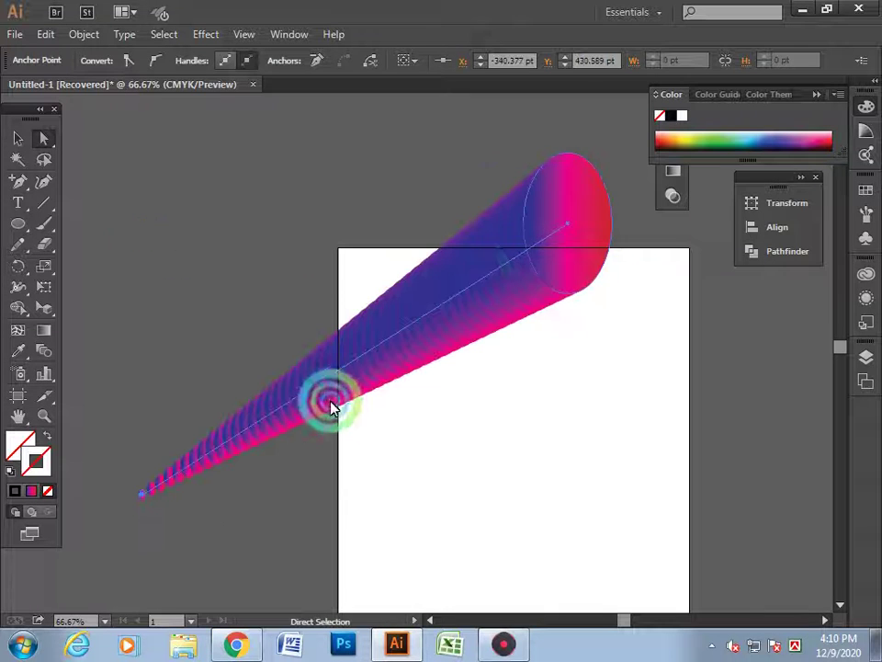
mouse_move(564, 230)
left_mouse_down()
mouse_move(161, 149)
mouse_move(652, 374)
mouse_move(738, 401)
left_mouse_up()
left_click(484, 457)
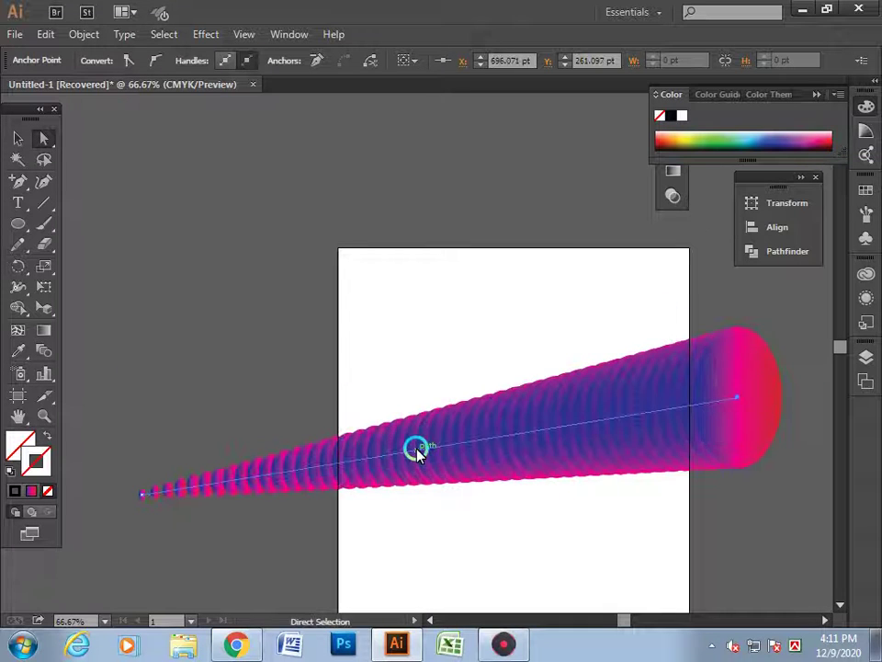
left_click_drag(417, 452, 397, 342)
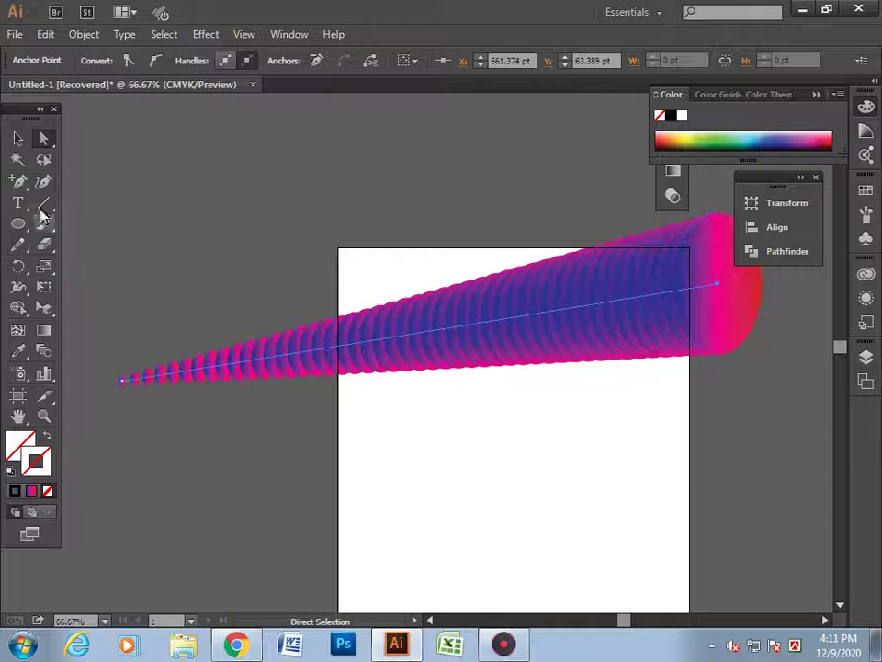
Add a point on the blend spine and pull it up to bend the tube.
left_click(383, 336)
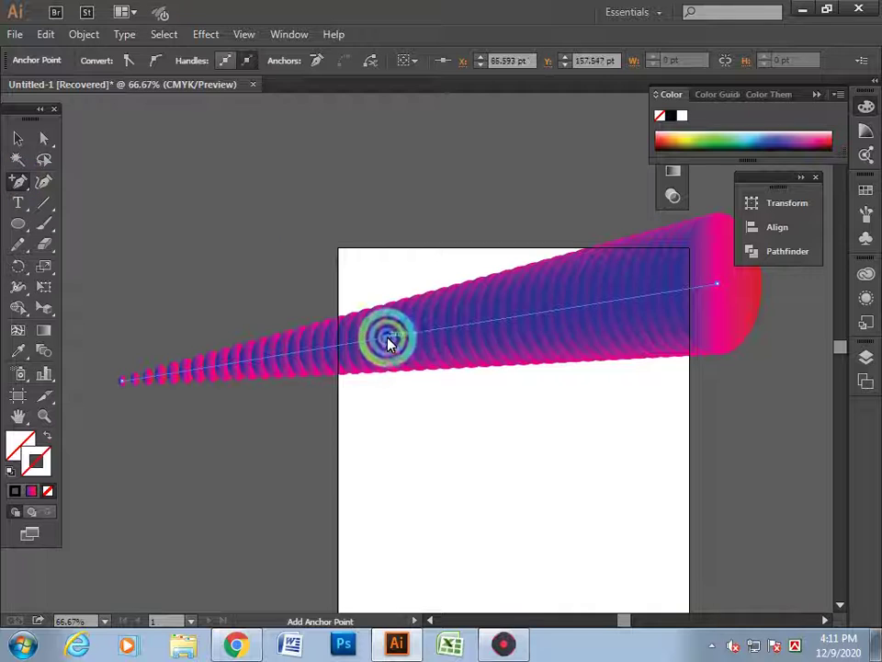
left_click(550, 343)
left_click(374, 359)
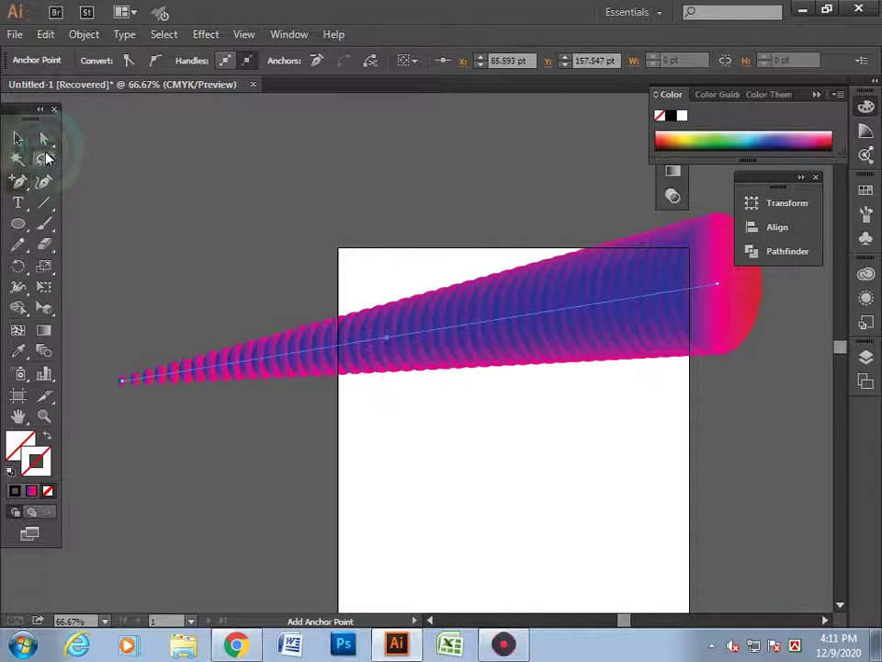
left_click(43, 138)
left_click(402, 349)
left_click_drag(387, 338, 364, 101)
left_click(325, 386)
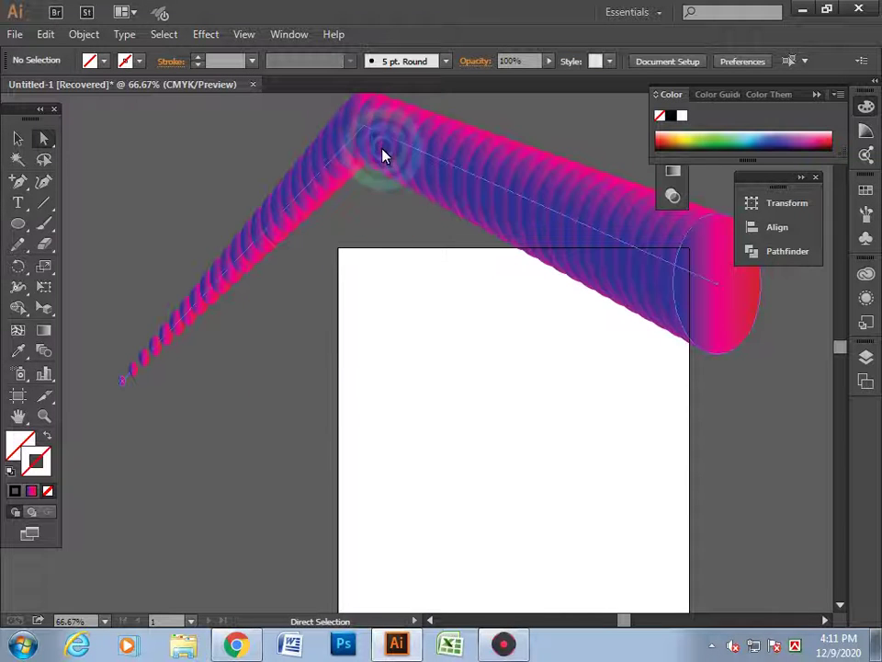
Fine-tune the bend's corner near the artboard's top edge and select the spine.
left_click_drag(384, 156, 354, 282)
left_click(285, 481)
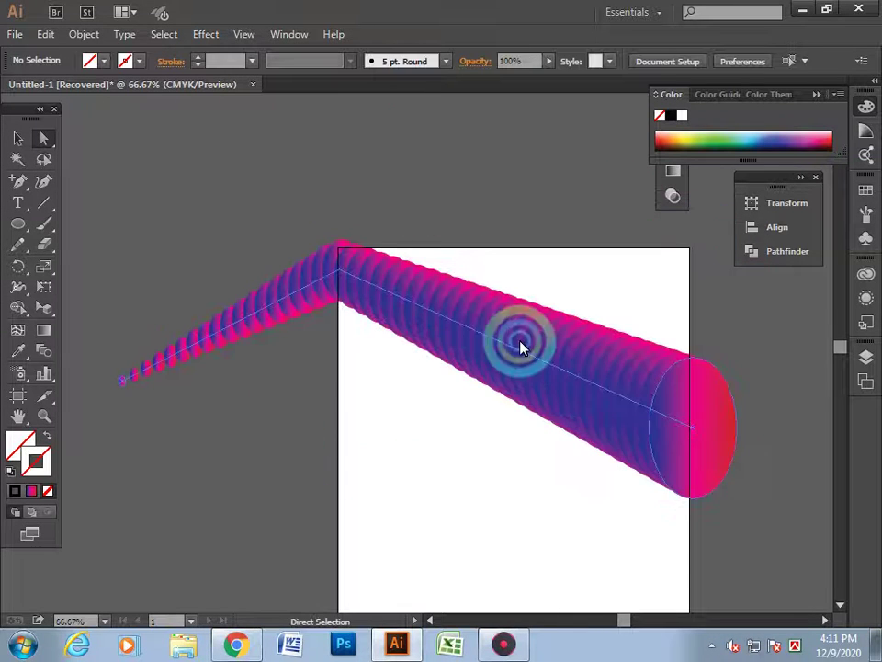
left_click_drag(520, 347, 329, 438)
left_click_drag(380, 311, 334, 443)
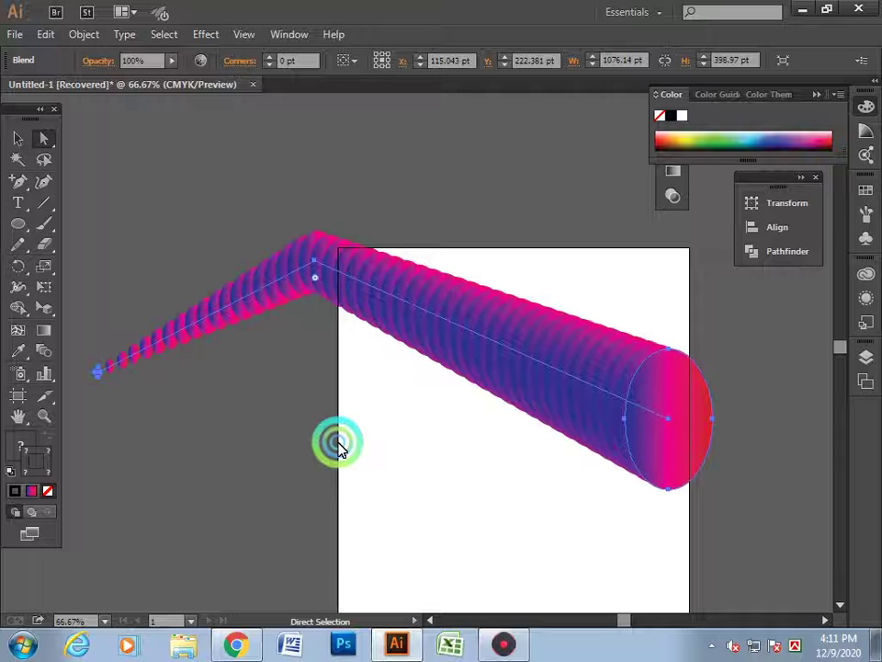
left_click(421, 313)
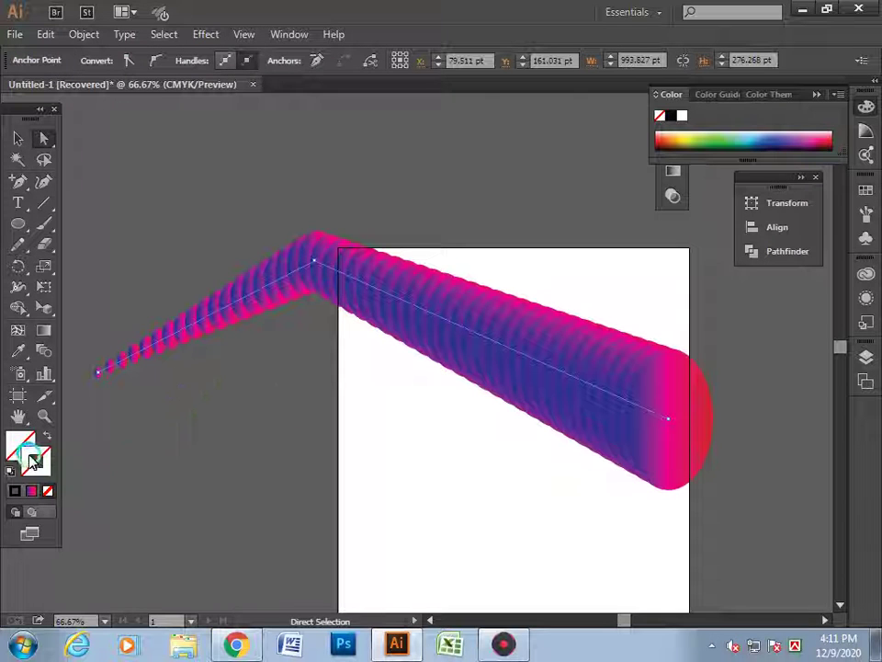
left_click(33, 491)
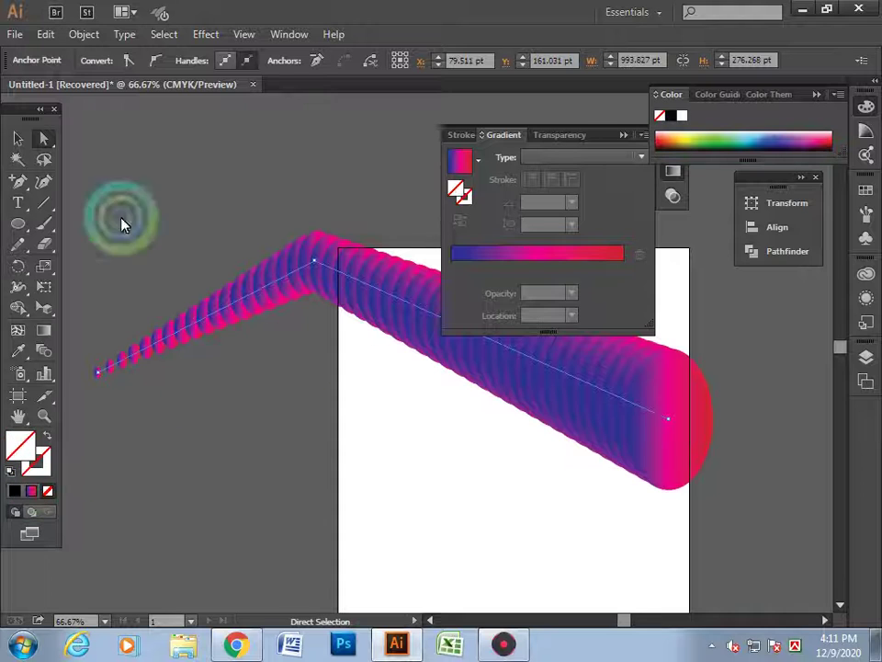
Close the Gradient panel and nudge the bent tube blend slightly into place.
left_click(16, 137)
left_click(174, 372)
left_click(213, 340)
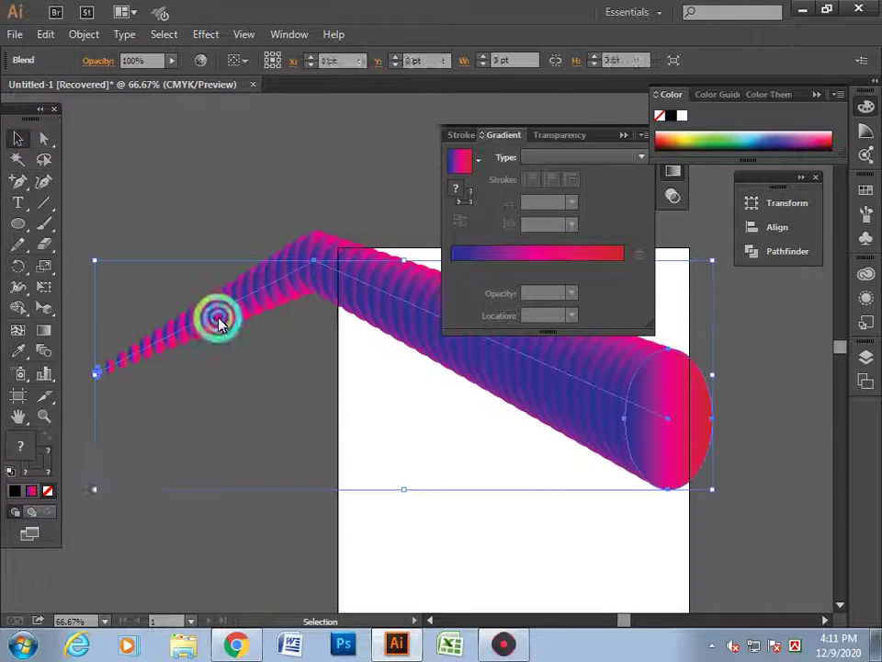
left_click(193, 445)
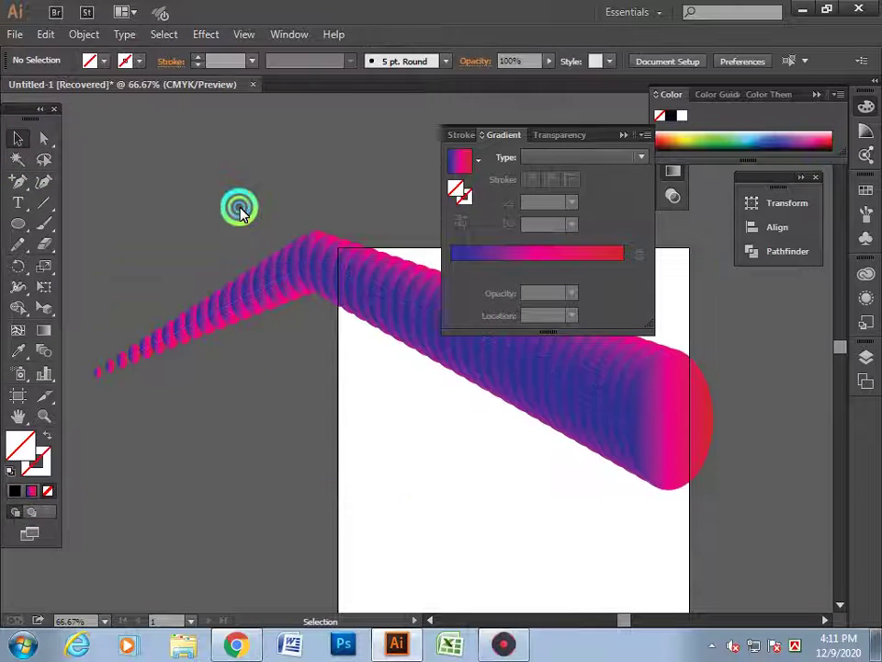
left_click(623, 135)
left_click_drag(547, 328, 512, 341)
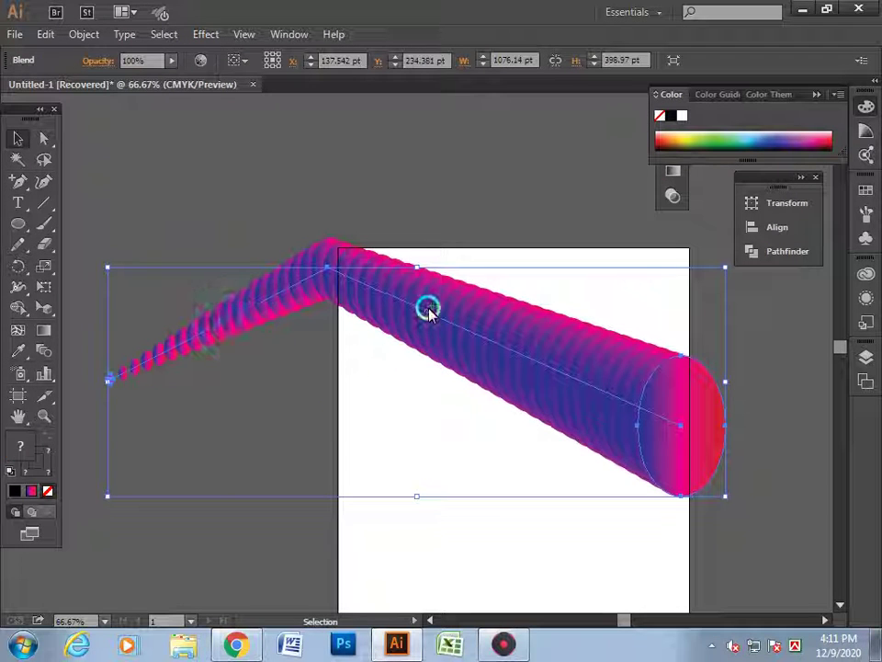
left_click_drag(428, 310, 390, 295)
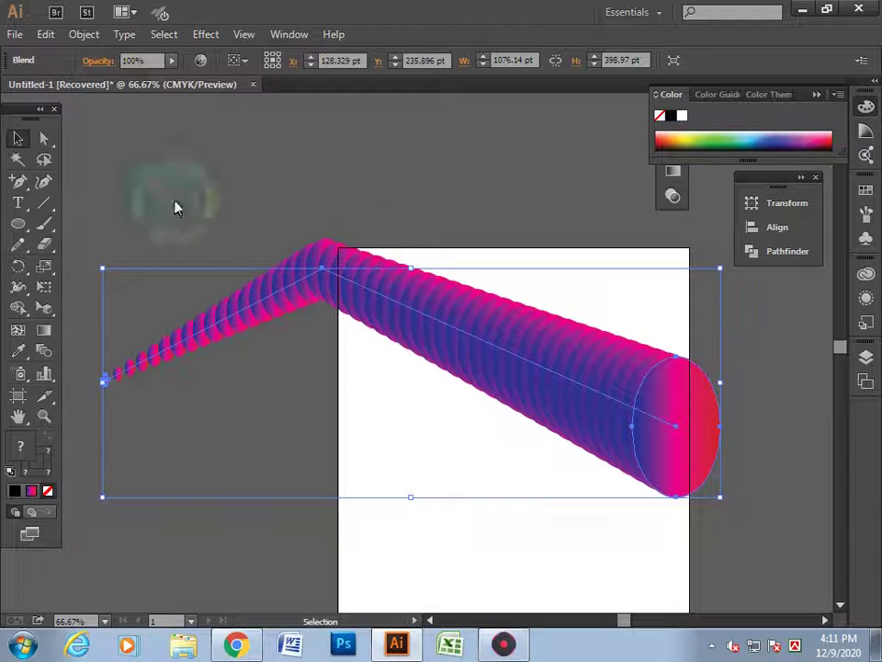
left_click(82, 35)
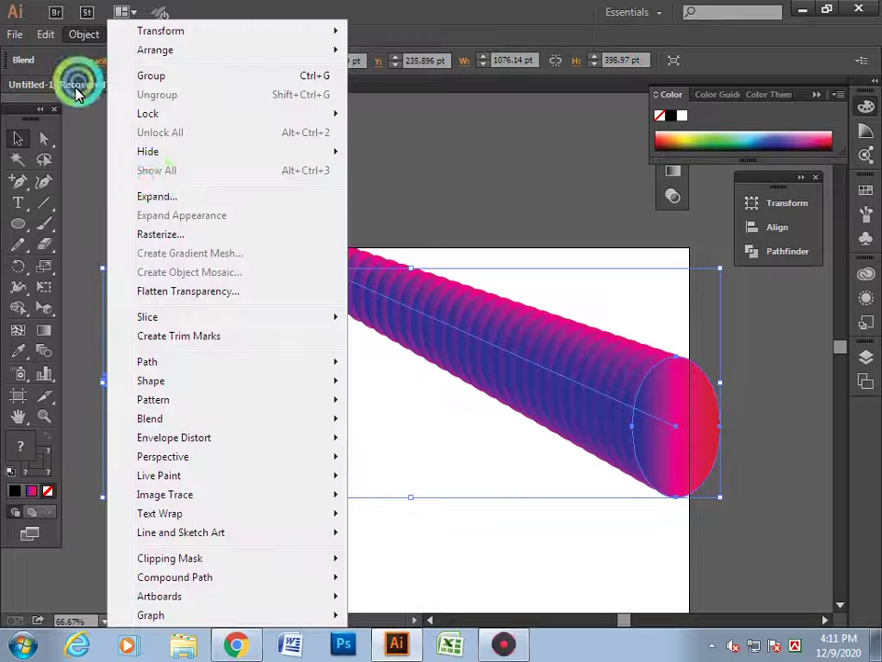
Expand the tube blend and ungroup it into separate ellipses.
left_click(176, 204)
left_click(417, 413)
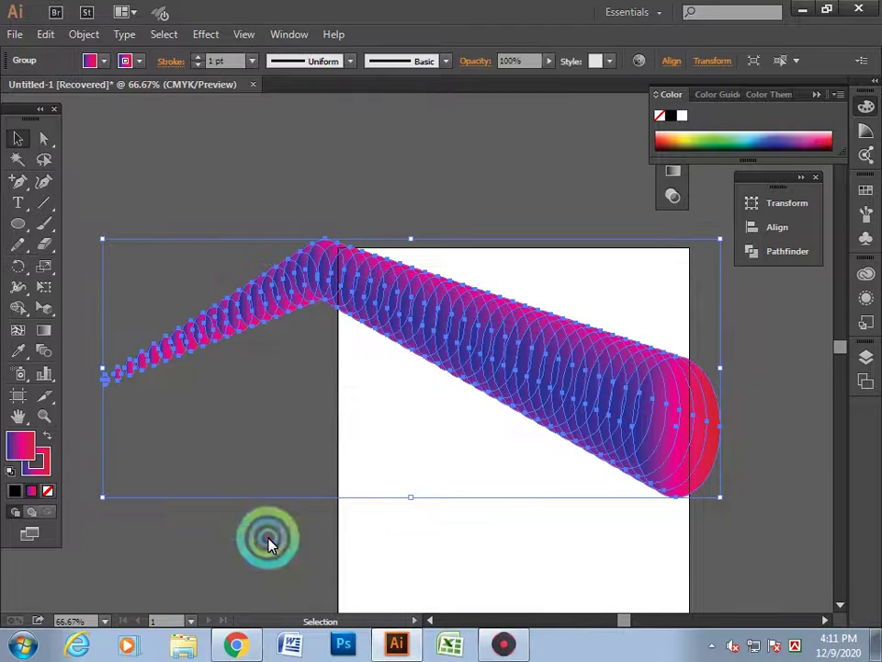
left_click(270, 544)
left_click(446, 350)
right_click(468, 343)
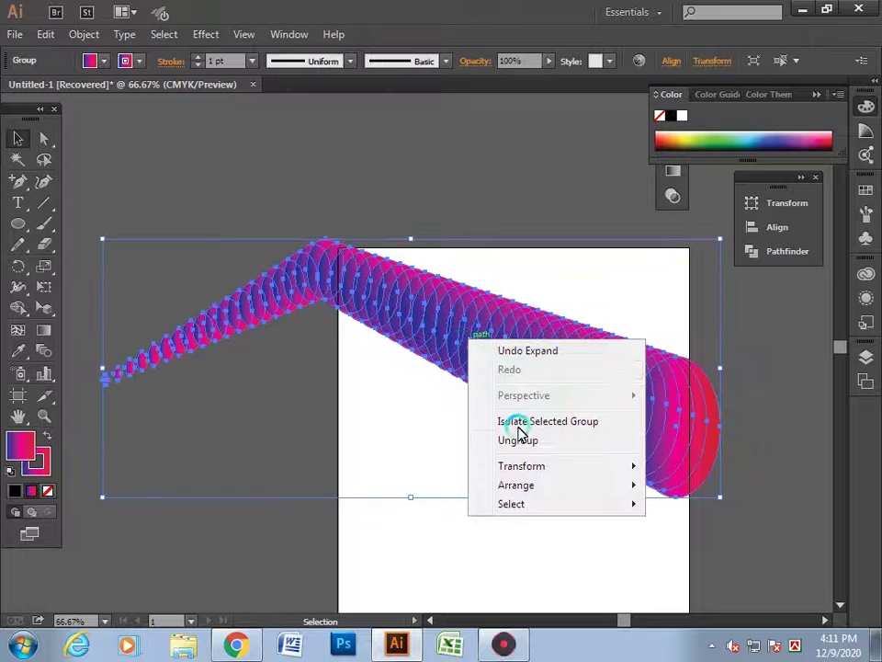
left_click(517, 432)
Pull three ellipses out of the tube to the left and below the bend.
left_click(309, 508)
mouse_move(370, 355)
left_mouse_down()
mouse_move(335, 393)
mouse_move(325, 437)
left_mouse_up()
left_click_drag(402, 305, 289, 431)
mouse_move(383, 305)
left_mouse_down()
mouse_move(275, 421)
mouse_move(259, 386)
left_mouse_up()
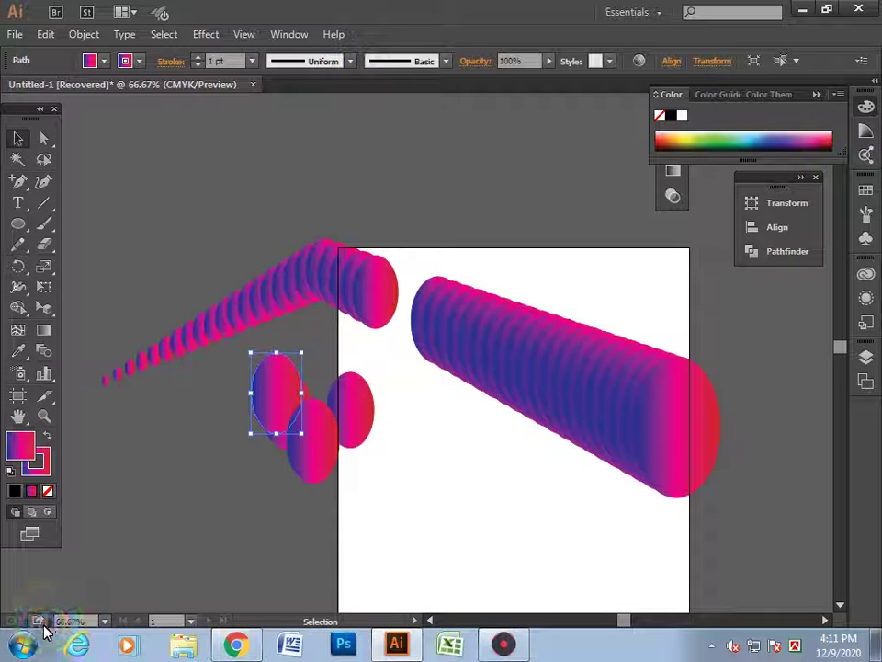
Fill the corner ellipse and the tube-end ellipse with an orange gradient.
left_click(383, 284)
left_click(105, 62)
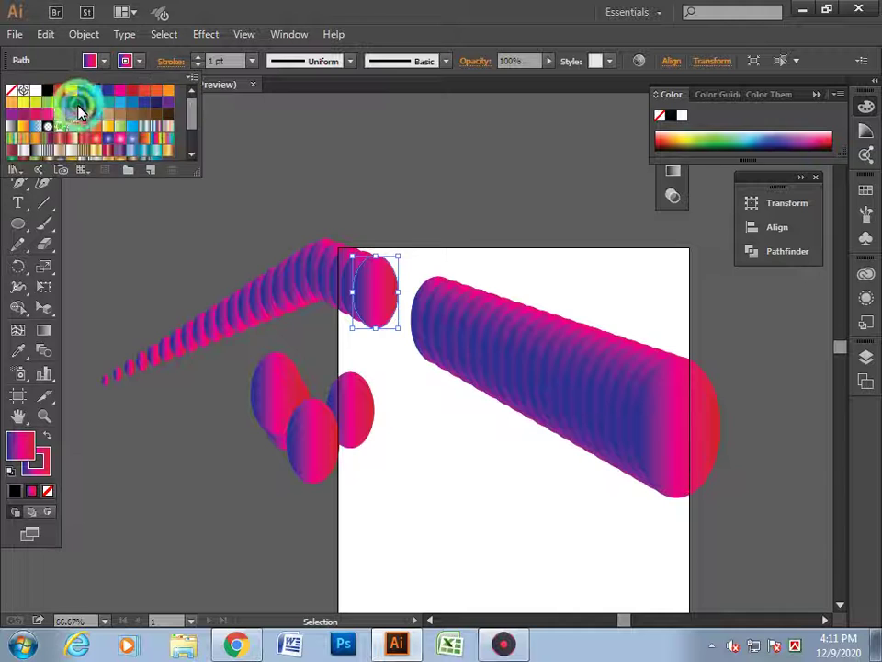
left_click(68, 142)
left_click(459, 191)
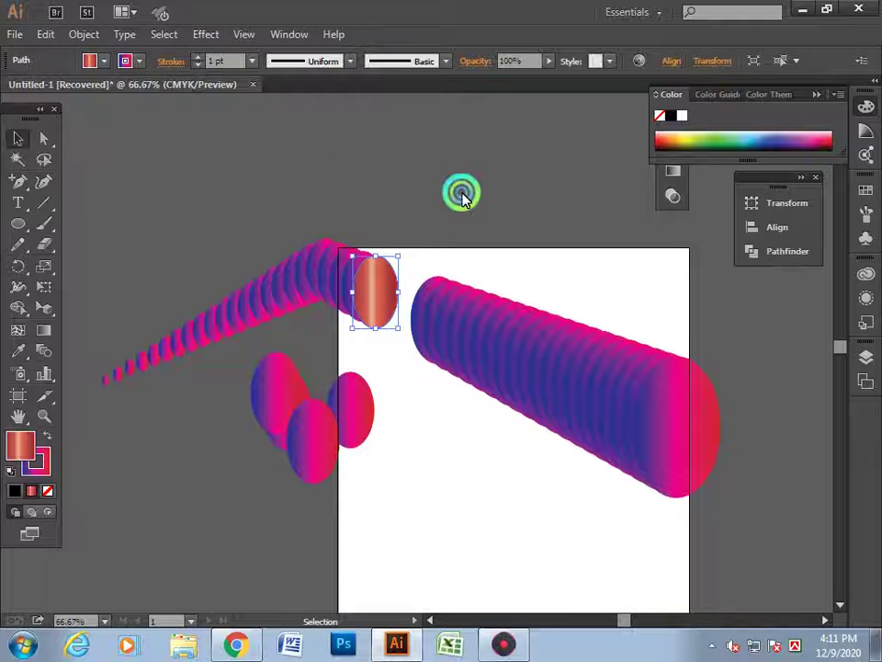
left_click(256, 506)
left_click(681, 452)
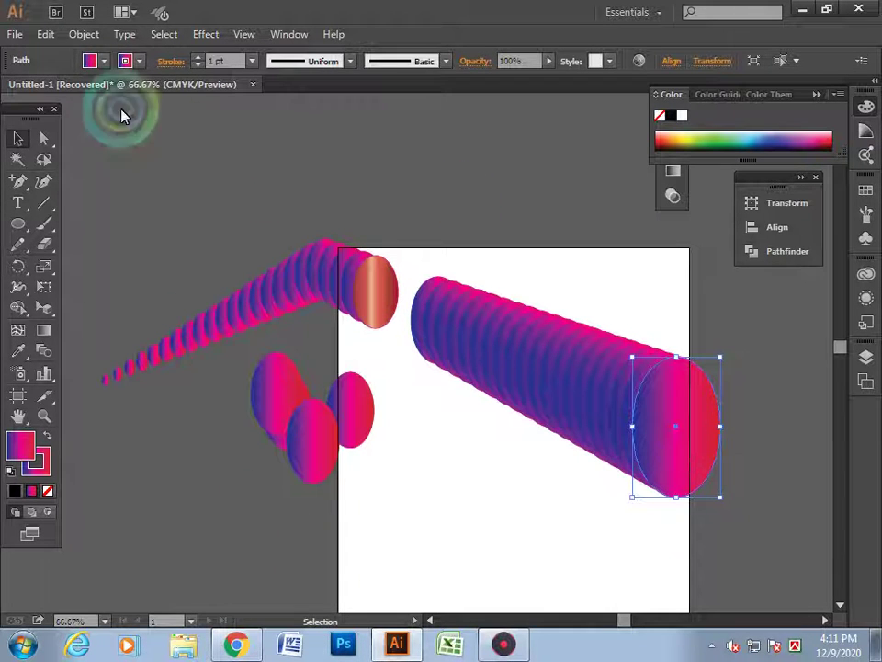
left_click(103, 61)
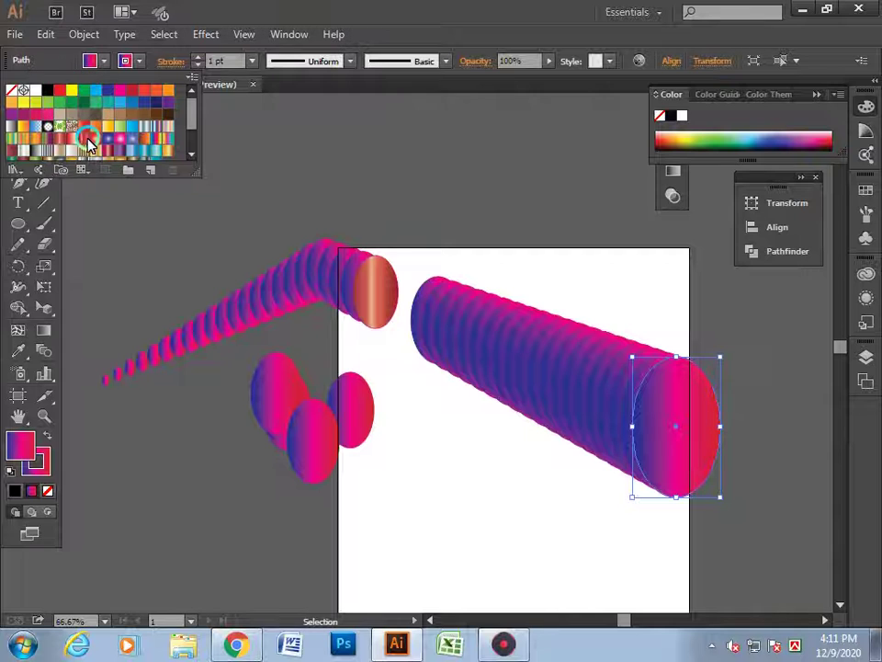
left_click(89, 142)
left_click(394, 163)
left_click(366, 203)
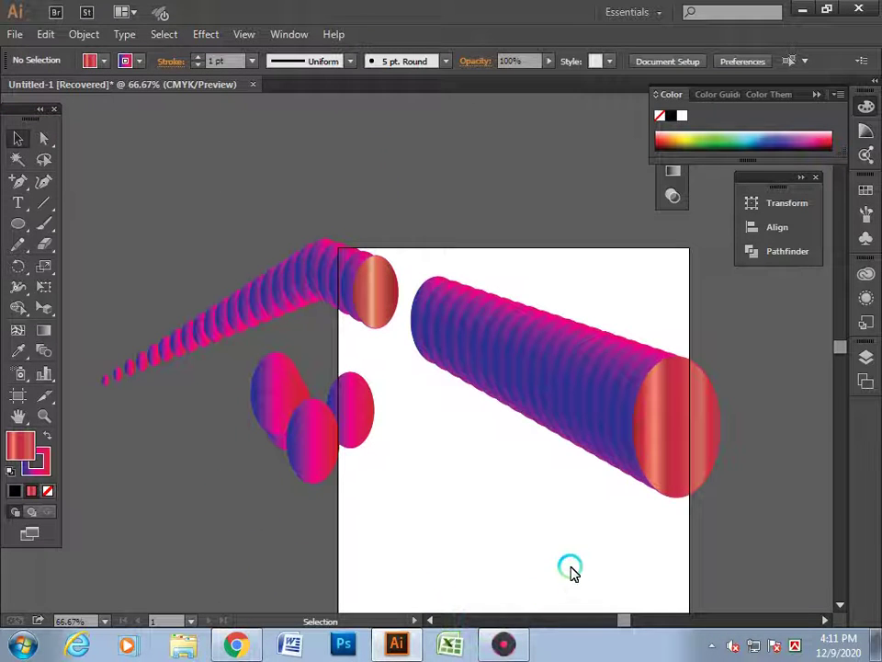
Try an orange gradient, then a striped pattern fill on the long tube.
left_click(569, 348)
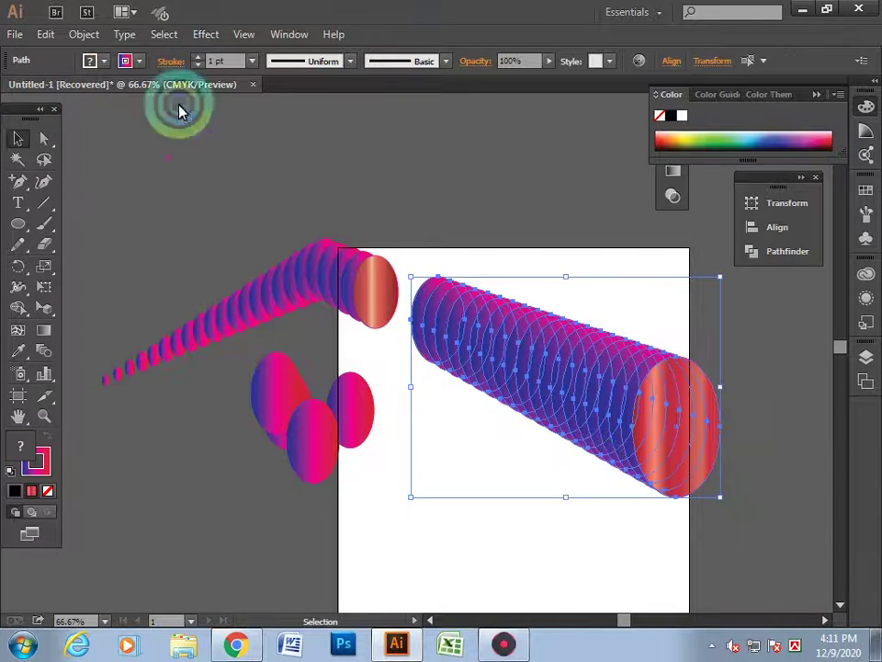
left_click(103, 61)
left_click(57, 140)
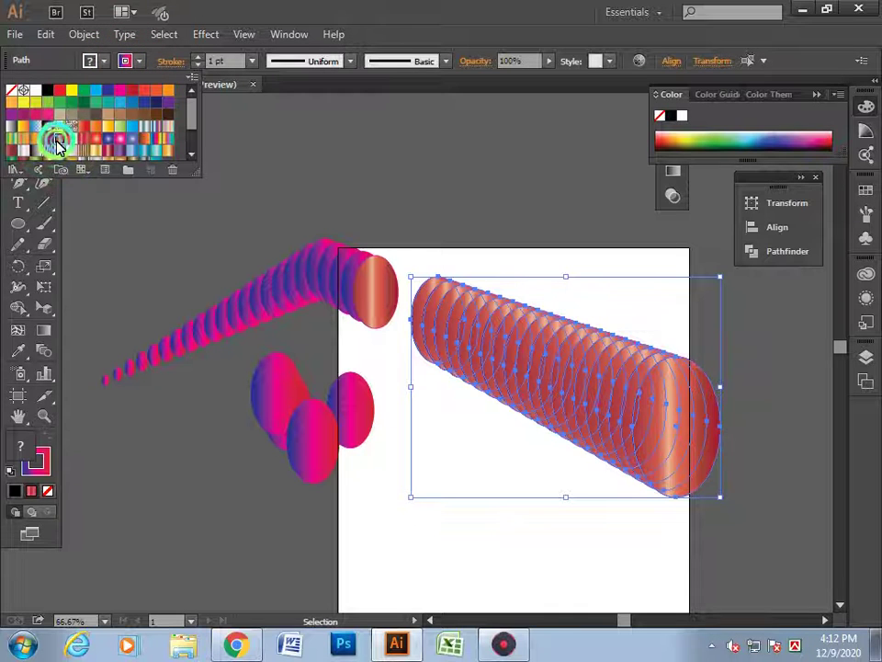
left_click(459, 155)
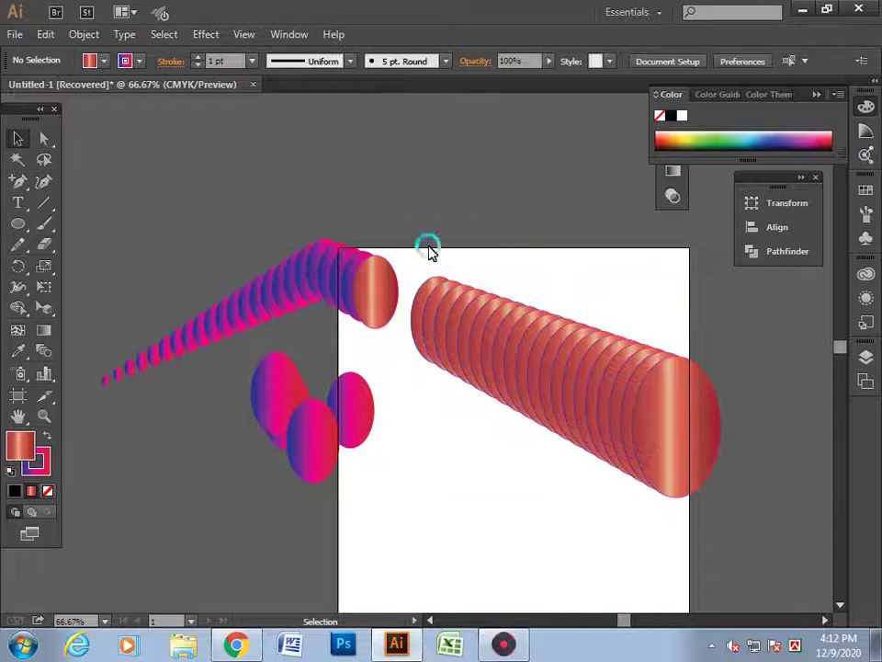
left_click(659, 469)
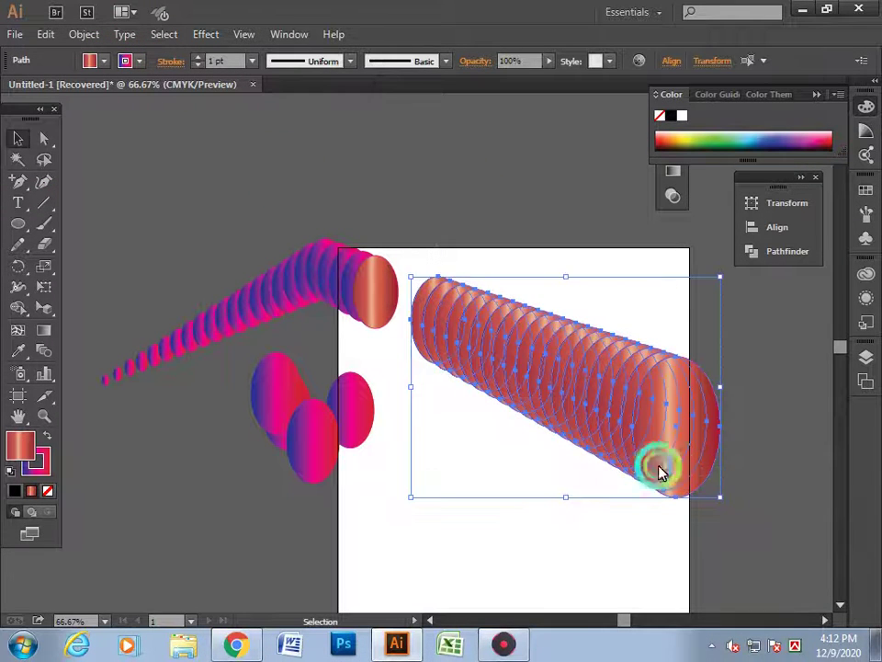
left_click(105, 61)
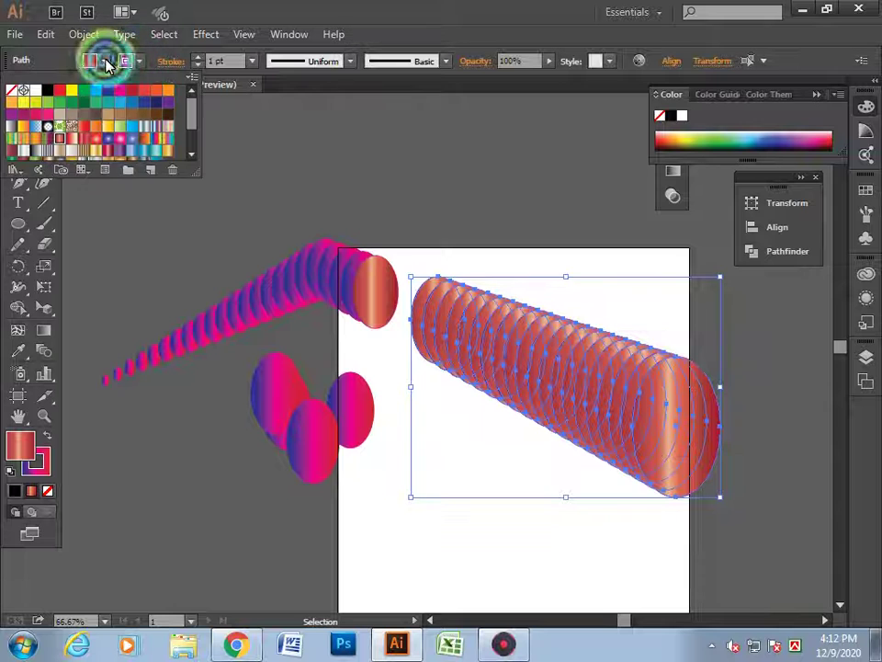
left_click(46, 152)
left_click(364, 138)
left_click(437, 167)
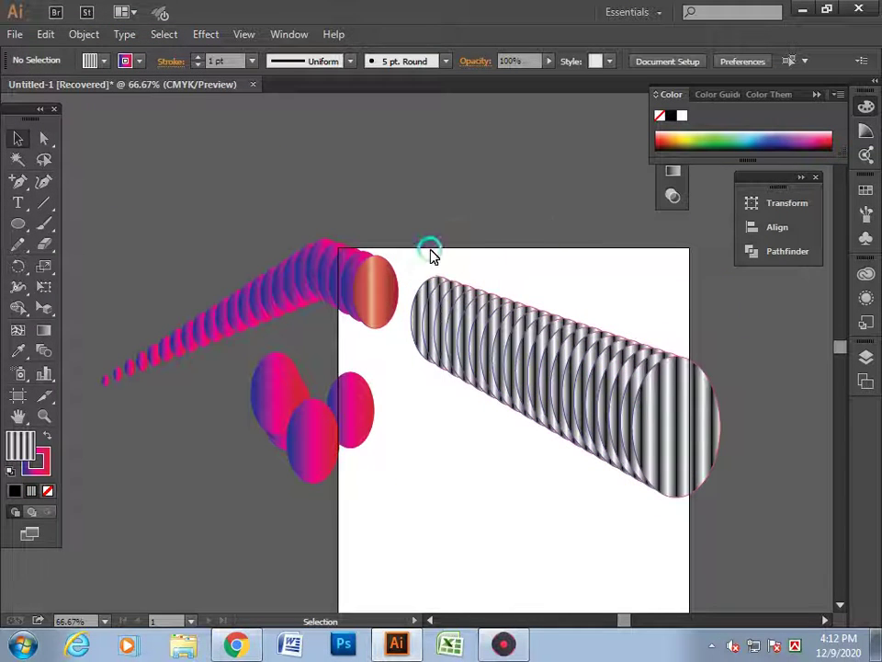
Remove the tube ellipses' stroke and fill them with a teal-grey gradient.
left_click_drag(432, 253, 763, 533)
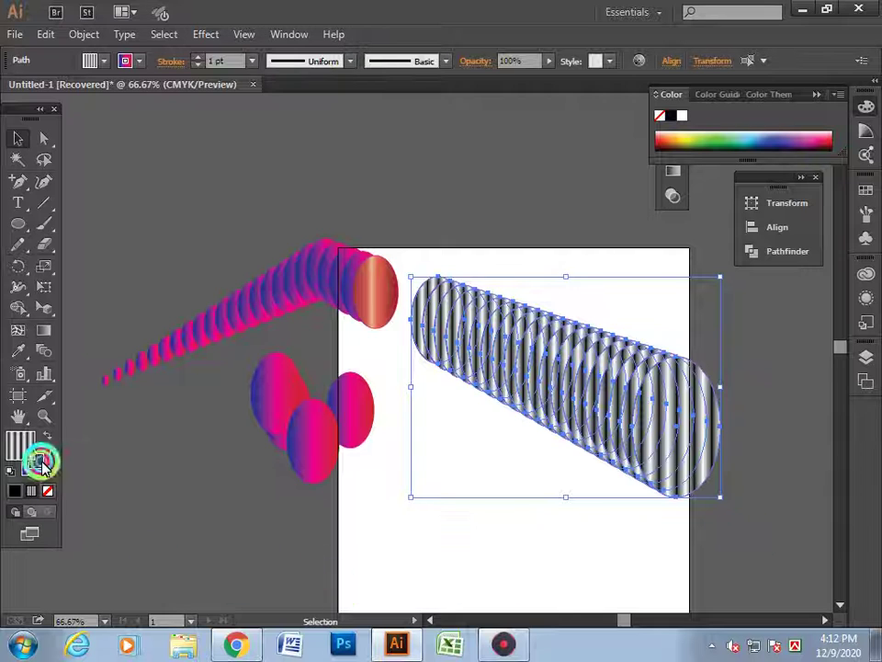
left_click(51, 483)
left_click(142, 482)
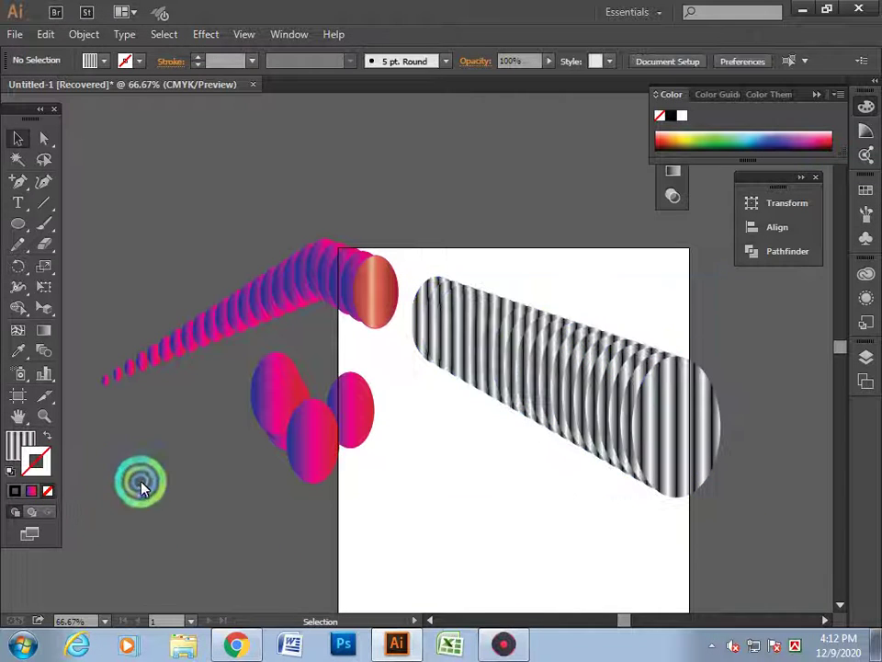
left_click_drag(435, 248, 720, 470)
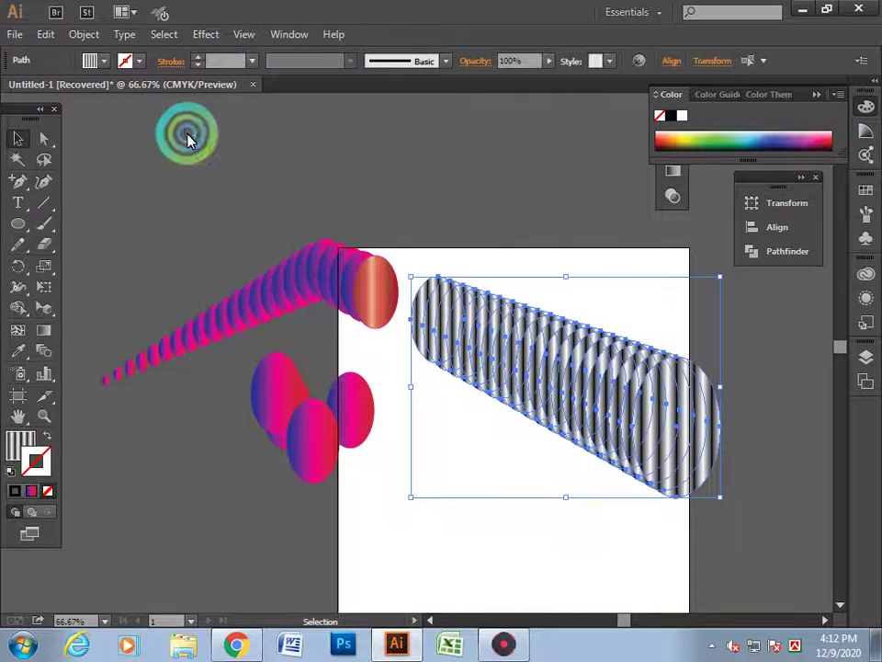
left_click(104, 61)
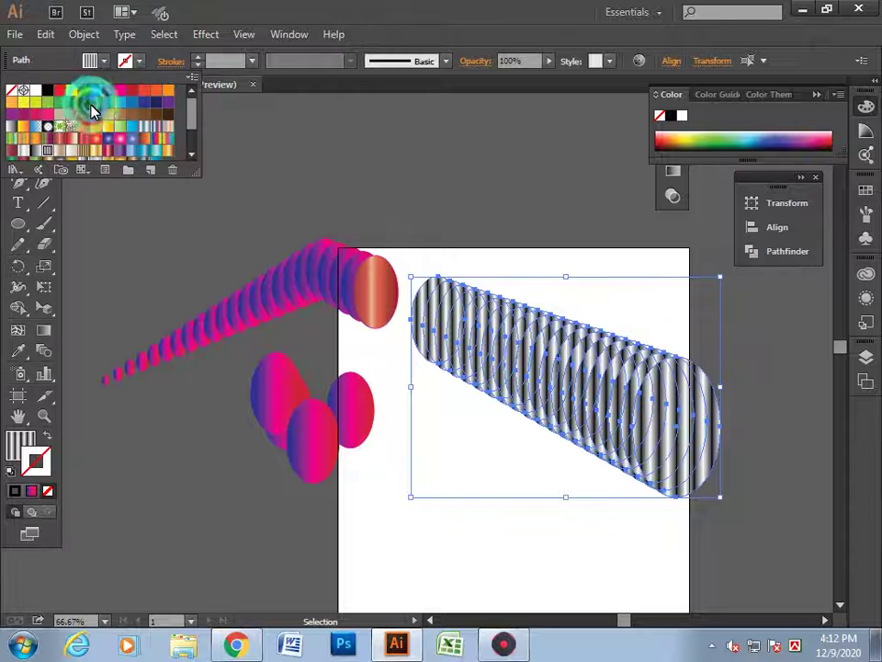
left_click(146, 132)
left_click(429, 157)
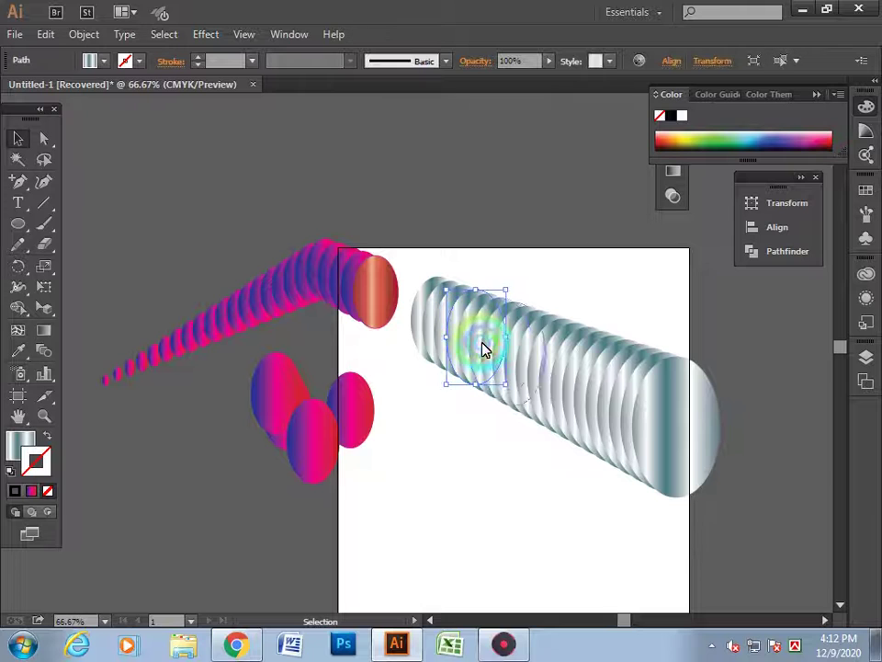
Scatter and tilt gradient ellipse copies around the artboard, then marquee-select all artwork.
mouse_move(485, 349)
left_mouse_down()
mouse_move(465, 429)
mouse_move(509, 440)
left_mouse_up()
left_click_drag(548, 360, 496, 413)
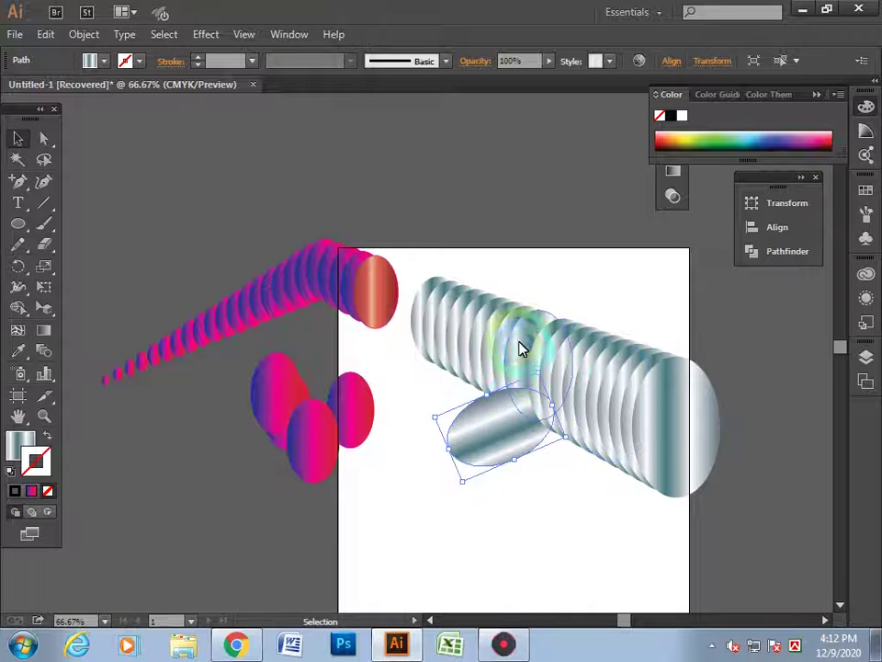
mouse_move(519, 349)
left_mouse_down()
mouse_move(548, 343)
mouse_move(579, 355)
mouse_move(570, 438)
mouse_move(567, 420)
mouse_move(358, 322)
left_mouse_up()
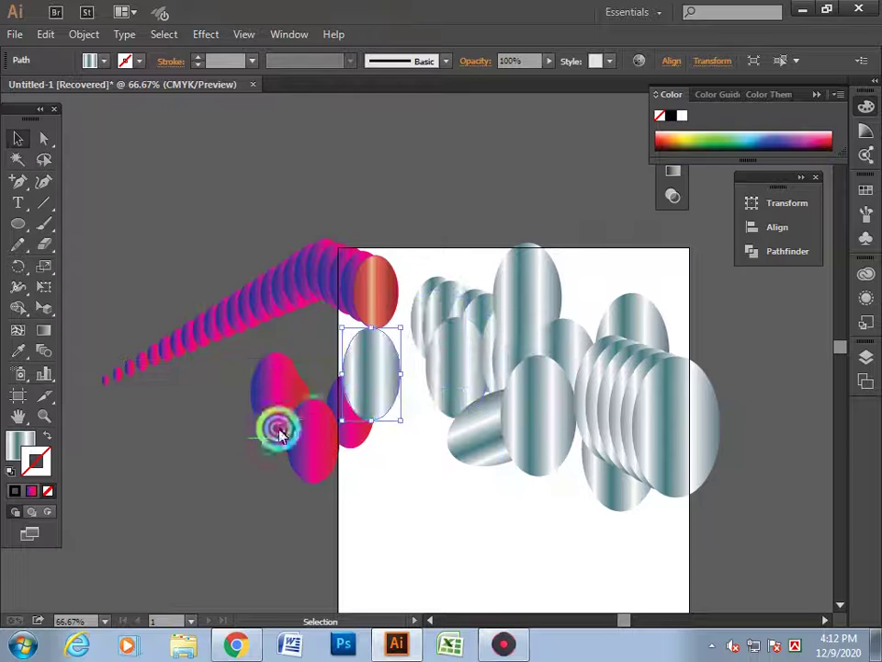
left_click(532, 546)
mouse_move(625, 453)
left_mouse_down()
mouse_move(602, 433)
mouse_move(664, 395)
mouse_move(747, 450)
left_mouse_up()
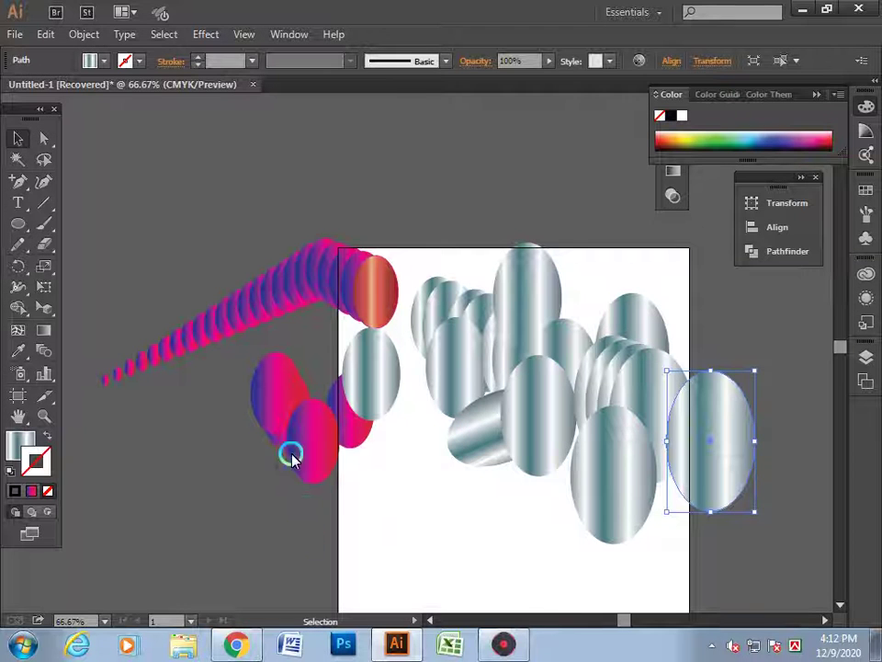
left_click(130, 260)
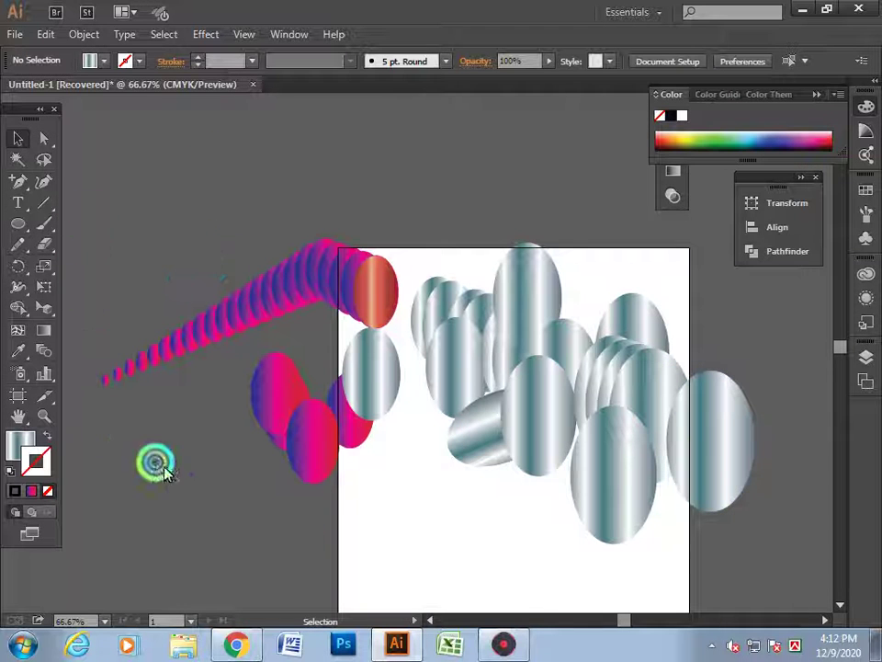
left_click_drag(88, 203, 782, 576)
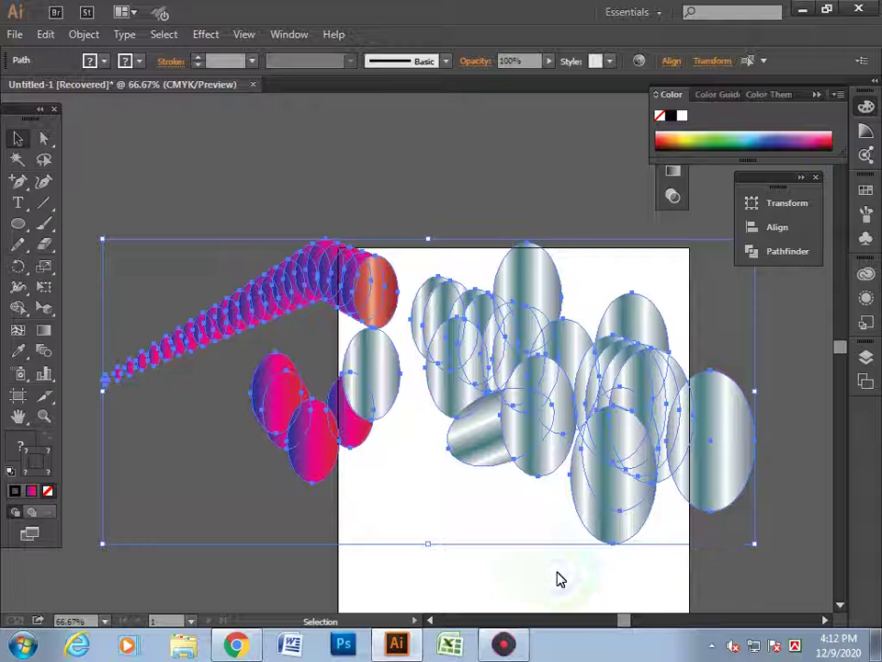
Delete the selected artwork, then the green rectangle, ellipse and star one by one.
key("Delete")
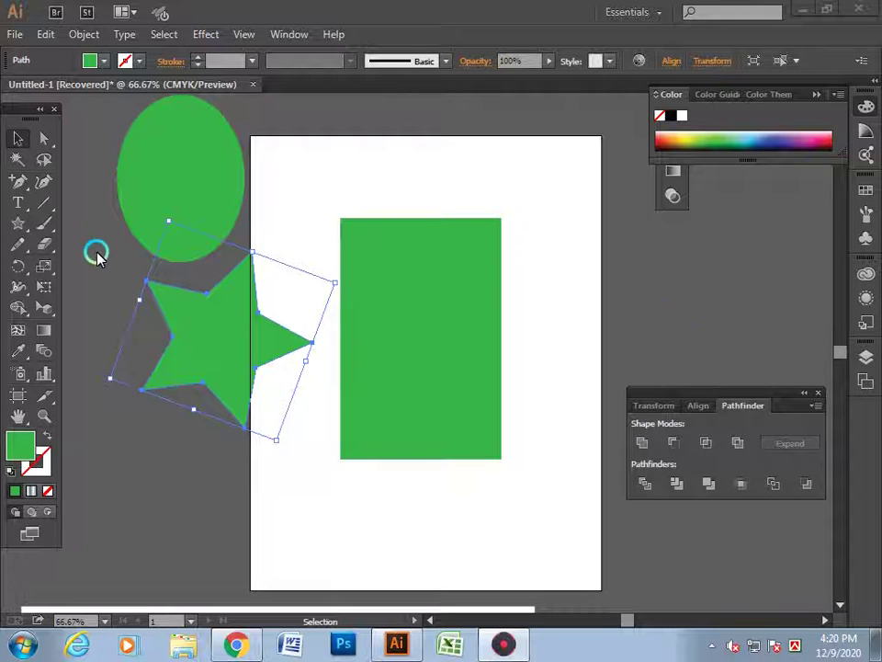
left_click(43, 152)
left_click(108, 246)
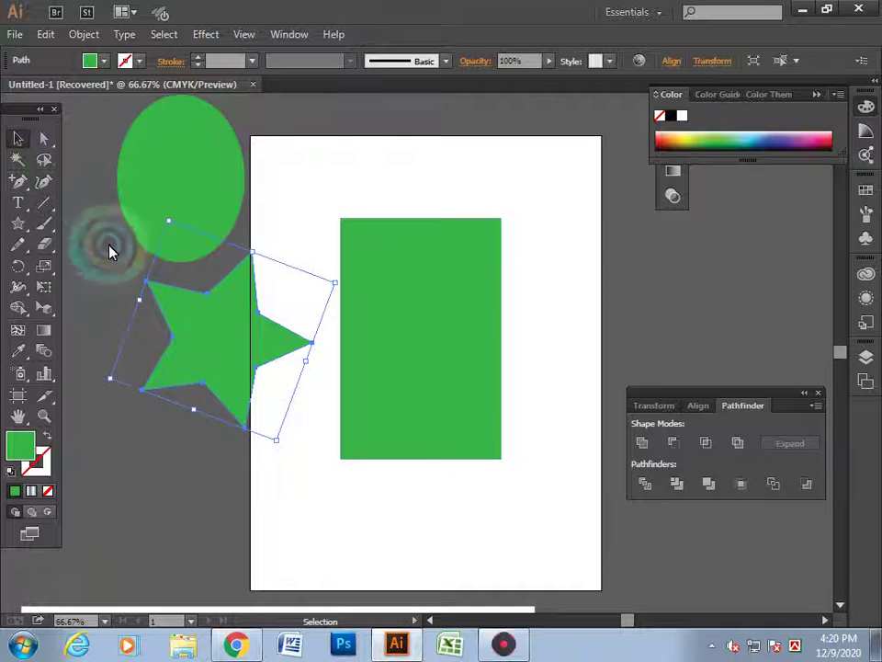
left_click(221, 358)
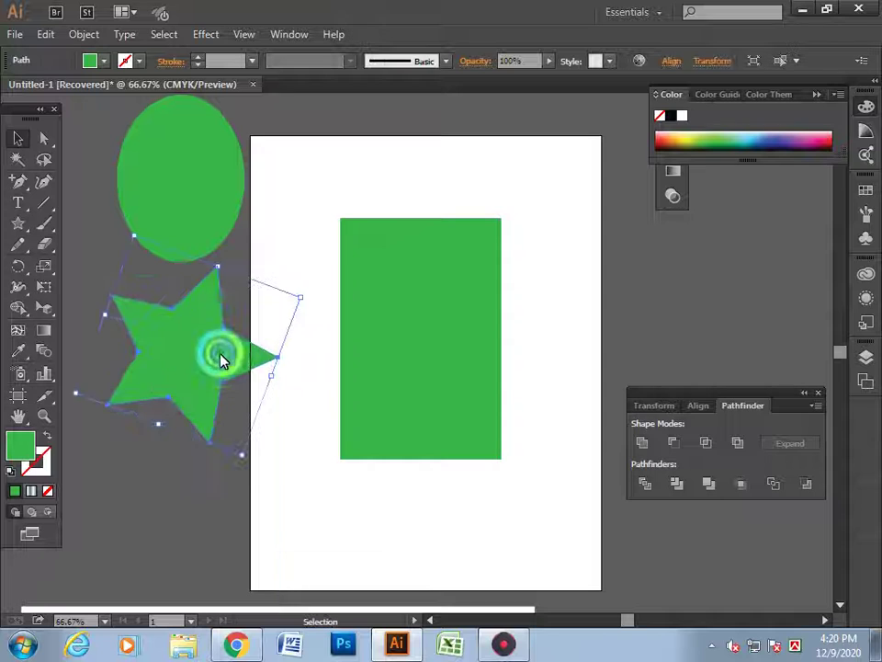
left_click(382, 419)
key("Delete")
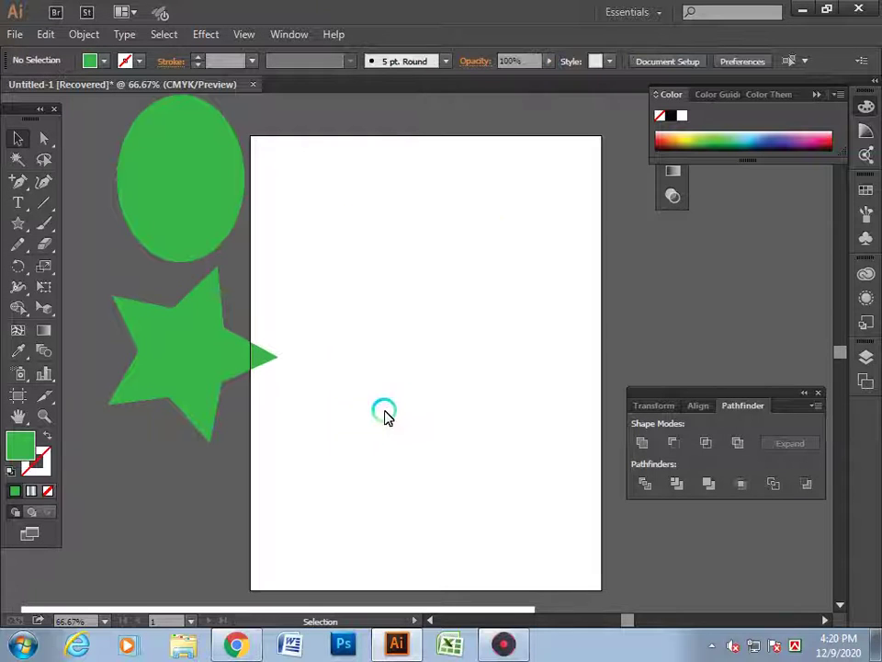
left_click(225, 349)
left_click(199, 223)
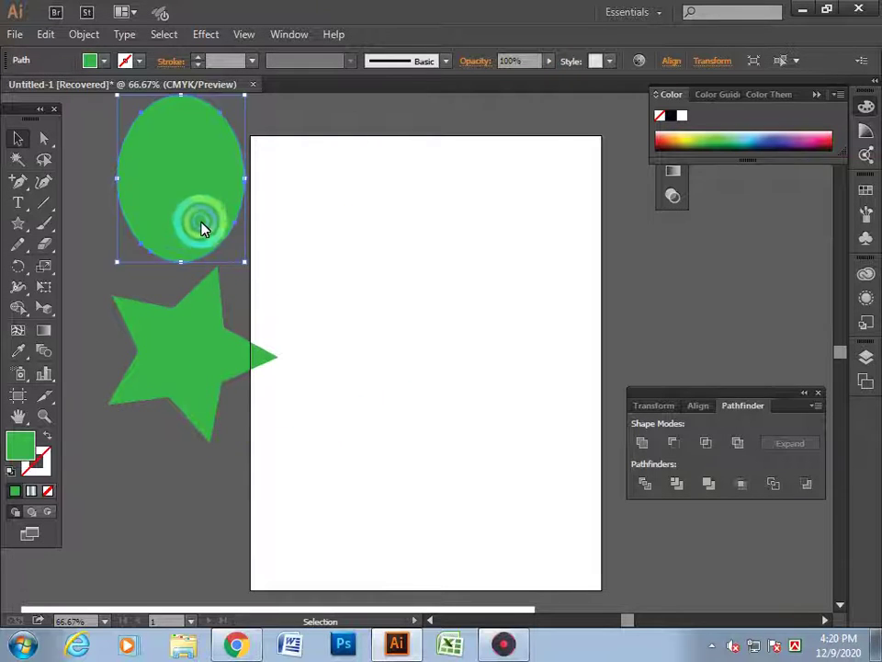
key("Delete")
left_click(198, 355)
key("Delete")
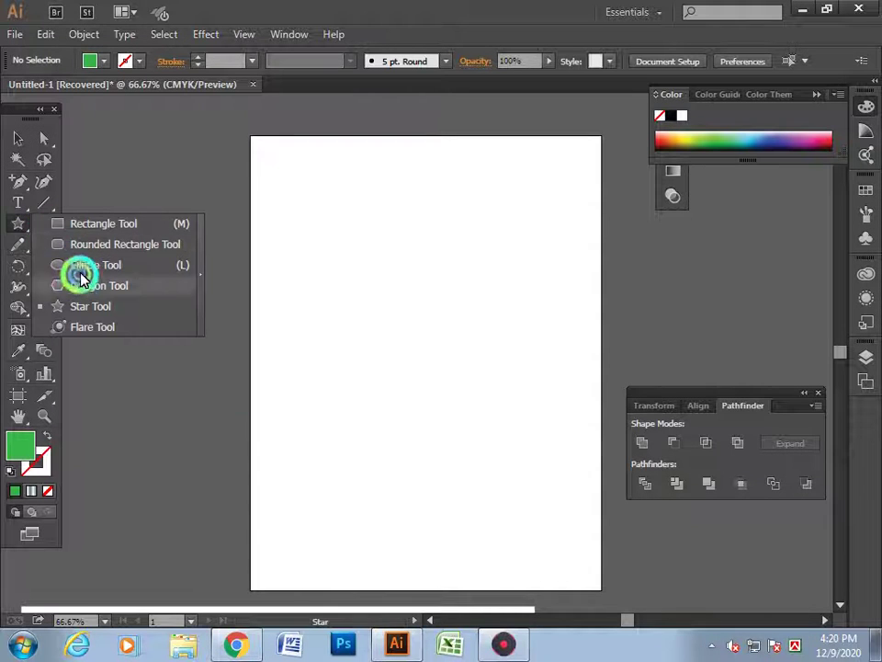
left_click_drag(17, 229, 80, 266)
left_click_drag(299, 260, 397, 387)
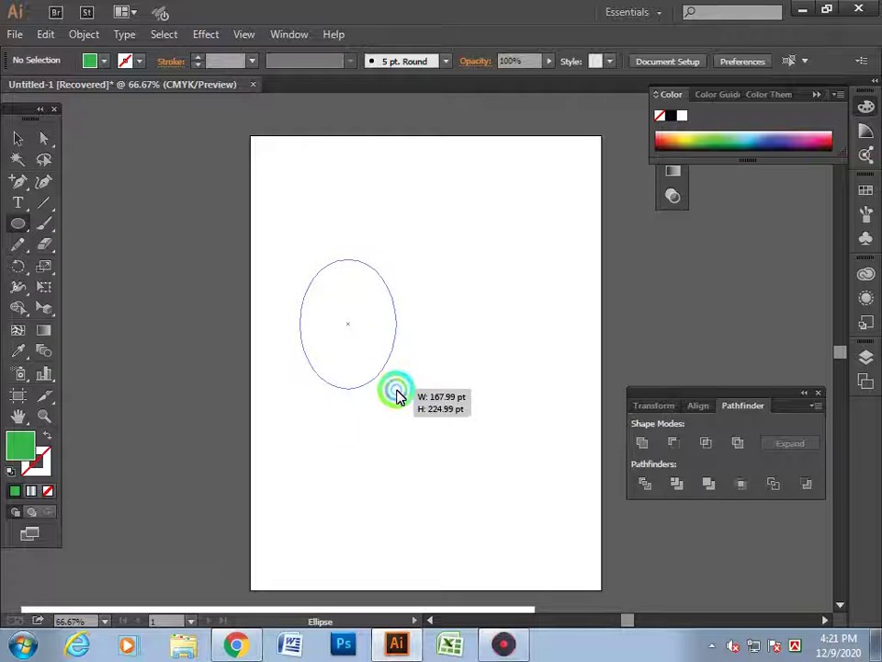
mouse_move(335, 341)
left_mouse_down()
mouse_move(288, 341)
mouse_move(343, 339)
left_mouse_up()
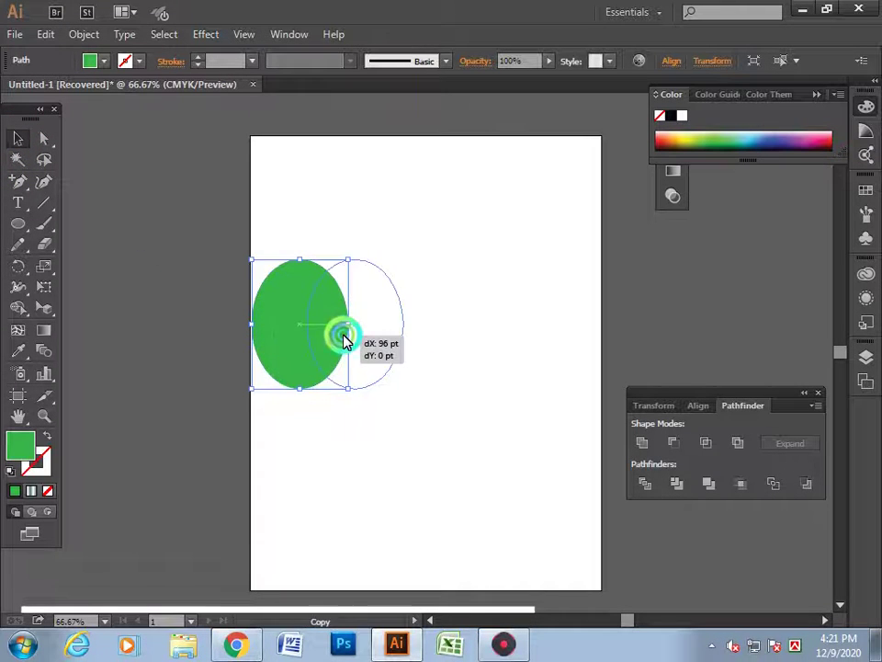
left_click(100, 63)
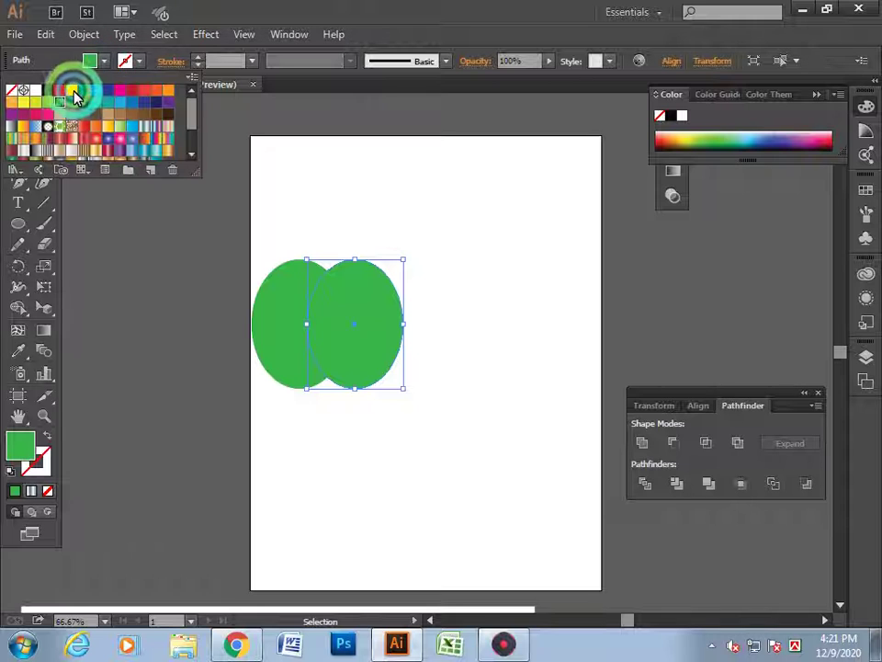
left_click(61, 91)
left_click(150, 250)
left_click(340, 350)
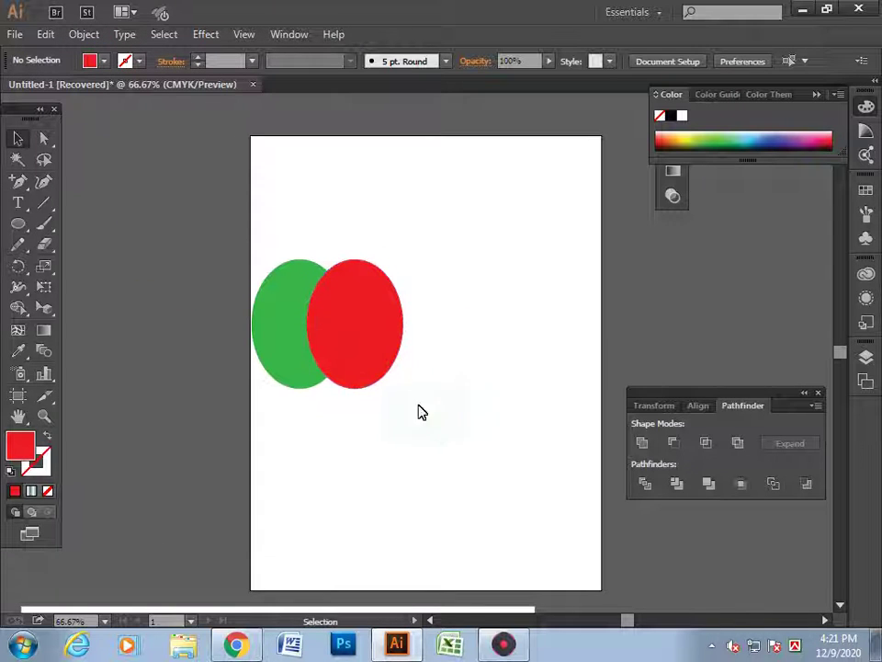
left_click(309, 366)
key("Delete")
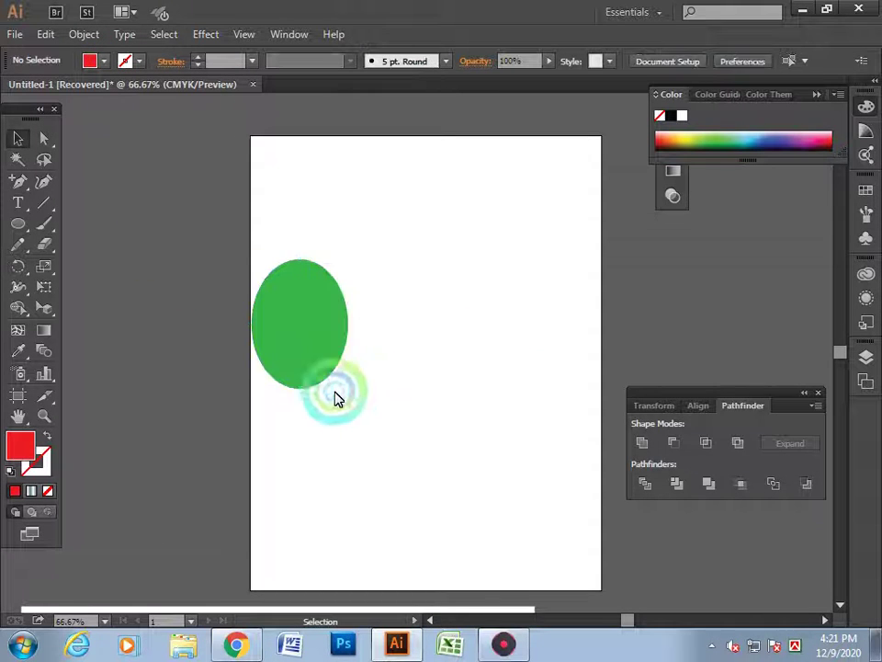
left_click(331, 372)
key("Delete")
left_click(817, 392)
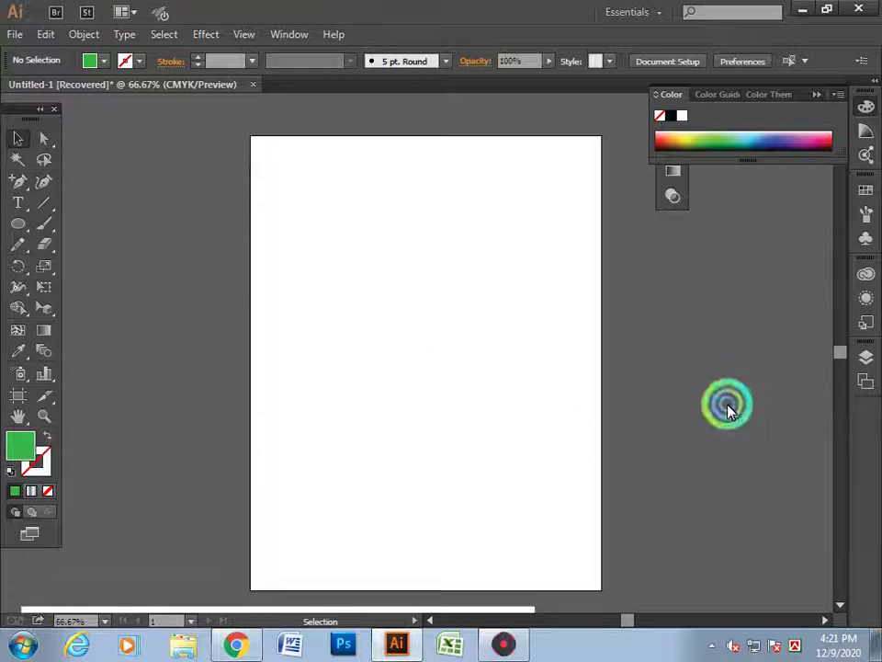
left_click(286, 37)
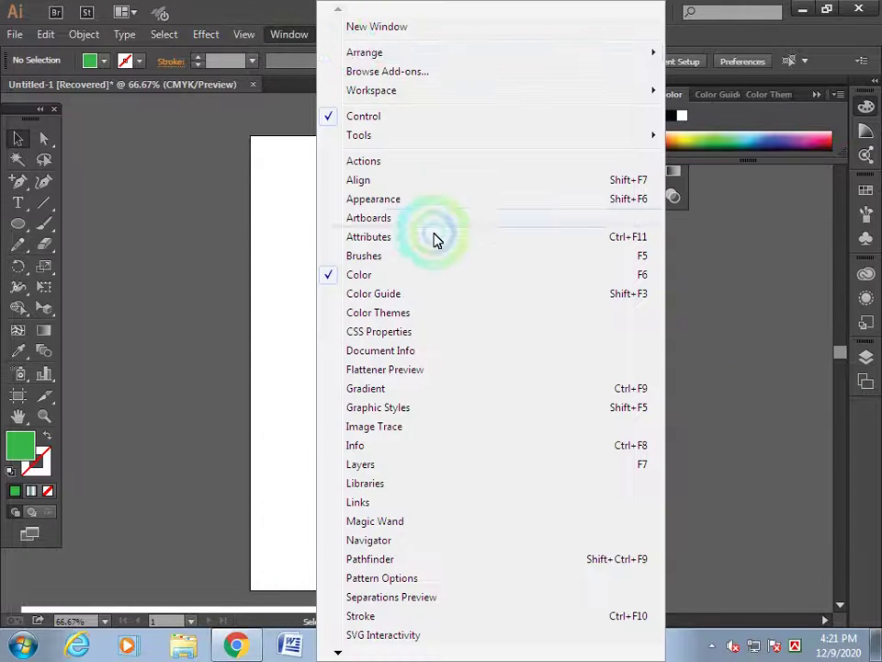
left_click(430, 563)
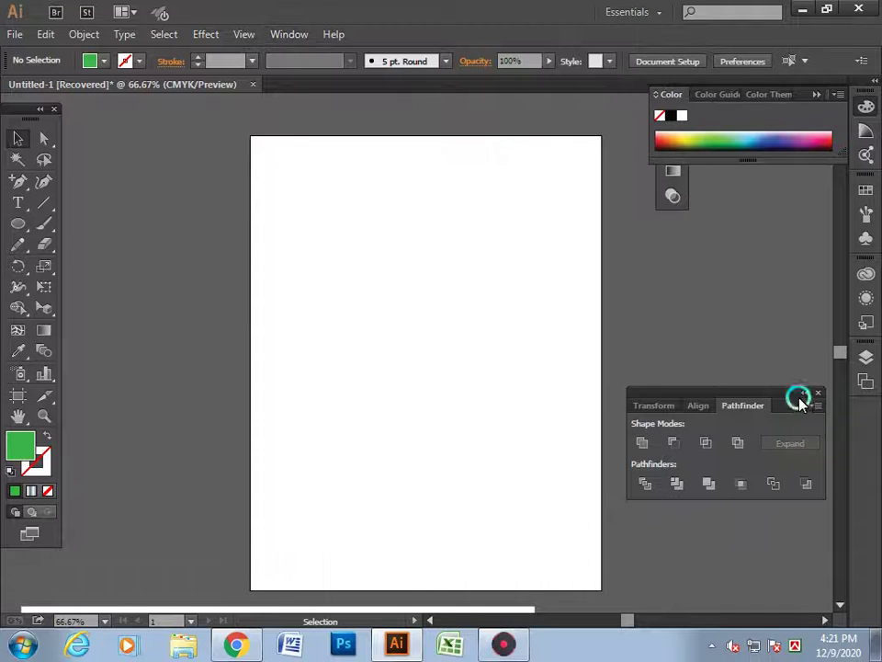
left_click(14, 222)
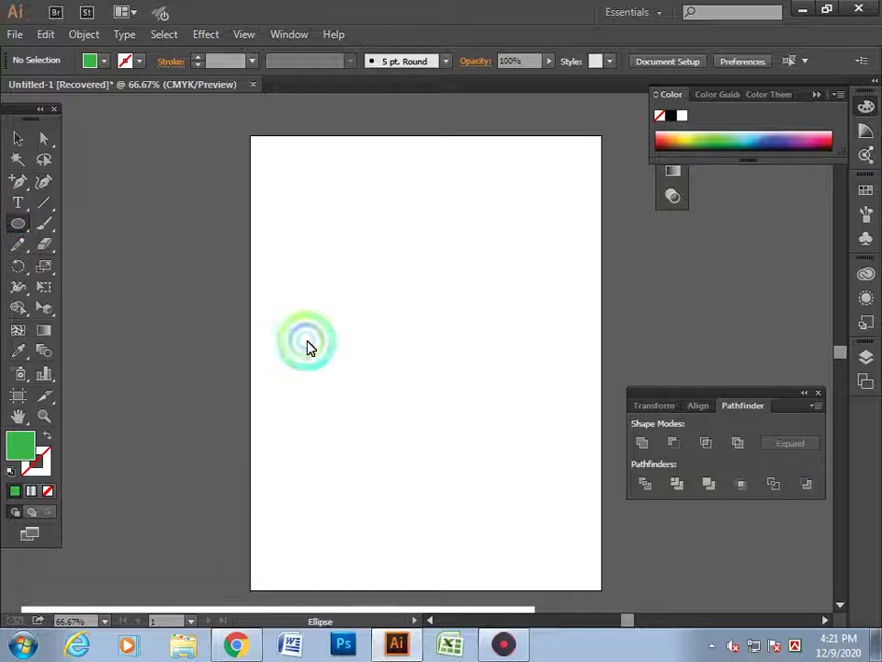
Draw another ellipse and move the green ellipse up and to the left.
left_click_drag(294, 292, 372, 421)
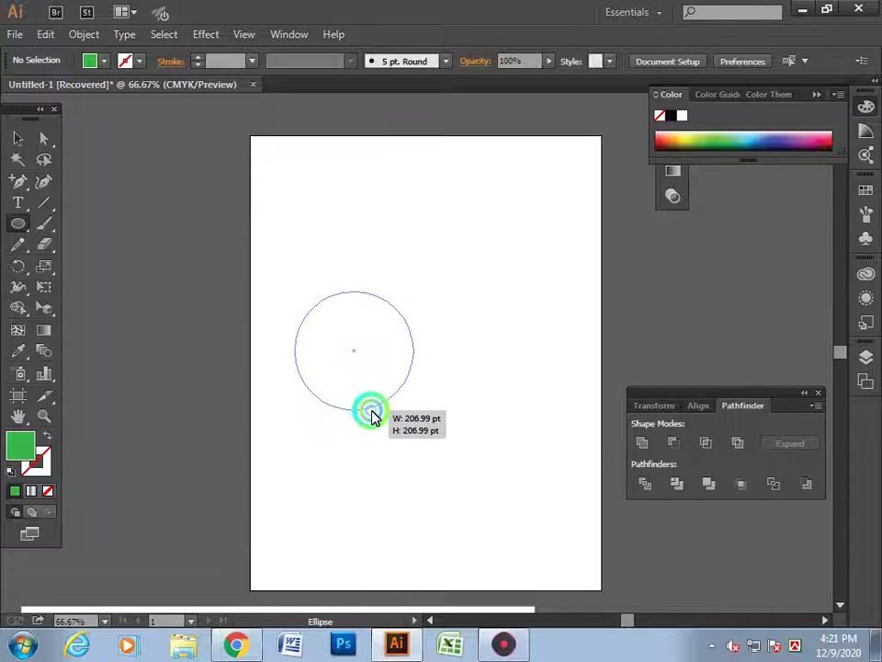
left_click_drag(372, 421, 390, 418)
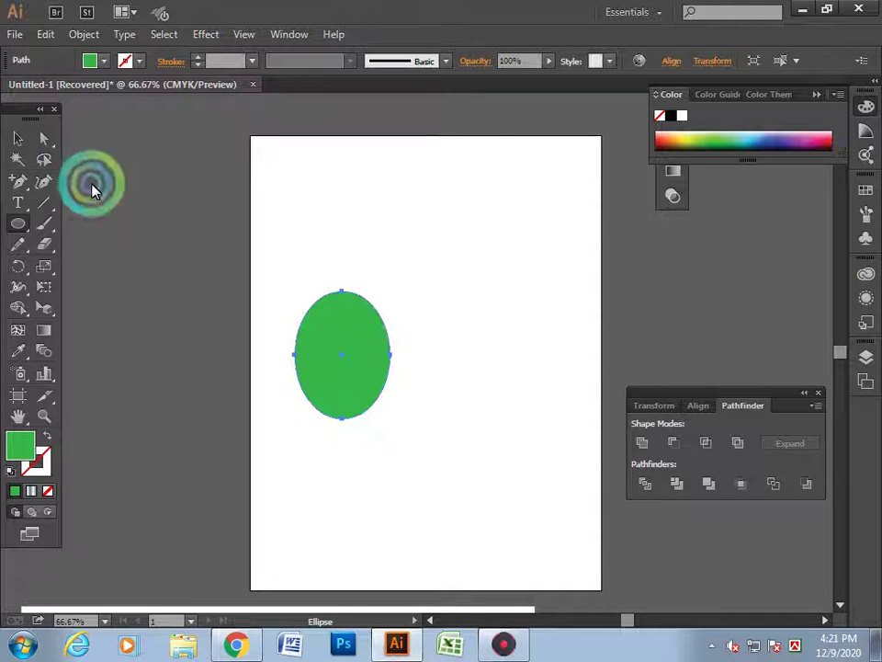
left_click(19, 143)
left_click(217, 273)
mouse_move(340, 401)
left_mouse_down()
mouse_move(302, 336)
mouse_move(377, 341)
left_mouse_up()
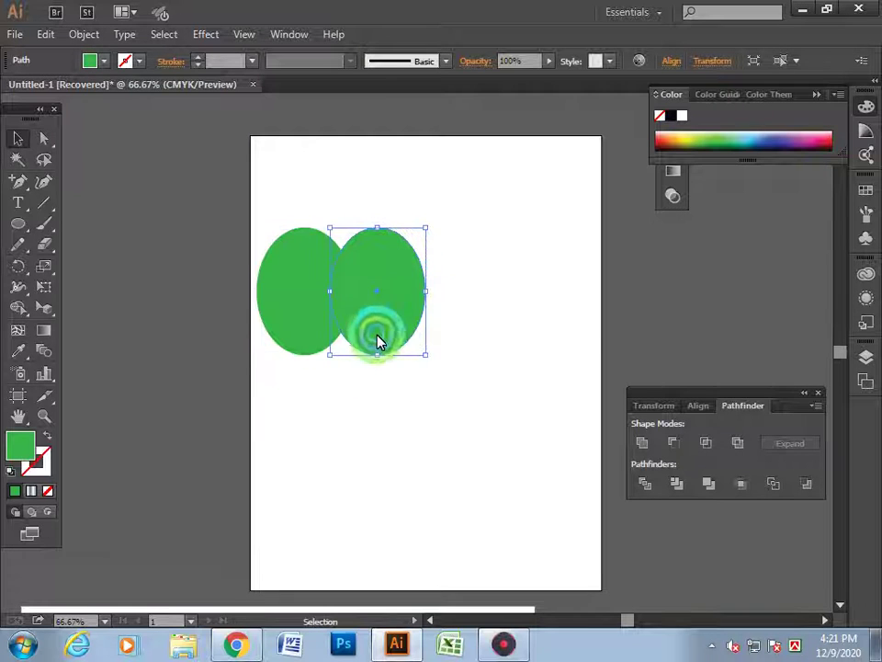
Fill the right ellipse with red and nudge it slightly left.
left_click(101, 61)
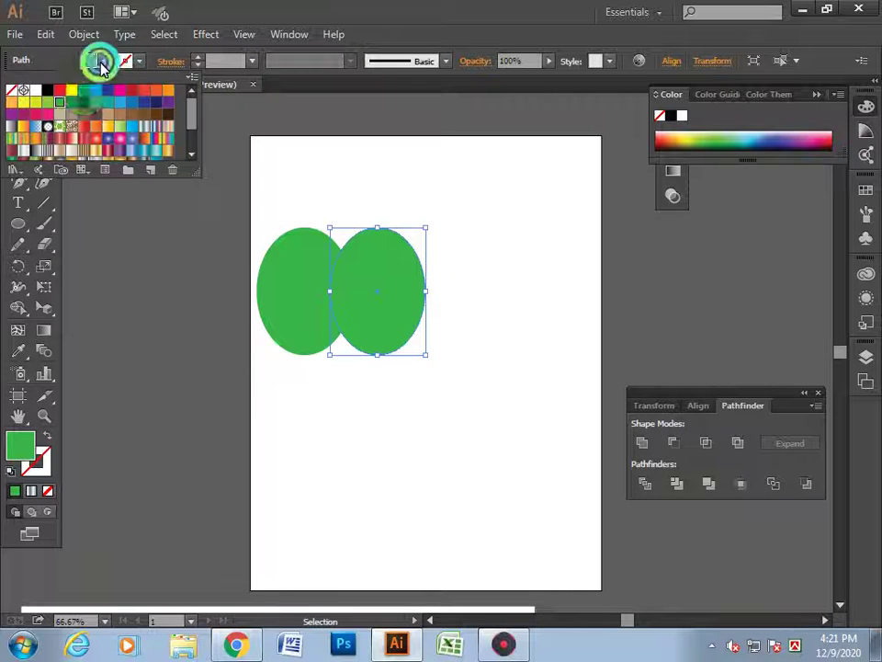
left_click(60, 93)
left_click(123, 290)
mouse_move(391, 345)
left_mouse_down()
mouse_move(365, 358)
mouse_move(337, 494)
left_mouse_up()
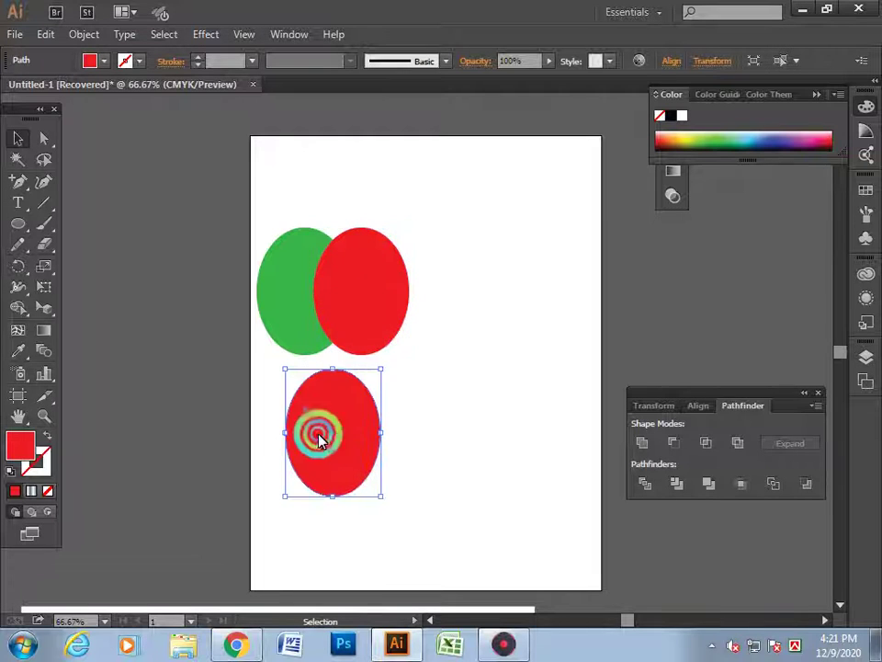
Make the lower ellipse dark green and move it up to overlap the light green one.
left_click(104, 61)
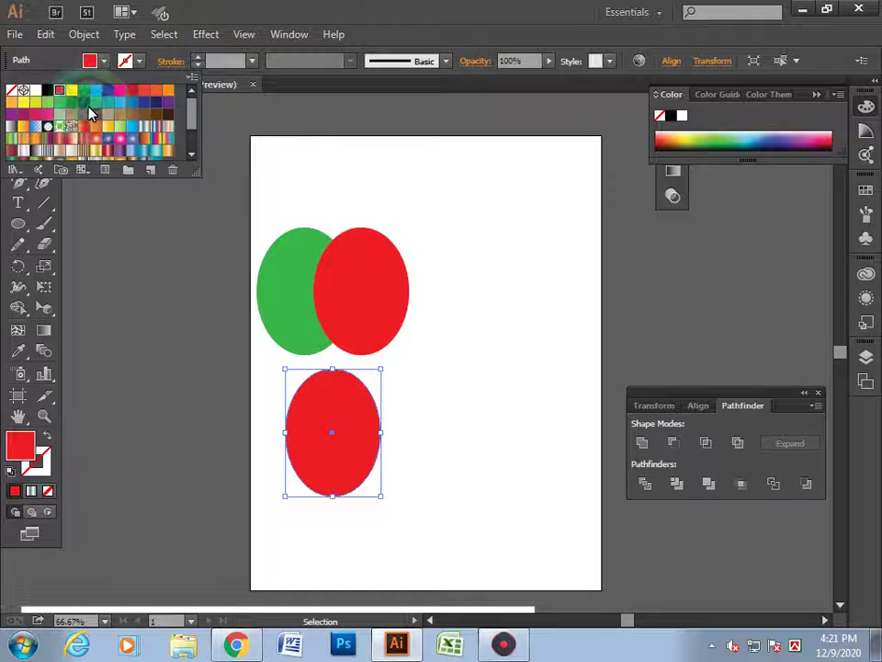
left_click(84, 102)
left_click(131, 279)
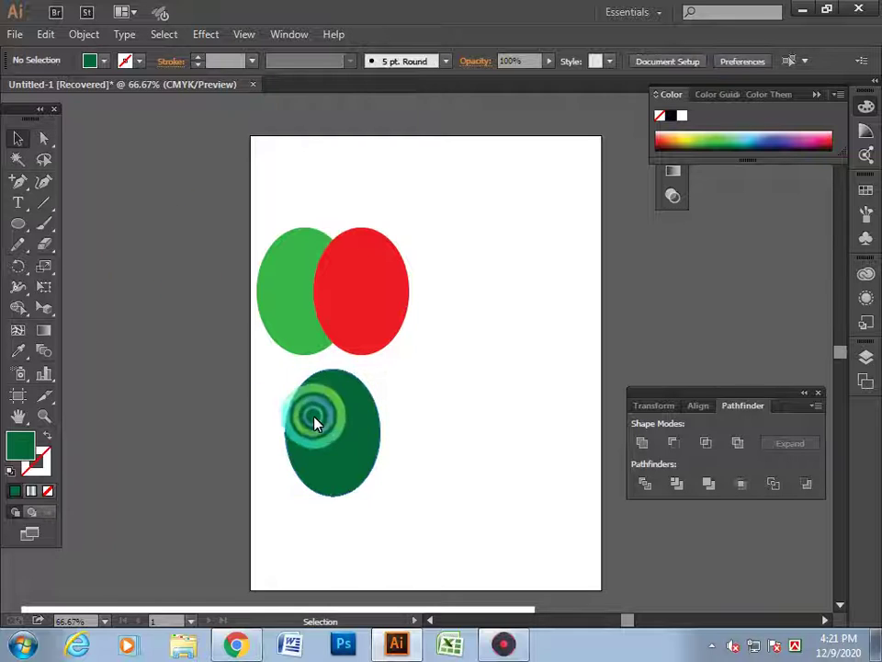
left_click_drag(315, 419, 308, 364)
left_click(205, 401)
Try Pathfinder Unite and then Minus Front on all three ellipses, undoing each.
left_click_drag(205, 234, 403, 386)
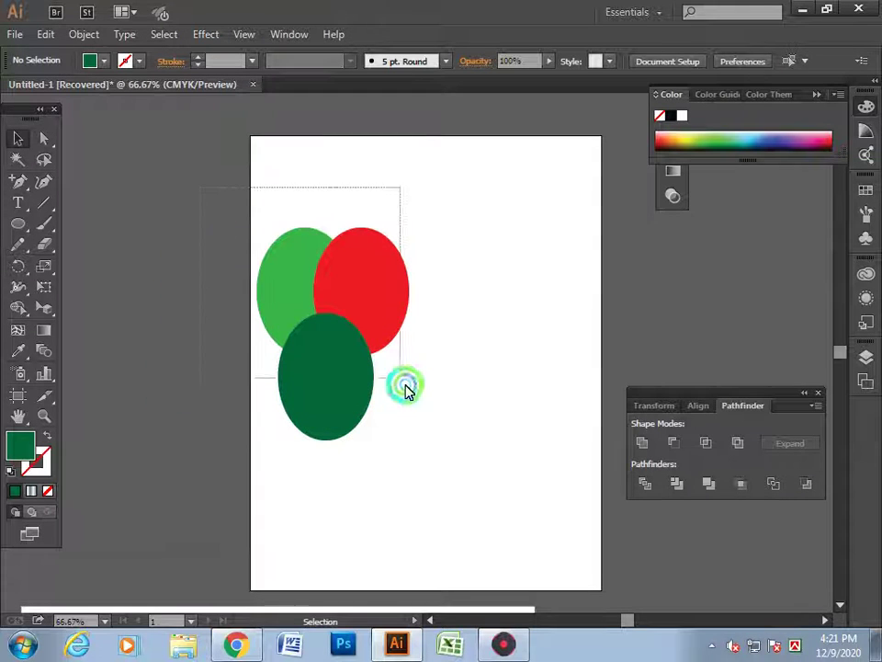
left_click(643, 441)
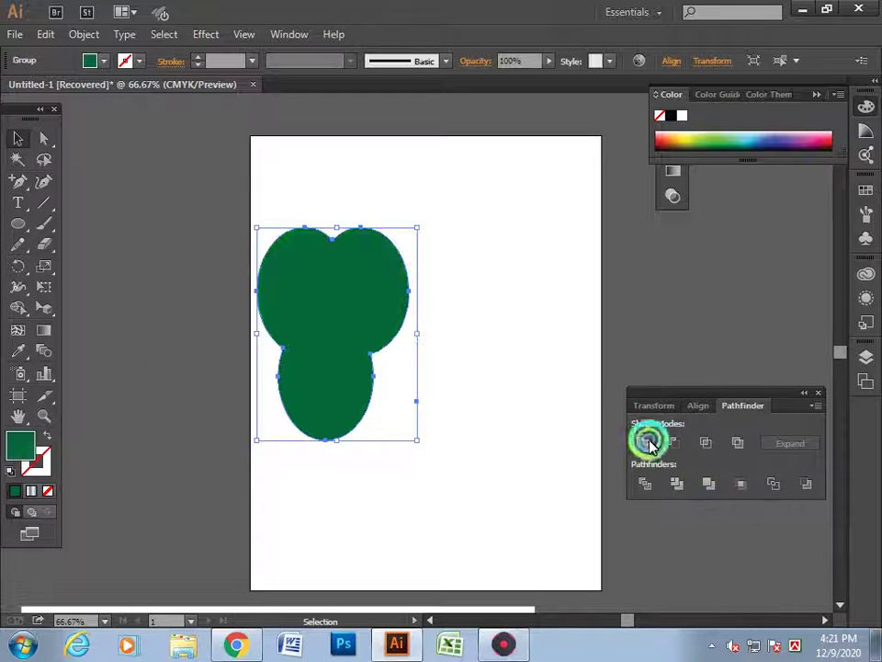
left_click(538, 318)
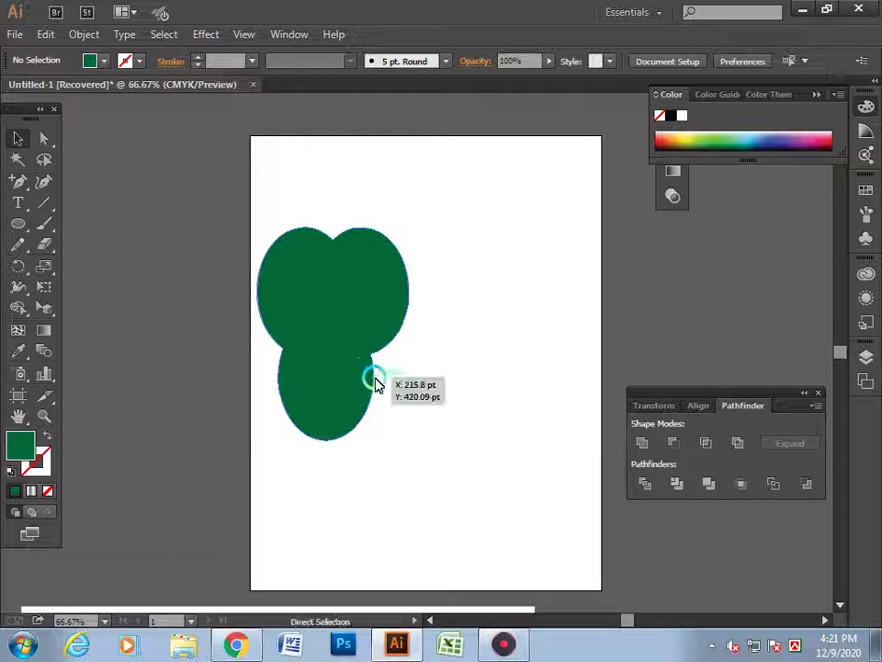
key("ctrl+z")
left_click(673, 445)
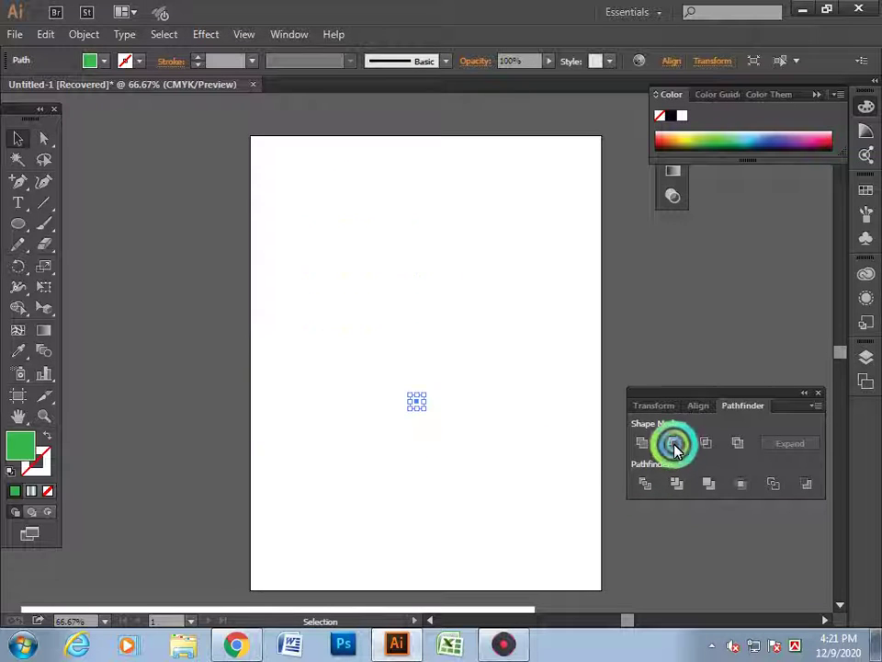
key("ctrl+z")
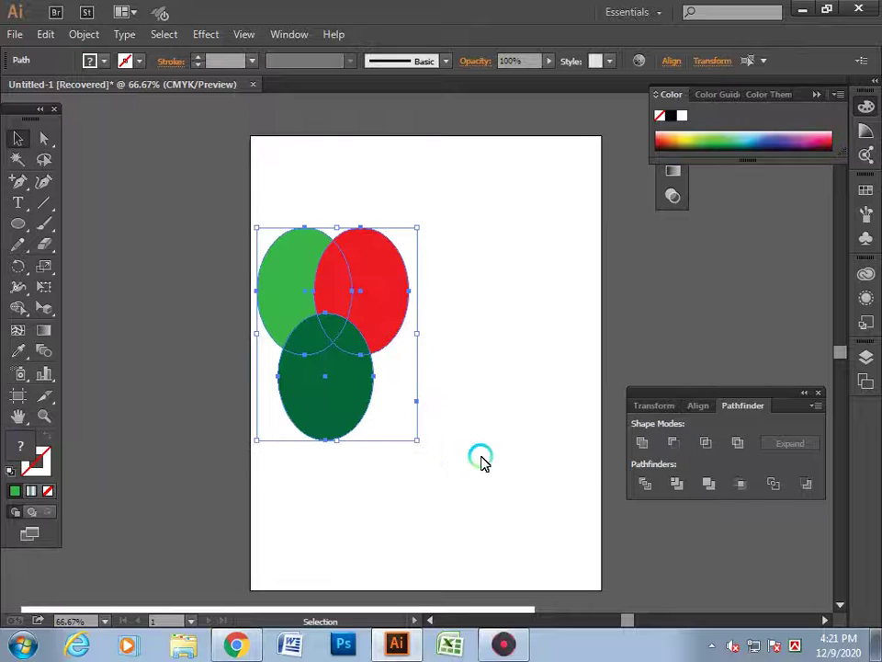
left_click(476, 441)
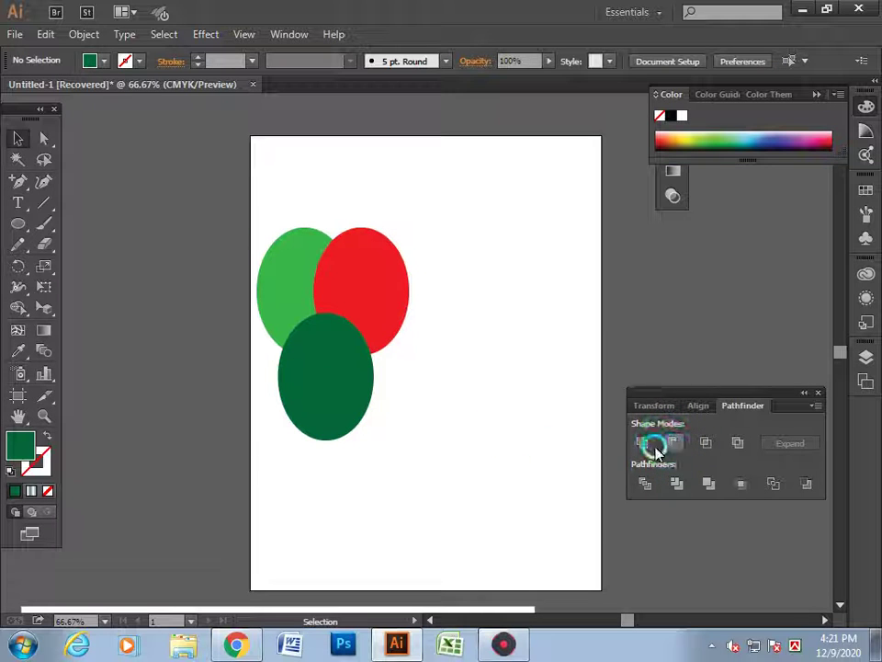
Move the red ellipse right, put dark green beside light green, and apply Minus Front.
left_click_drag(363, 303, 537, 286)
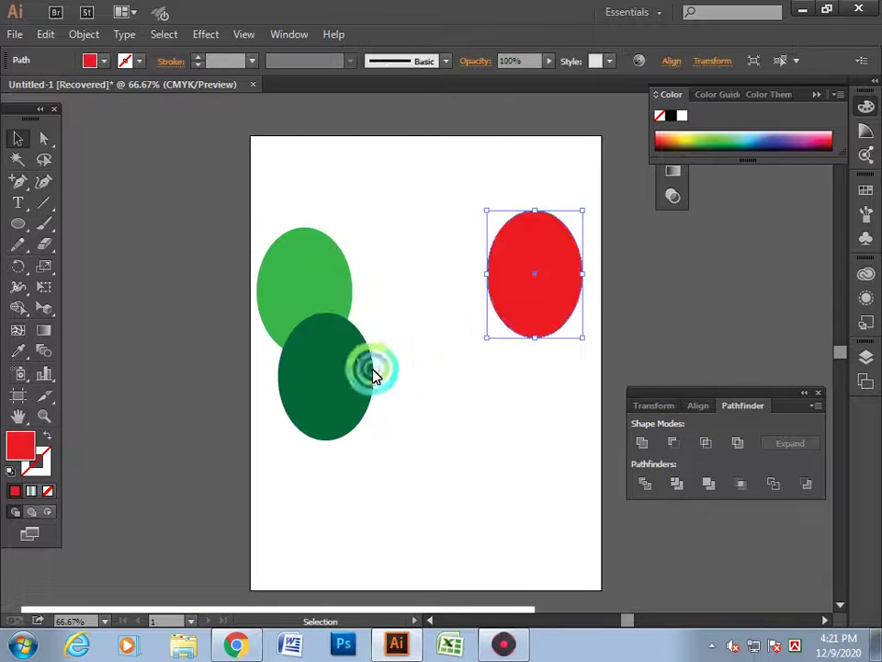
mouse_move(344, 385)
left_mouse_down()
mouse_move(413, 328)
mouse_move(400, 293)
left_mouse_up()
left_click_drag(252, 207, 387, 320)
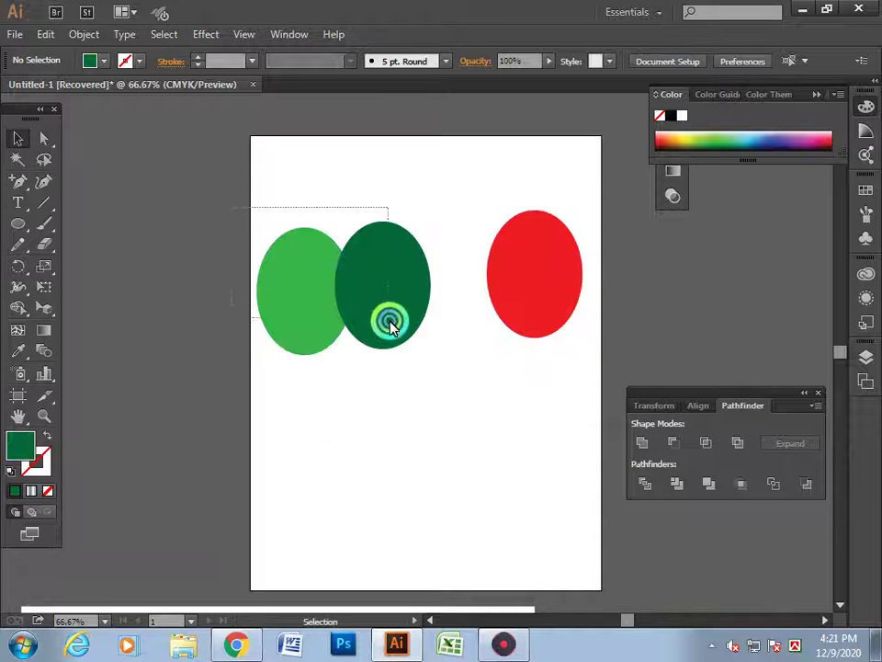
left_click(672, 442)
left_click(374, 404)
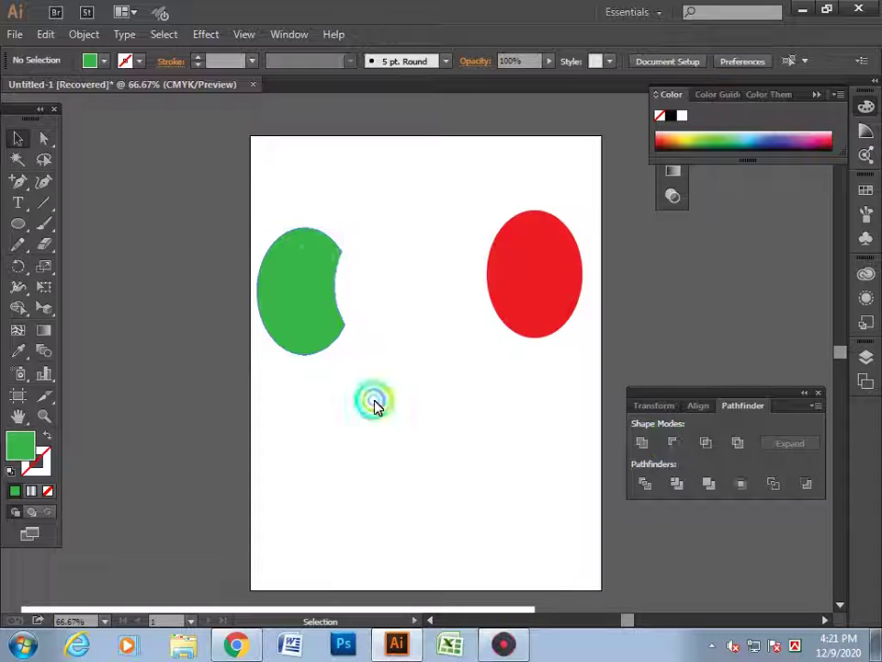
Undo the Minus Front cut, then try Pathfinder Intersect on both greens and undo it.
left_click(359, 336)
left_click(337, 264)
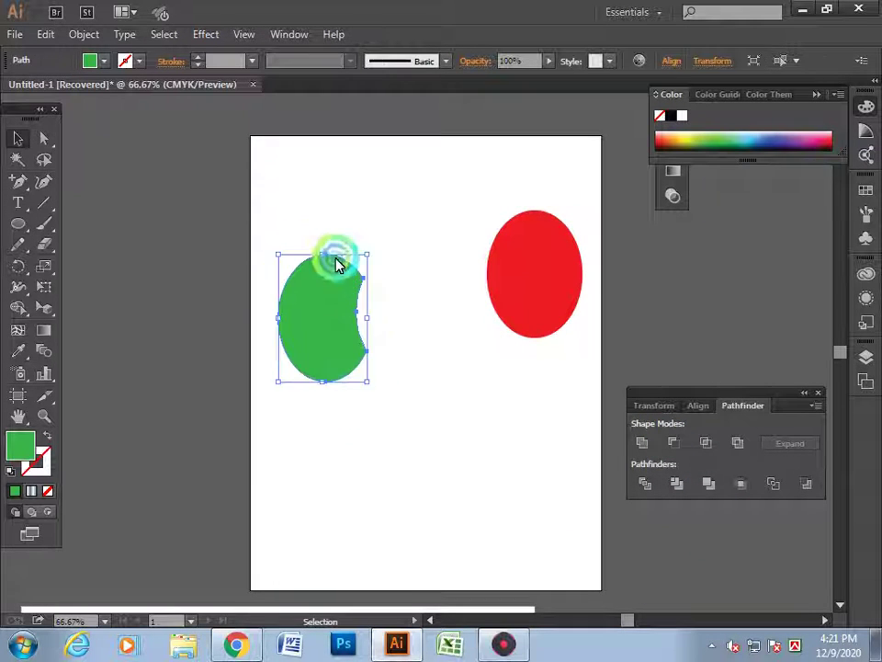
key("a")
key("ctrl+z")
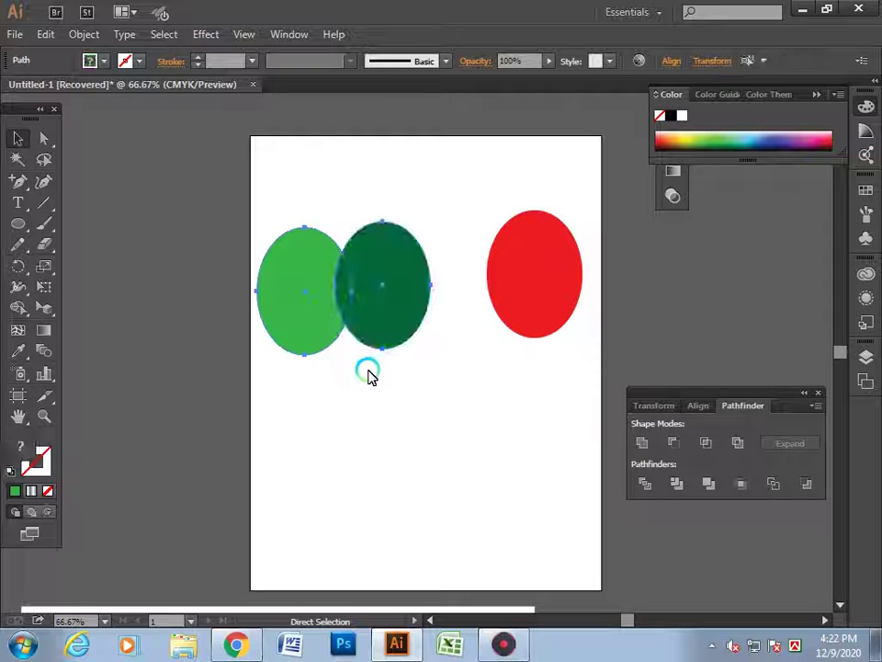
left_click(398, 392)
key("v")
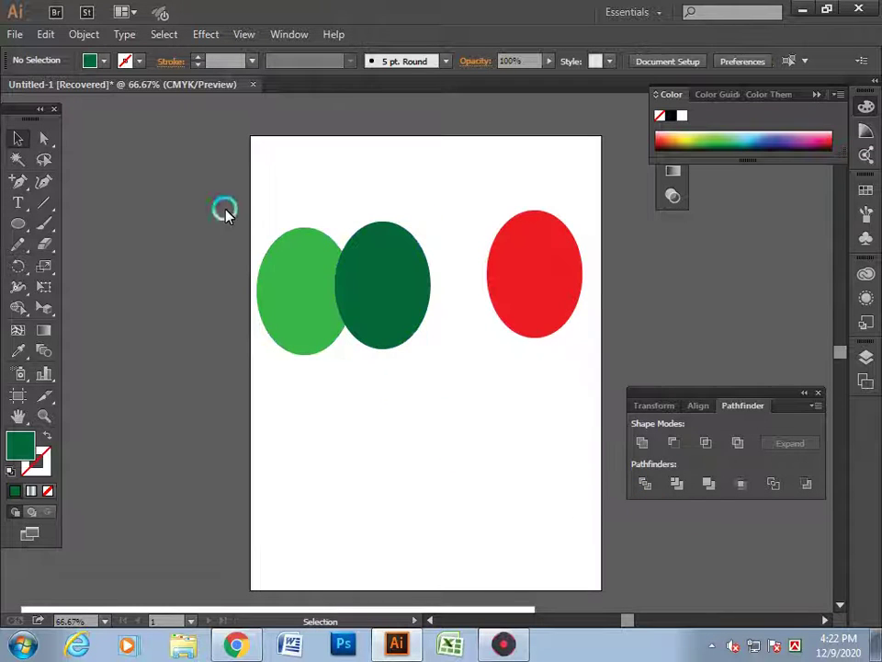
left_click_drag(224, 208, 412, 409)
left_click(710, 442)
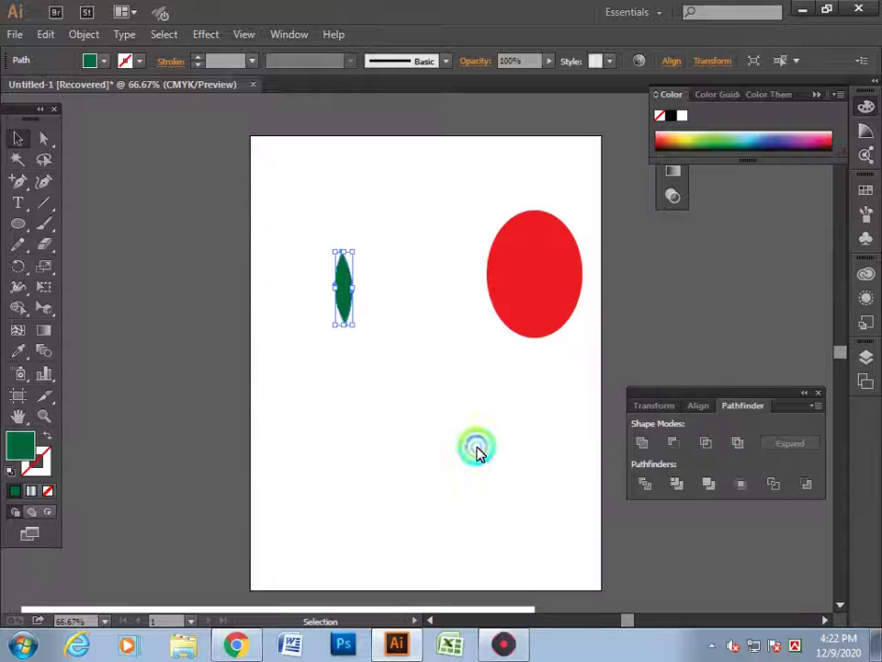
left_click(477, 450)
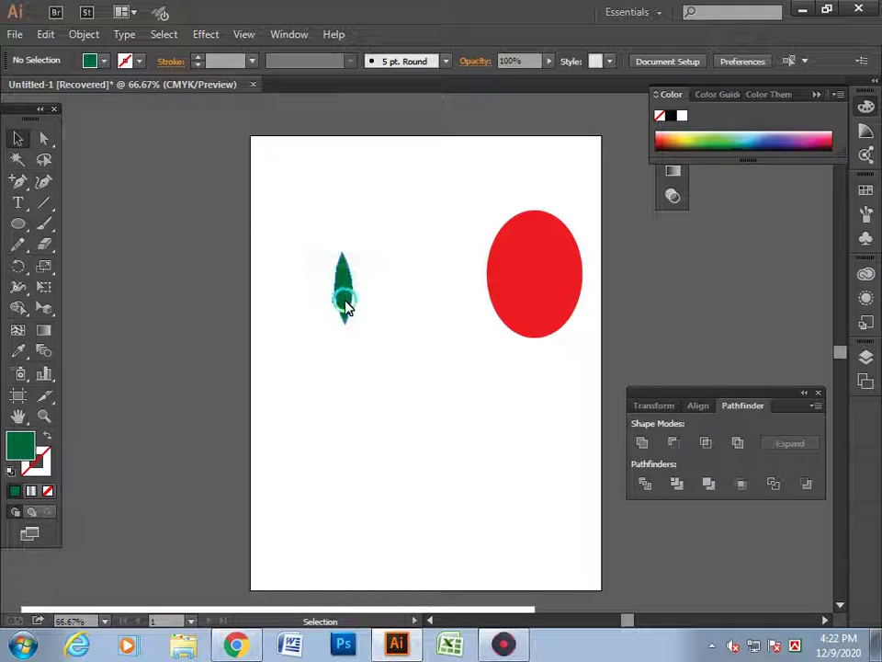
key("ctrl+z")
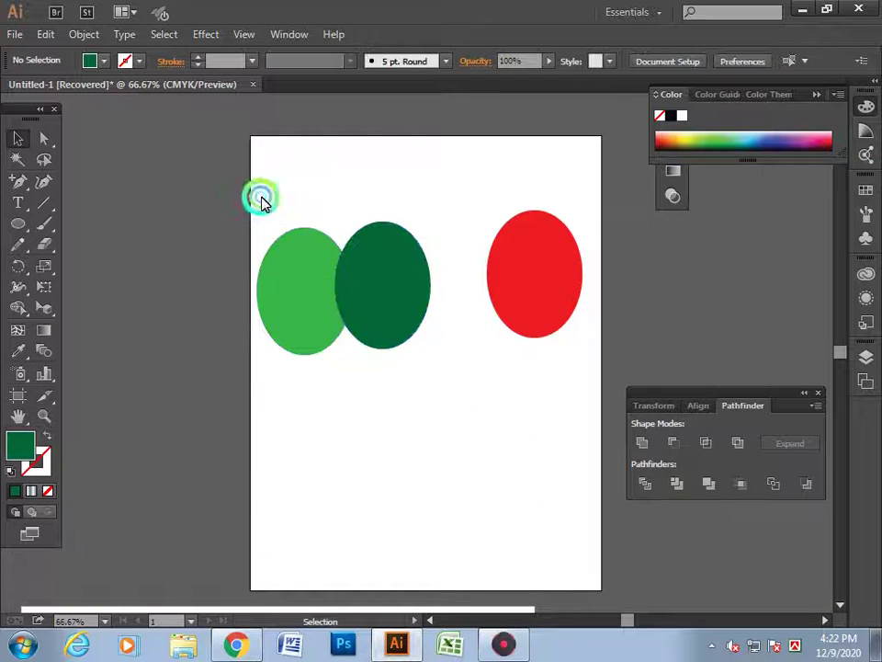
Try Pathfinder Exclude on the green ellipses, inspect the result, and undo it.
left_click_drag(260, 199, 476, 508)
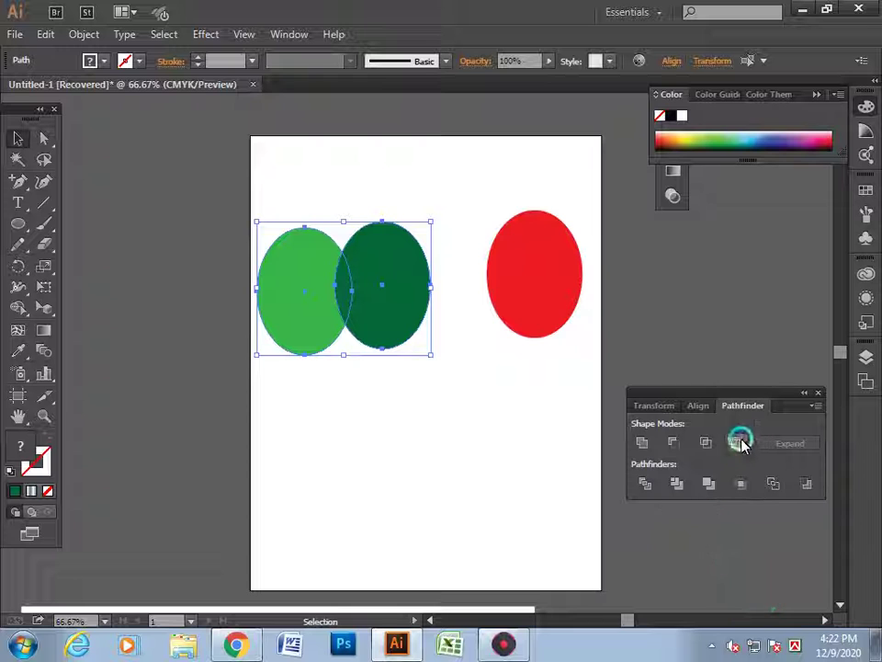
left_click(740, 442)
mouse_move(343, 262)
left_mouse_down()
mouse_move(220, 345)
mouse_move(152, 343)
mouse_move(392, 324)
left_mouse_up()
key("ctrl+z")
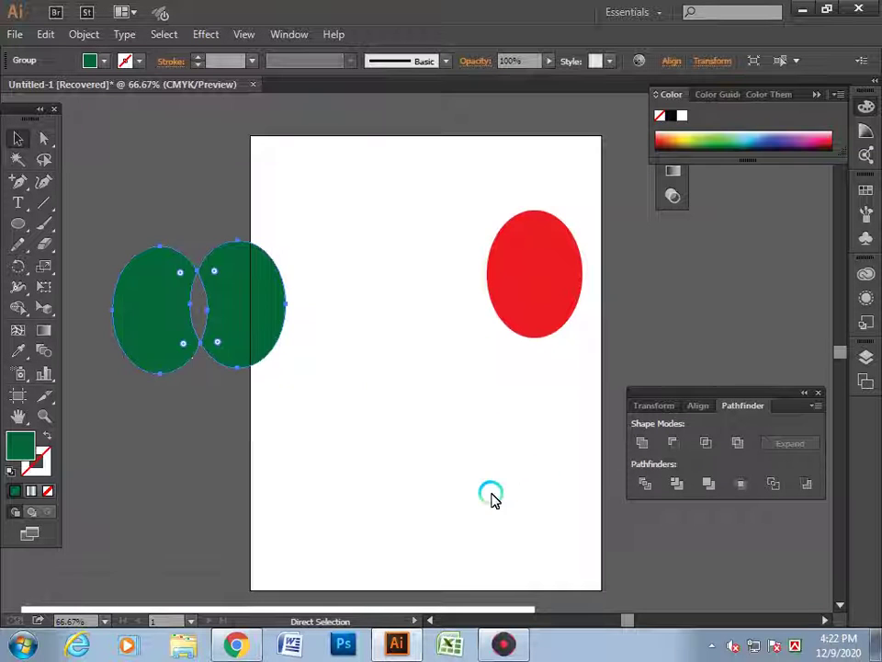
key("ctrl+z")
key("ctrl+z")
Select both green ellipses and apply Pathfinder Divide.
key("v")
left_click(268, 221)
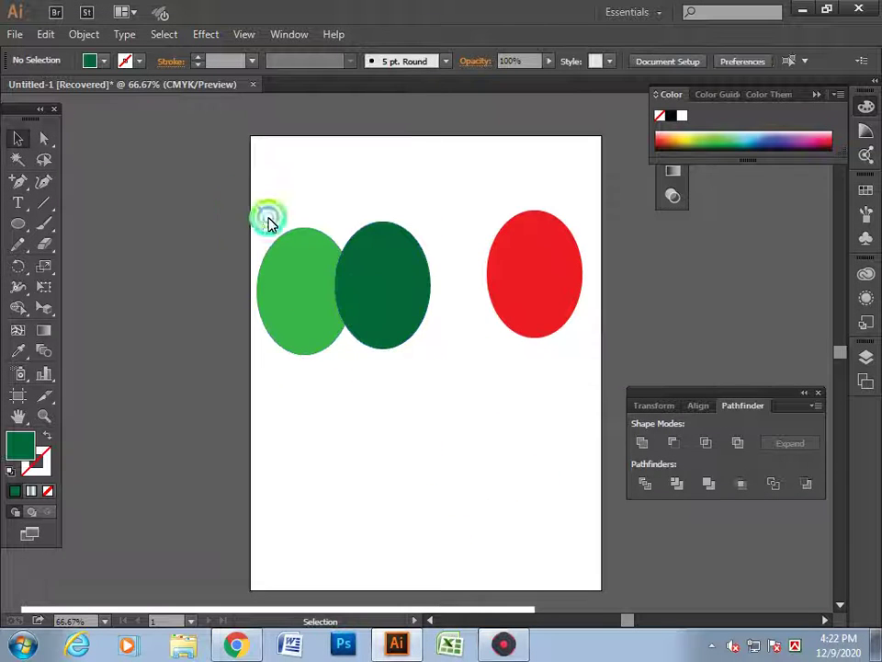
left_click_drag(267, 220, 459, 395)
left_click(645, 484)
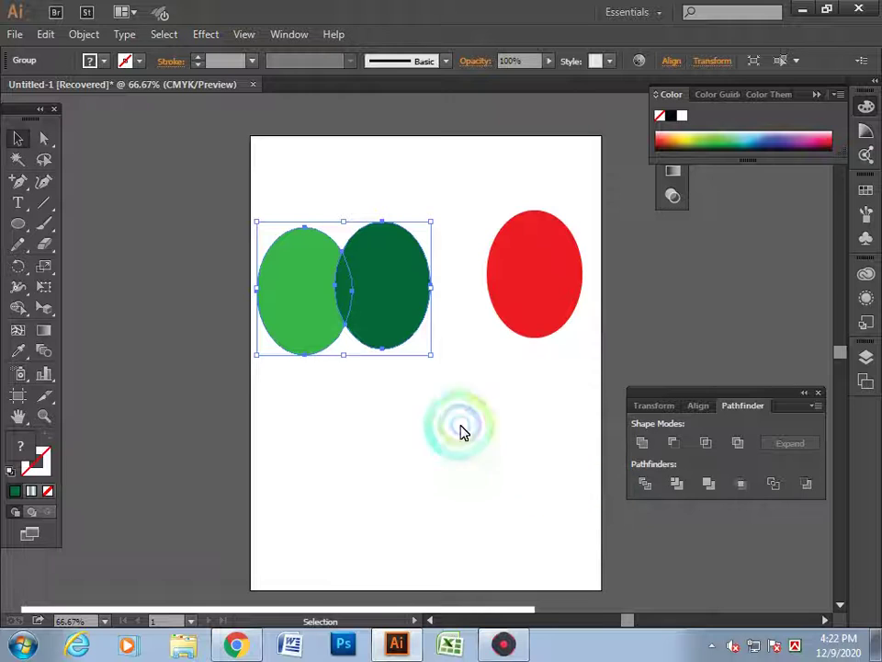
Ungroup the divided green pieces and move one, then undo back to full ellipses.
left_click(344, 370)
right_click(368, 292)
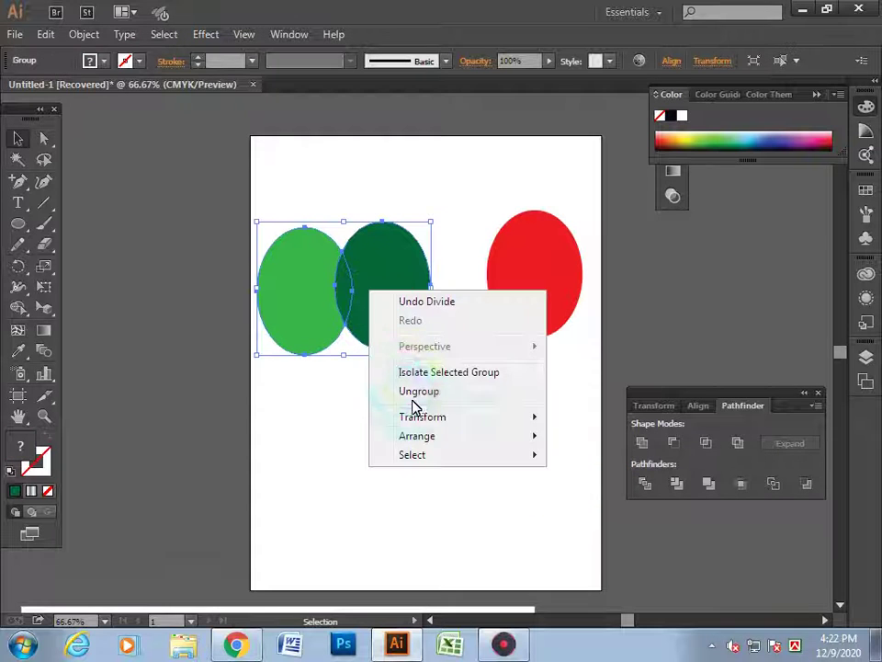
left_click(418, 393)
mouse_move(381, 335)
left_mouse_down()
mouse_move(364, 308)
mouse_move(281, 303)
left_mouse_up()
key("ctrl+z")
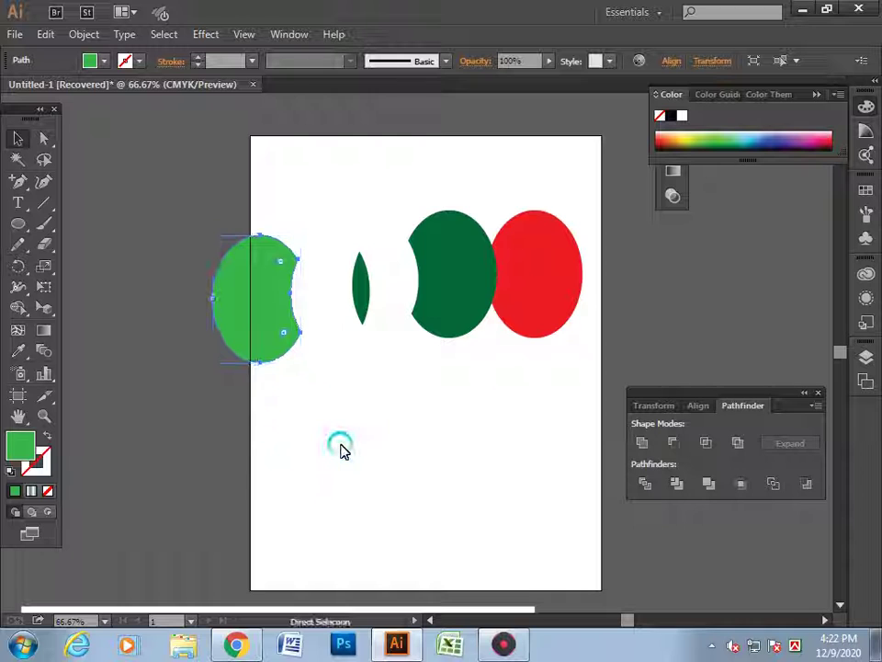
key("ctrl+z")
key("ctrl+z")
key("ctrl+z")
key("ctrl+z")
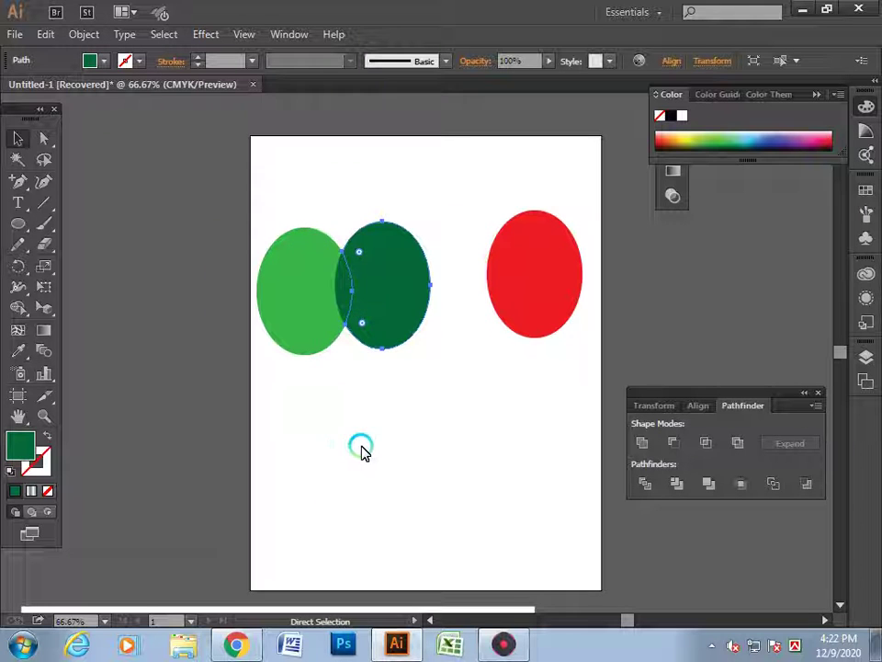
Reselect the green ellipses and redo the Divide.
left_click(361, 450)
left_click_drag(252, 206, 443, 416)
left_click(424, 470)
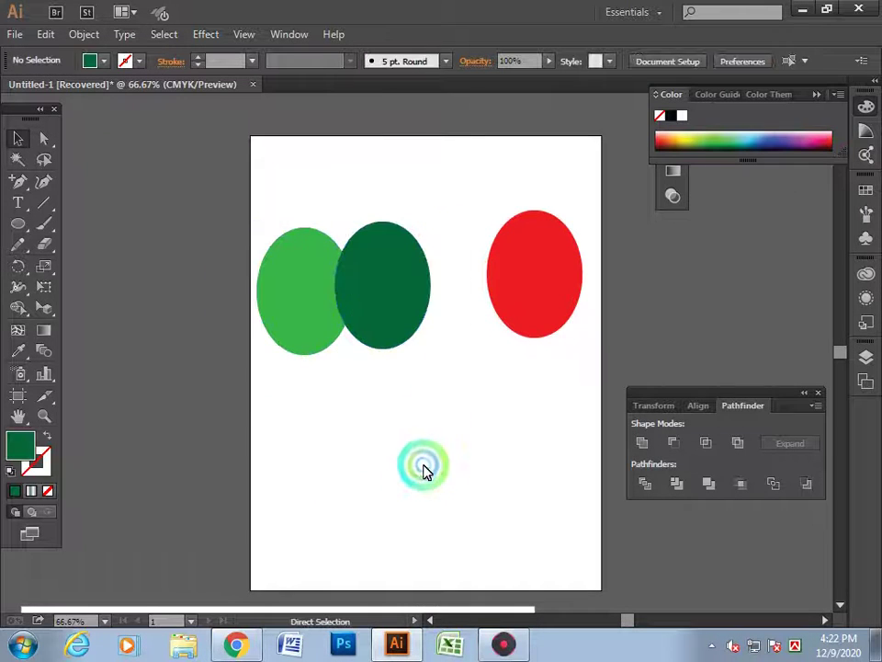
key("ctrl+shift+z")
key("v")
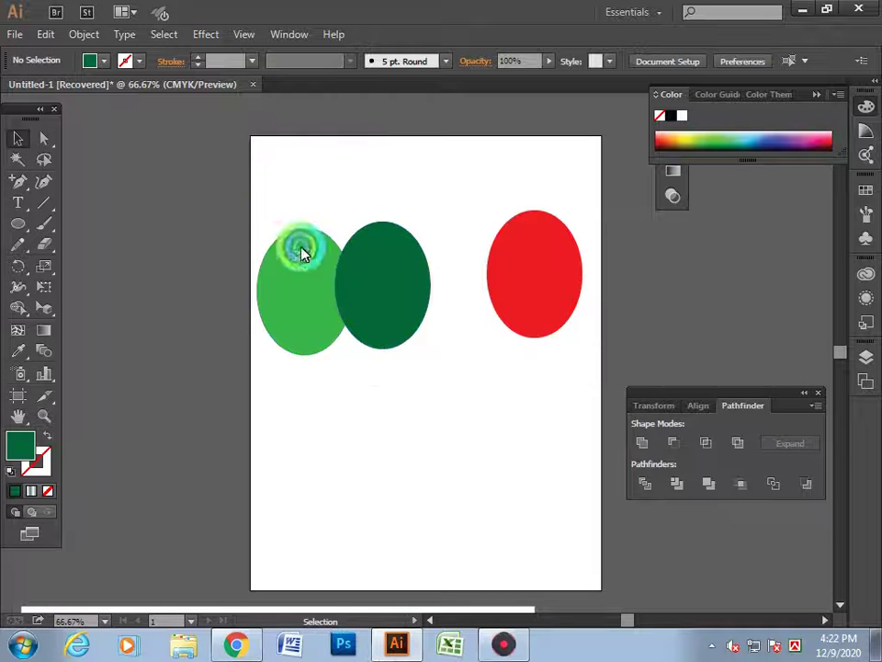
Apply Pathfinder Trim to the green group, reposition it, and ungroup the pieces.
left_click(299, 246)
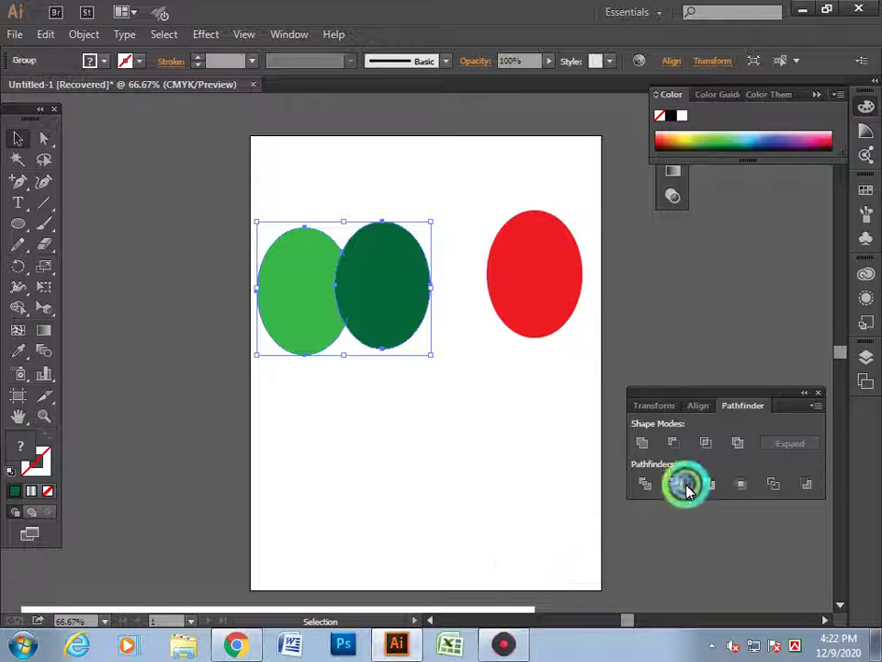
left_click(443, 553)
mouse_move(354, 316)
left_mouse_down()
mouse_move(443, 282)
mouse_move(350, 329)
mouse_move(445, 371)
mouse_move(290, 464)
left_mouse_up()
right_click(350, 328)
left_click(407, 429)
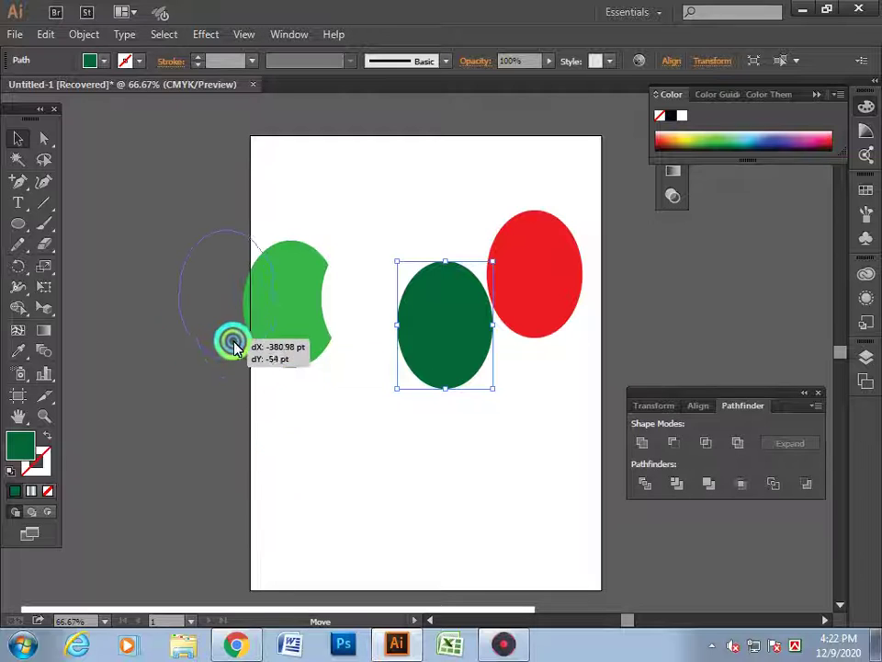
Overlap the dark ellipse on the green shape's left, Trim both, and ungroup.
left_click_drag(291, 464, 259, 389)
left_click_drag(303, 193, 219, 364)
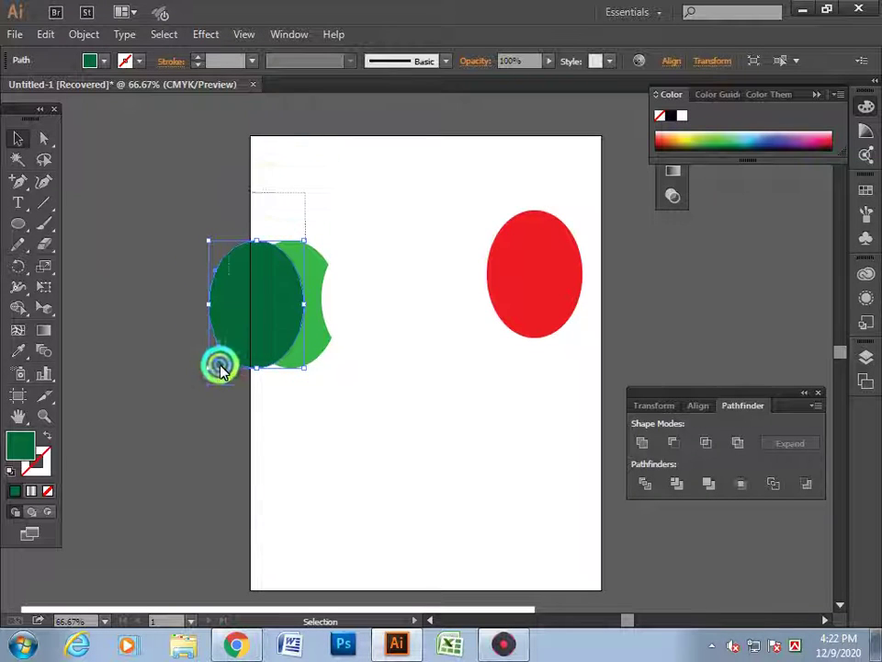
left_click(676, 489)
left_click(469, 516)
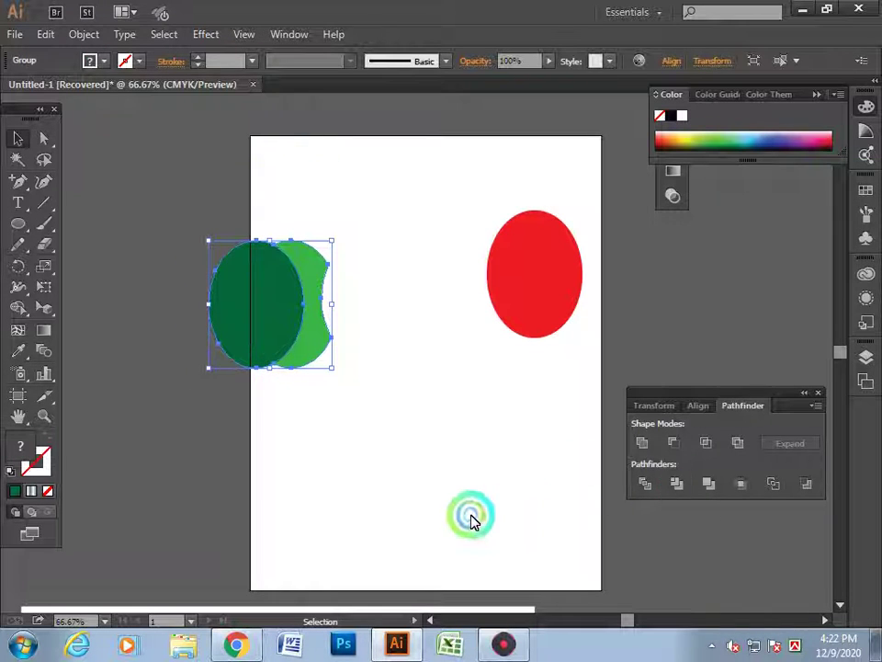
left_click(217, 339)
right_click(262, 295)
left_click(329, 411)
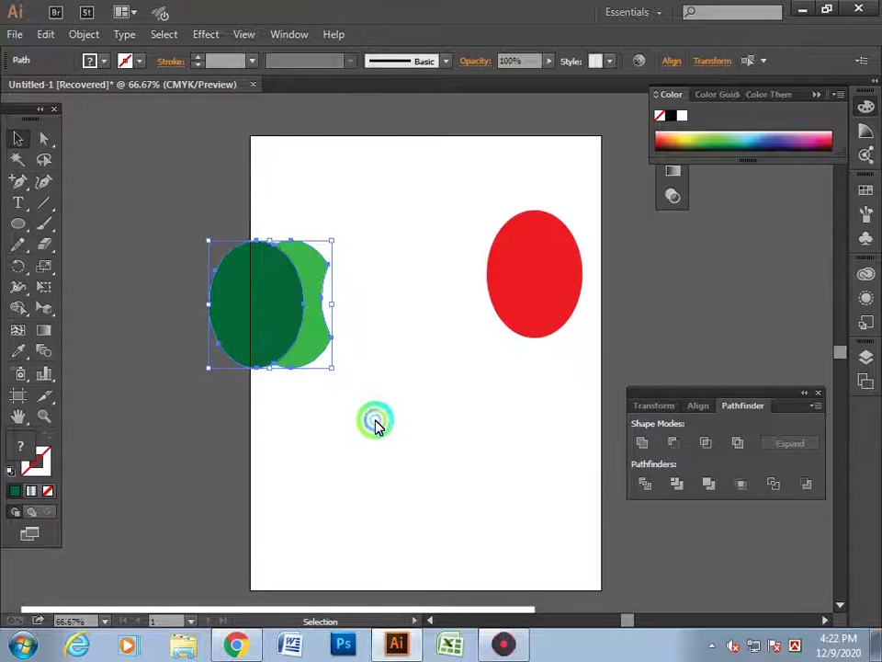
Move the dark green ellipse off the page left and the crescent below centre.
left_click(374, 423)
left_click_drag(257, 325, 177, 335)
left_click(356, 443)
mouse_move(323, 346)
left_mouse_down()
mouse_move(412, 381)
mouse_move(362, 441)
left_mouse_up()
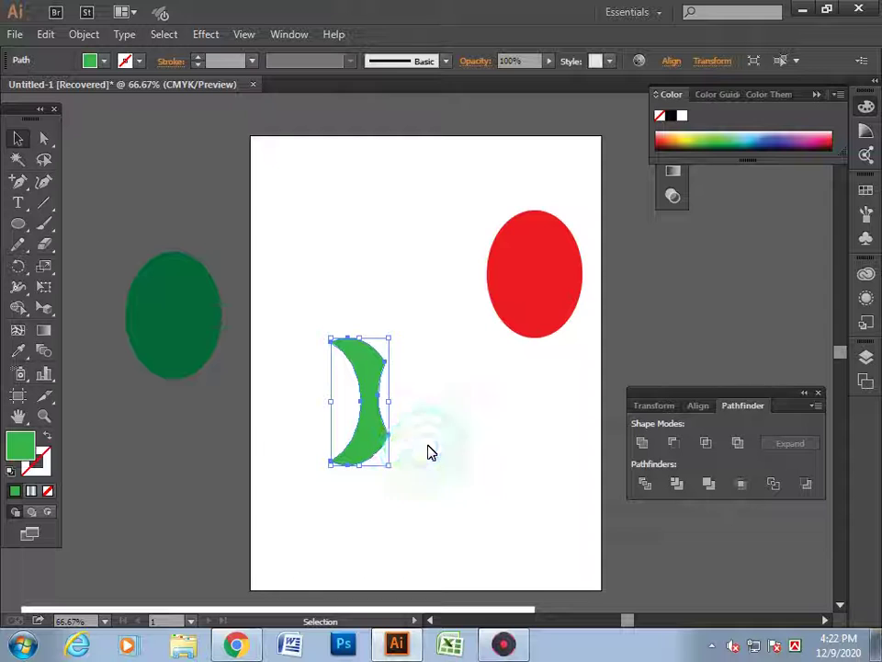
Rotate the green crescent about 90 degrees and stretch it taller and wider.
left_click(429, 451)
left_click(374, 437)
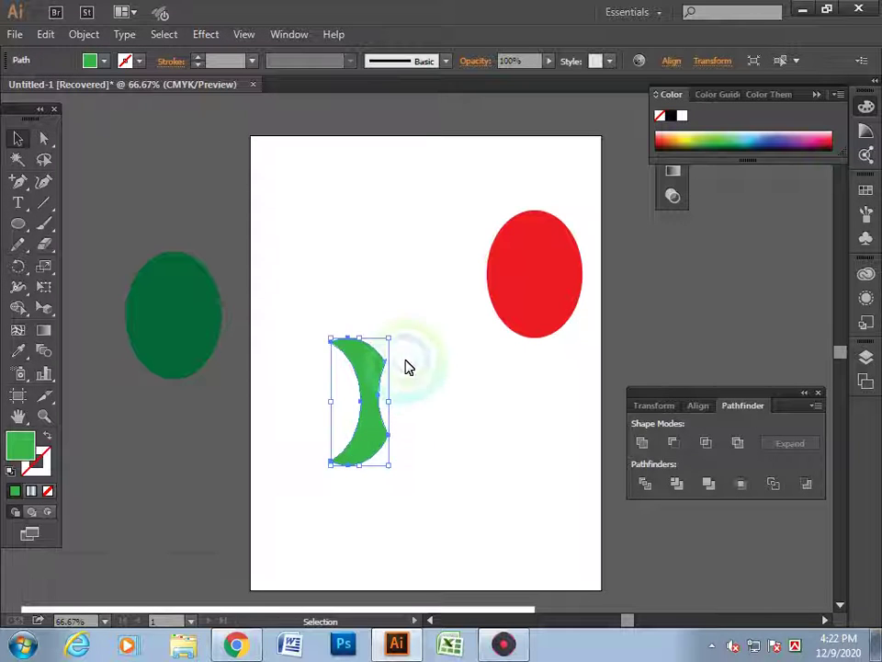
mouse_move(396, 339)
left_mouse_down()
mouse_move(485, 467)
mouse_move(478, 481)
left_mouse_up()
left_click(371, 384)
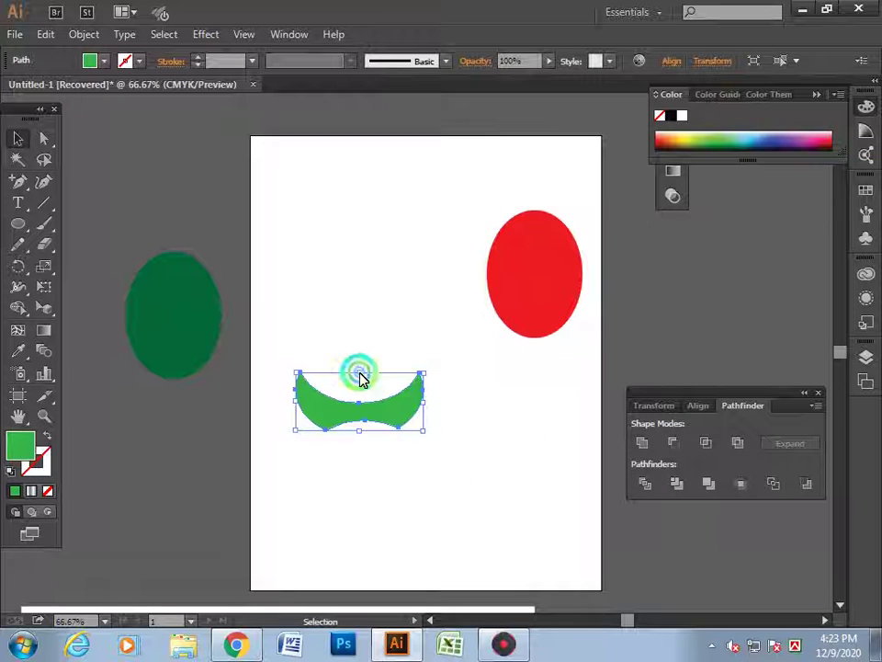
left_click_drag(360, 374, 360, 339)
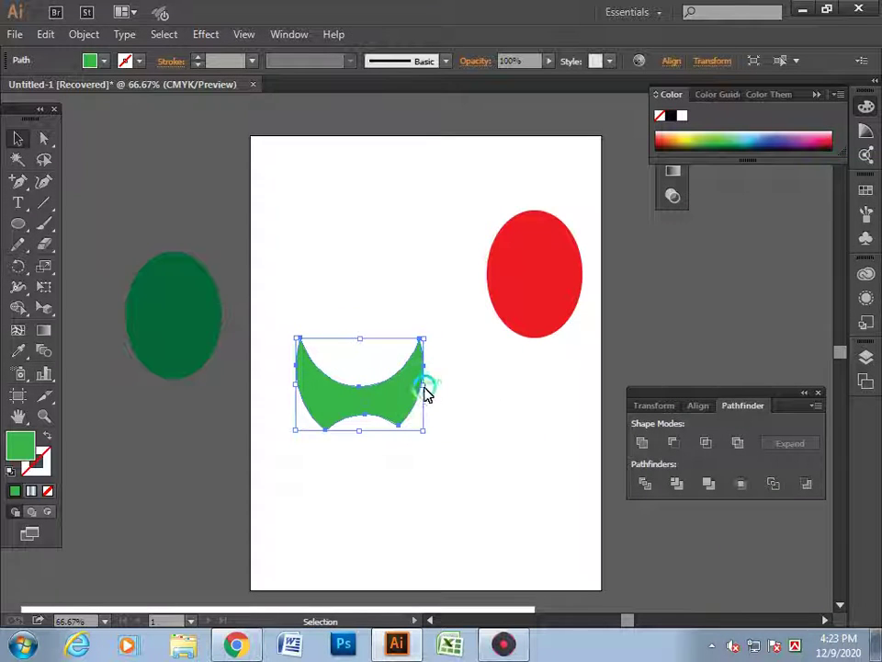
left_click_drag(425, 393, 445, 386)
left_click(400, 479)
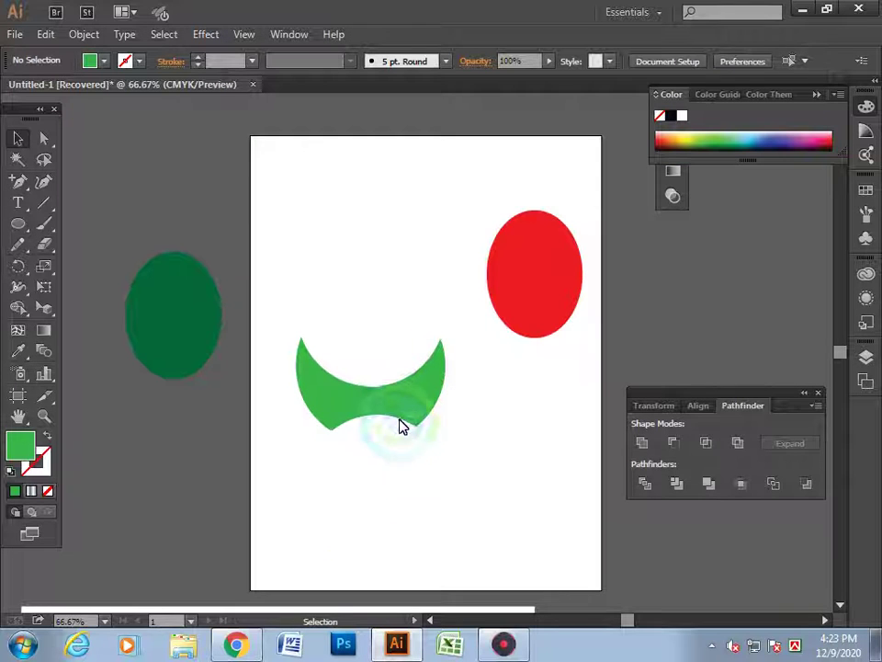
Position the green crescent directly beneath the red circle.
mouse_move(400, 426)
left_mouse_down()
mouse_move(412, 432)
mouse_move(565, 384)
mouse_move(564, 377)
left_mouse_up()
left_click(479, 507)
mouse_move(455, 191)
left_mouse_down()
mouse_move(588, 391)
mouse_move(472, 391)
mouse_move(478, 372)
mouse_move(470, 370)
left_mouse_up()
left_click(466, 460)
left_click(464, 465)
left_click(456, 374)
left_click(442, 439)
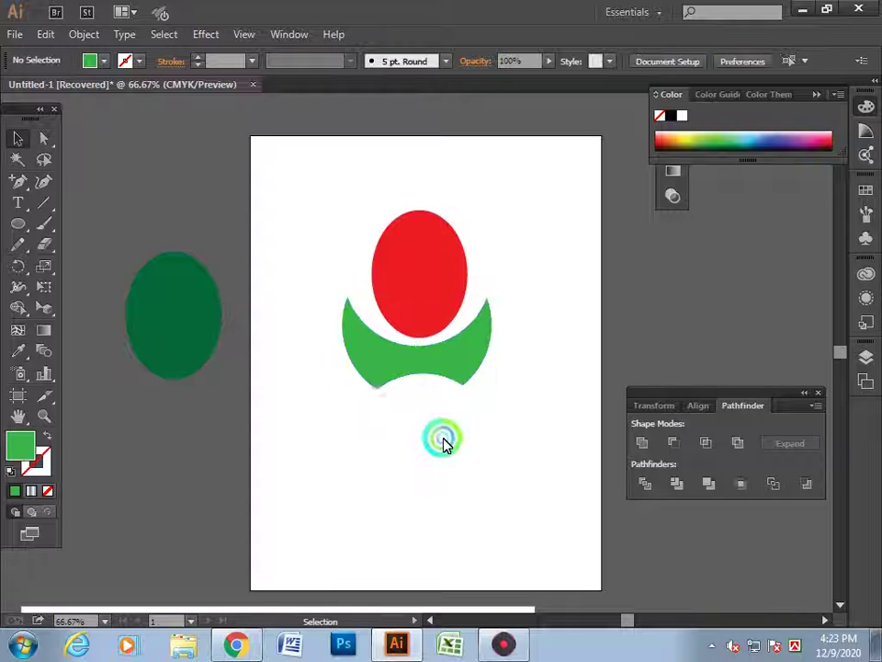
left_click(367, 470)
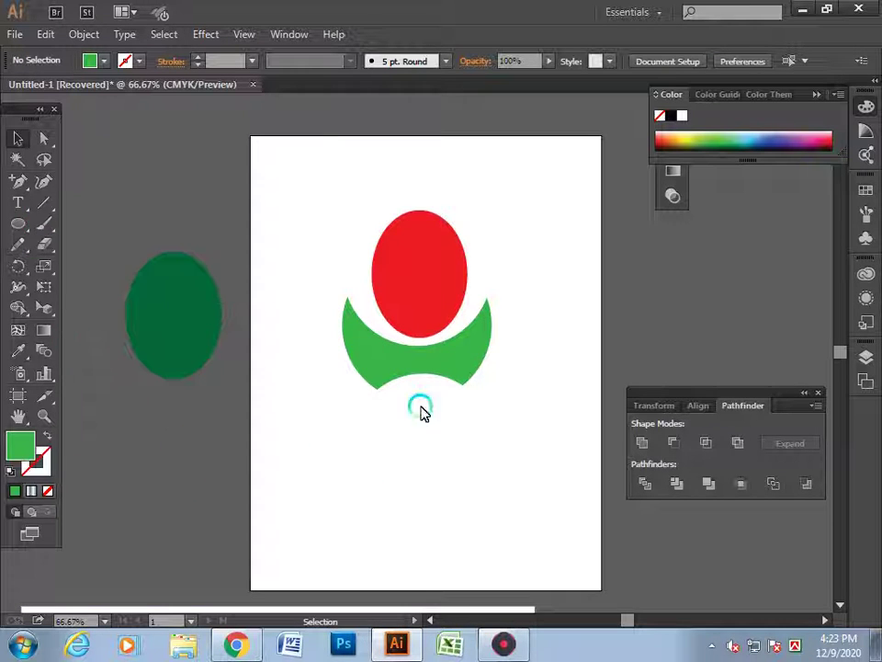
left_click_drag(457, 374, 451, 369)
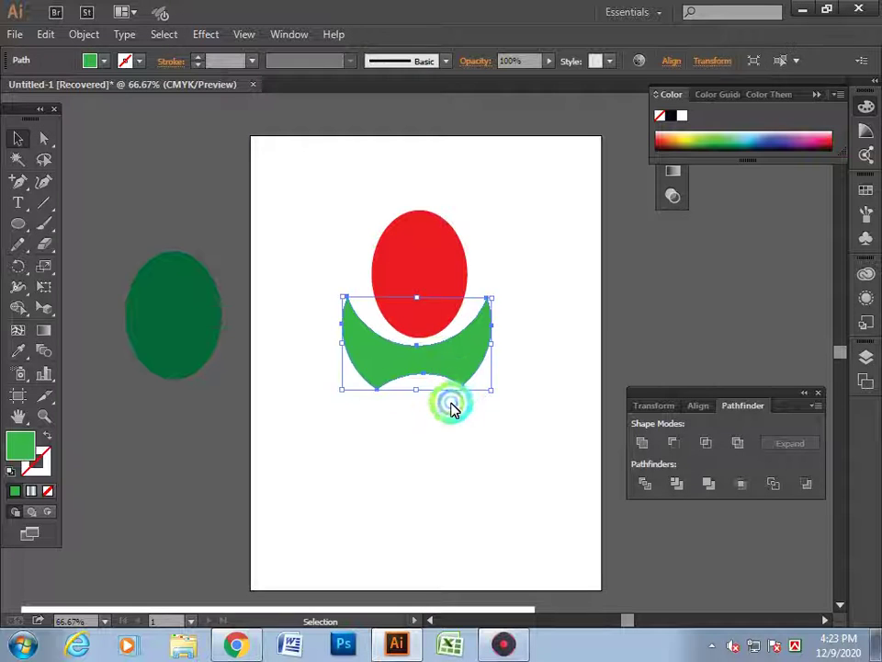
left_click(451, 402)
Shrink the red circle proportionally and set it into the crescent's top.
left_click(414, 266)
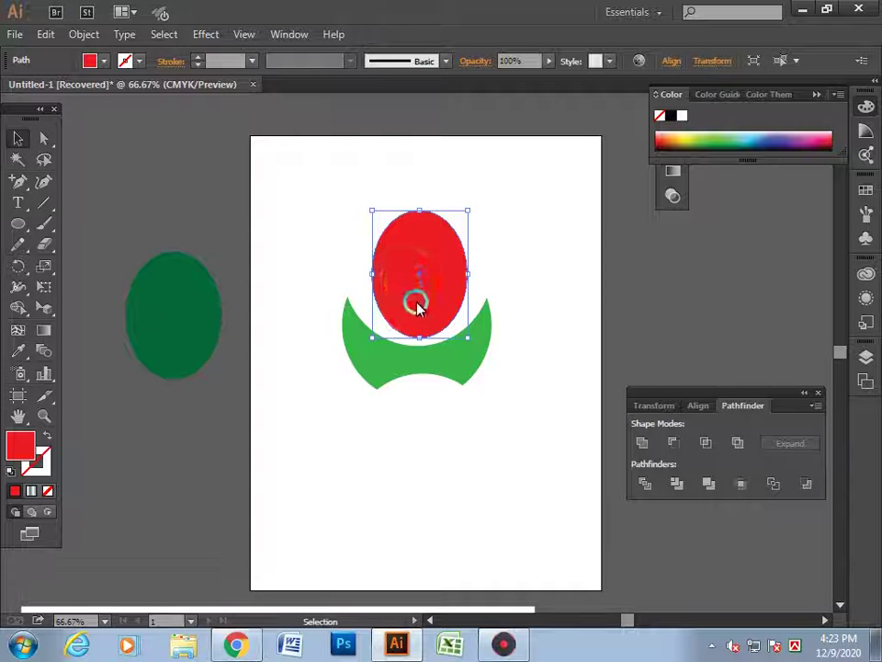
key("shift")
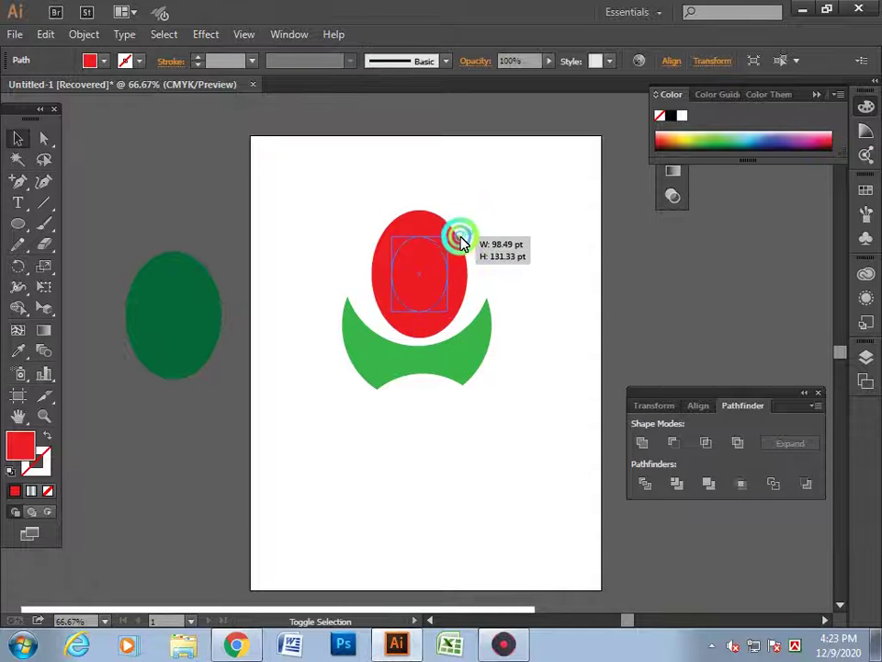
left_click_drag(468, 213, 455, 240)
left_click_drag(420, 289, 417, 309)
left_click(504, 286)
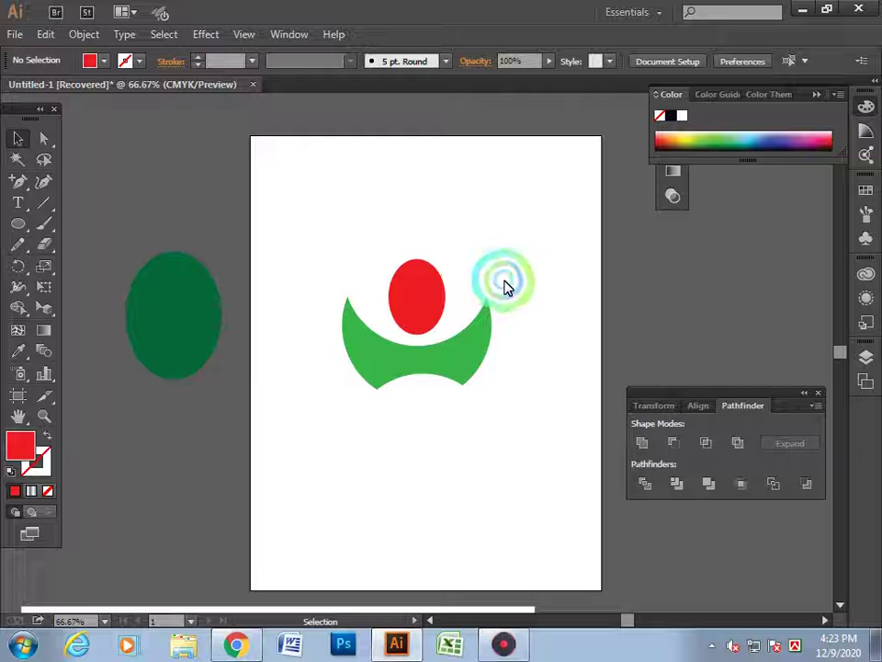
Start a text insertion point below the logo with the Type tool.
left_click(30, 199)
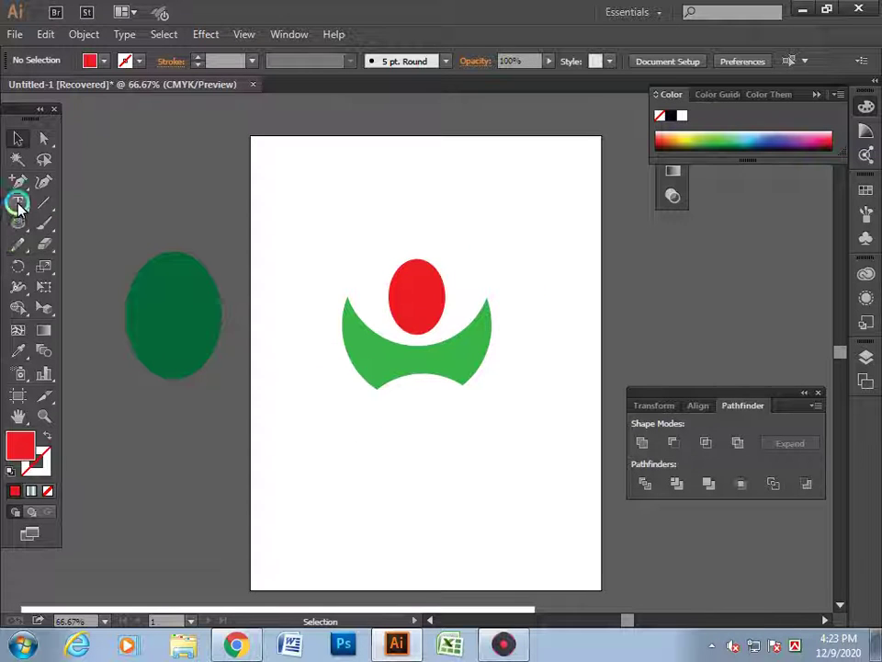
left_click(342, 465)
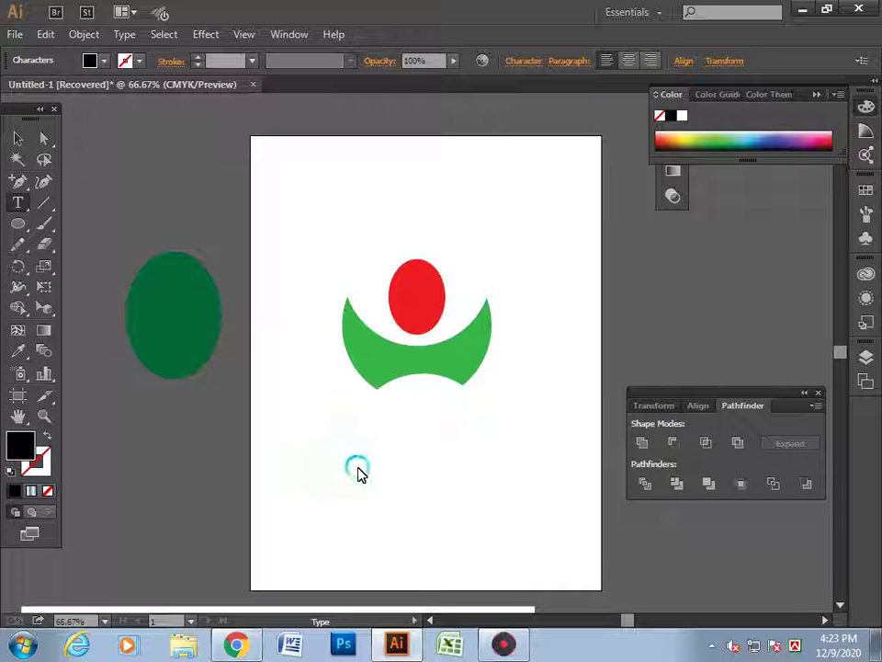
left_click(766, 632)
Search 'bj' in the Start menu and launch the BijoyBayanno Bengali keyboard.
left_click(715, 647)
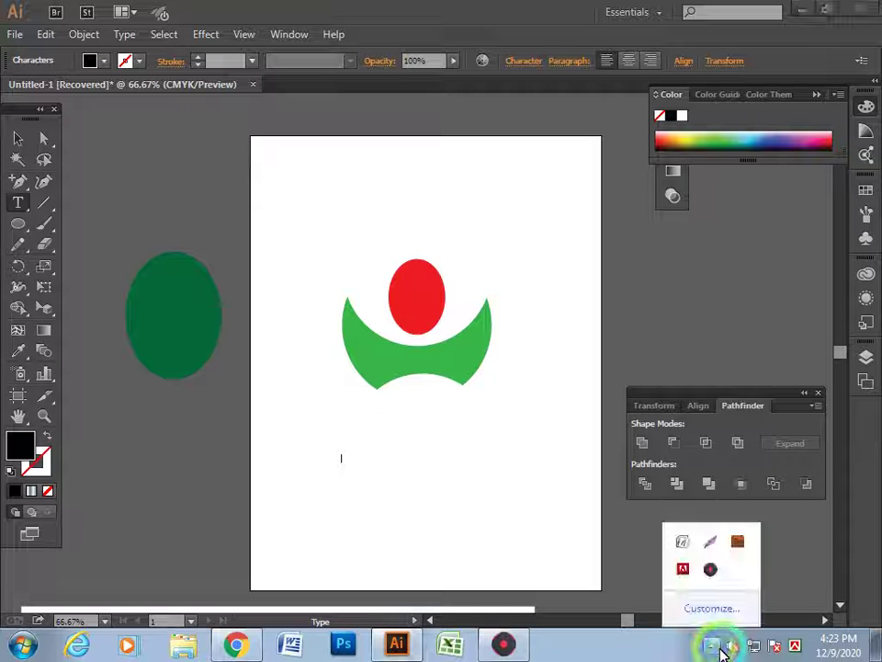
left_click(579, 651)
left_click(24, 647)
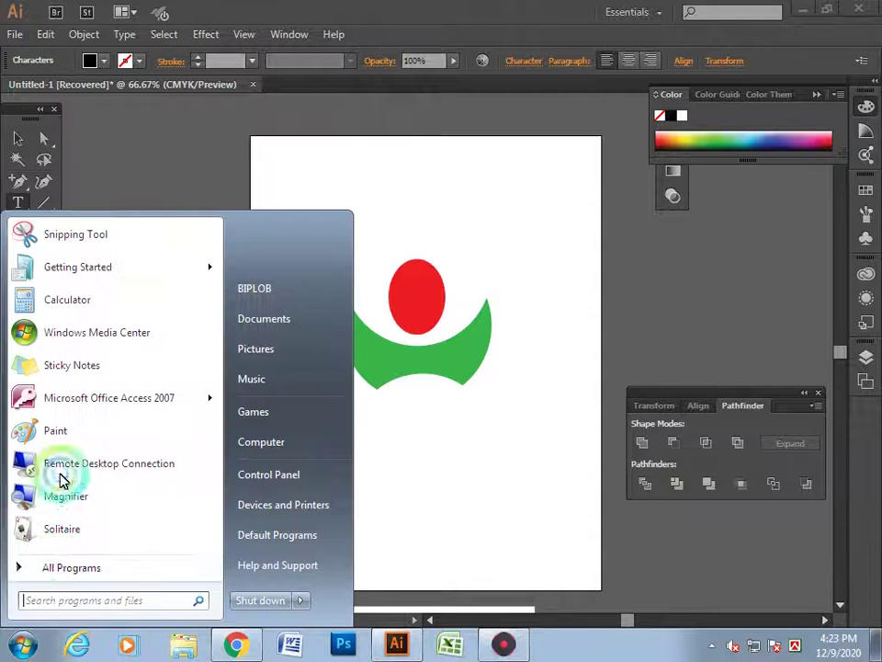
left_click(51, 599)
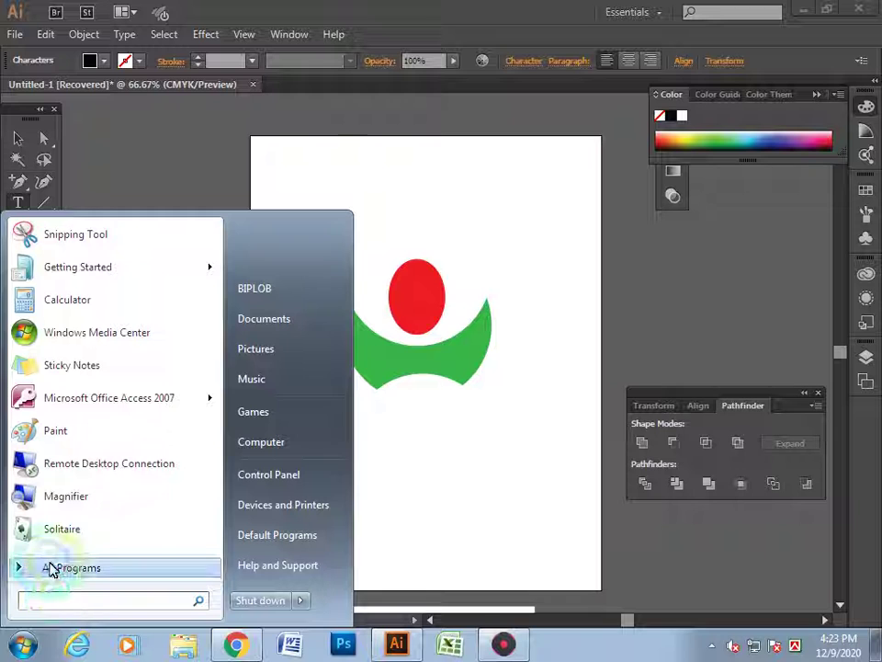
type("bjo")
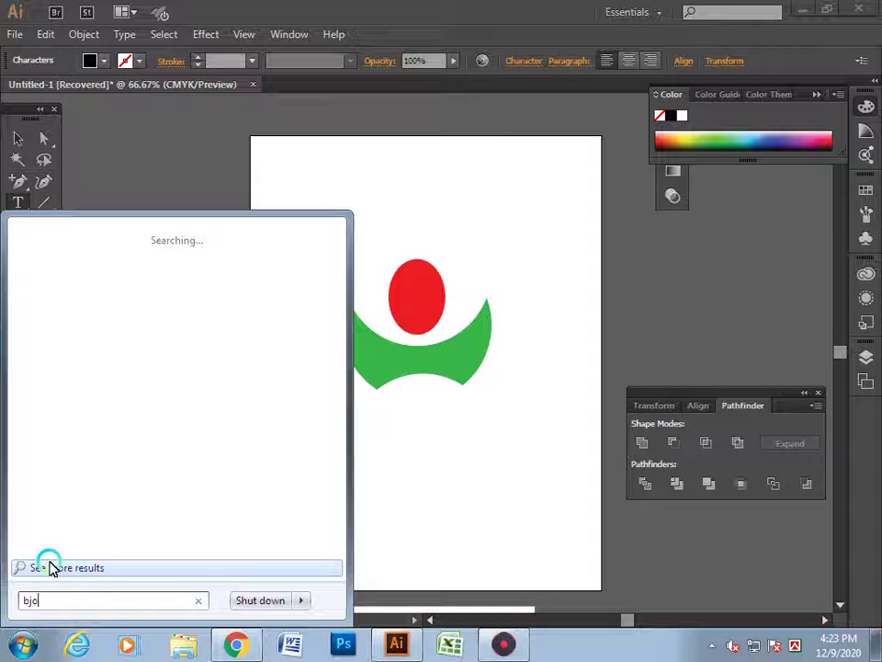
key("BackSpace")
key("BackSpace")
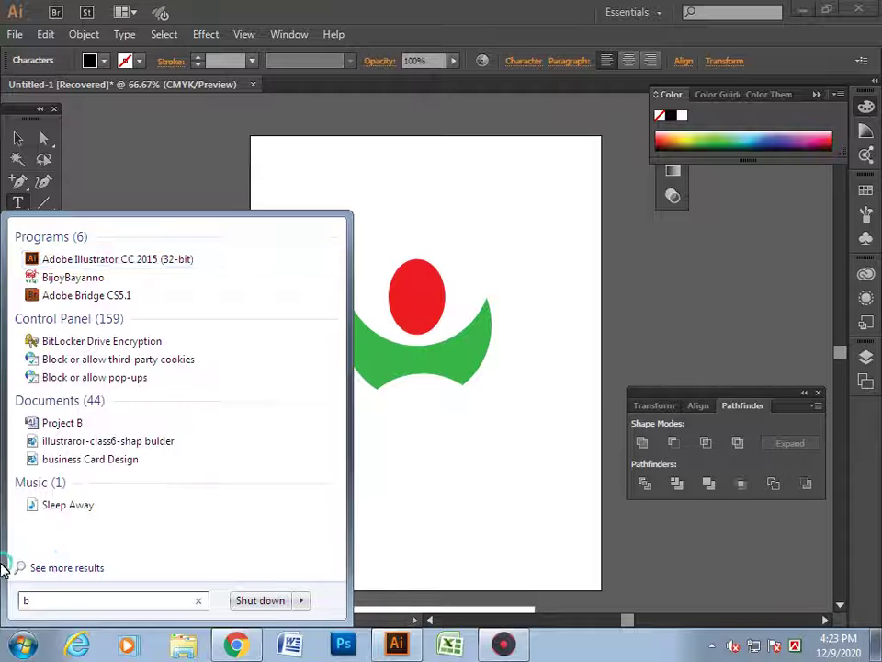
left_click(92, 276)
left_click(256, 478)
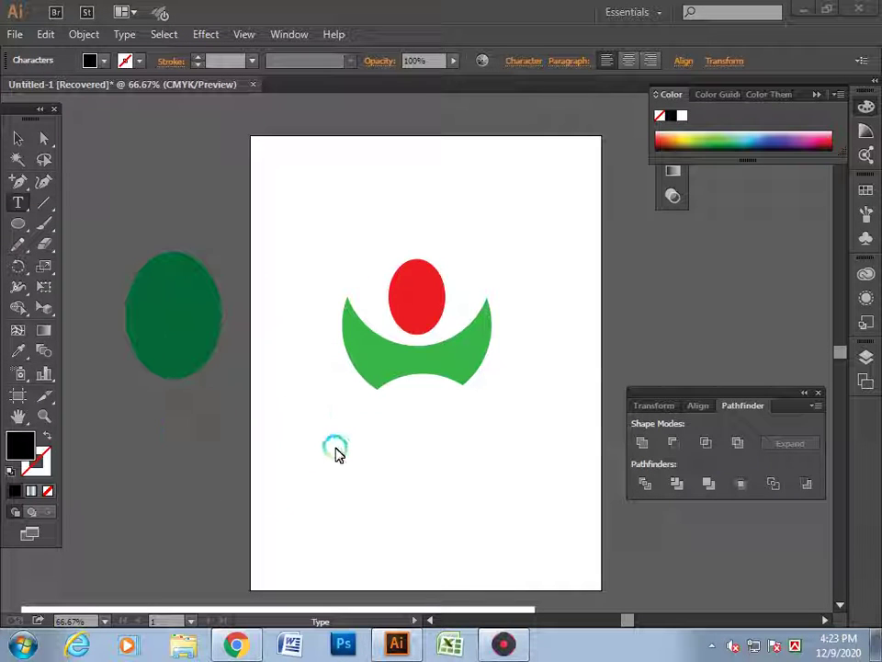
Set the text font to SutonnyMJ in the Character options.
left_click(530, 63)
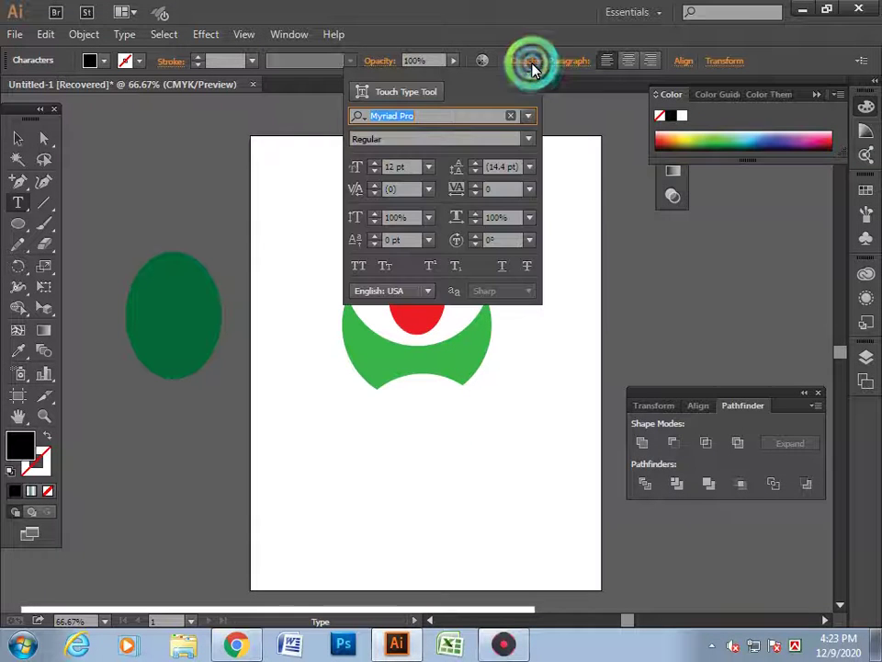
left_click(529, 117)
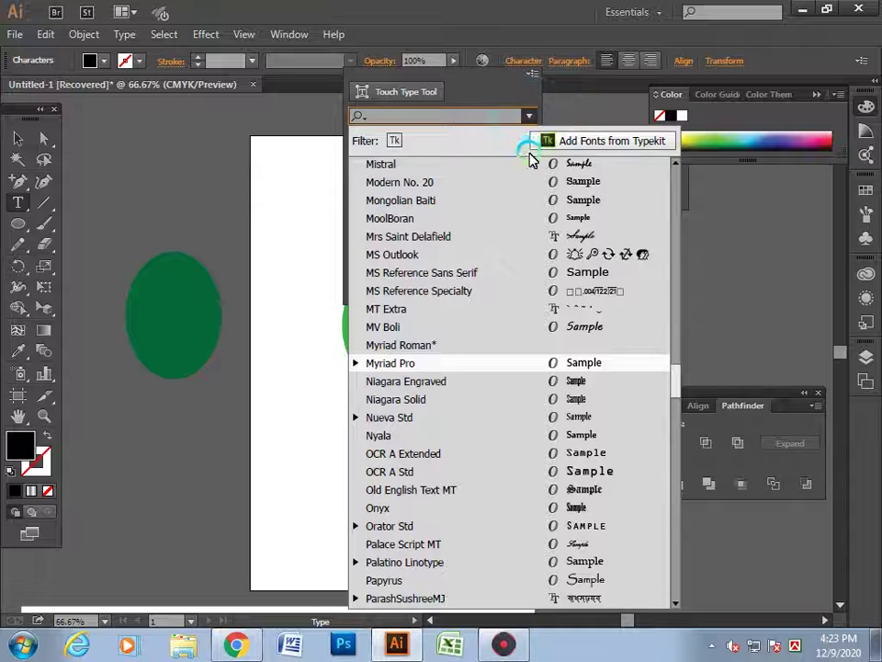
mouse_move(675, 370)
left_mouse_down()
mouse_move(664, 565)
mouse_move(681, 536)
mouse_move(684, 547)
mouse_move(675, 472)
mouse_move(686, 527)
mouse_move(675, 527)
mouse_move(672, 423)
left_mouse_up()
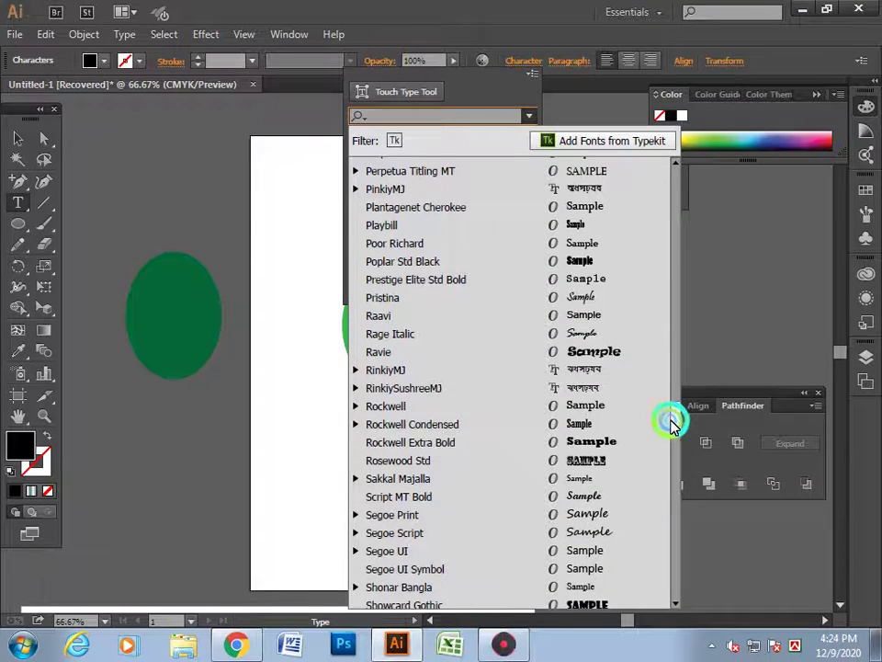
mouse_move(671, 423)
left_mouse_down()
mouse_move(677, 358)
mouse_move(675, 445)
left_mouse_up()
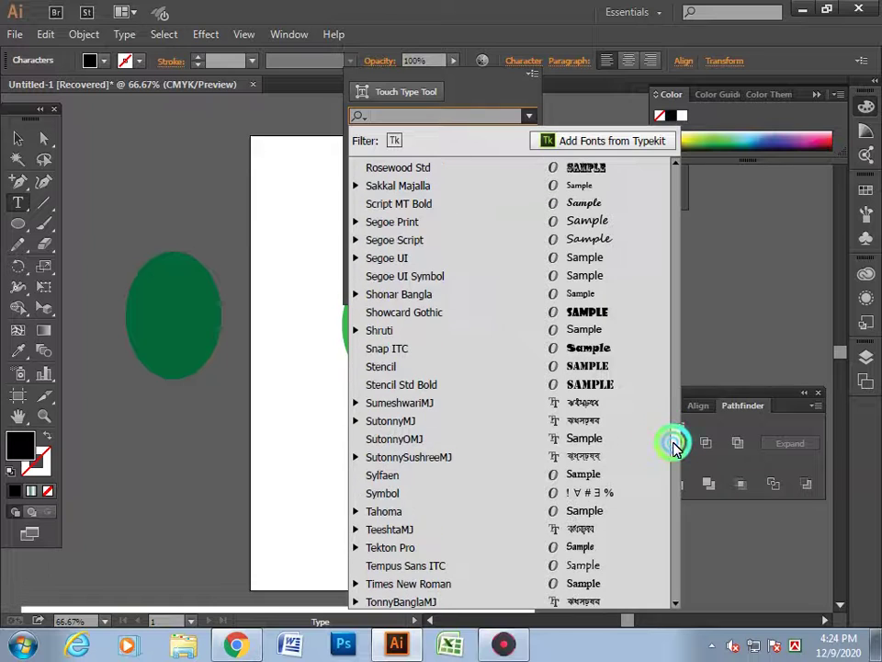
left_click(556, 420)
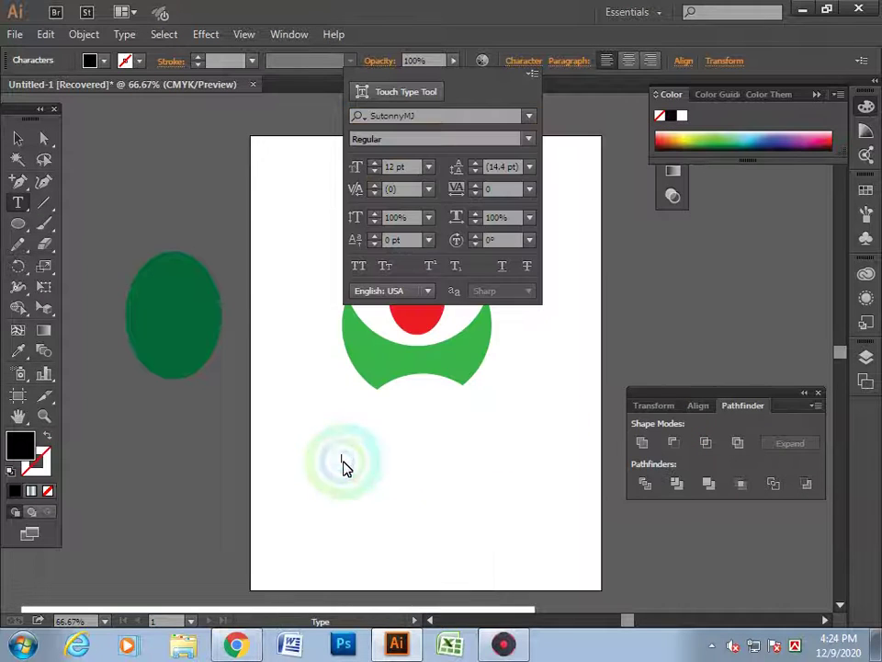
left_click(342, 464)
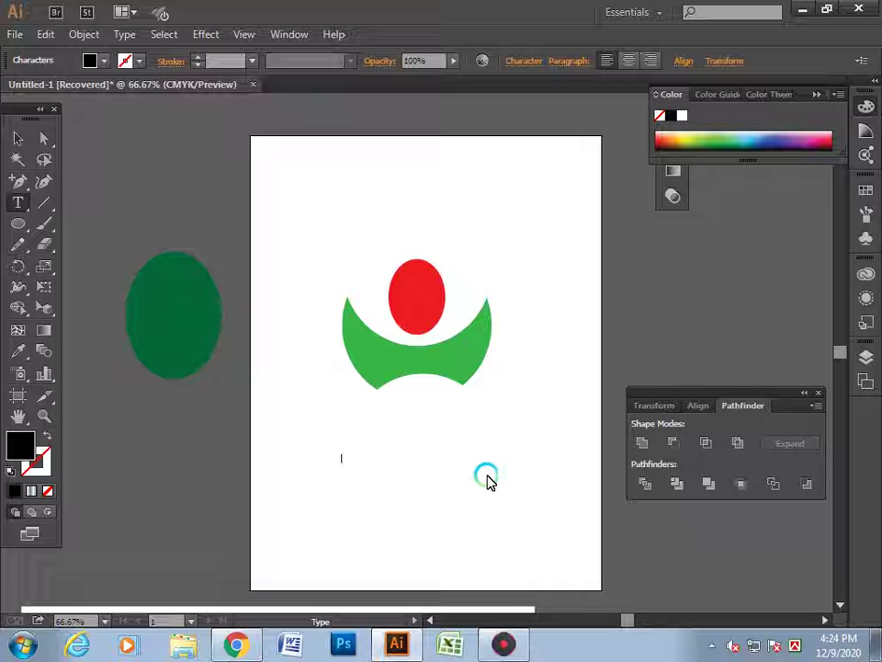
Raise the font size to 24 pt and type the title আমার বাংলাদেশ.
left_click(522, 60)
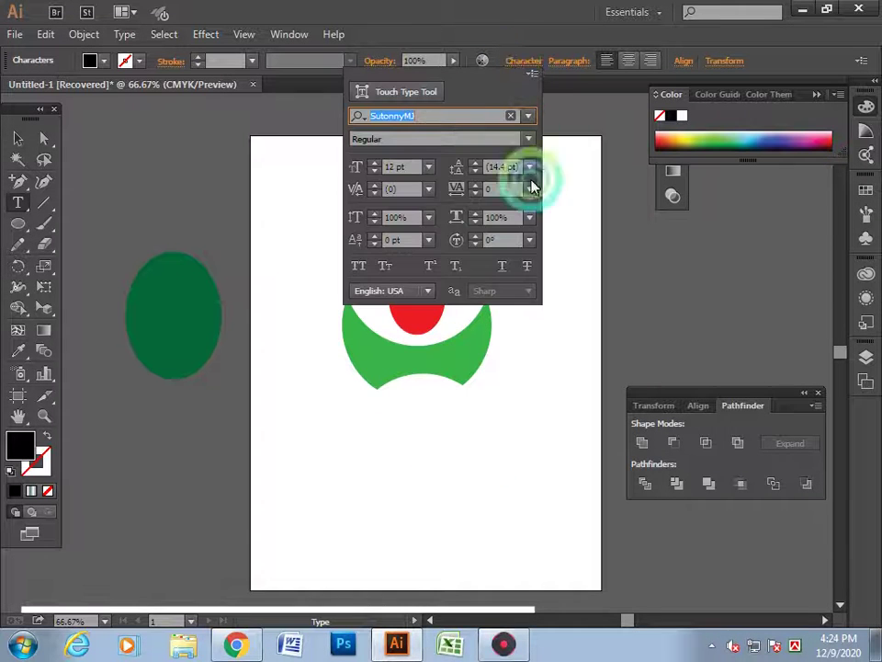
left_click(377, 165)
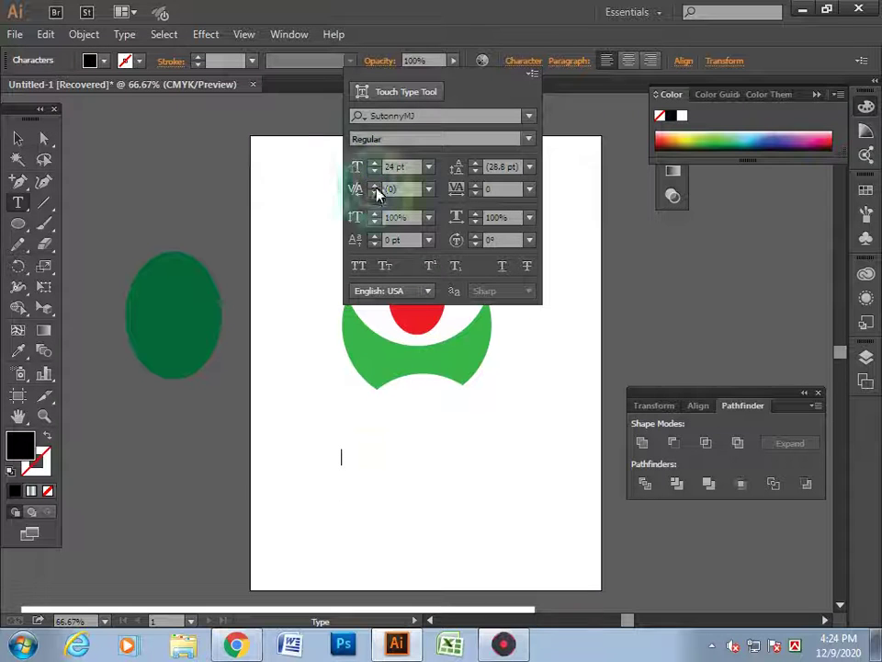
left_click(374, 163)
left_click(349, 456)
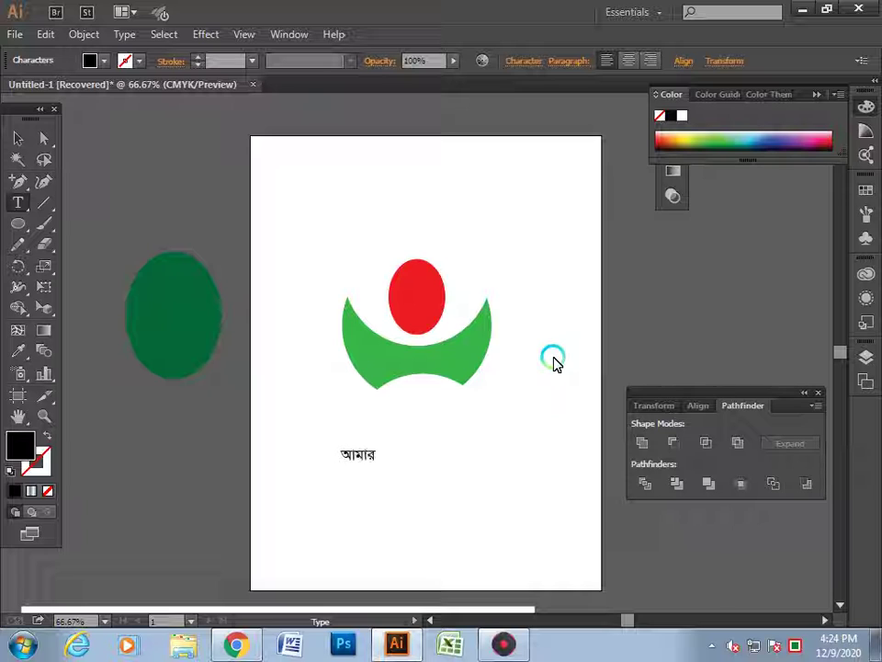
type(" বাং")
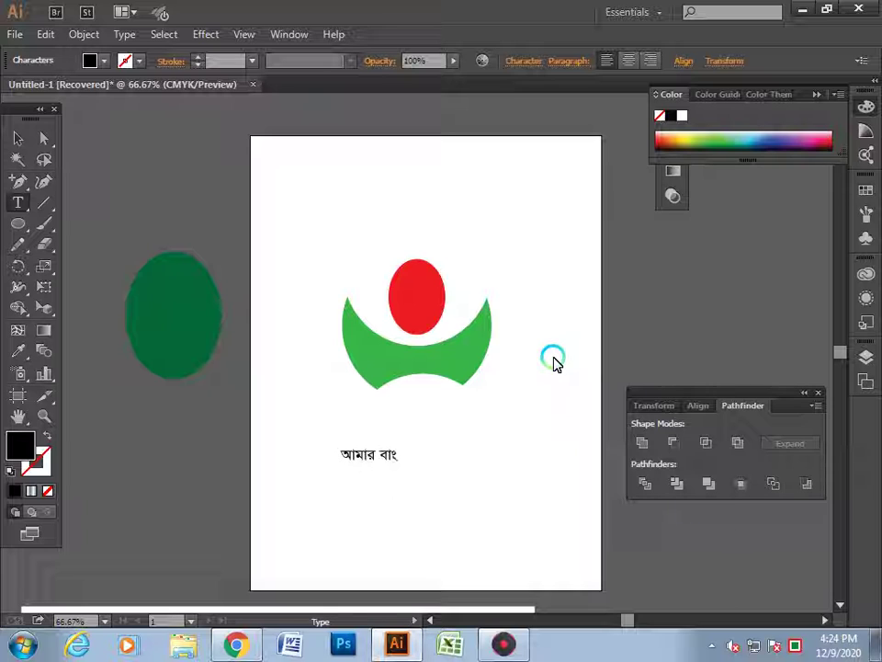
type("লা")
type("দেশ")
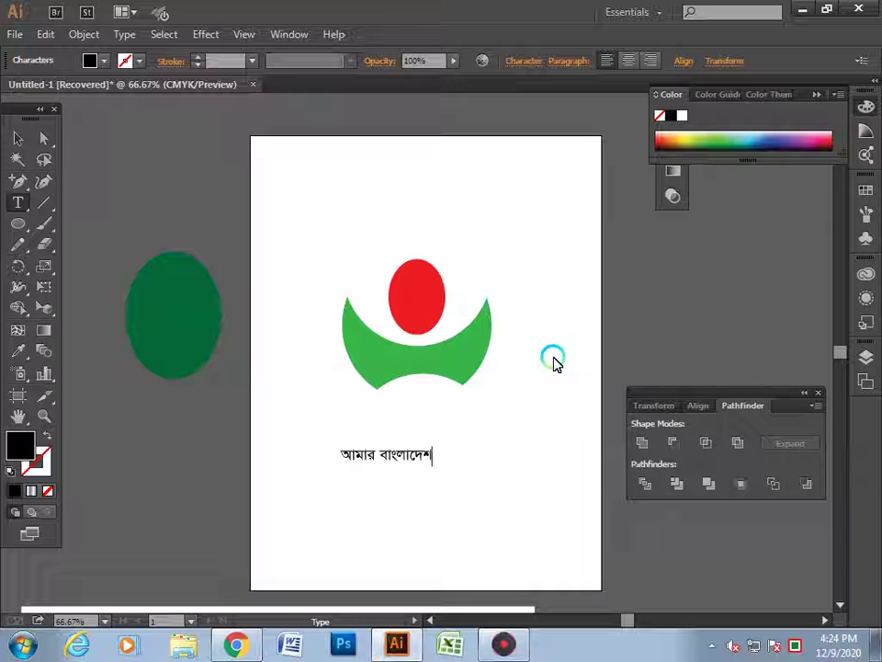
left_click(21, 143)
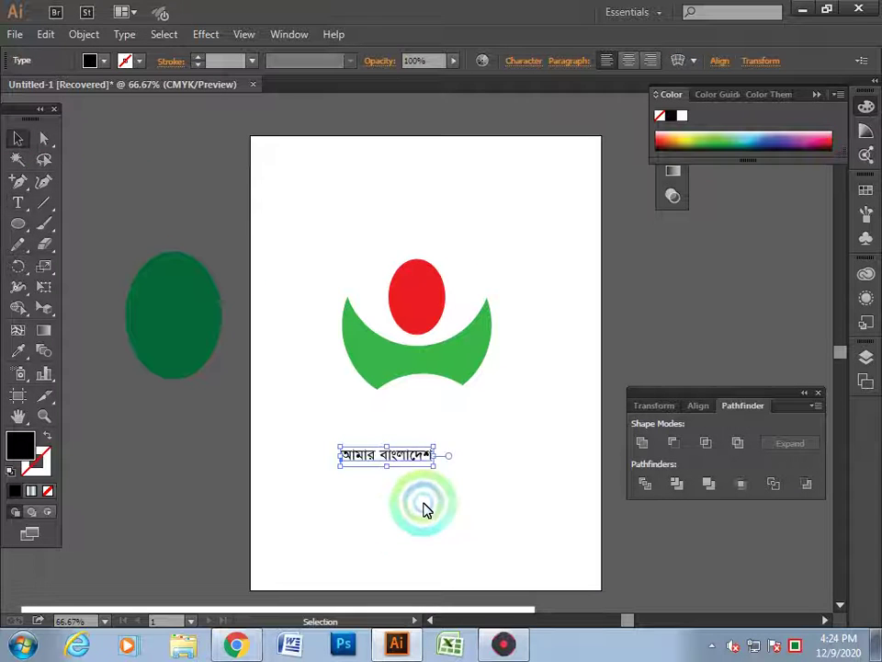
Enlarge the Bengali title, stretch it taller, and move it up under the emblem.
left_click(435, 453)
mouse_move(435, 453)
left_mouse_down()
mouse_move(418, 464)
mouse_move(428, 434)
mouse_move(417, 429)
mouse_move(420, 464)
left_mouse_up()
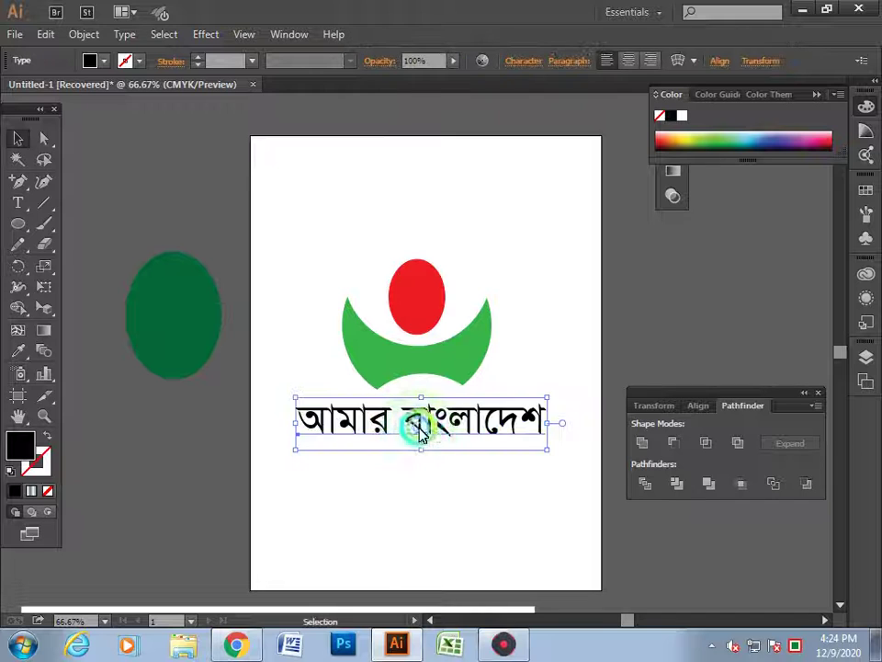
mouse_move(411, 420)
left_mouse_down()
mouse_move(405, 409)
mouse_move(414, 454)
left_mouse_up()
left_click(427, 484)
left_click(365, 421)
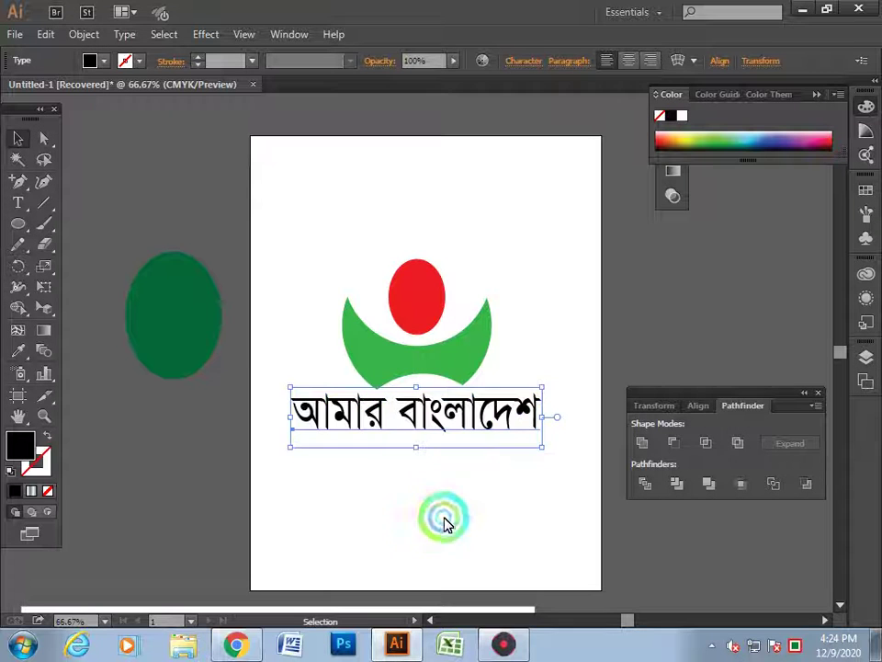
left_click(404, 515)
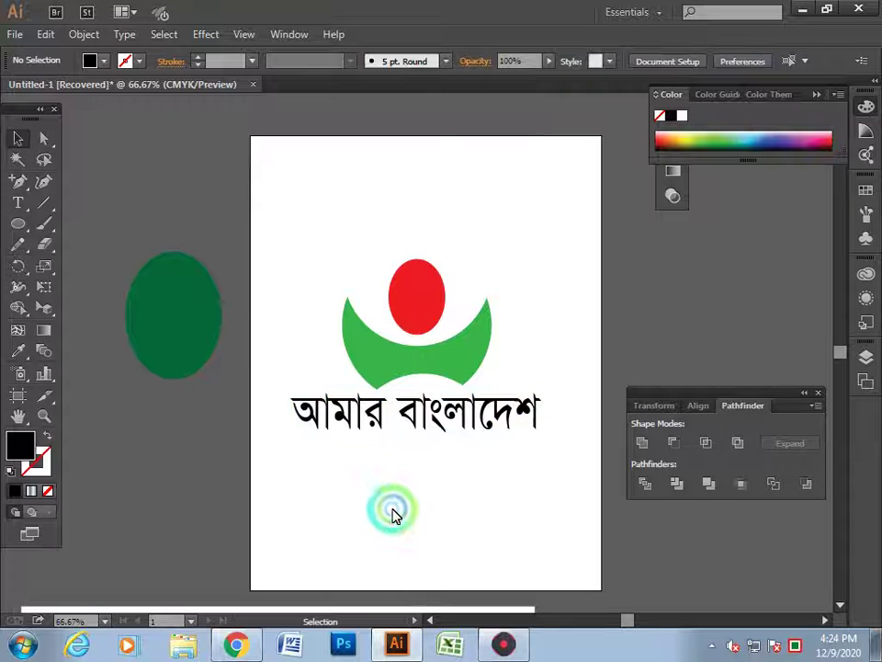
left_click(421, 428)
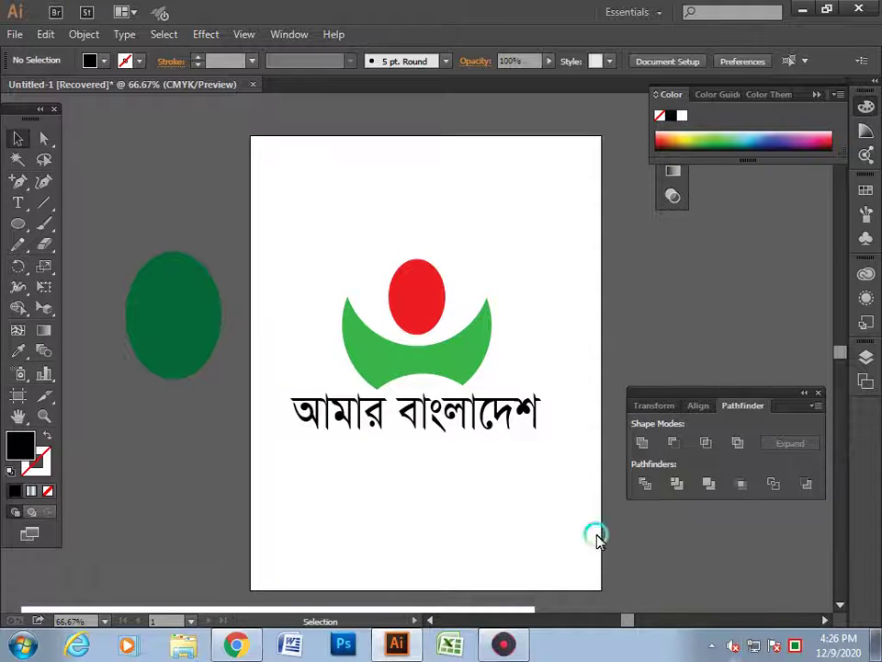
Check the green crescent and Bengali title by selecting each individually.
left_click(429, 369)
left_click(444, 422)
left_click(432, 450)
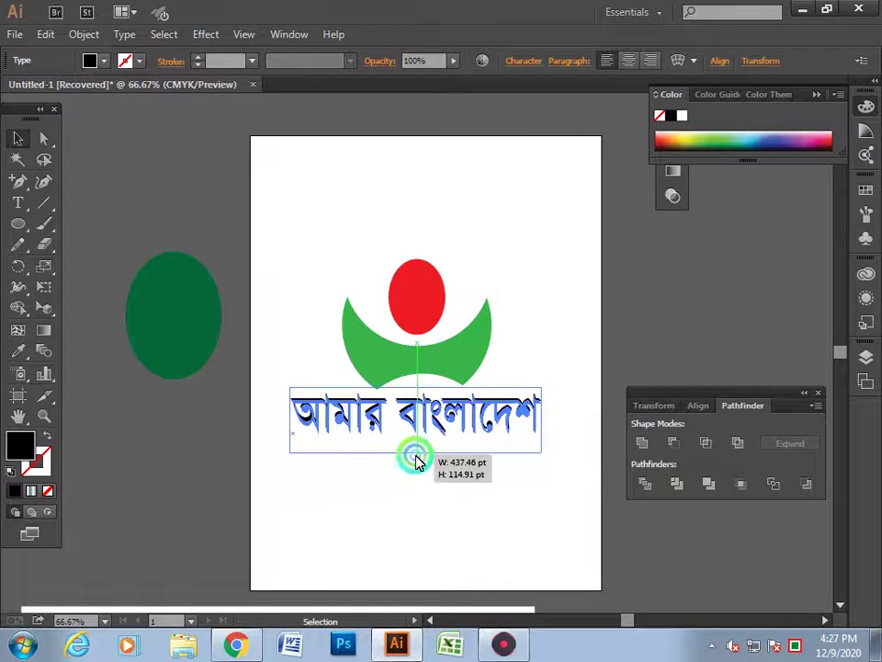
left_click(415, 455)
left_click(438, 423)
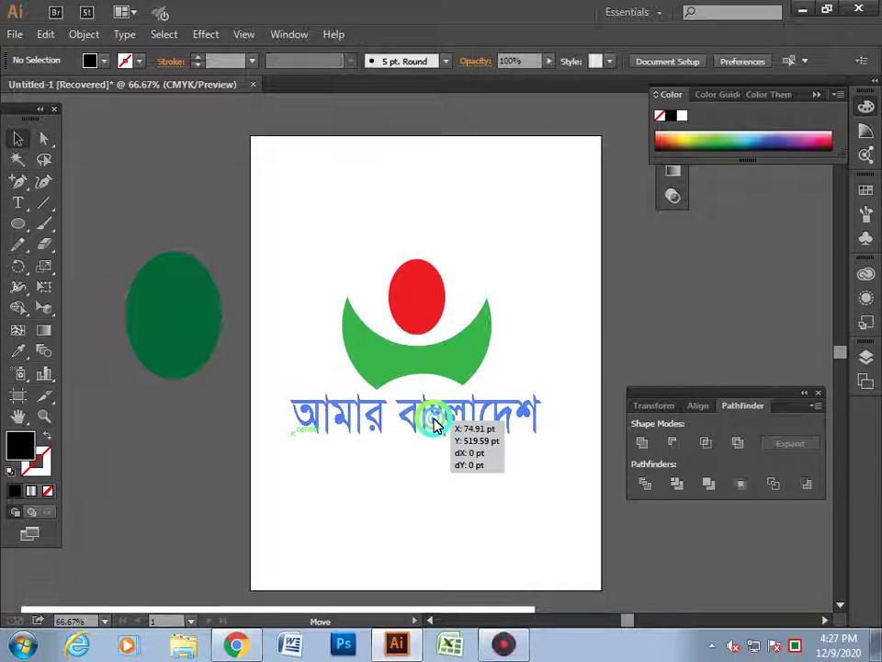
left_click(358, 475)
left_click(296, 236)
Marquee-select the emblem and title, nudge them right to centre, then select the crescent.
left_click_drag(264, 230, 486, 475)
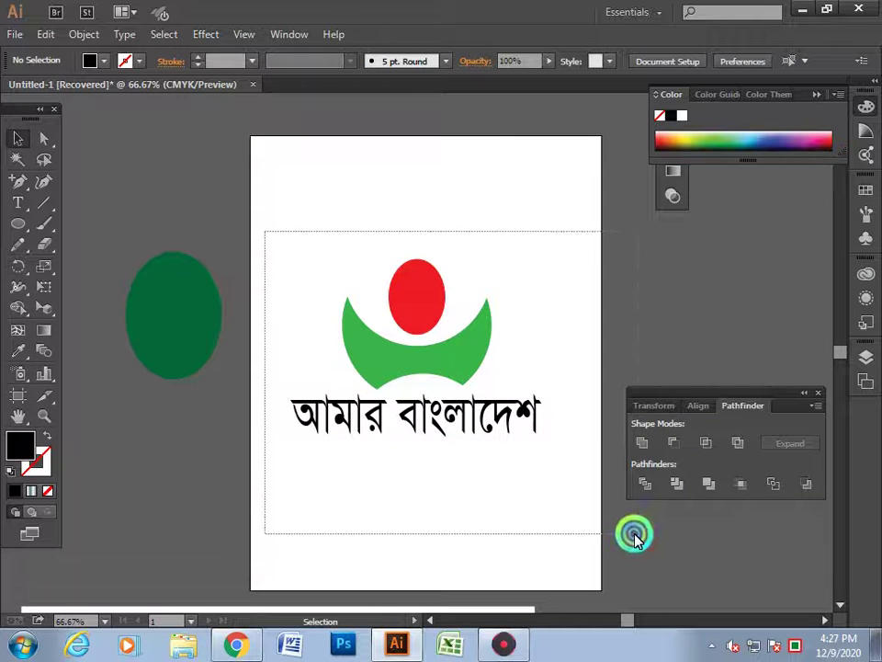
left_click(438, 424)
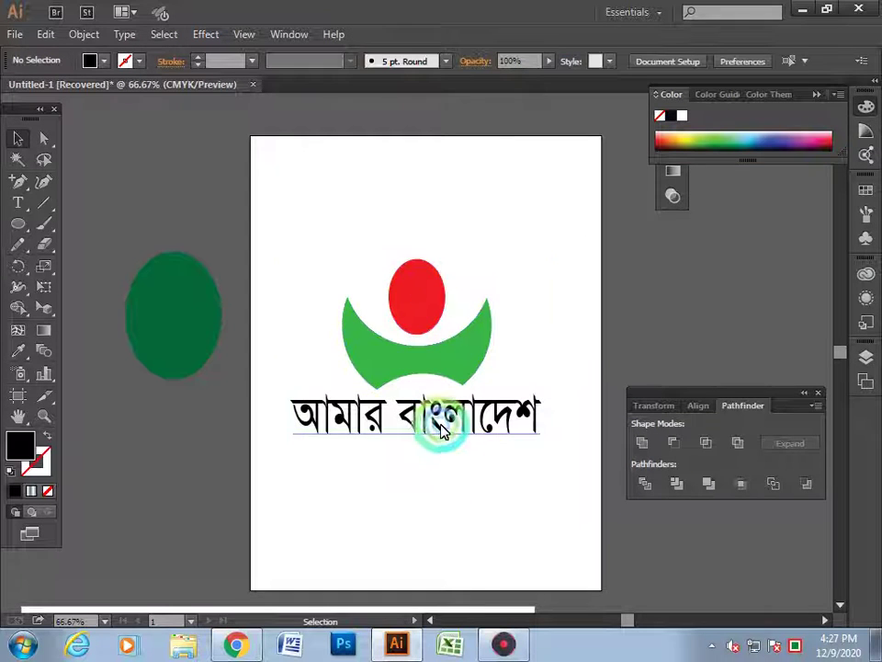
left_click_drag(283, 216, 493, 460)
left_click_drag(440, 422, 451, 417)
left_click(477, 490)
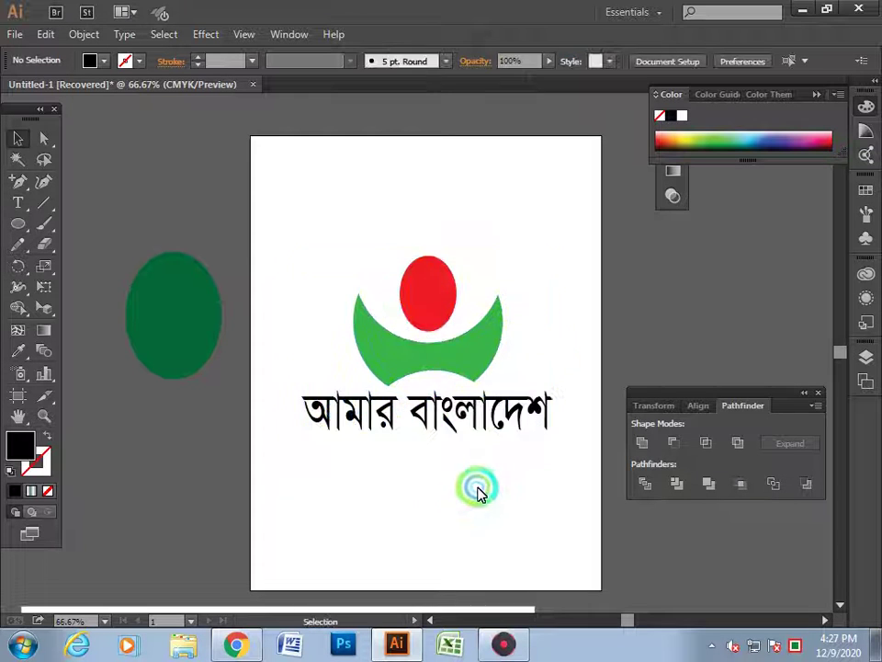
left_click(451, 364)
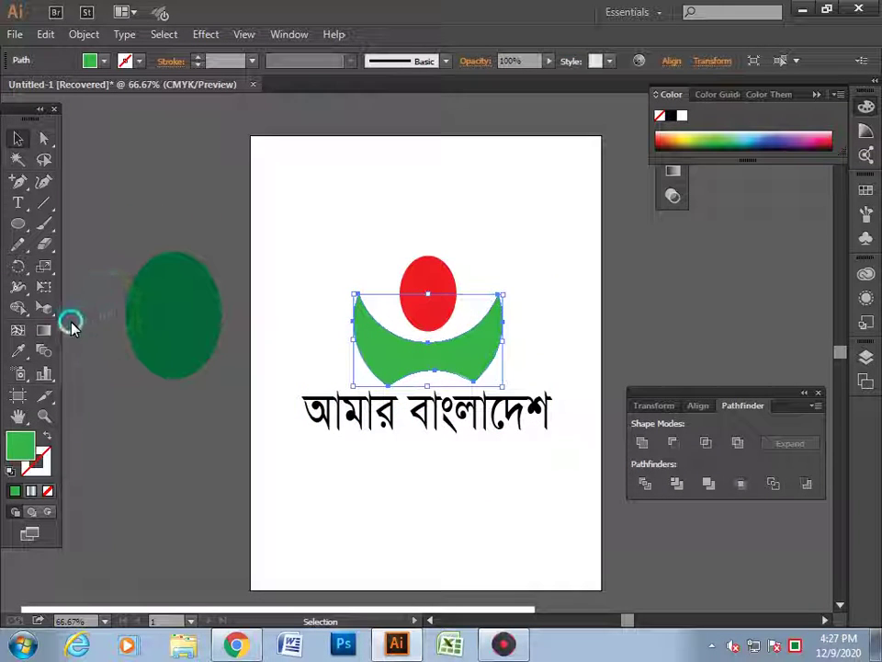
Try pattern and gradient fills on the crescent, then eyedrop the dark green ellipse's fill onto it.
left_click(101, 62)
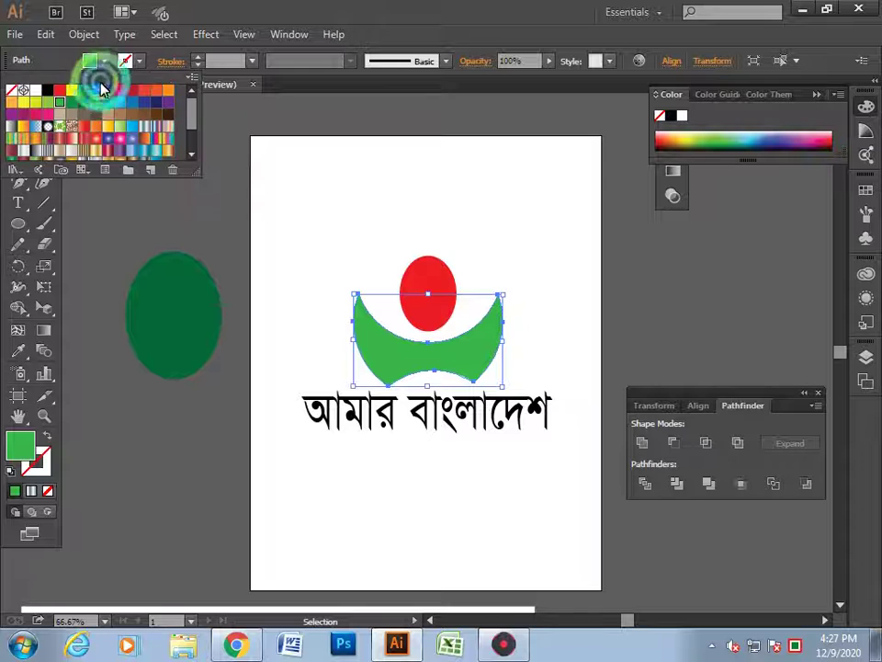
left_click(46, 152)
left_click(31, 150)
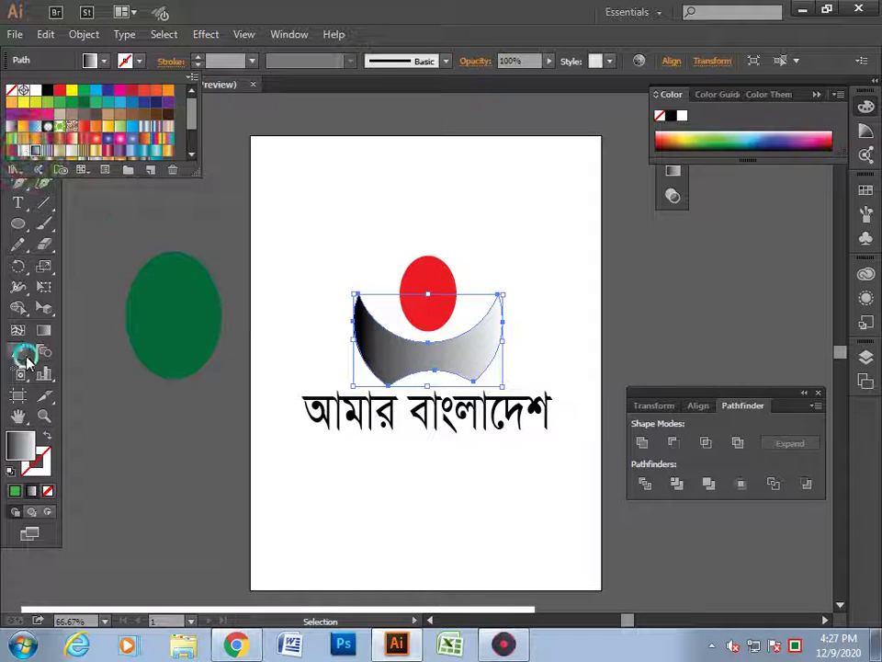
left_click(168, 338)
left_click(433, 346)
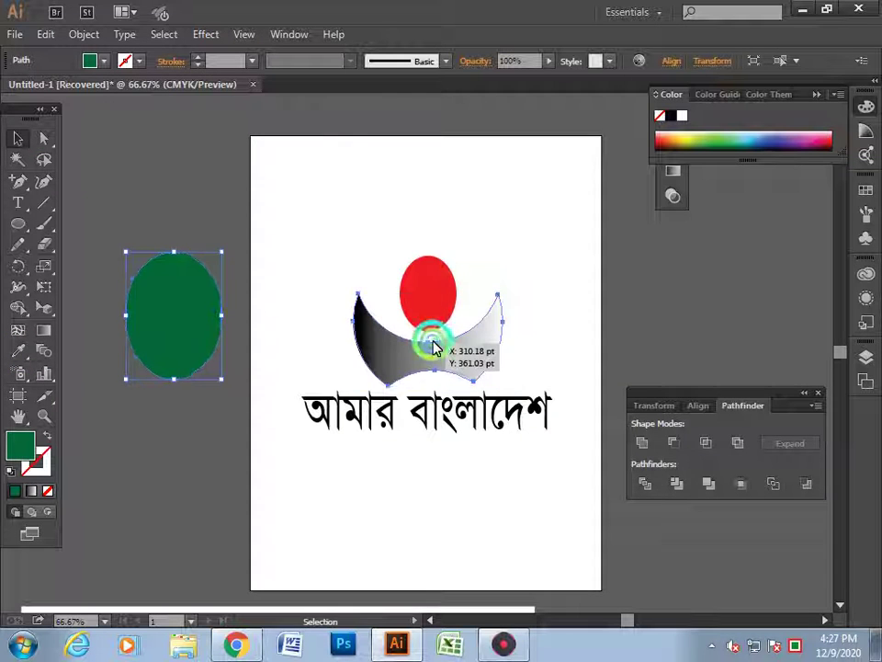
left_click(18, 350)
left_click(167, 315)
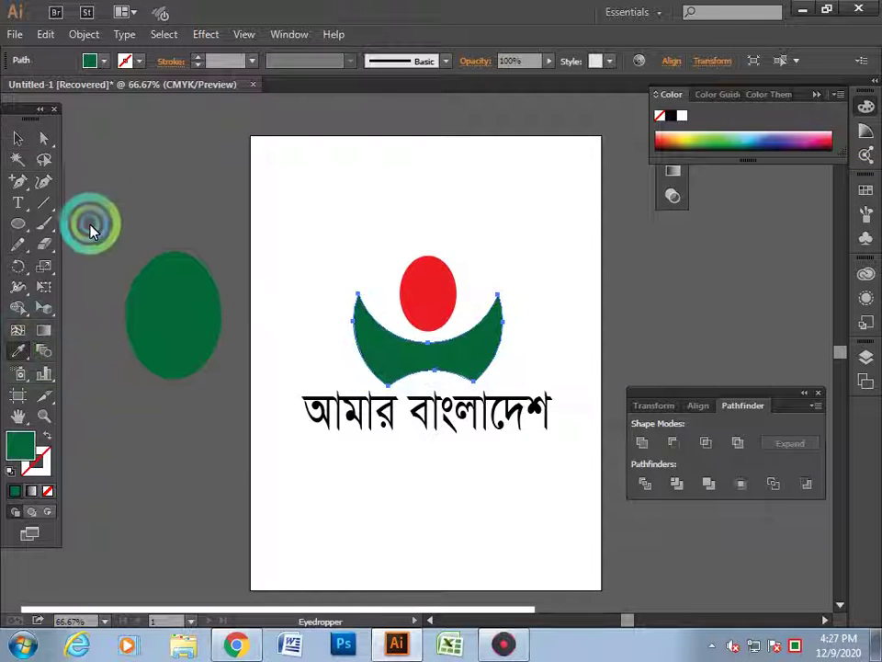
Nudge the red circle slightly lower on the emblem.
left_click(18, 138)
left_click(467, 299)
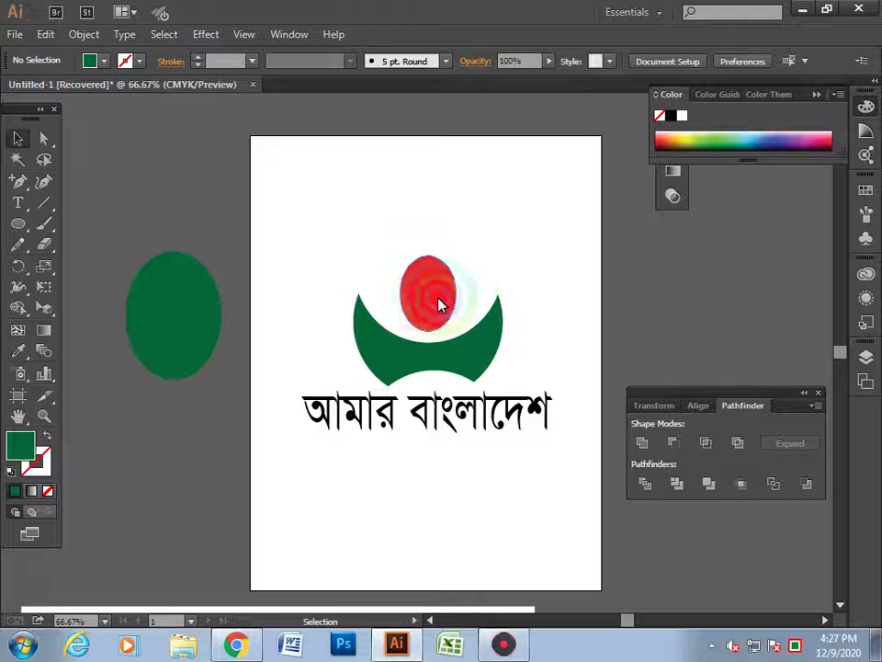
left_click_drag(441, 301, 441, 307)
left_click_drag(250, 262, 634, 492)
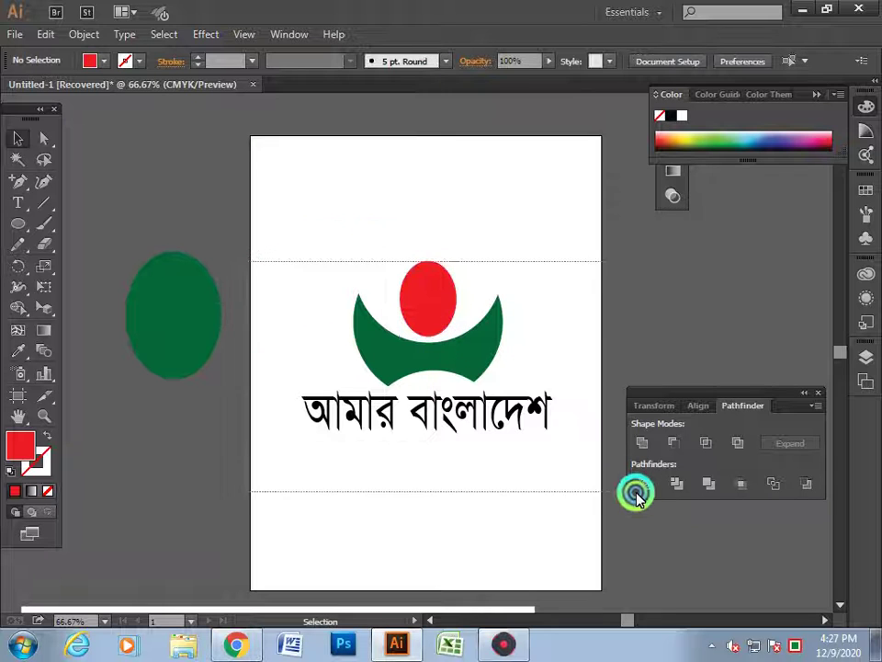
left_click(669, 309)
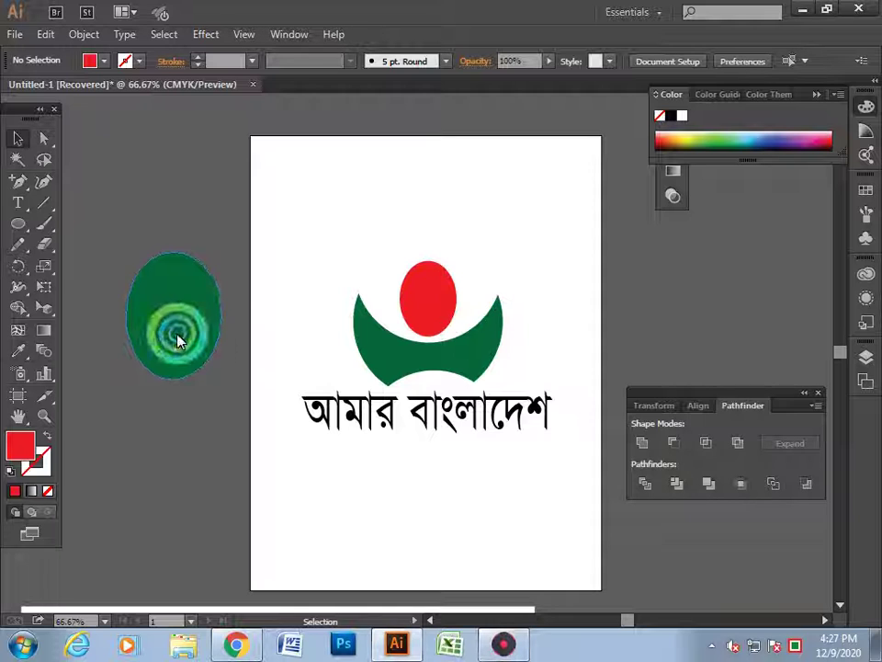
Duplicate the green ellipse and offset the copy about 13 pt to the right.
left_click_drag(171, 335, 174, 355)
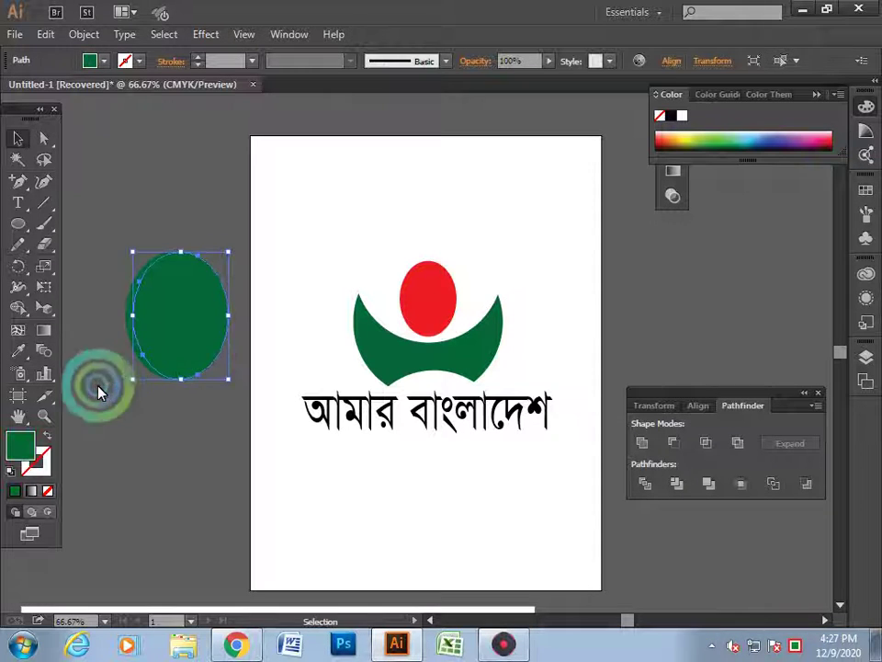
left_click(99, 388)
left_click(197, 321)
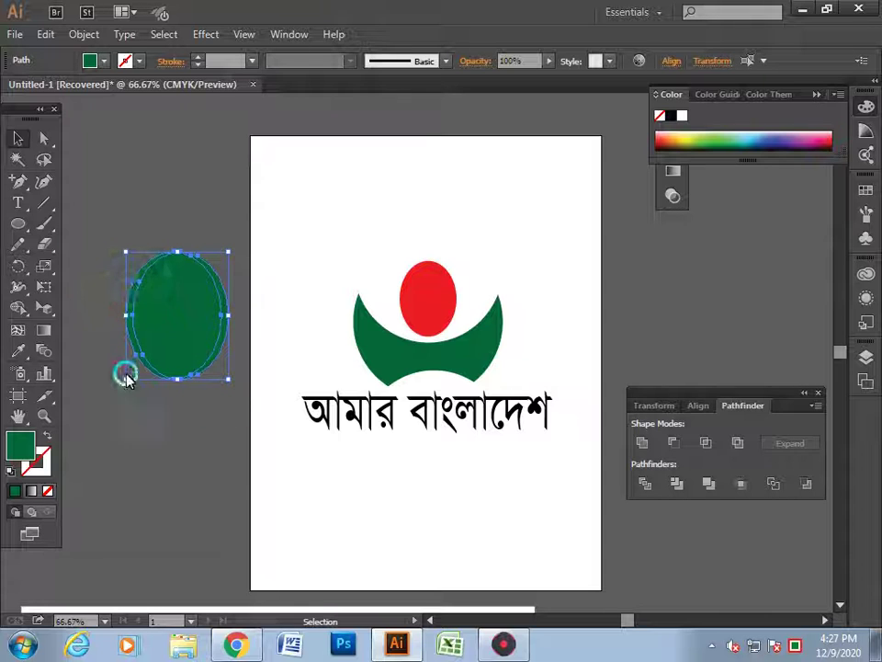
left_click(122, 398)
left_click(158, 347)
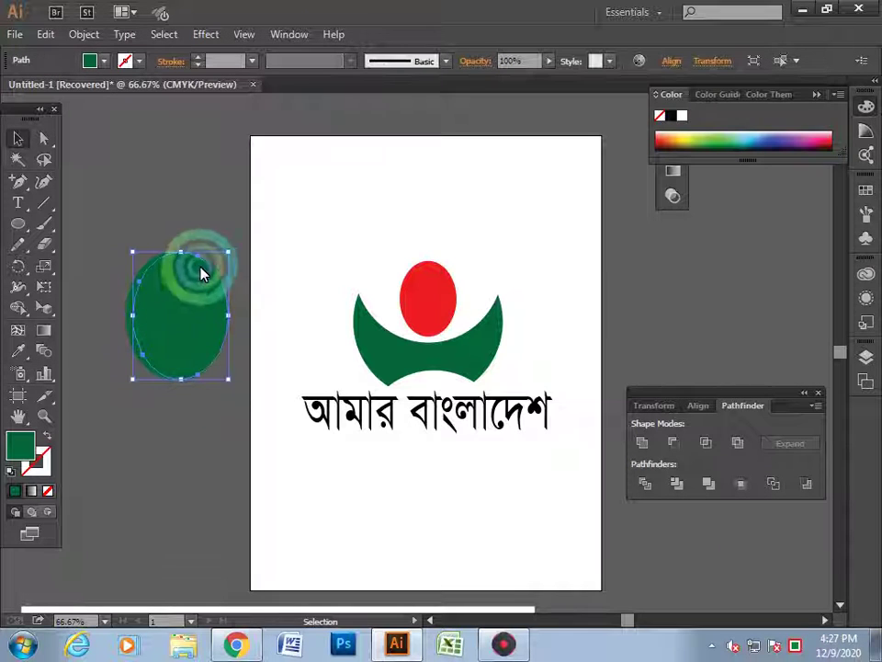
mouse_move(225, 252)
left_mouse_down()
mouse_move(235, 255)
mouse_move(238, 239)
left_mouse_up()
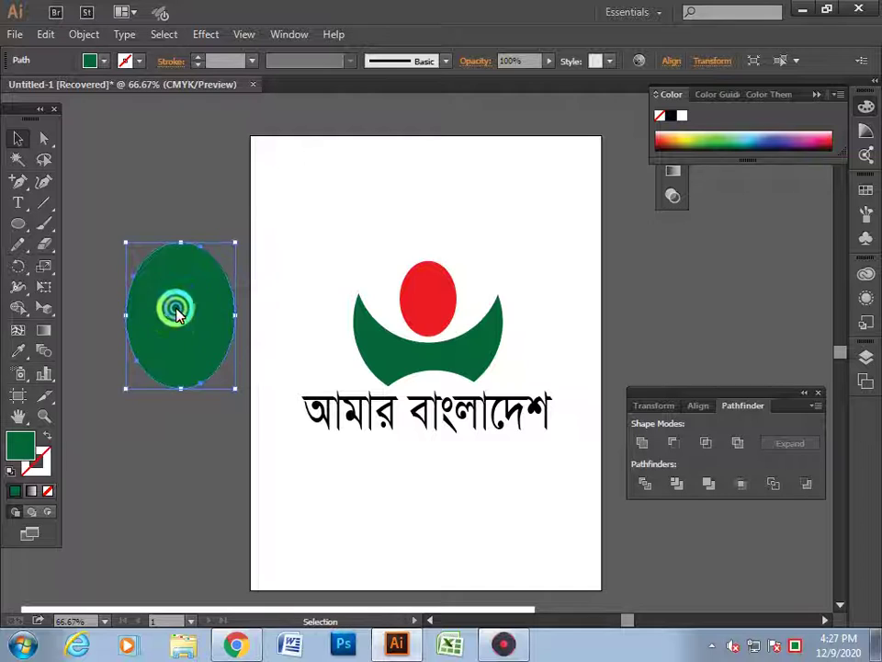
left_click_drag(175, 307, 181, 311)
left_click(177, 197)
left_click(184, 338)
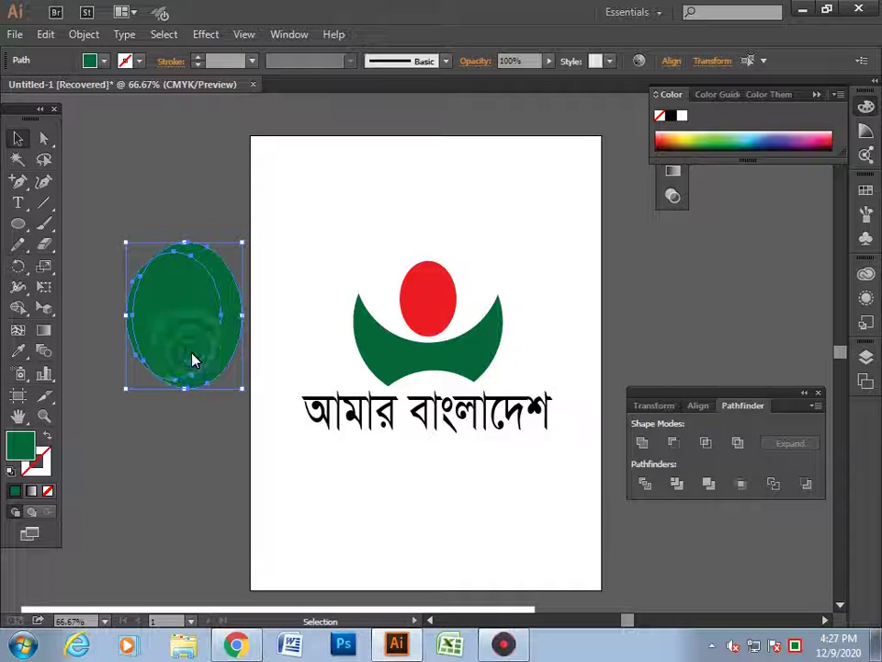
left_click(88, 212)
left_click_drag(155, 308, 160, 308)
Divide the two overlapping green ellipses with Pathfinder and ungroup the pieces.
left_click_drag(102, 253, 270, 399)
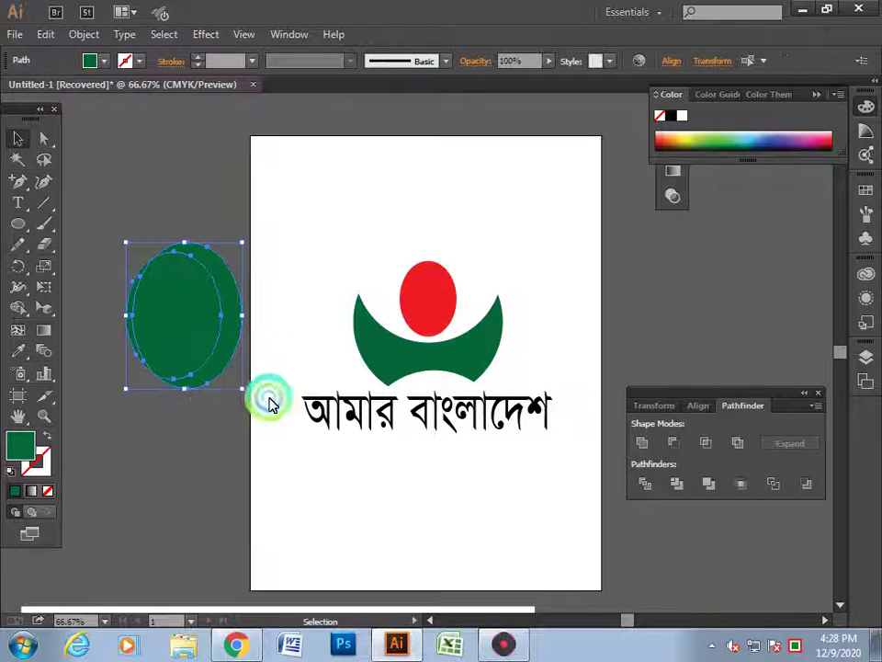
left_click(645, 487)
left_click(182, 497)
left_click(165, 336)
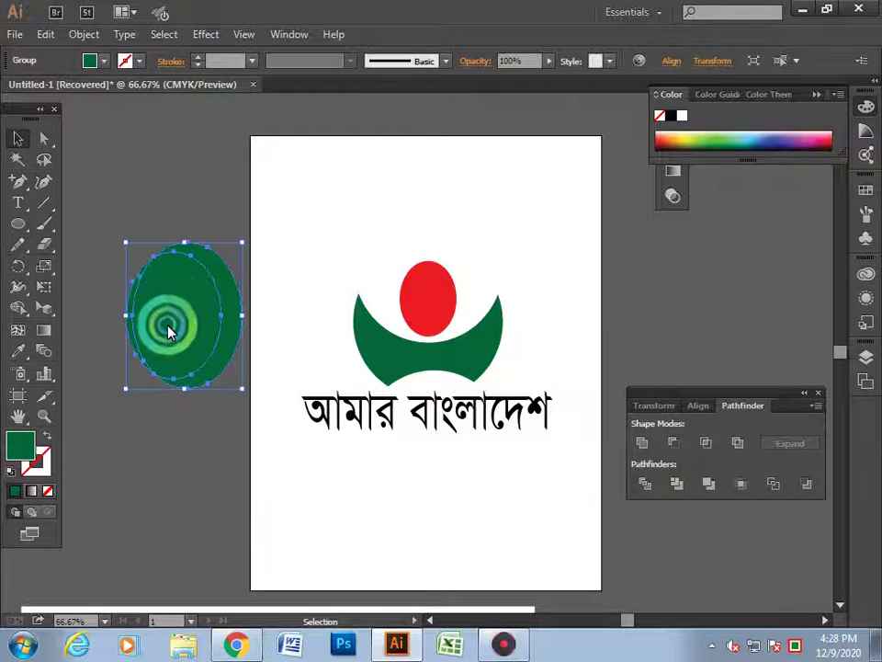
right_click(169, 329)
left_click(220, 425)
Move the thin crescent sliver onto the logo beside the red circle.
left_click_drag(170, 335, 188, 246)
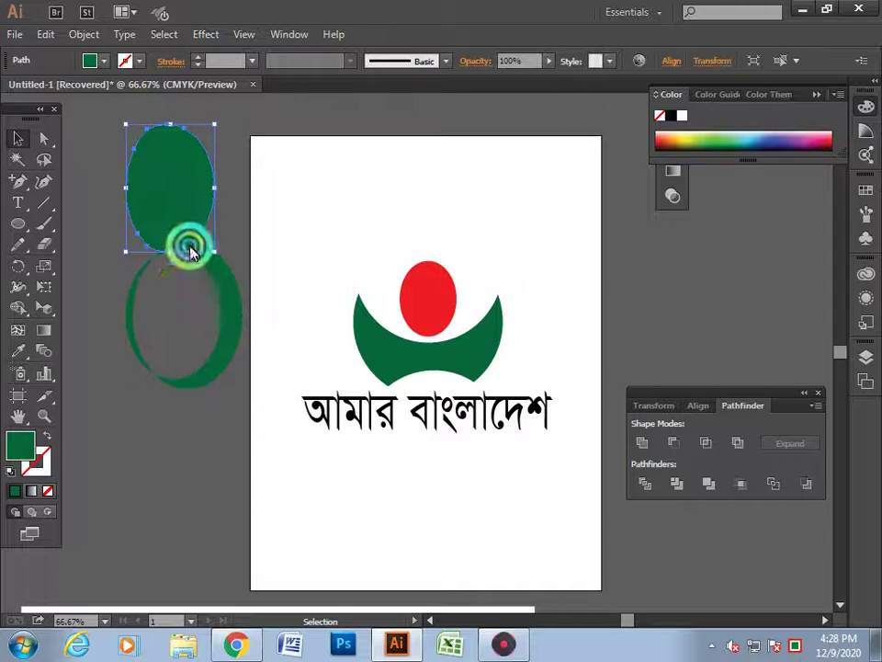
left_click_drag(212, 305, 207, 411)
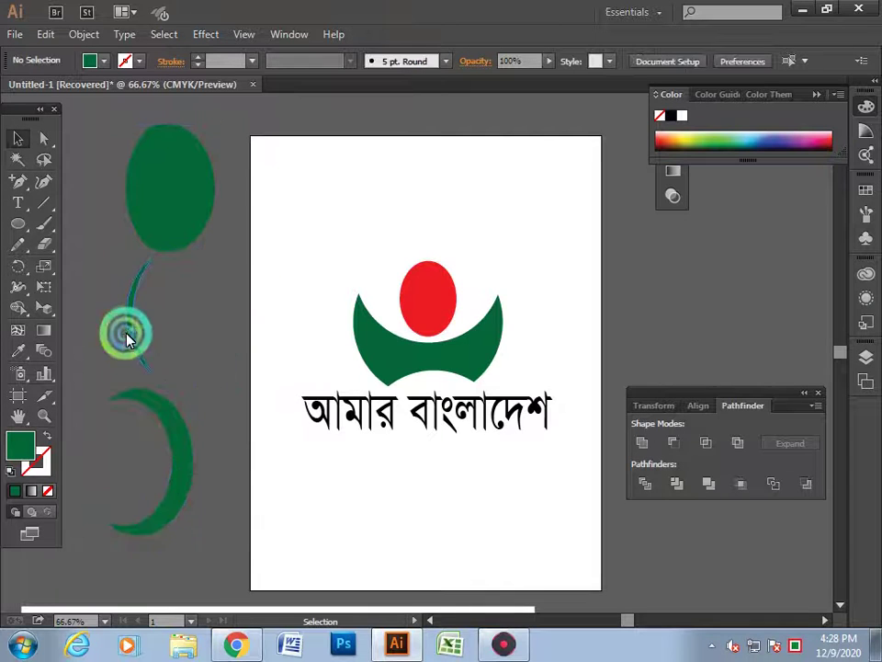
left_click_drag(129, 333, 386, 294)
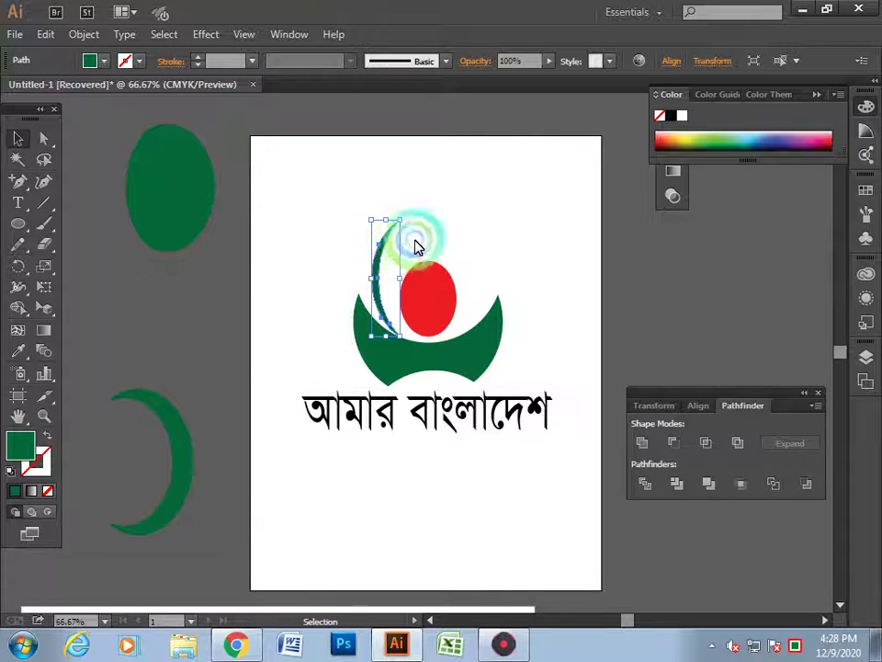
Tilt the thin crescent into place and delete the extra crescent copy.
scroll(409, 241, "up", 1)
scroll(409, 241, "up", 1)
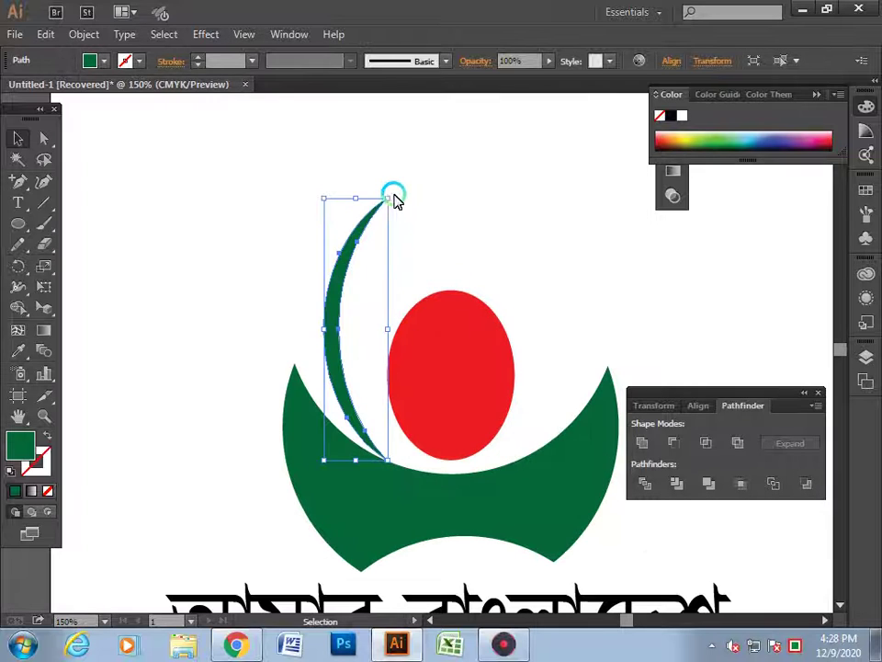
mouse_move(395, 197)
left_mouse_down()
mouse_move(349, 195)
mouse_move(350, 237)
left_mouse_up()
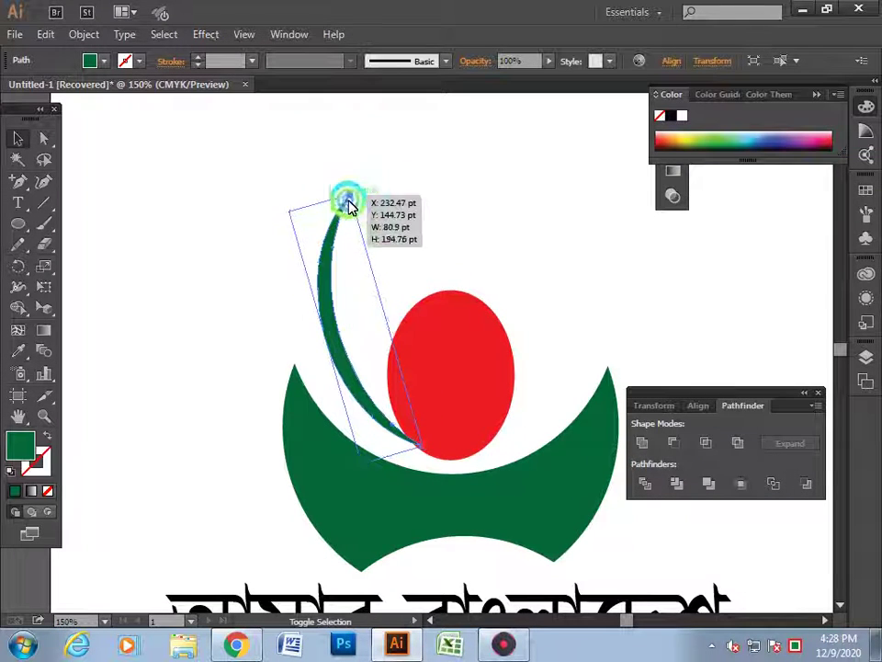
left_click(374, 391)
mouse_move(374, 390)
left_mouse_down()
mouse_move(339, 424)
mouse_move(353, 413)
mouse_move(339, 410)
left_mouse_up()
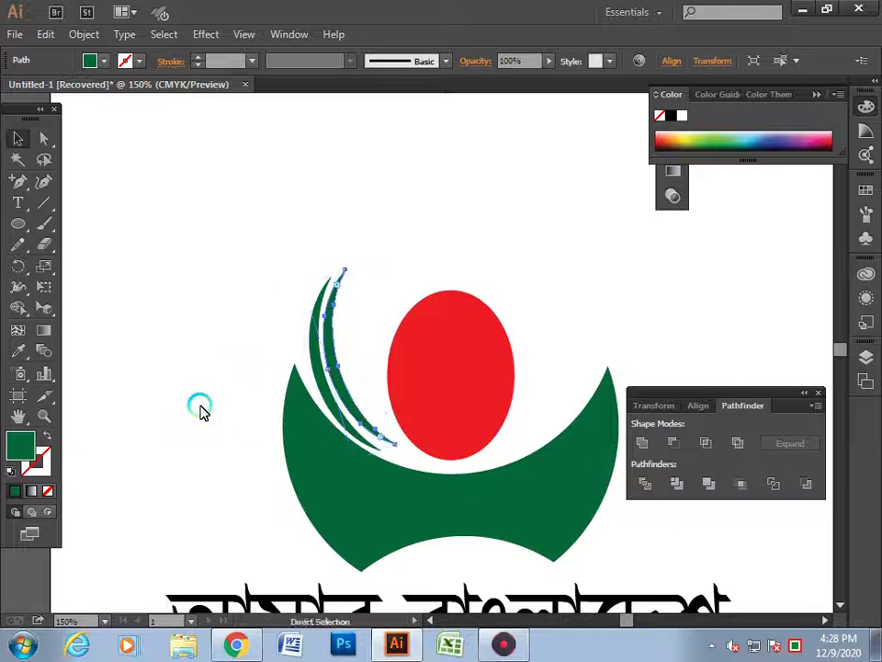
left_click(350, 418)
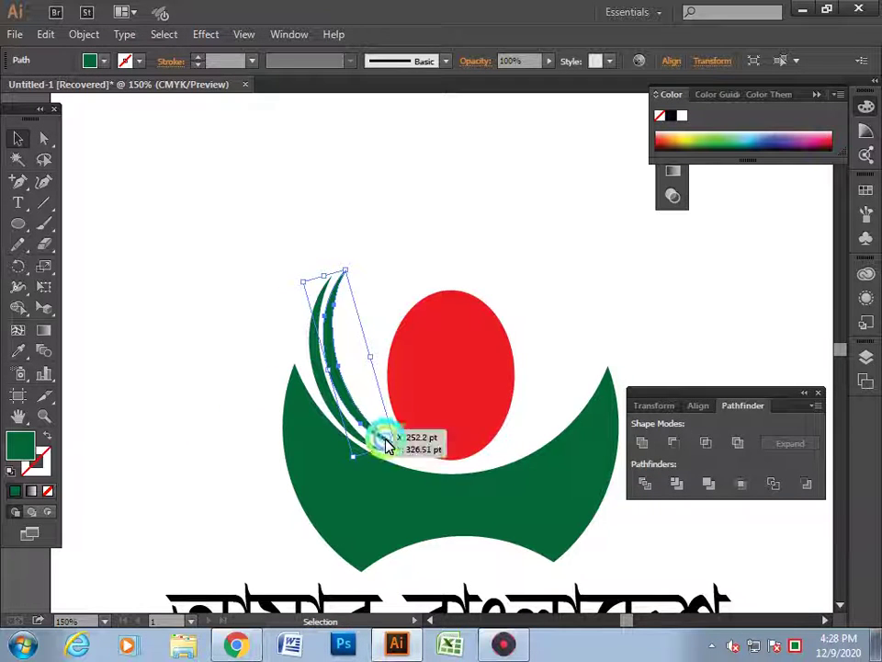
left_click_drag(385, 444, 382, 455)
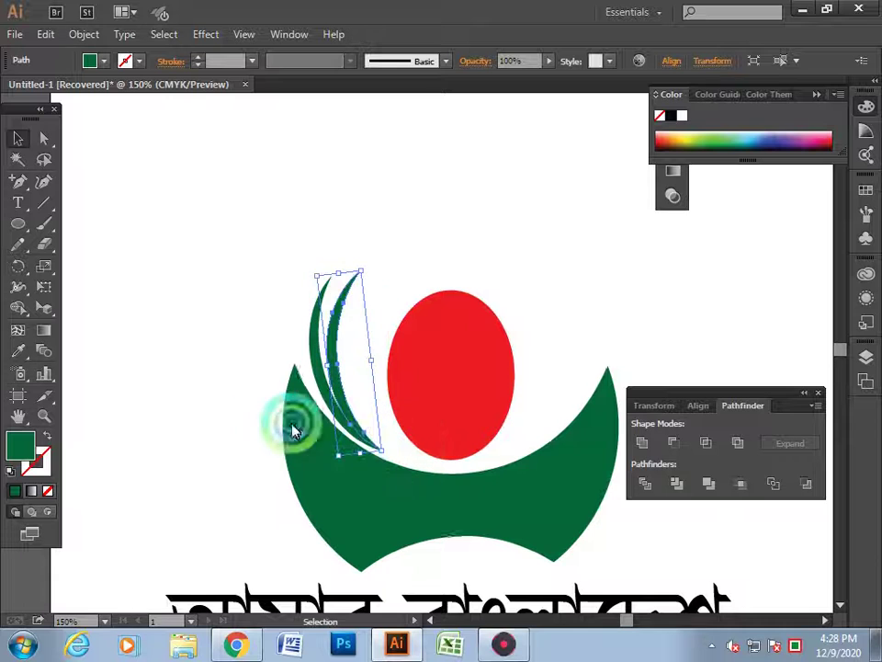
left_click(203, 367)
left_click(339, 374)
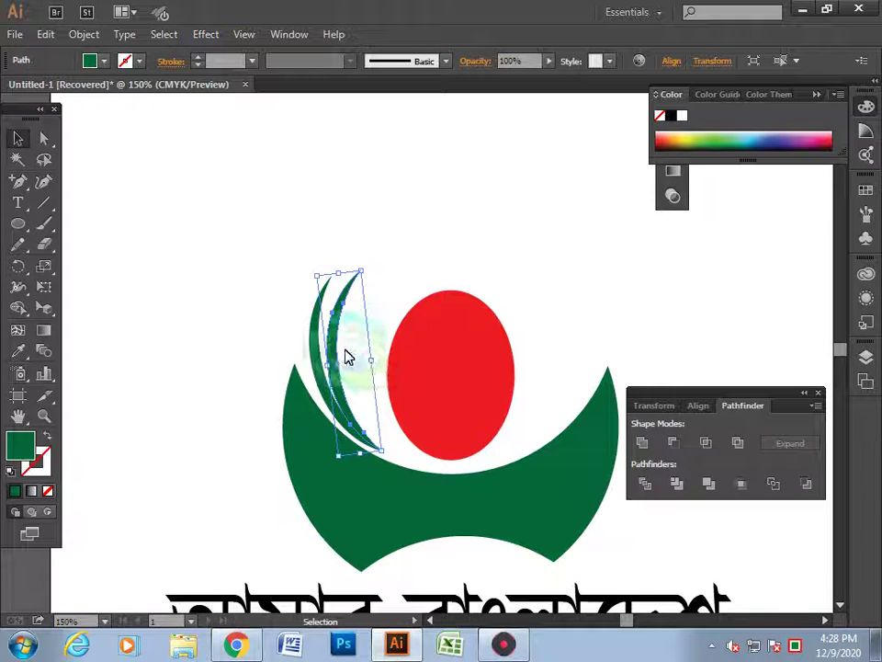
left_click(339, 369)
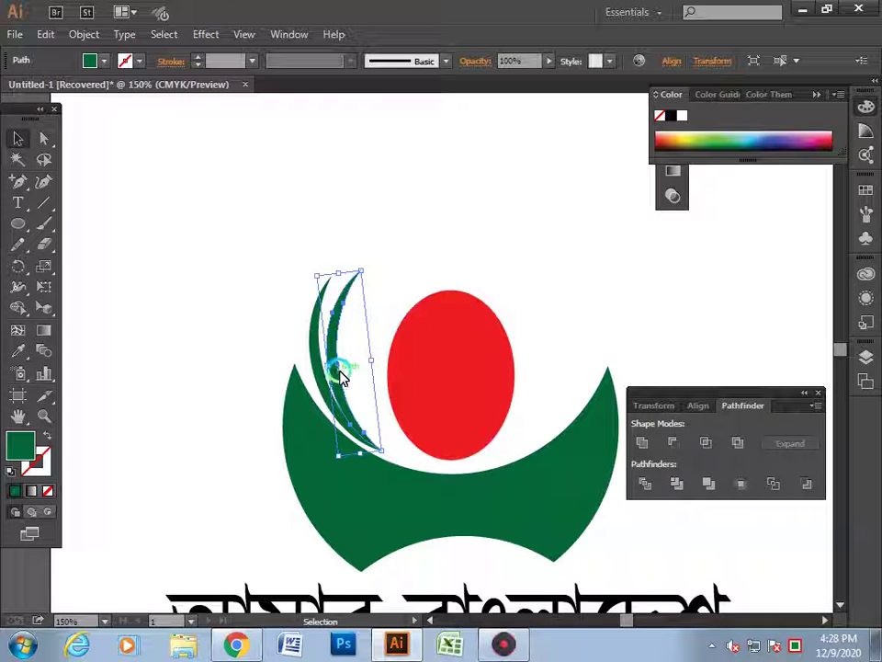
key("Delete")
Alt-drag a copy of the crescent and repeat it twice with Ctrl+D for four stripes.
left_click(320, 371)
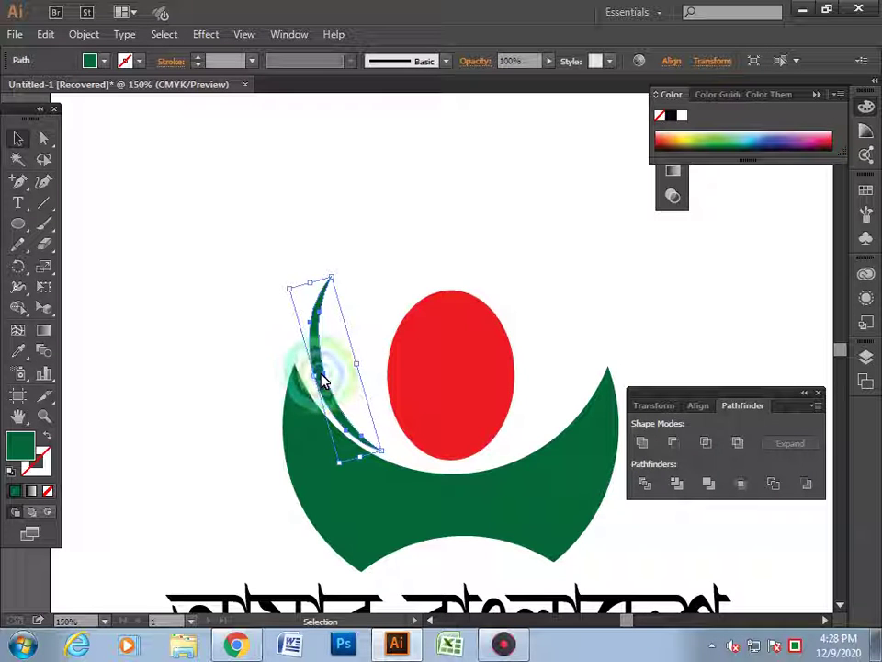
left_click_drag(321, 379, 341, 374)
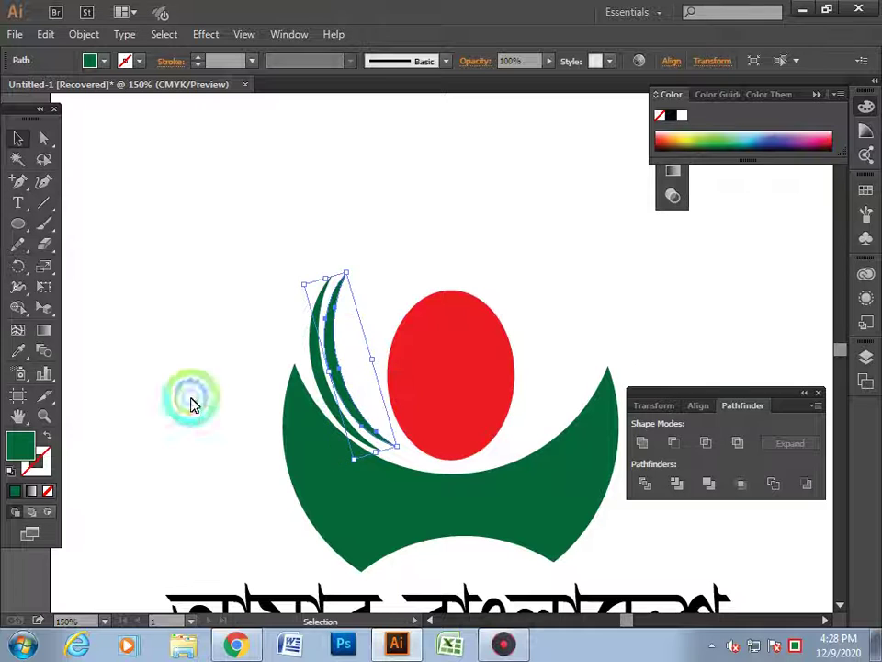
key("a")
key("ctrl+d")
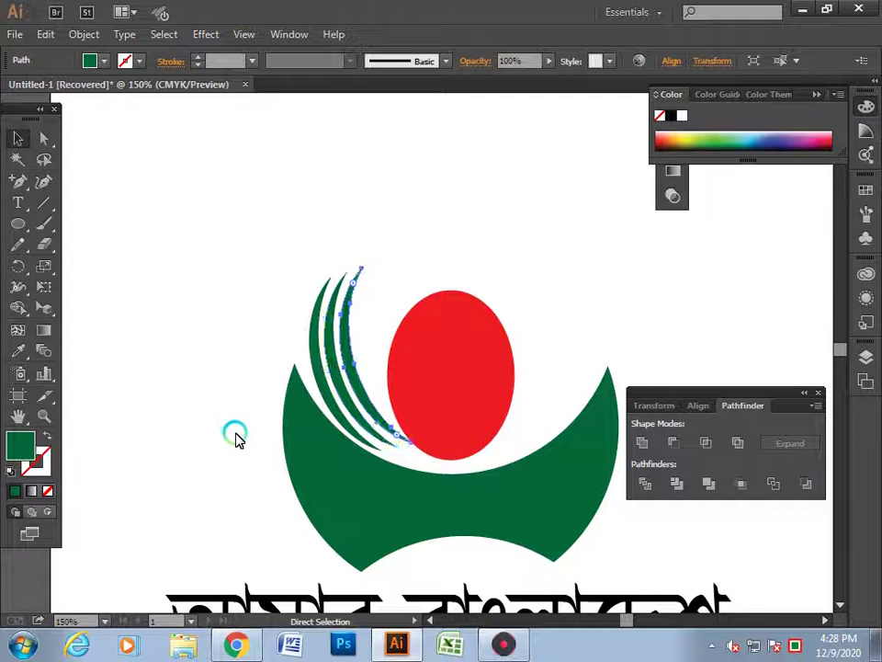
key("ctrl+d")
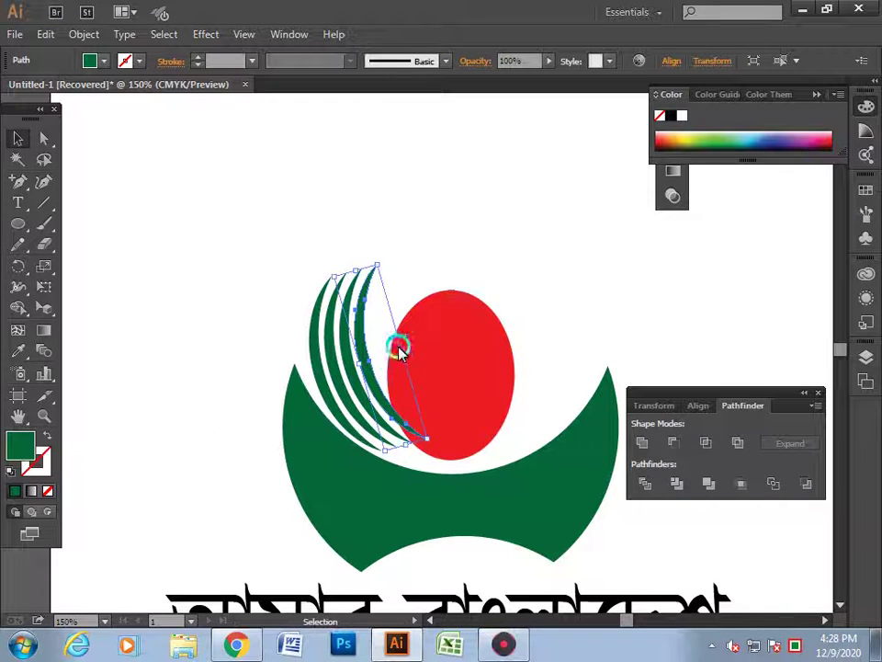
Select the four green crescents and rotate them to curve along the red oval.
left_click_drag(415, 278, 315, 268)
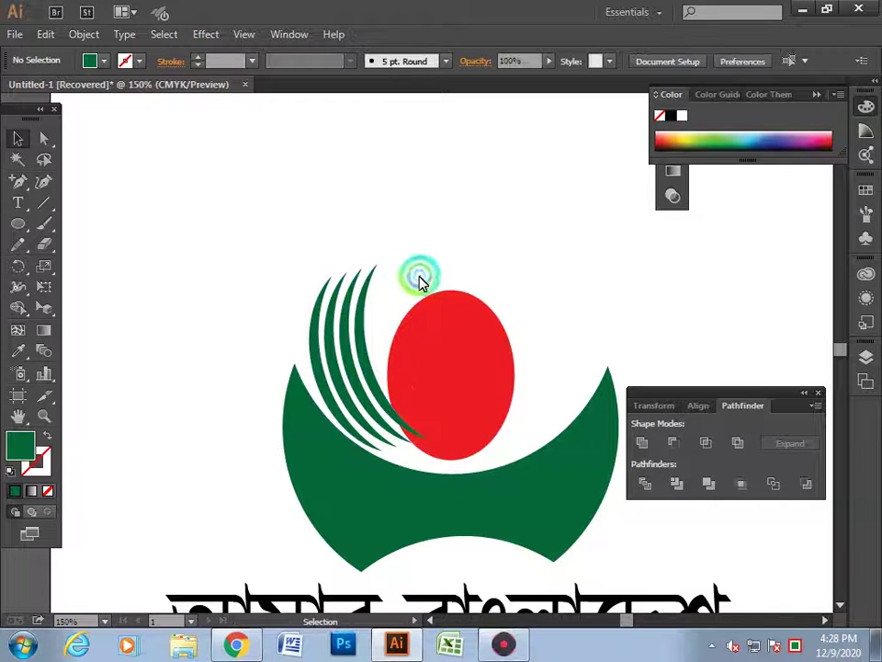
left_click(289, 254)
left_click_drag(361, 338, 362, 339)
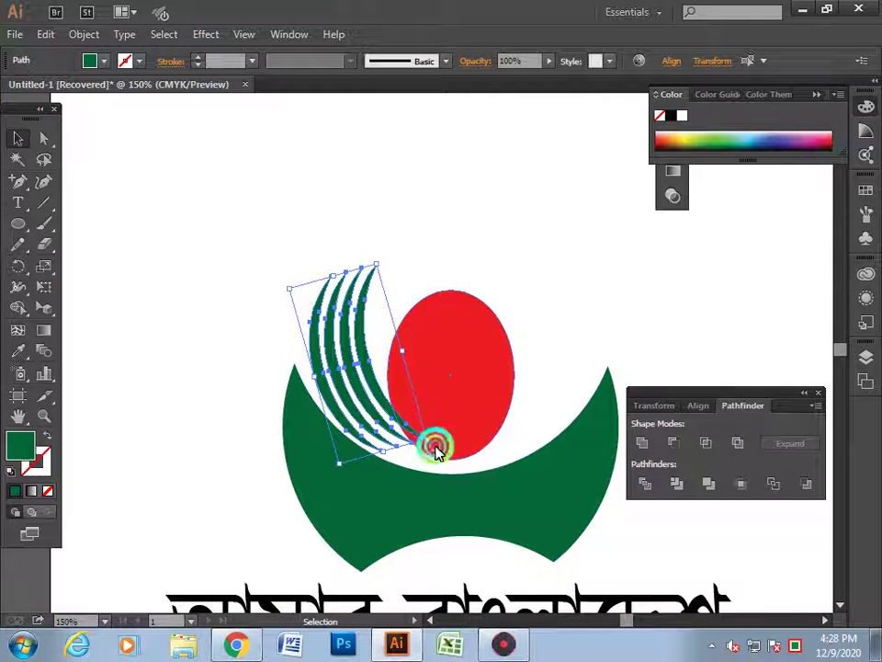
left_click_drag(436, 449, 419, 457)
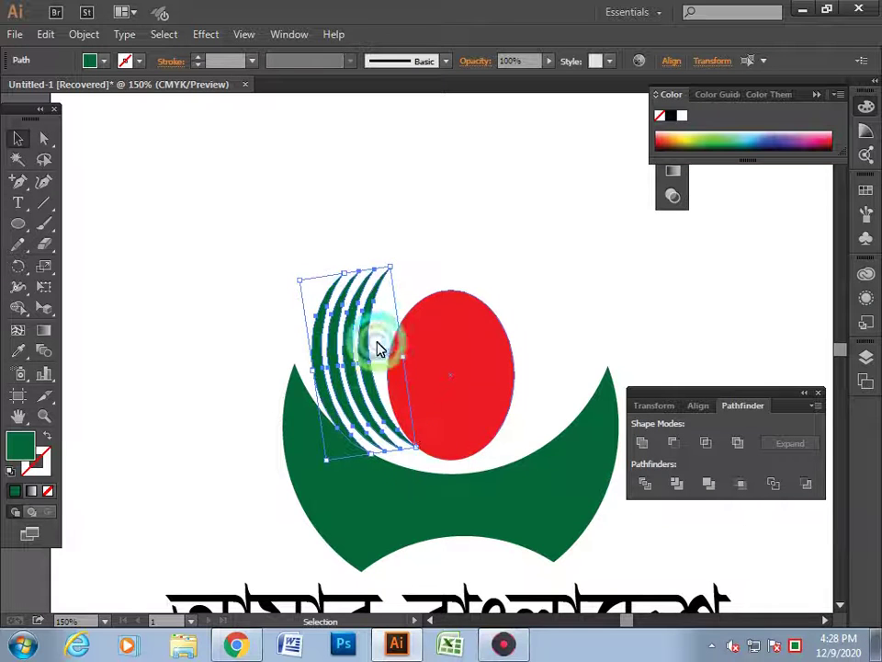
Straighten the crescent group upright and select all four crescents.
left_click(367, 372)
mouse_move(421, 452)
left_mouse_down()
mouse_move(429, 456)
mouse_move(411, 457)
left_mouse_up()
left_click(432, 250)
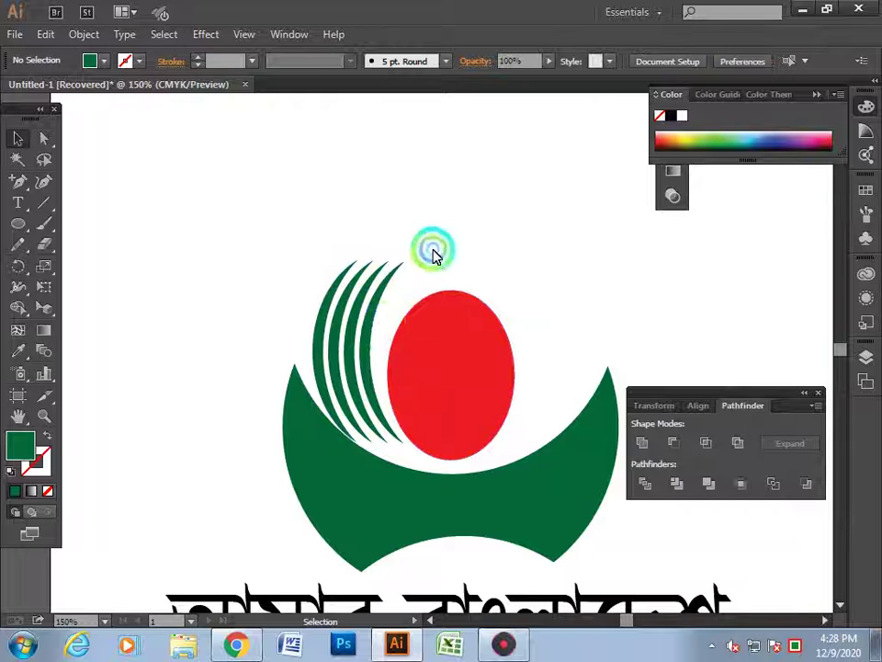
mouse_move(301, 268)
left_mouse_down()
mouse_move(374, 315)
mouse_move(574, 296)
mouse_move(570, 264)
left_mouse_up()
Reflect a copy of the crescents vertically and place it on the right of the red oval.
right_click(570, 265)
left_click(637, 475)
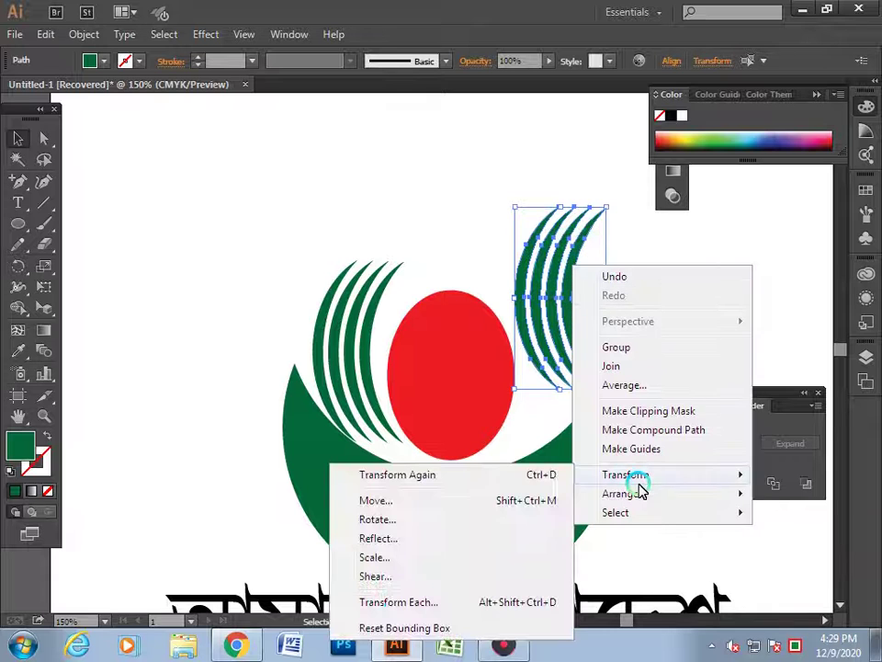
left_click(391, 538)
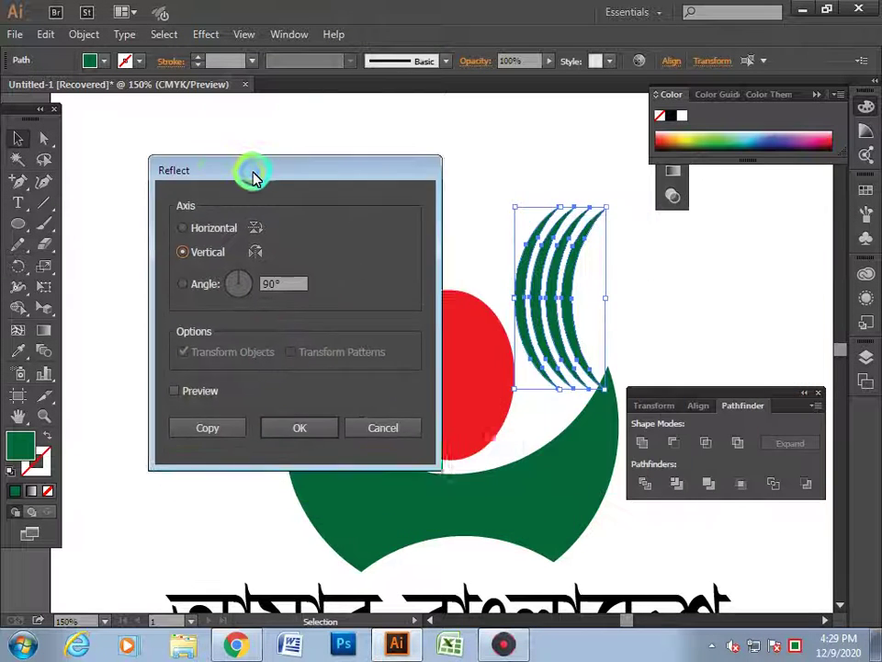
left_click_drag(630, 241, 226, 161)
left_click(157, 372)
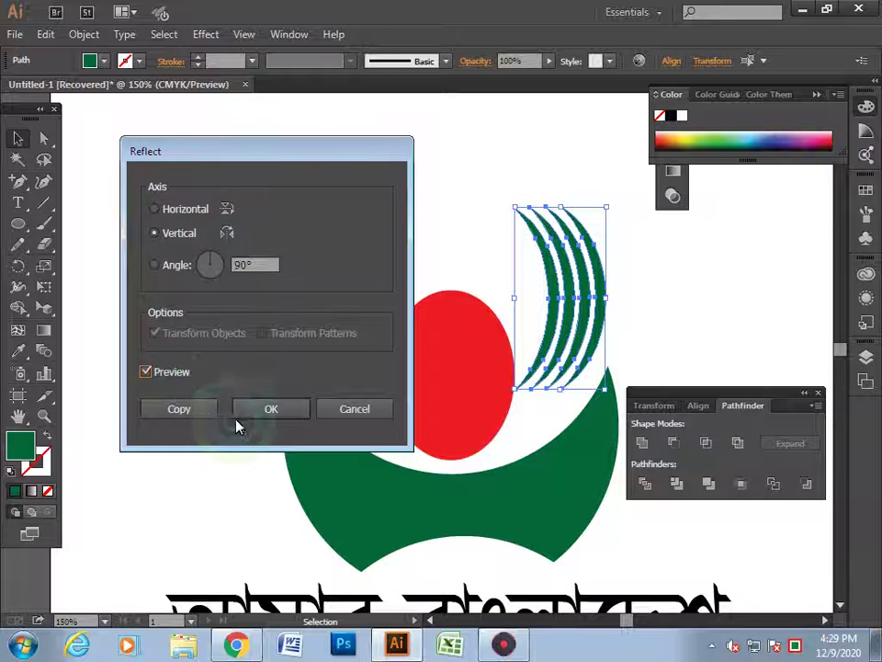
left_click(281, 415)
left_click_drag(557, 315, 543, 361)
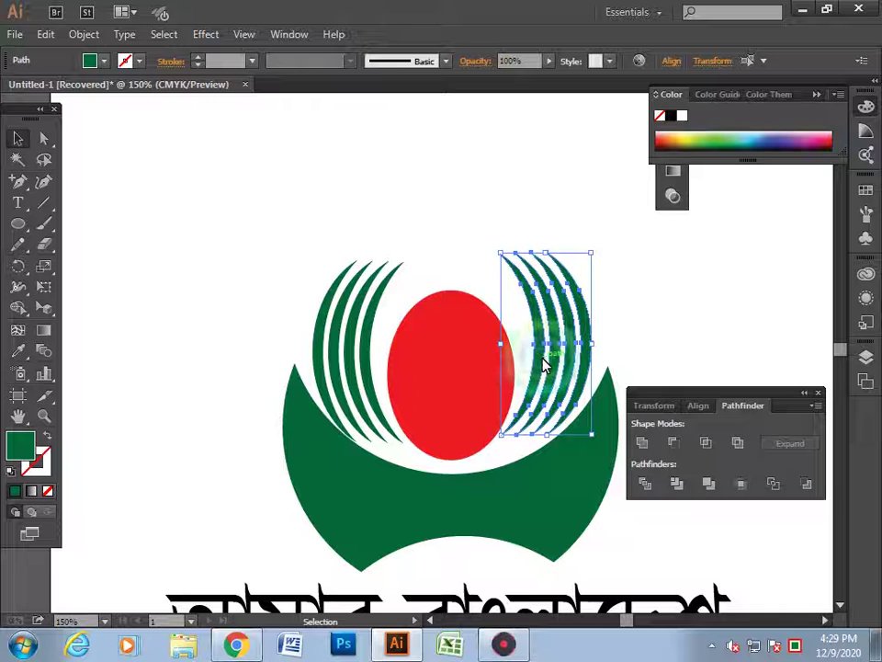
Zoom out to the whole artboard and select the entire logo for removal.
left_click(449, 210)
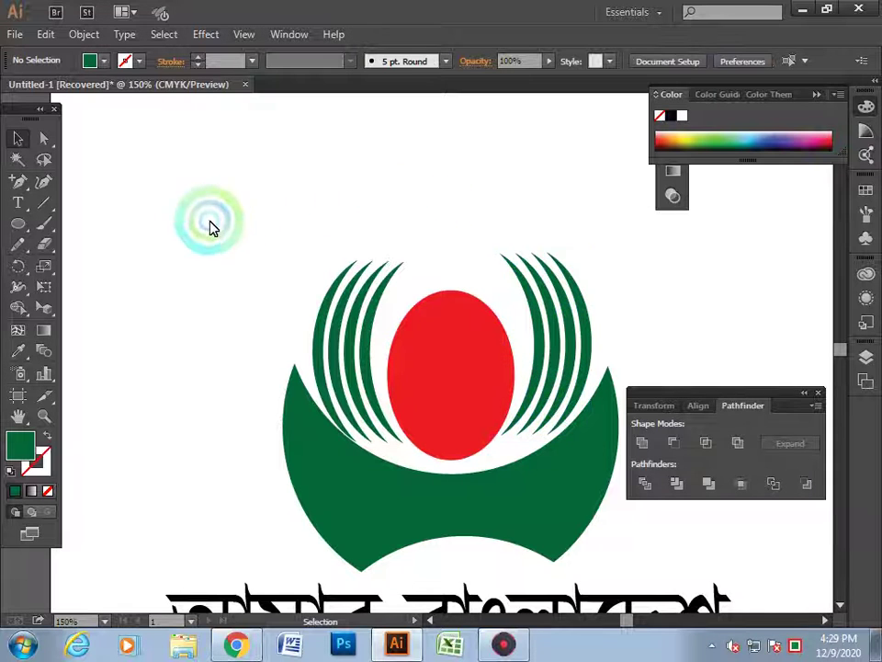
left_click(434, 304)
key("ctrl+minus")
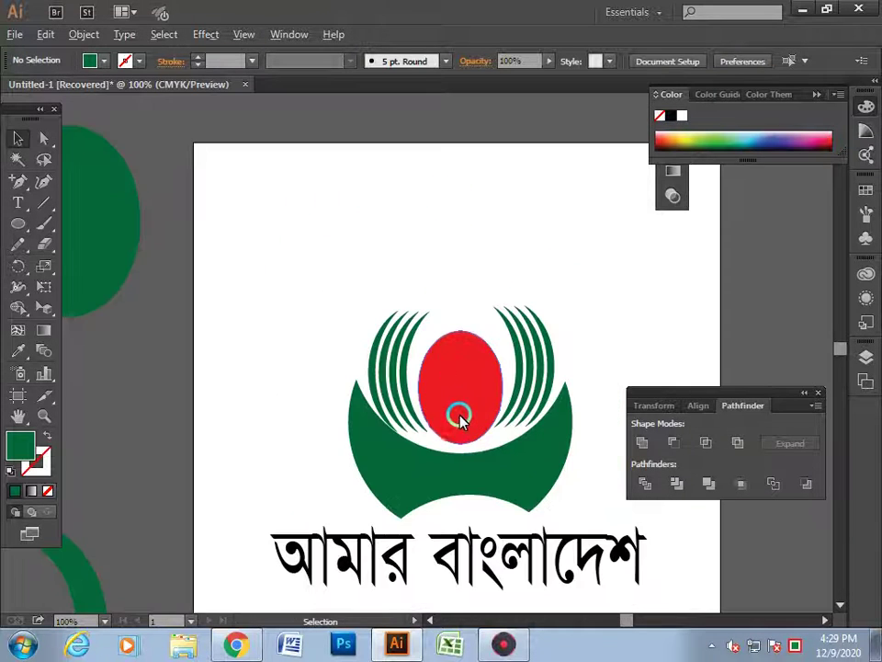
key("ctrl+minus")
scroll(575, 495, "down", 1)
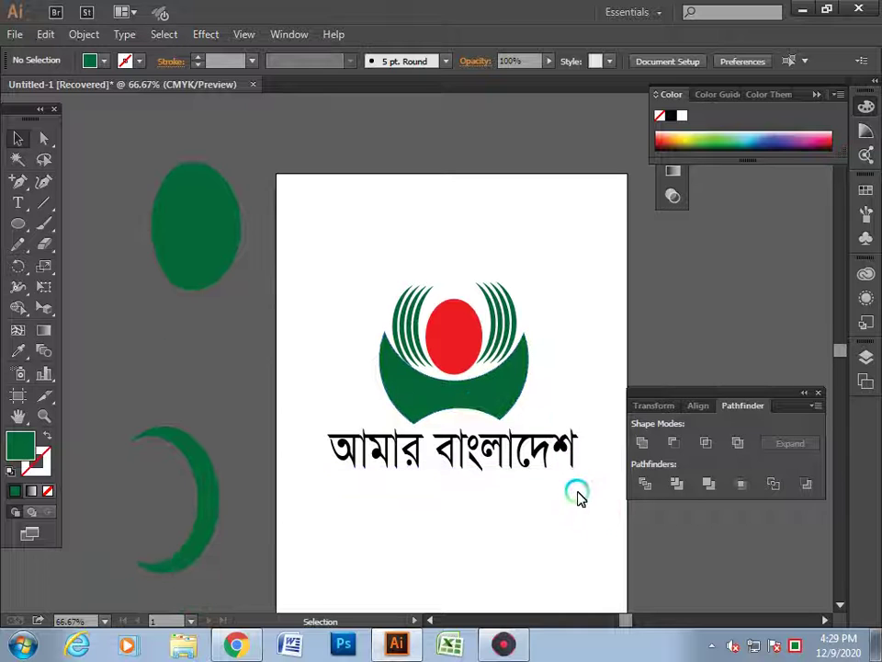
left_click_drag(325, 266, 603, 484)
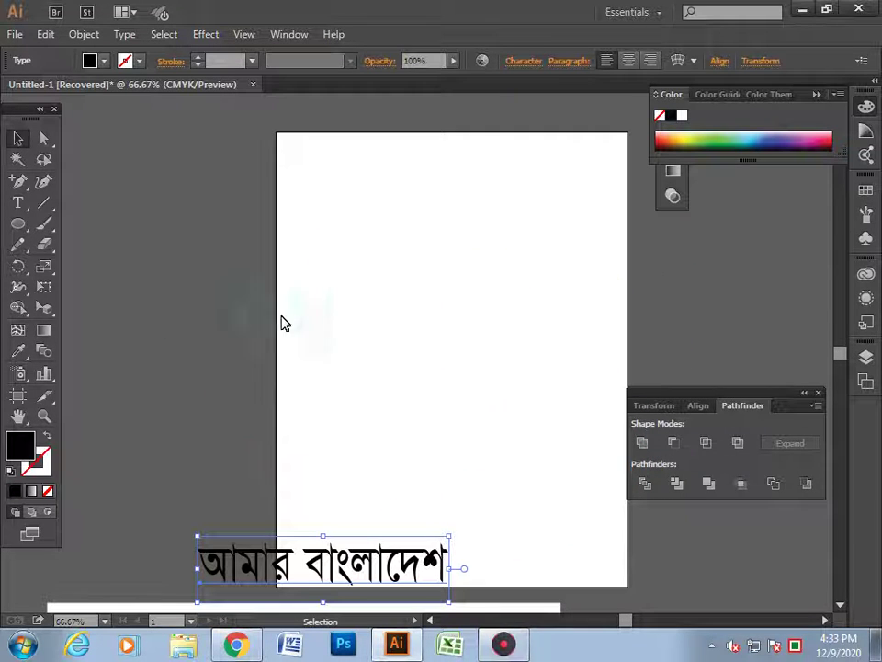
Draw a large black hexagon with the Polygon tool and centre it on the artboard.
left_click(111, 306)
left_click(21, 230)
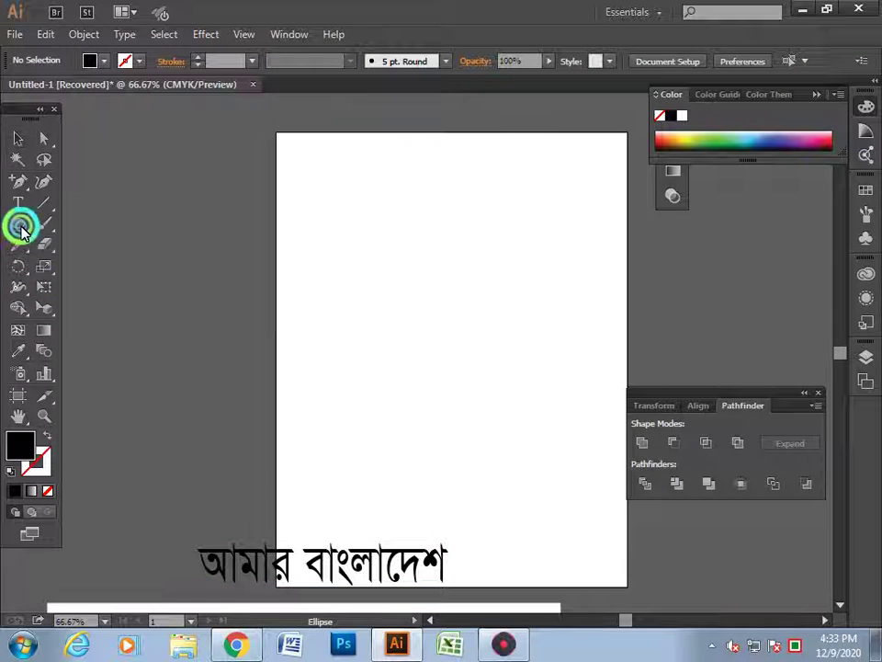
left_click_drag(20, 230, 90, 285)
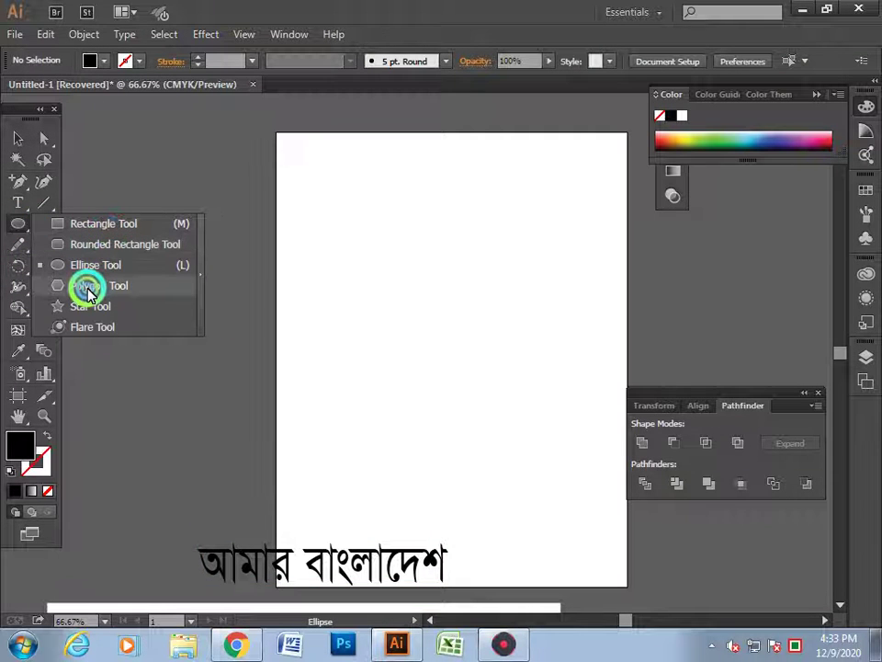
left_click_drag(329, 298, 396, 410)
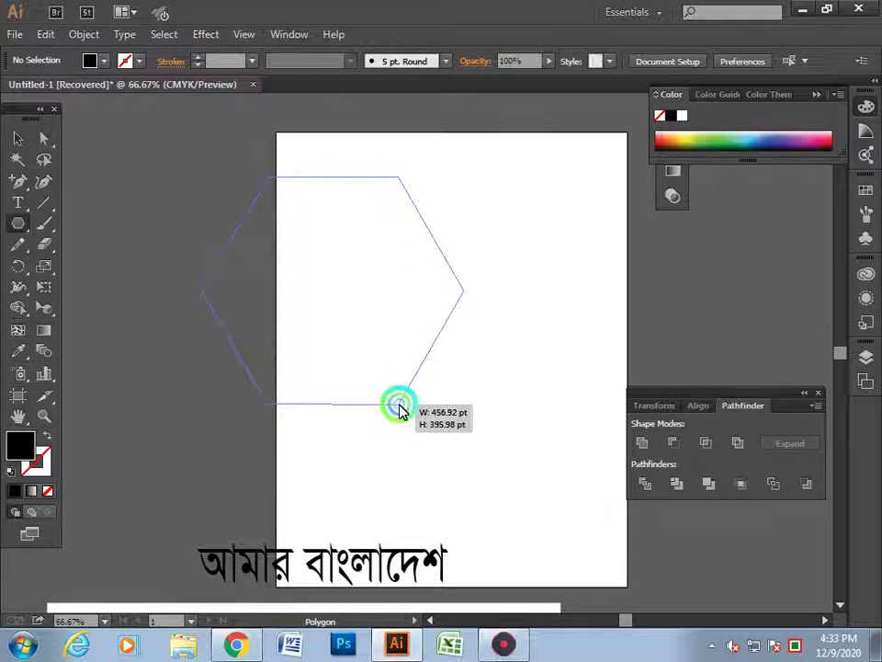
left_click_drag(396, 410, 396, 407)
left_click(17, 138)
mouse_move(357, 299)
left_mouse_down()
mouse_move(451, 329)
mouse_move(440, 335)
left_mouse_up()
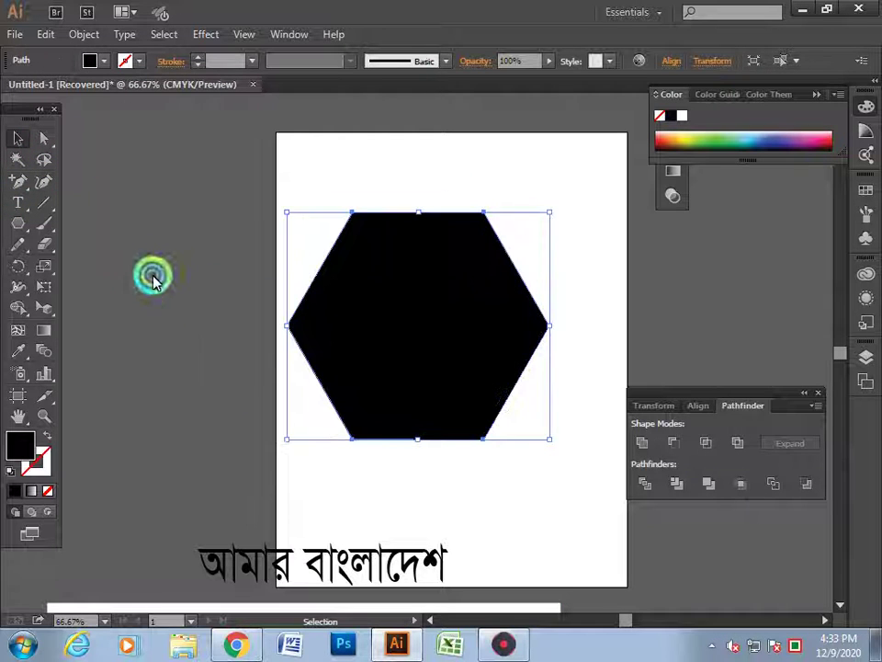
left_click(288, 479)
Move the Bengali title up beneath the hexagon and break it onto two lines.
left_click_drag(321, 586, 363, 516)
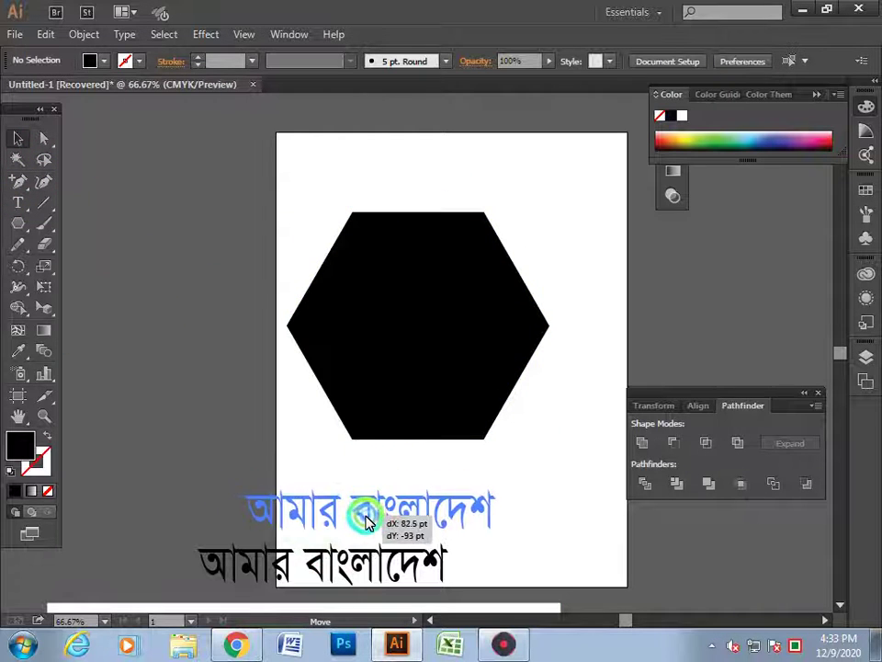
left_click(18, 202)
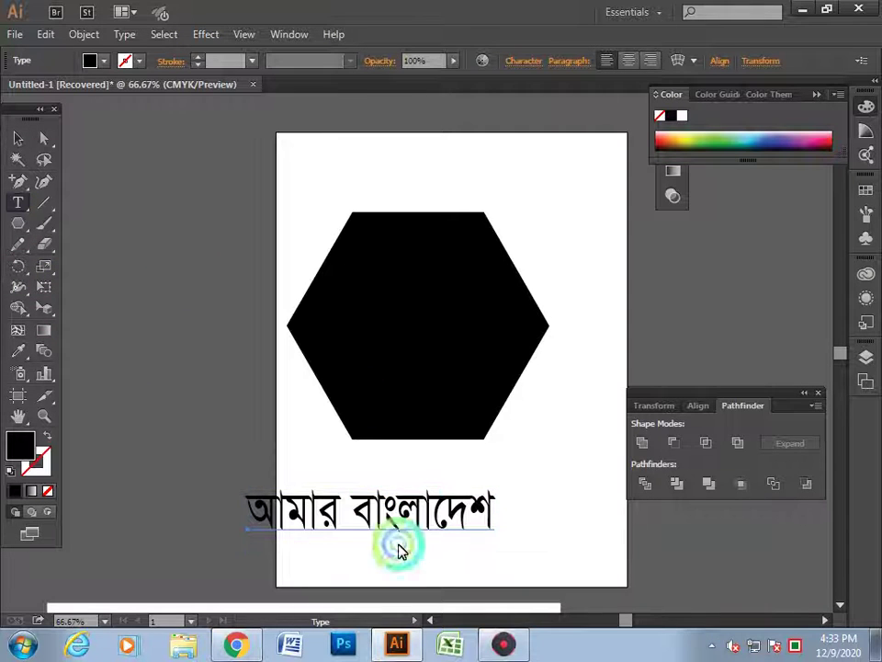
left_click(350, 513)
key("Return")
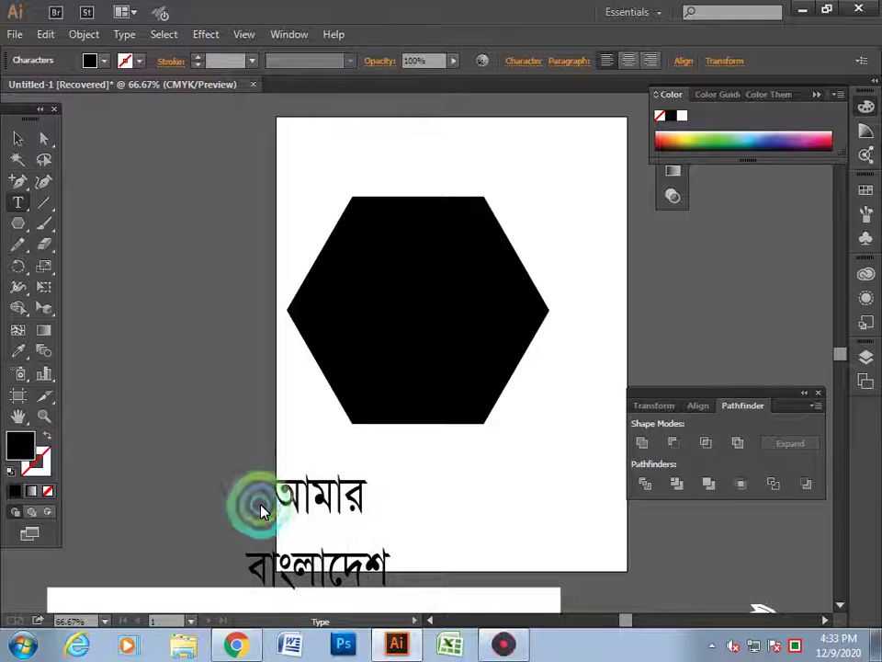
key("BackSpace")
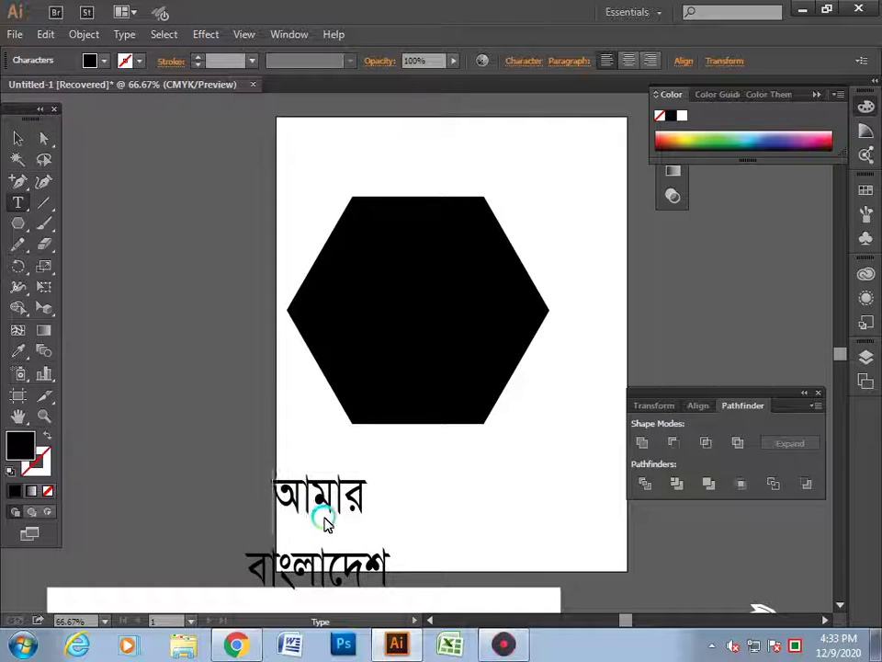
scroll(165, 404, "down", 2)
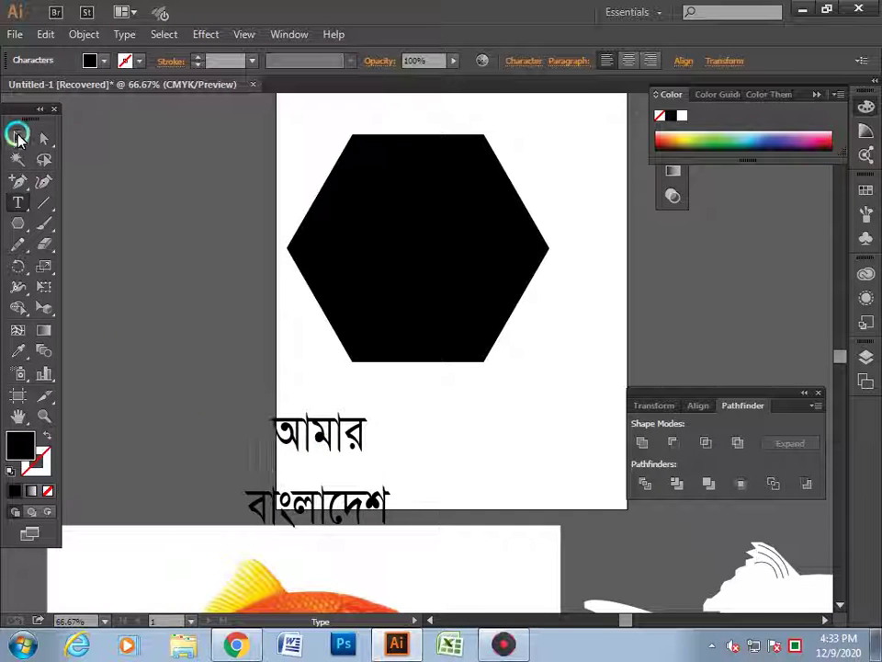
left_click(17, 136)
left_click(181, 414)
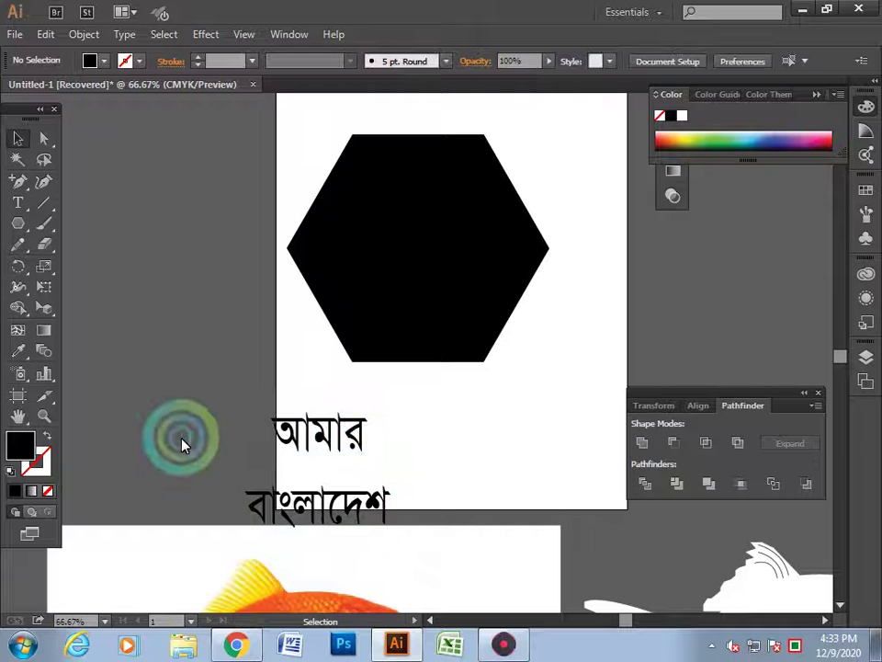
Drag the silver hexagonal tag group down to the lower left and deselect it.
scroll(181, 445, "up", 1)
scroll(181, 445, "up", 1)
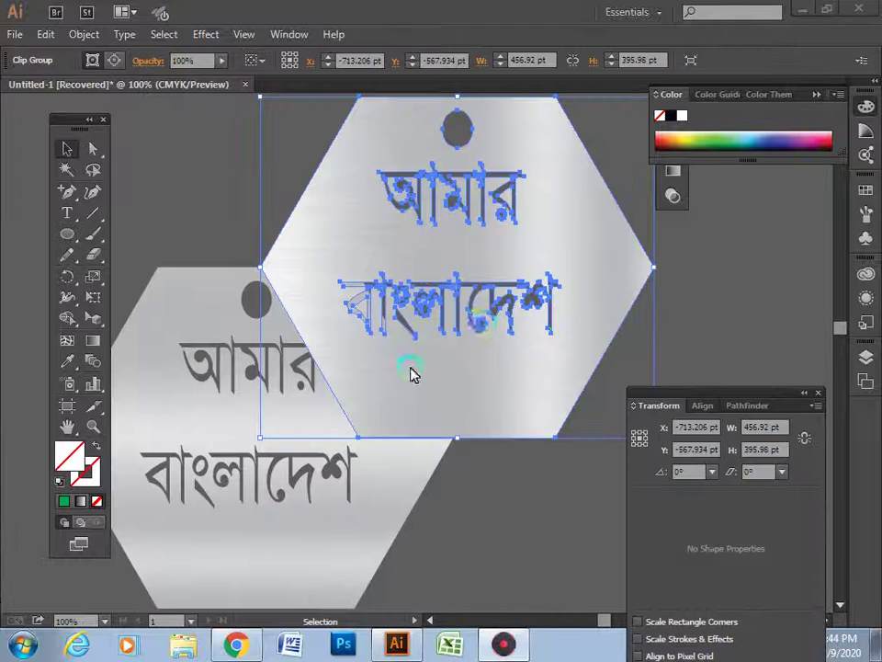
key("a")
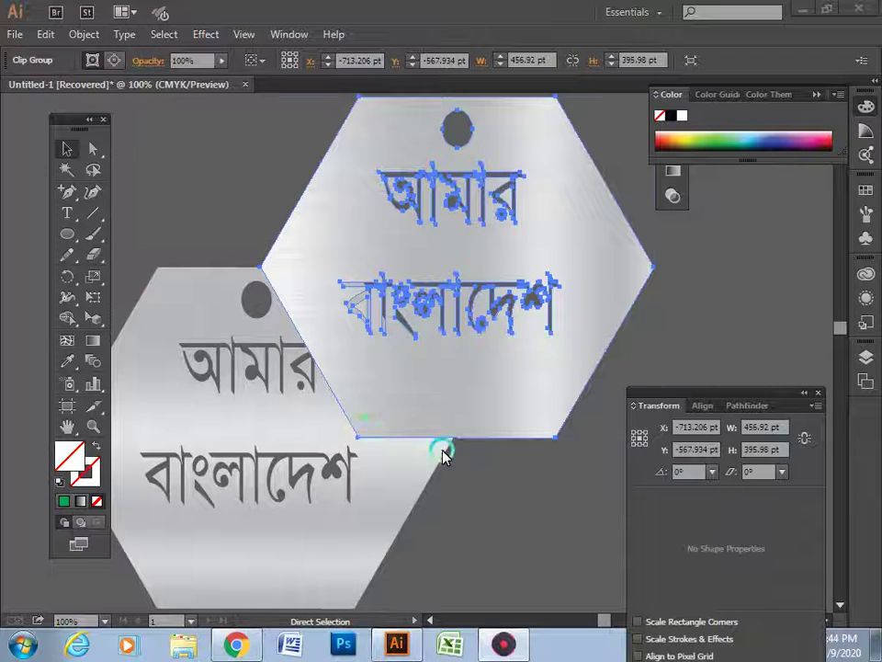
key("v")
left_click_drag(457, 388, 255, 551)
left_click_drag(320, 551, 320, 552)
left_click(325, 226)
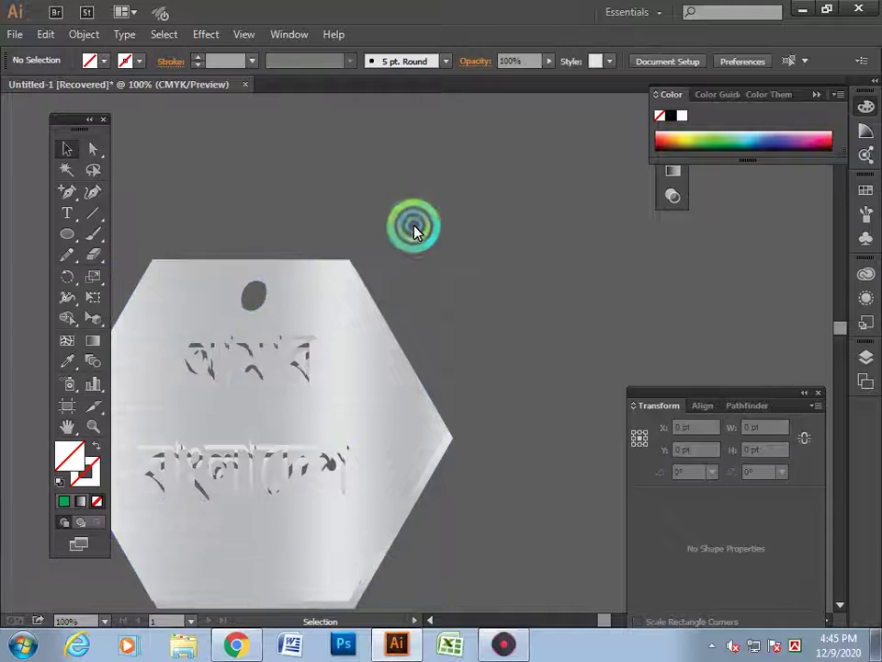
scroll(413, 226, "down", 2)
Open a new Chrome tab beside the silver image results and search for 'ring lock'.
left_click(241, 646)
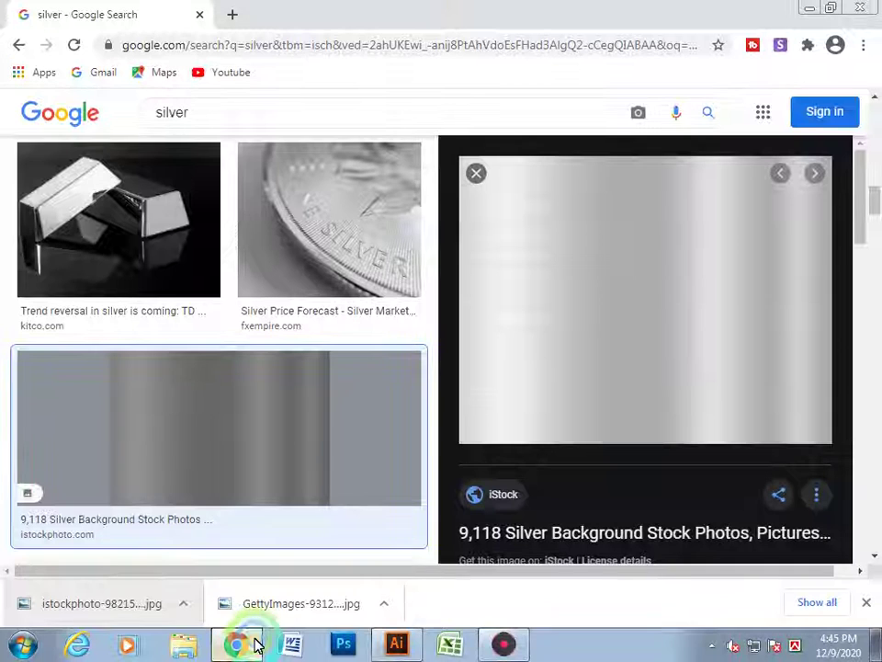
left_click(234, 16)
left_click(243, 48)
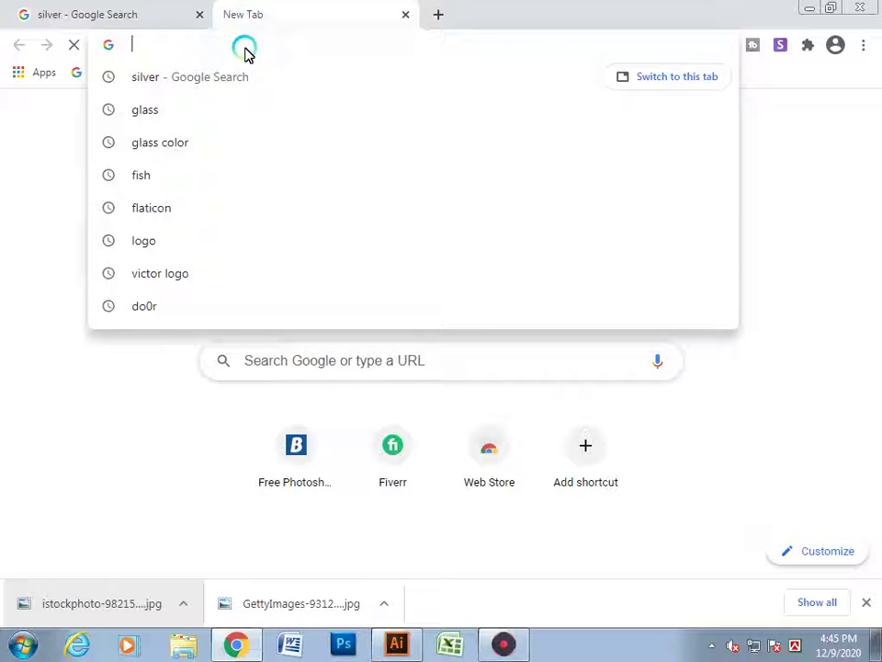
type("ring")
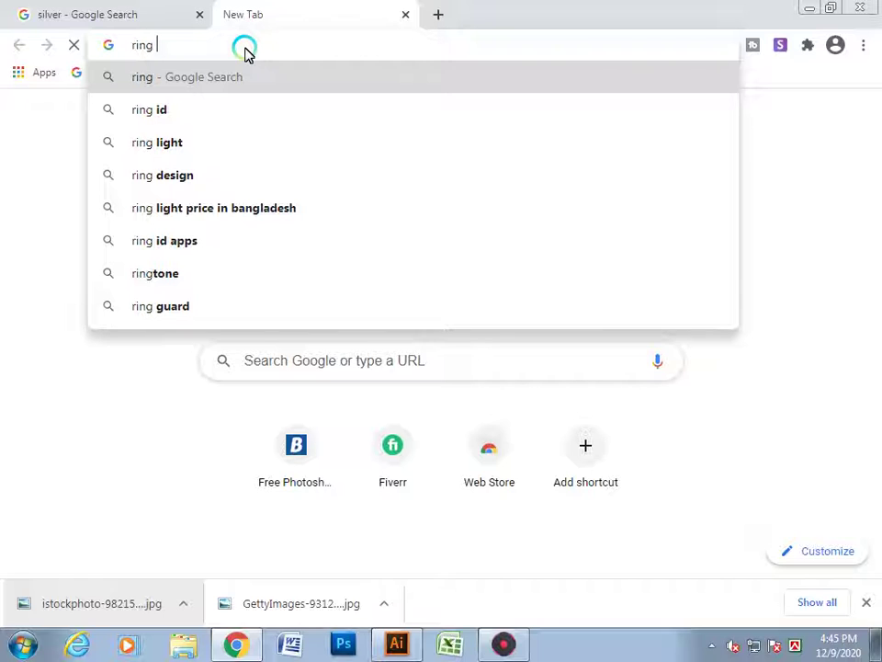
type("loc")
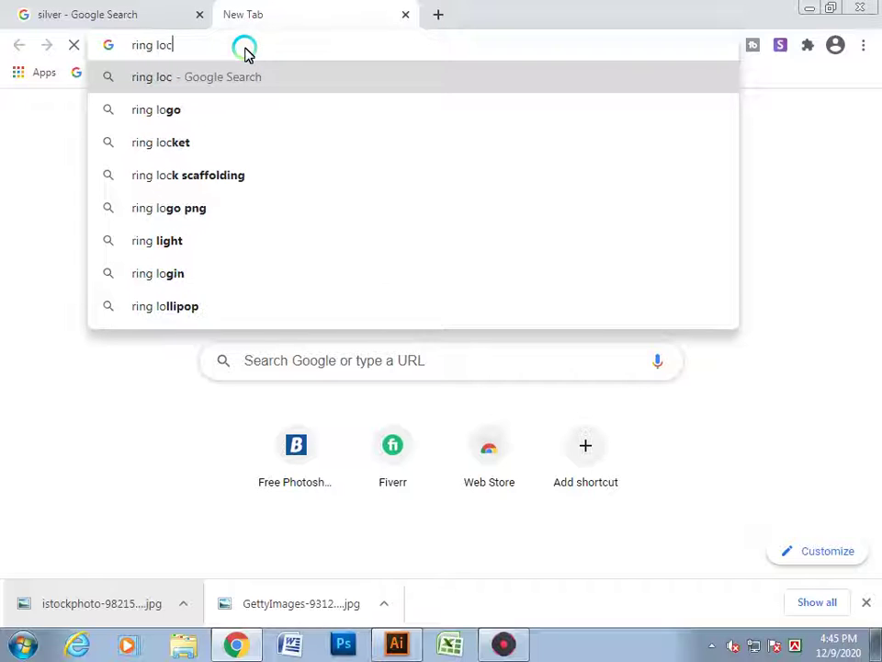
type("kt")
key("Return")
type("ta")
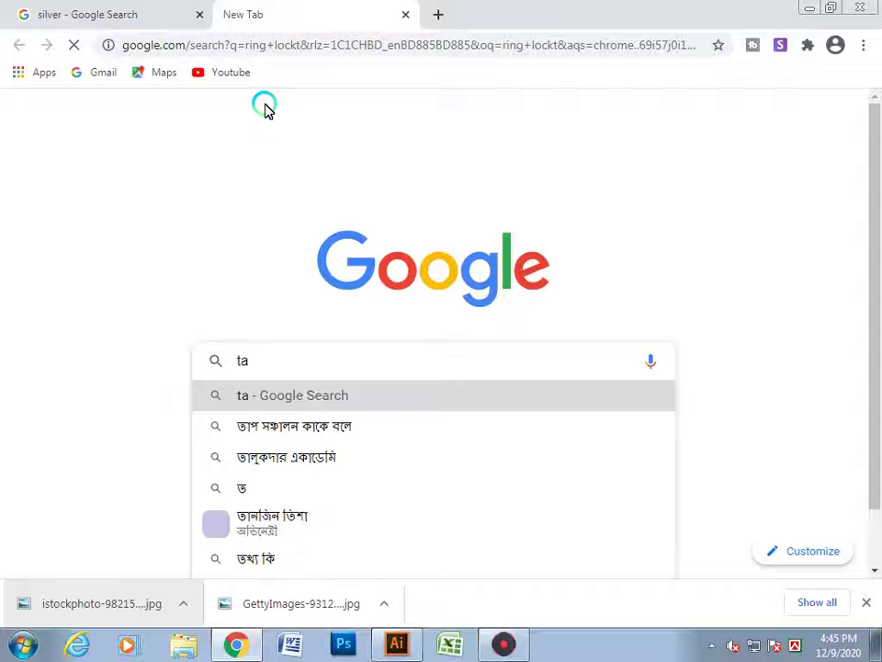
Change the search to 'tags', submit it, and return to that results tab.
type("gs")
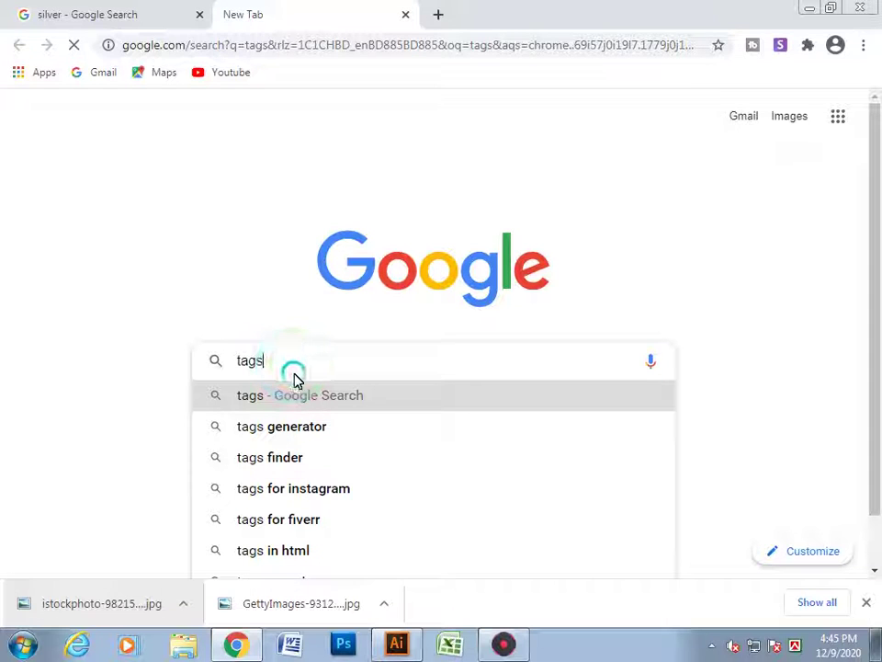
left_click(752, 429)
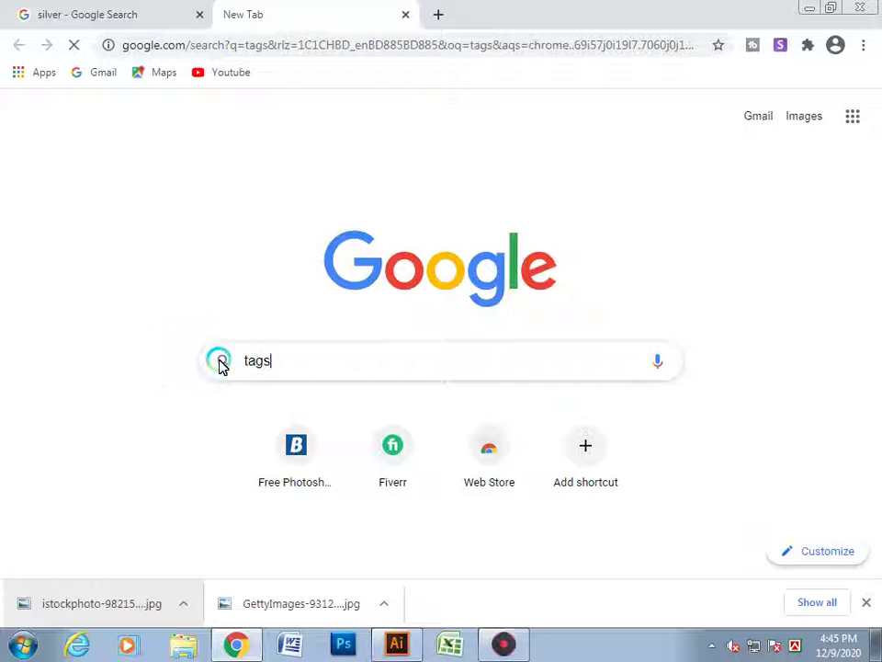
left_click(158, 11)
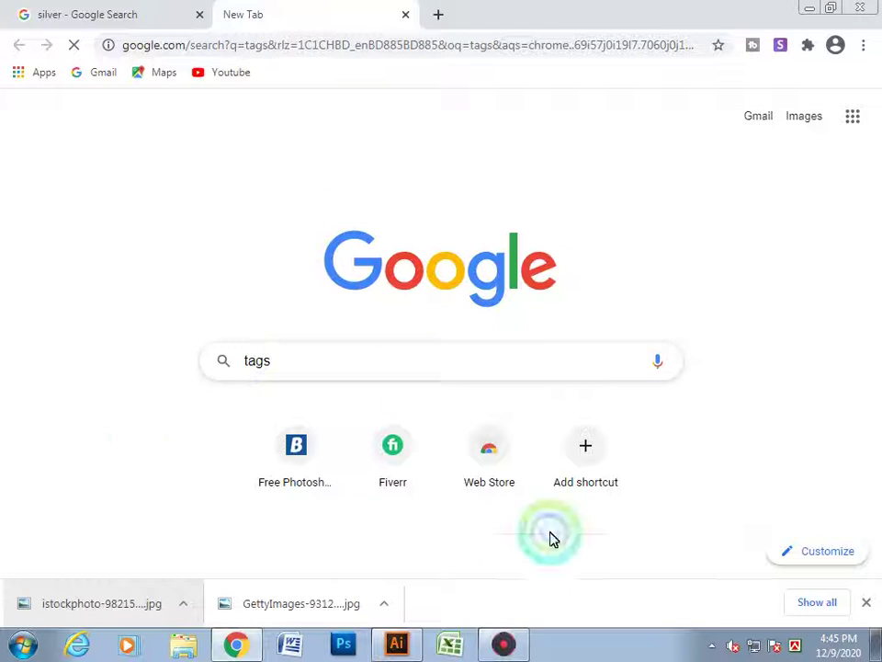
left_click(269, 15)
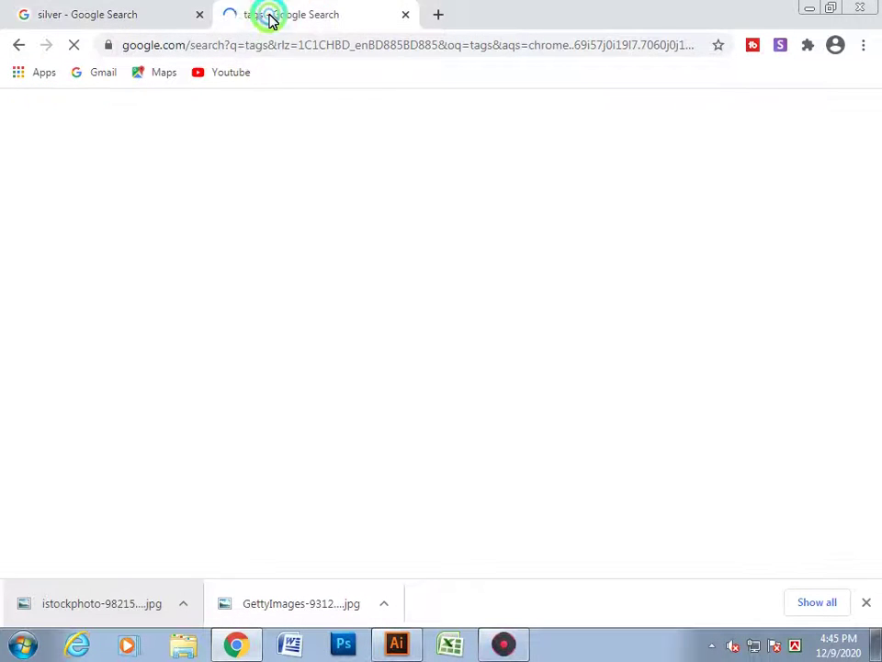
Switch the 'tags' search to Images and scroll through the results.
left_click(266, 179)
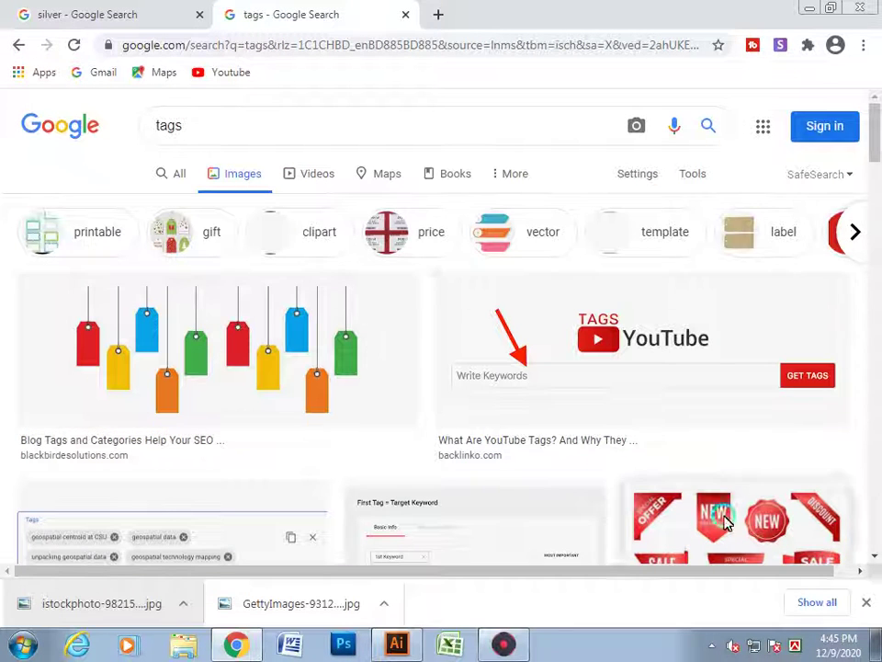
scroll(368, 377, "down", 1)
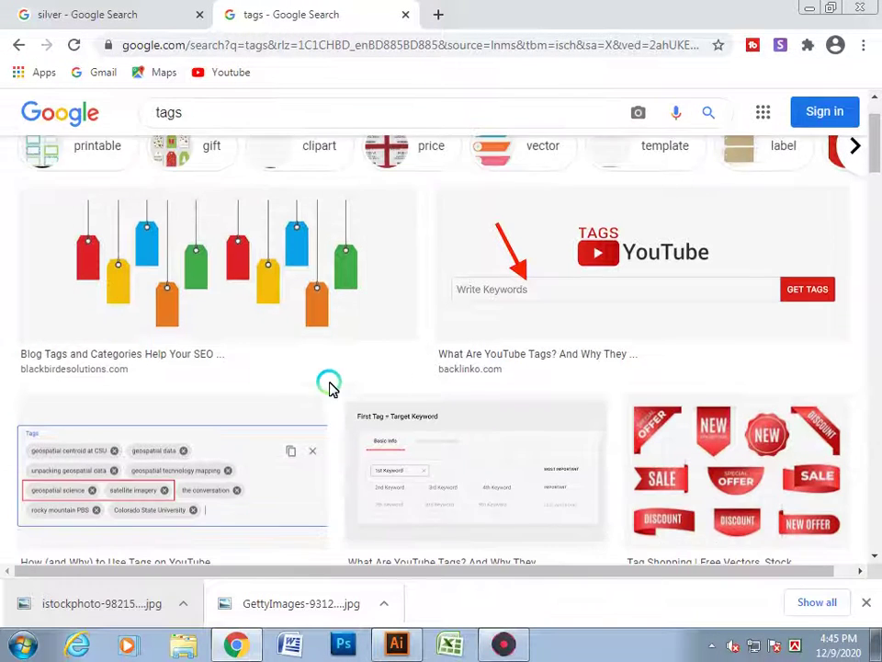
scroll(329, 384, "down", 3)
scroll(326, 400, "down", 3)
scroll(325, 403, "up", 6)
scroll(326, 404, "up", 1)
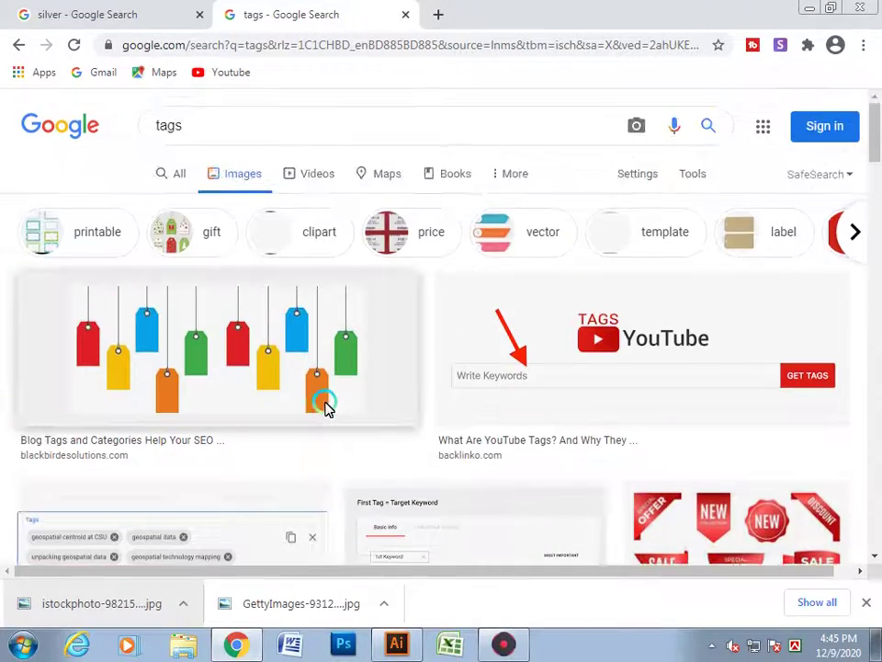
scroll(325, 404, "down", 2)
scroll(326, 404, "down", 3)
scroll(325, 404, "up", 3)
scroll(325, 404, "down", 3)
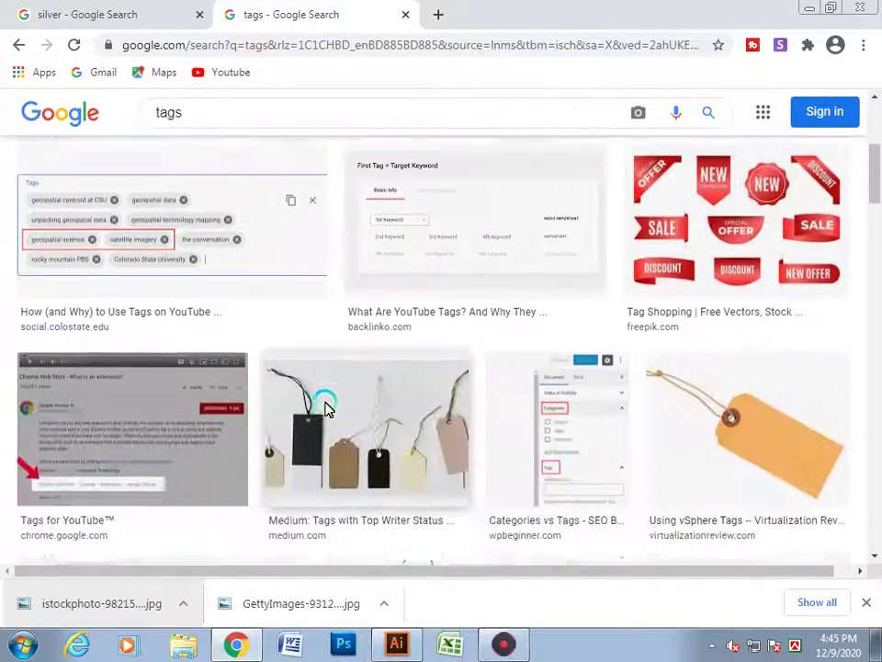
scroll(325, 406, "down", 3)
scroll(325, 405, "down", 5)
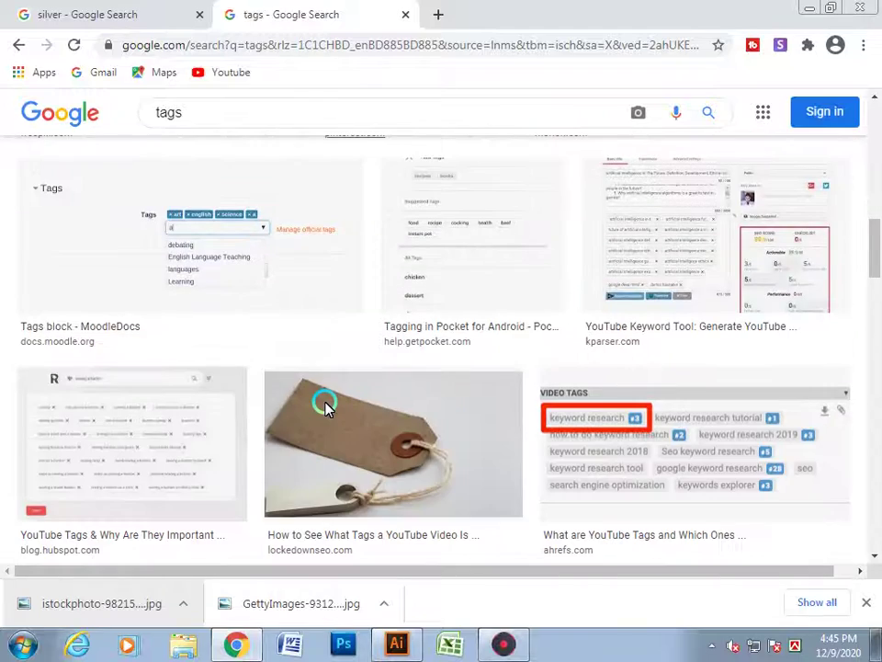
scroll(325, 405, "down", 4)
scroll(325, 405, "down", 5)
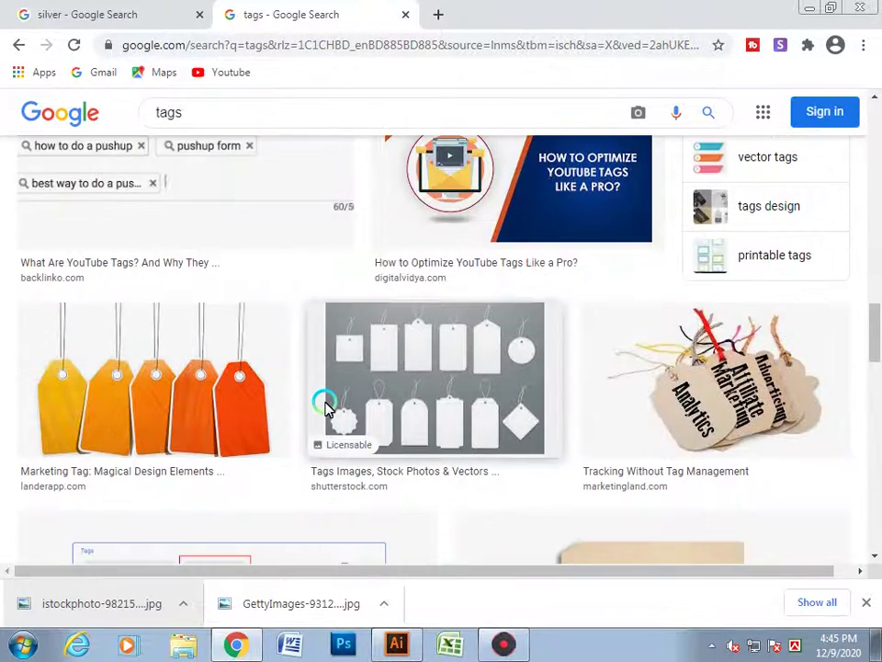
scroll(325, 406, "down", 1)
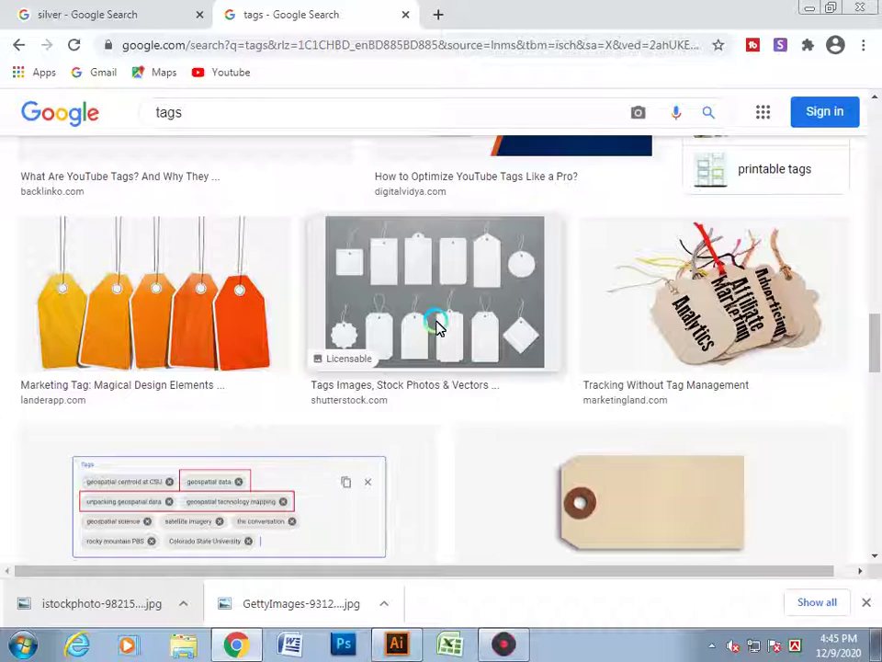
scroll(436, 326, "down", 2)
scroll(438, 336, "down", 2)
scroll(424, 360, "down", 2)
scroll(410, 388, "up", 3)
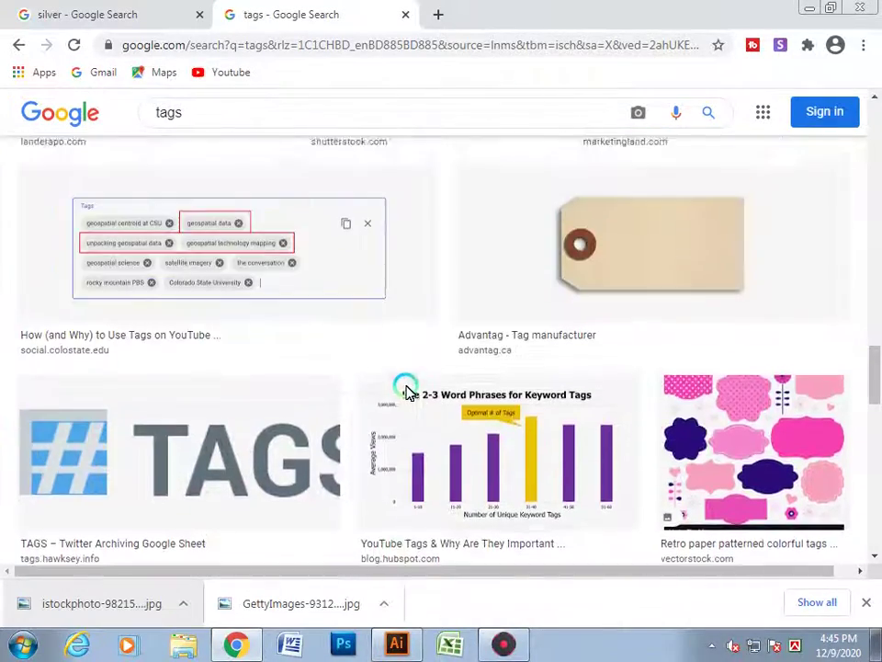
scroll(407, 389, "down", 4)
scroll(405, 386, "up", 3)
scroll(405, 384, "up", 3)
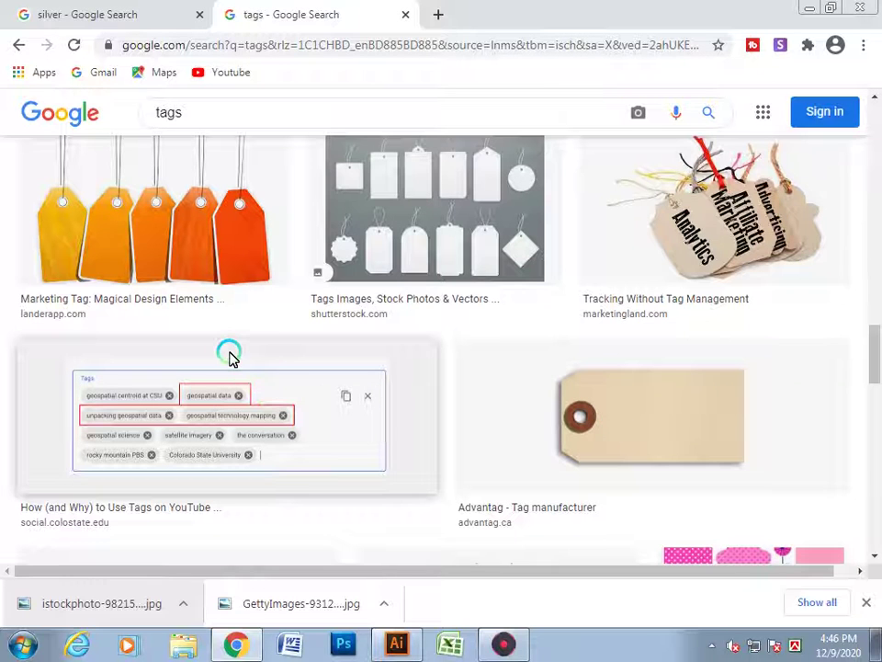
scroll(230, 357, "down", 1)
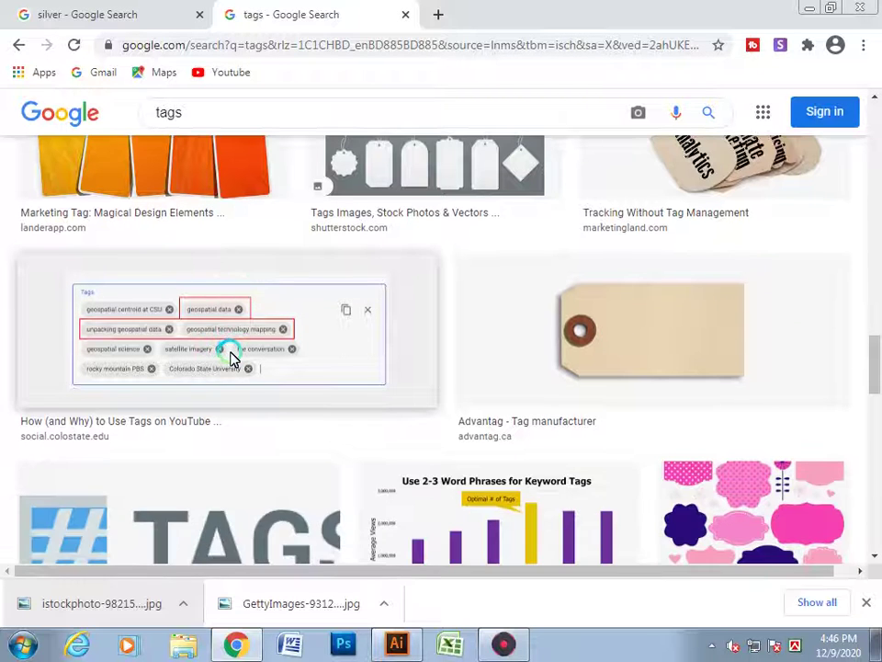
scroll(230, 355, "up", 1)
Open the large preview of the plain beige Advantag tag (701 × 324).
left_click(640, 428)
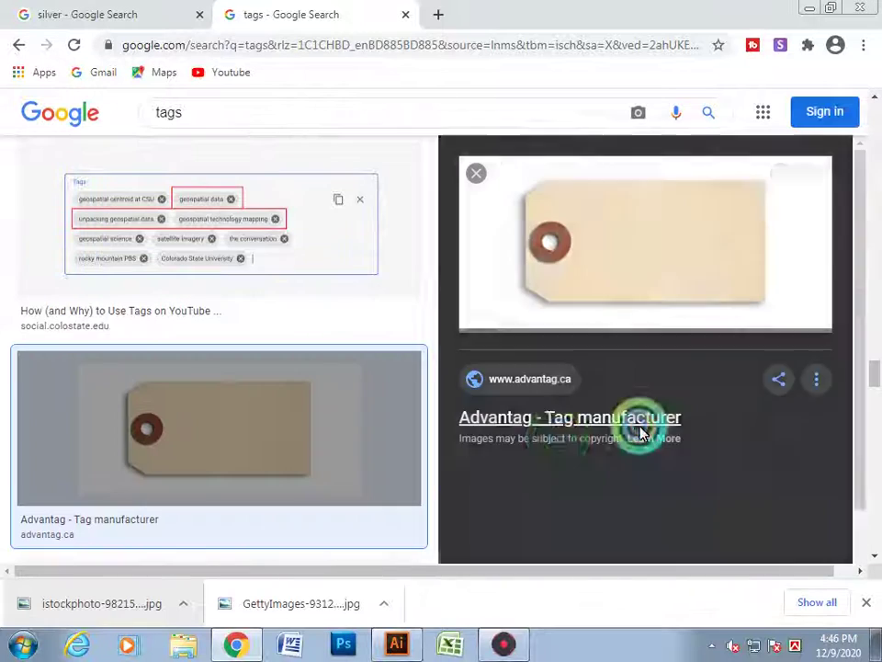
scroll(538, 441, "down", 2)
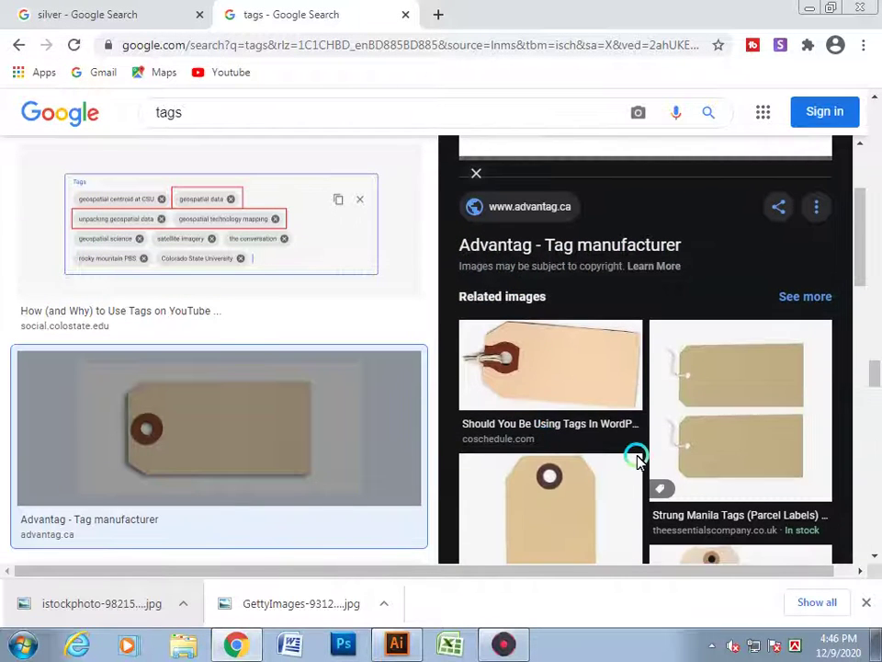
scroll(637, 457, "up", 2)
scroll(639, 276, "down", 1)
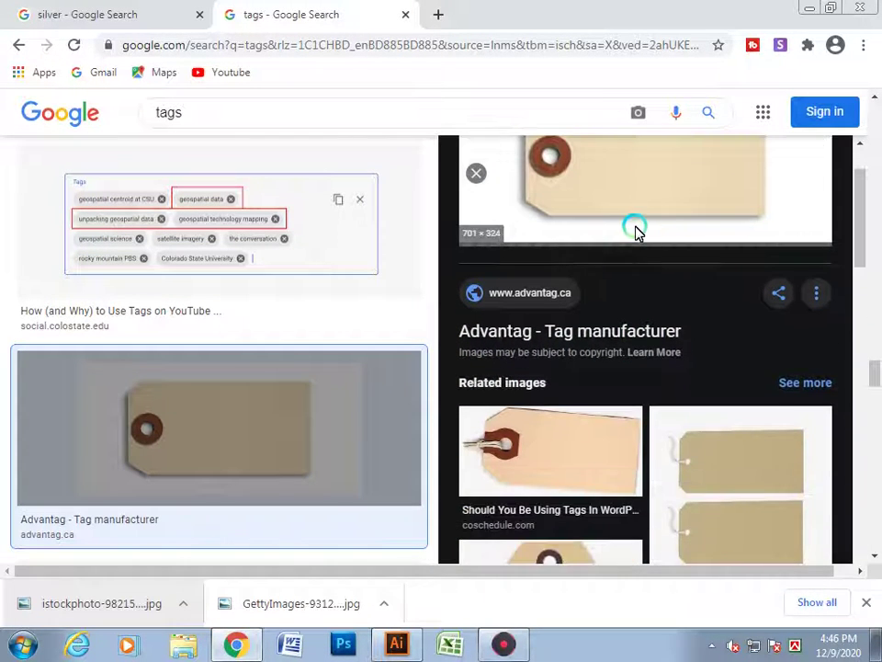
scroll(635, 229, "up", 1)
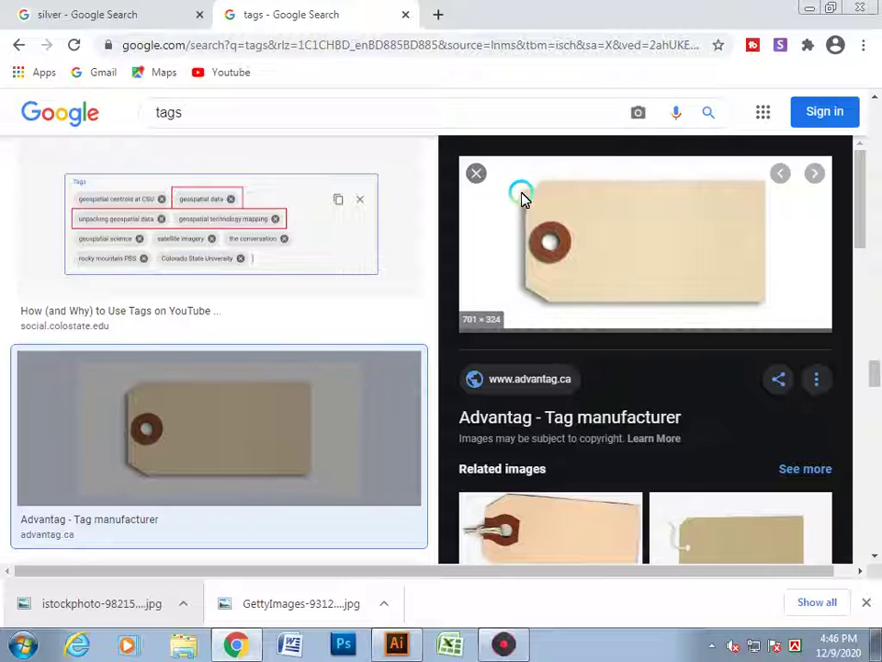
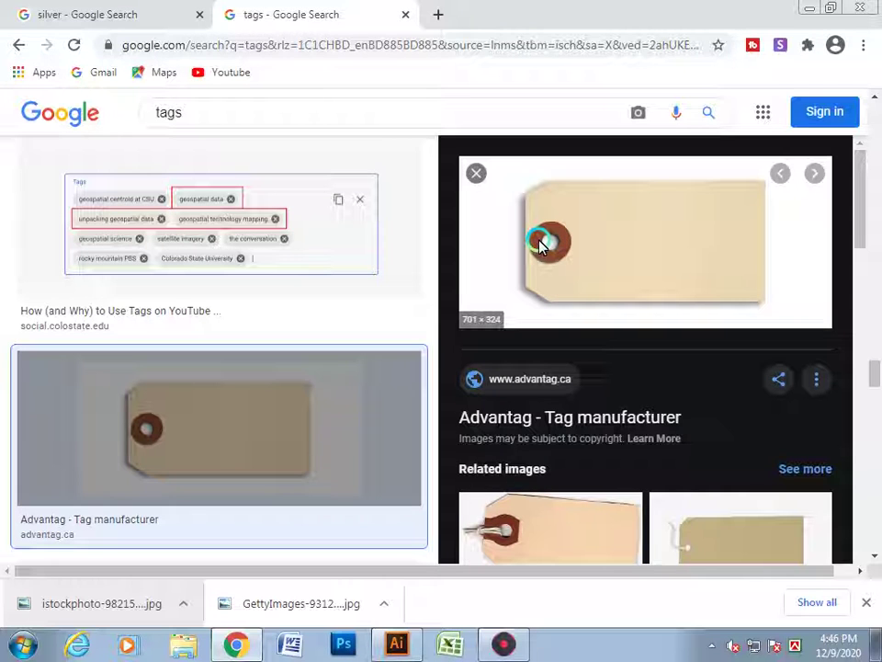
Browse the tan luggage tag reference images in Chrome, then return to the Illustrator artwork.
scroll(541, 241, "down", 1)
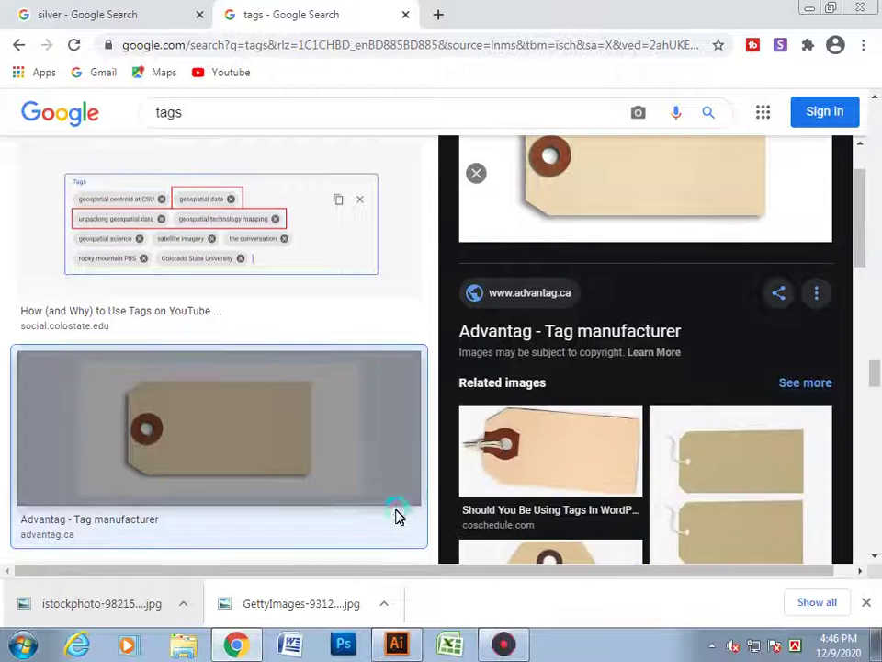
left_click(397, 644)
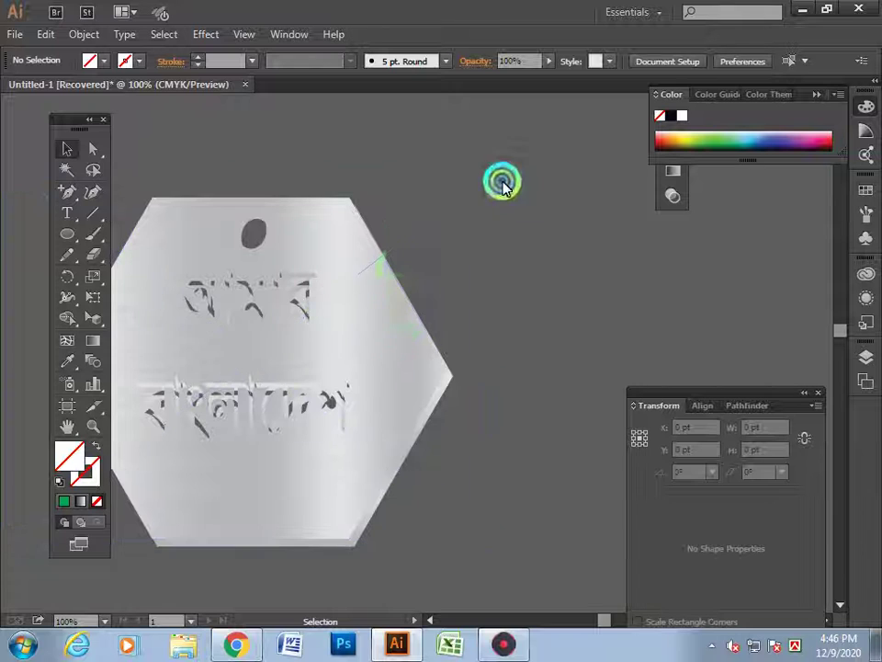
Drag the silver hexagonal tag off to the left and pick the Rounded Rectangle Tool.
left_click(321, 267)
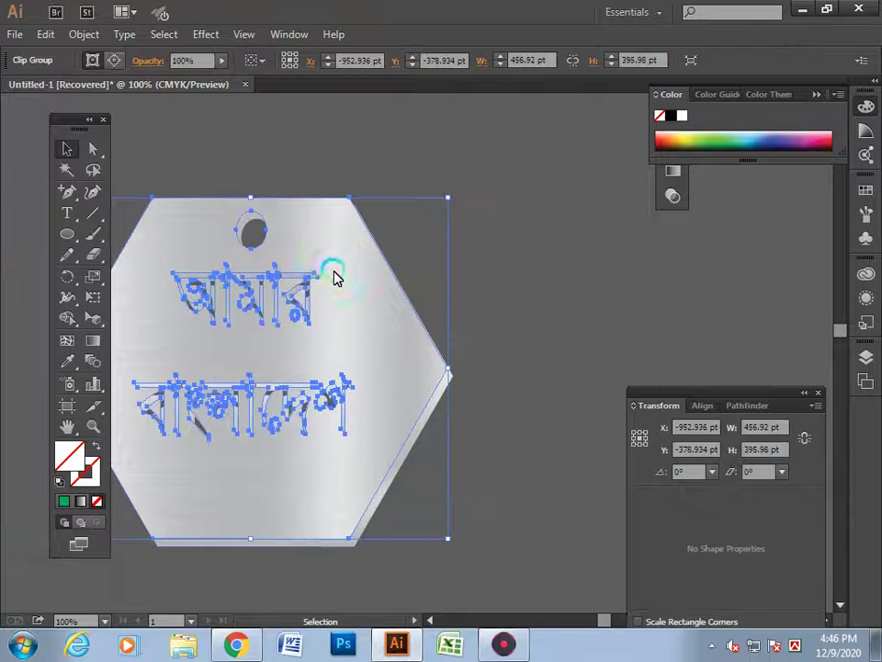
left_click_drag(333, 277, 336, 281)
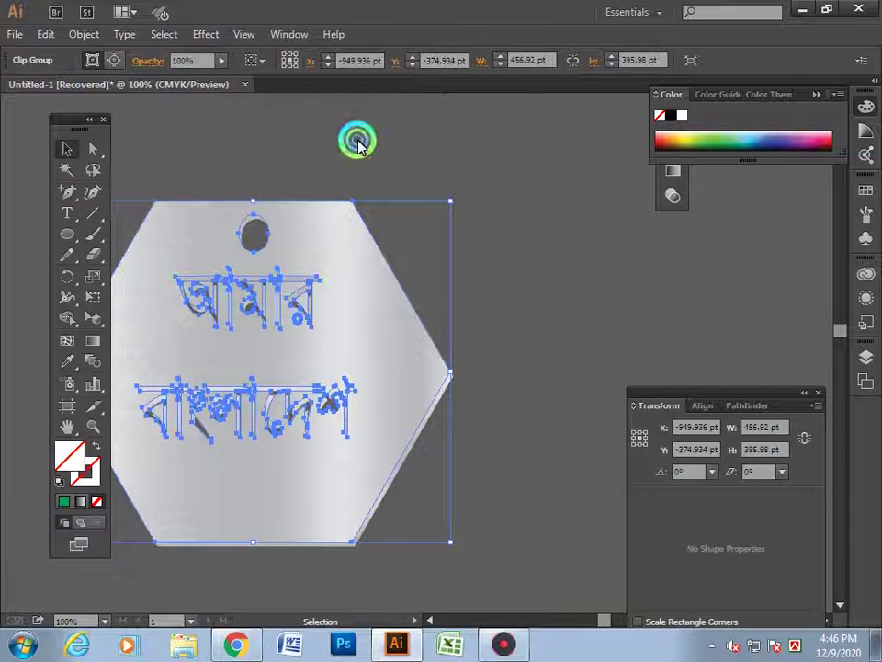
left_click(498, 308)
mouse_move(449, 265)
left_mouse_down()
mouse_move(388, 376)
mouse_move(175, 397)
left_mouse_up()
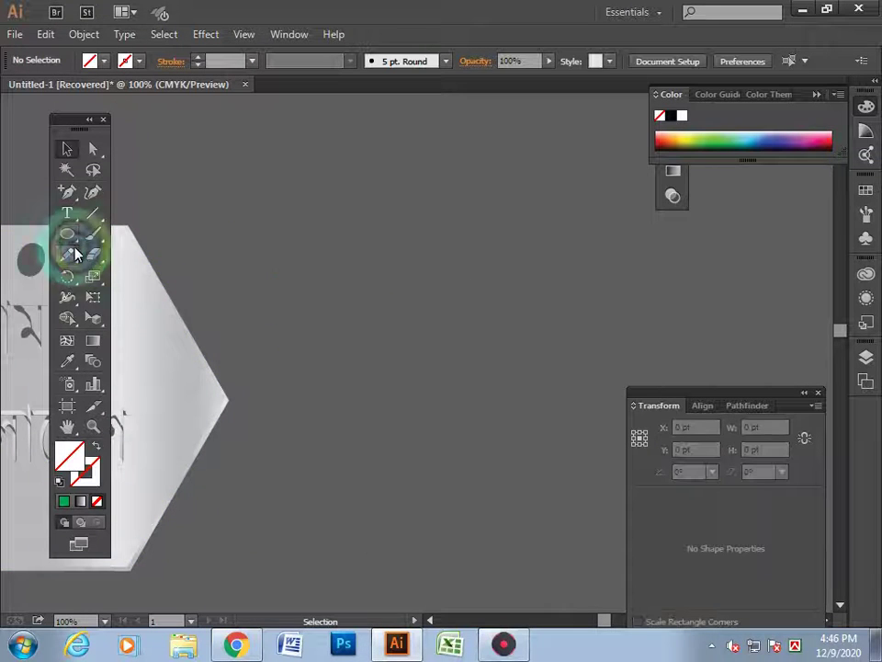
mouse_move(67, 233)
left_mouse_down()
mouse_move(140, 268)
mouse_move(138, 255)
left_mouse_up()
mouse_move(285, 242)
left_mouse_down()
mouse_move(301, 313)
mouse_move(535, 354)
left_mouse_up()
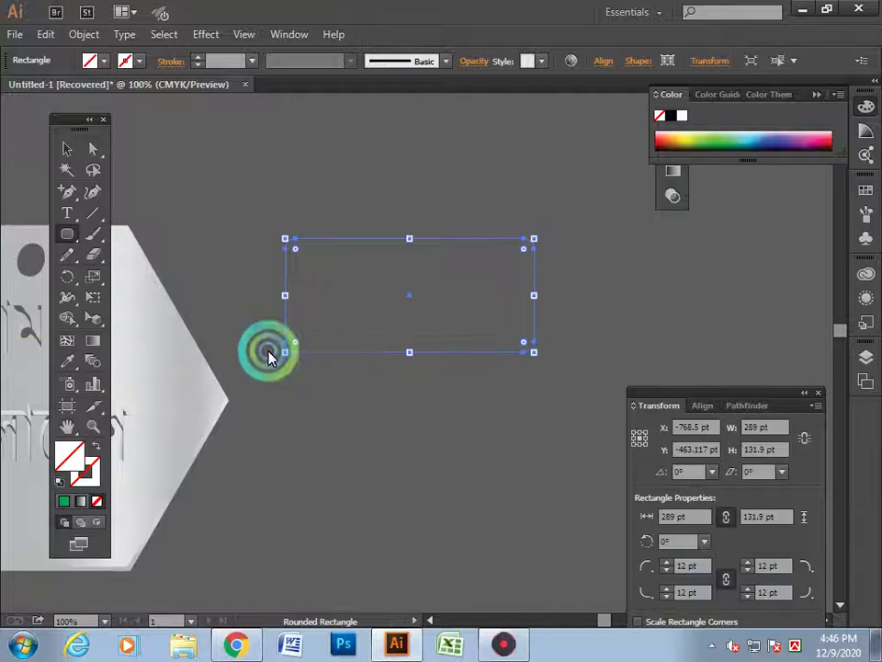
Fill the 289 × 131.9 pt rounded rectangle with dark brown and deselect it.
left_click(104, 66)
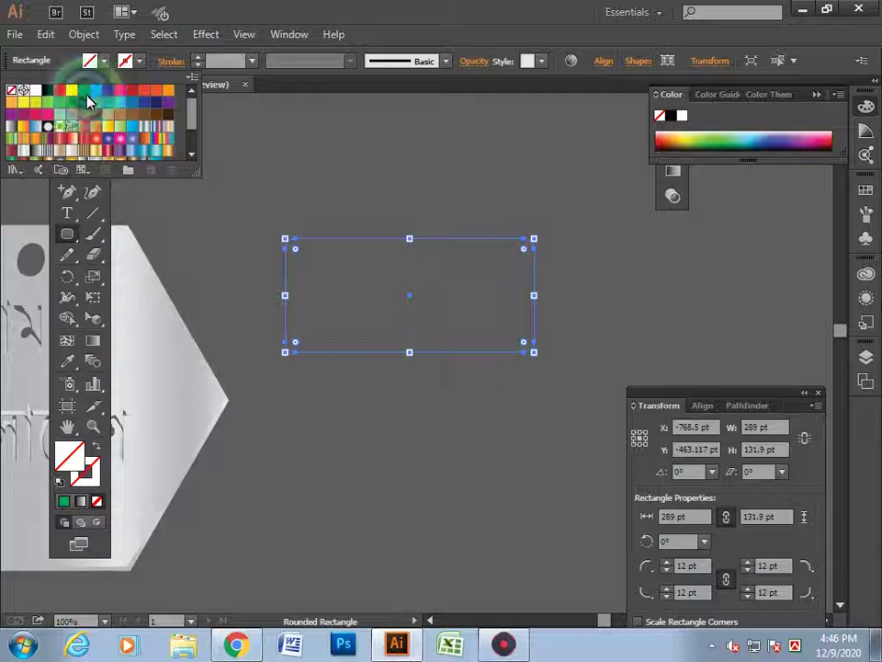
left_click(97, 122)
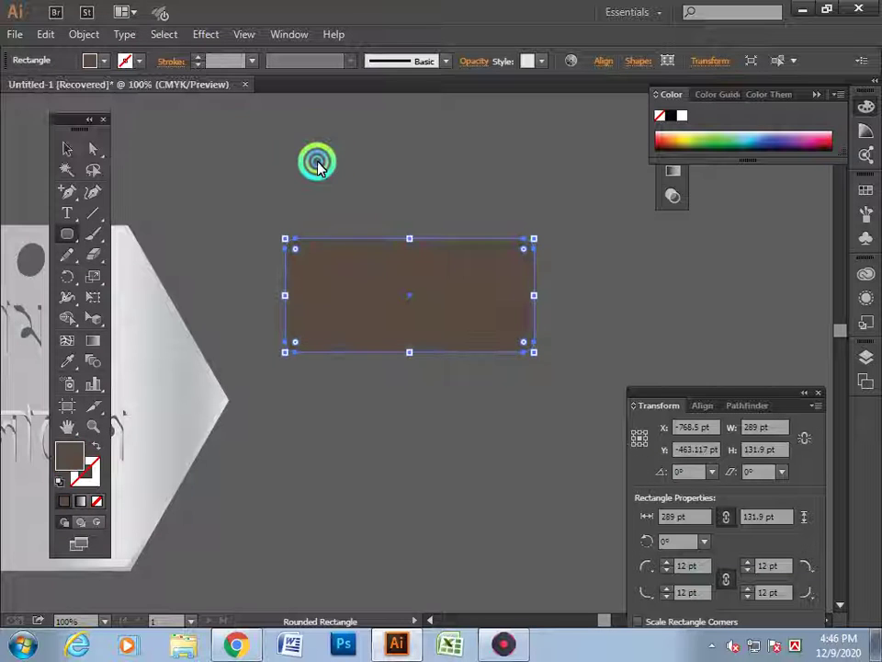
left_click(218, 173)
left_click(503, 366)
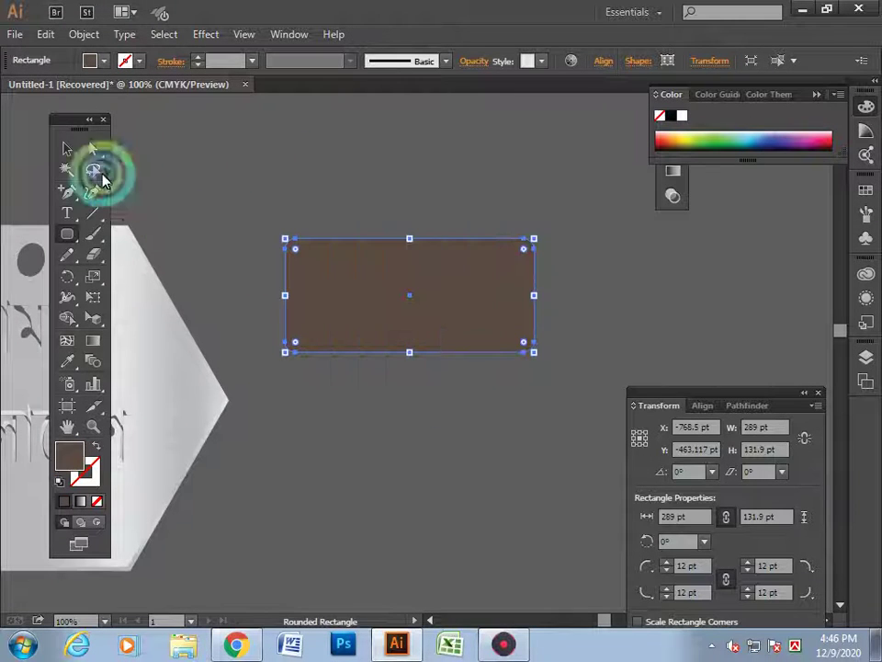
left_click(66, 149)
left_click(455, 187)
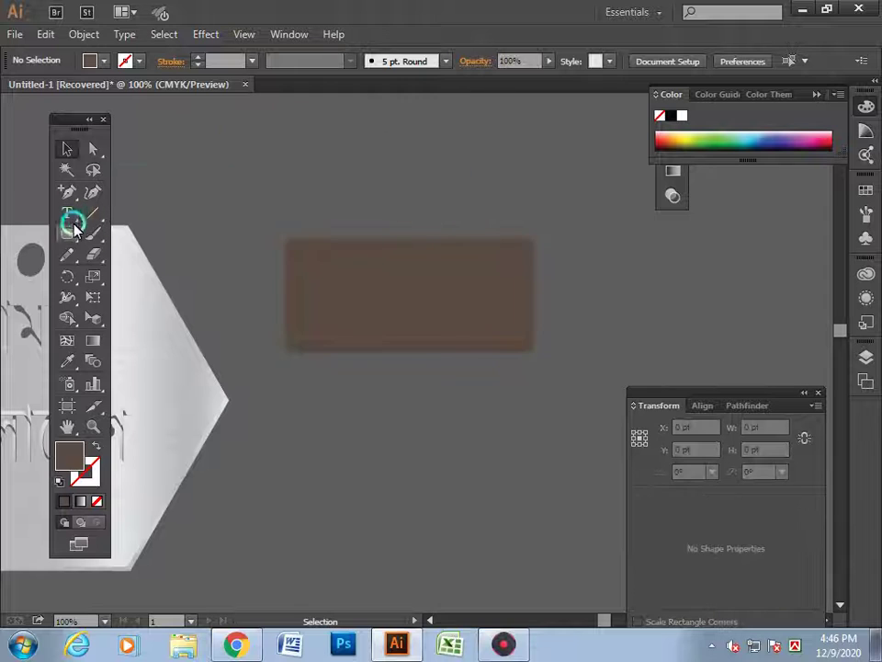
Draw a small oval on the tag with a 10 pt striped pattern stroke.
left_click_drag(70, 232, 123, 275)
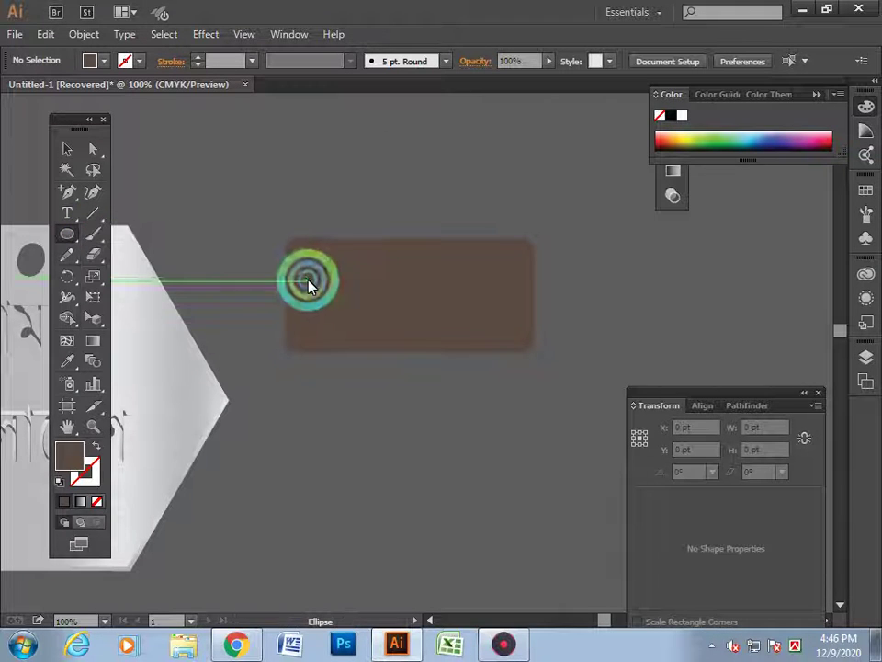
mouse_move(306, 279)
left_mouse_down()
mouse_move(326, 320)
mouse_move(343, 318)
mouse_move(322, 329)
left_mouse_up()
left_click(139, 61)
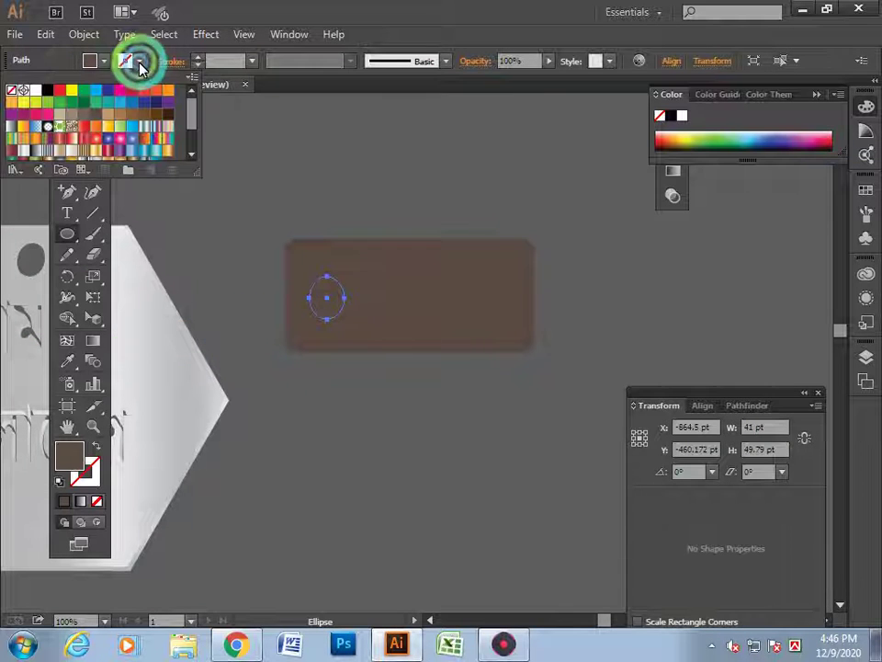
left_click(48, 154)
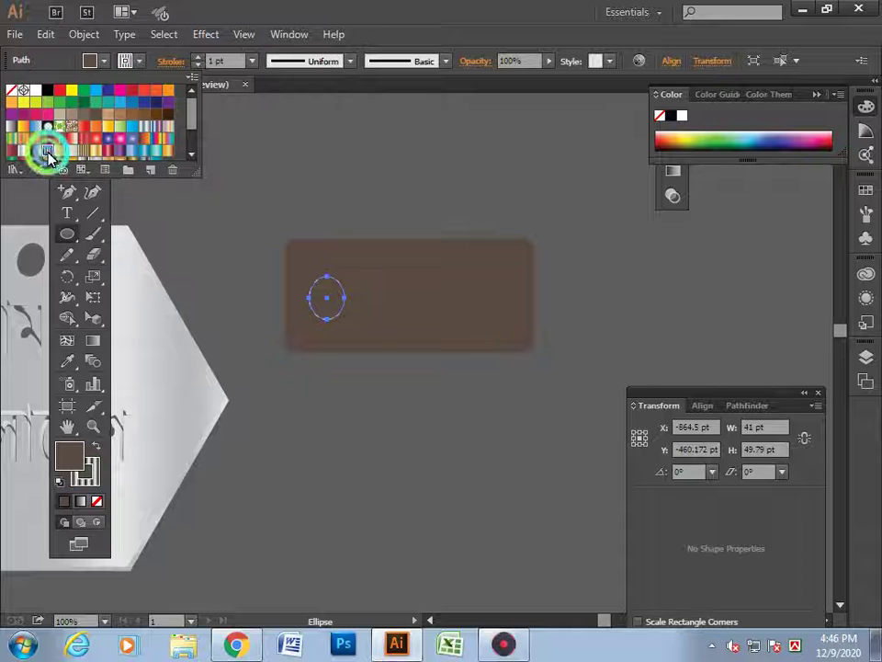
left_click(295, 201)
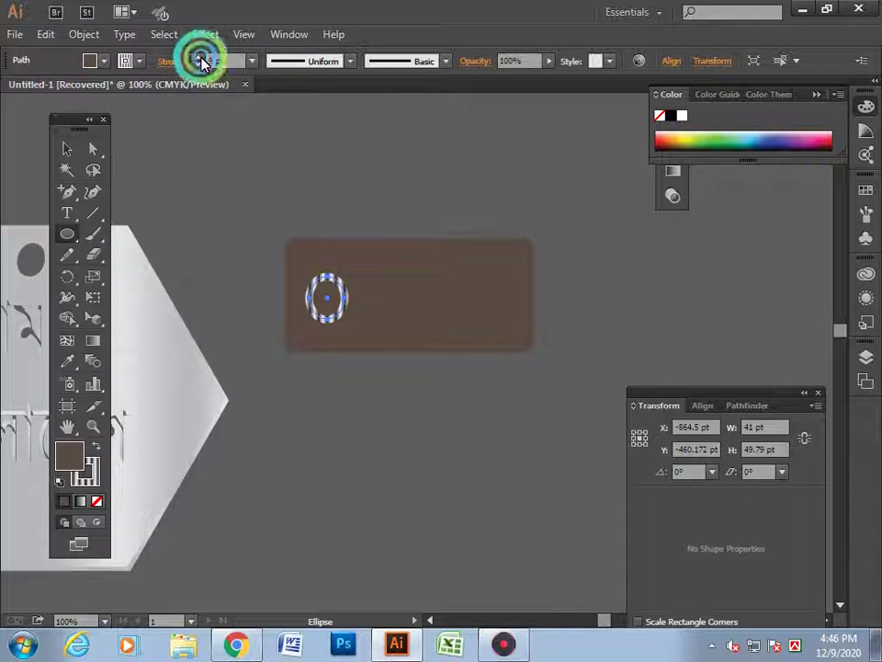
left_click(202, 61)
left_click(231, 171)
left_click(69, 147)
left_click(140, 134)
left_click(346, 471)
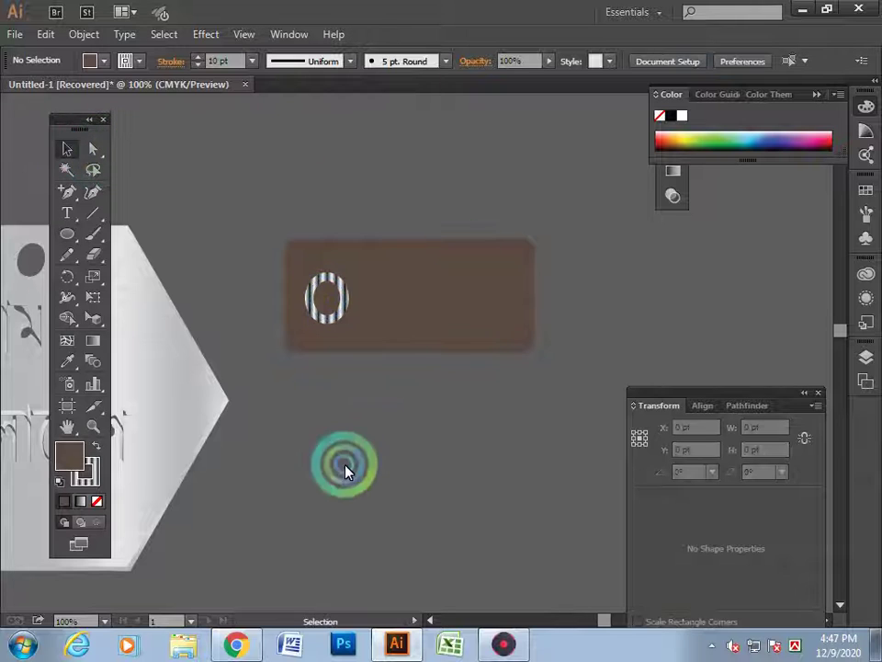
Move the striped oval aside and draw a second oval near the tag's left end.
scroll(372, 469, "down", 1)
scroll(330, 340, "up", 2)
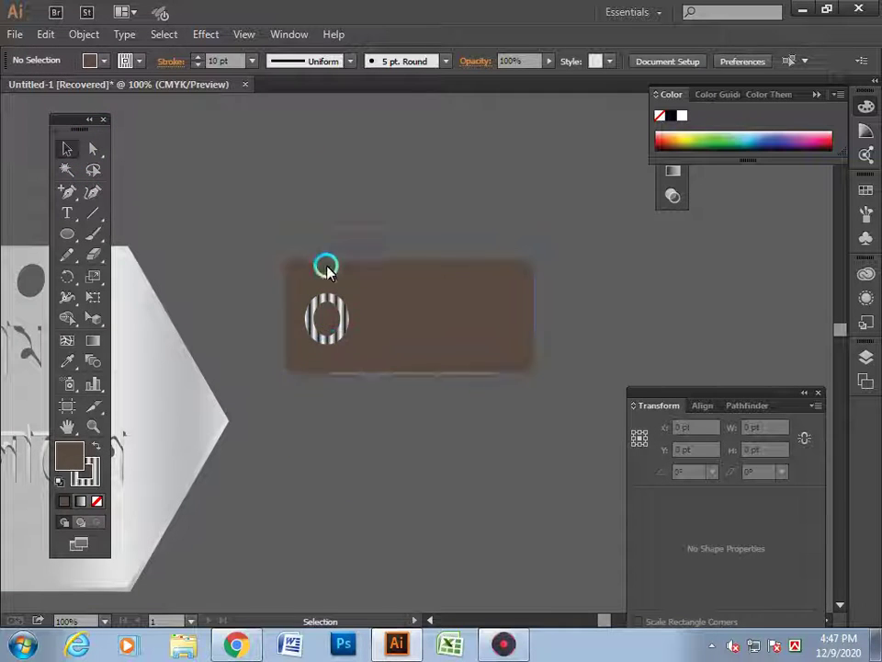
left_click_drag(326, 321, 222, 296)
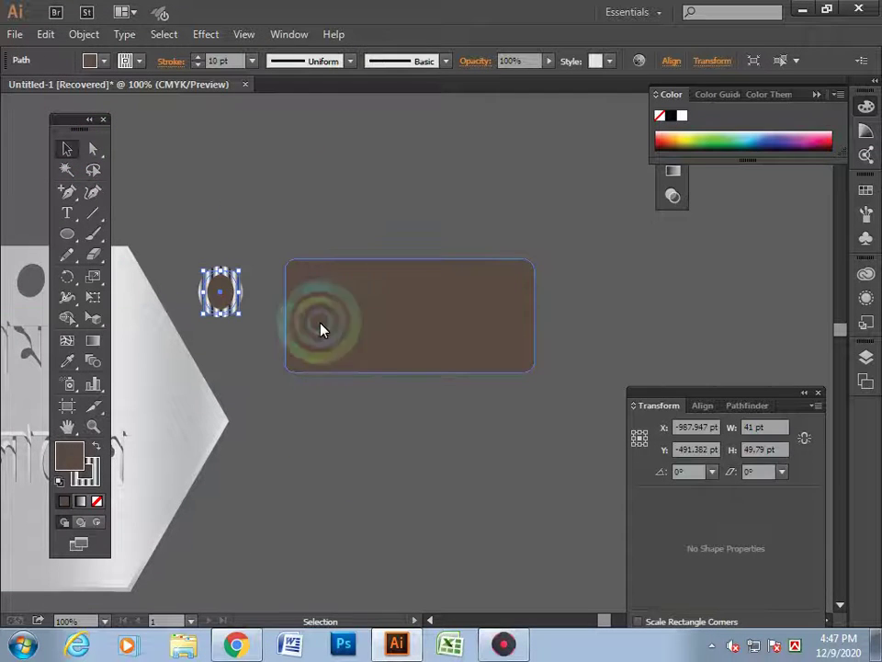
left_click(67, 233)
mouse_move(306, 314)
left_mouse_down()
mouse_move(342, 344)
mouse_move(327, 317)
left_mouse_up()
left_click(355, 310)
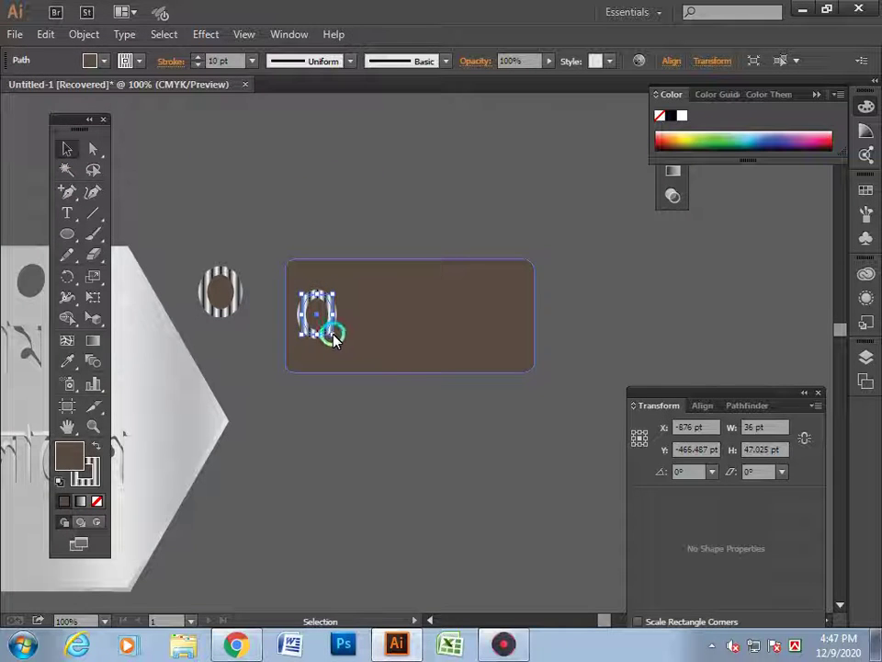
Fill the eyelet oval black and shift the tag with its eyelet to the right.
left_click(104, 62)
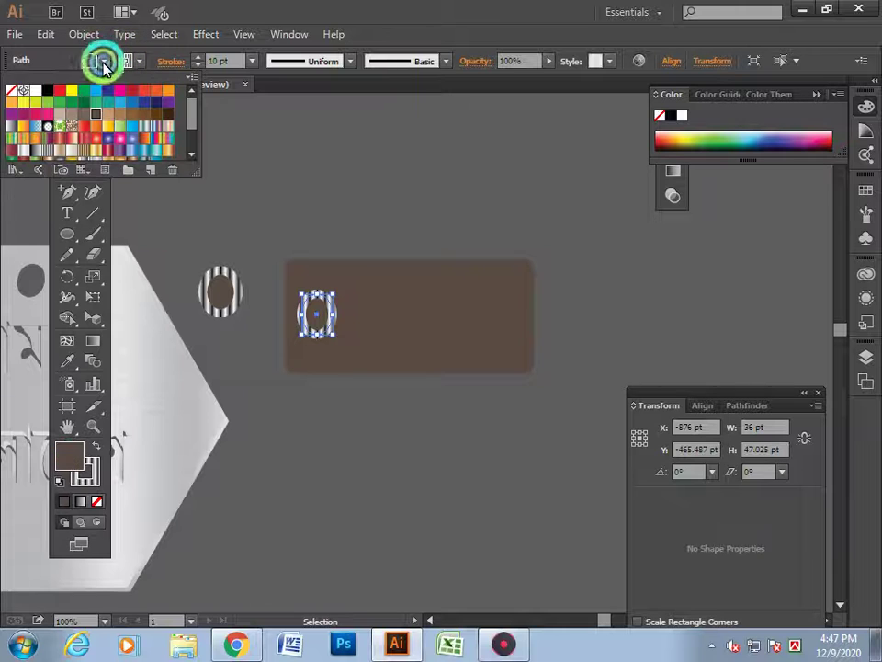
left_click(46, 92)
left_click(275, 164)
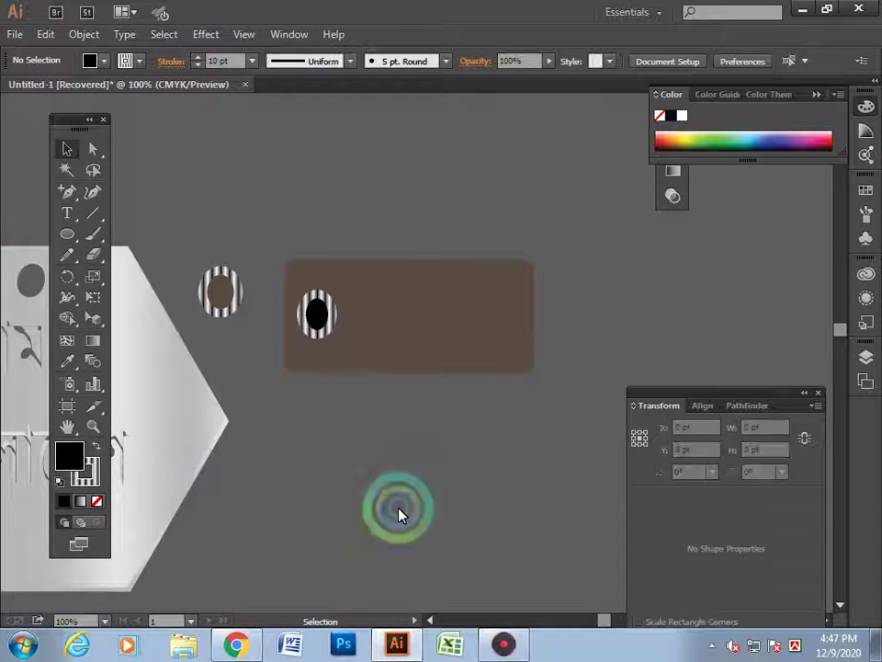
scroll(454, 499, "down", 1)
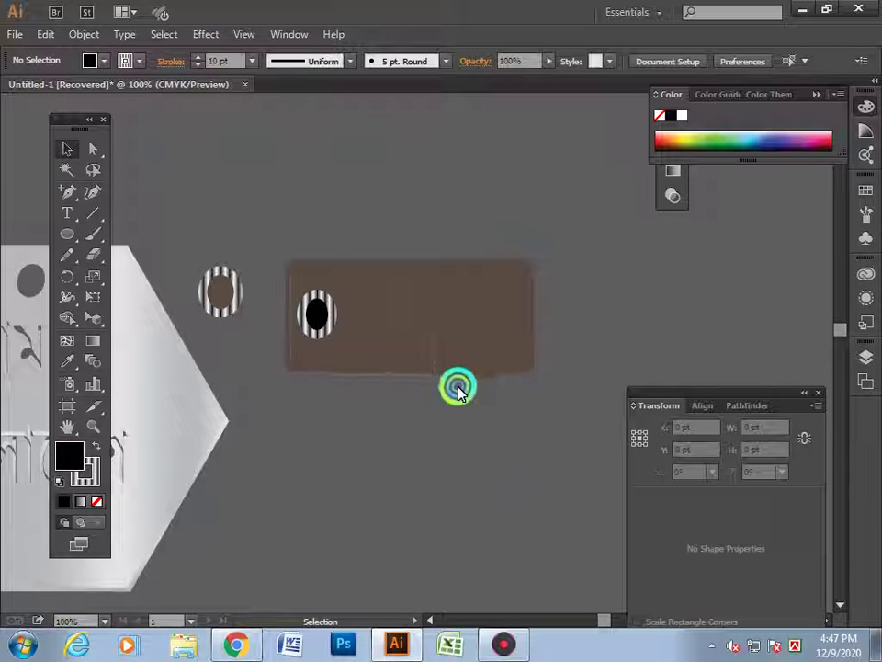
left_click_drag(437, 354, 499, 363)
left_click(450, 433)
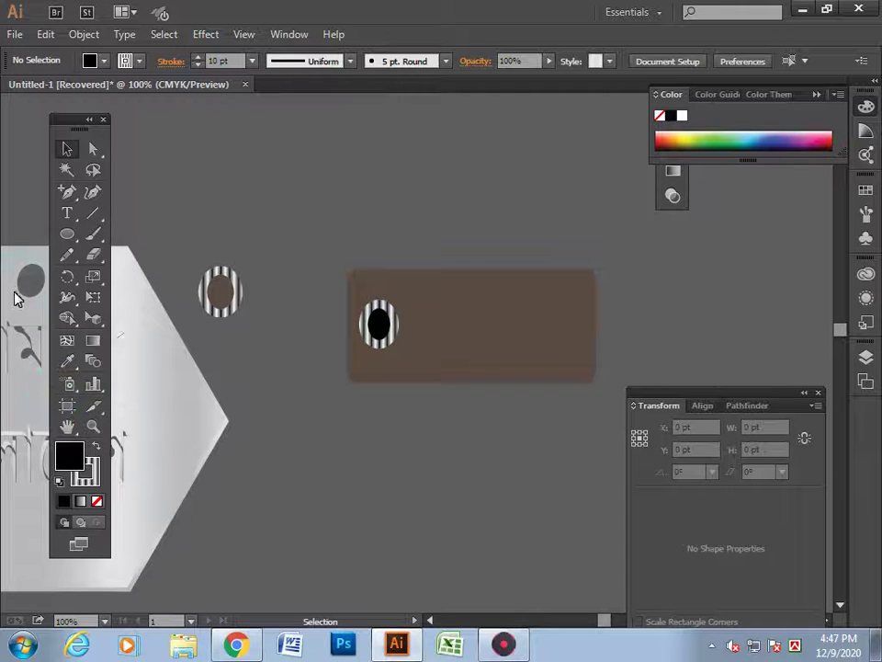
Draw a curved string toward the black eyelet with the Pen tool and remove its fill.
left_click_drag(67, 195, 129, 200)
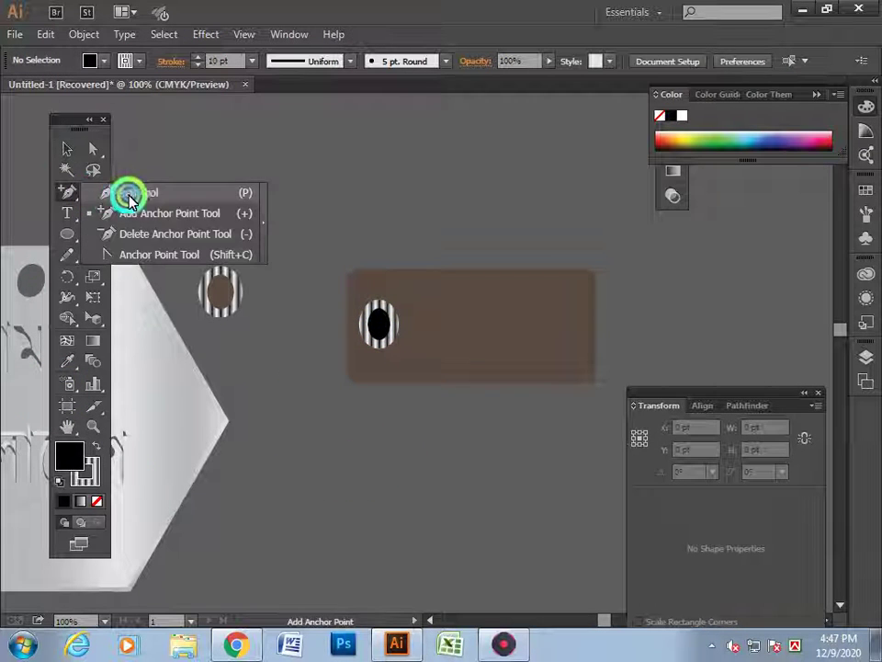
left_click(268, 281)
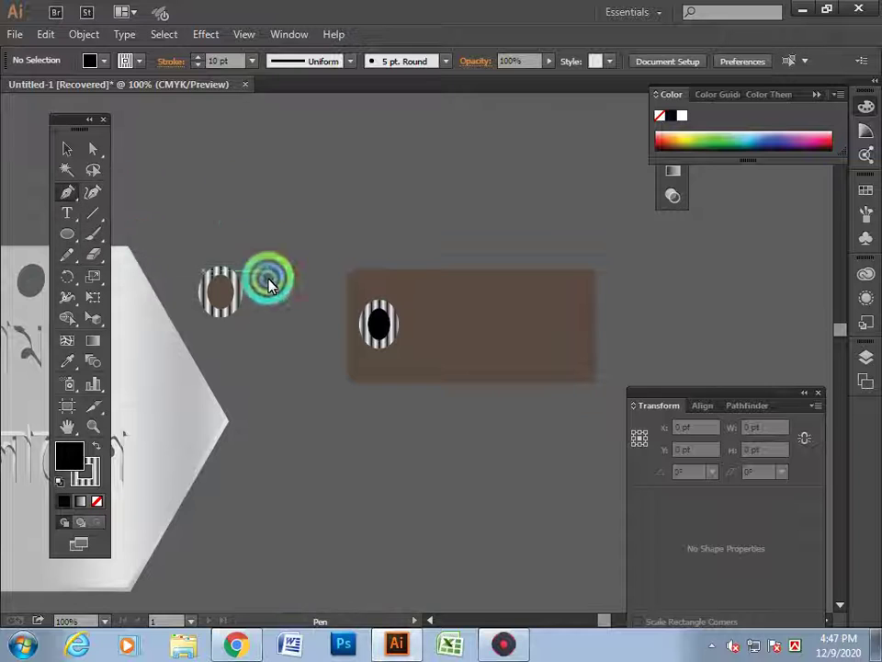
left_click(312, 288)
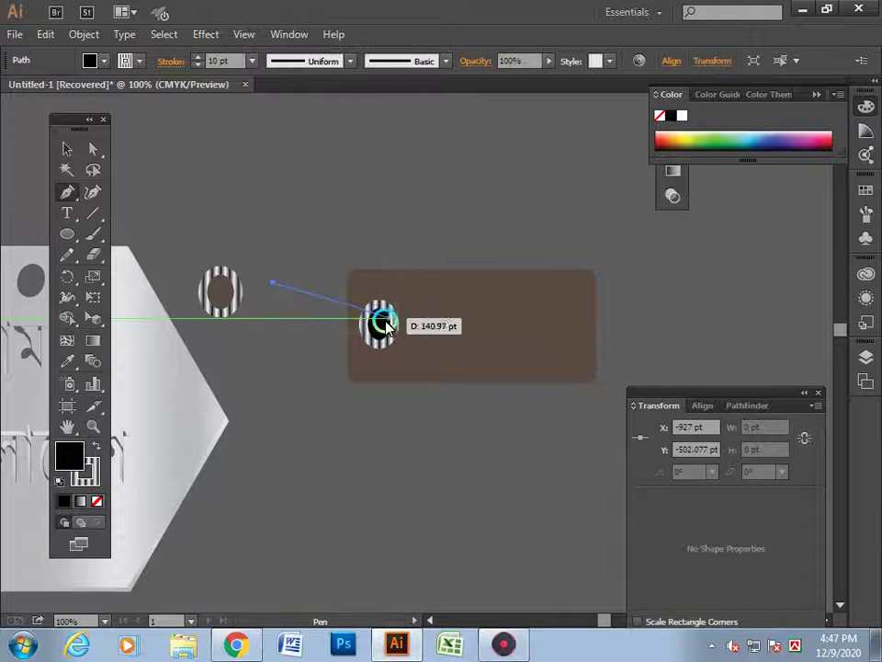
left_click_drag(312, 288, 380, 323)
mouse_move(389, 368)
left_mouse_down()
mouse_move(386, 334)
mouse_move(339, 365)
left_mouse_up()
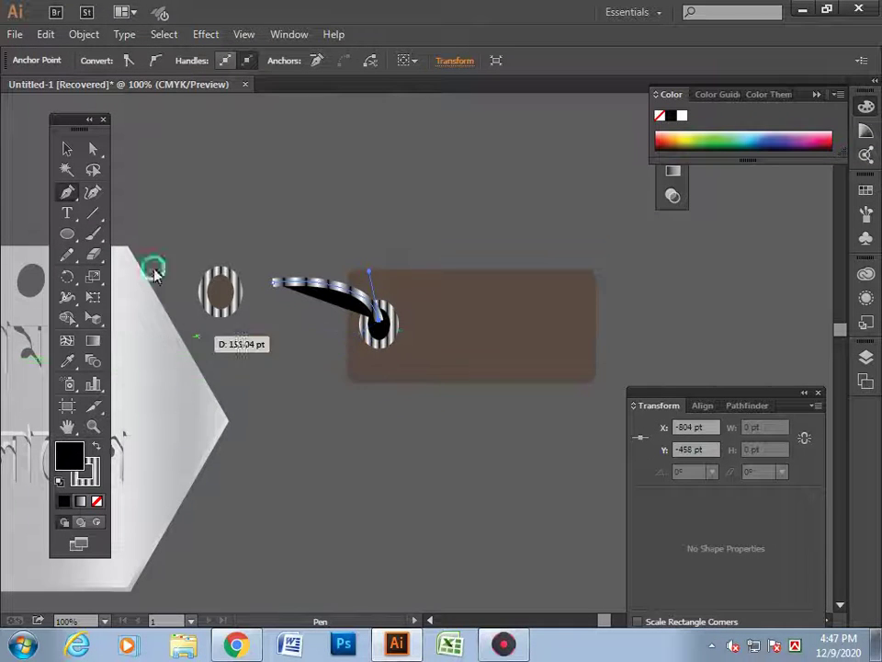
left_click_drag(356, 365, 62, 153)
left_click(63, 152)
left_click(288, 151)
left_click(305, 292)
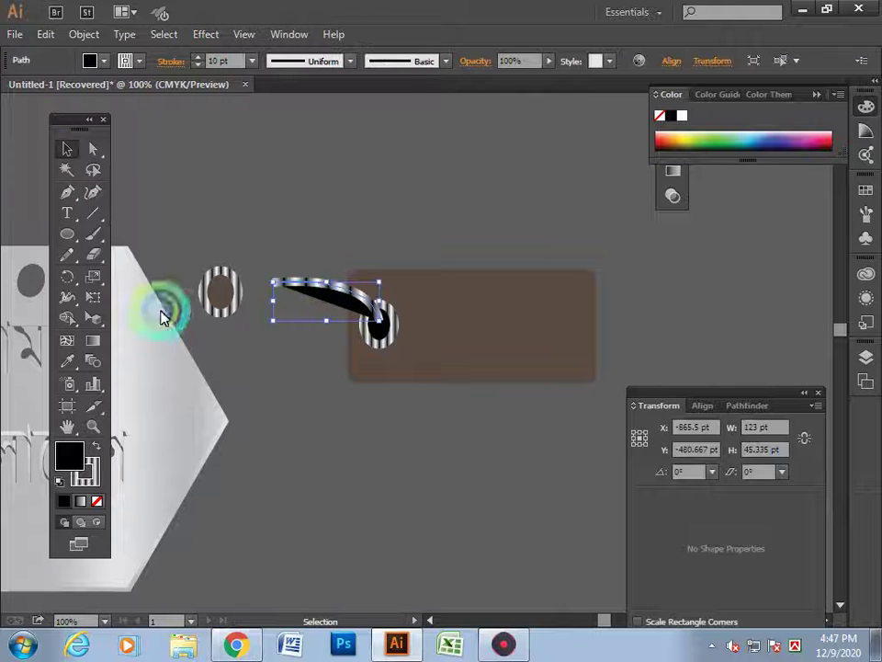
left_click(97, 501)
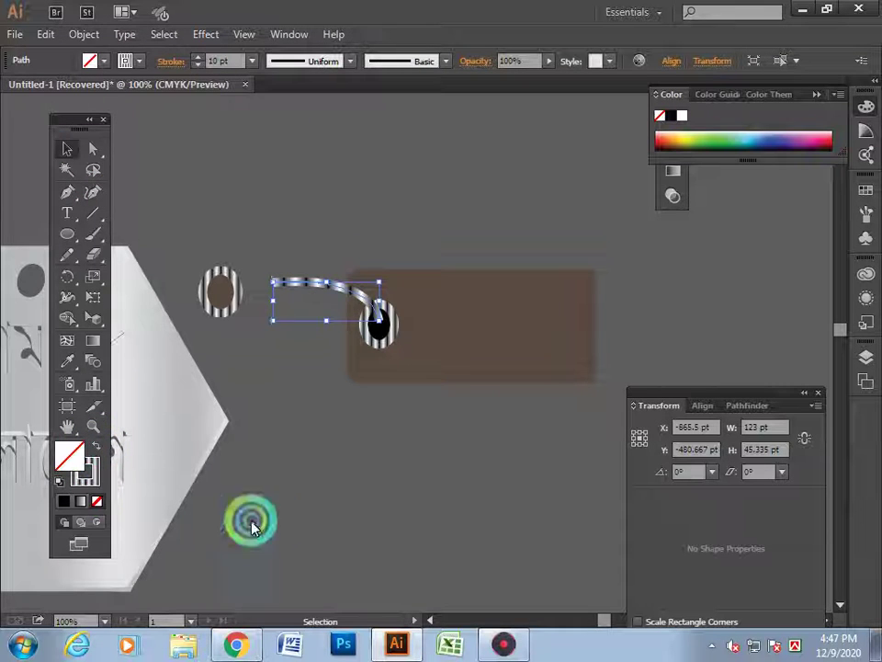
left_click(331, 501)
Draw a second curved string segment looping below and left of the eyelet.
left_click(68, 195)
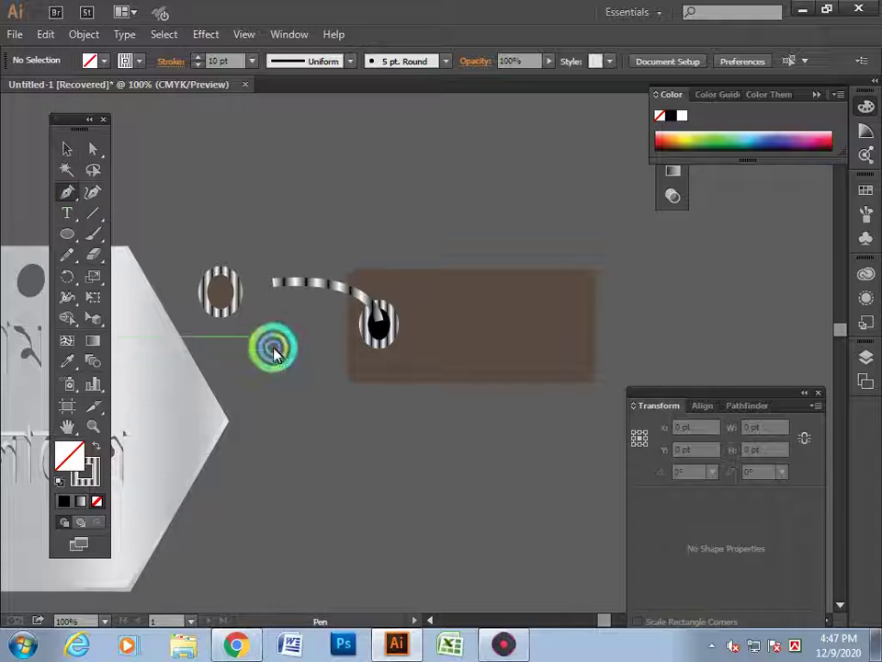
left_click(345, 357)
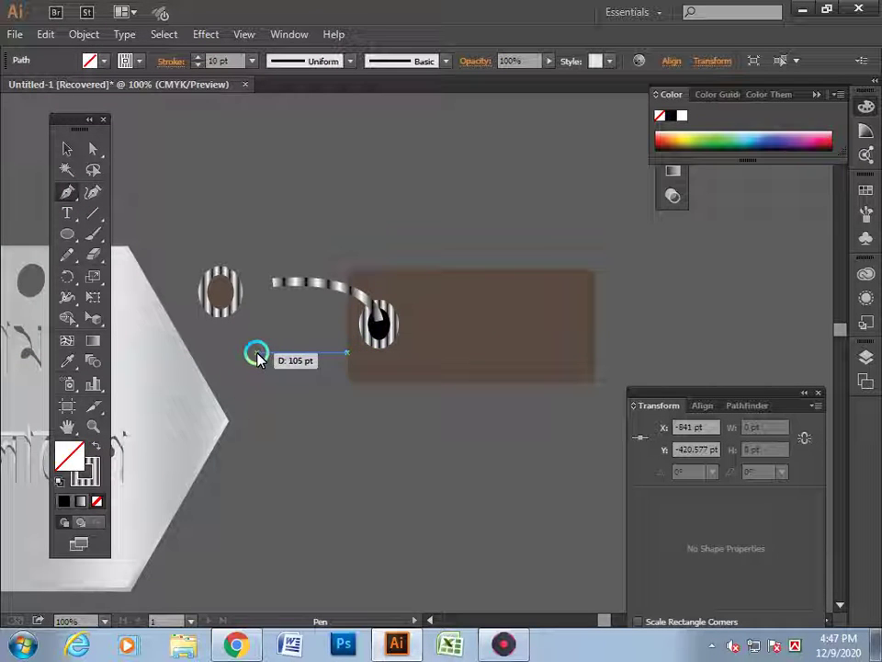
mouse_move(259, 364)
left_mouse_down()
mouse_move(253, 323)
mouse_move(320, 262)
left_mouse_up()
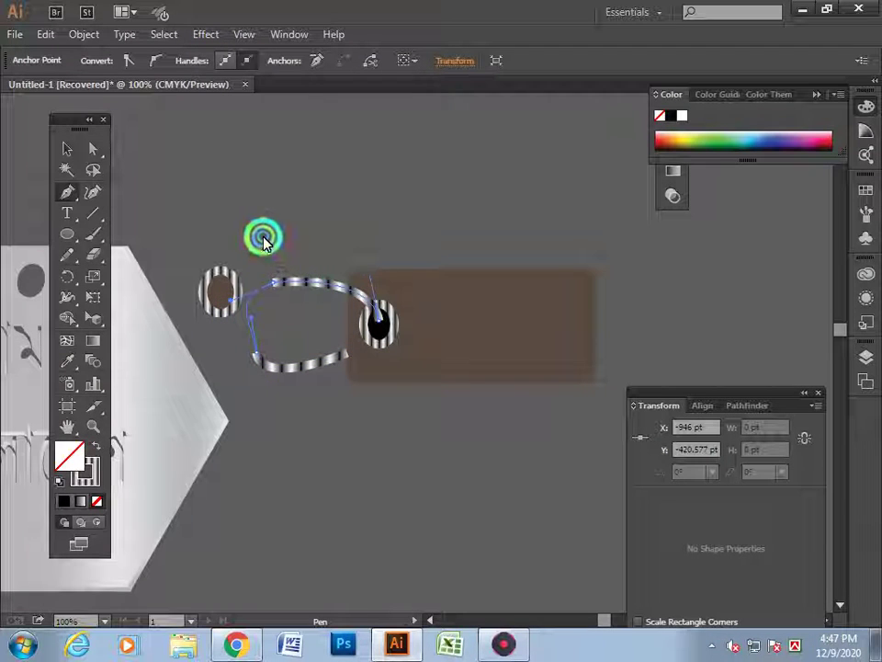
left_click_drag(264, 240, 265, 245)
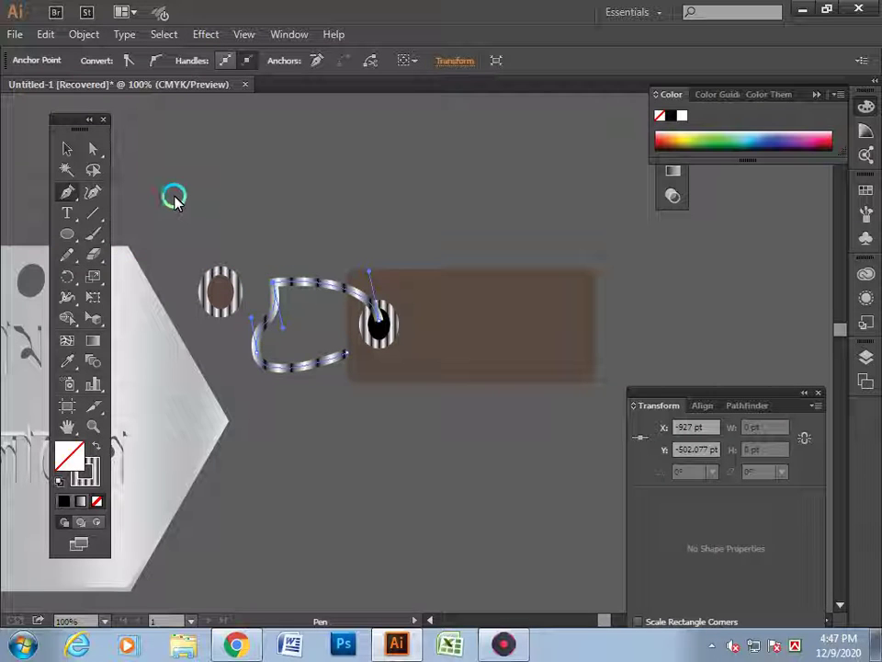
left_click(74, 156)
left_click(398, 439)
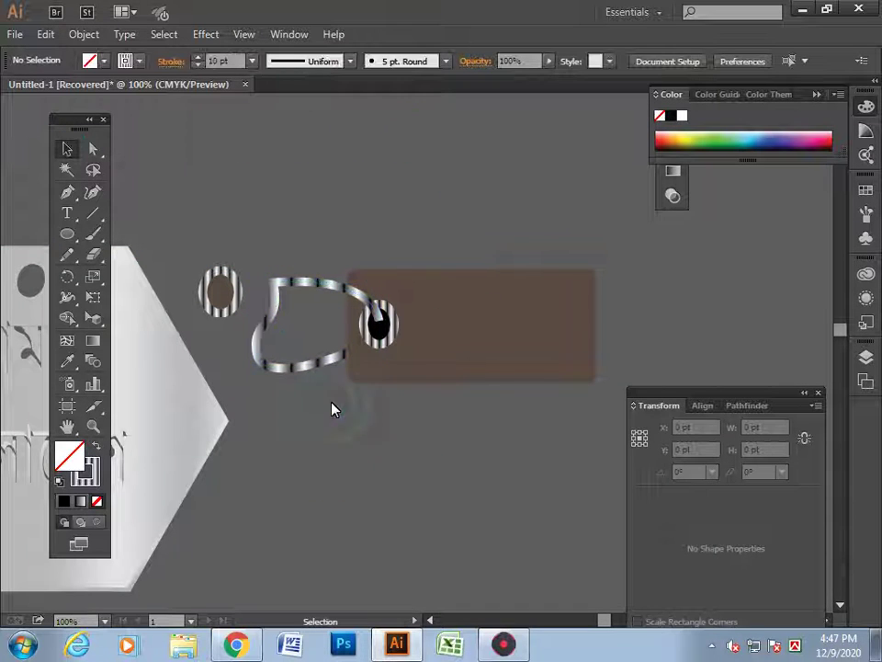
Reduce the string's stroke weight from 10 pt to 4 pt.
left_click(310, 368)
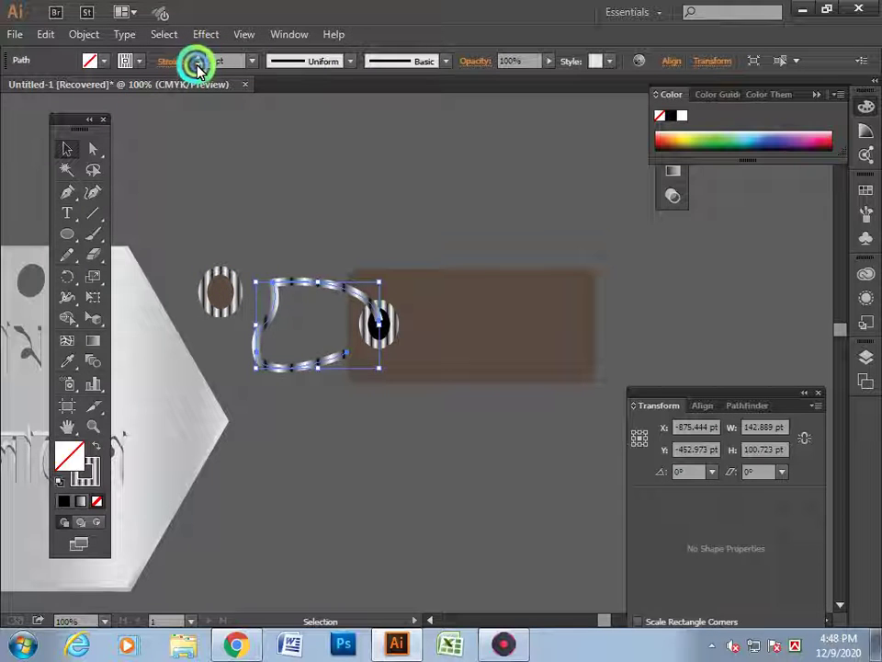
left_click(196, 66)
left_click(197, 66)
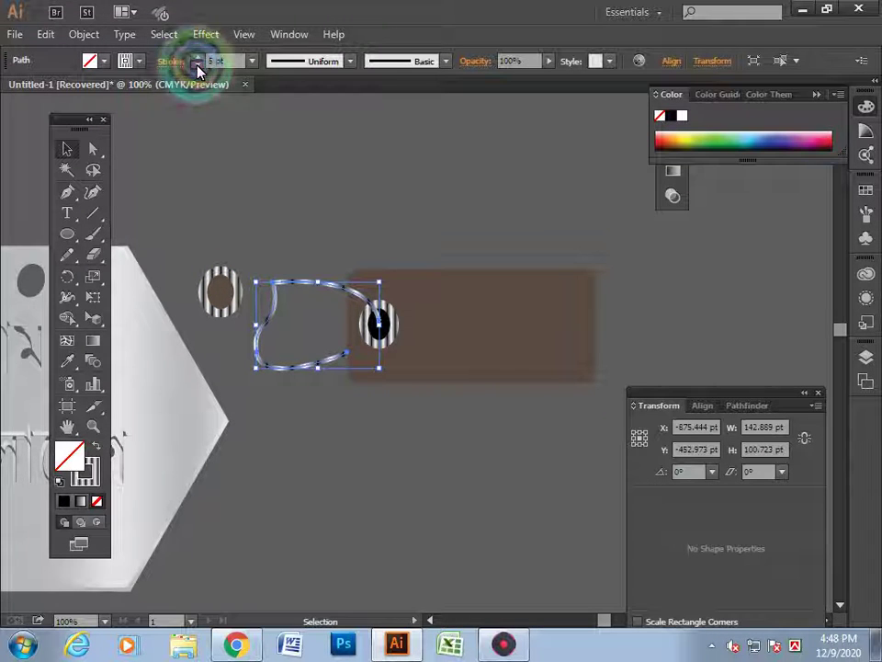
left_click(197, 67)
left_click(360, 165)
left_click(275, 230)
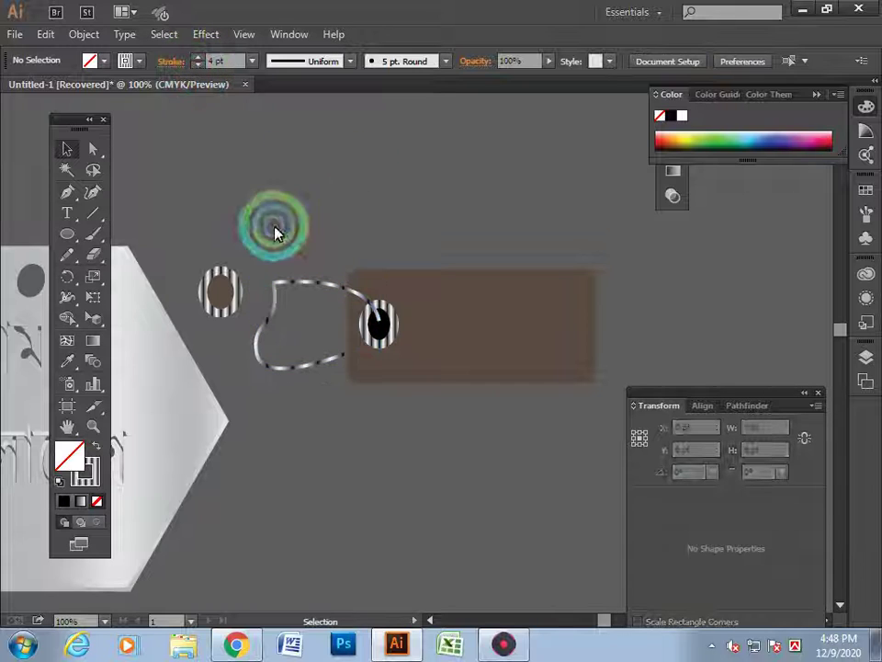
left_click(292, 364)
Load the Brights gradient library via the stroke swatches' Open Swatch Library > Gradients menu.
left_click(103, 519)
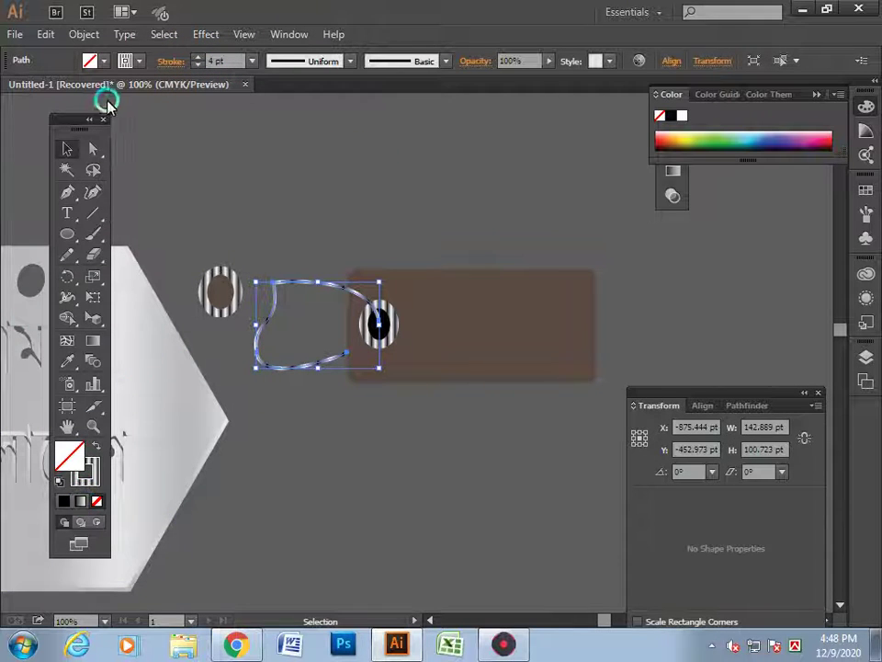
left_click(138, 60)
left_click(192, 89)
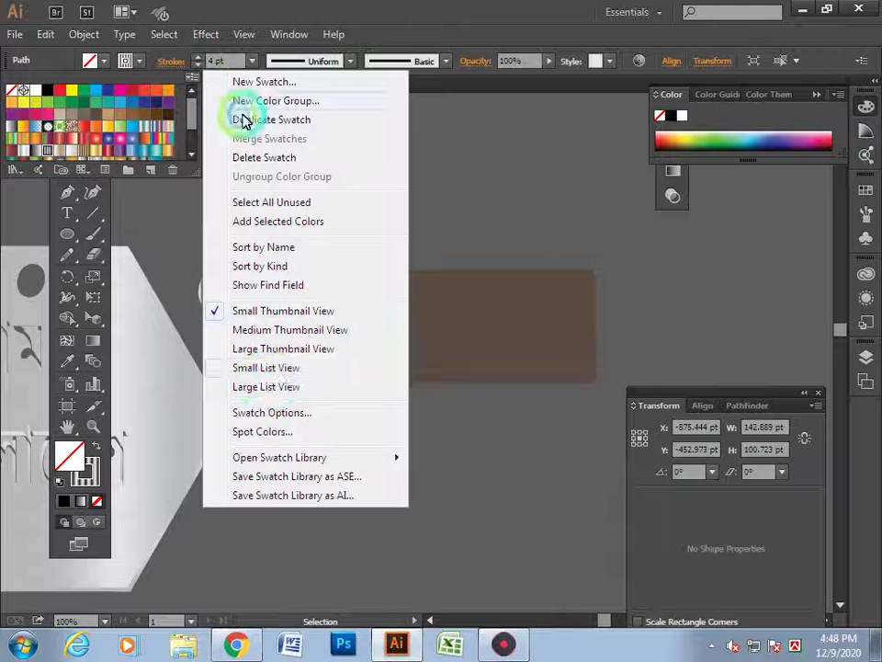
left_click(290, 458)
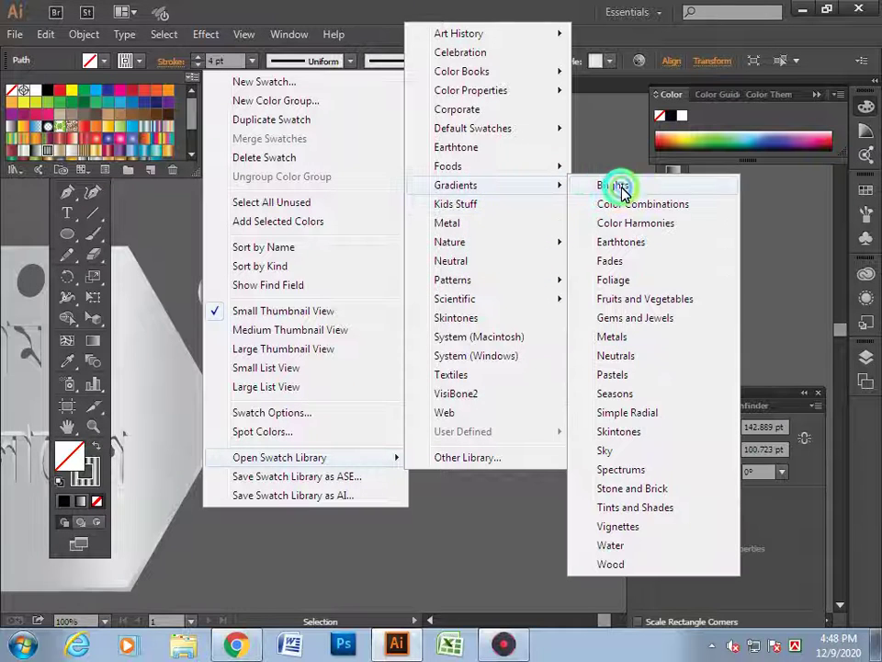
left_click(619, 187)
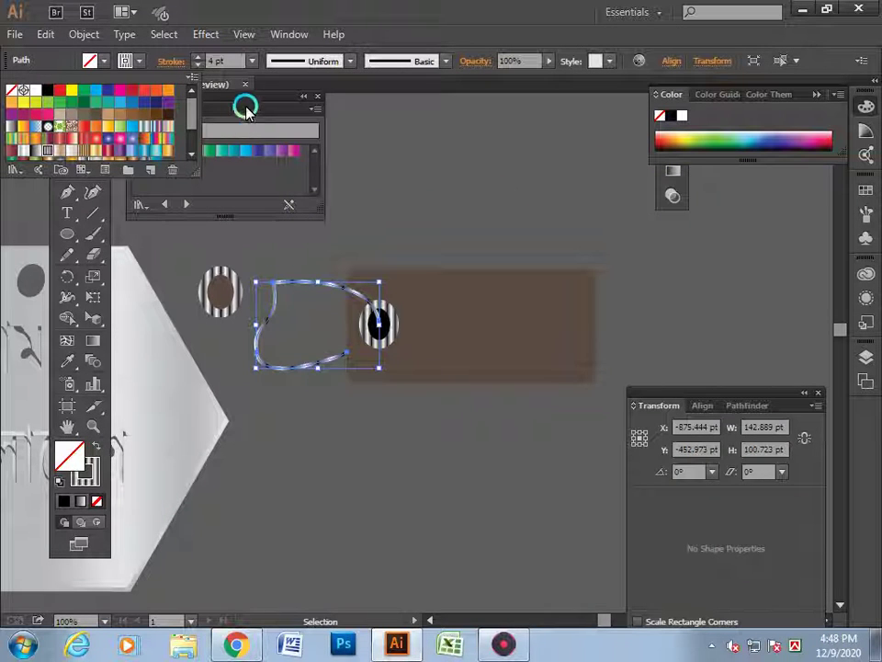
left_click(247, 109)
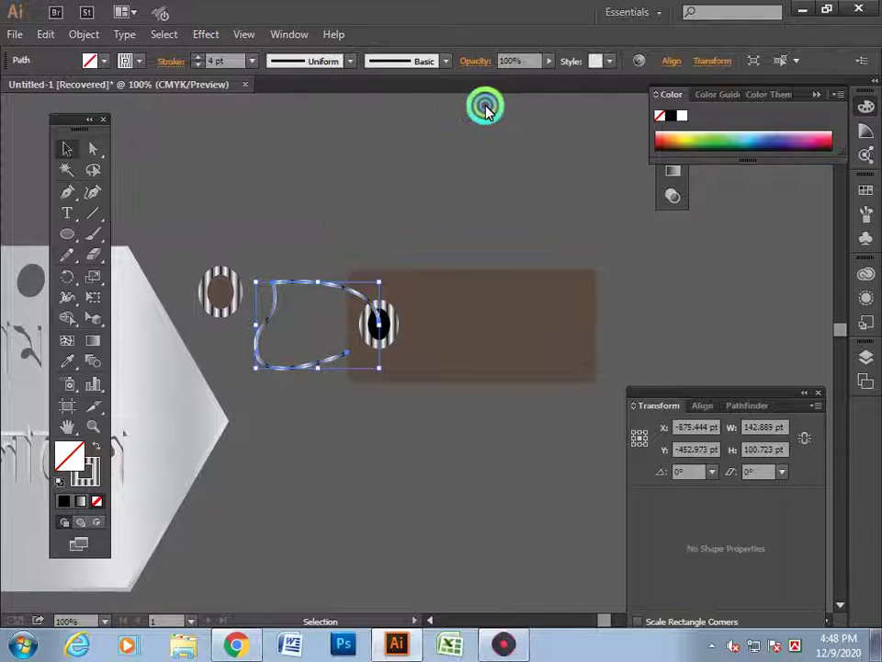
Set the string's fill to None and try yellow and violet Brights strokes.
left_click_drag(254, 106, 575, 115)
left_click(479, 160)
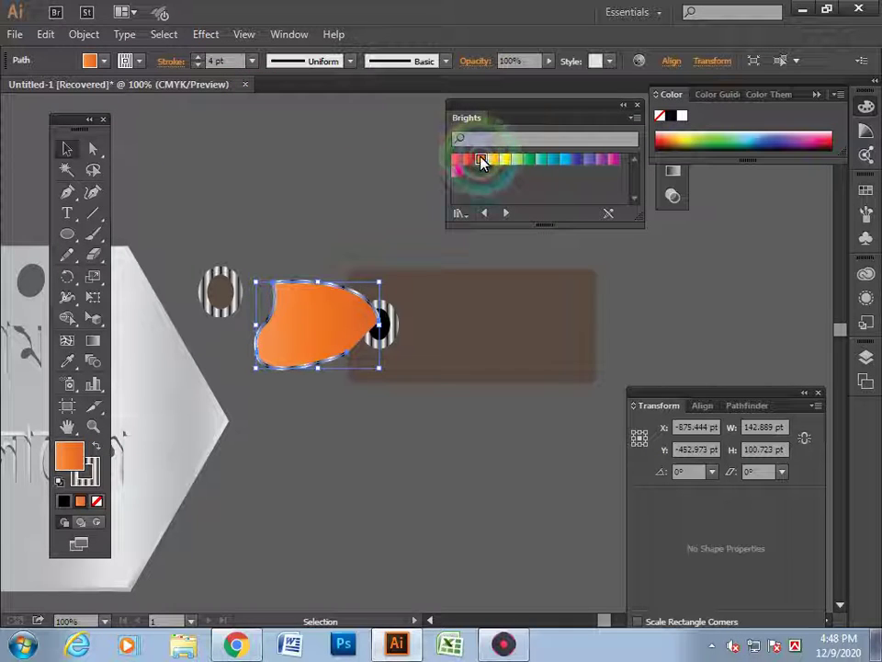
left_click(97, 507)
left_click(99, 479)
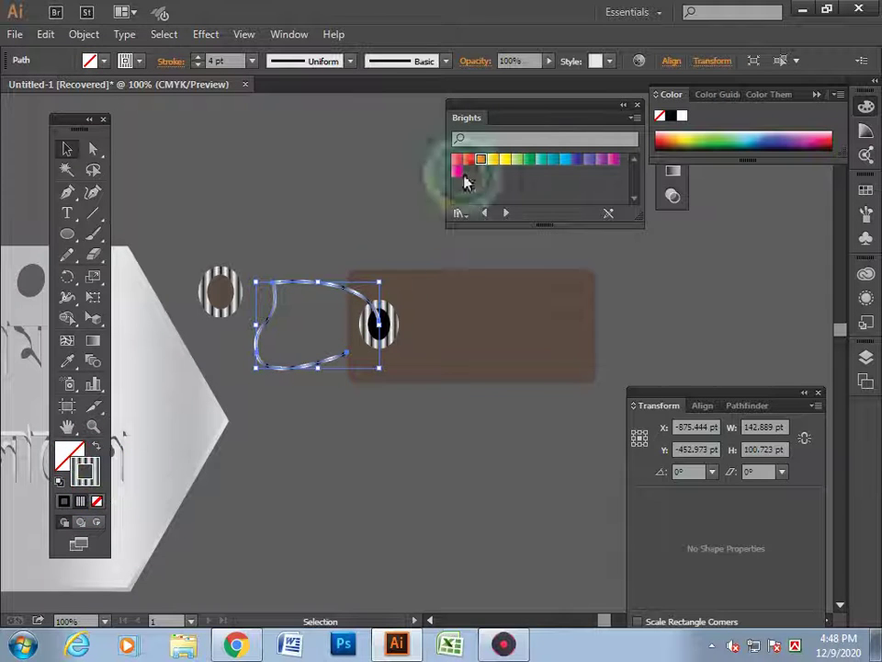
left_click(511, 161)
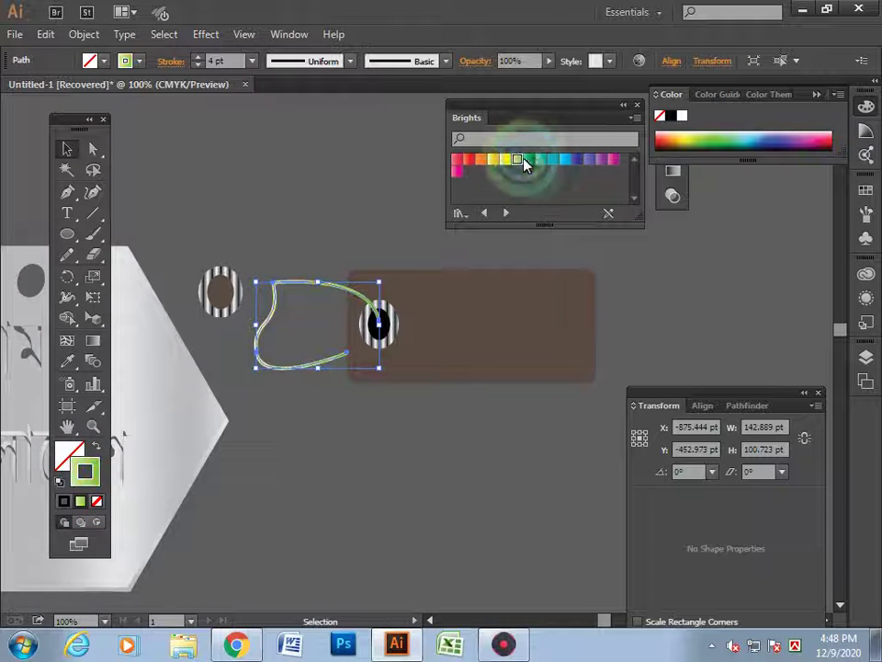
left_click(573, 159)
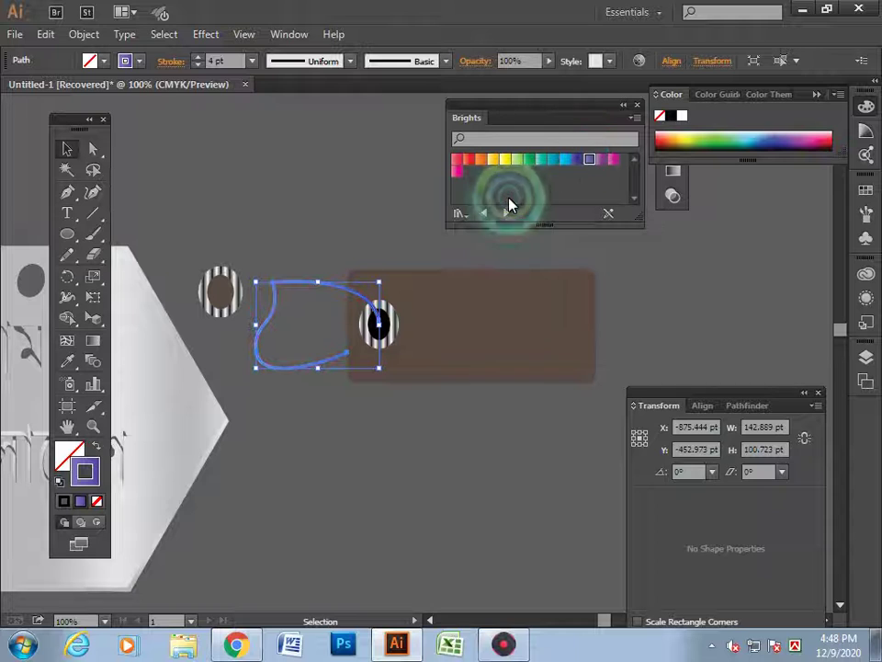
Browse Color Combinations, Earthtones and Fades, then apply the first Fruits and Vegetables gradient stroke.
left_click(508, 213)
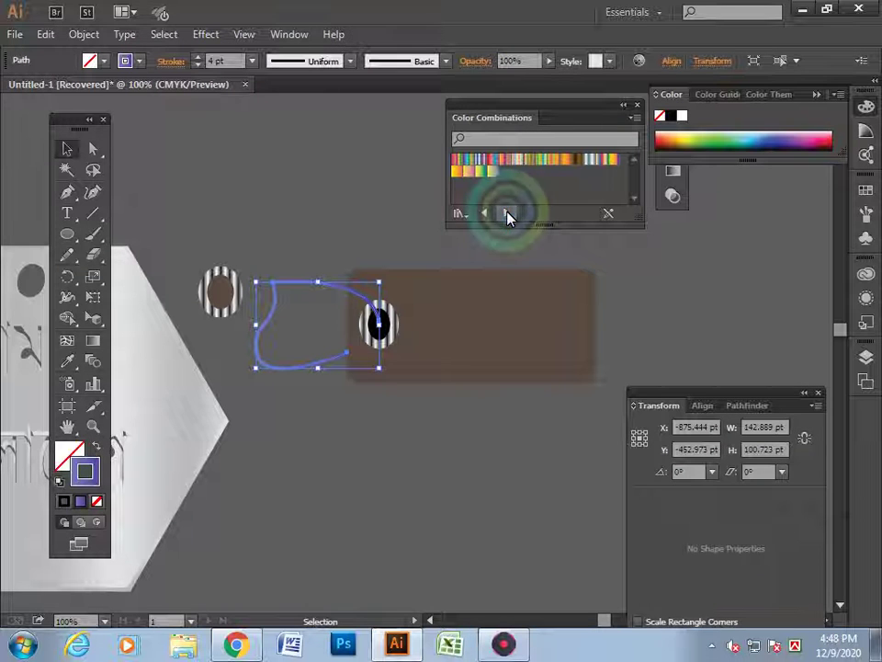
left_click(578, 160)
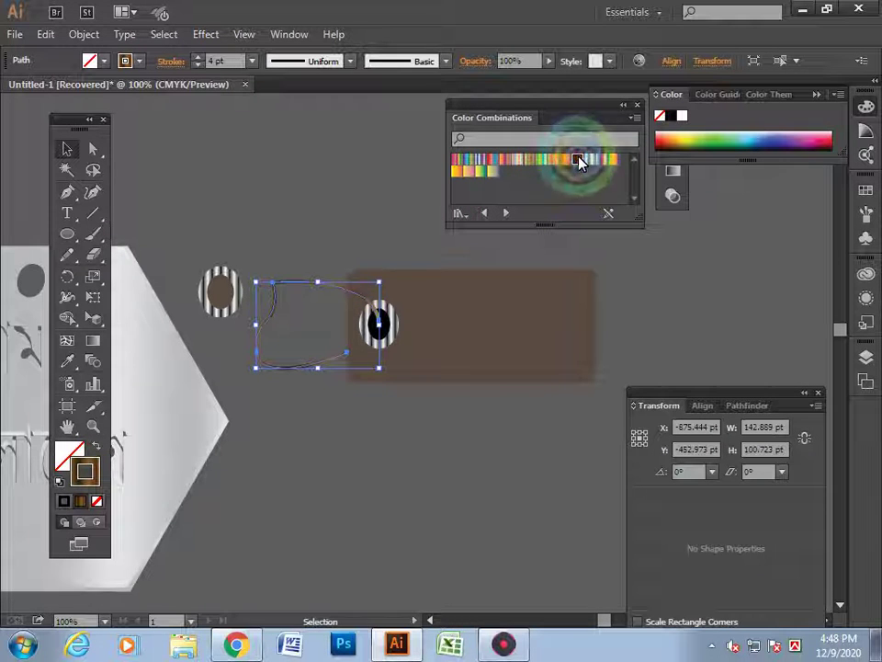
left_click(505, 214)
left_click(508, 213)
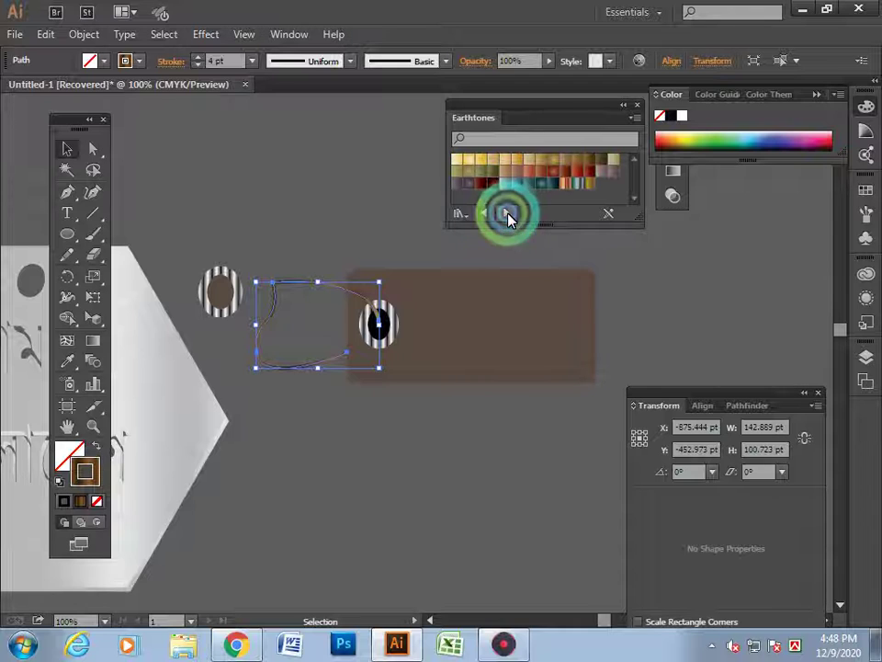
left_click(459, 185)
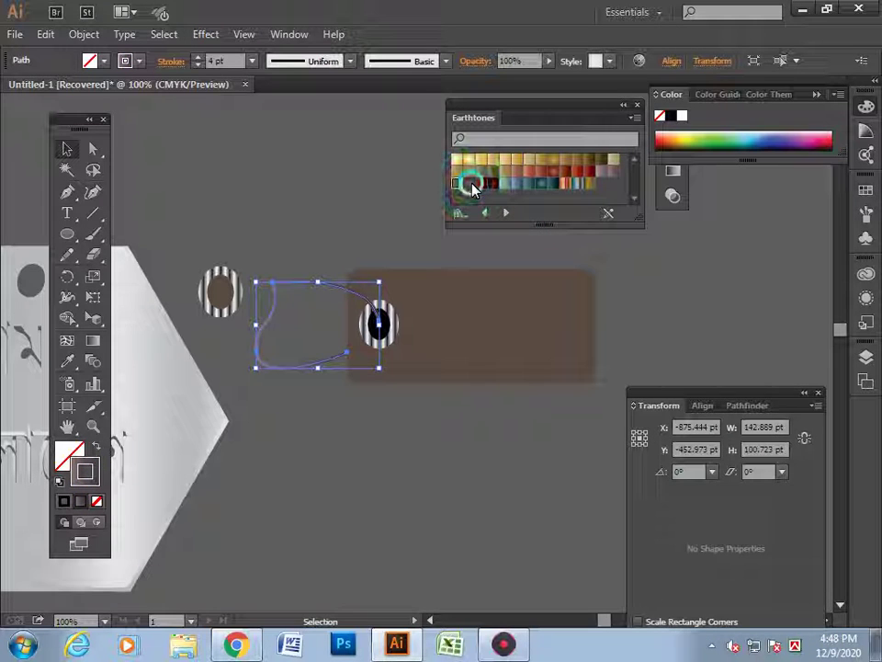
left_click(505, 212)
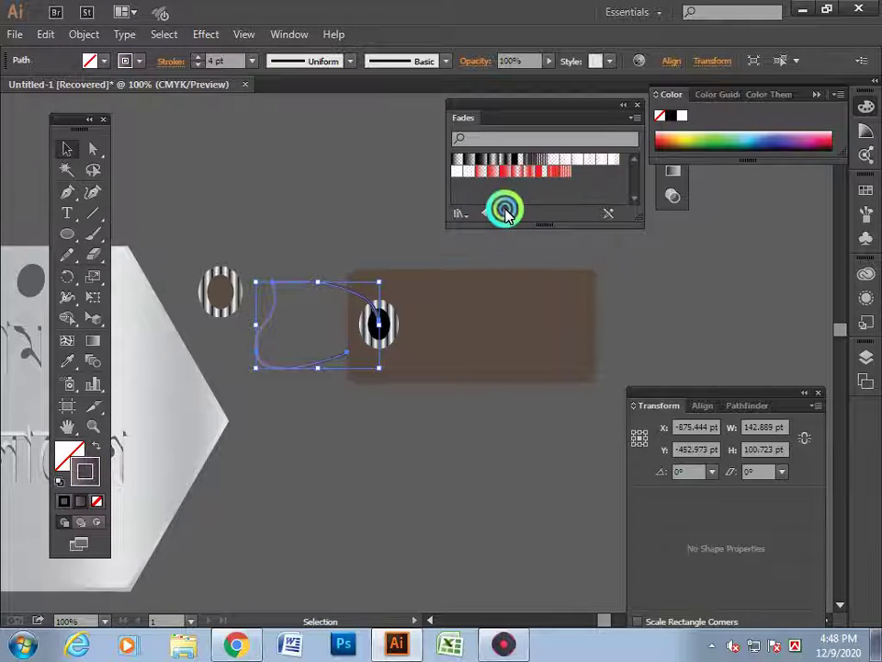
left_click(505, 212)
left_click(457, 161)
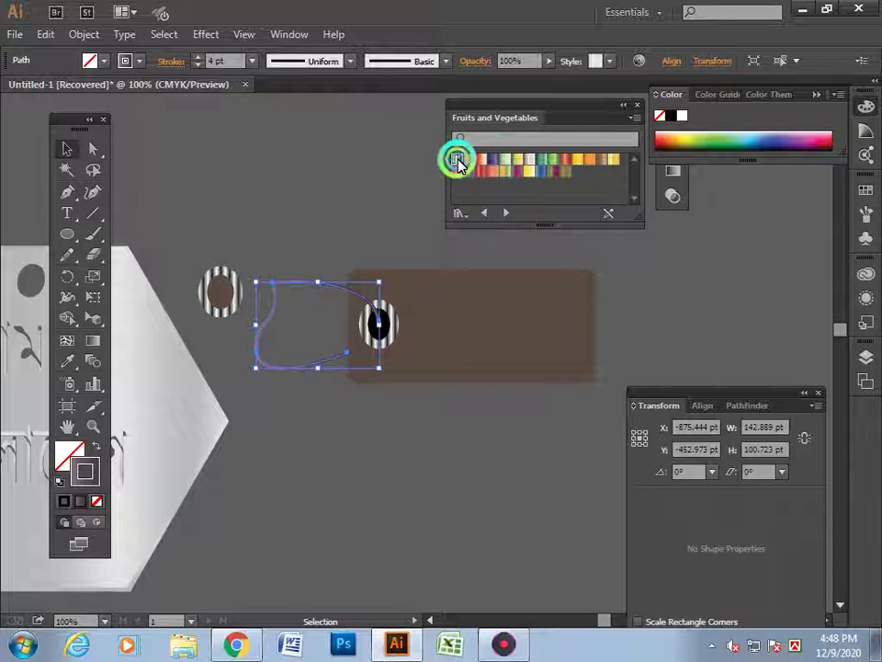
Deselect to preview the pale gradient stroke, then reselect the string.
left_click(315, 185)
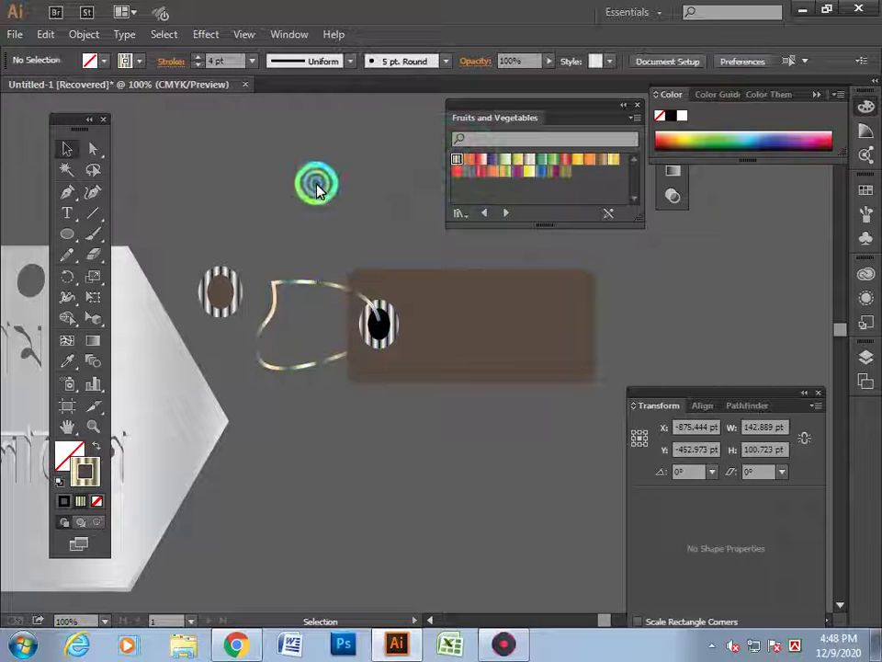
left_click(507, 213)
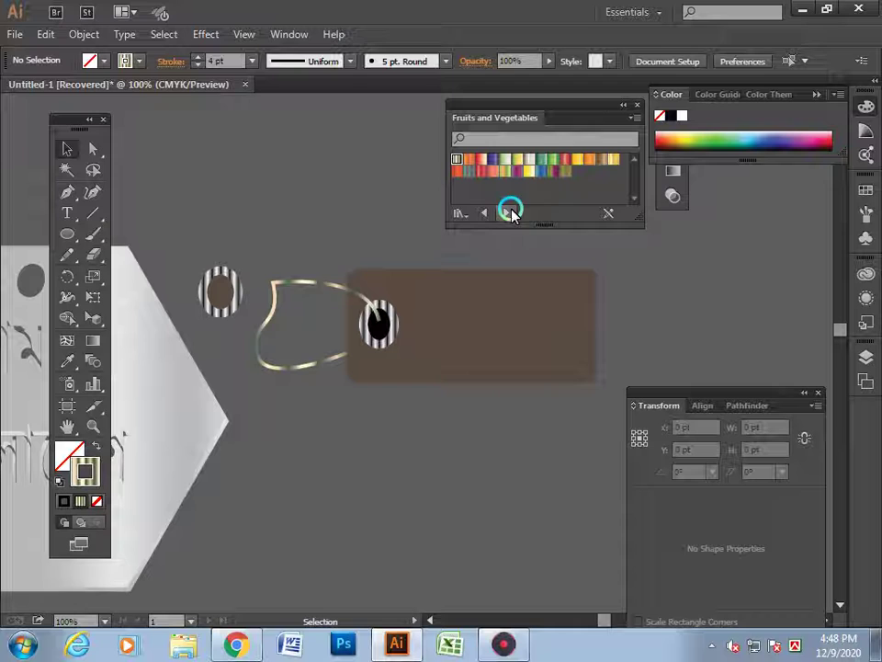
left_click(324, 287)
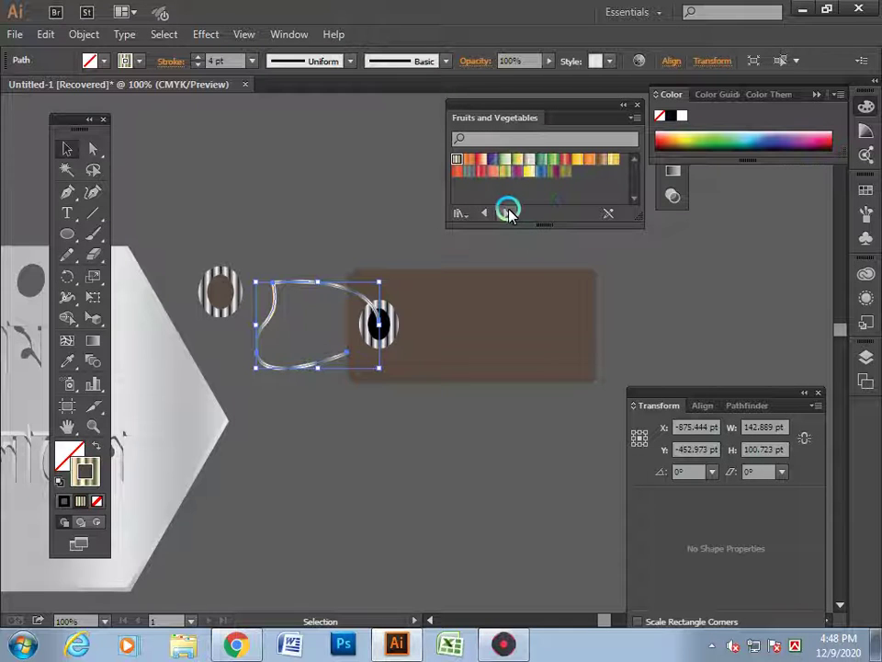
left_click(309, 290)
left_click(289, 277)
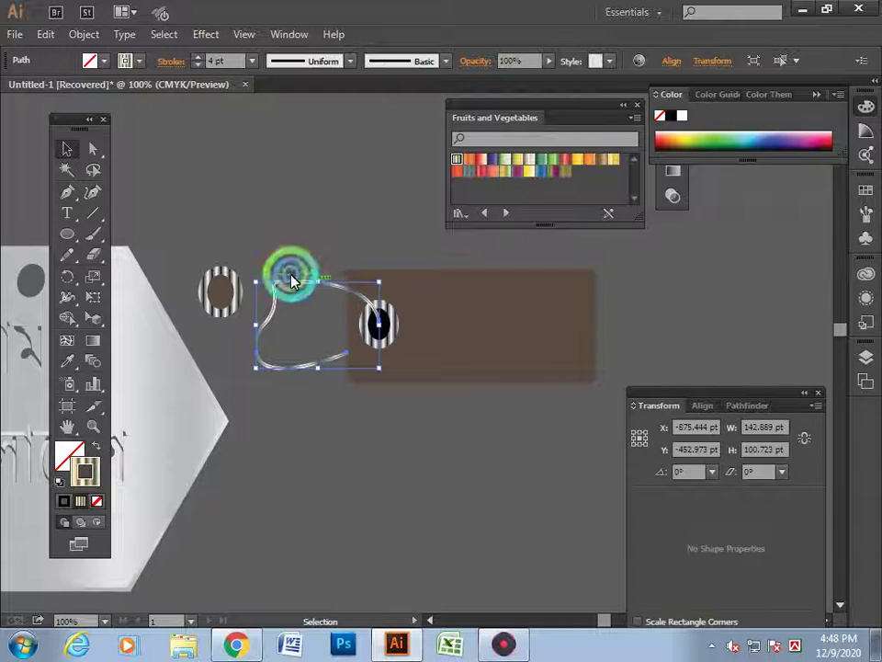
Try elliptical and lens-shaped variable width profiles on the string.
left_click(334, 82)
left_click(348, 63)
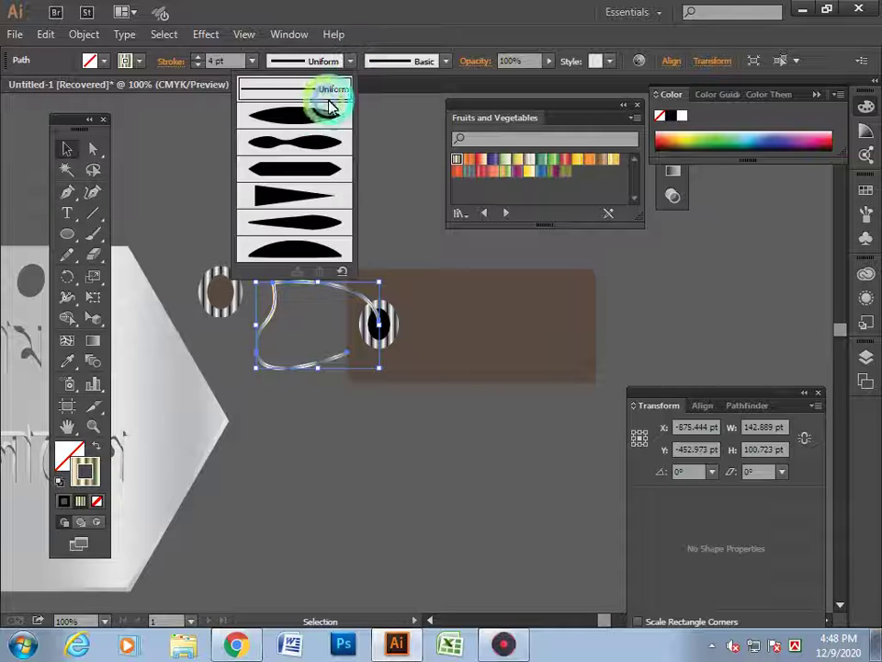
left_click(329, 102)
left_click(347, 156)
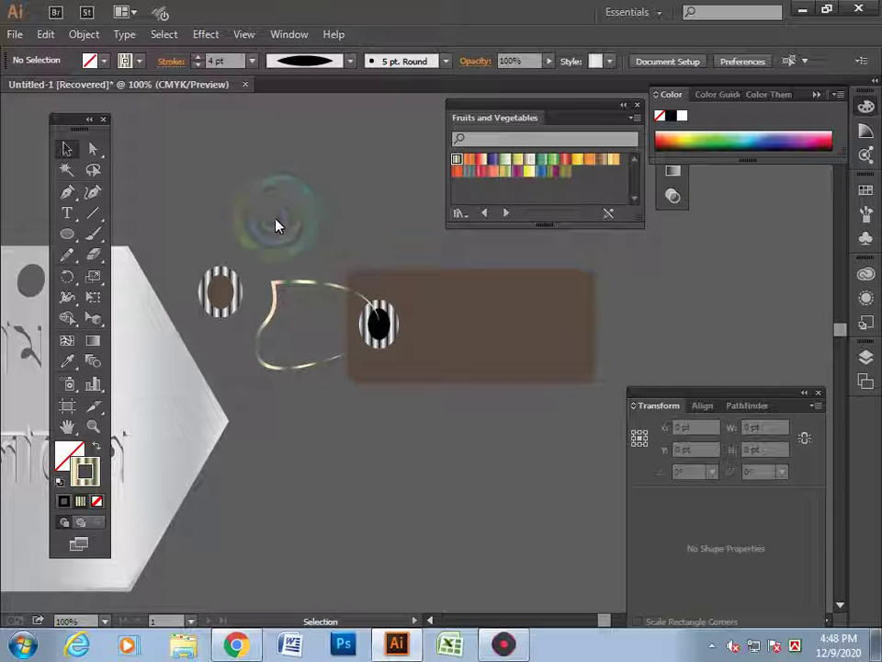
left_click(296, 289)
left_click(349, 62)
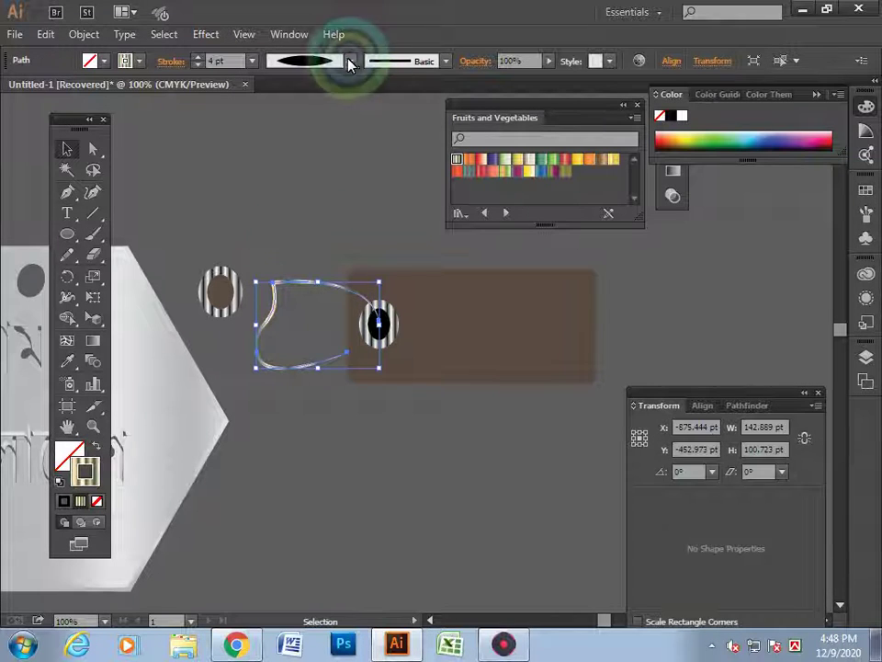
left_click(302, 146)
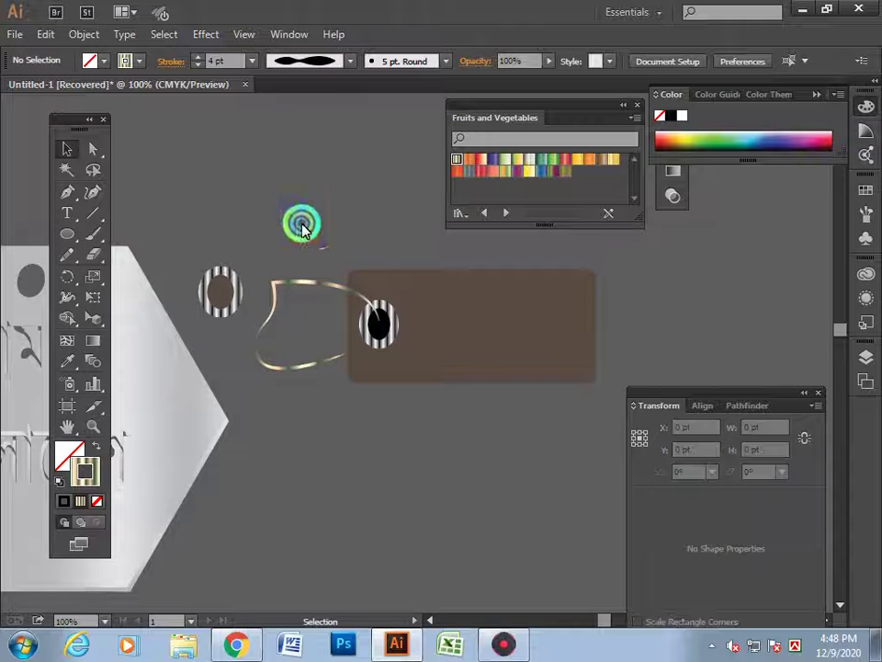
left_click(303, 281)
Give the string an arched width profile and preview it.
left_click(349, 61)
left_click(308, 197)
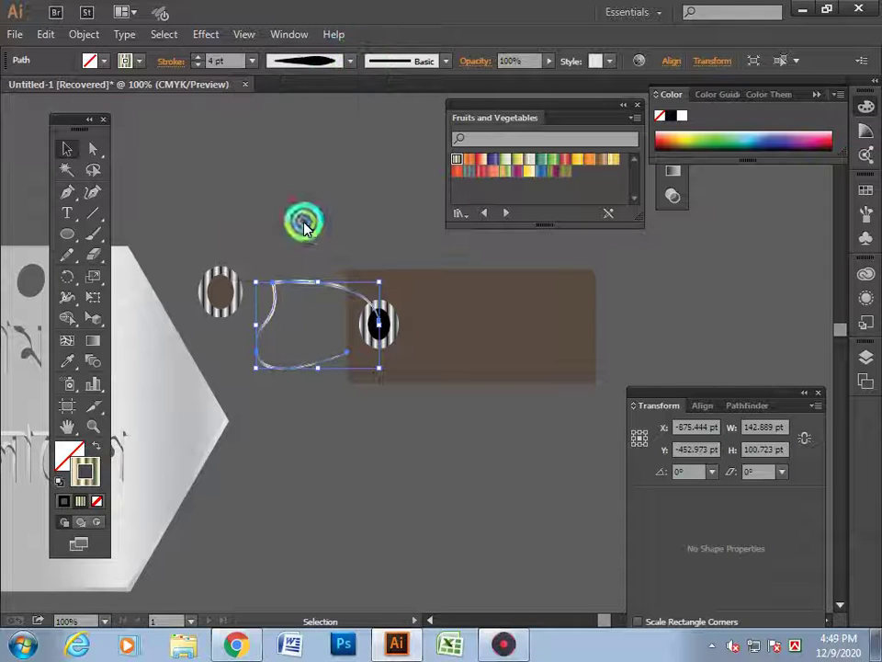
left_click(350, 92)
left_click(325, 319)
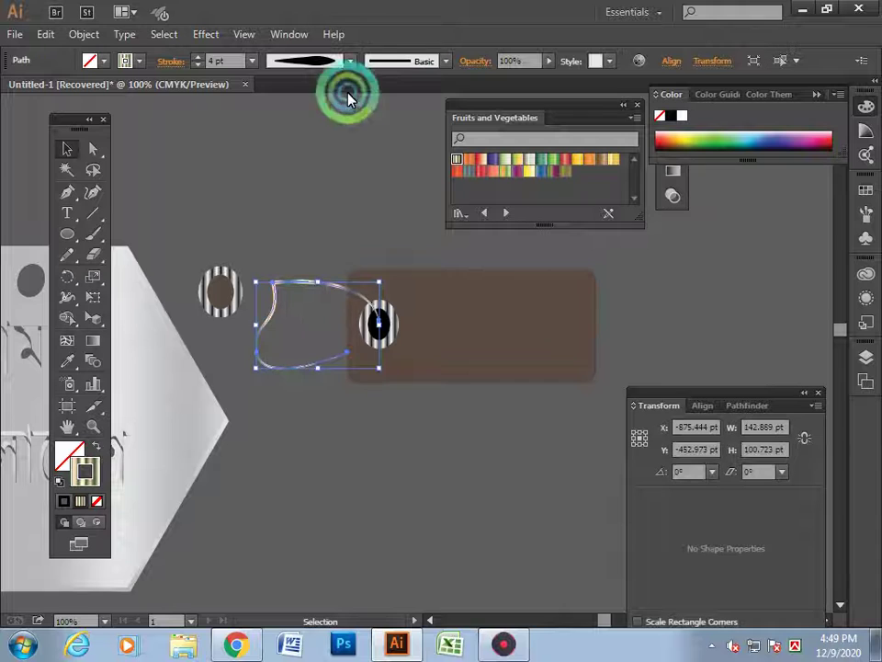
left_click(349, 61)
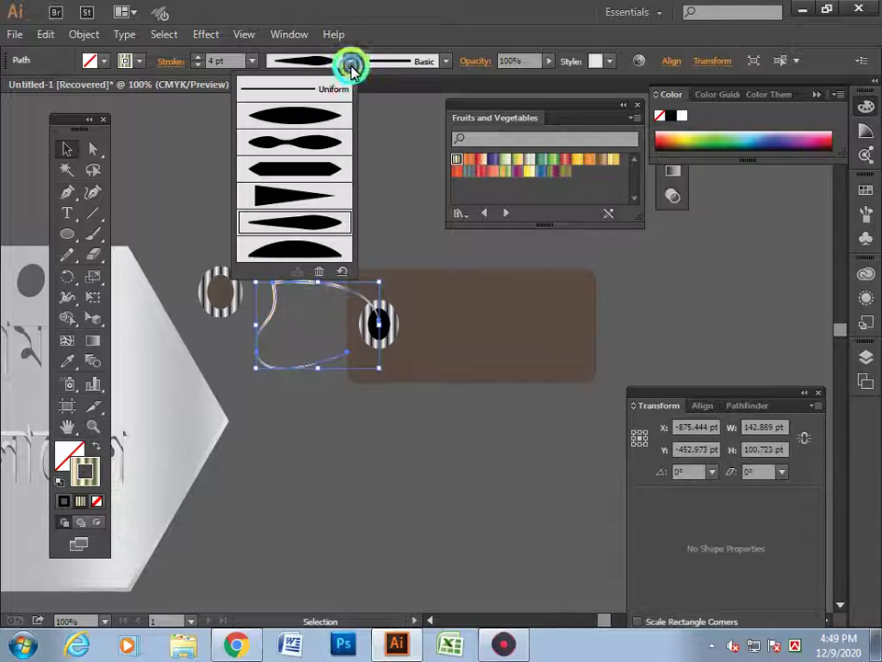
left_click(303, 244)
left_click(334, 226)
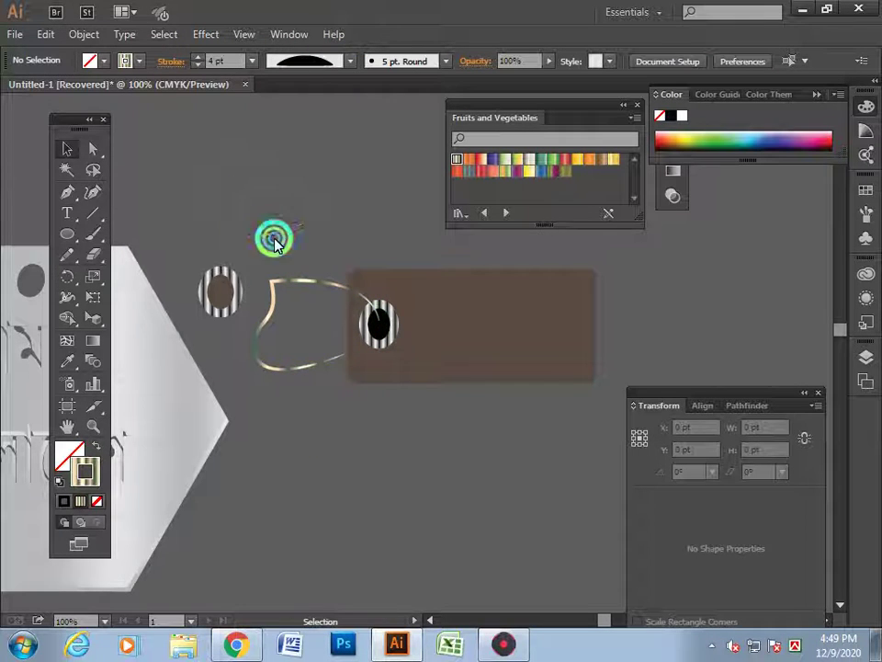
Set the string's width profile back to Uniform.
left_click(275, 281)
left_click(349, 61)
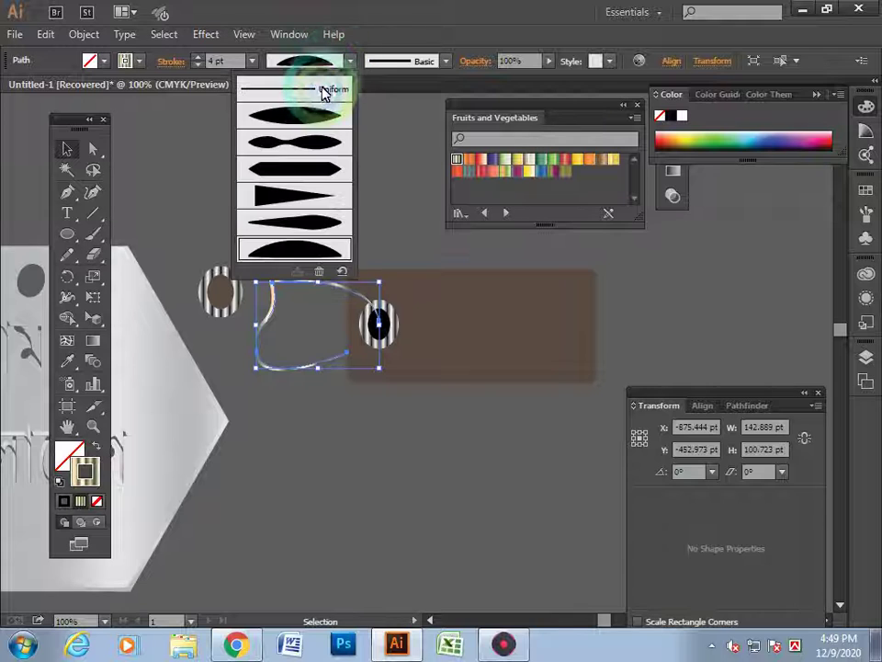
left_click(321, 89)
left_click(312, 248)
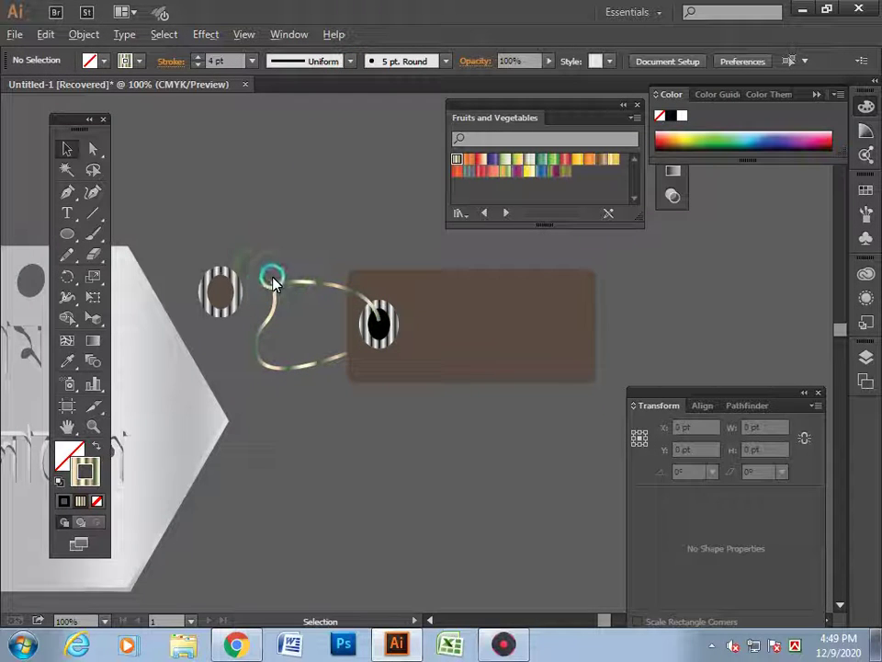
Zoom in and round the string's top-left corner anchor with Direct Selection.
scroll(272, 280, "up", 2)
scroll(272, 281, "up", 2)
left_click(284, 303)
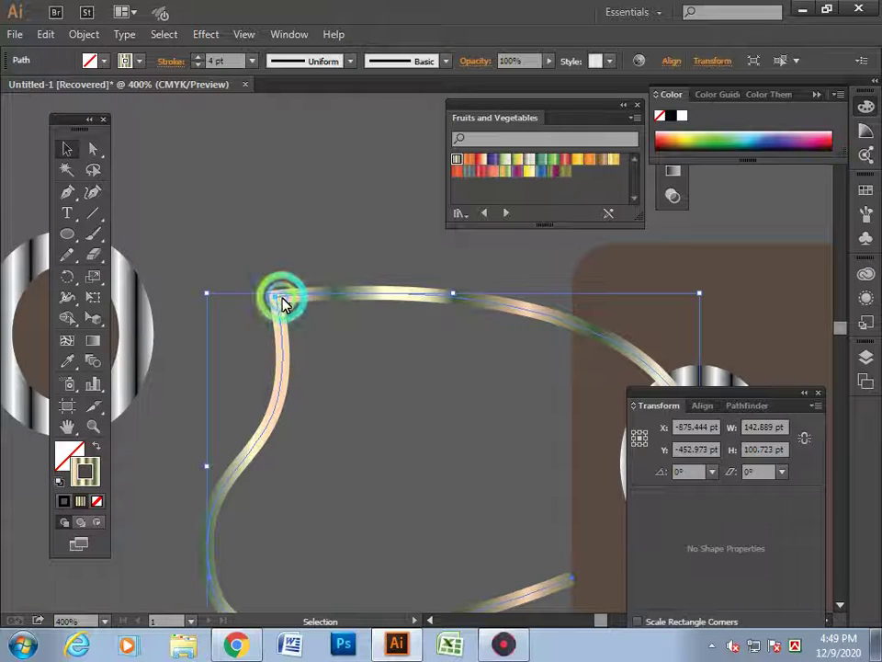
left_click(92, 149)
left_click(280, 302)
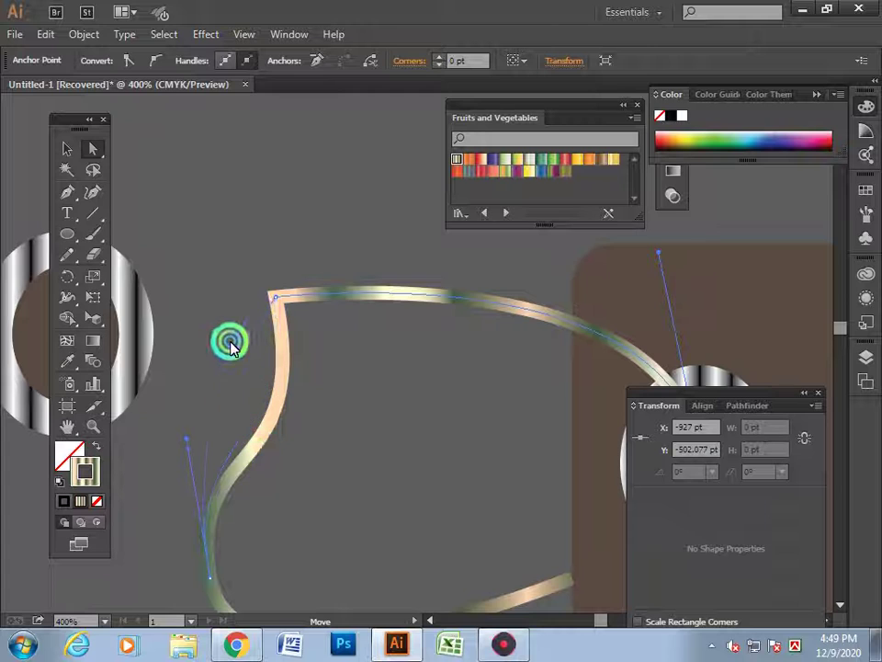
left_click_drag(221, 292, 237, 418)
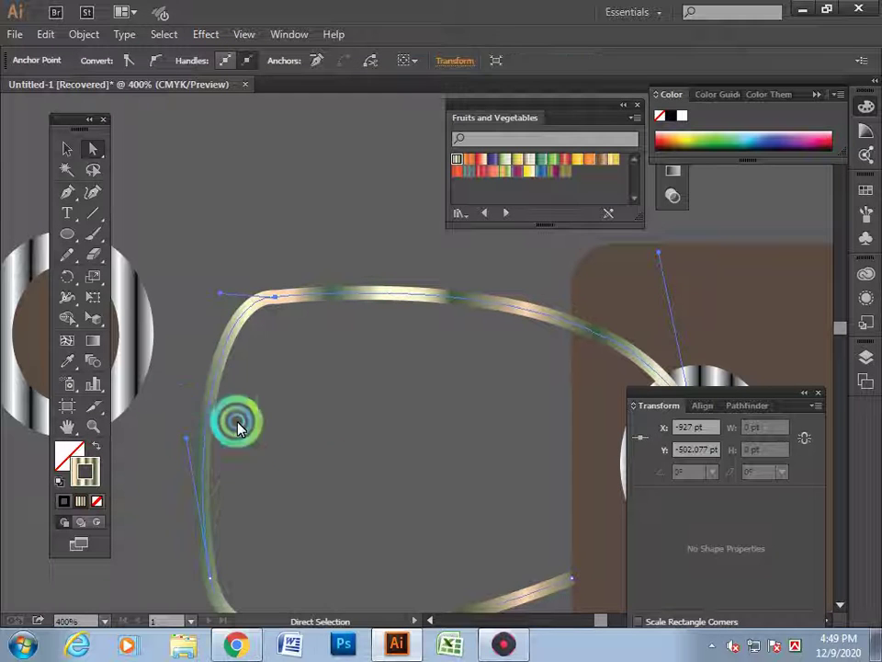
left_click(327, 392)
Select the string's end anchor, pull its handle upward and nudge the end lower.
scroll(329, 382, "down", 4)
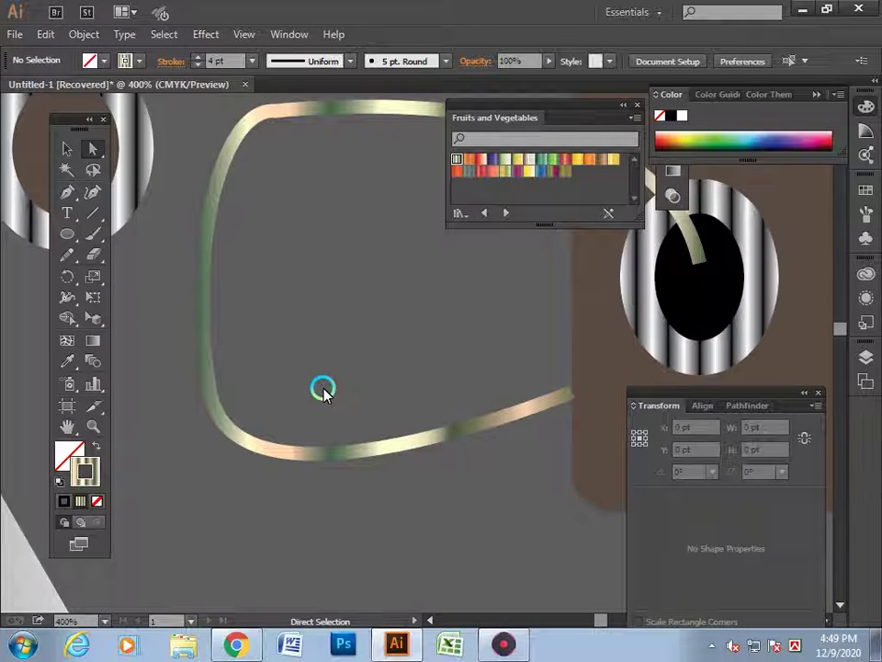
scroll(317, 409, "down", 4)
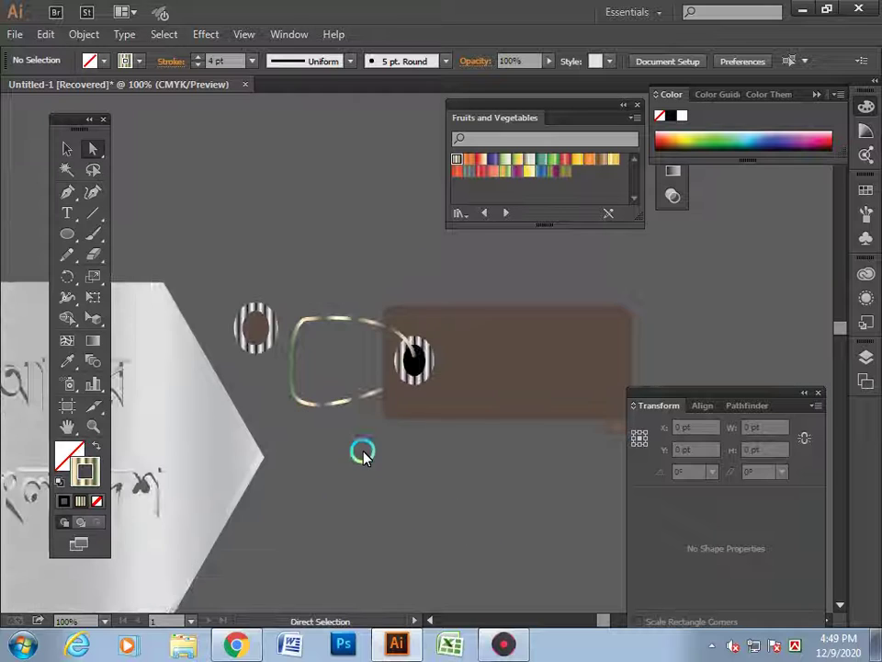
scroll(439, 308, "up", 2)
scroll(448, 391, "up", 2)
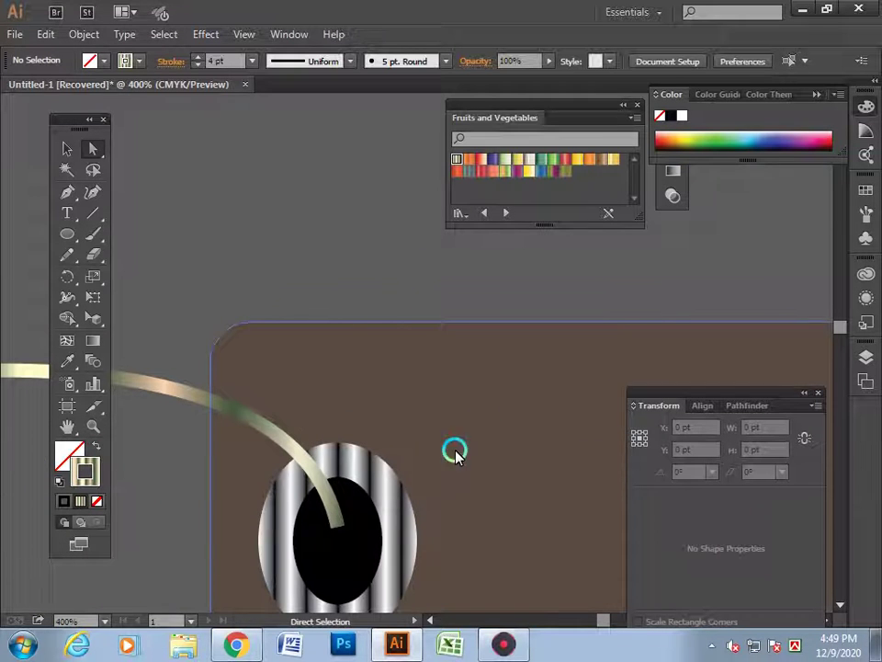
left_click(341, 522)
scroll(191, 347, "down", 1)
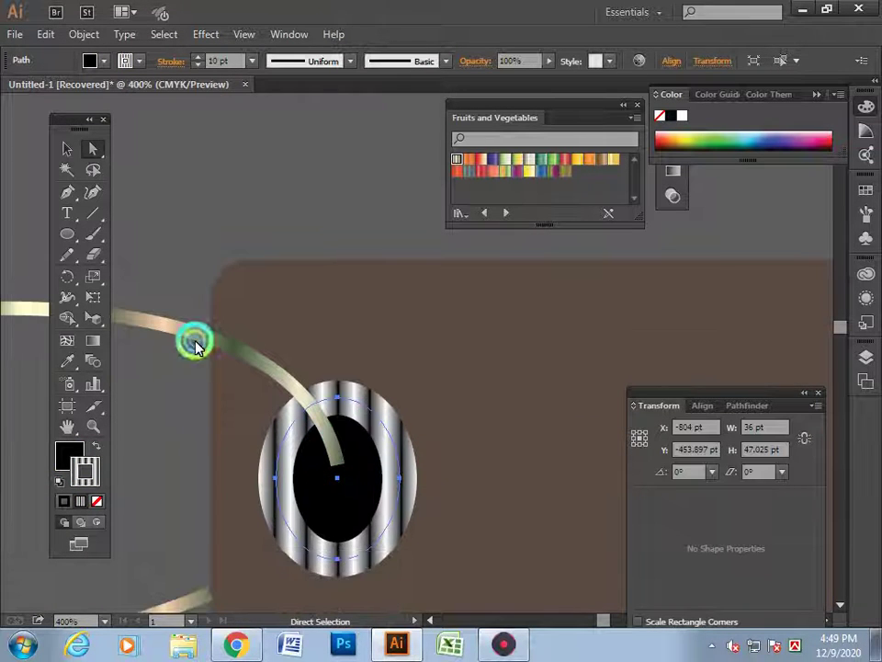
left_click_drag(194, 346, 403, 423)
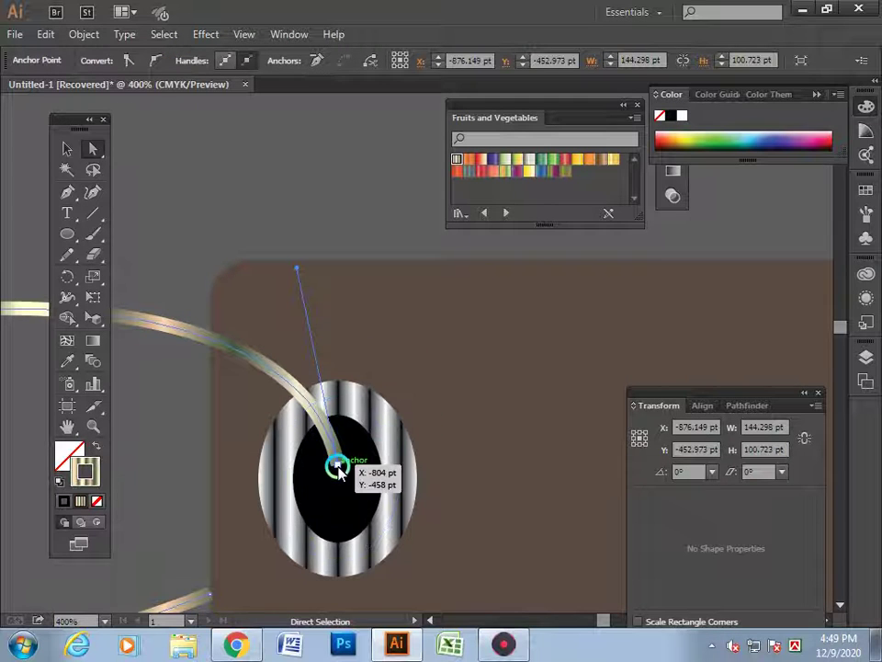
mouse_move(338, 470)
left_mouse_down()
mouse_move(318, 269)
mouse_move(405, 213)
left_mouse_up()
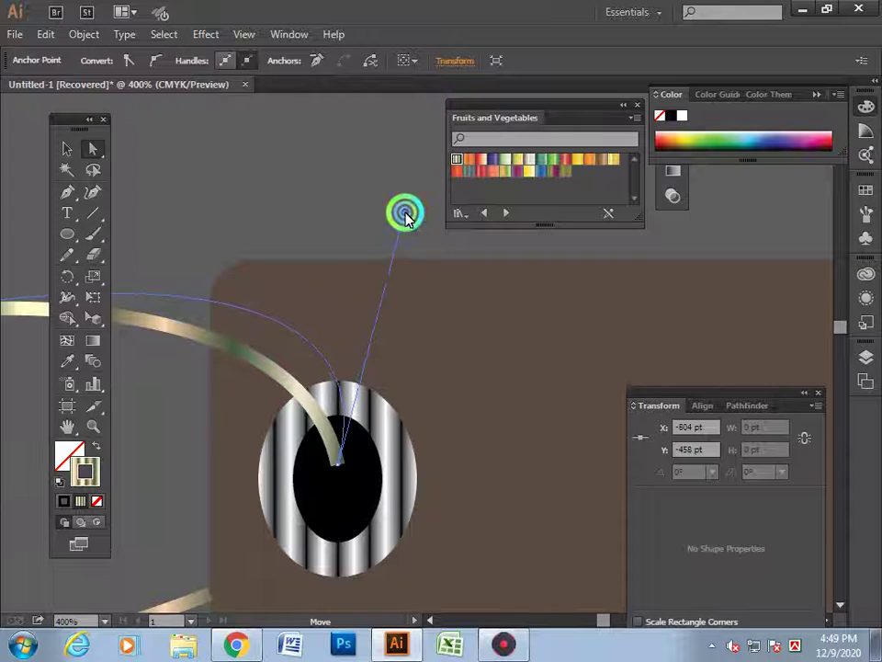
left_click(337, 462)
left_click_drag(338, 470, 337, 474)
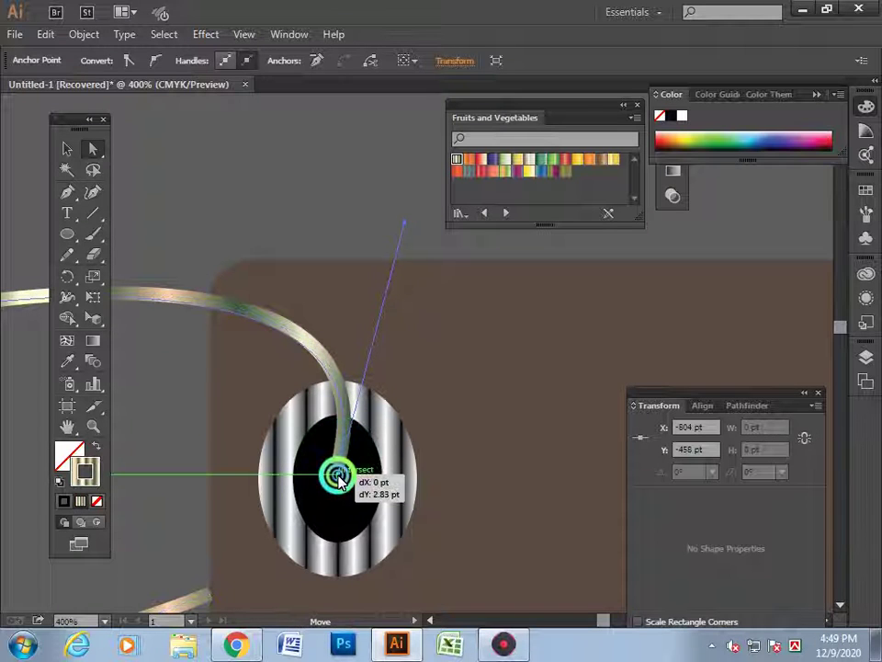
Move the string end into the eyelet and bend the curve so it drops inside.
scroll(364, 245, "down", 3)
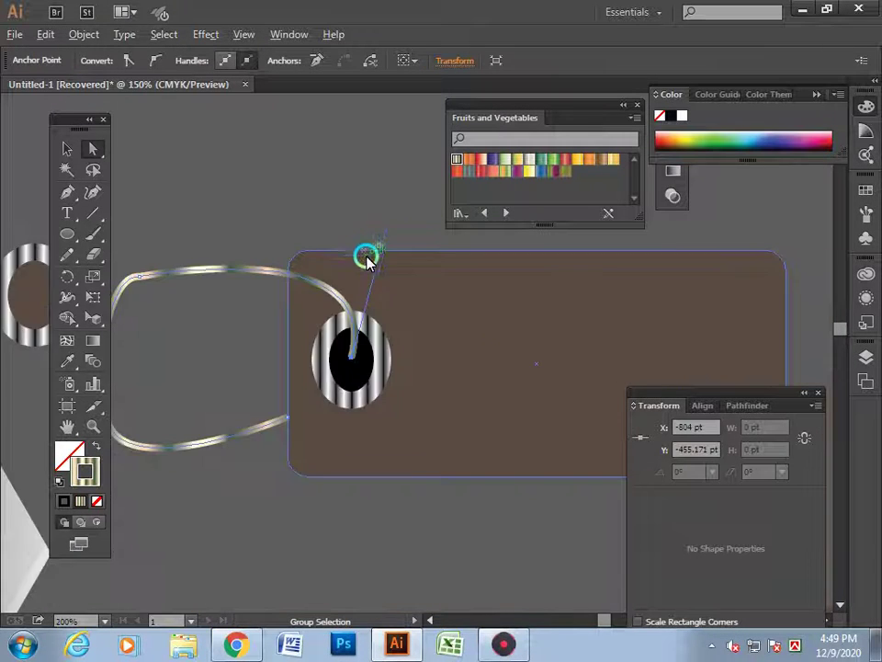
scroll(377, 294, "down", 1)
scroll(373, 374, "up", 2)
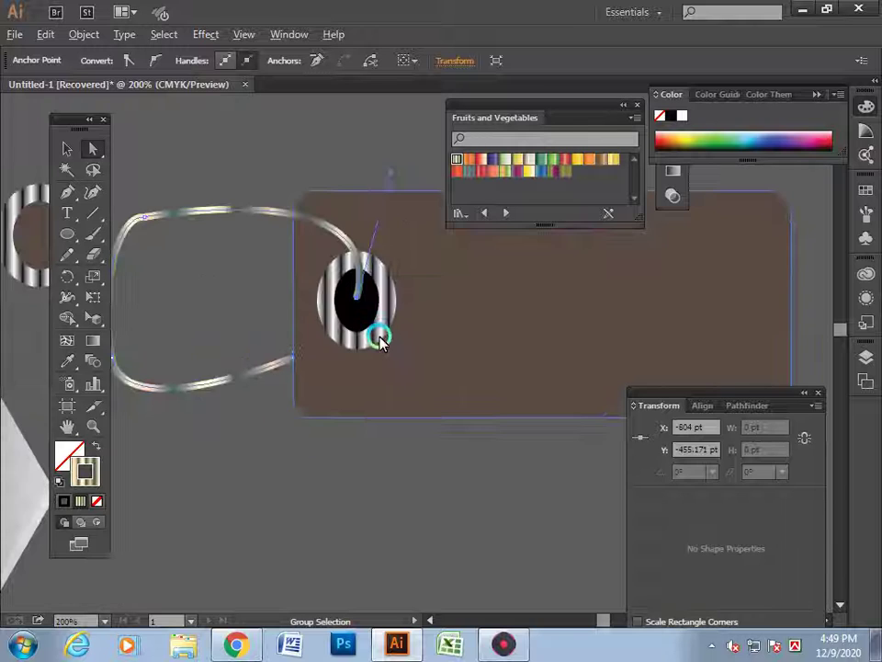
scroll(378, 335, "up", 2)
left_click_drag(336, 260, 304, 315)
scroll(376, 174, "up", 2)
scroll(386, 221, "up", 1)
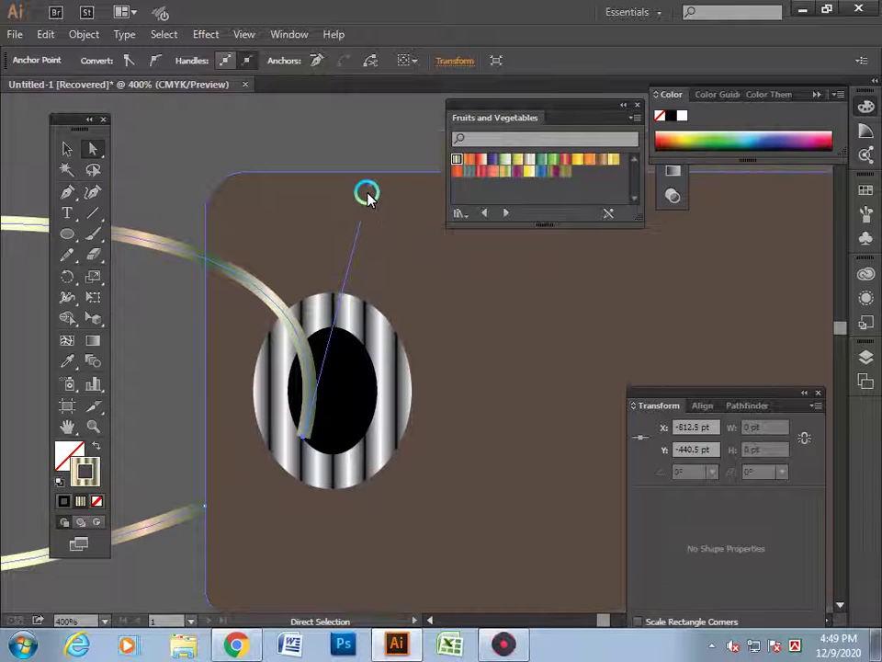
left_click_drag(367, 187, 501, 130)
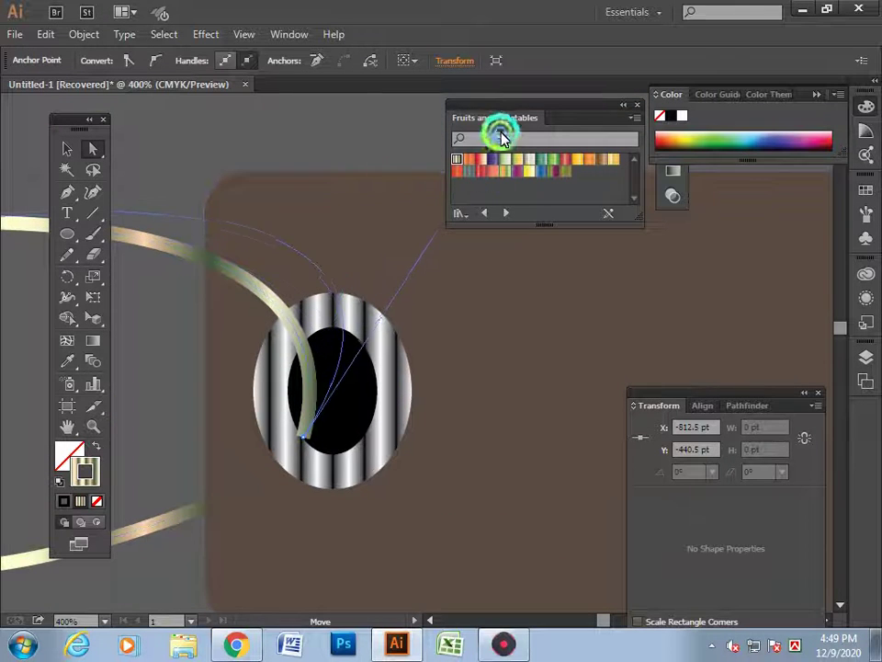
mouse_move(328, 405)
left_mouse_down()
mouse_move(347, 377)
mouse_move(302, 457)
mouse_move(356, 404)
mouse_move(340, 377)
left_mouse_up()
left_click(171, 408)
left_click(158, 395)
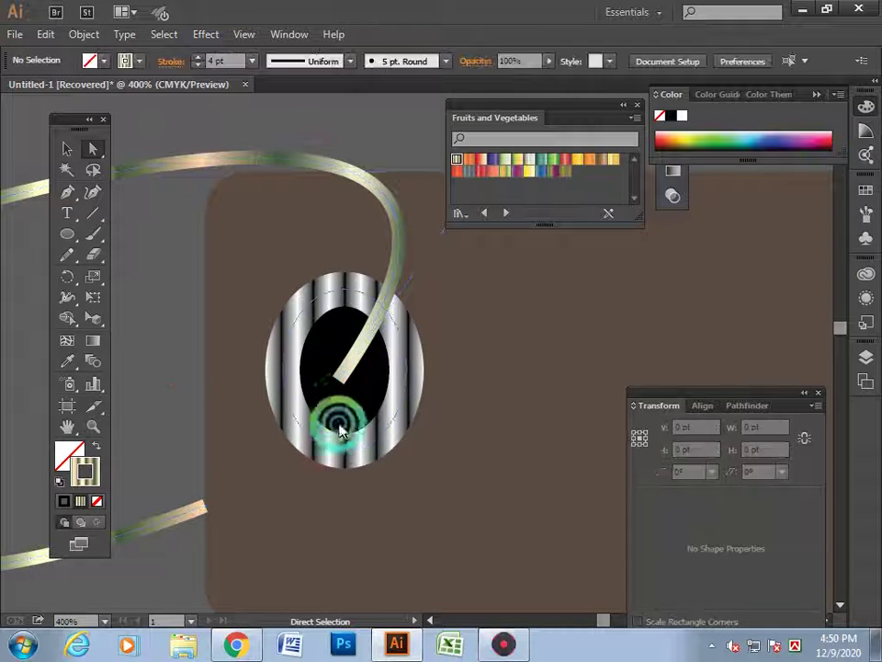
Shrink the black eyelet hole on the brown tag.
left_click(368, 387)
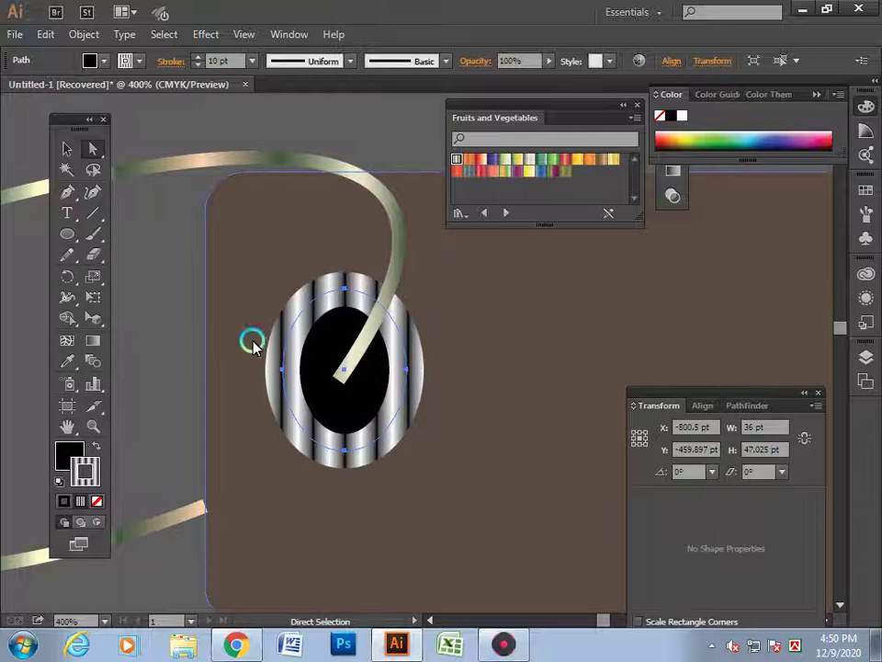
left_click(64, 151)
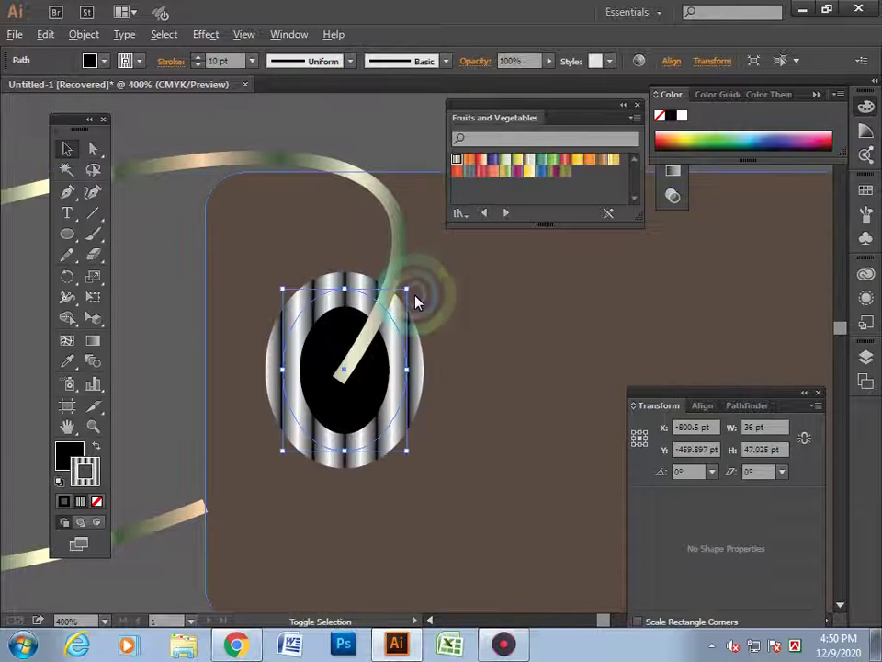
mouse_move(408, 292)
left_mouse_down()
mouse_move(359, 360)
mouse_move(398, 360)
left_mouse_up()
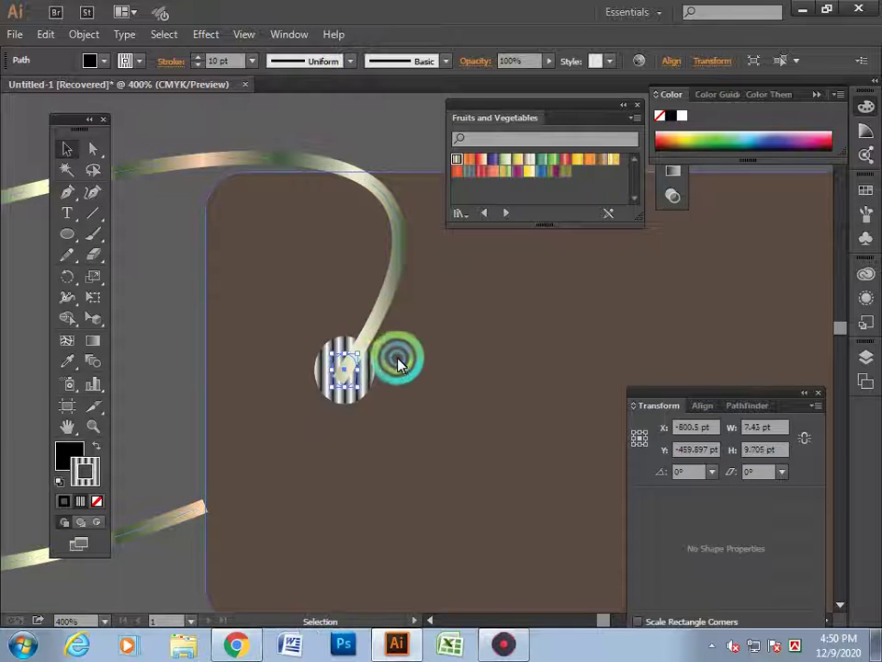
left_click(181, 341)
scroll(404, 376, "up", 1)
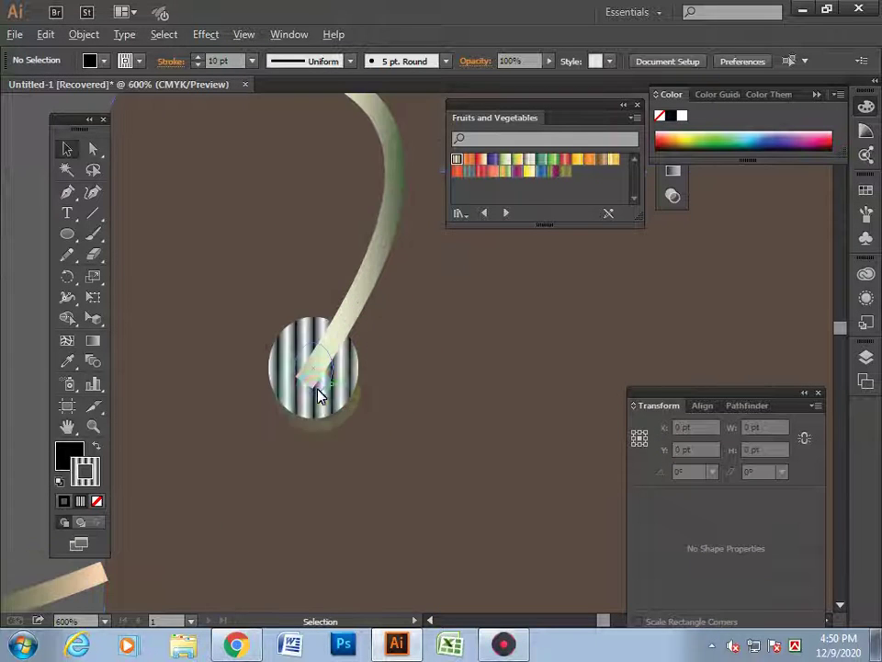
left_click(317, 395)
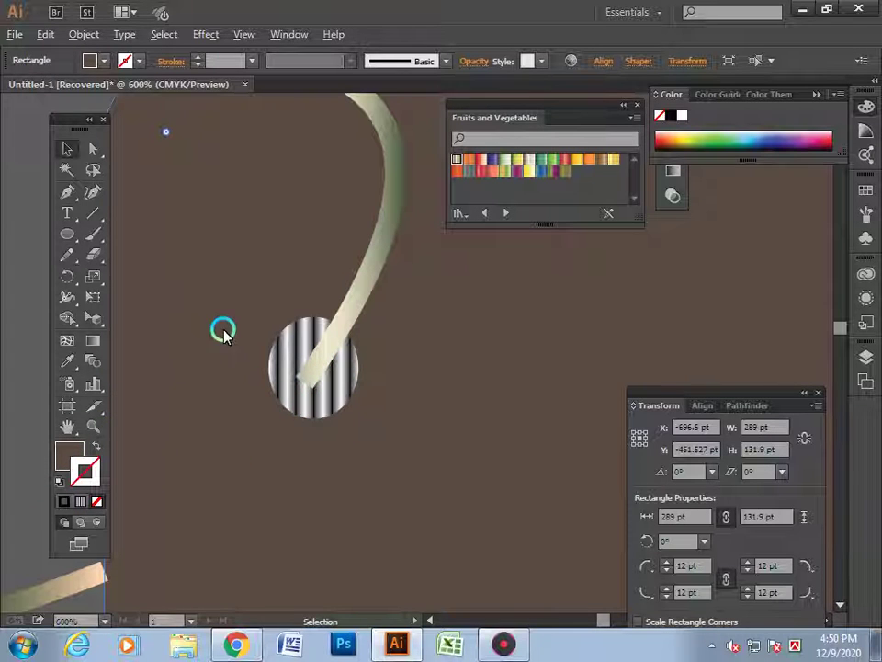
scroll(223, 332, "down", 2)
left_click(290, 593)
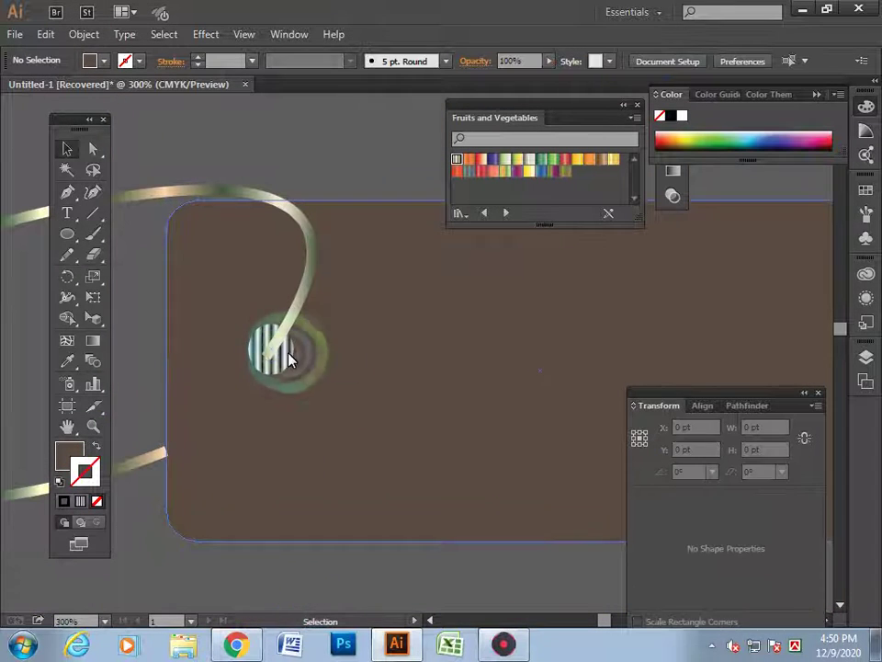
Nudge the striped eyelet up, thin its rim to 6 pt, and enlarge it to about 35 by 46 pt.
left_click_drag(287, 351, 302, 312)
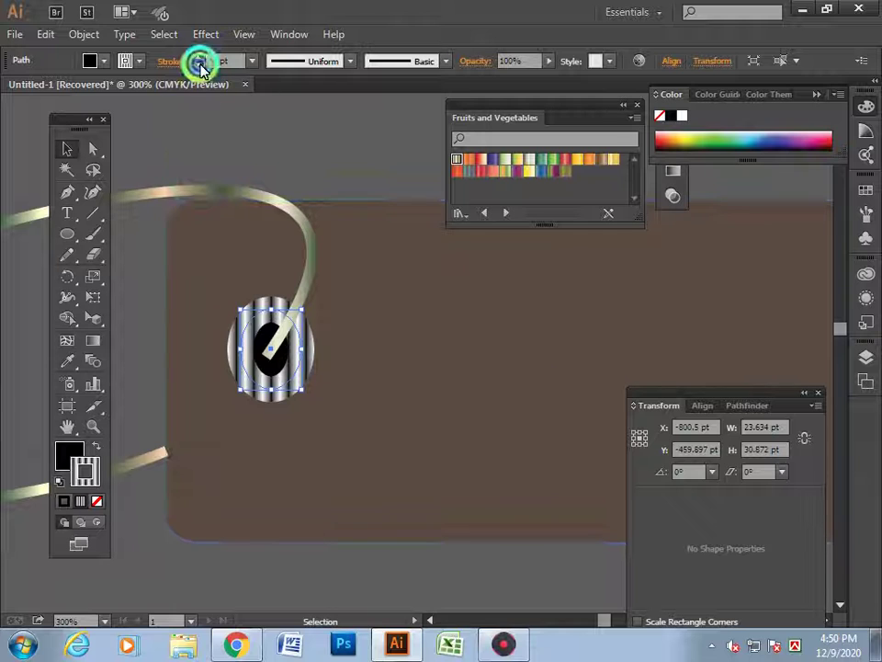
left_click(201, 65)
left_click(201, 65)
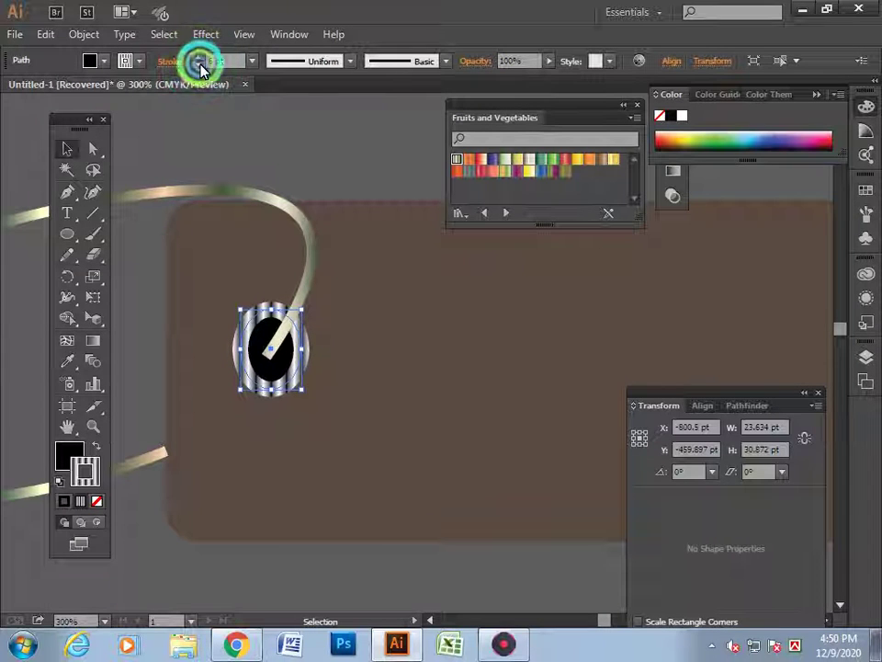
left_click(338, 132)
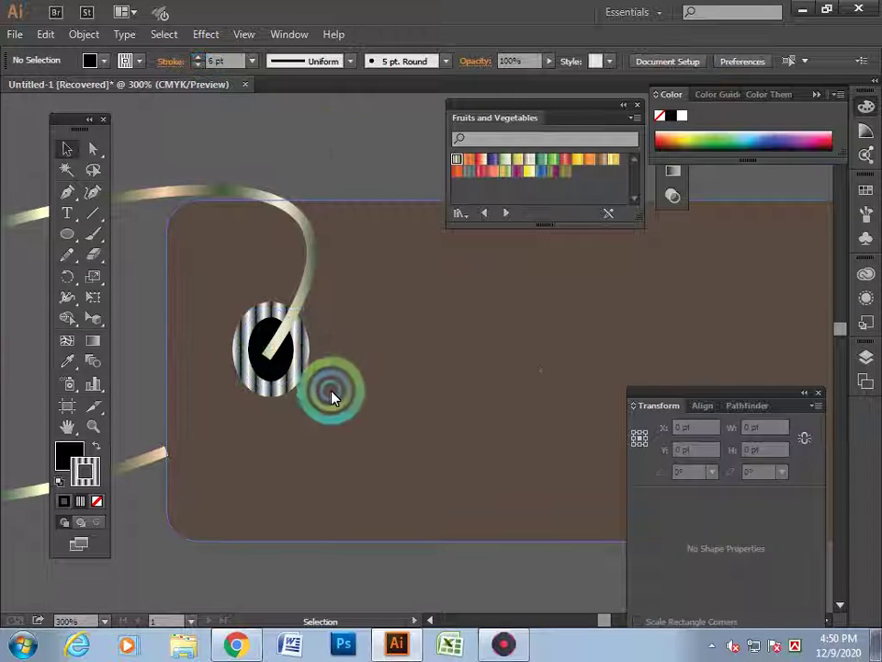
left_click(290, 372)
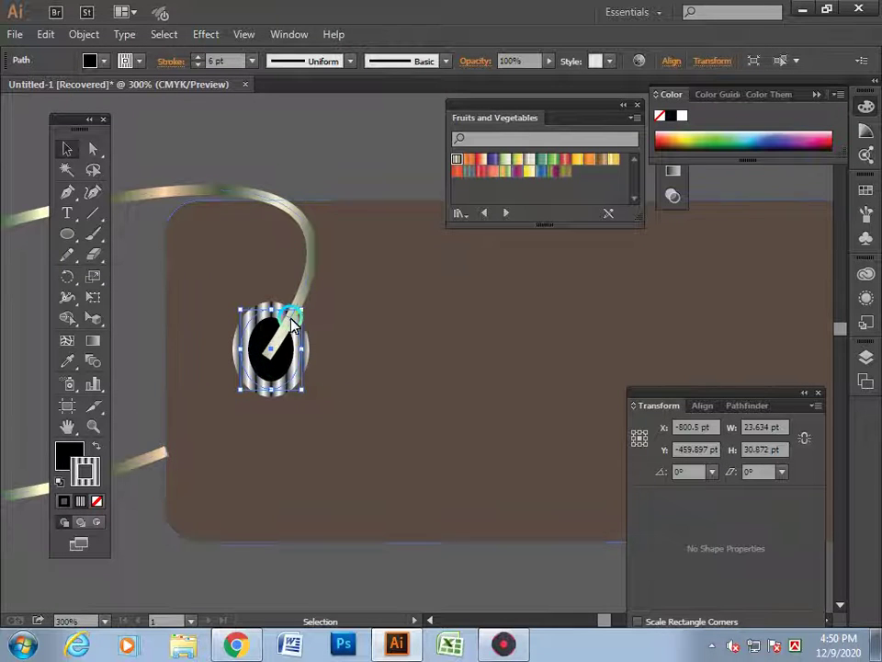
left_click_drag(302, 308, 319, 291)
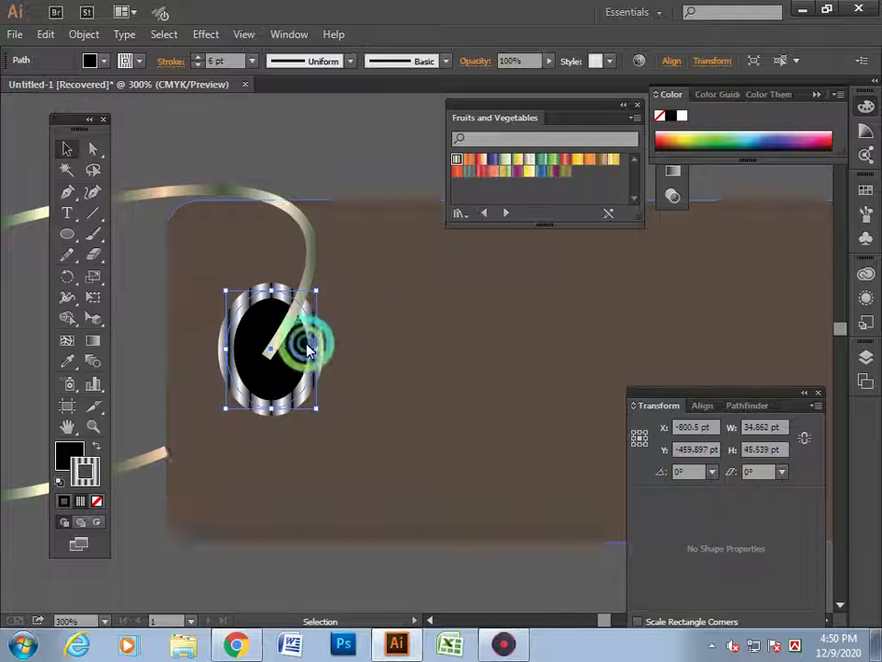
left_click(321, 363)
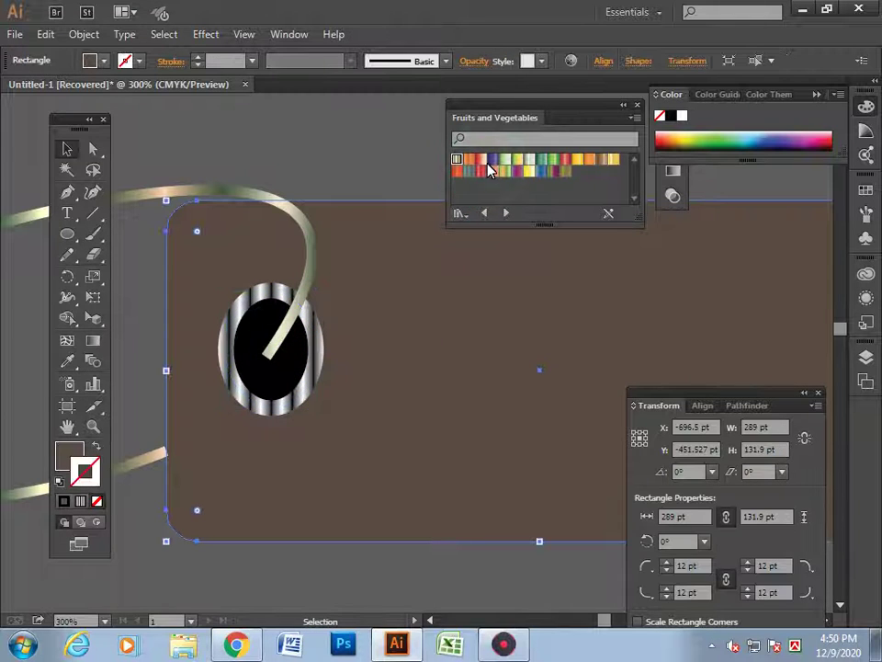
Edge the brown tag rectangle with a pale Fruits and Vegetables pattern stroke.
left_click(481, 172)
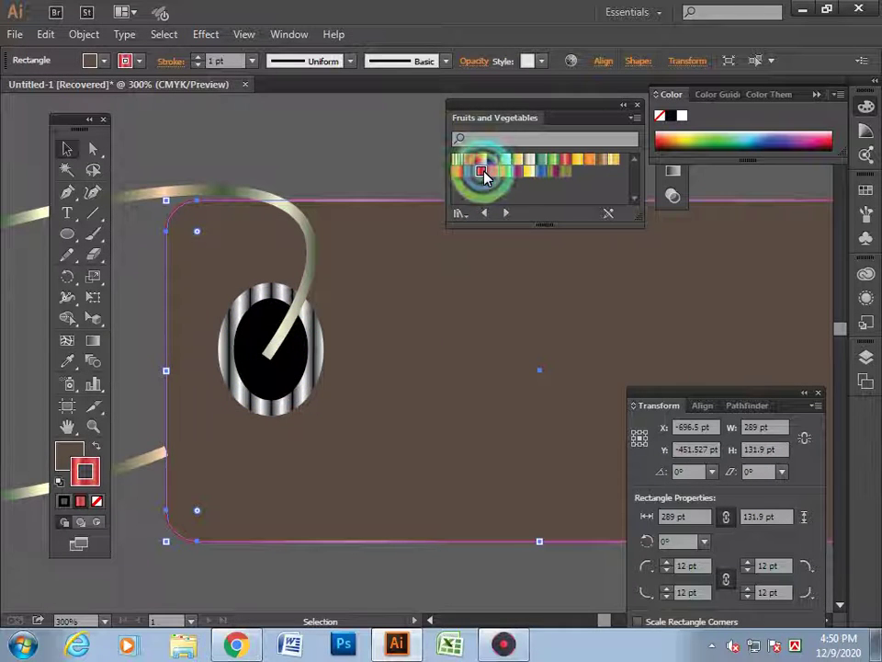
left_click(366, 180)
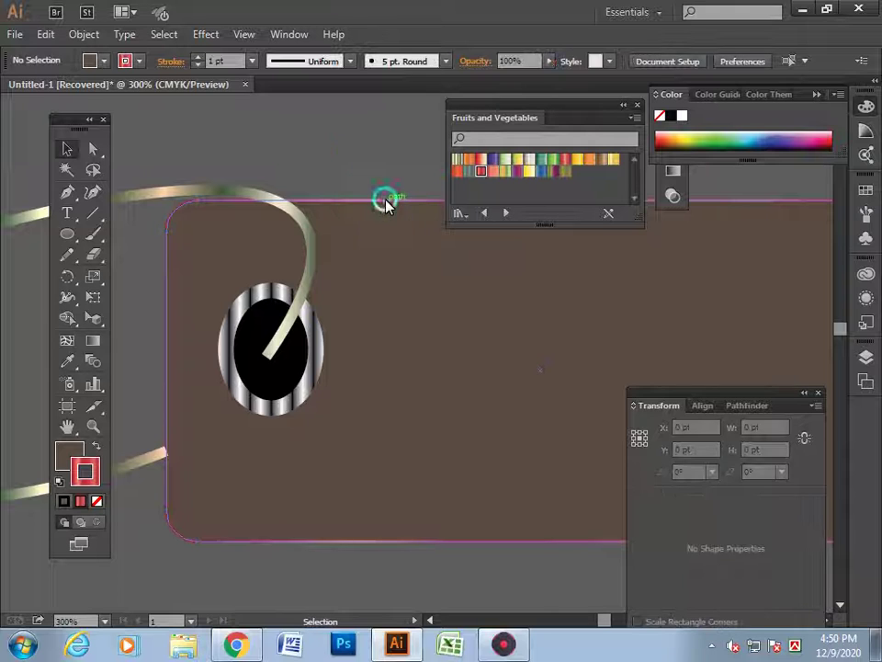
left_click(385, 202)
left_click(460, 160)
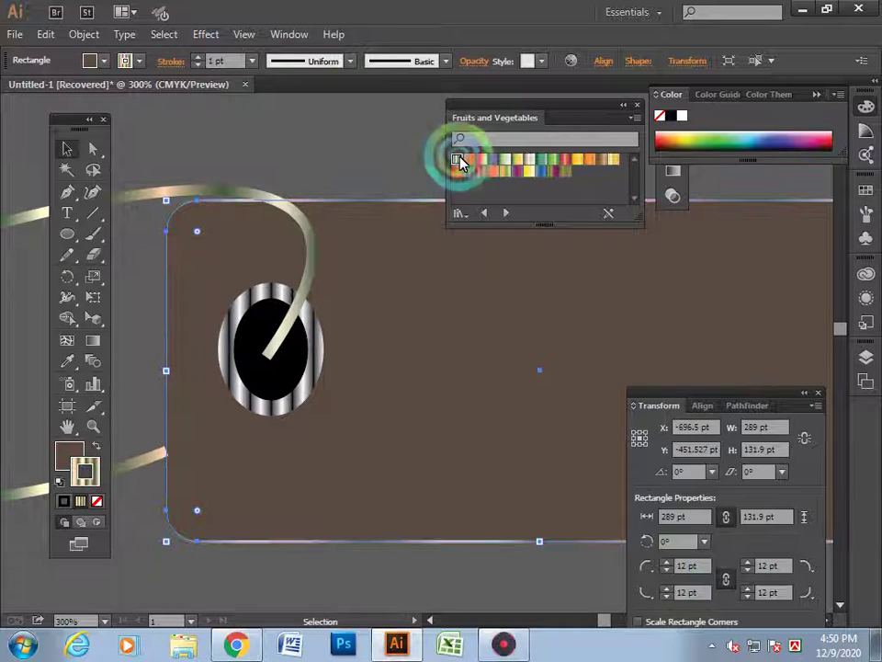
left_click(475, 559)
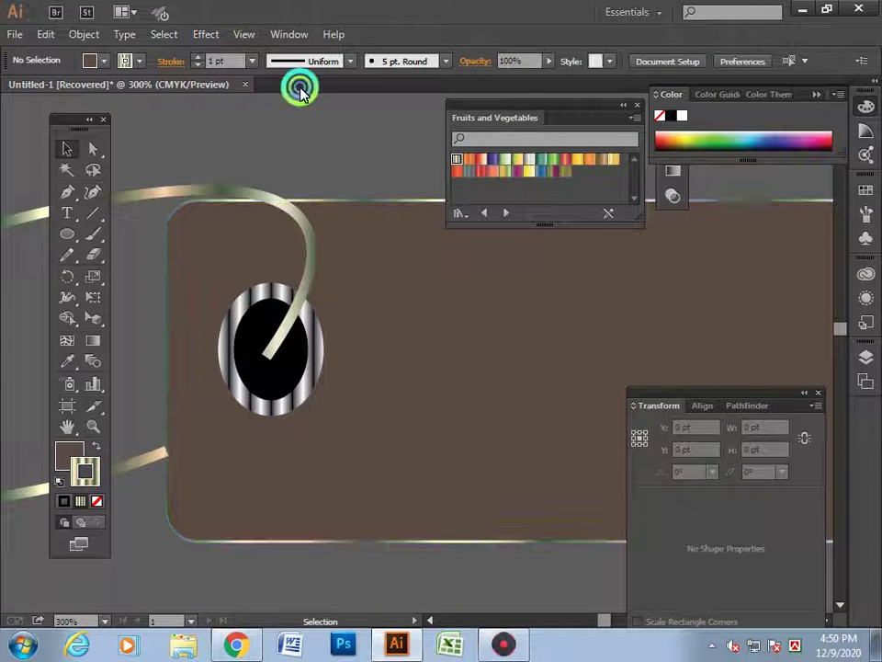
Give the eyelet oval's ring a brown-orange Color Combinations swatch.
left_click(308, 338)
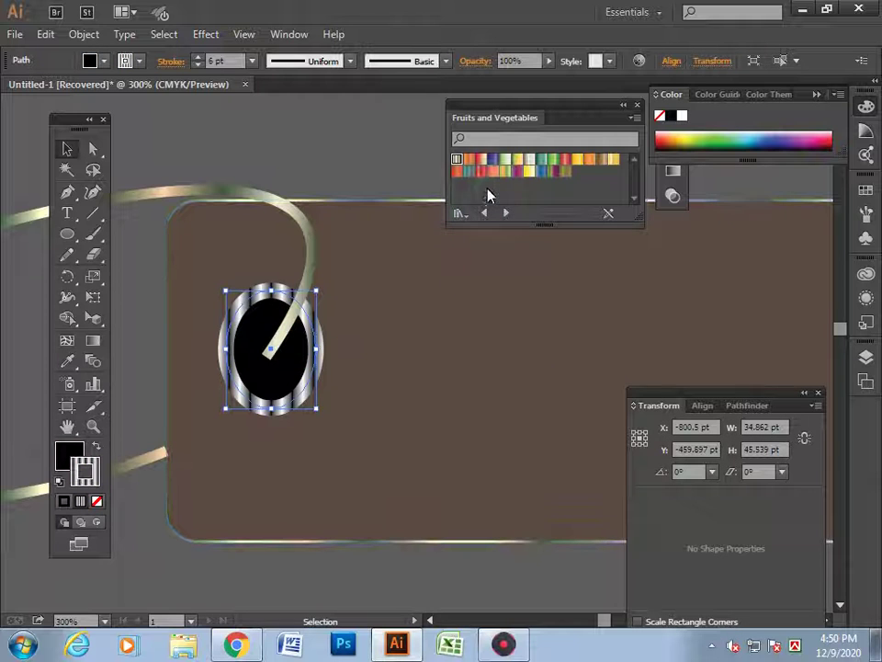
left_click(478, 171)
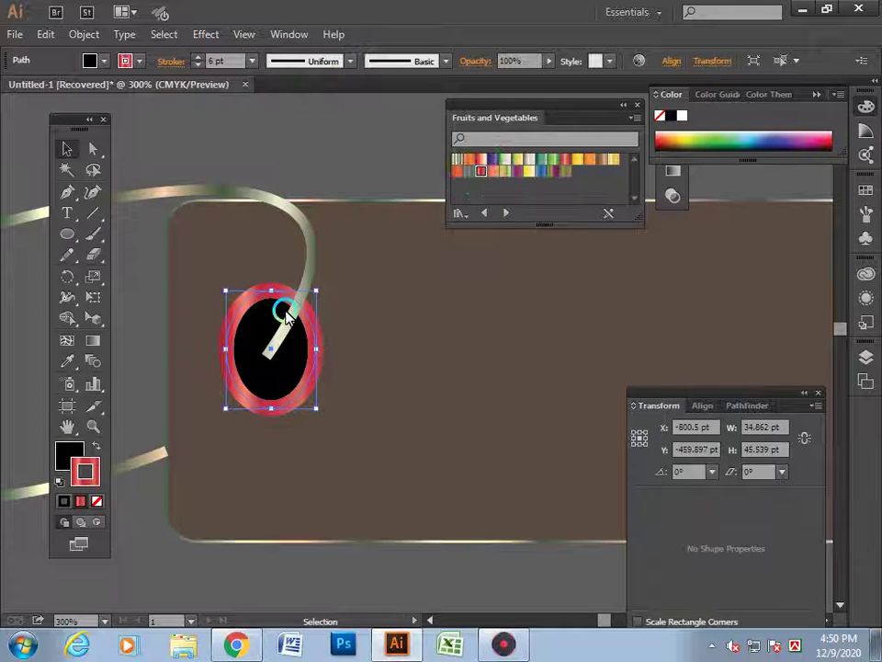
left_click(485, 217)
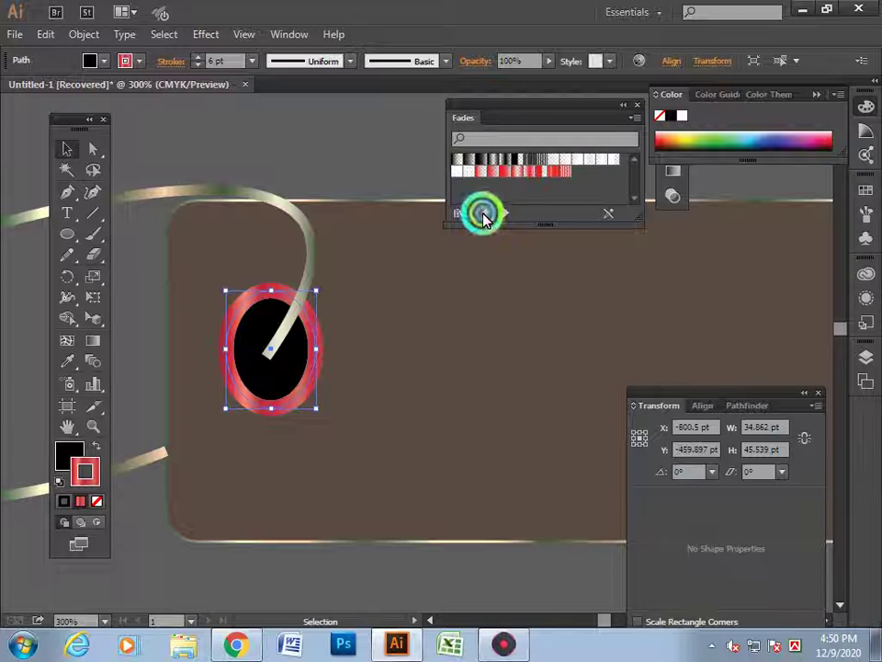
left_click(484, 216)
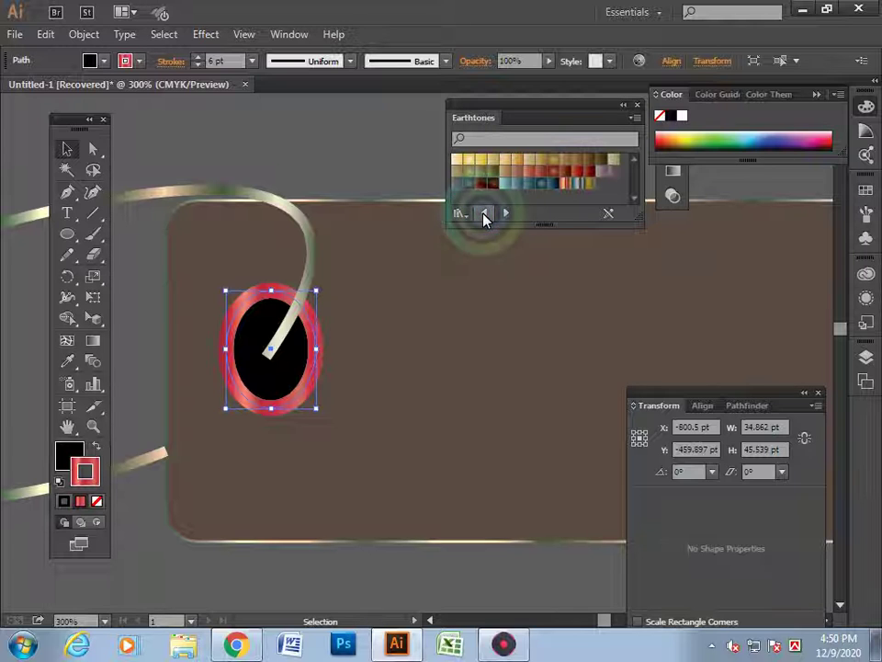
left_click(484, 216)
left_click(484, 216)
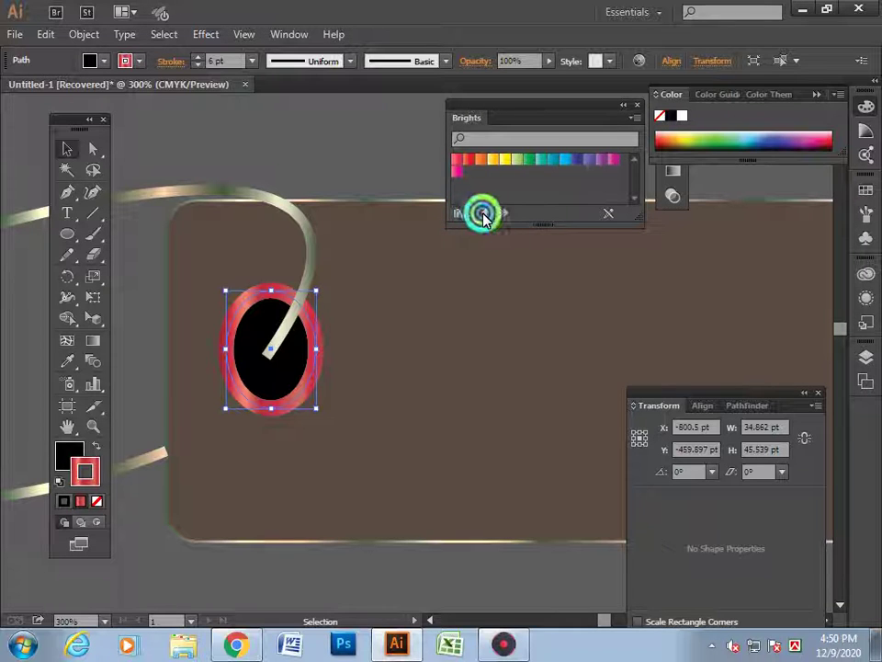
left_click(484, 216)
left_click(505, 216)
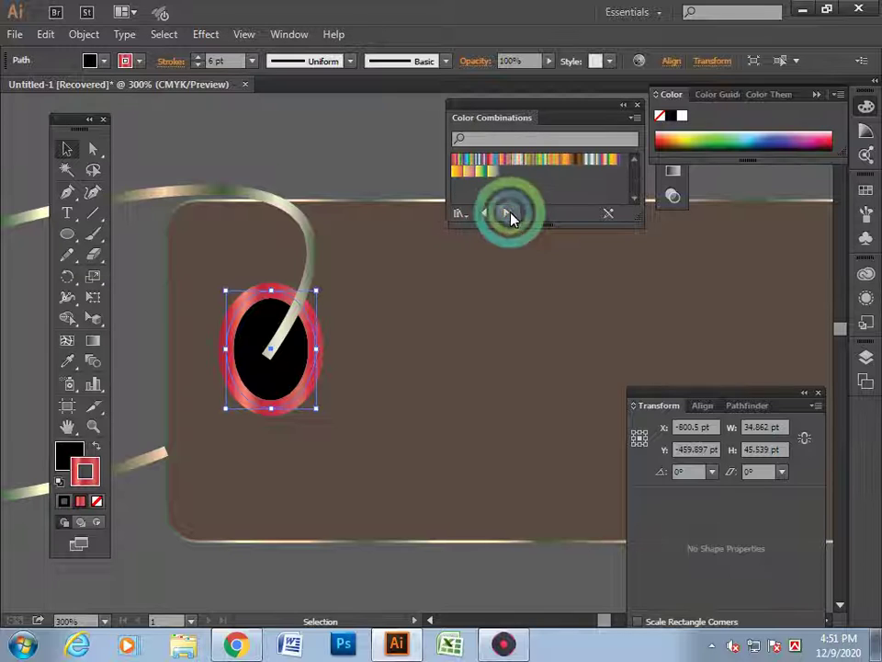
left_click(584, 162)
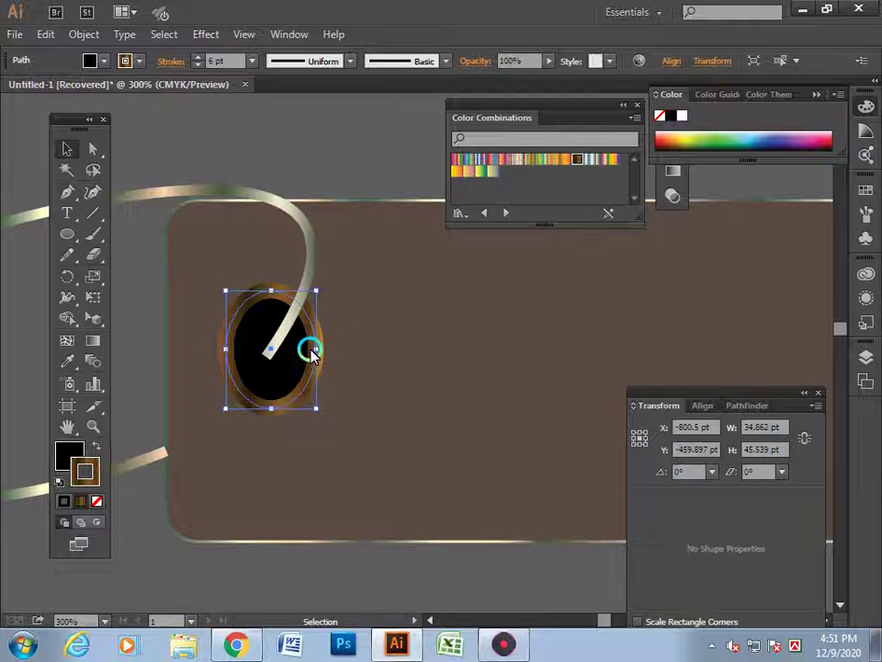
Shrink the eyelet oval to roughly 29 by 38 pt.
key("ctrl")
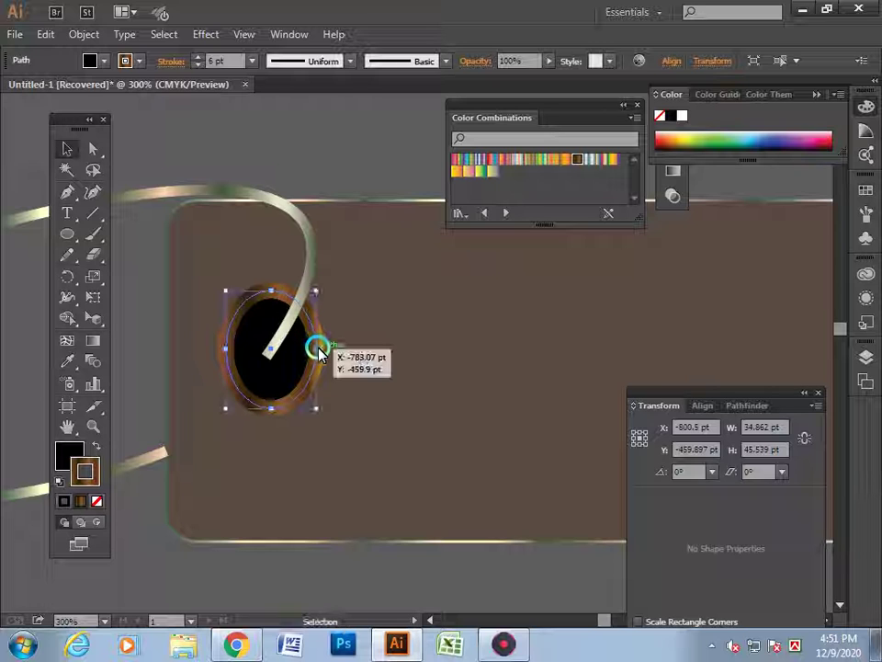
key("ctrl")
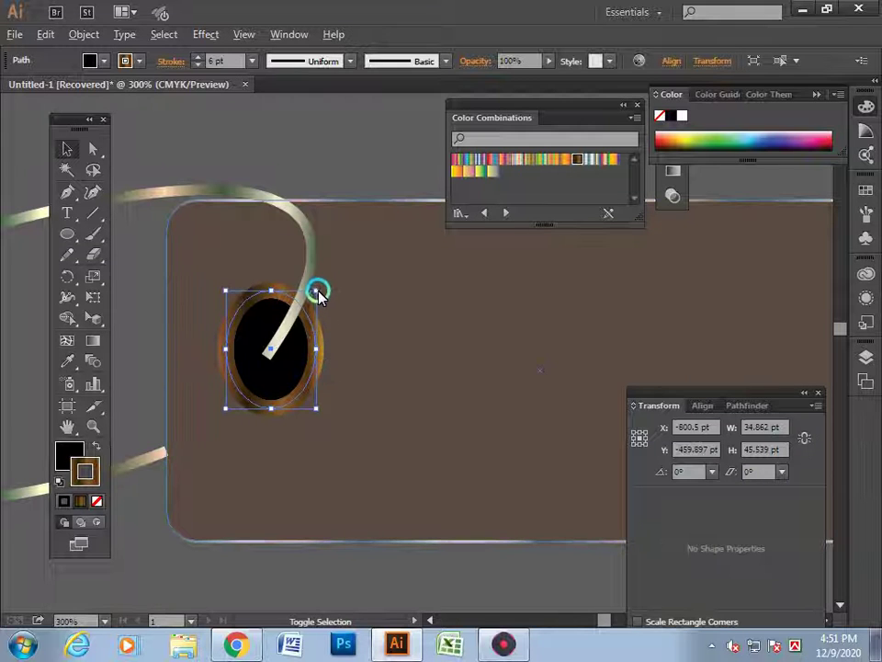
left_click_drag(317, 293, 309, 301)
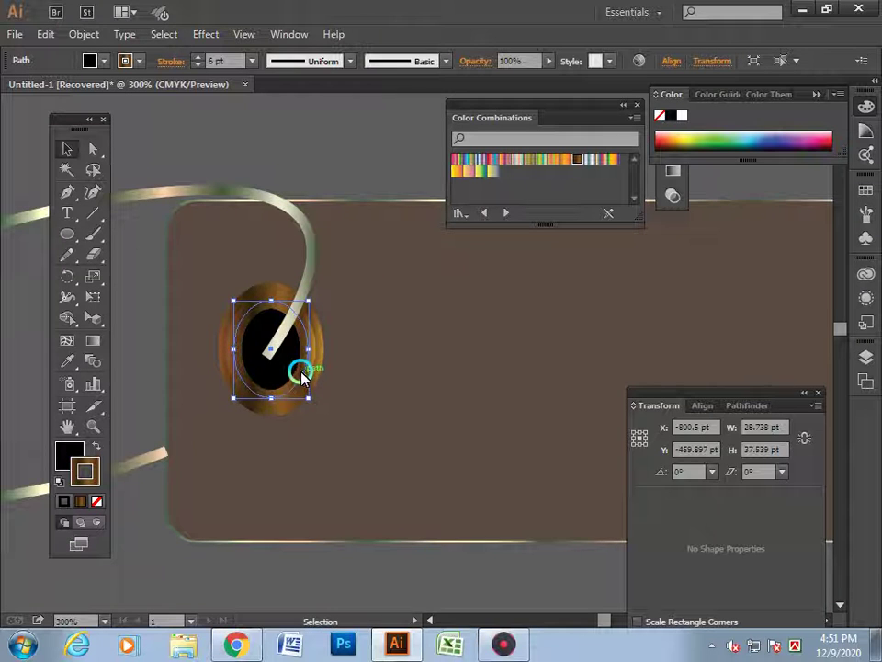
Apply a brown-gold gradient from the Gradient panel to the eyelet oval's stroke.
left_click(276, 35)
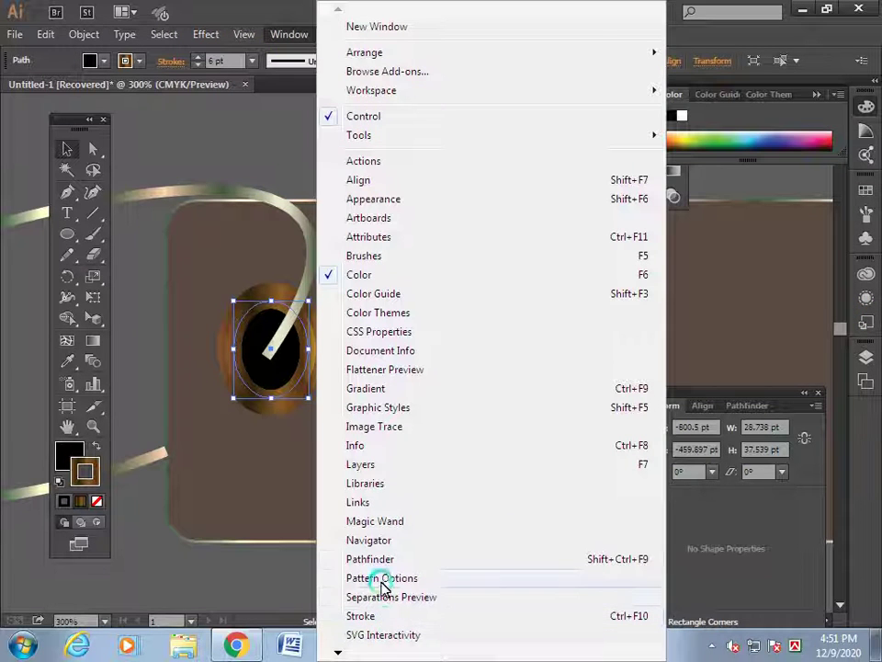
left_click(380, 397)
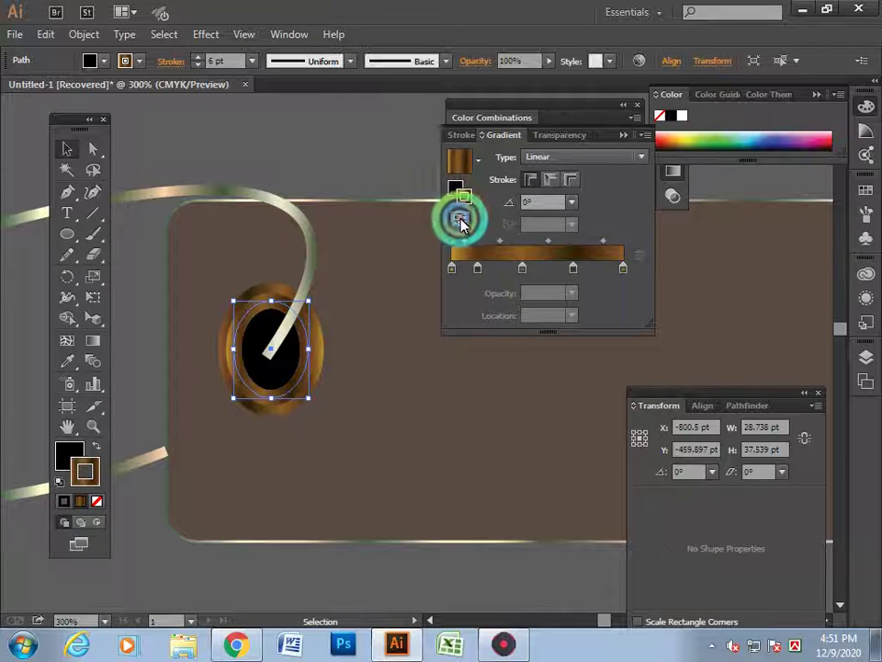
left_click_drag(460, 222, 260, 306)
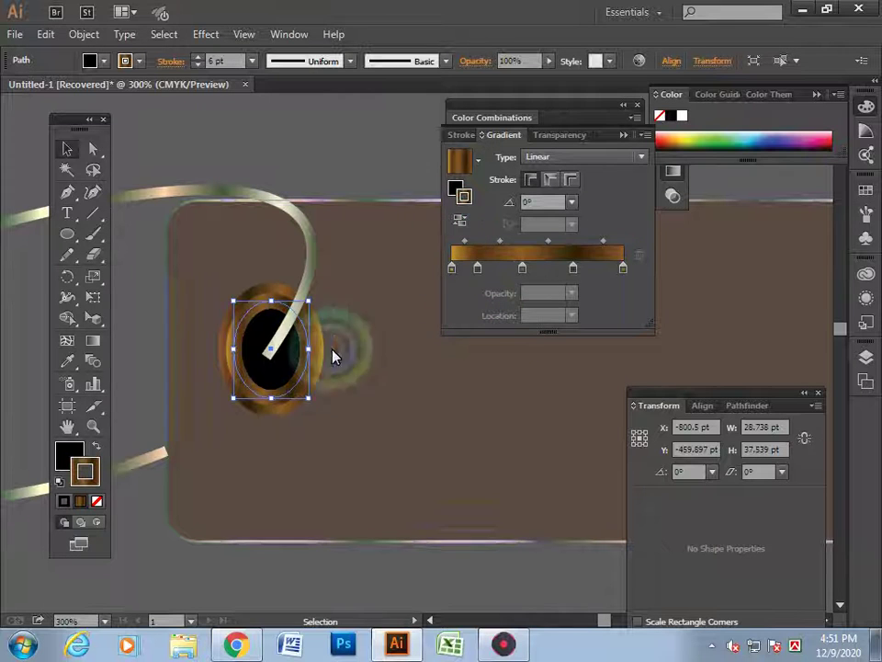
left_click(338, 177)
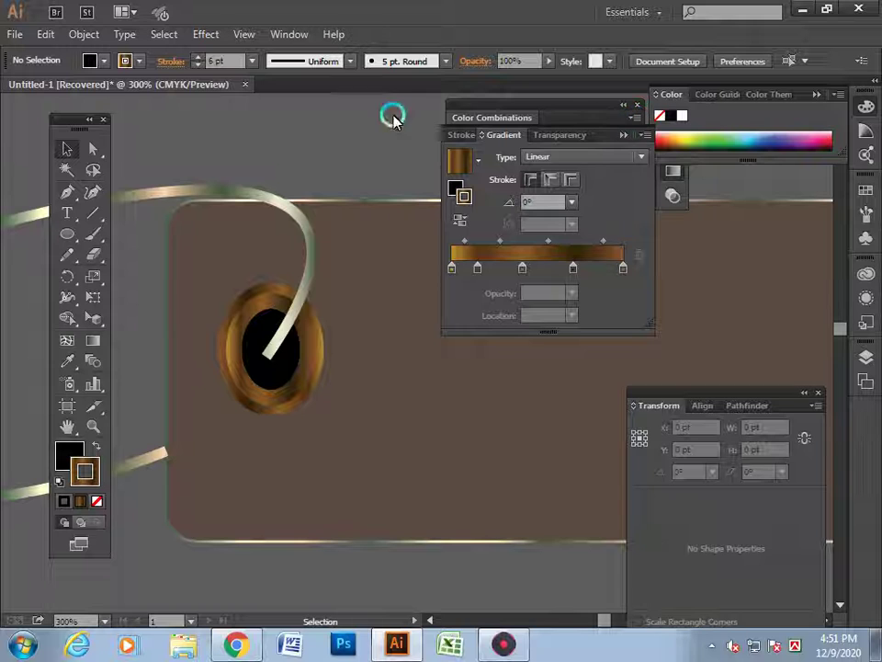
Zoom out and marquee-select the whole tag with its eyelet and string.
key("ctrl+1")
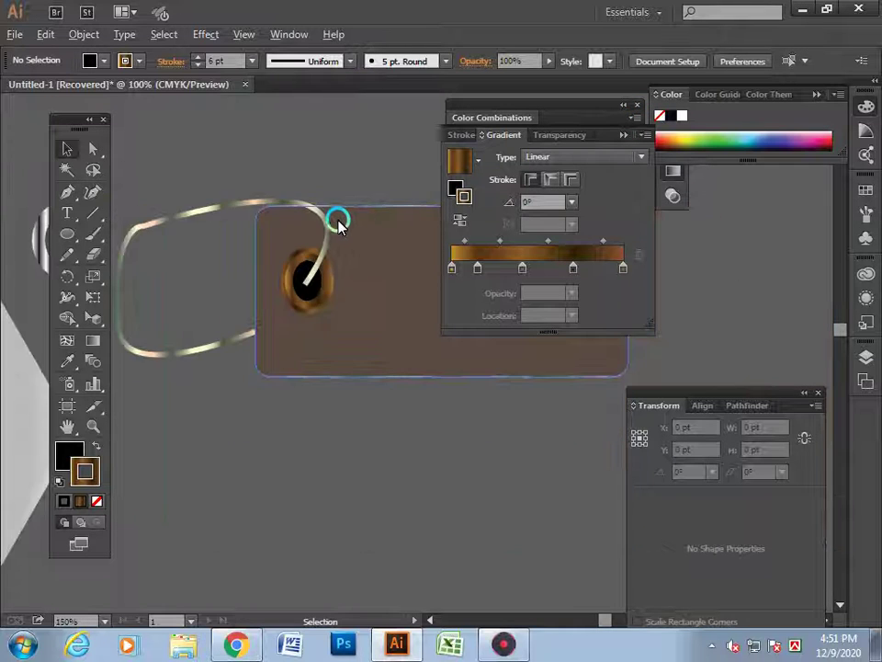
scroll(337, 223, "down", 1, "alt")
scroll(392, 386, "up", 3)
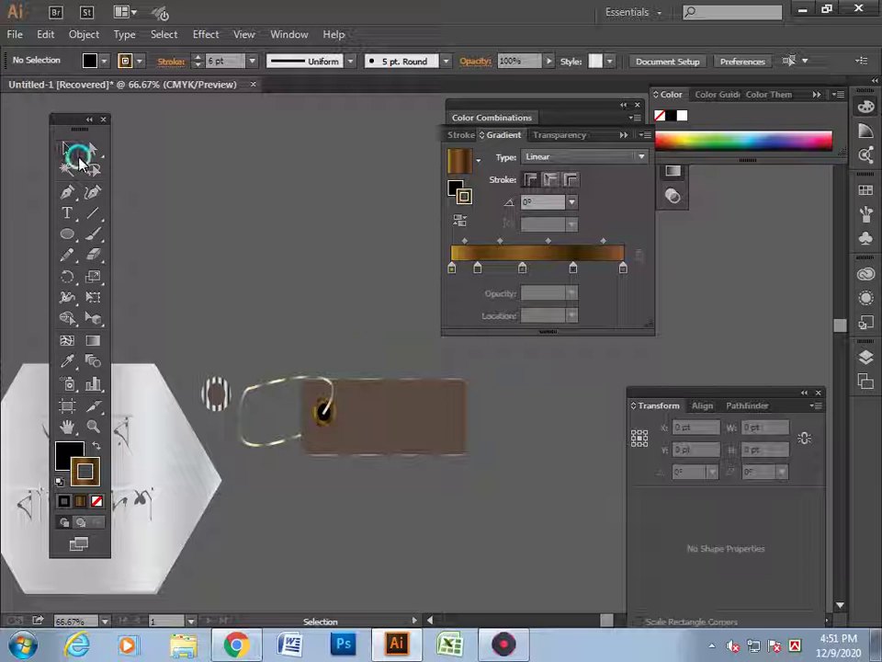
mouse_move(260, 394)
left_mouse_down()
mouse_move(419, 443)
mouse_move(525, 459)
left_mouse_up()
Group the tag pieces, duplicate the tag, and rotate one copy diagonally.
right_click(563, 429)
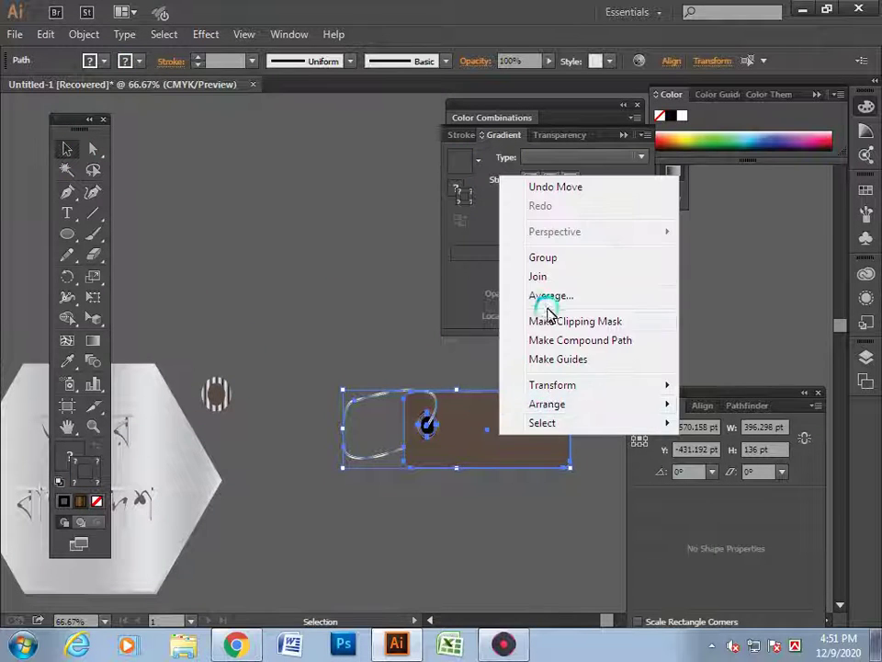
left_click(551, 263)
left_click(320, 355)
mouse_move(482, 445)
left_mouse_down()
mouse_move(296, 283)
mouse_move(334, 279)
mouse_move(377, 342)
mouse_move(306, 273)
left_mouse_up()
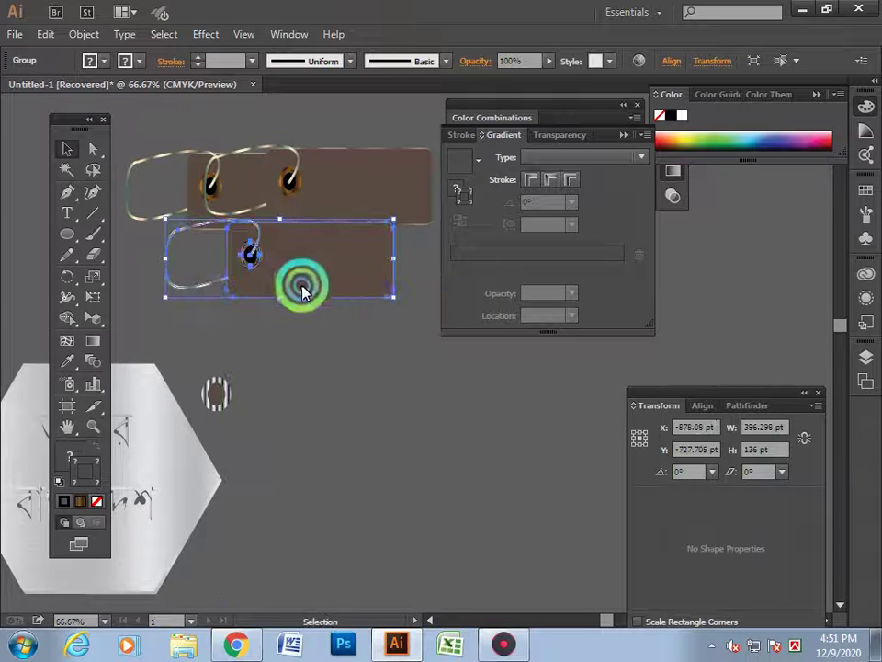
left_click(405, 221)
mouse_move(401, 217)
left_mouse_down()
mouse_move(350, 197)
mouse_move(400, 367)
left_mouse_up()
left_click(381, 443)
Select all the tags and move them onto the white artboard.
scroll(381, 443, "down", 1)
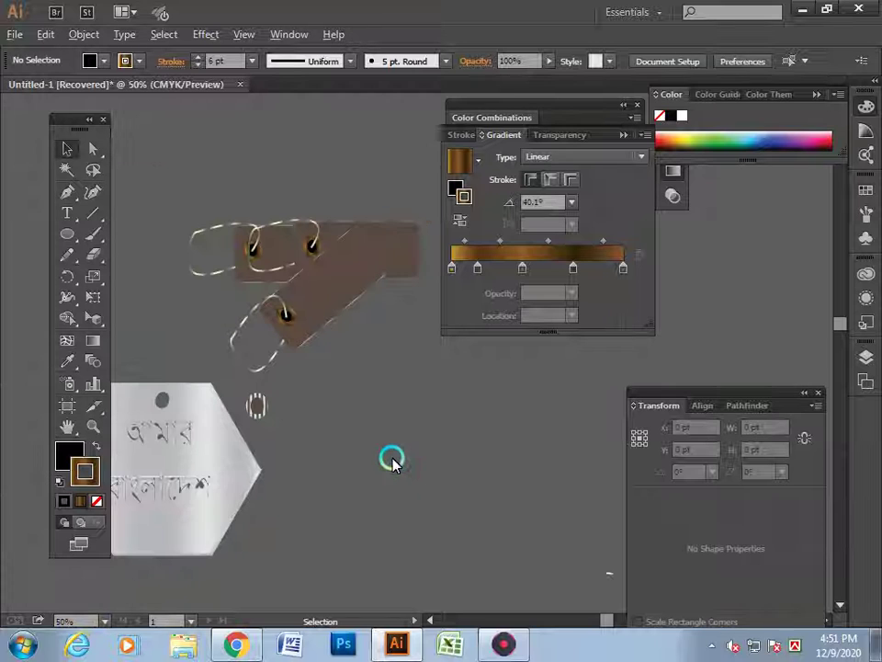
scroll(391, 458, "up", 1)
left_click_drag(250, 268, 369, 368)
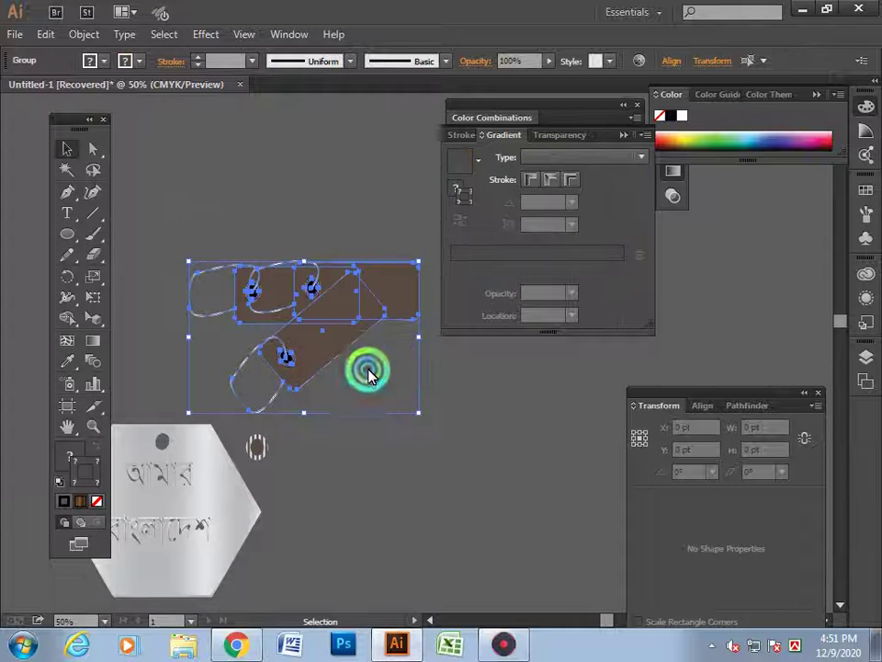
scroll(455, 395, "down", 1)
scroll(485, 405, "down", 2)
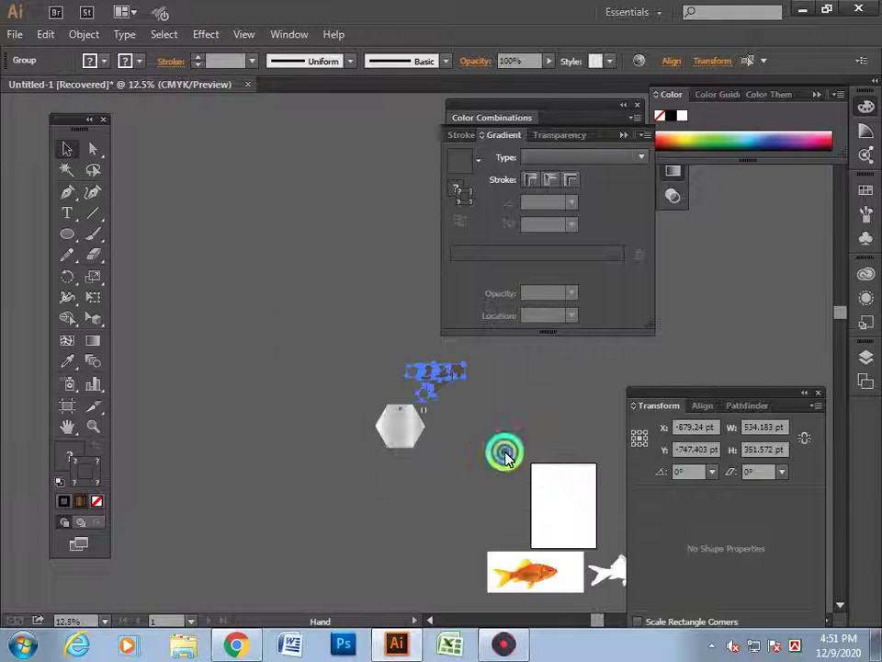
left_click_drag(504, 453, 250, 380)
mouse_move(197, 339)
left_mouse_down()
mouse_move(310, 469)
mouse_move(321, 465)
left_mouse_up()
Drag the lower and upper horizontal tags toward the page's top-left, then select the diagonal tag.
left_click(384, 456)
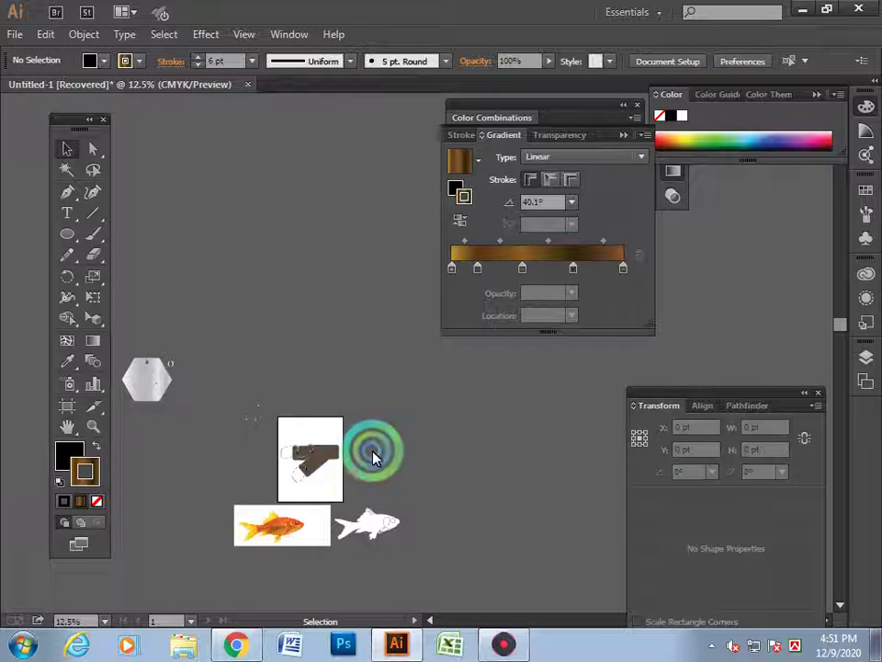
scroll(290, 434, "up", 3)
scroll(318, 434, "up", 2)
scroll(496, 430, "down", 3)
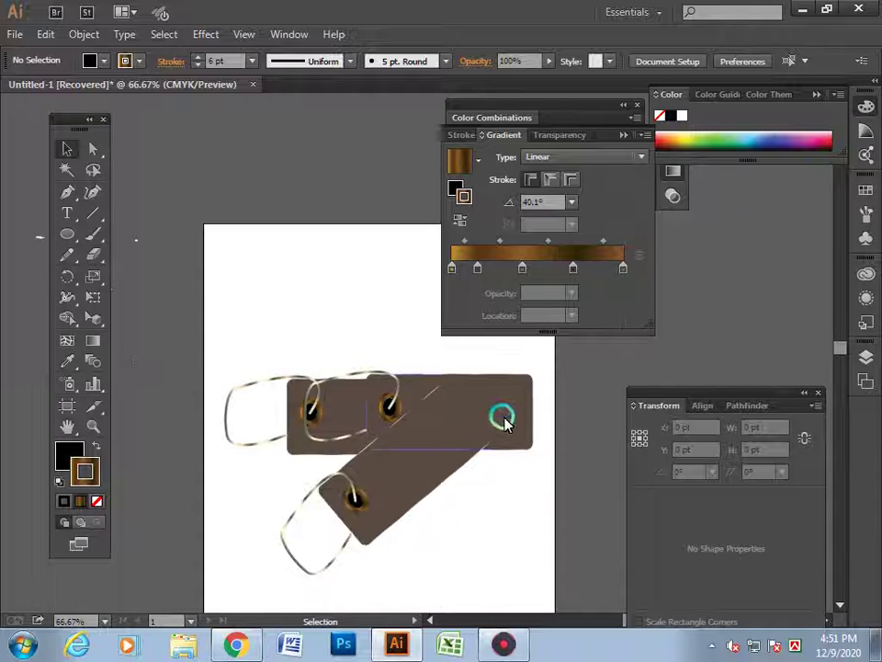
scroll(564, 491, "down", 1)
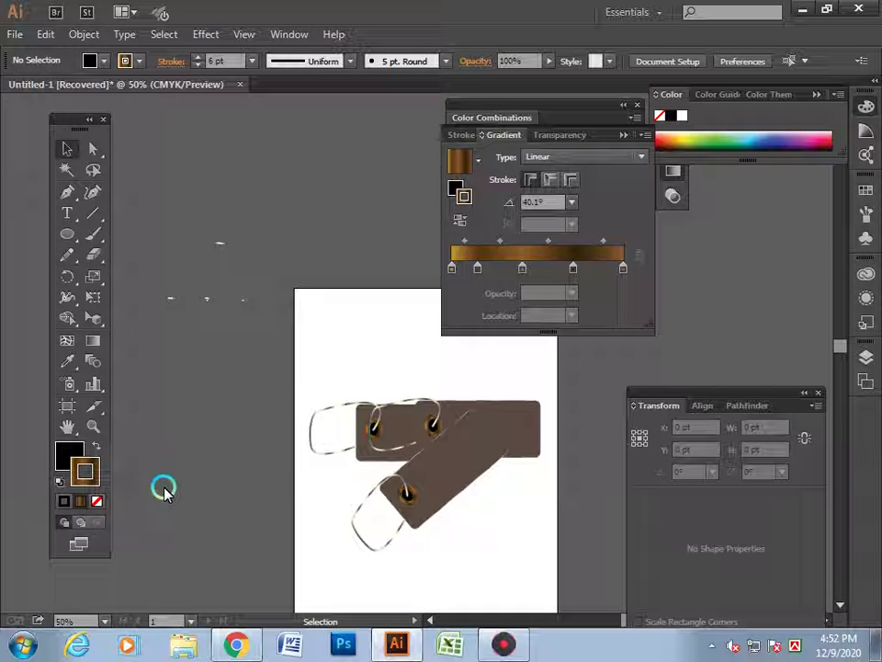
mouse_move(429, 522)
left_mouse_down()
mouse_move(400, 480)
mouse_move(432, 505)
mouse_move(526, 527)
left_mouse_up()
left_click(504, 472)
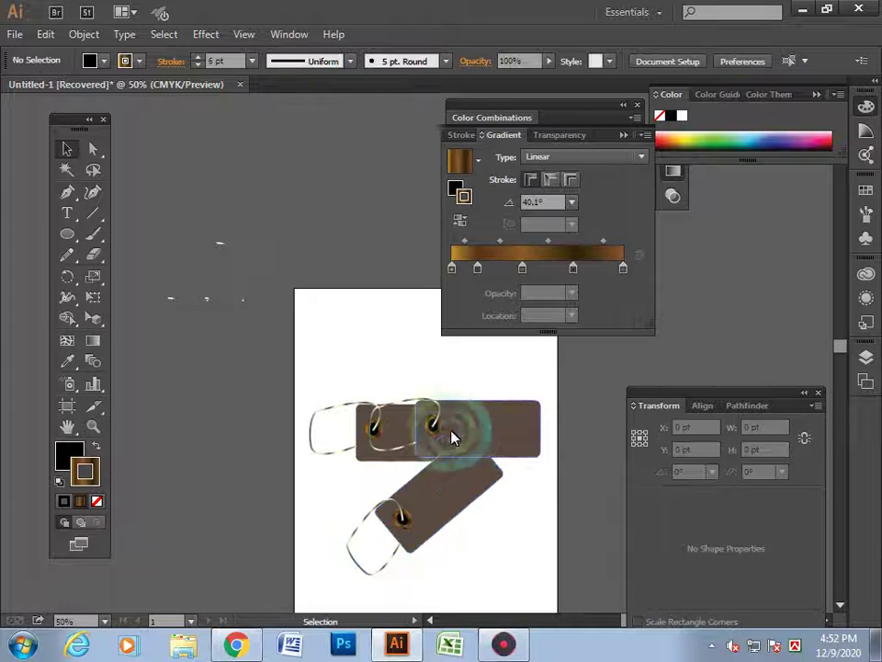
mouse_move(450, 438)
left_mouse_down()
mouse_move(352, 369)
mouse_move(305, 368)
left_mouse_up()
left_click_drag(446, 481, 471, 470)
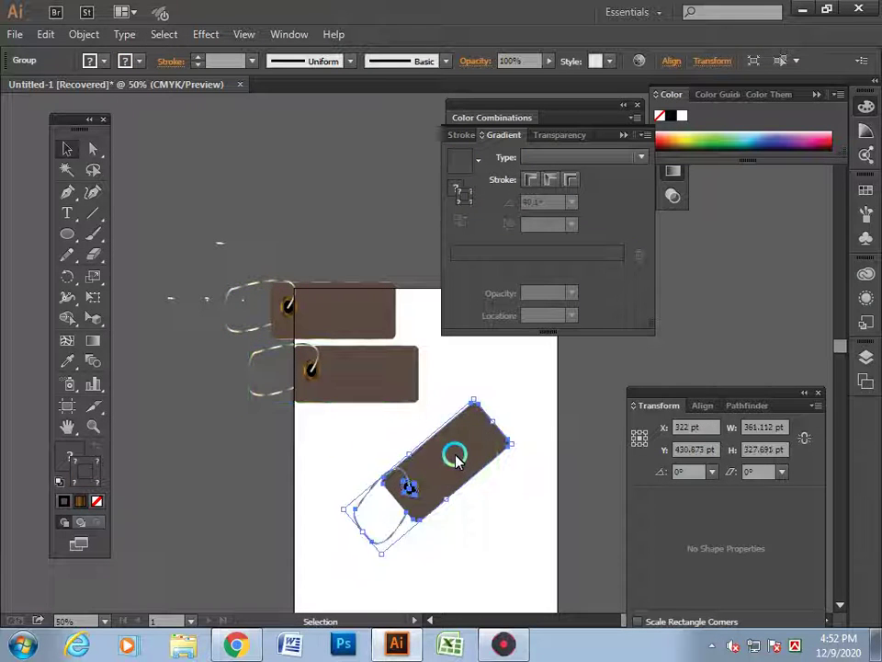
Select the diagonal tag group and show the Effect > Stylize options including Drop Shadow.
left_click(196, 41)
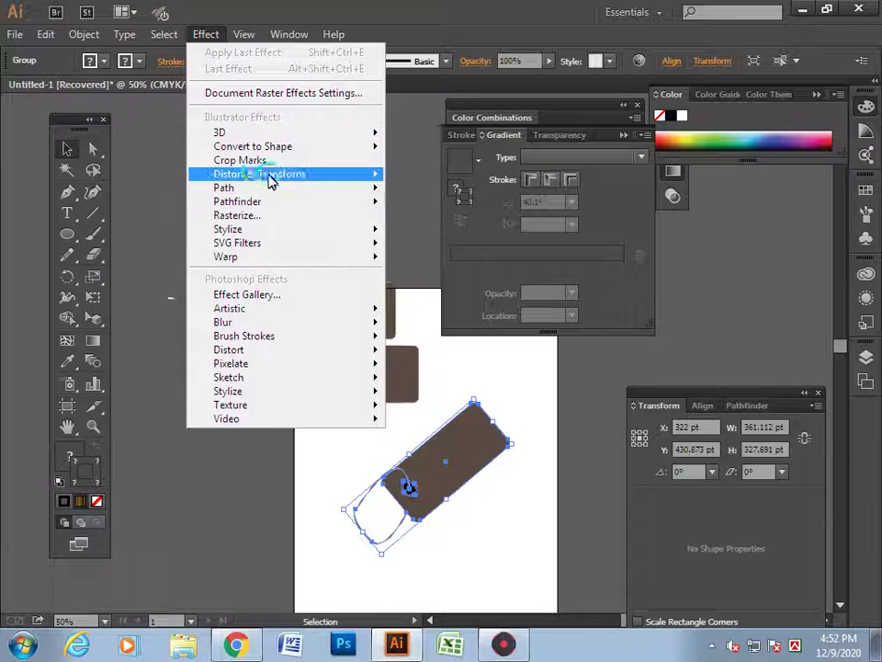
mouse_move(228, 229)
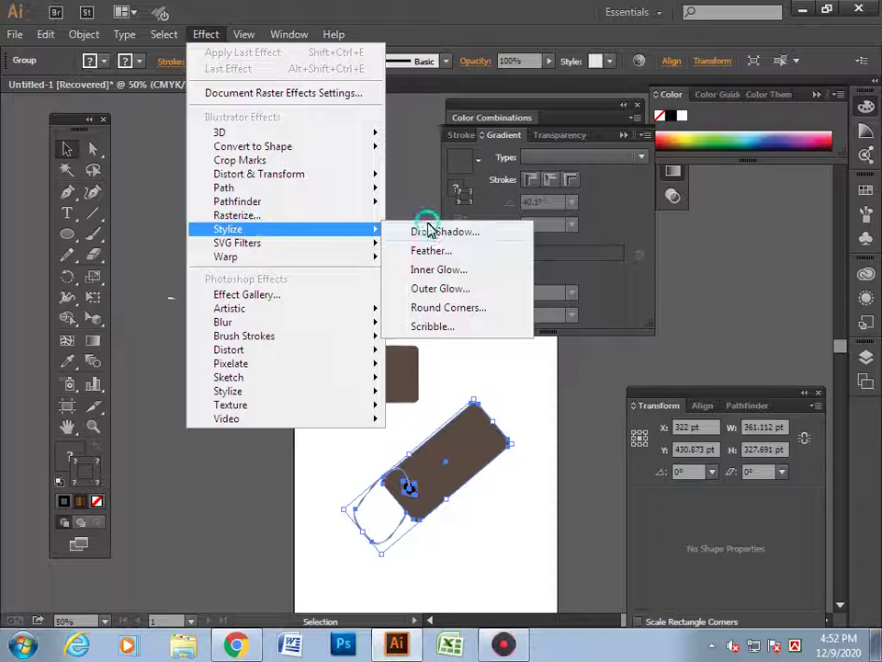
left_click(417, 162)
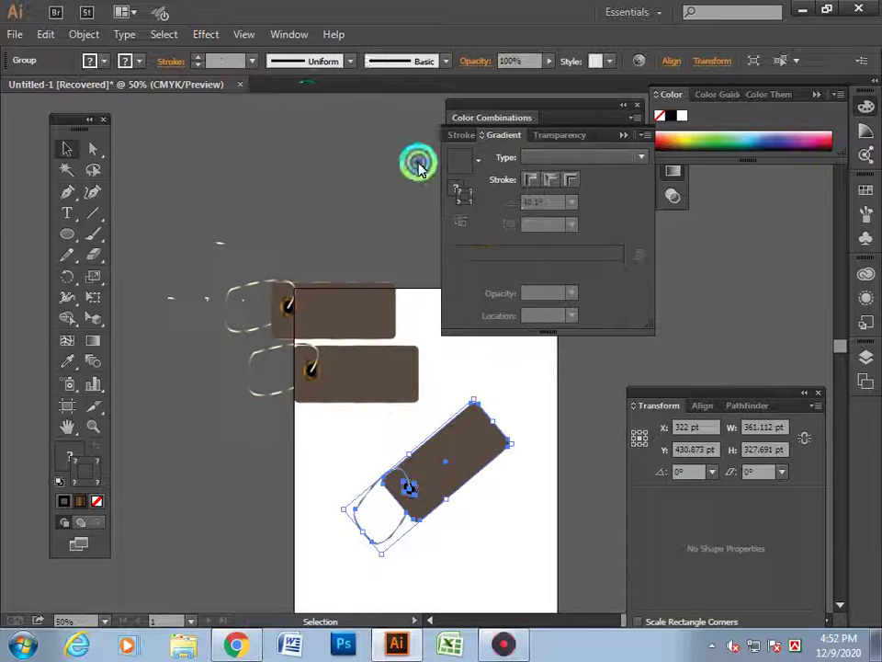
left_click(206, 35)
left_click(447, 450)
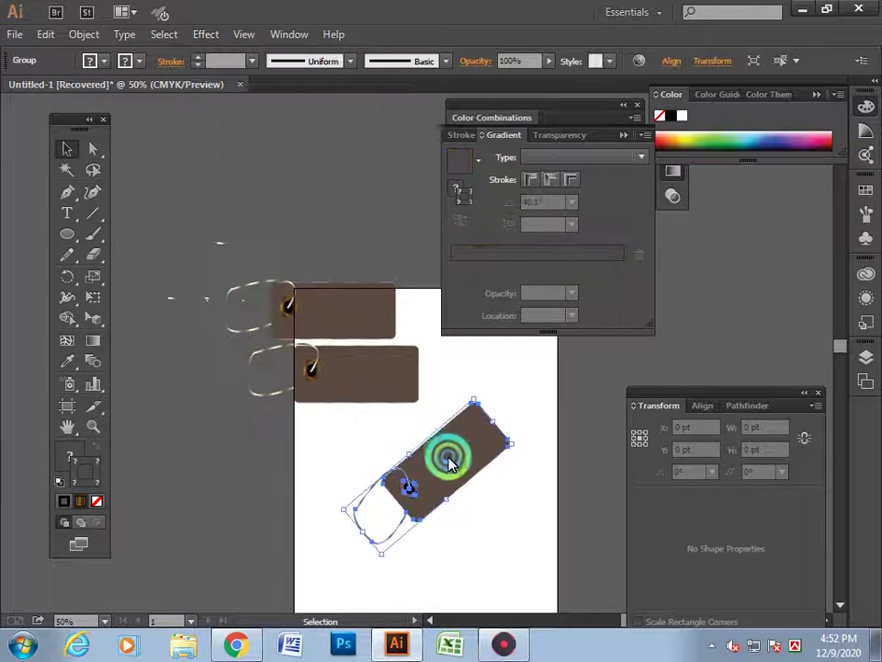
left_click(209, 38)
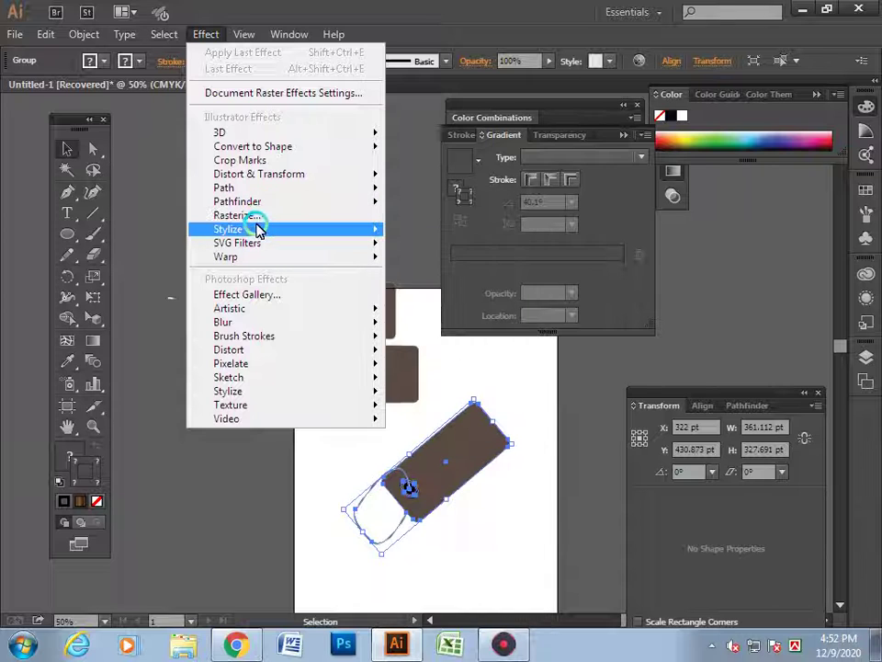
mouse_move(229, 228)
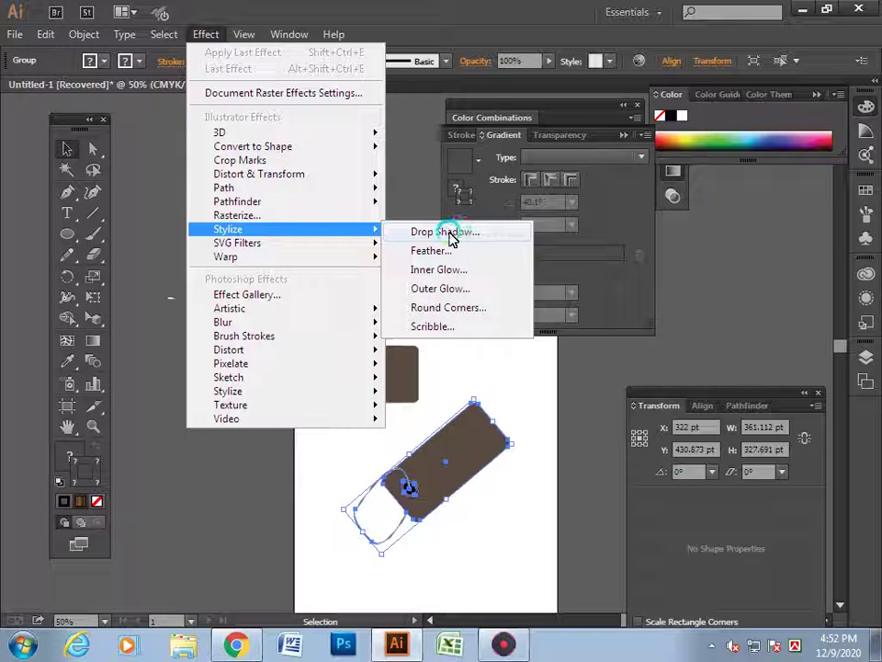
Add a Multiply drop shadow to the diagonal tag: 62% opacity, 7 pt offsets, 5 pt blur.
left_click(449, 232)
left_click_drag(435, 194, 187, 110)
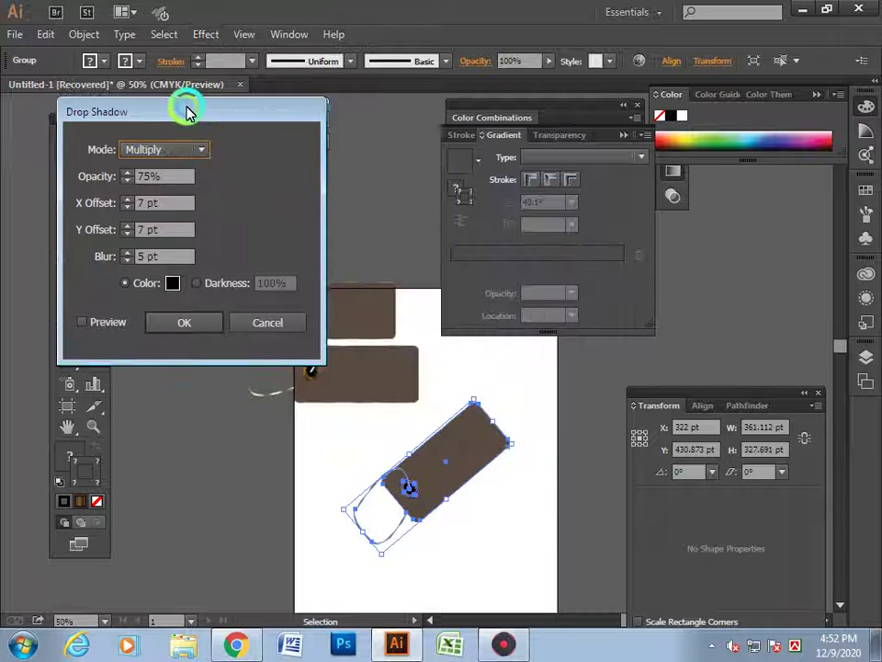
left_click(83, 321)
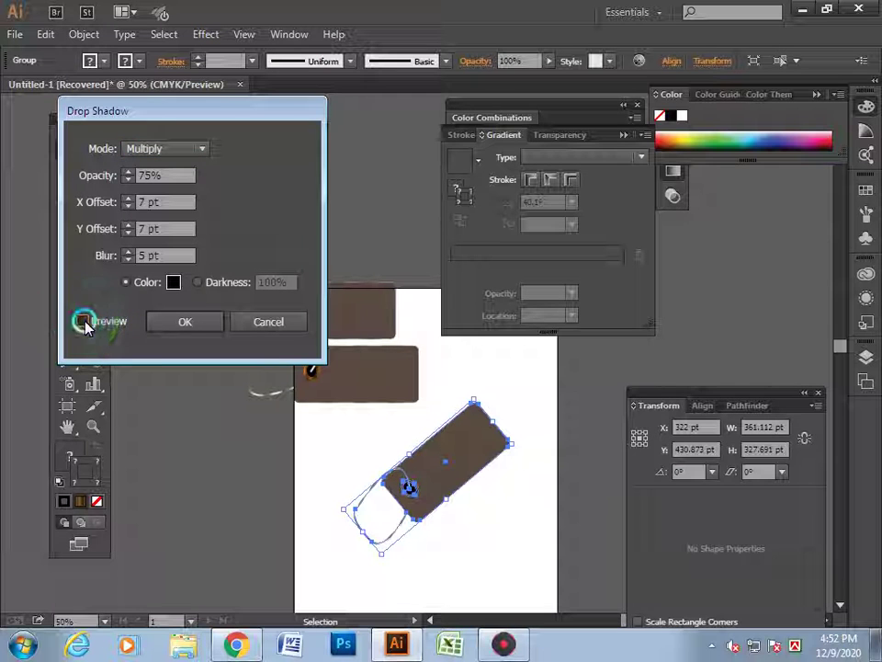
left_click(80, 187)
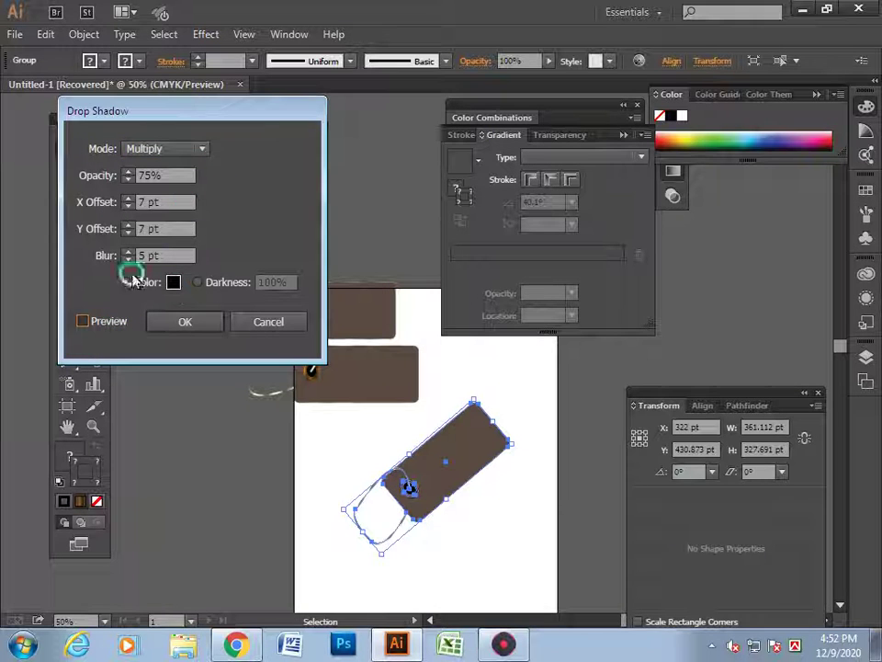
left_click(187, 322)
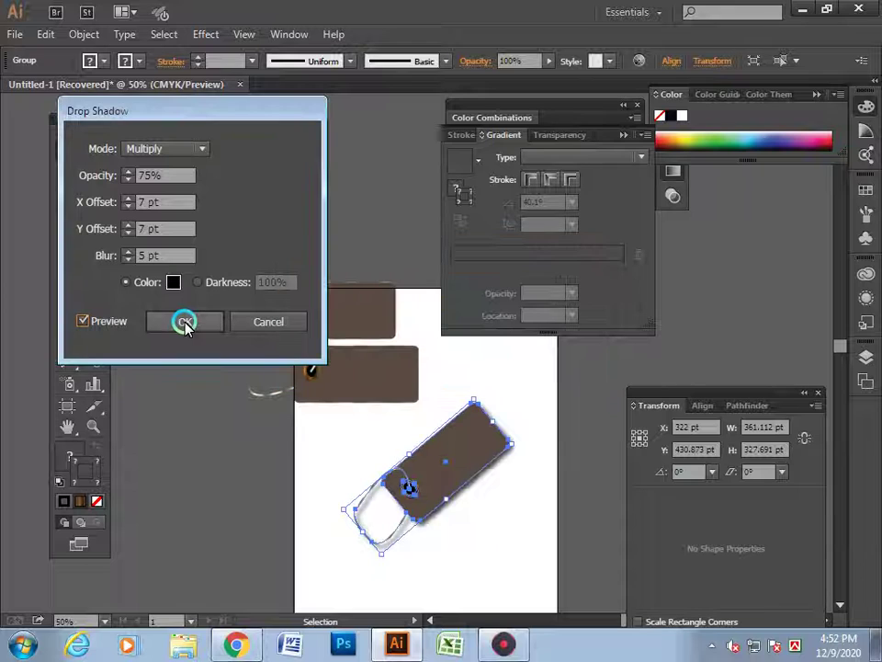
left_click(497, 461)
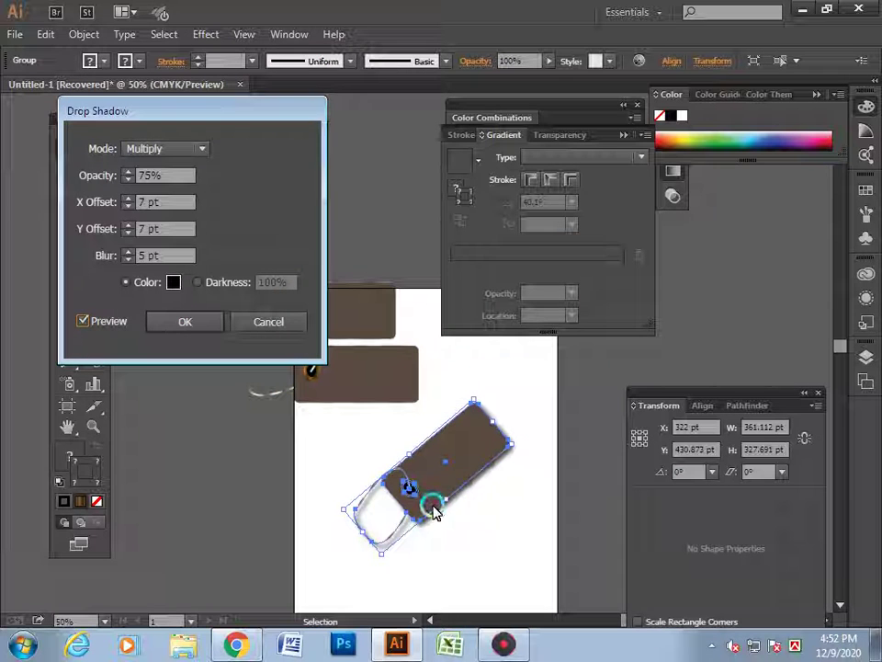
left_click(132, 184)
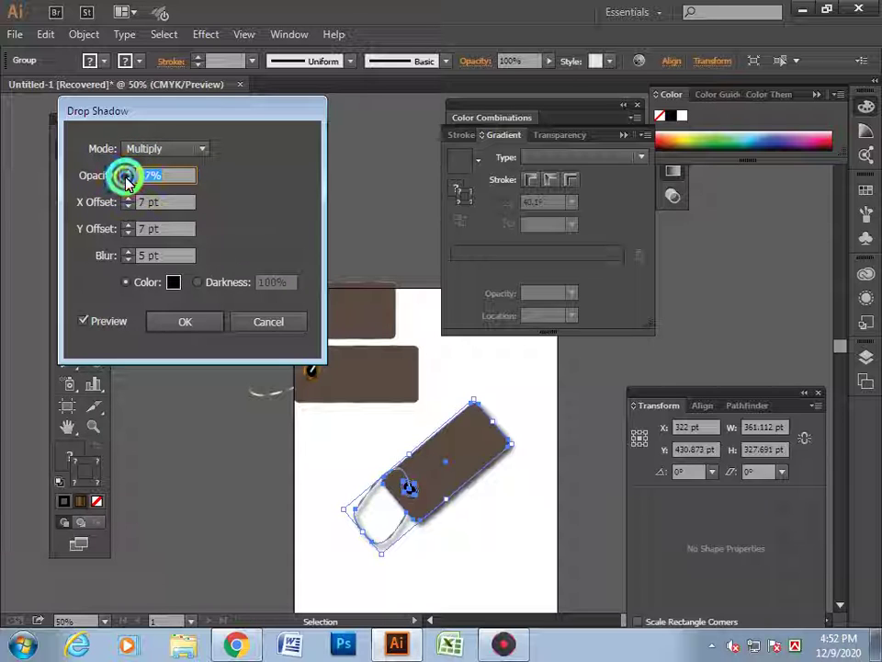
left_click(127, 179)
left_click(189, 323)
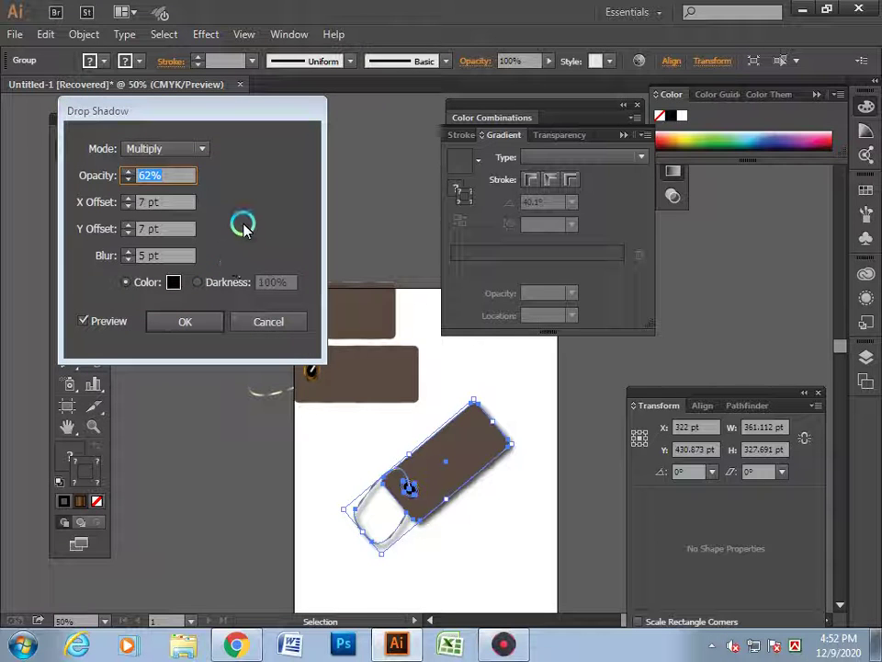
key("Return")
left_click(228, 428)
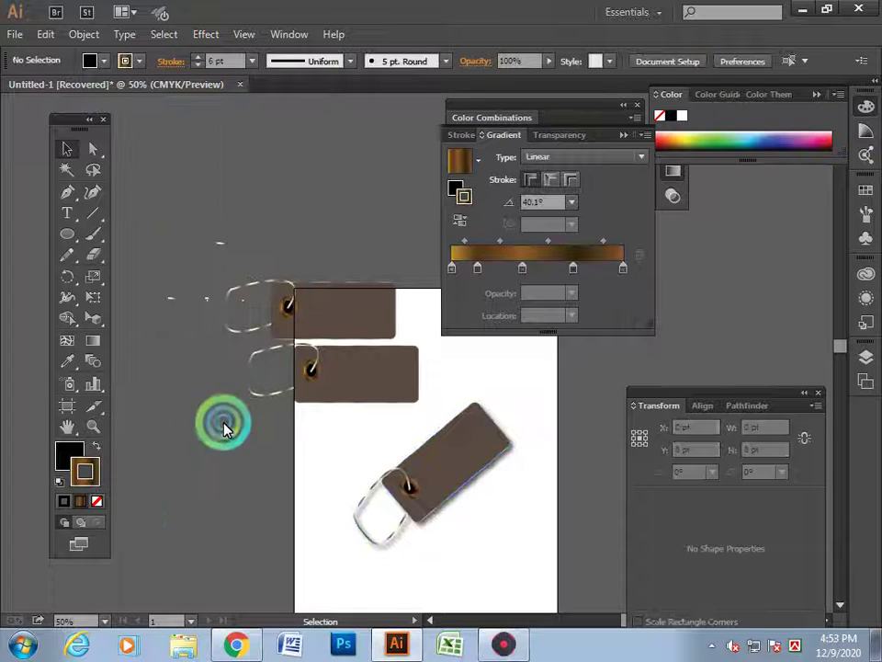
left_click(610, 596)
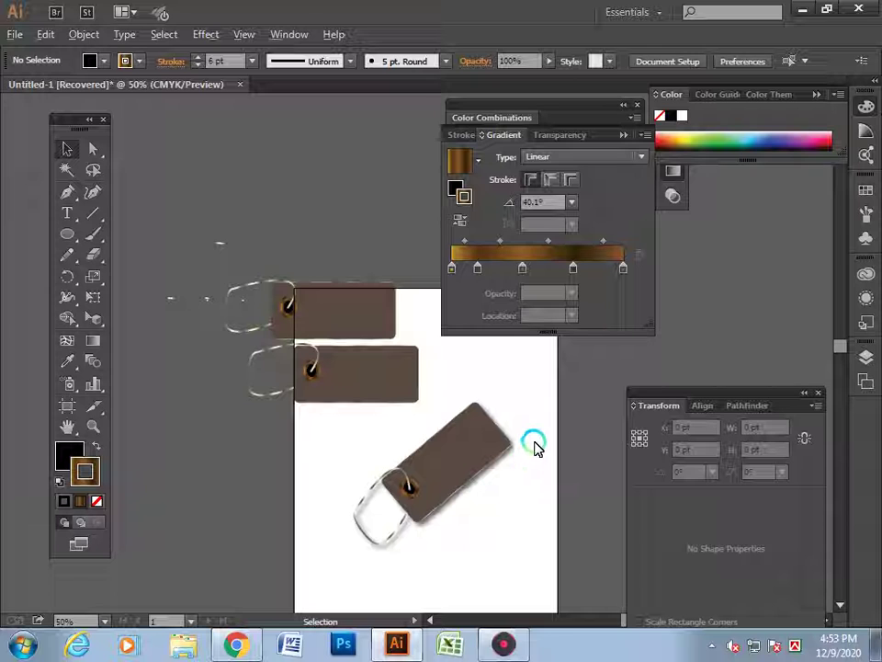
Duplicate the shadowed tag twice, angling one copy and placing another below.
scroll(535, 446, "up", 2)
scroll(350, 482, "down", 1)
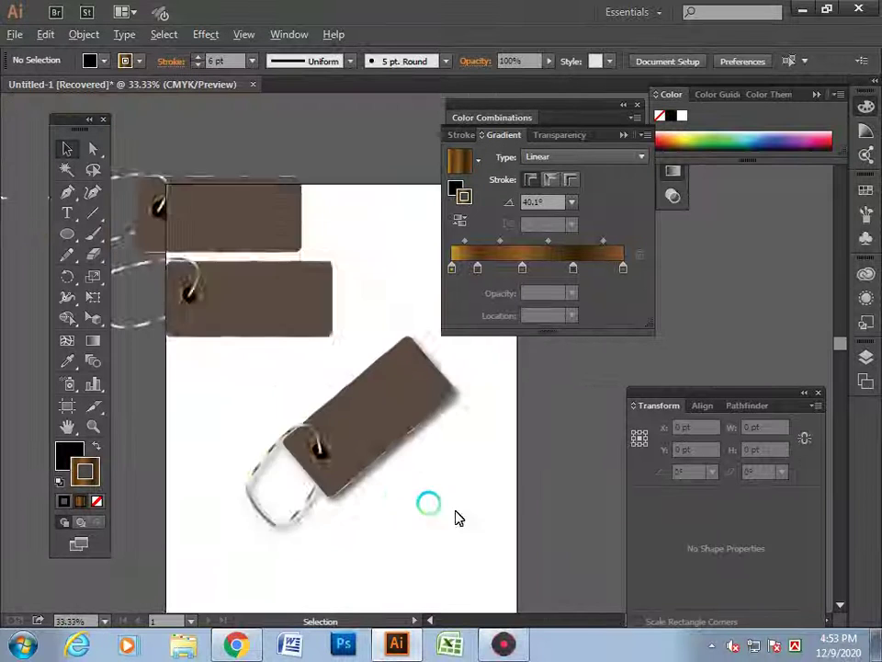
scroll(454, 519, "down", 2)
left_click_drag(393, 456, 358, 449)
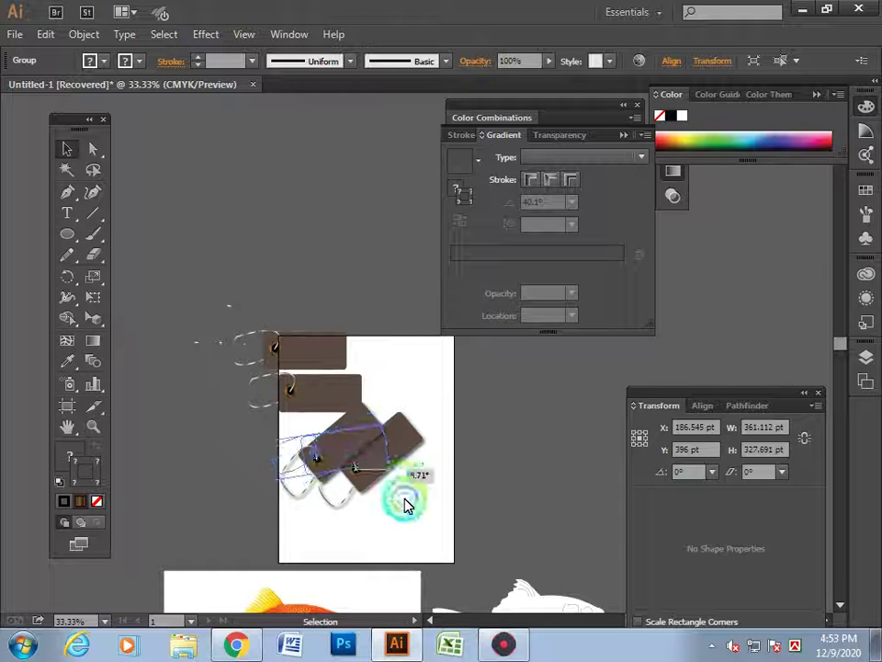
mouse_move(389, 466)
left_mouse_down()
mouse_move(415, 513)
mouse_move(397, 498)
mouse_move(400, 516)
left_mouse_up()
left_click(319, 317)
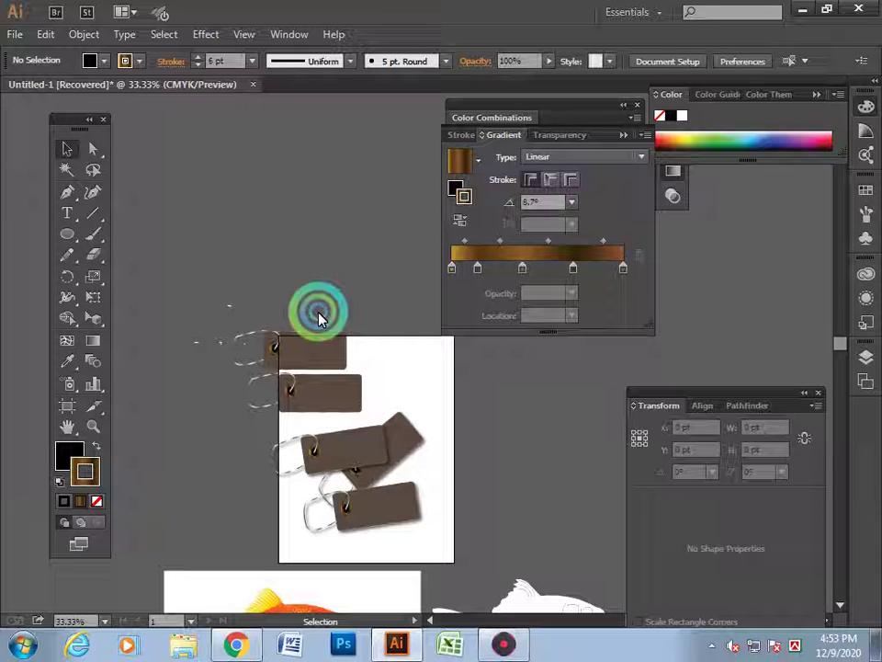
Delete the two old unshadowed tags and zoom in on the three finished tags.
left_click(331, 400)
left_click(433, 419)
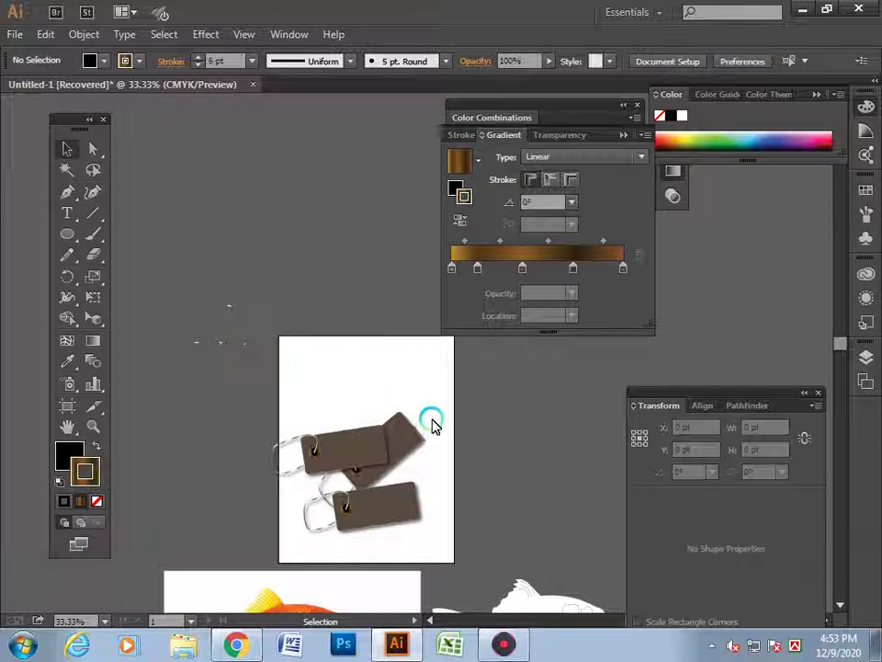
scroll(433, 419, "down", 2)
key("ctrl+plus")
key("ctrl+plus")
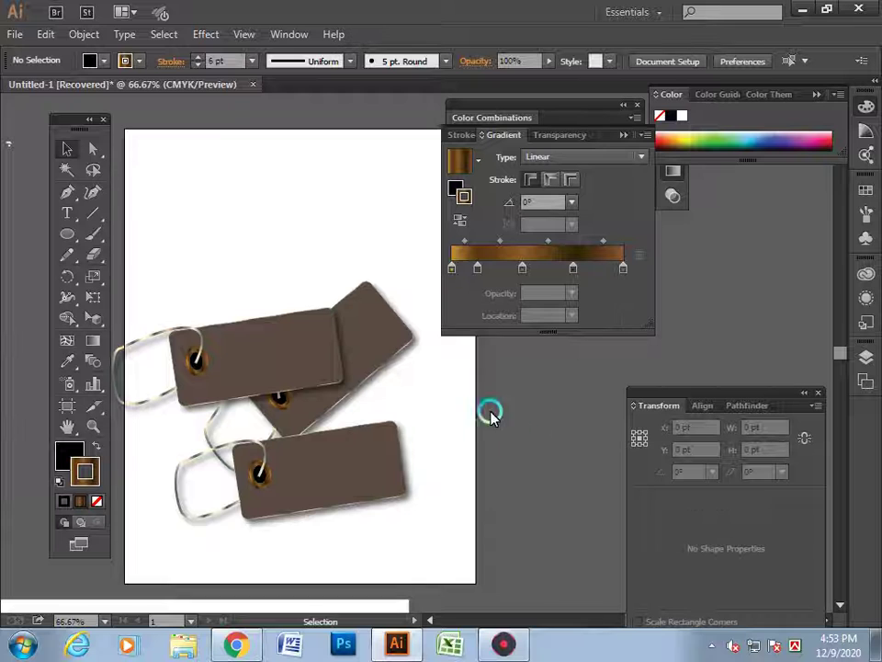
Pan to frame the three shadowed tags and open the Object menu.
left_click_drag(488, 410, 500, 406)
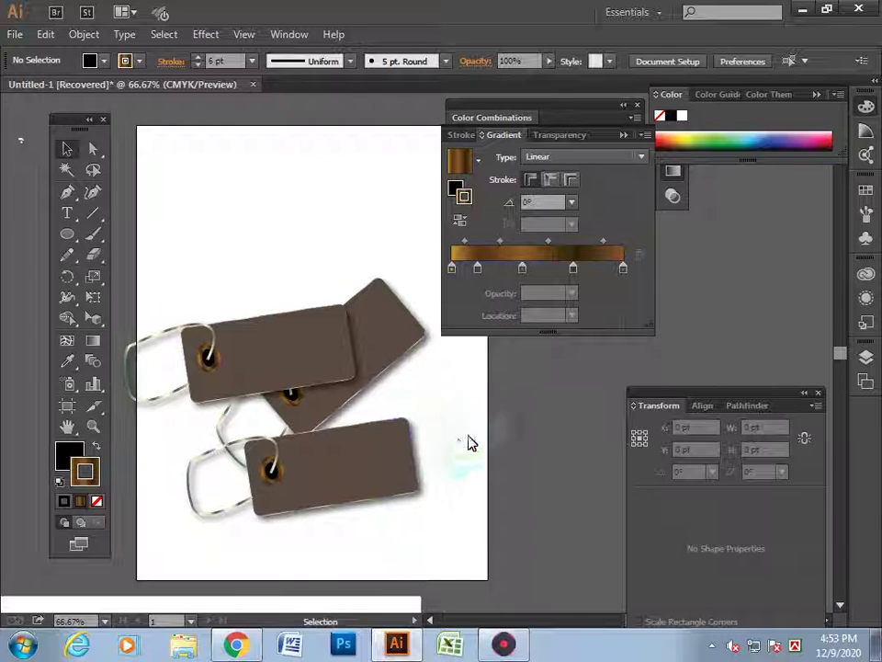
scroll(475, 441, "up", 1)
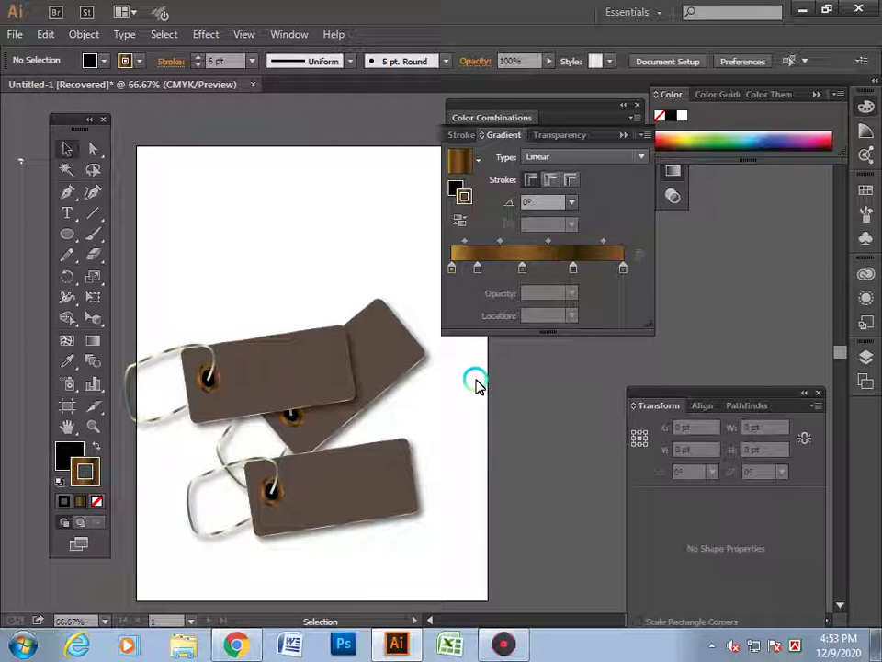
scroll(388, 428, "down", 1)
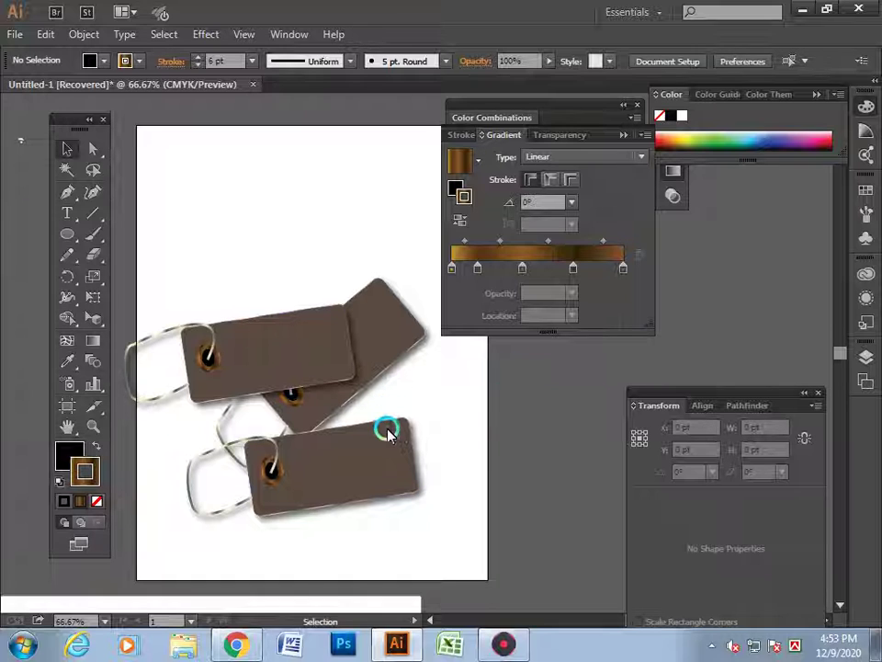
scroll(459, 377, "down", 1)
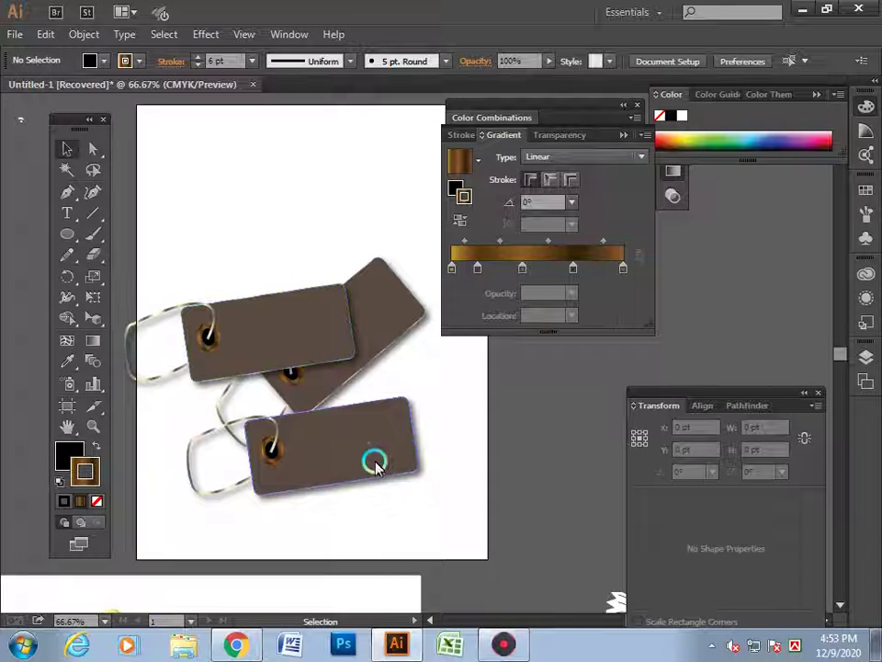
left_click(16, 36)
left_click(17, 35)
left_click(83, 34)
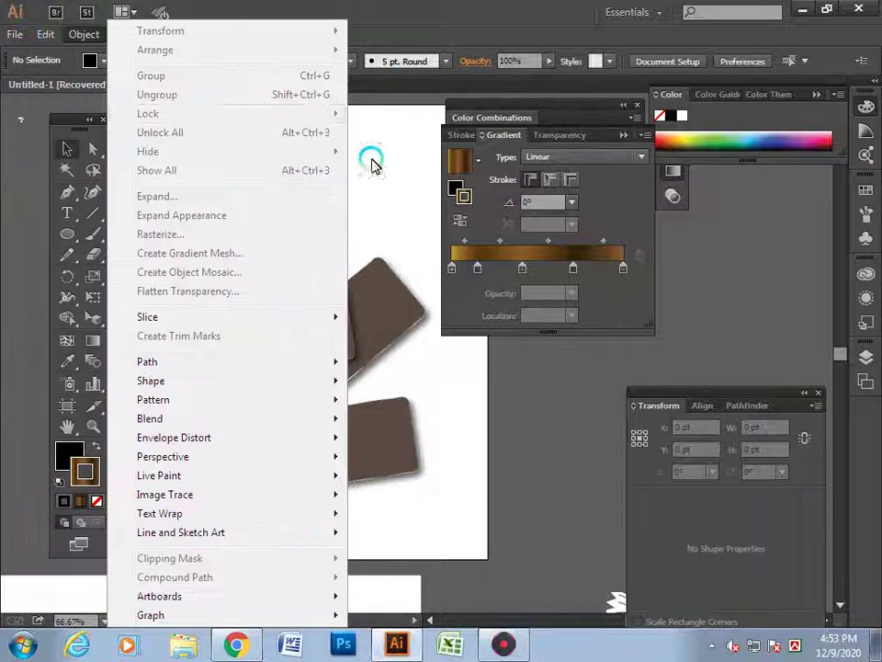